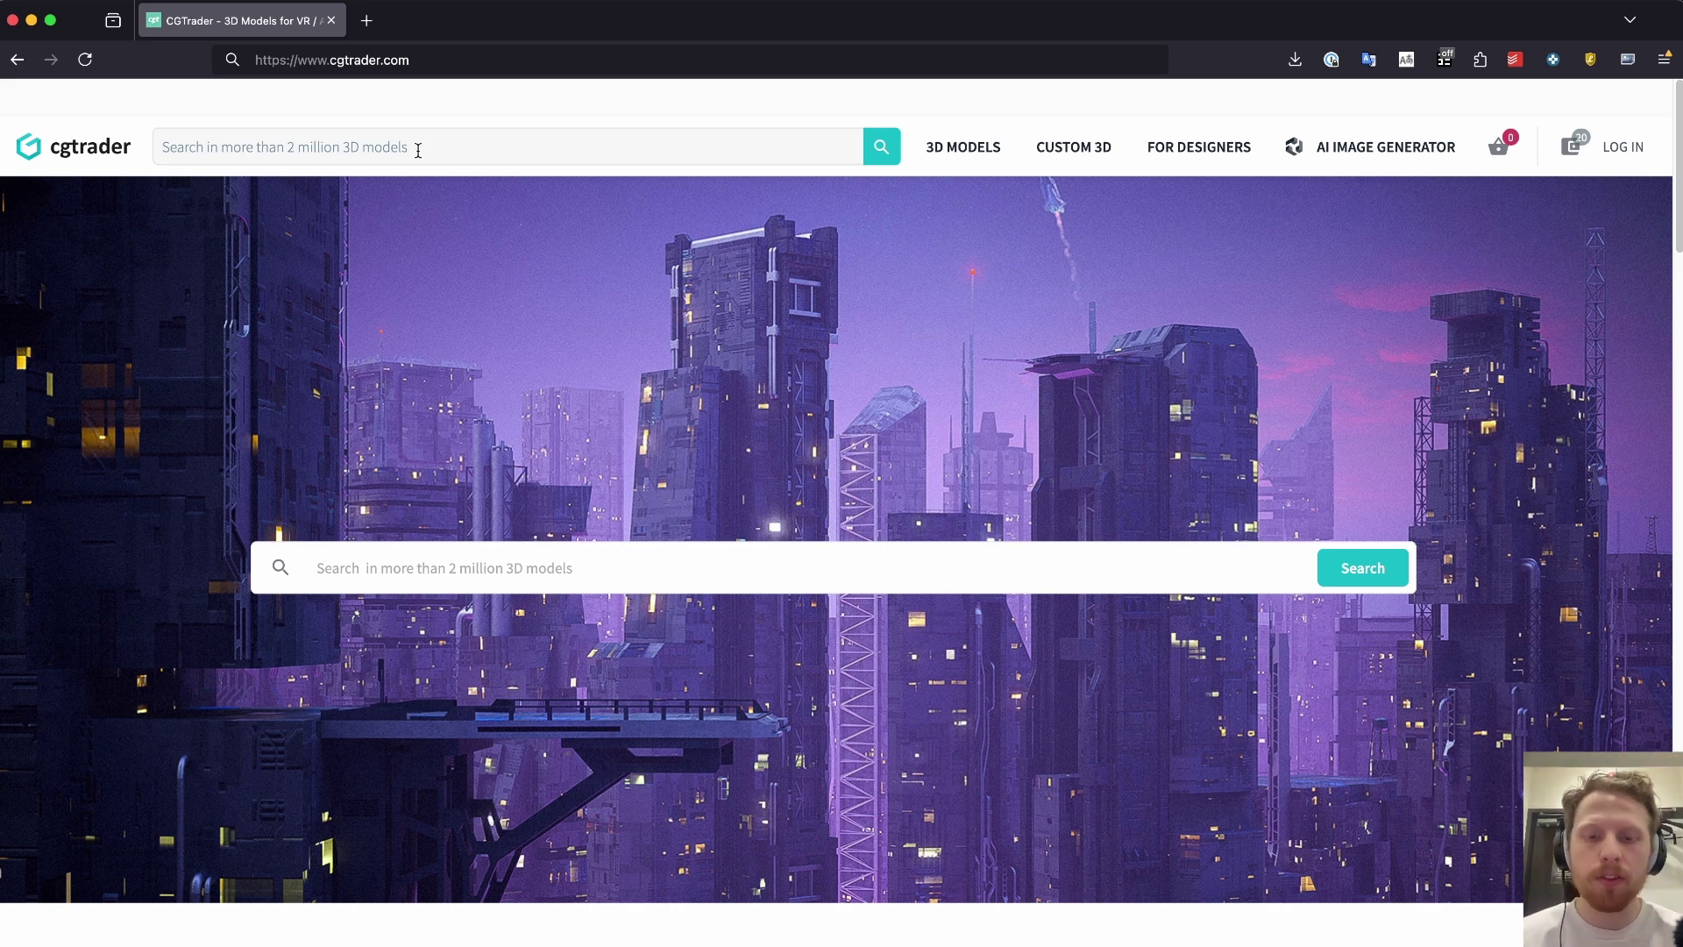
Step: Search CGTrader for "keyboard" models and limit the results to free ones
{"action": "left_click", "coordinate": [418, 150]}
{"action": "type", "text": "keyboard"}
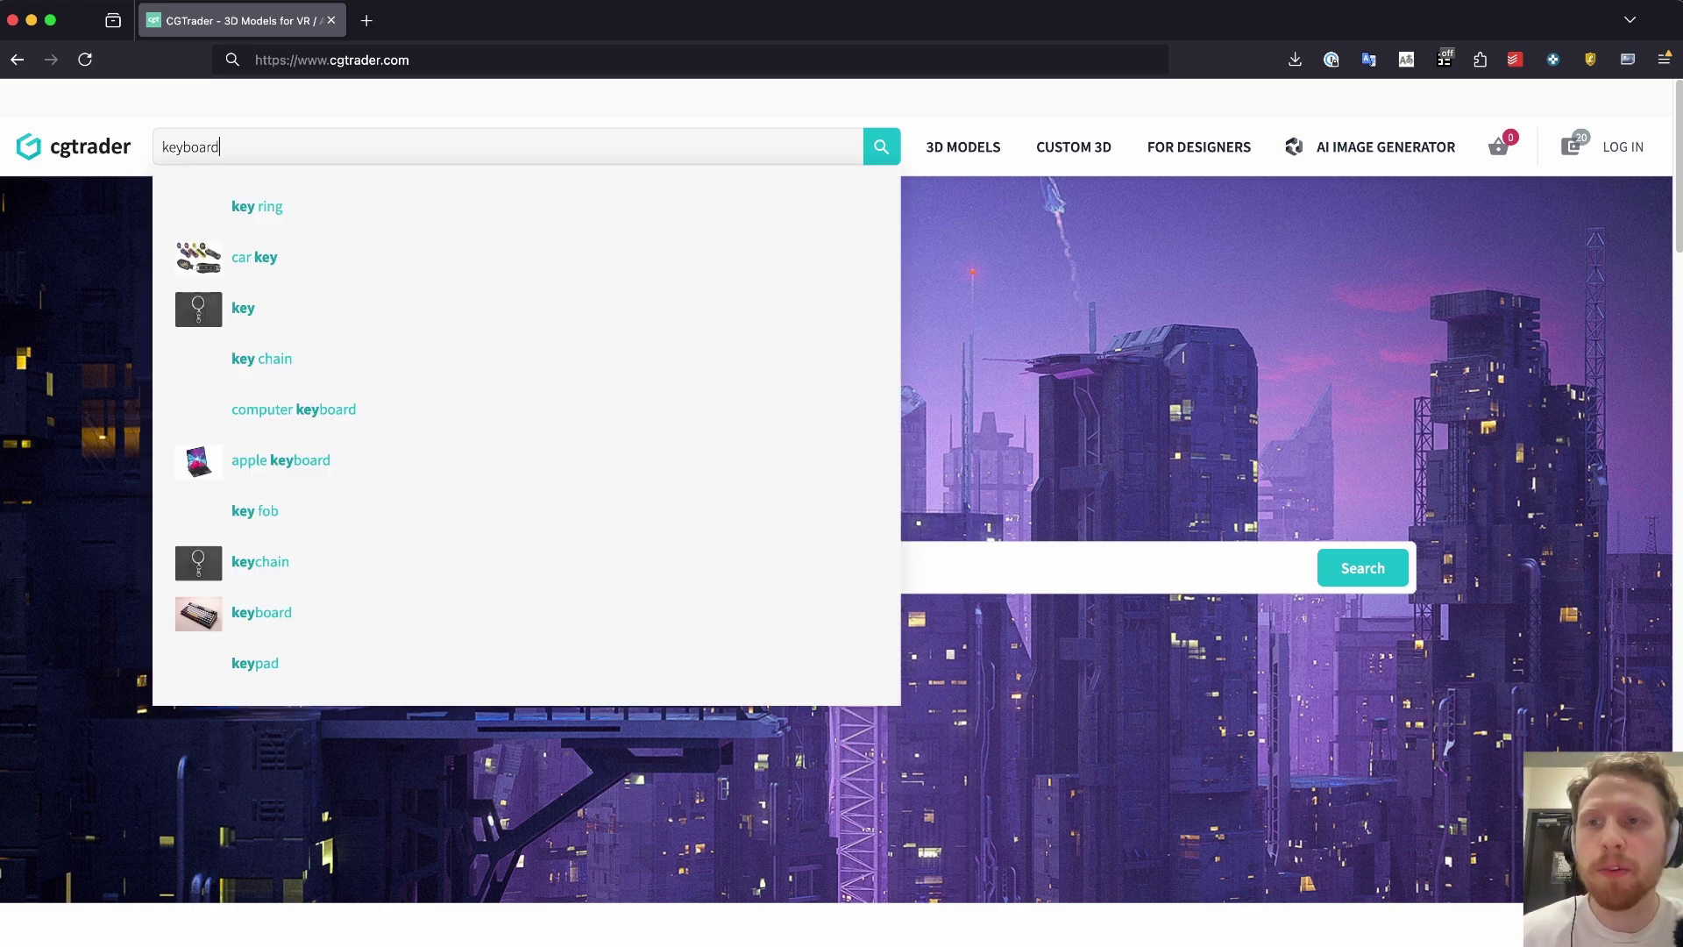
{"action": "key", "text": "Return"}
{"action": "left_click", "coordinate": [294, 220]}
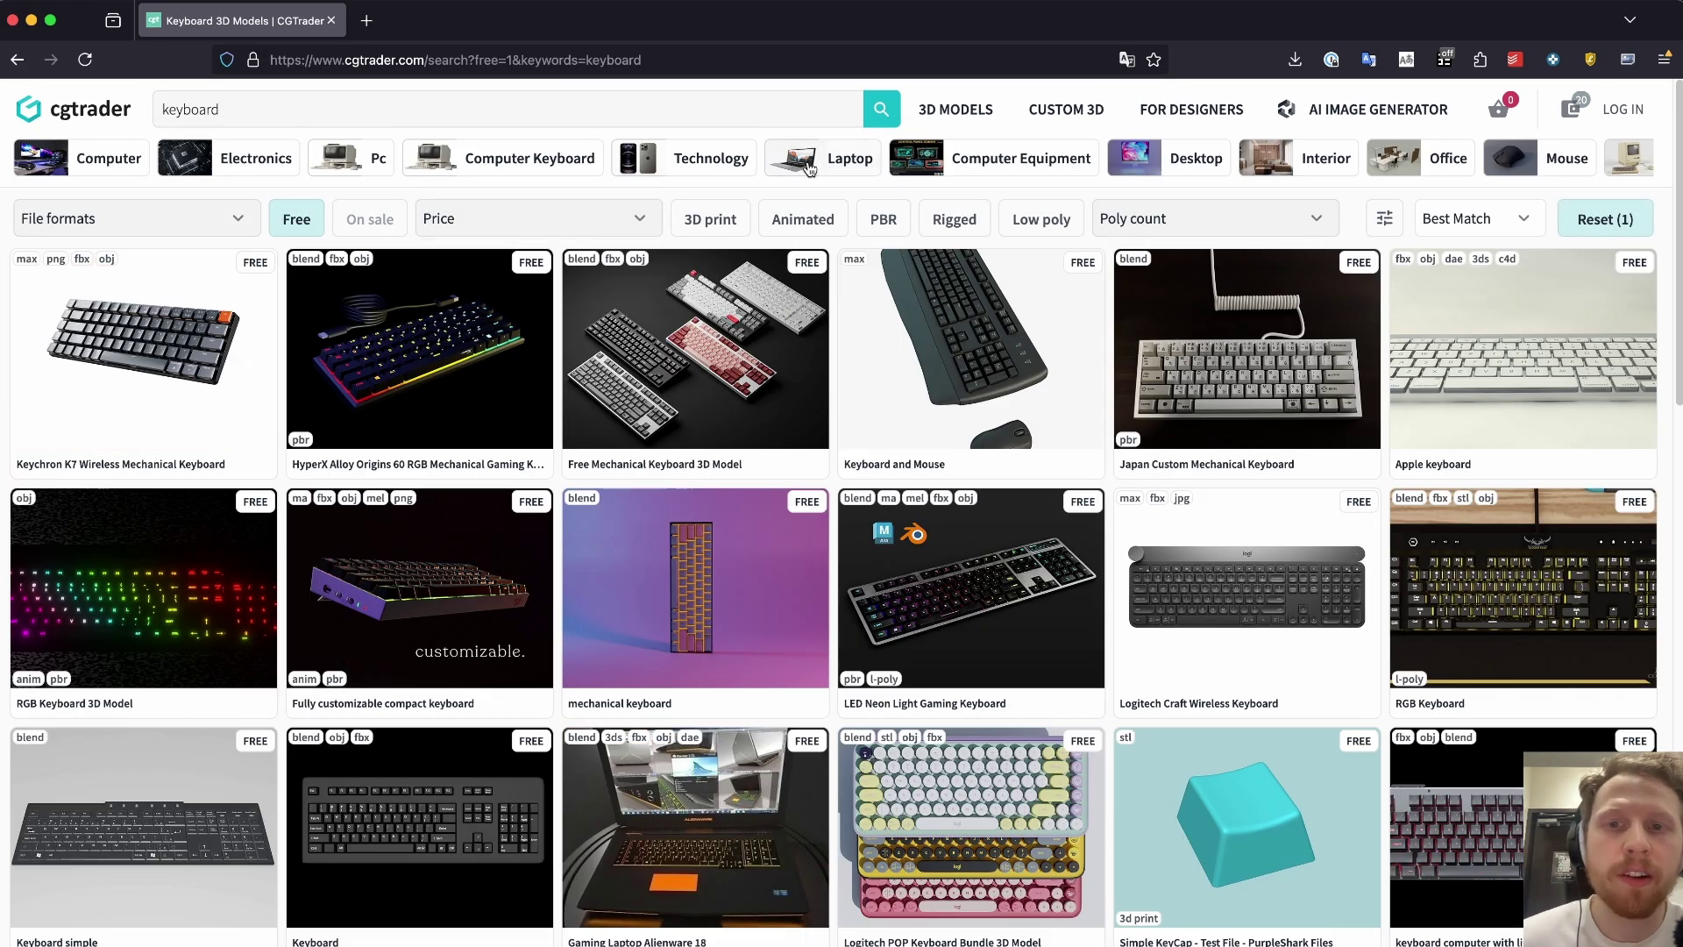
Step: Open the free Keychron K7 Wireless Mechanical Keyboard model's download page and pick out its FBX and Texture.rar files
{"action": "left_click", "coordinate": [158, 435]}
{"action": "scroll", "coordinate": [1176, 413], "scroll_direction": "down", "scroll_amount": 3}
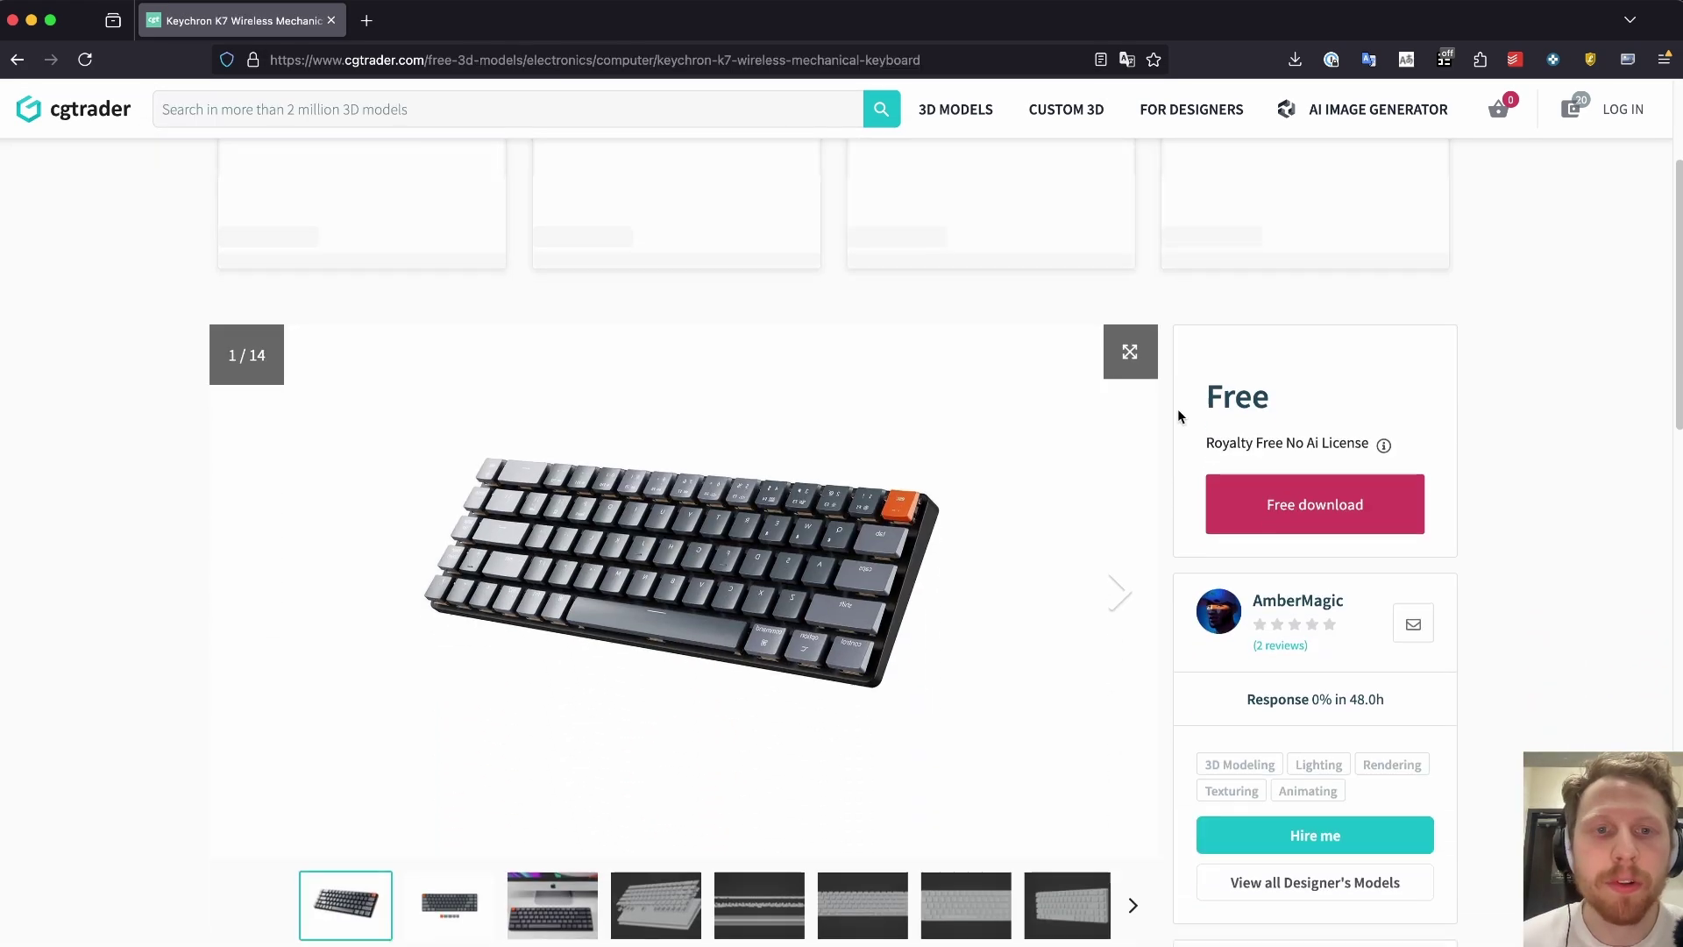
{"action": "left_click", "coordinate": [650, 805]}
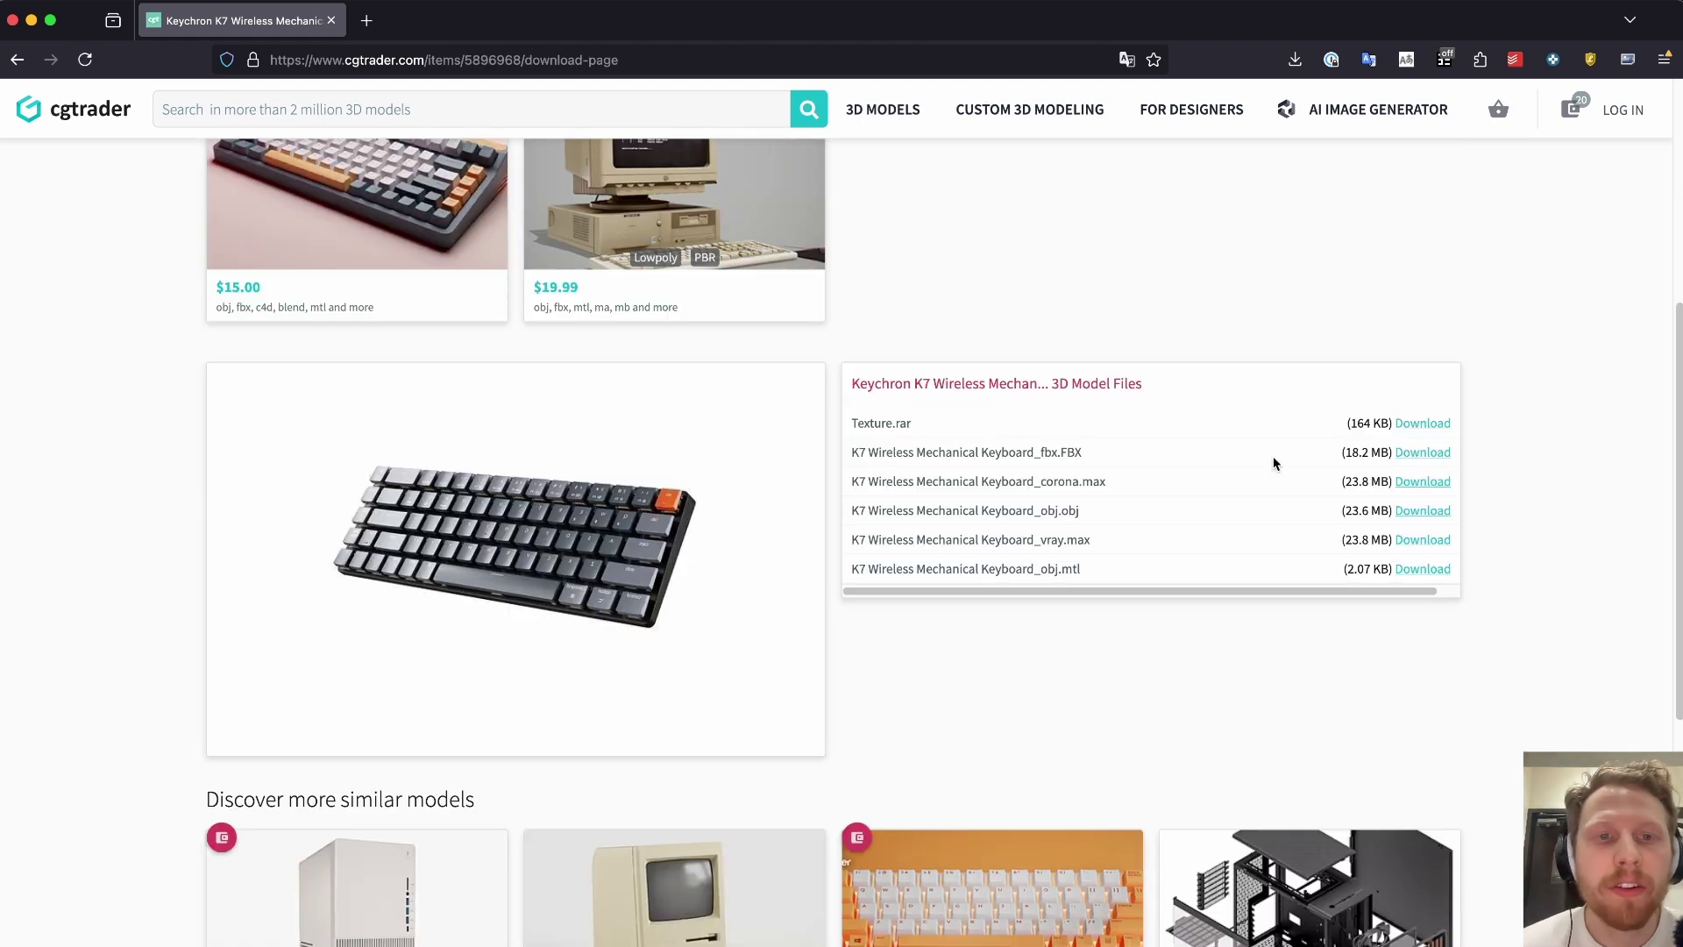
{"action": "triple_click", "coordinate": [1046, 449]}
{"action": "left_click", "coordinate": [1165, 458]}
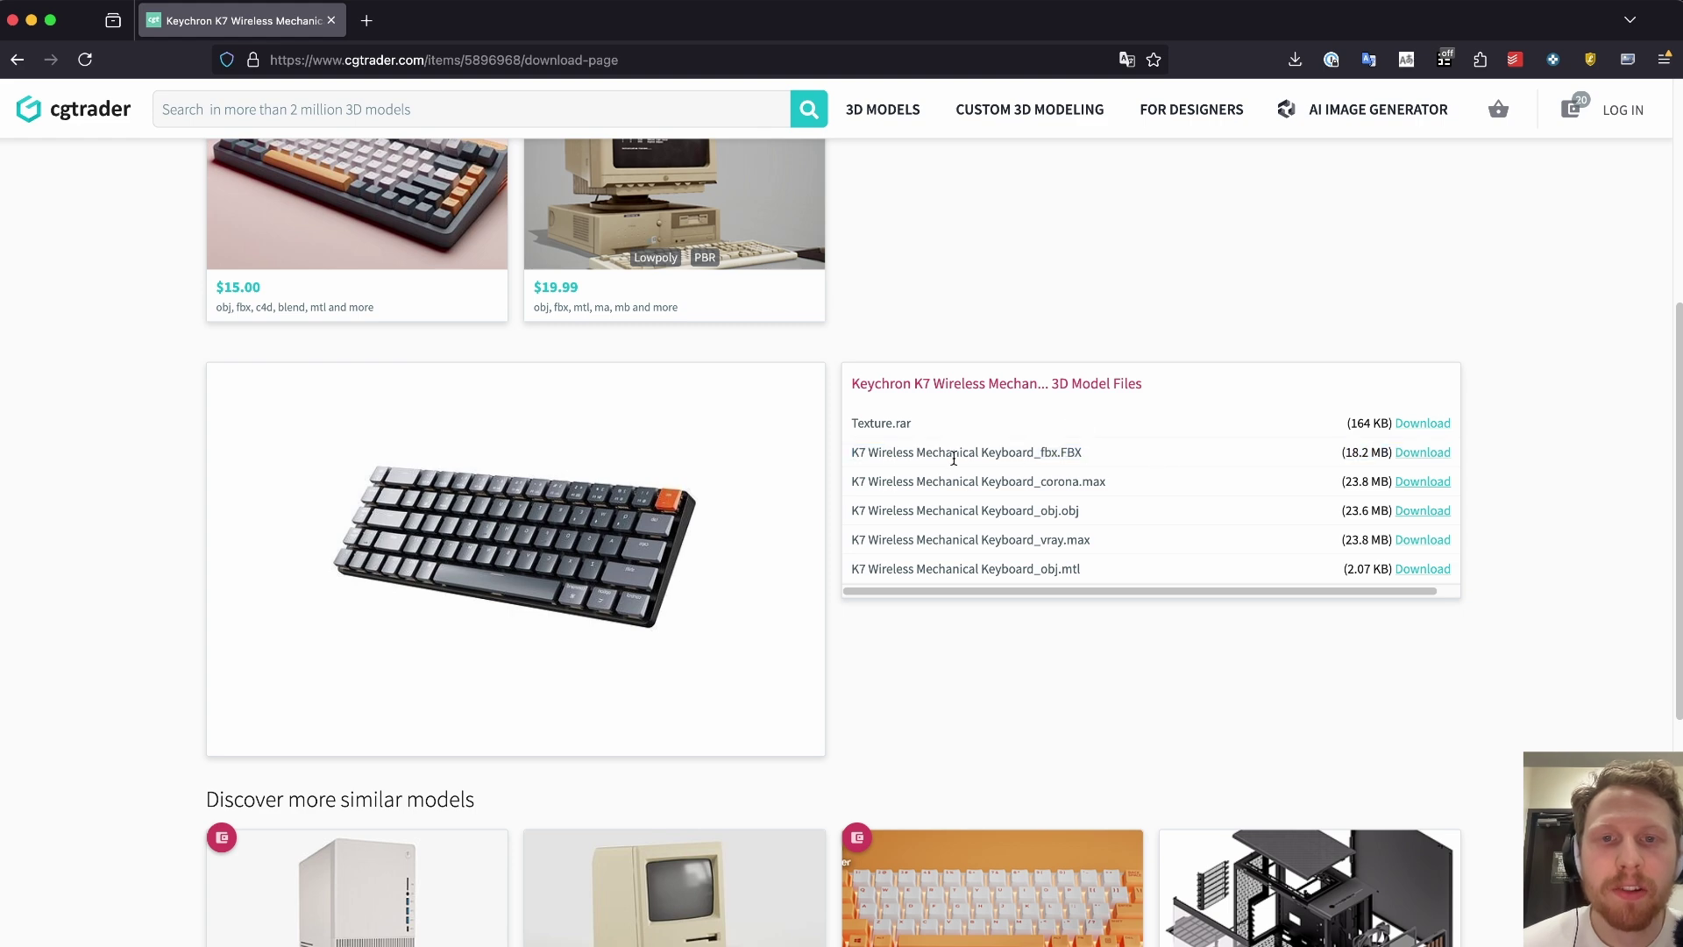
{"action": "triple_click", "coordinate": [897, 427]}
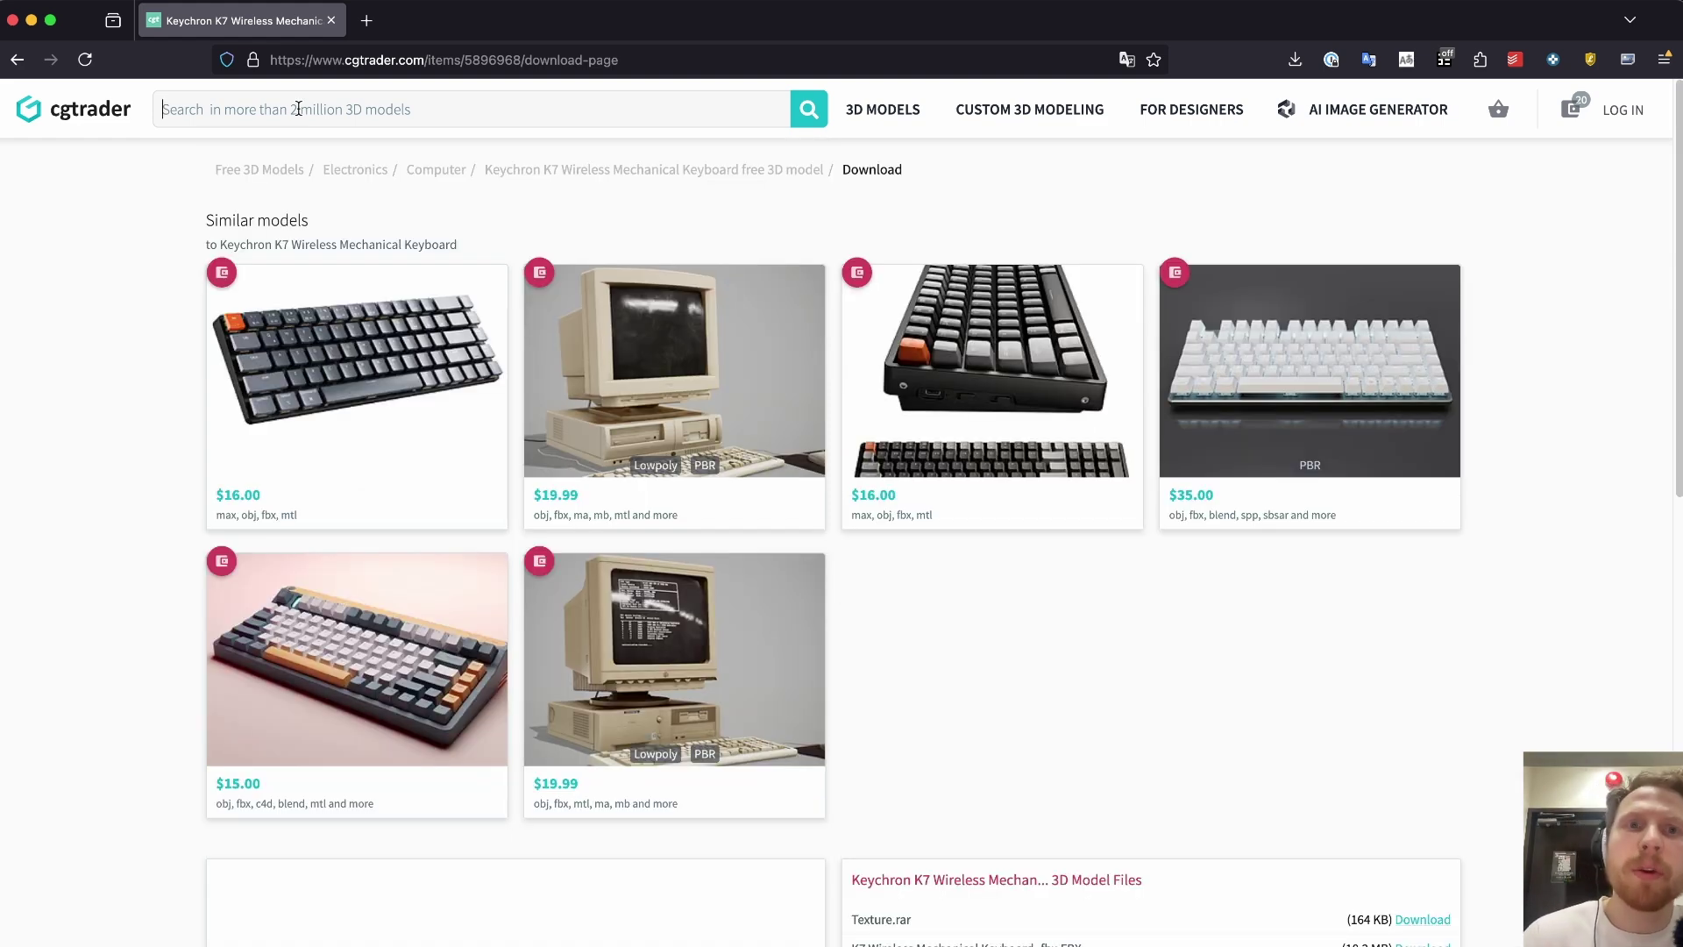
Step: Search for "desk" models and request the free download of the Study desk collection after checking its preview images
{"action": "type", "text": "desk"}
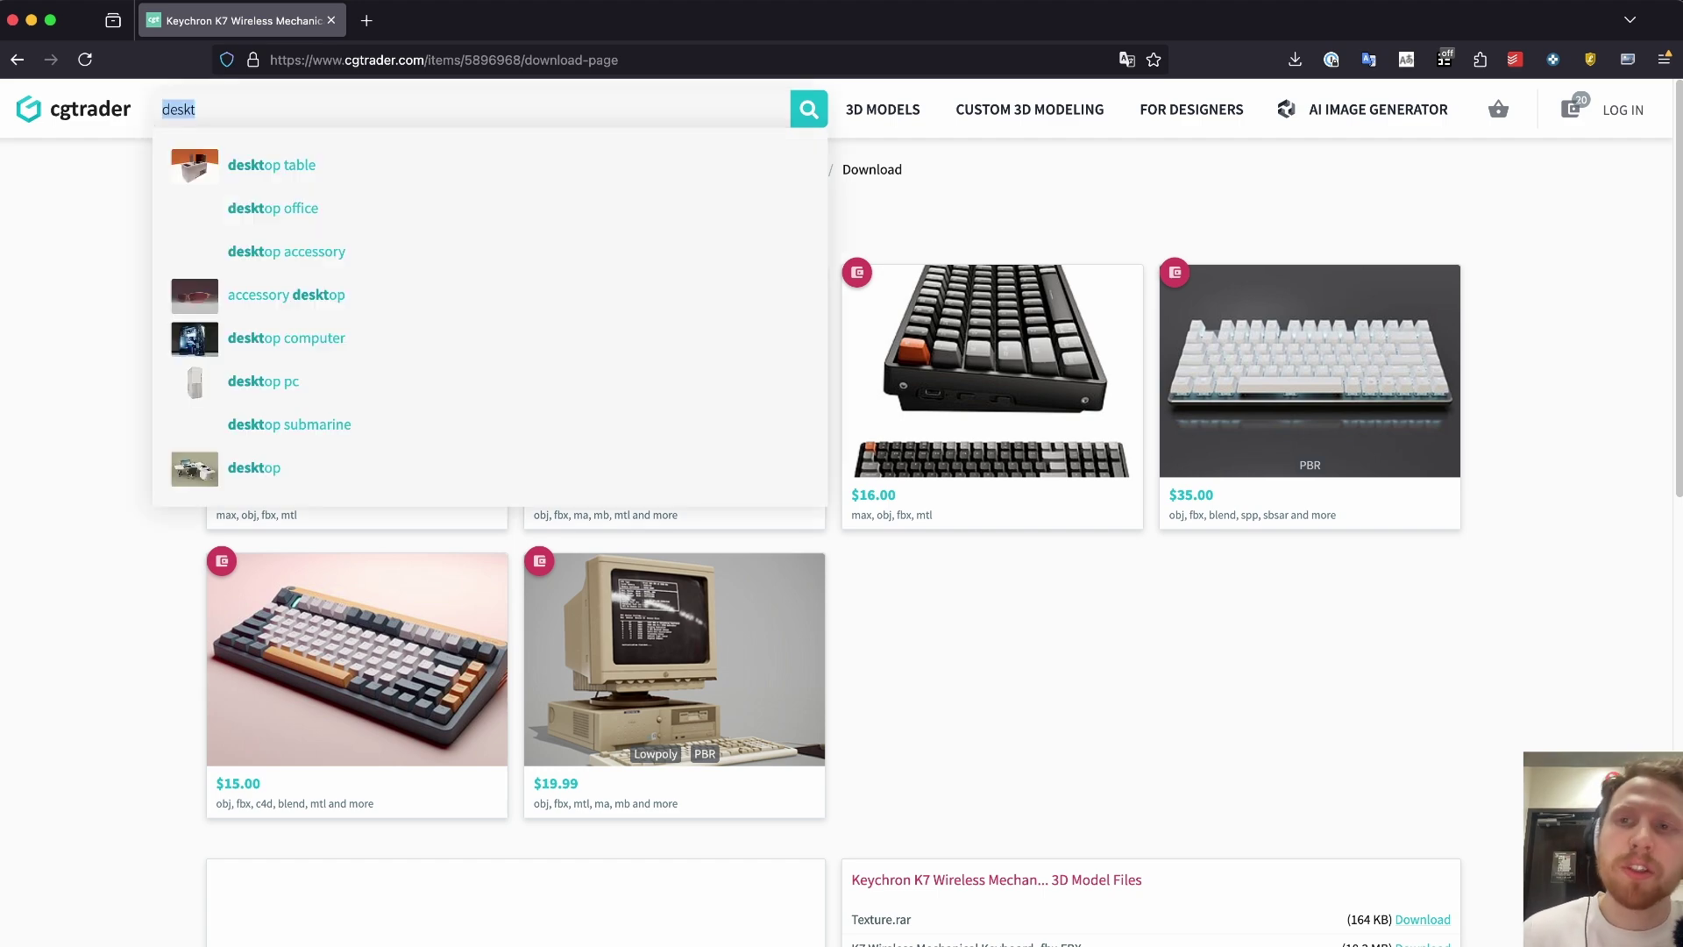
{"action": "key", "text": "Return"}
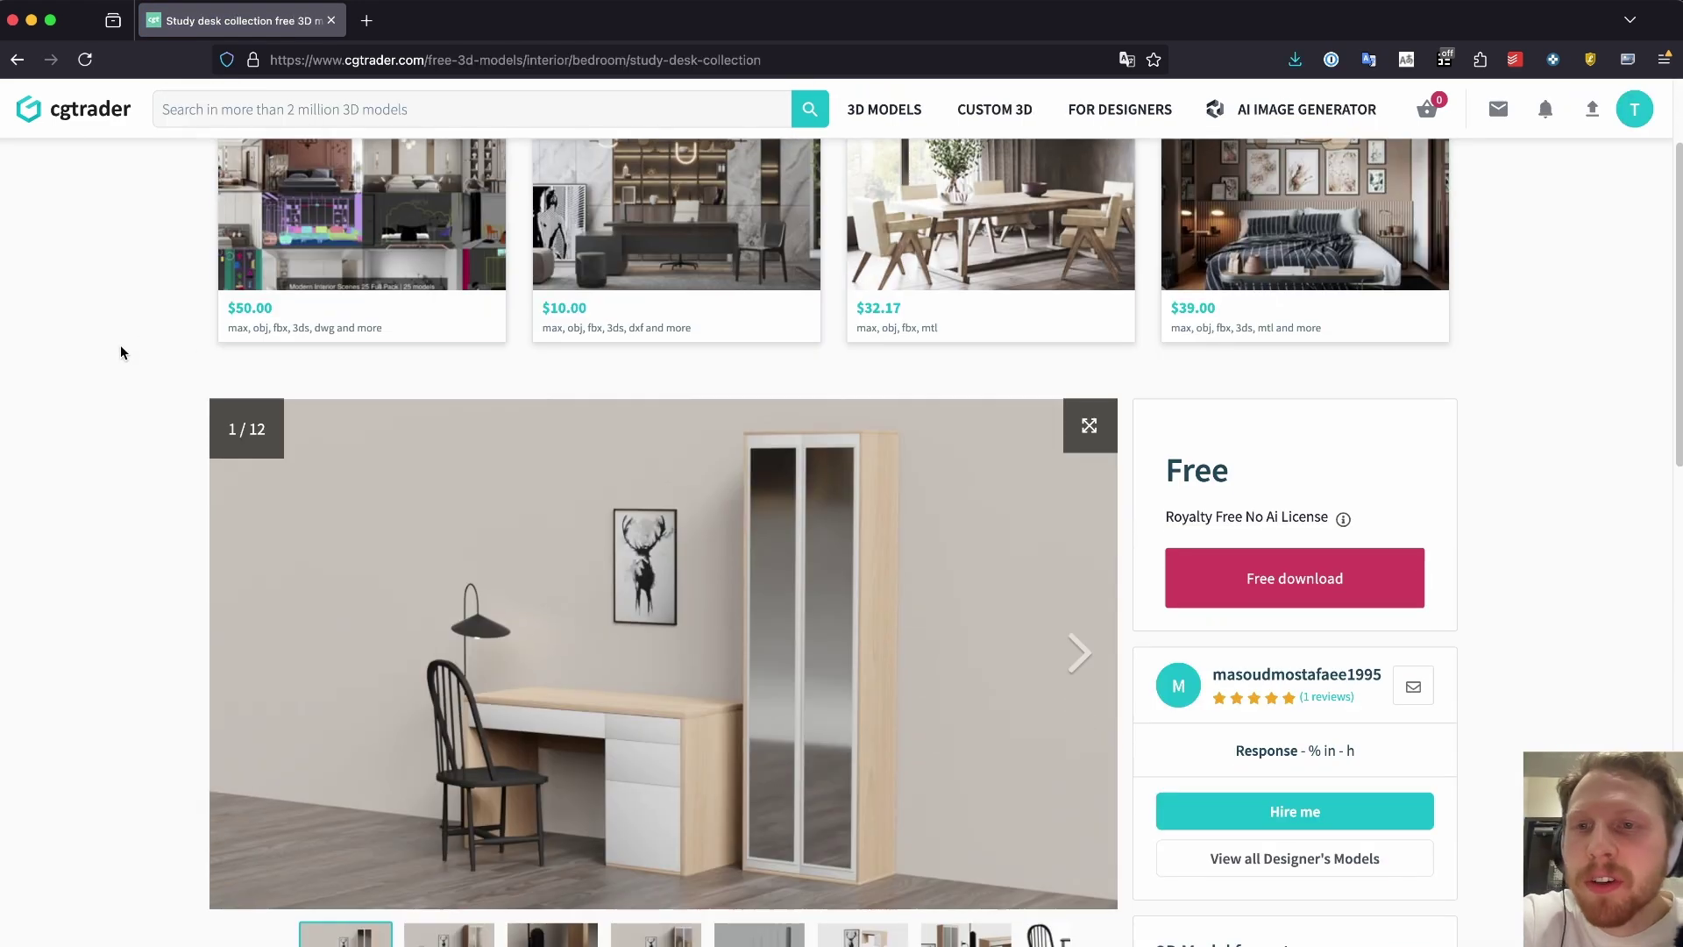
{"action": "scroll", "coordinate": [121, 352], "scroll_direction": "down", "scroll_amount": 3}
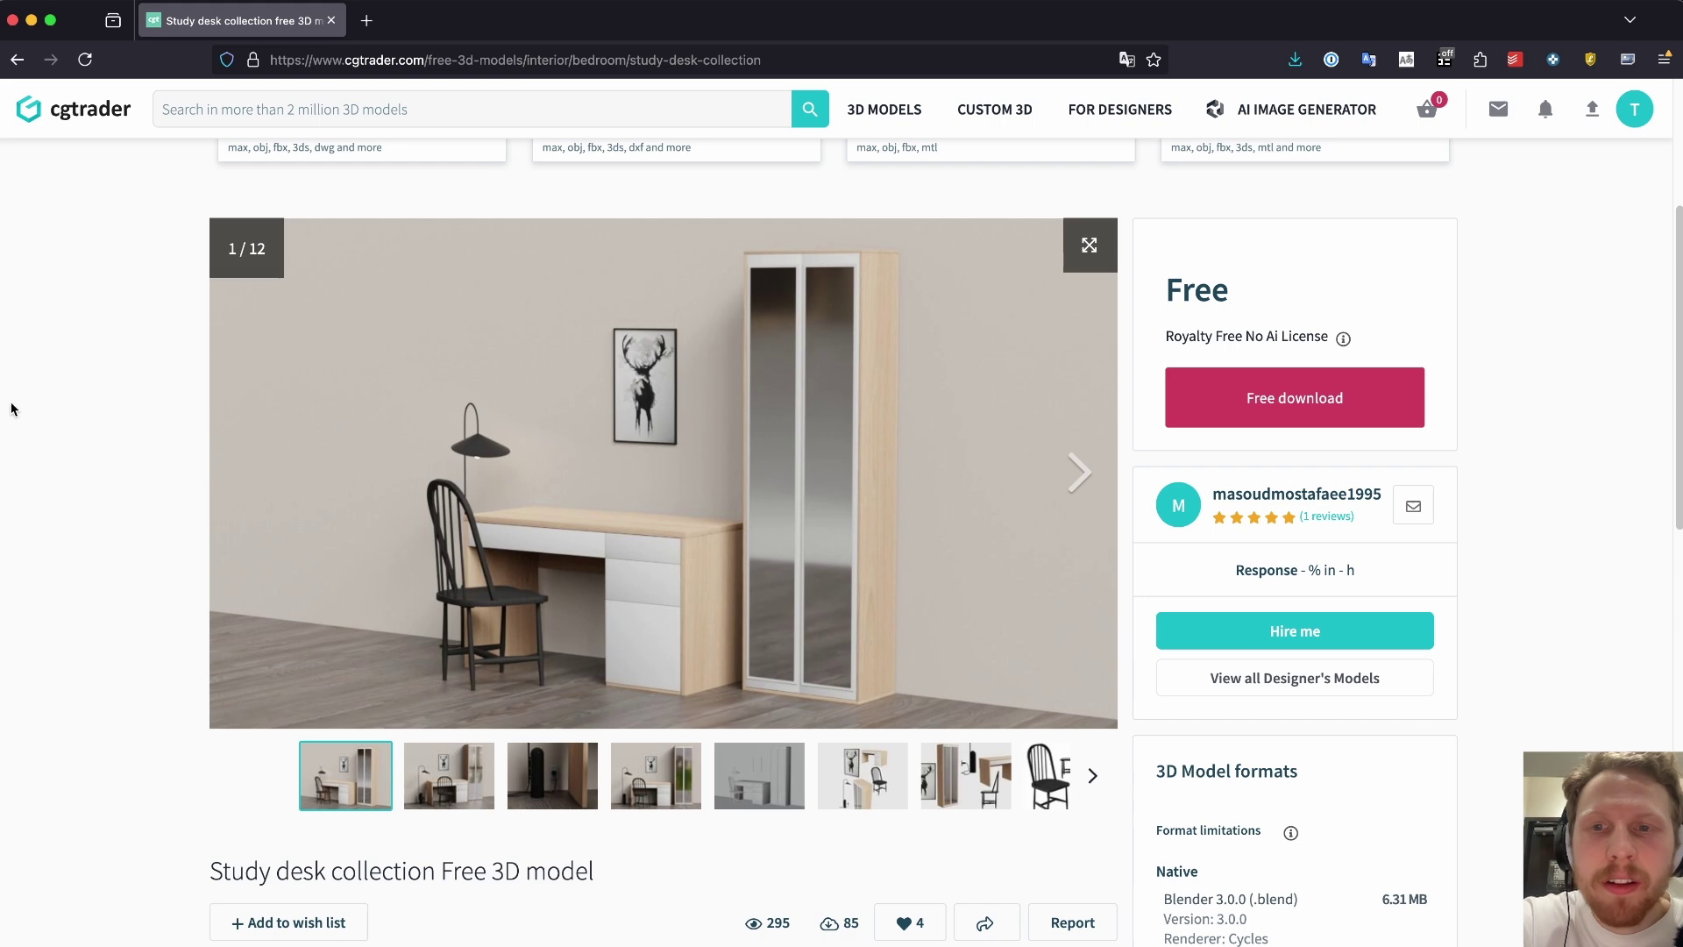
{"action": "left_click", "coordinate": [446, 780]}
{"action": "left_click", "coordinate": [549, 791]}
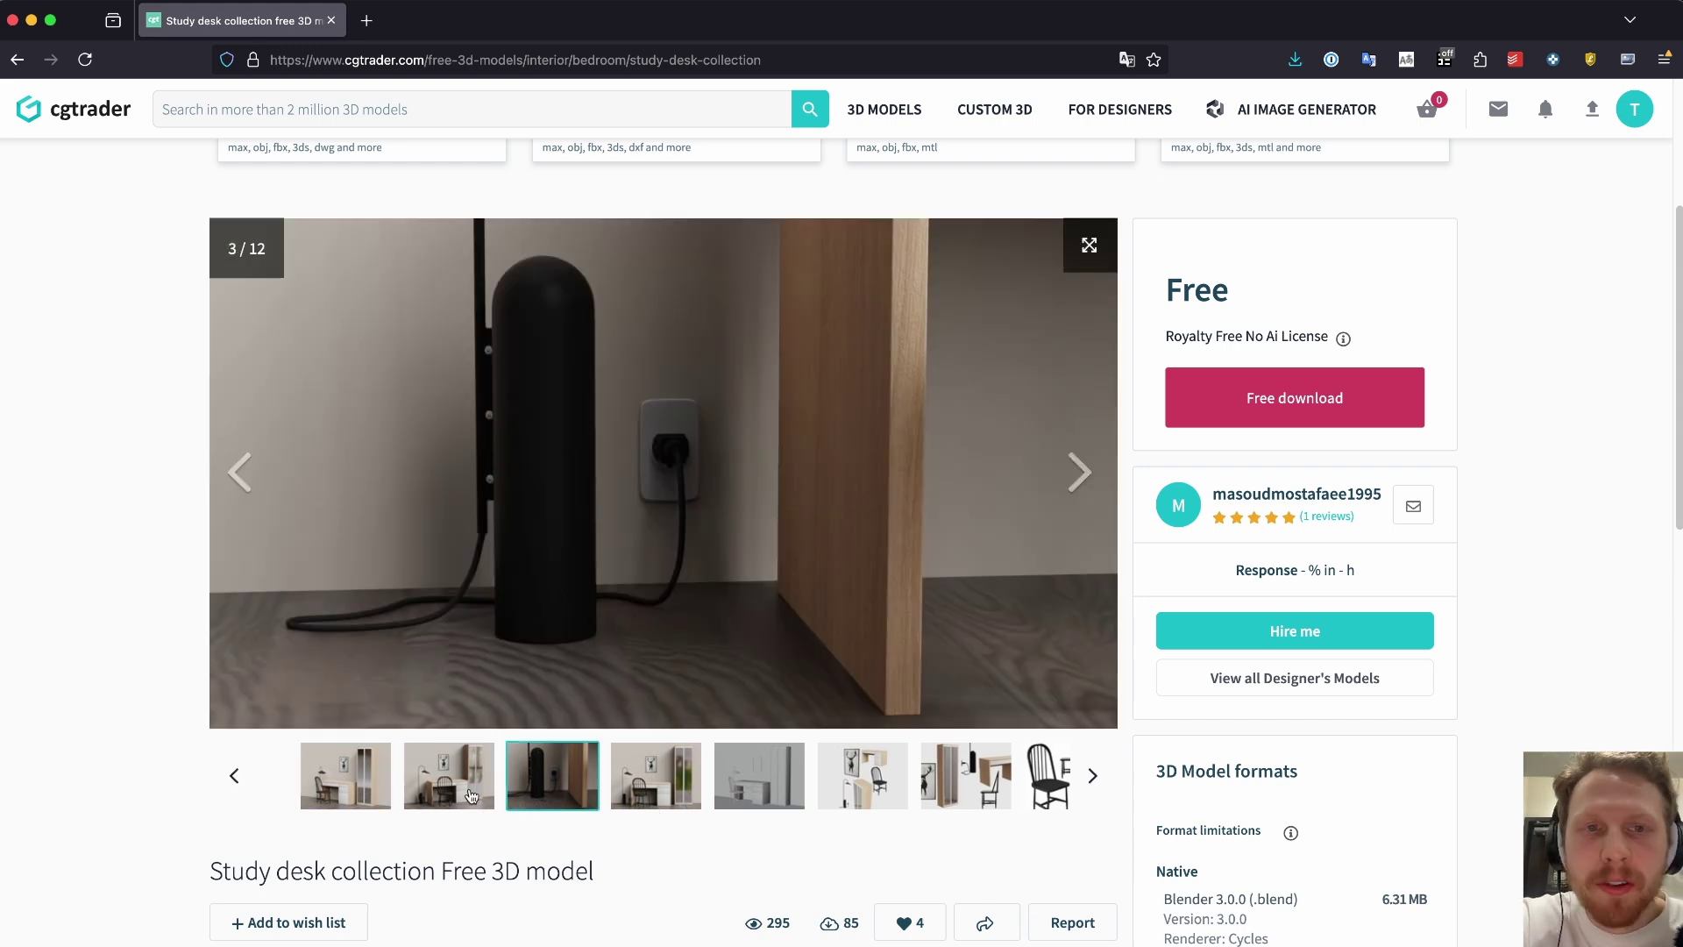
{"action": "left_click", "coordinate": [471, 796]}
{"action": "left_click", "coordinate": [1255, 402]}
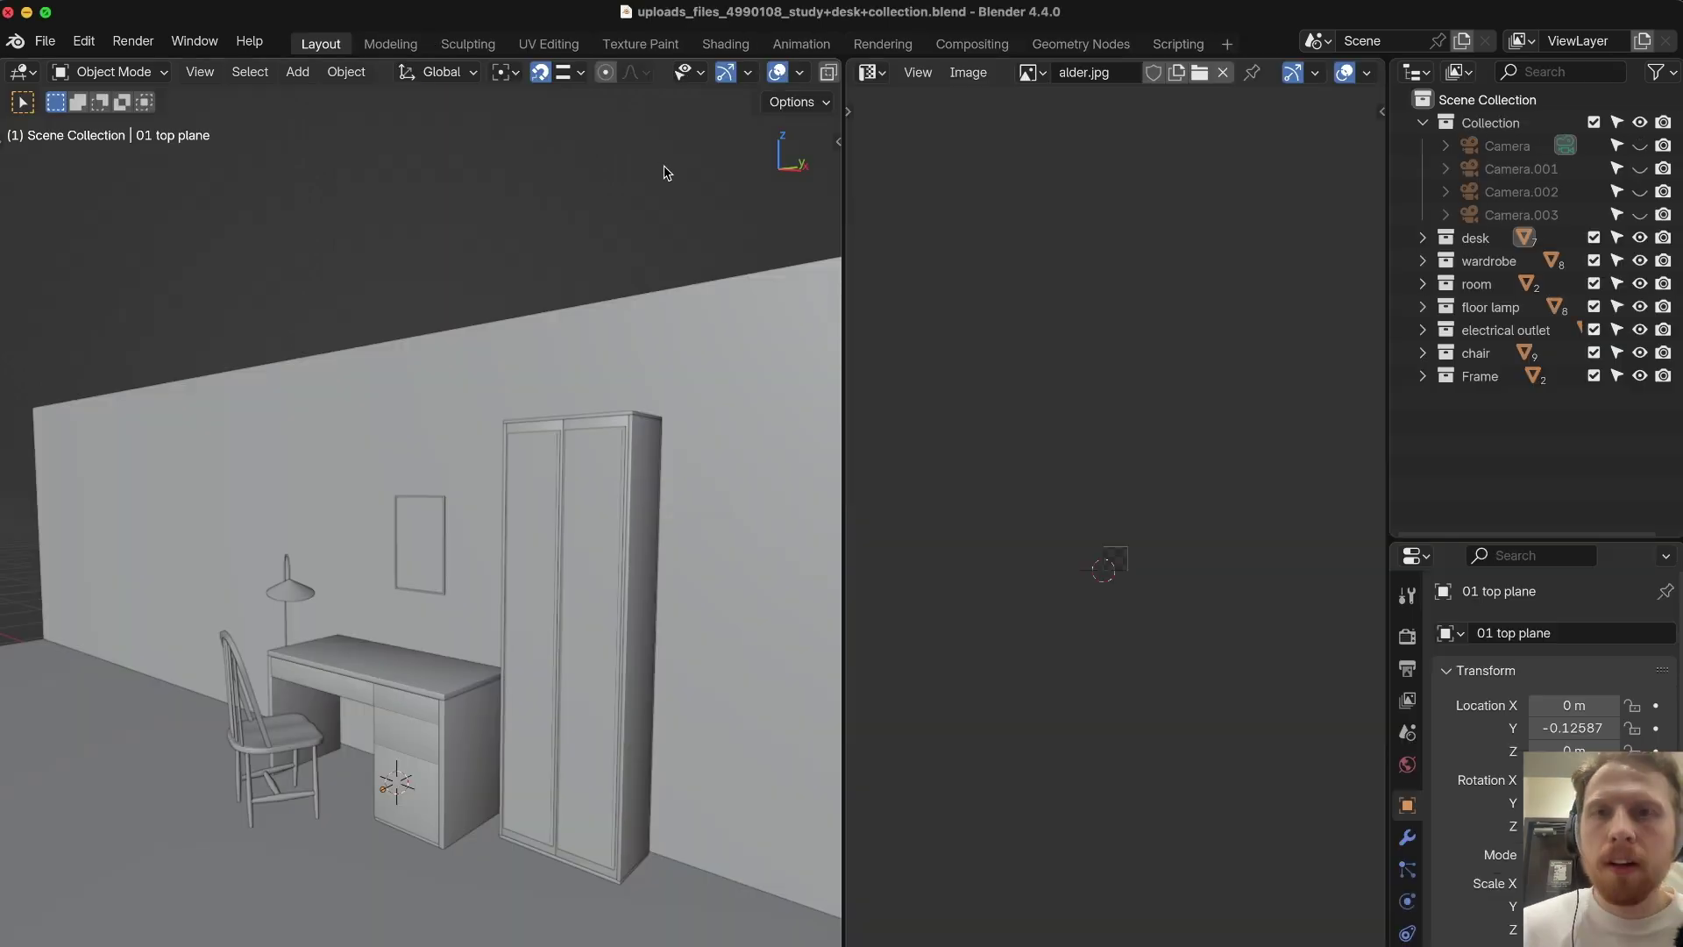
Step: In Blender, select and copy all furniture and room objects of the study desk scene
{"action": "middle_click_drag", "start_coordinate": [712, 130], "coordinate": [667, 237]}
{"action": "scroll", "coordinate": [649, 280], "scroll_direction": "down", "scroll_amount": 3}
{"action": "middle_click_drag", "start_coordinate": [544, 333], "coordinate": [633, 443]}
{"action": "left_click_drag", "start_coordinate": [663, 305], "coordinate": [210, 932]}
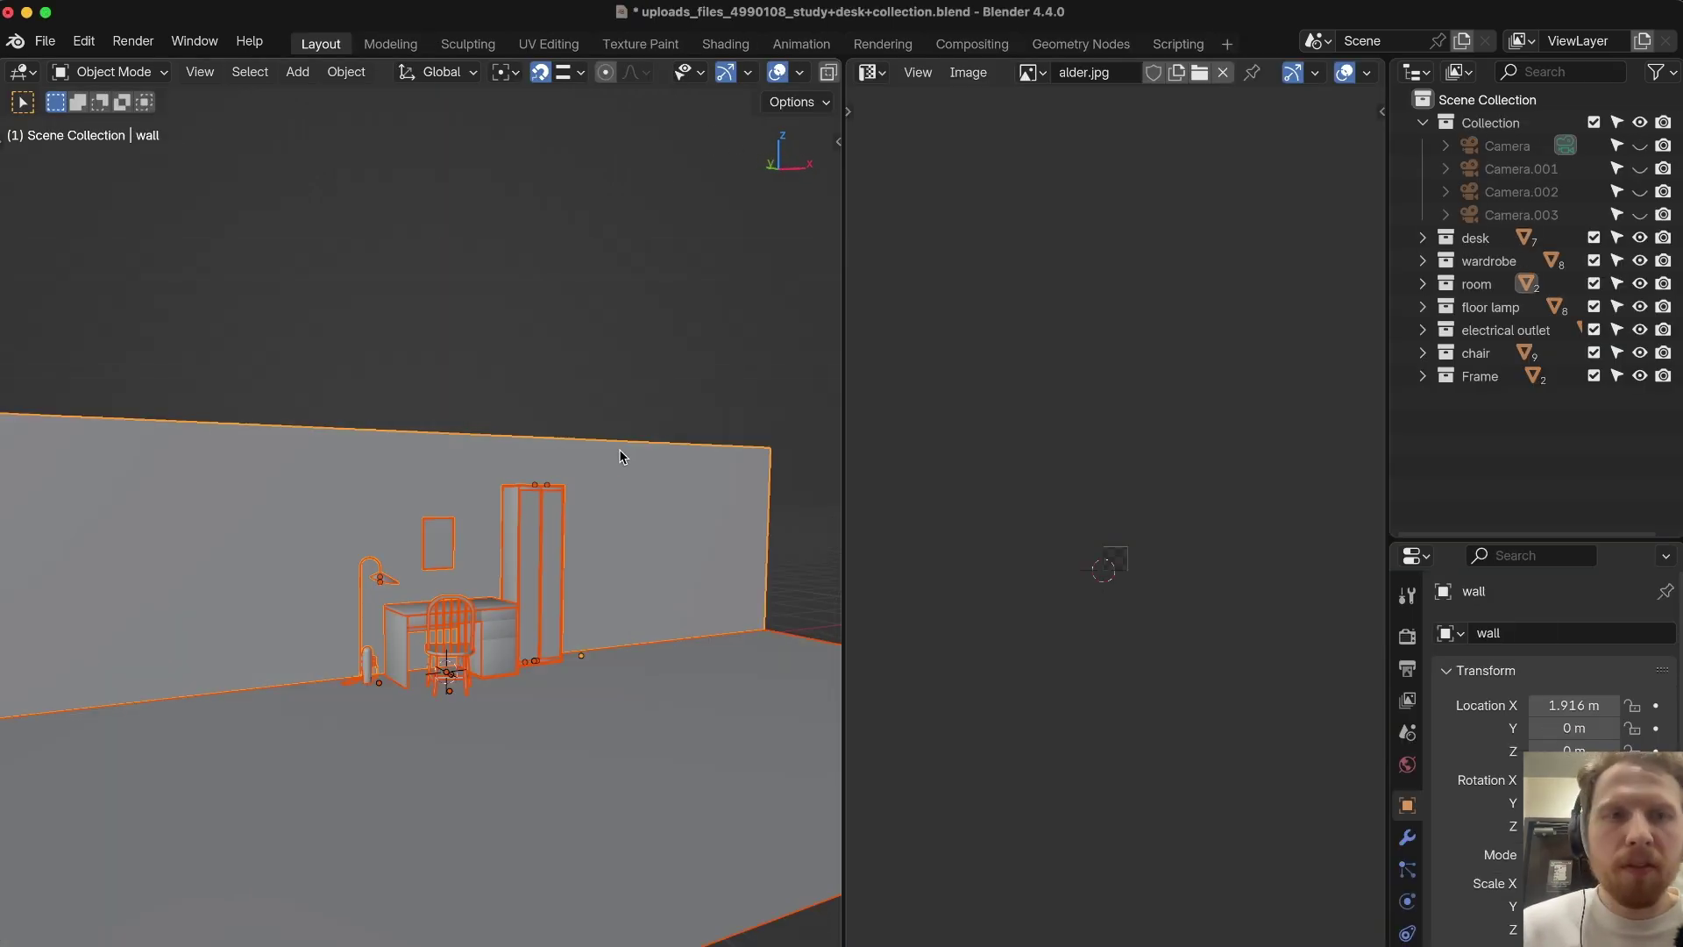
Step: Open the project file YT_ProductAnimation_v002.blend
{"action": "left_click", "coordinate": [47, 42]}
{"action": "left_click", "coordinate": [79, 91]}
{"action": "left_click", "coordinate": [735, 581]}
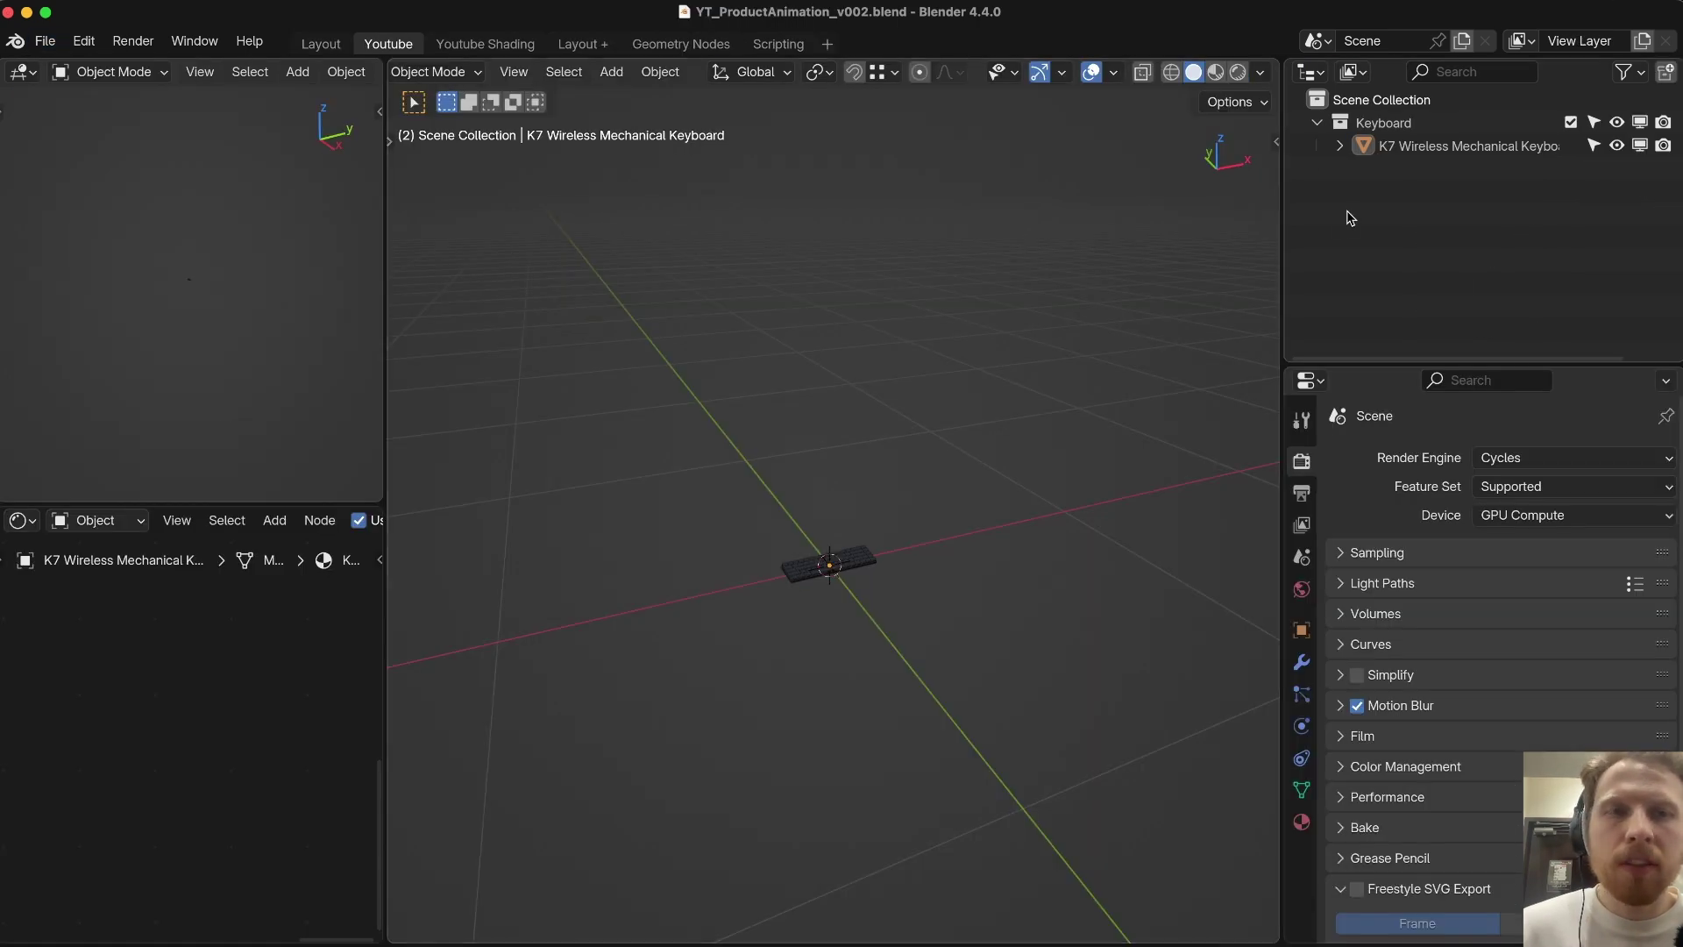
Step: Create a collection named Desk under the Scene Collection and paste the copied desk scene objects into it
{"action": "left_click", "coordinate": [1326, 99]}
{"action": "key", "text": "c"}
{"action": "double_click", "coordinate": [1365, 165]}
{"action": "type", "text": "E"}
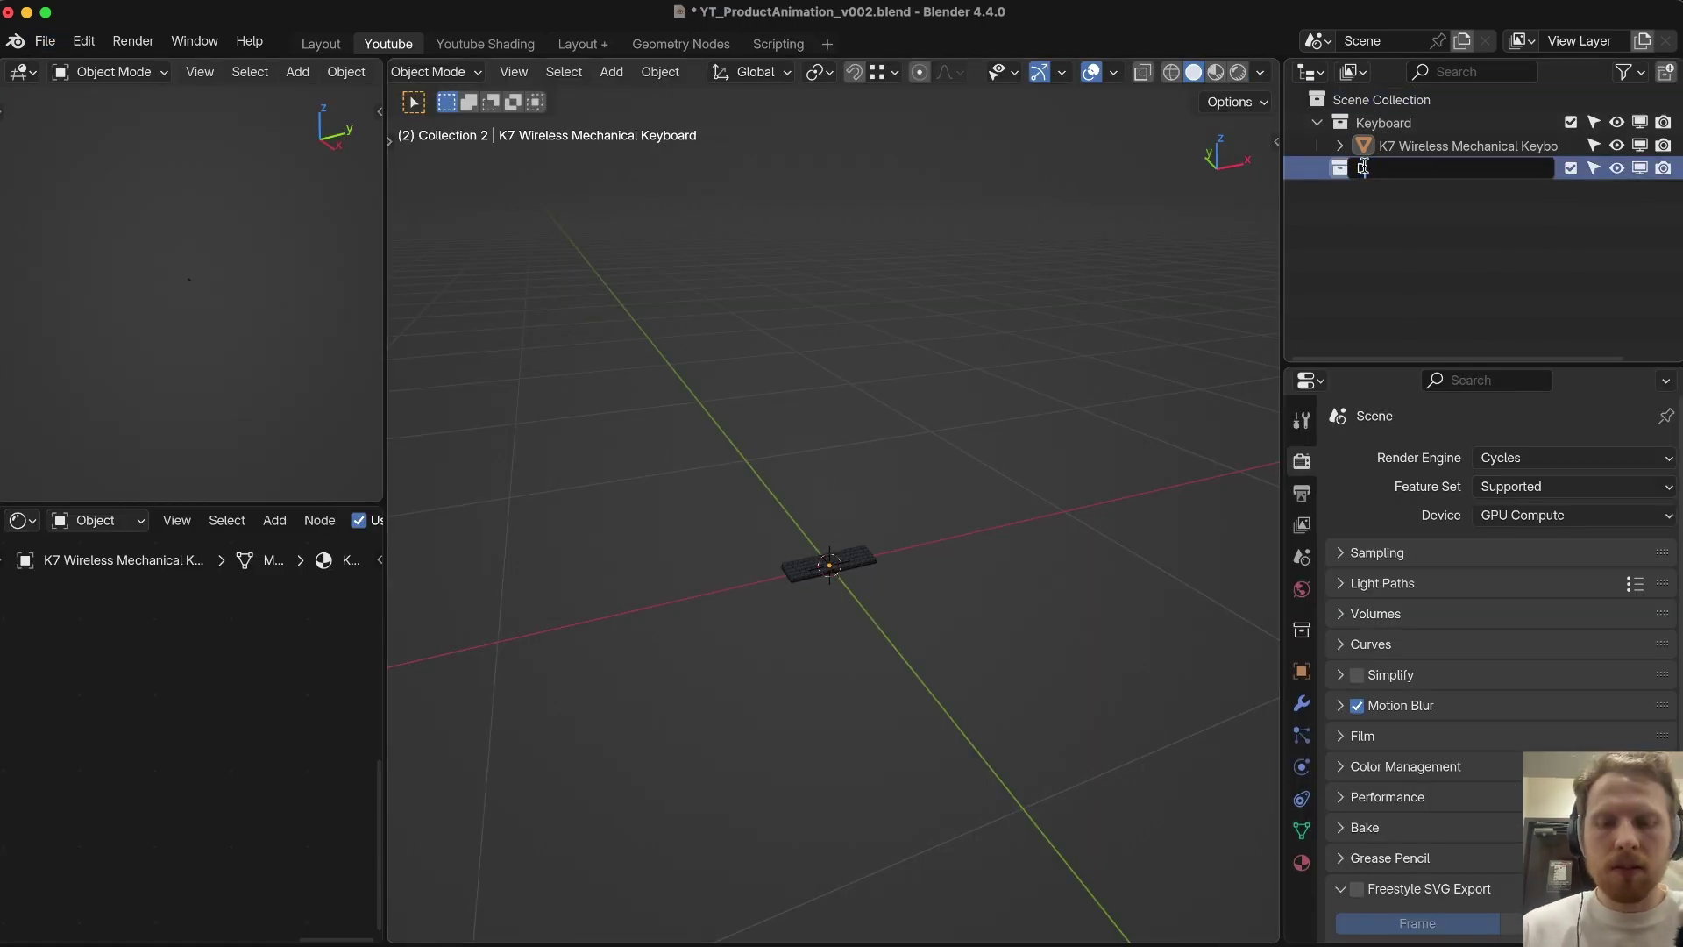
{"action": "type", "text": "eskt"}
{"action": "key", "text": "BackSpace"}
{"action": "key", "text": "Return"}
{"action": "key", "text": "super+v"}
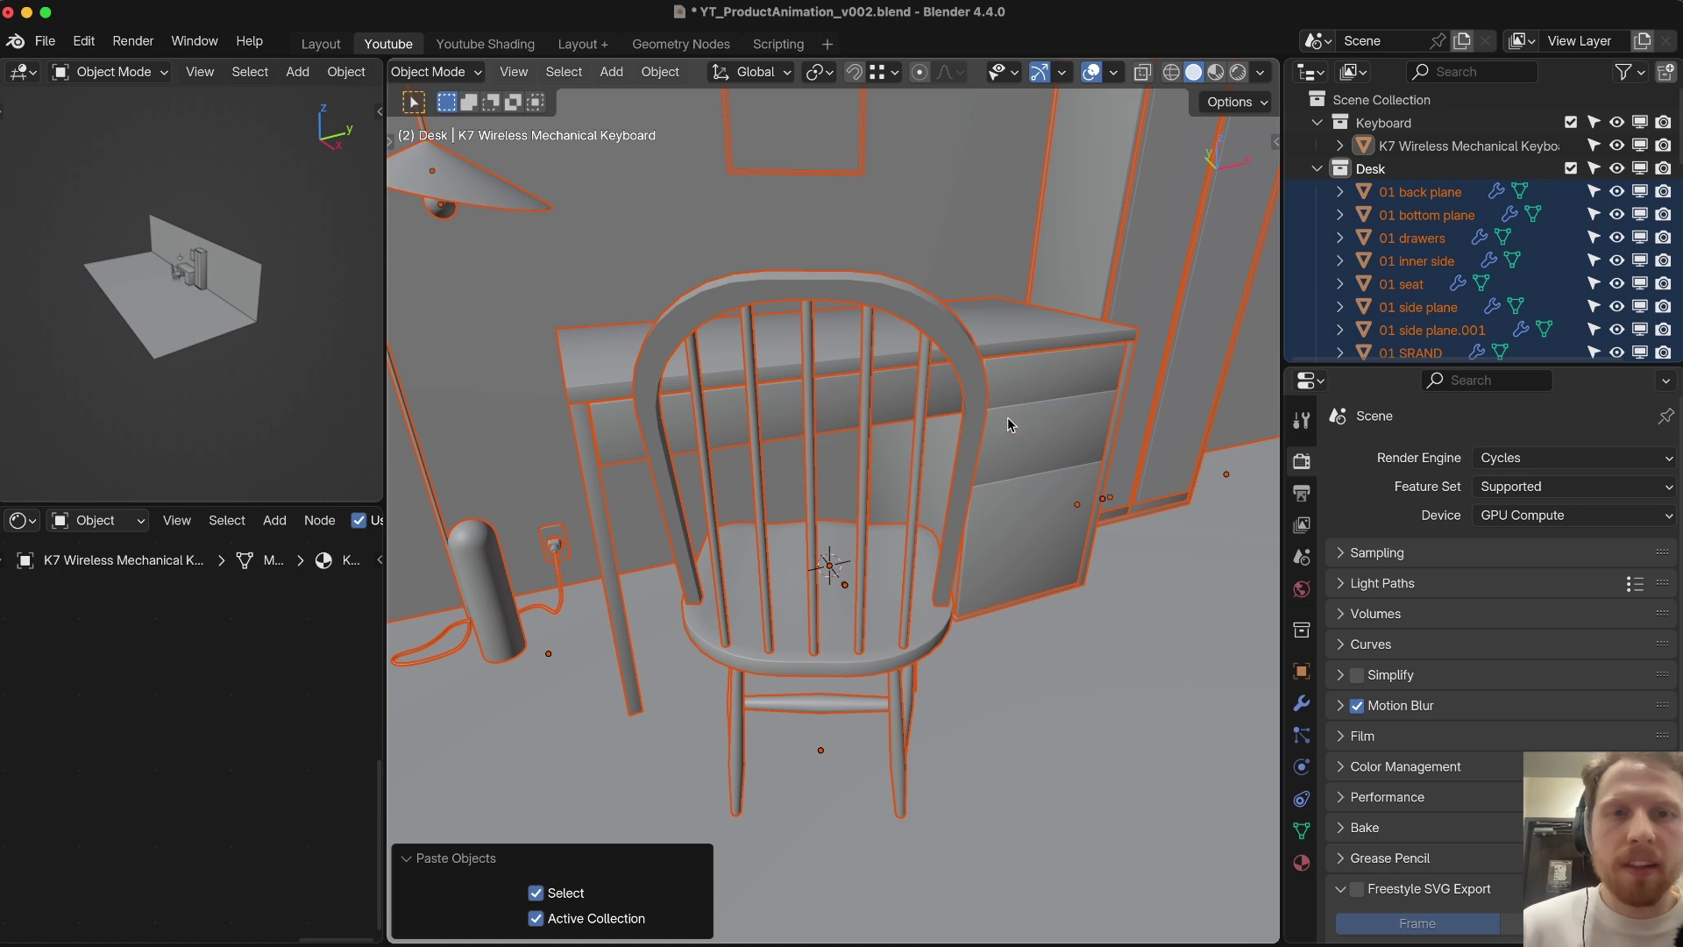
Step: Raise the K7 Wireless Mechanical Keyboard about 0.84 m along the global Z axis to desktop height
{"action": "left_click", "coordinate": [1472, 148]}
{"action": "middle_click_drag", "start_coordinate": [958, 475], "coordinate": [910, 478]}
{"action": "scroll", "coordinate": [909, 481], "scroll_direction": "down", "scroll_amount": 3}
{"action": "key", "text": "g"}
{"action": "key", "text": "z"}
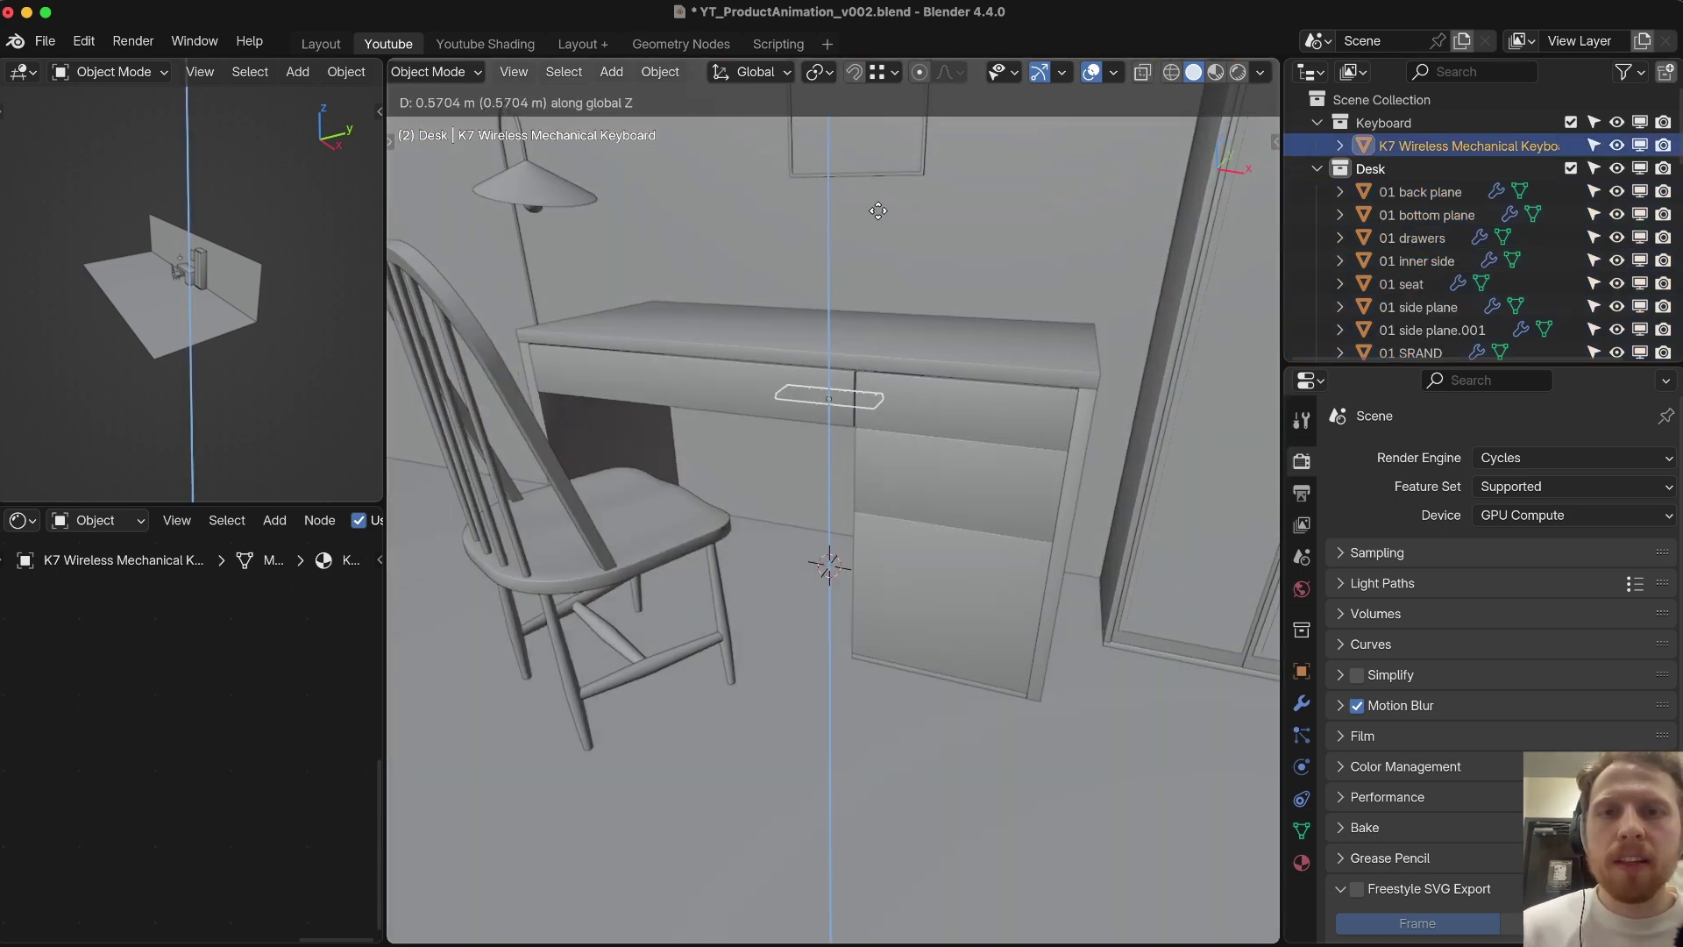
{"action": "left_click", "coordinate": [872, 208]}
{"action": "middle_click_drag", "start_coordinate": [871, 208], "coordinate": [856, 569]}
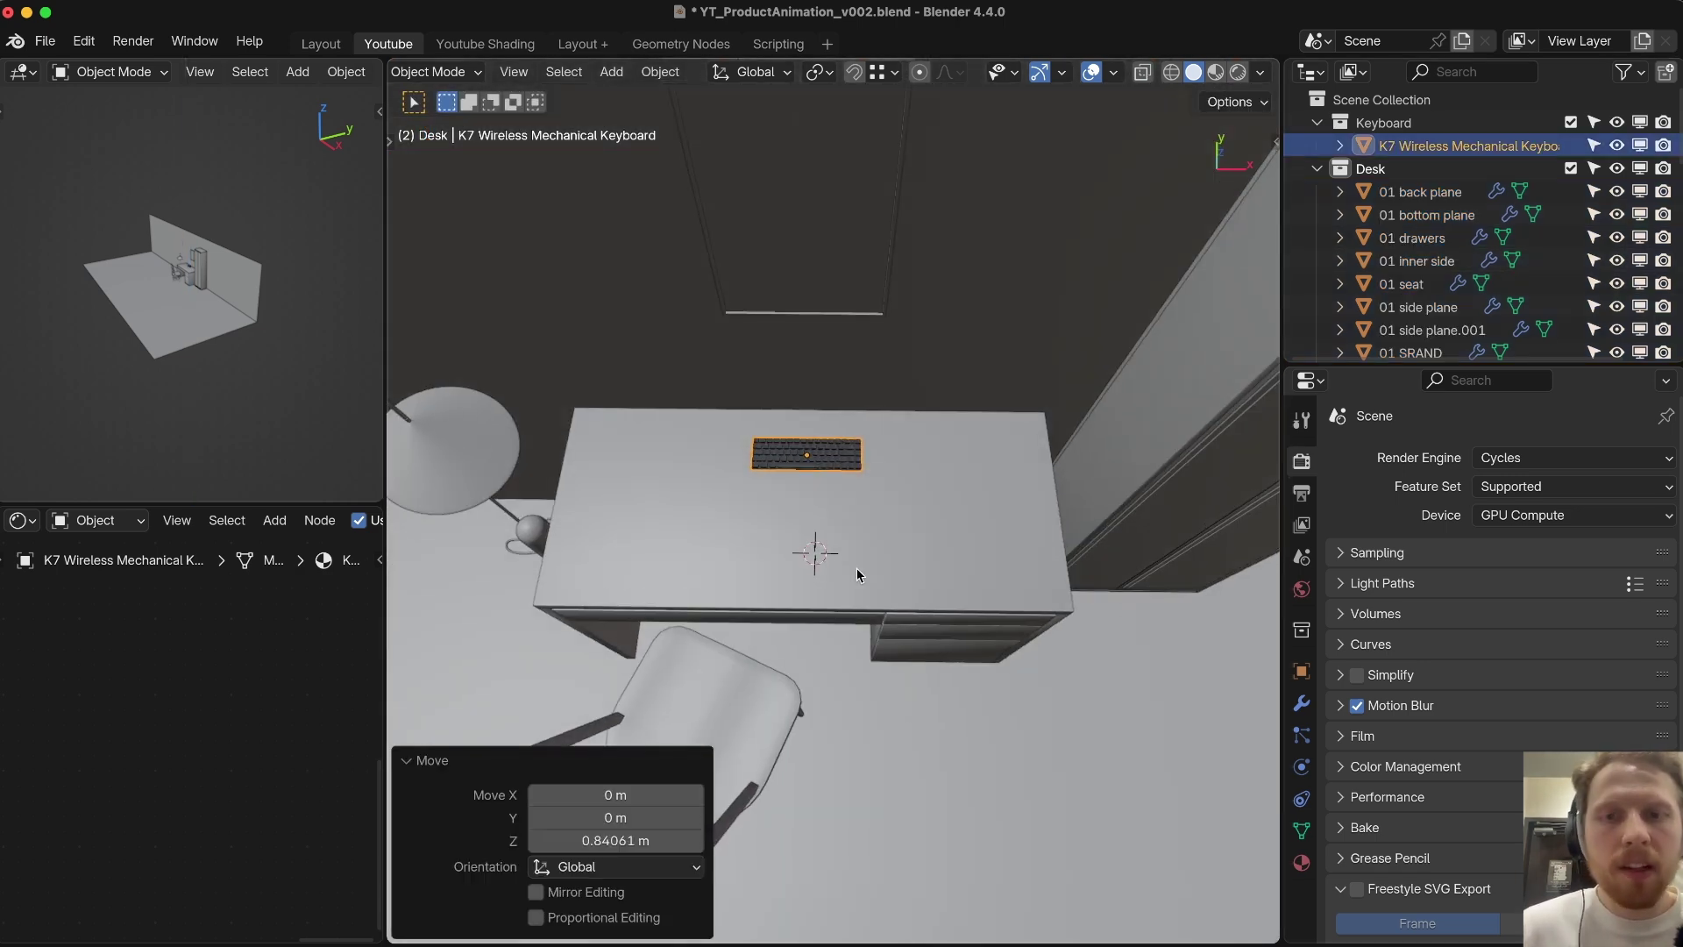
Step: Scale the keyboard up uniformly by about 1.55
{"action": "key", "text": "s"}
{"action": "left_click", "coordinate": [1017, 518]}
{"action": "middle_click_drag", "start_coordinate": [1017, 517], "coordinate": [845, 428]}
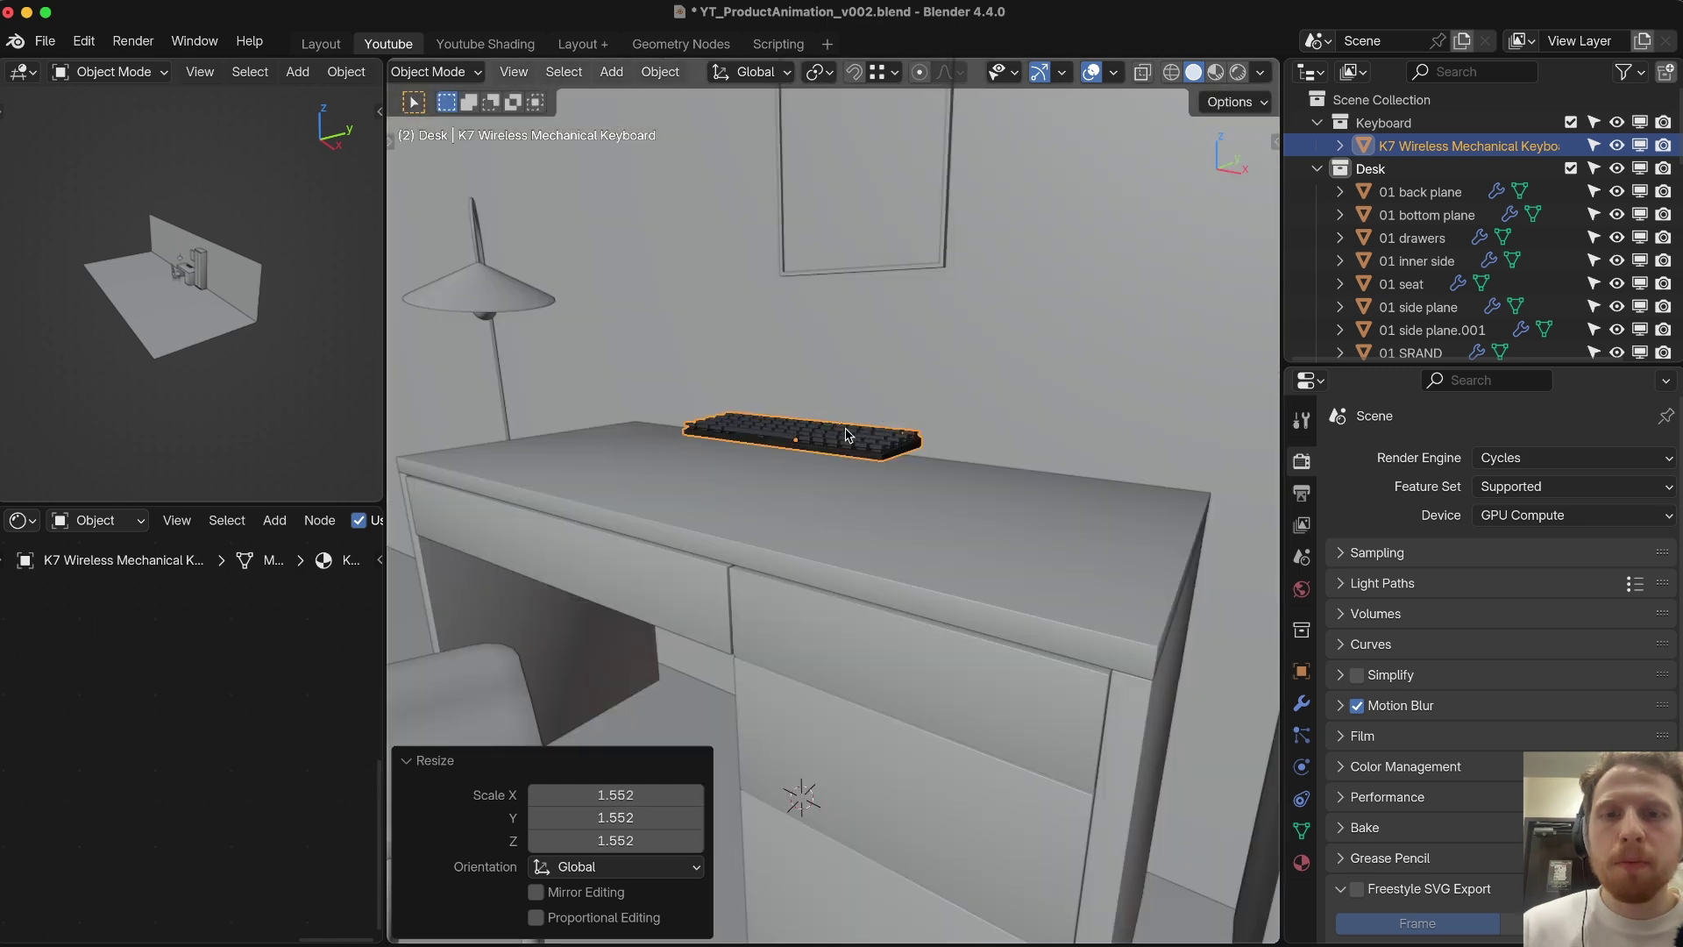
Step: Try to rest the keyboard on the desktop by nudging it up and down along the Z axis
{"action": "middle_click_drag", "start_coordinate": [735, 473], "coordinate": [794, 431]}
{"action": "key", "text": "g"}
{"action": "key", "text": "z"}
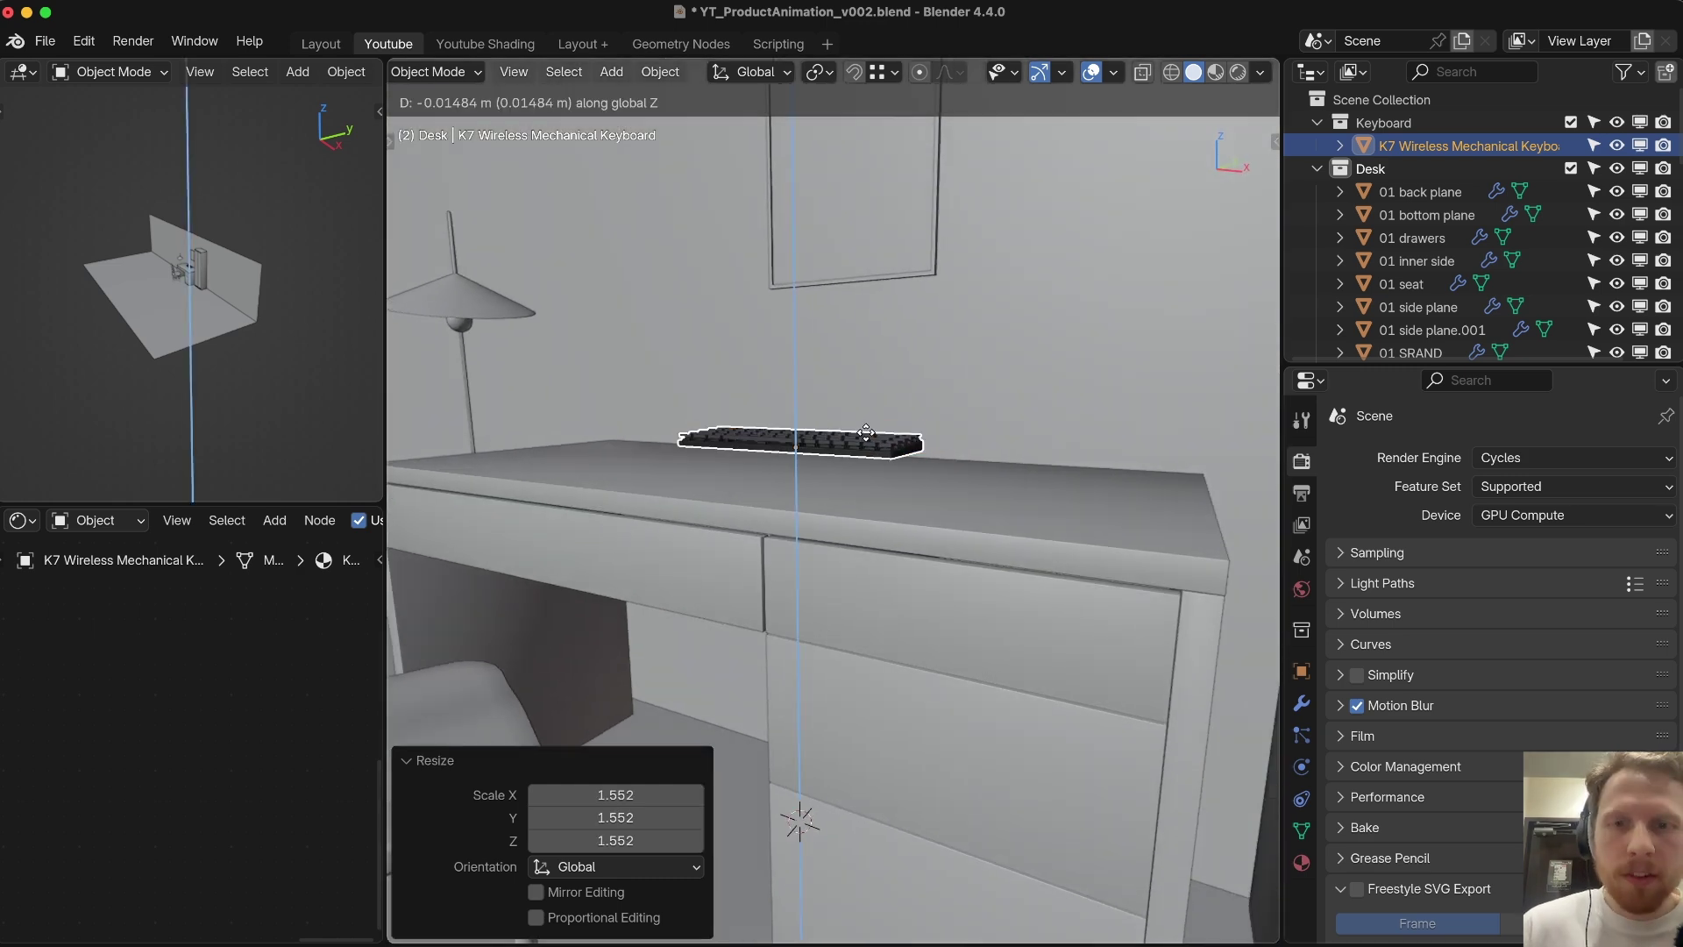
{"action": "left_click", "coordinate": [873, 468]}
{"action": "scroll", "coordinate": [873, 467], "scroll_direction": "up", "scroll_amount": 2, "text": "alt"}
{"action": "scroll", "coordinate": [872, 467], "scroll_direction": "up", "scroll_amount": 1}
{"action": "key", "text": "g"}
{"action": "key", "text": "z"}
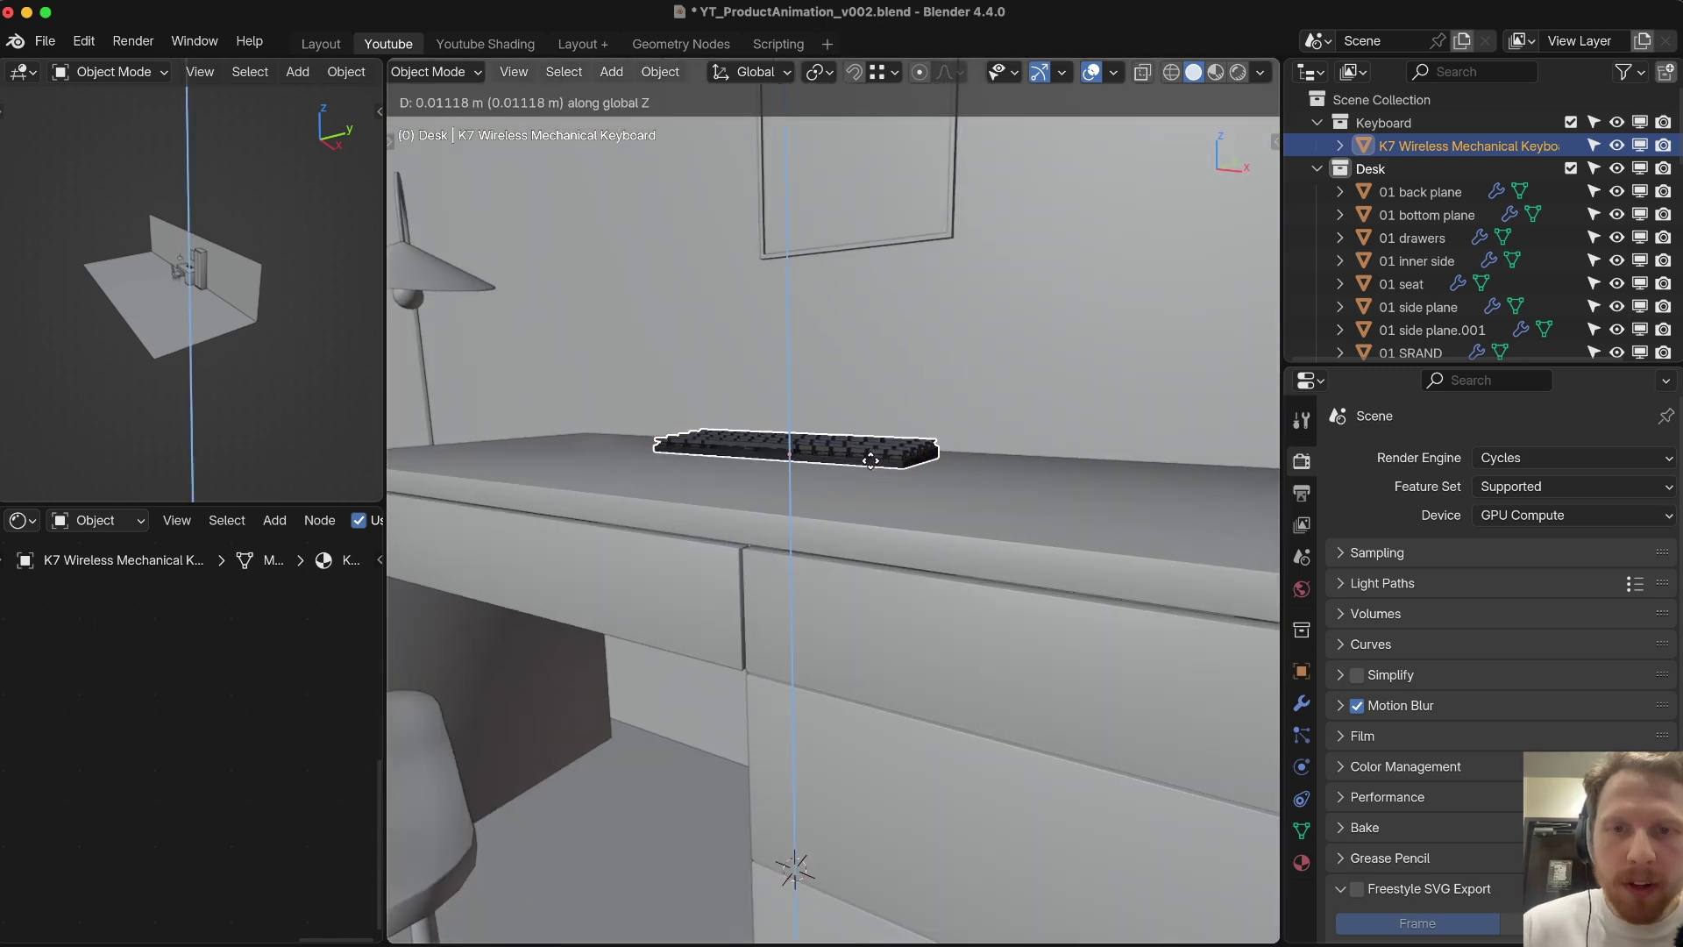
{"action": "left_click", "coordinate": [873, 461]}
{"action": "key", "text": "g"}
{"action": "key", "text": "z"}
{"action": "left_click", "coordinate": [859, 414]}
{"action": "middle_click_drag", "start_coordinate": [858, 417], "coordinate": [789, 445]}
{"action": "key", "text": "g"}
{"action": "key", "text": "z"}
{"action": "left_click", "coordinate": [778, 451]}
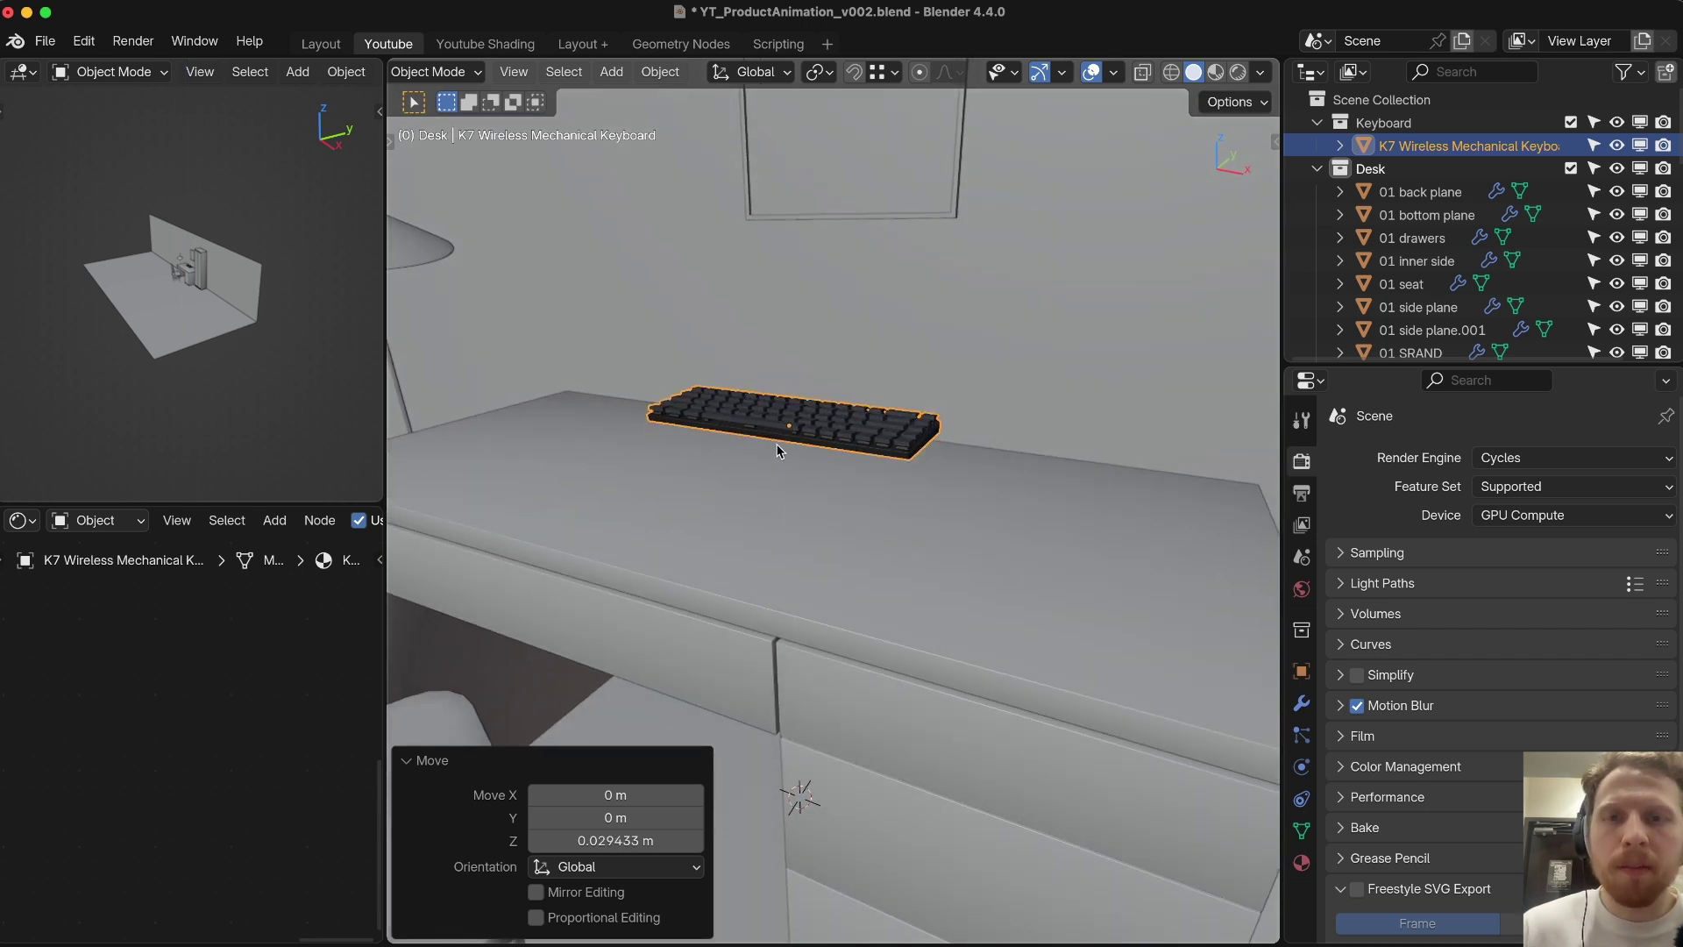
Step: Enable snapping with Face as the snap target and move the keyboard onto the middle of the desktop
{"action": "left_click", "coordinate": [856, 72]}
{"action": "left_click", "coordinate": [883, 79]}
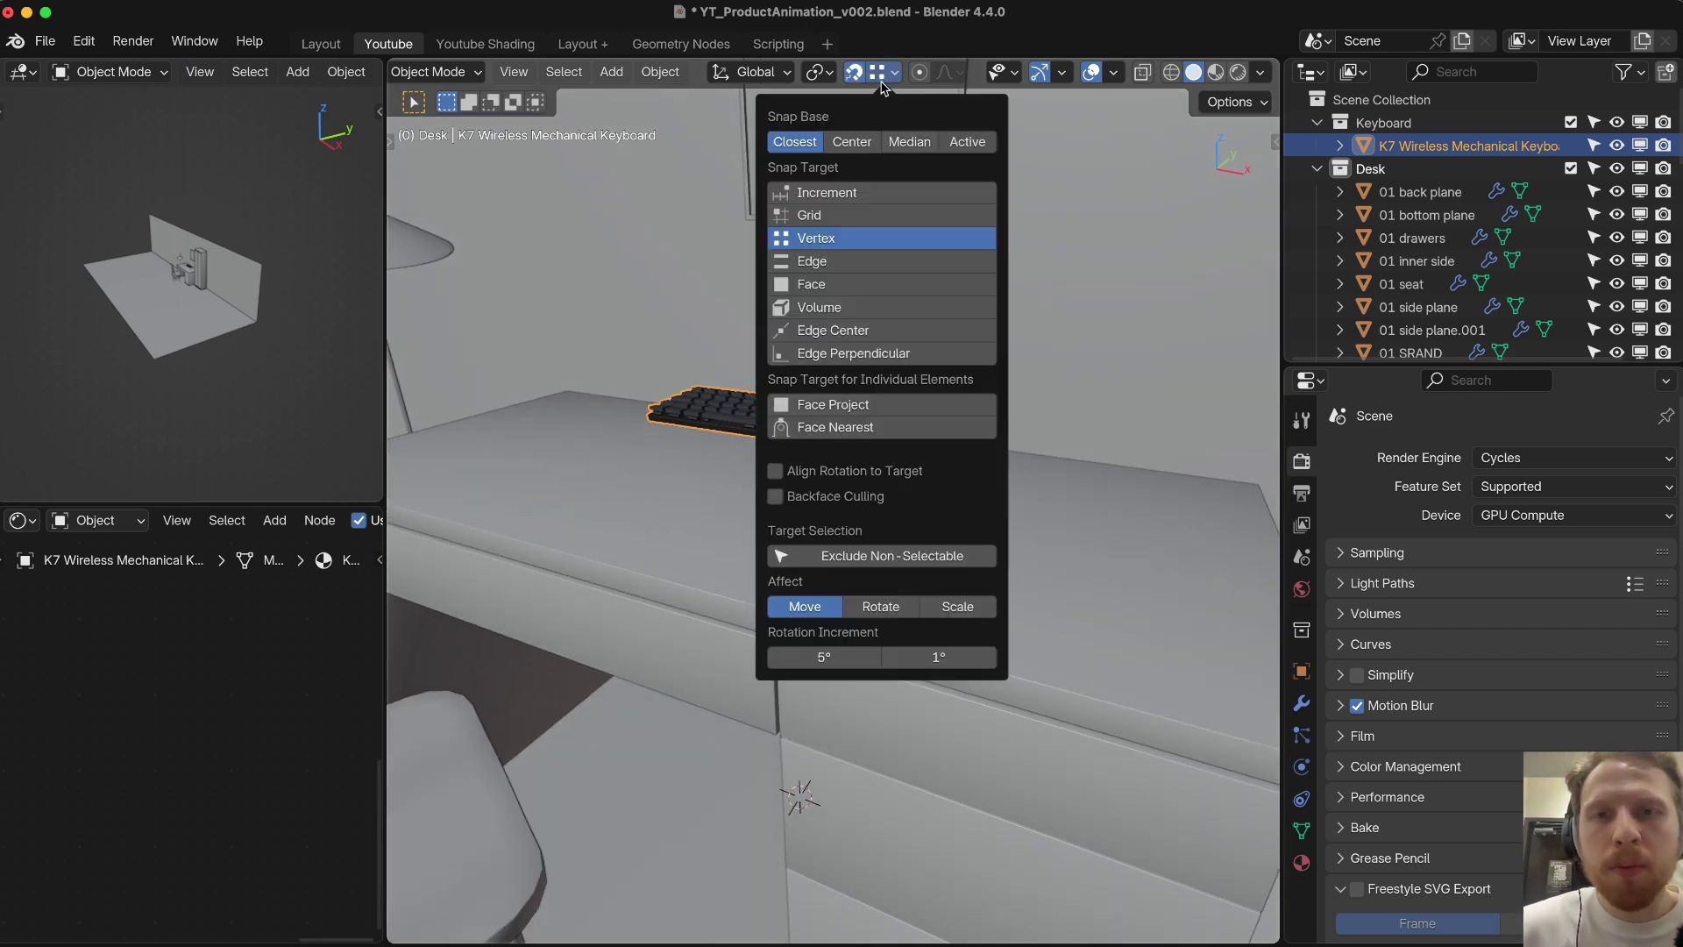
{"action": "left_click", "coordinate": [834, 286]}
{"action": "middle_click_drag", "start_coordinate": [835, 286], "coordinate": [765, 443]}
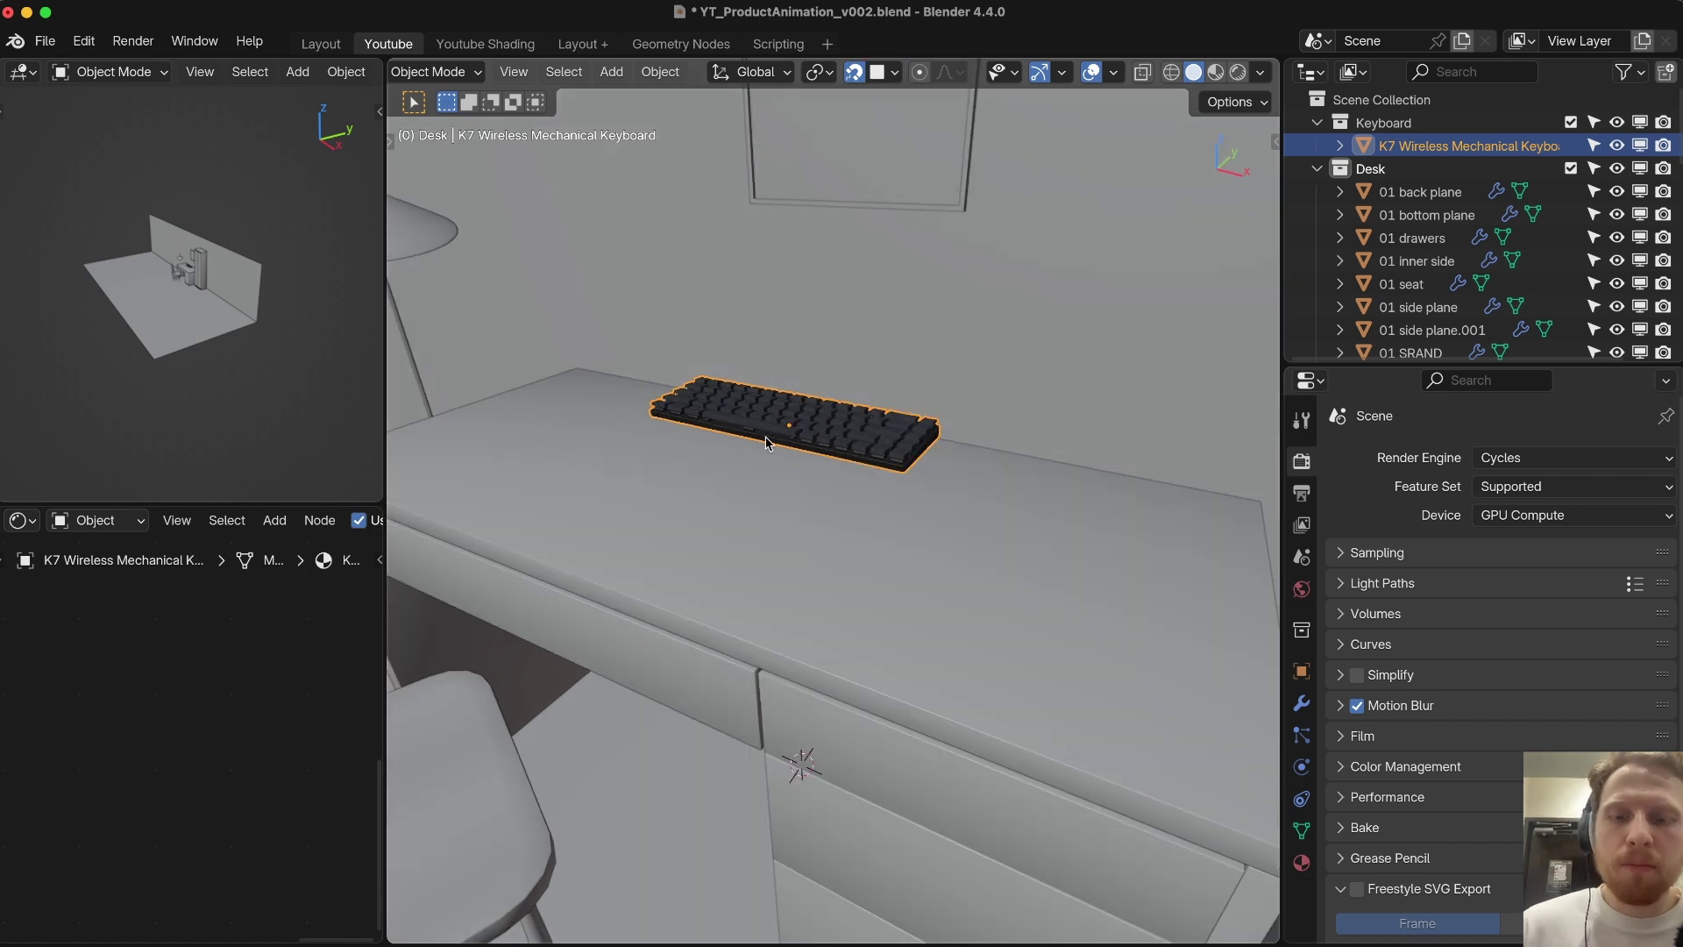
{"action": "key", "text": "g"}
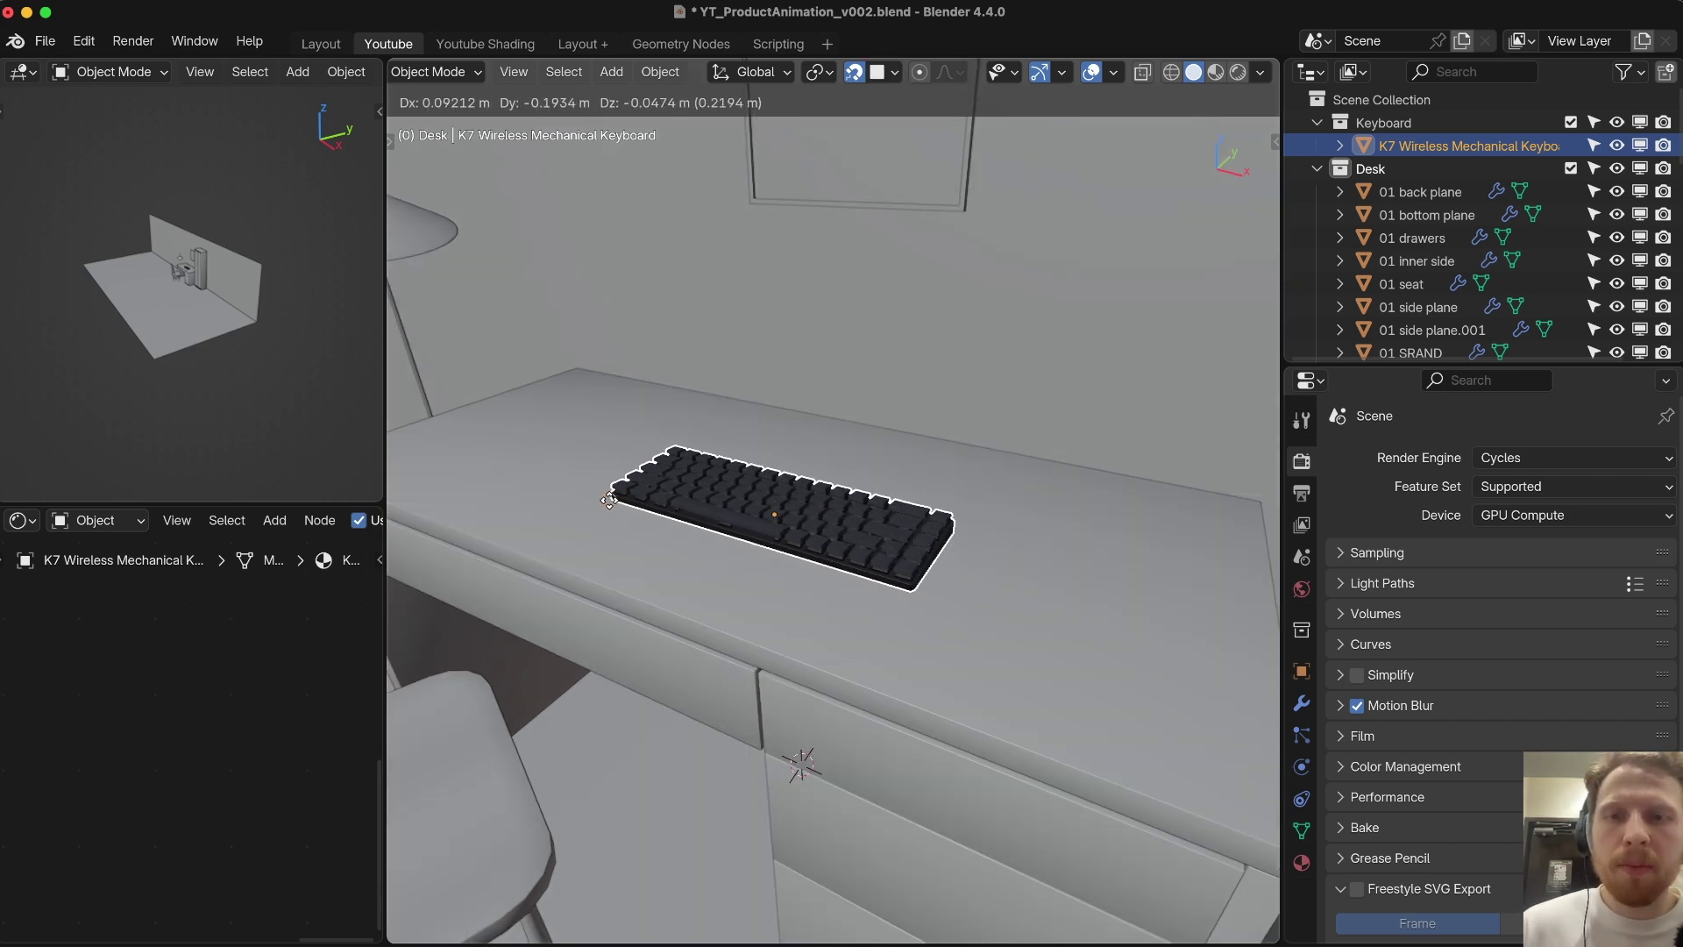
{"action": "left_click", "coordinate": [618, 493]}
{"action": "middle_click_drag", "start_coordinate": [618, 492], "coordinate": [807, 515]}
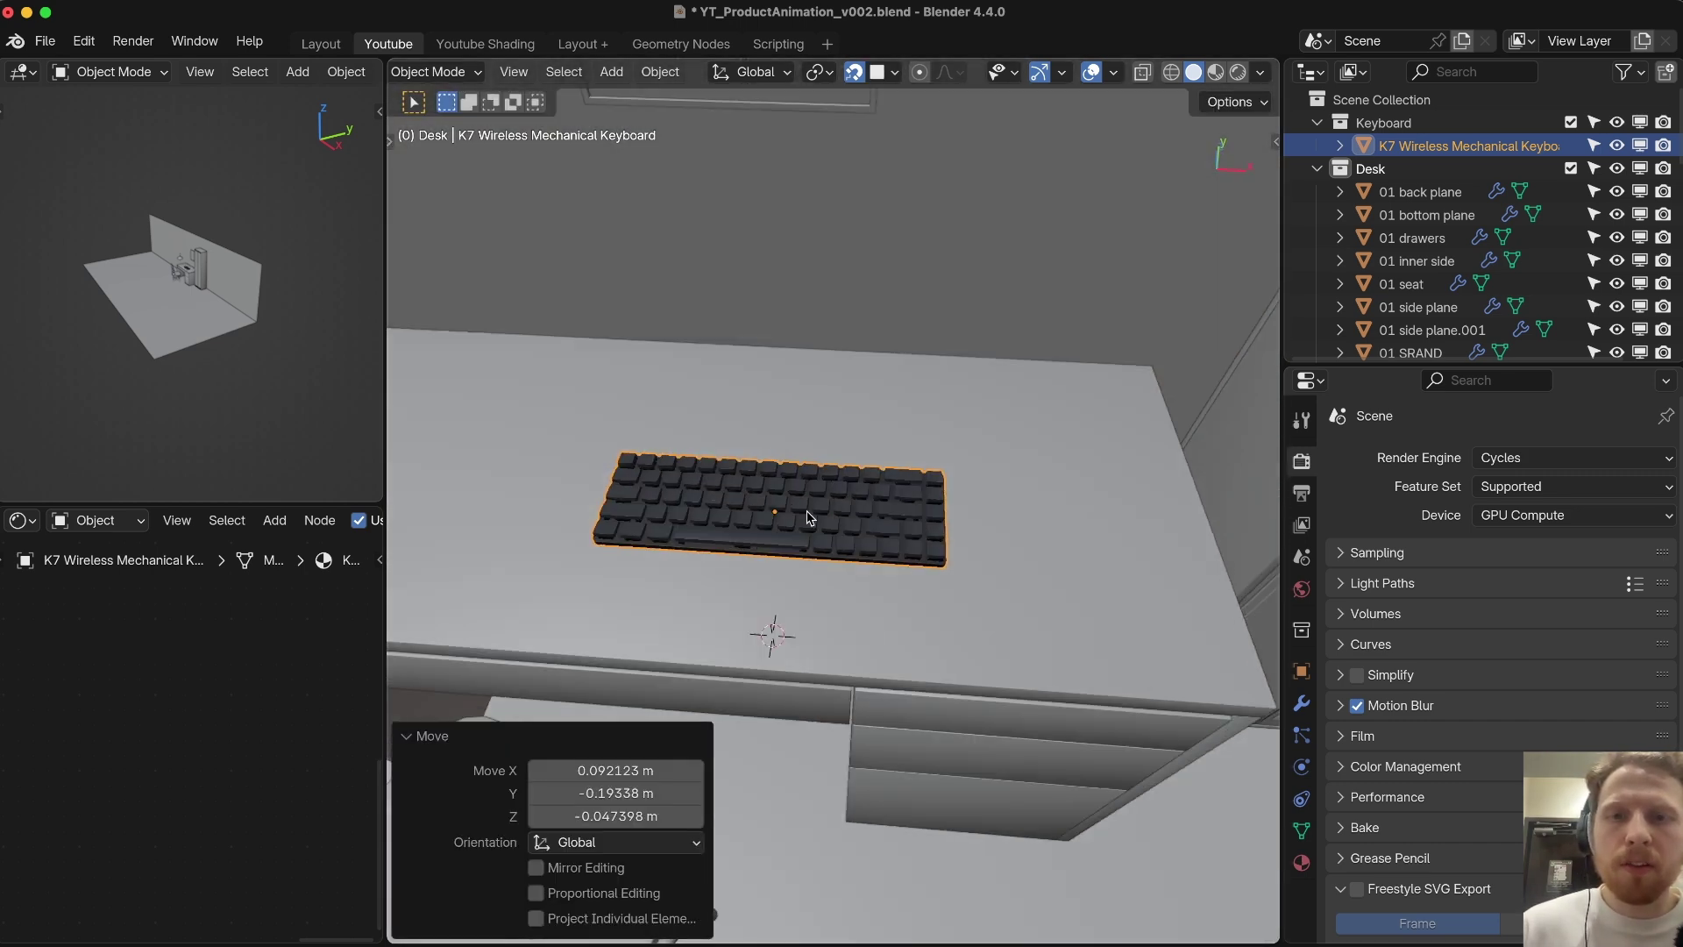
Step: Add a camera facing the desk, move it back about 2.79 m along local Z, and tilt it about global X
{"action": "key", "text": "shift+a"}
{"action": "left_click", "coordinate": [817, 492]}
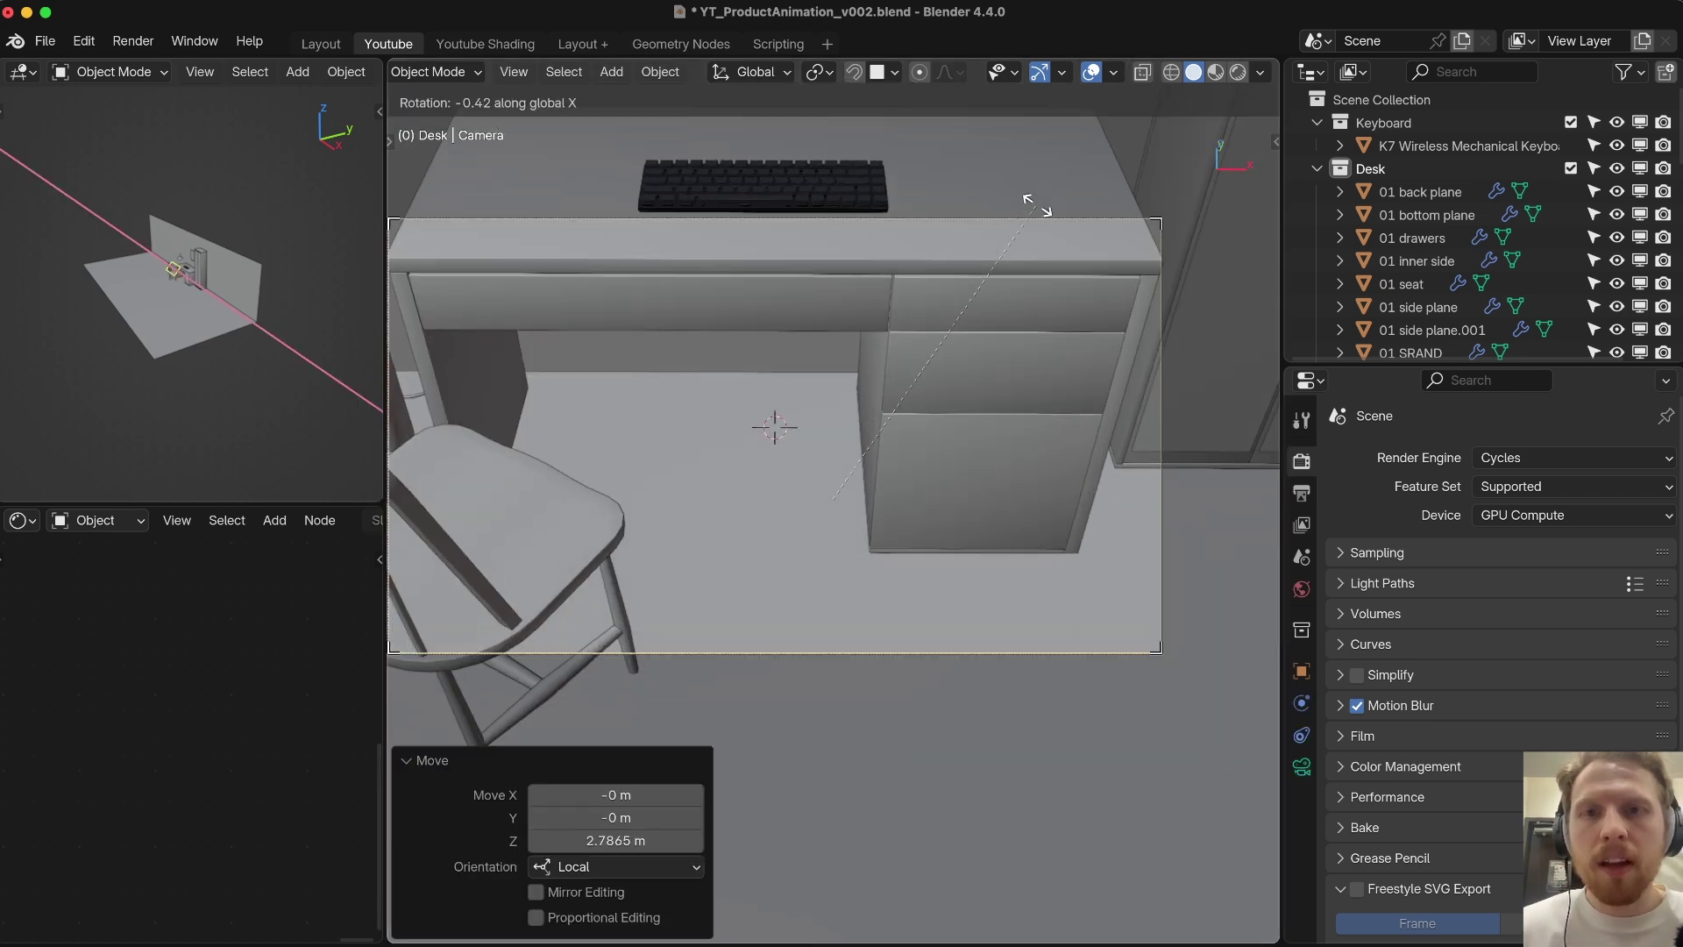
{"action": "left_click", "coordinate": [991, 150]}
Step: Move the camera along the Z axis and rotate it about 8° around global X to frame the keyboard
{"action": "key", "text": "g"}
{"action": "key", "text": "z"}
{"action": "left_click", "coordinate": [963, 211]}
{"action": "key", "text": "r"}
{"action": "key", "text": "x"}
{"action": "left_click", "coordinate": [980, 335]}
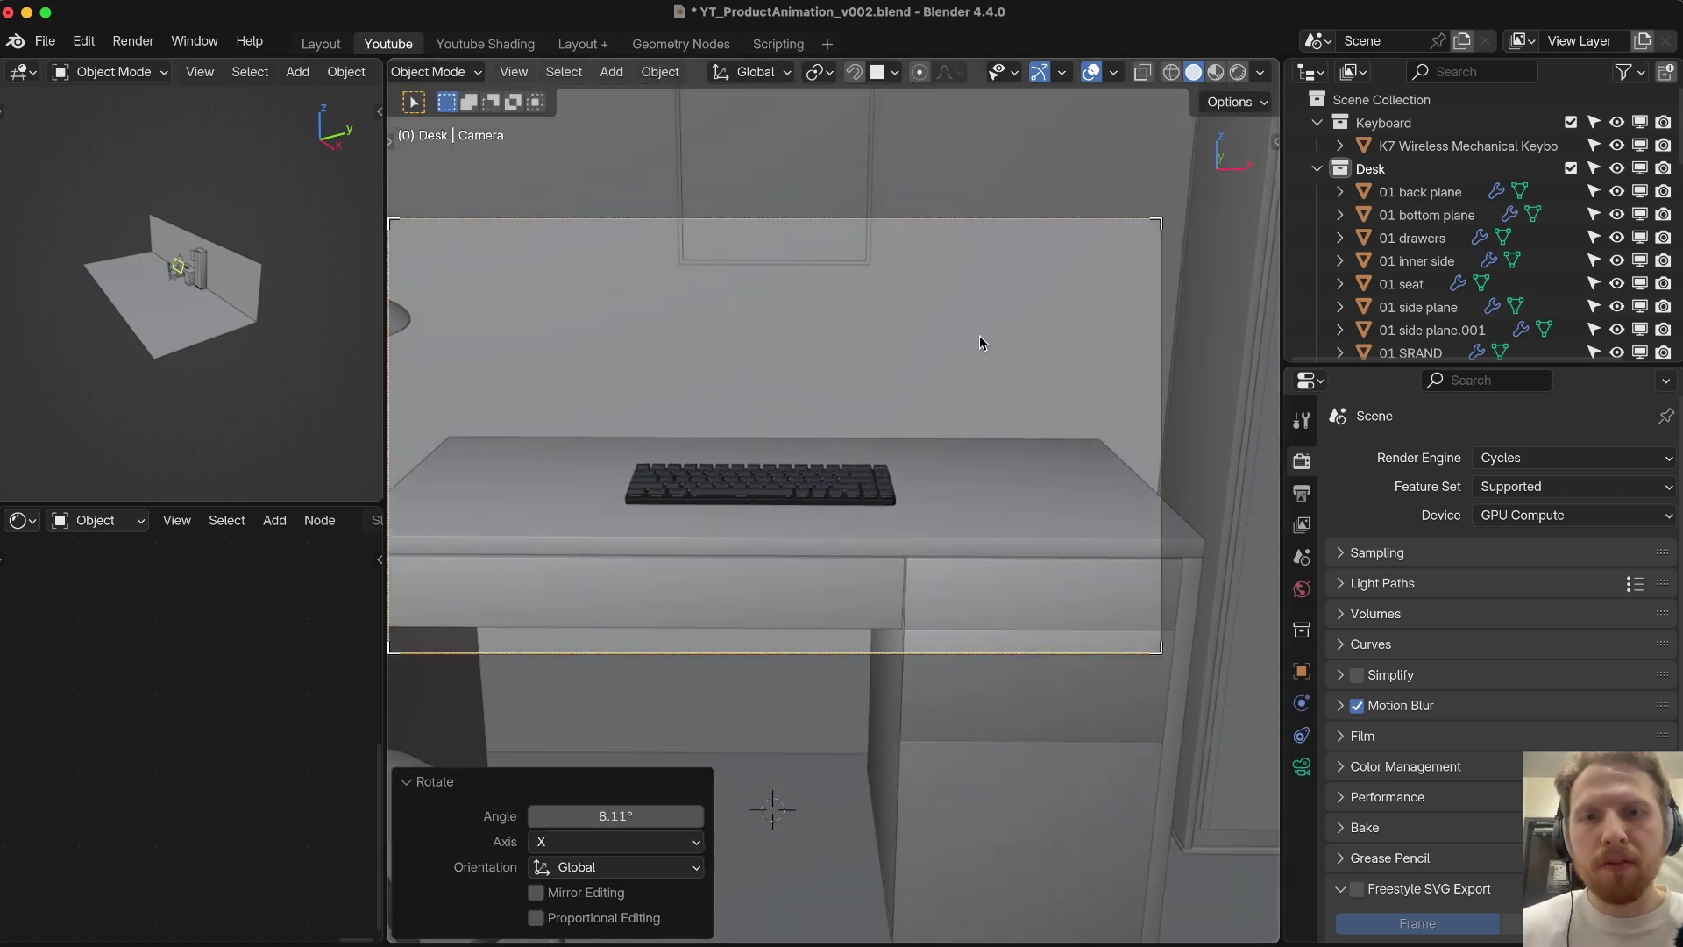
Step: Lower the camera along the Z axis and shift it about 0.015 m along X to centre the keyboard in frame
{"action": "key", "text": "g"}
{"action": "key", "text": "z"}
{"action": "left_click", "coordinate": [990, 325]}
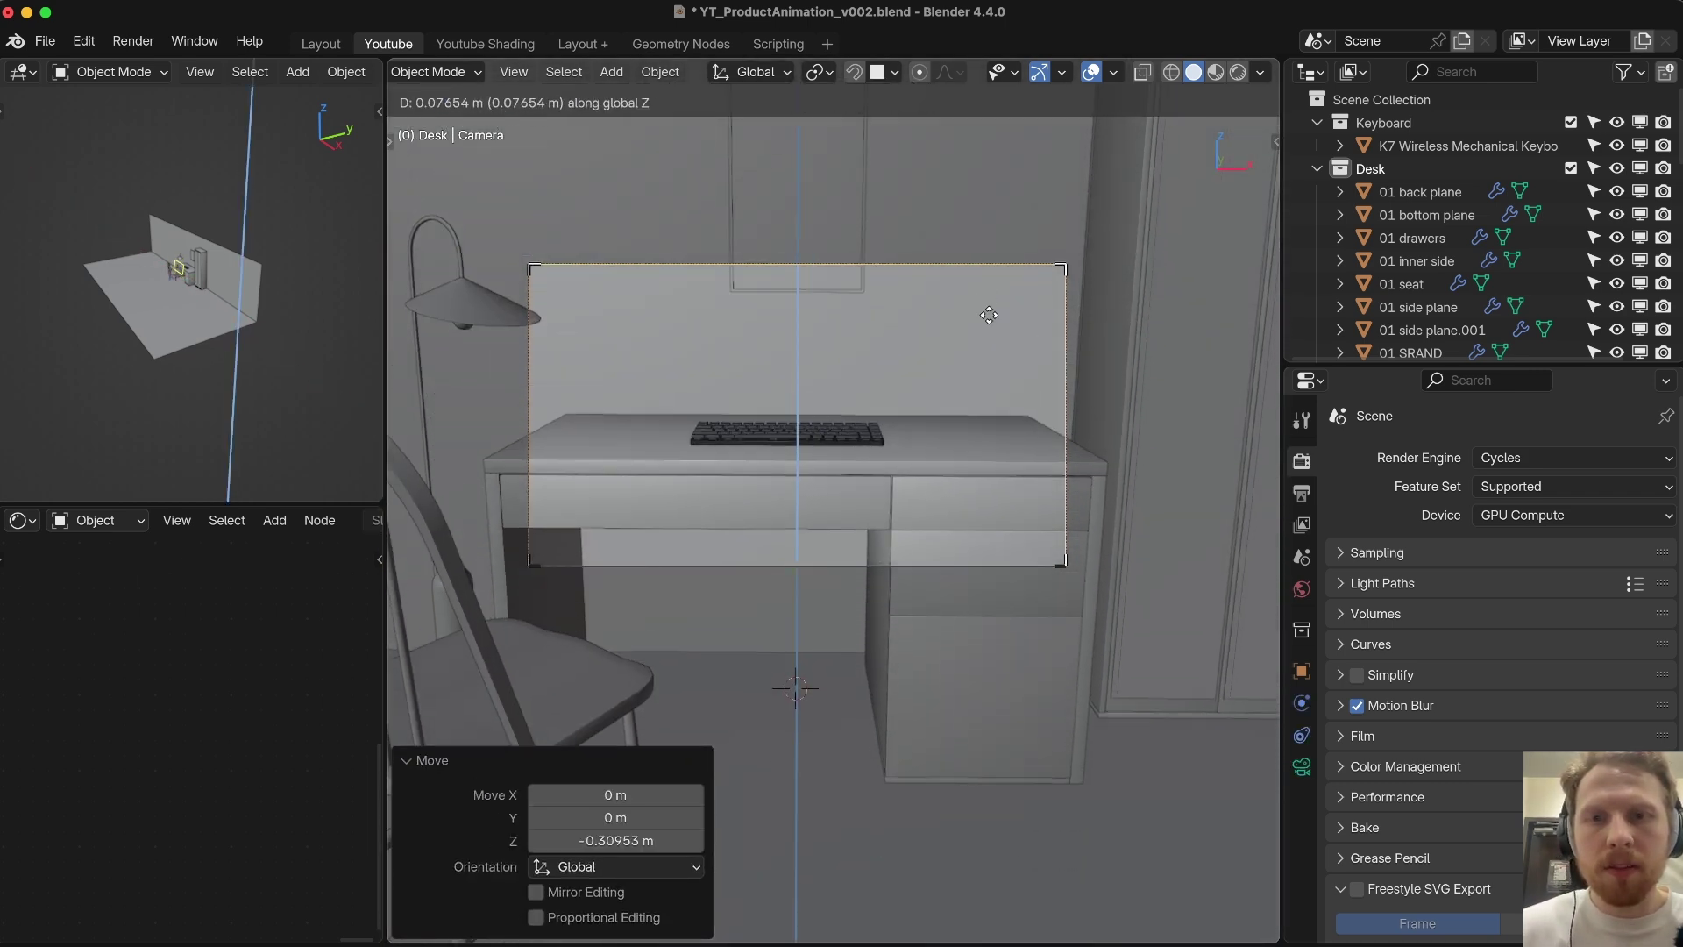
{"action": "key", "text": "g"}
{"action": "key", "text": "x"}
{"action": "left_click", "coordinate": [926, 346]}
{"action": "middle_click_drag", "start_coordinate": [926, 340], "coordinate": [943, 357], "text": "shift"}
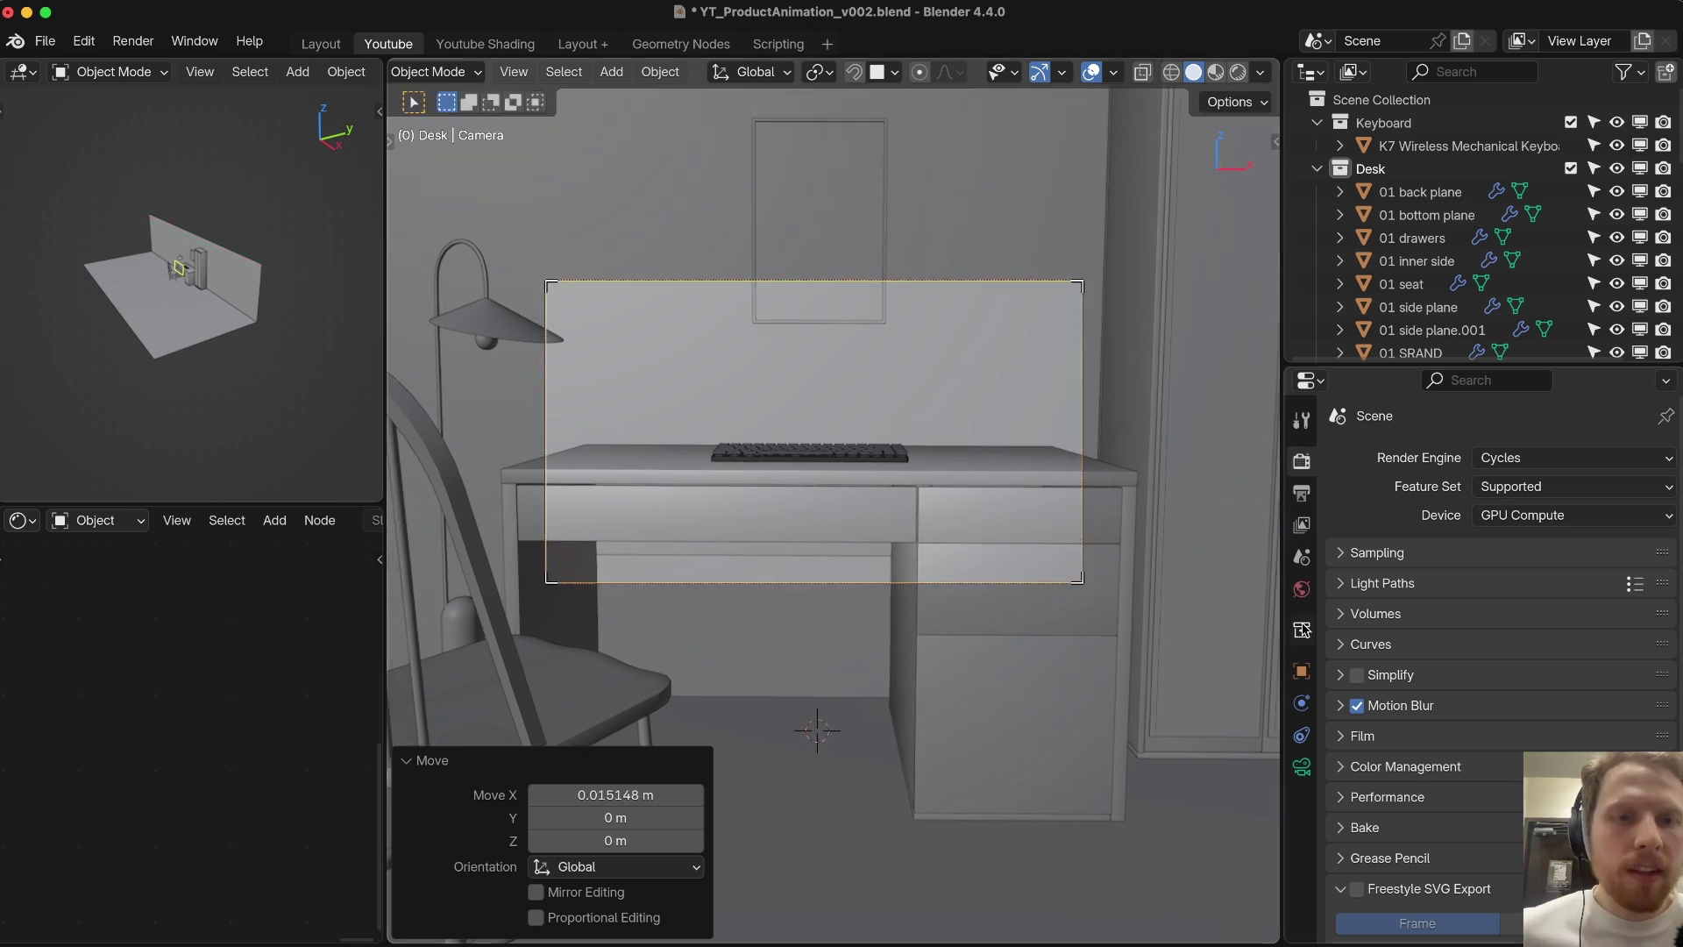
Step: Set the camera's Passepartout to 1.000 in its viewport display settings
{"action": "left_click", "coordinate": [1299, 777]}
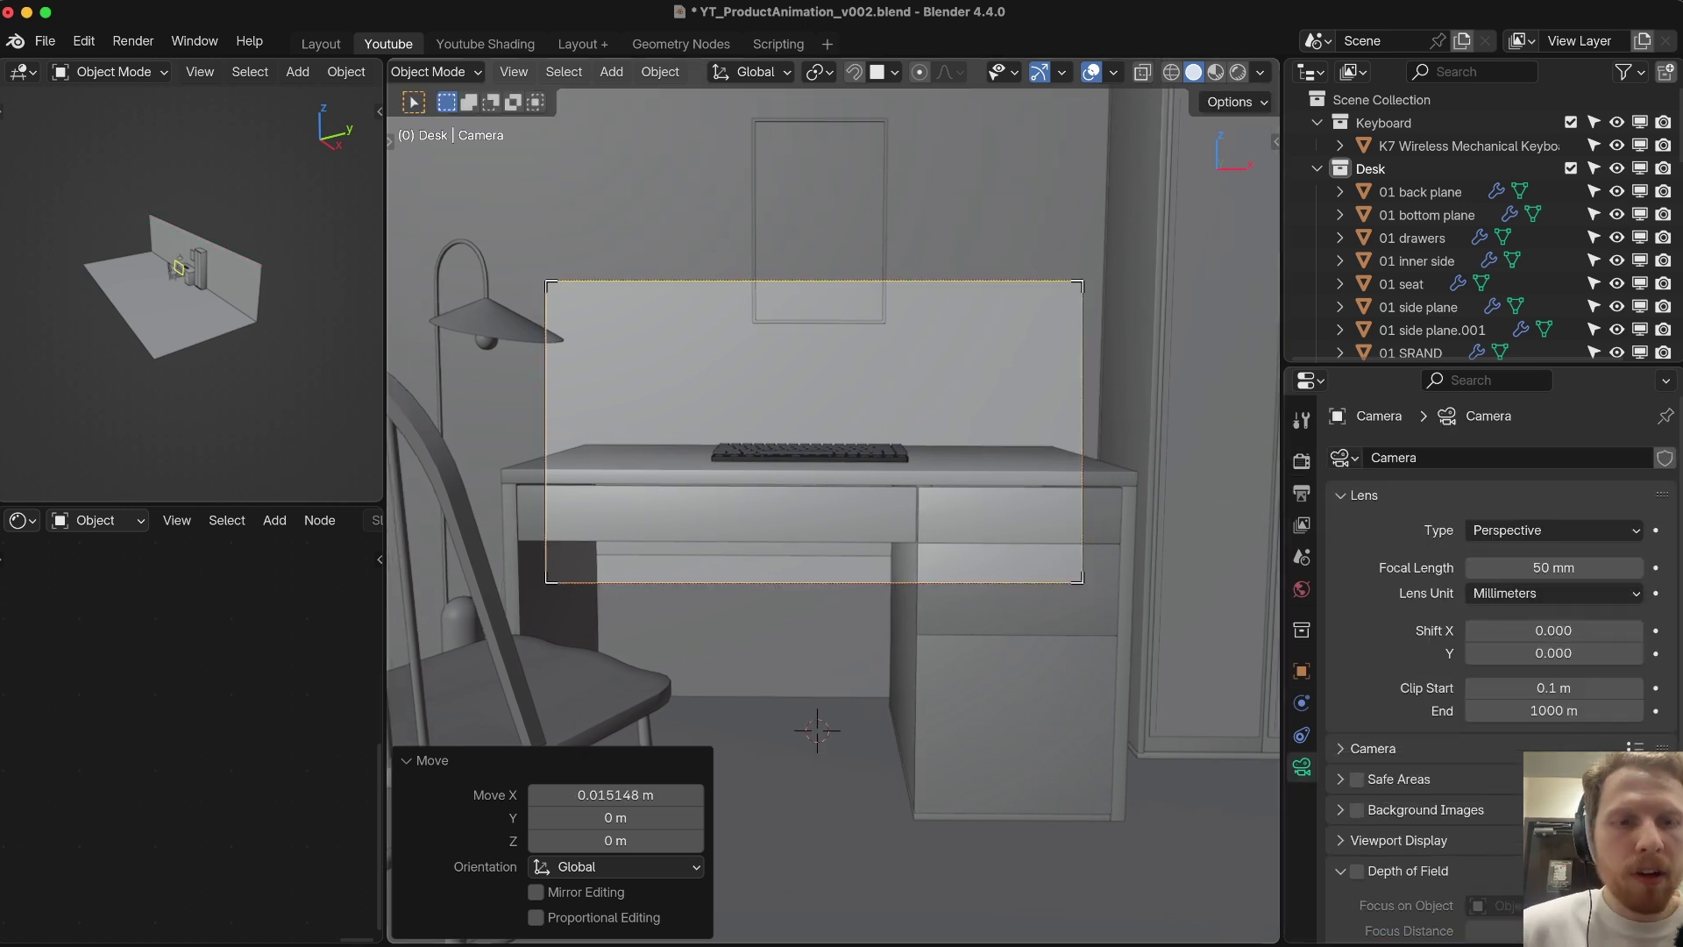
{"action": "left_click", "coordinate": [1399, 840]}
{"action": "scroll", "coordinate": [1421, 763], "scroll_direction": "down", "scroll_amount": 8}
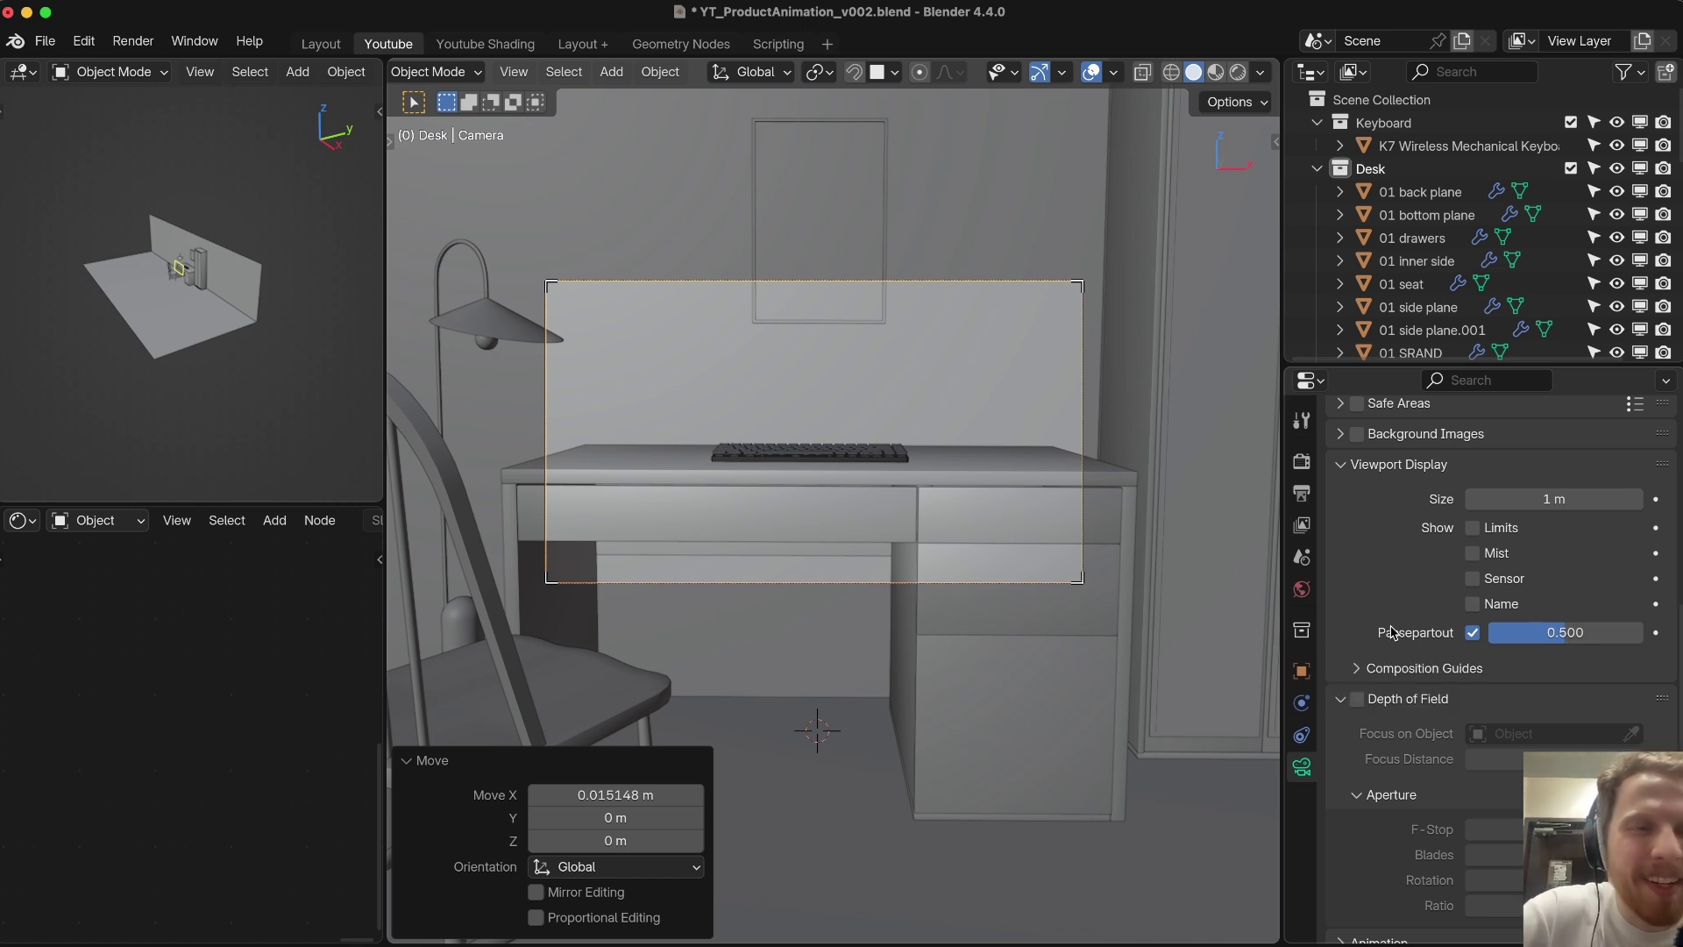
{"action": "left_click_drag", "start_coordinate": [1526, 632], "coordinate": [1649, 632]}
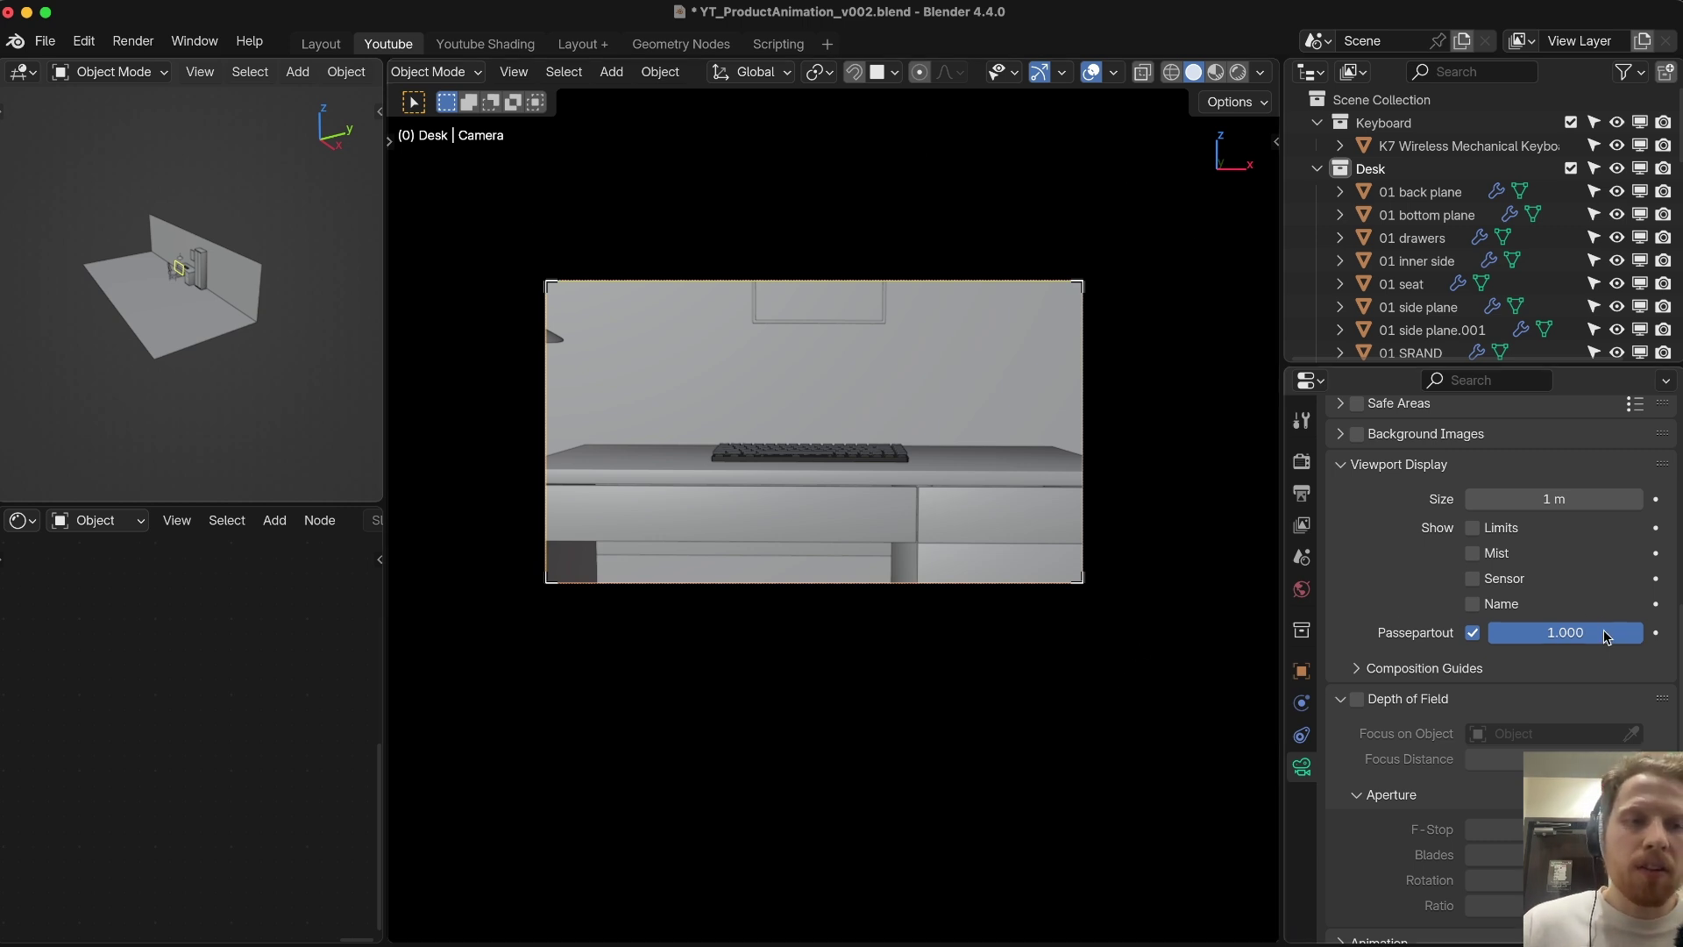
{"action": "left_click_drag", "start_coordinate": [1608, 632], "coordinate": [1491, 632]}
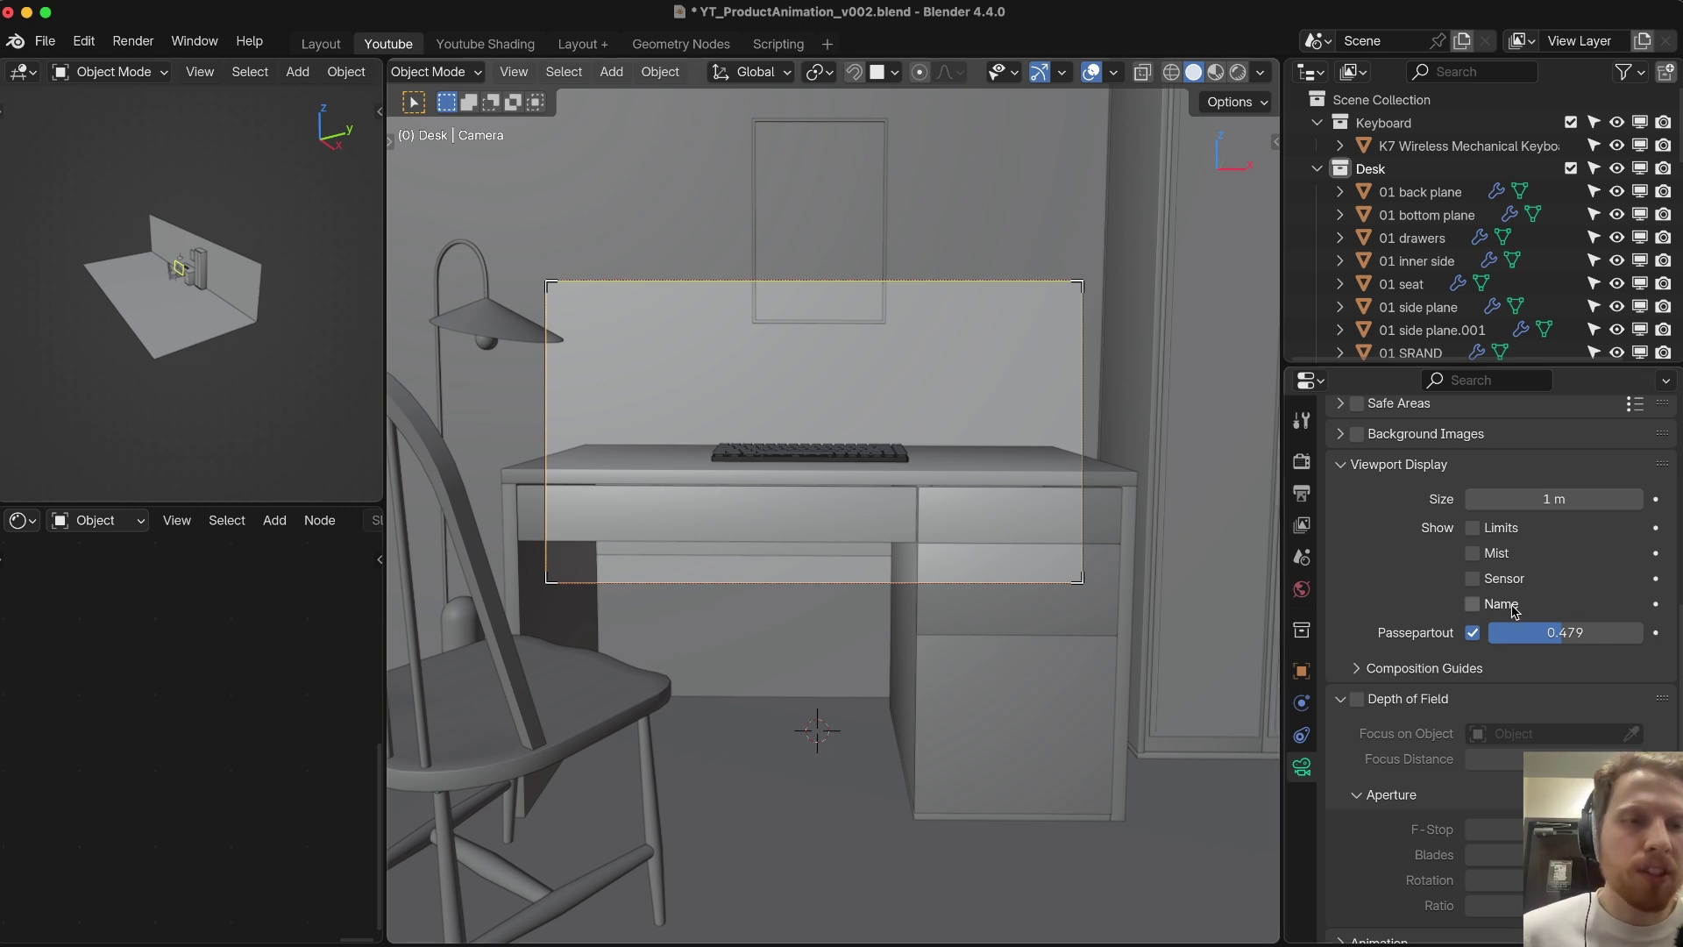
{"action": "left_click_drag", "start_coordinate": [1543, 632], "coordinate": [1649, 632]}
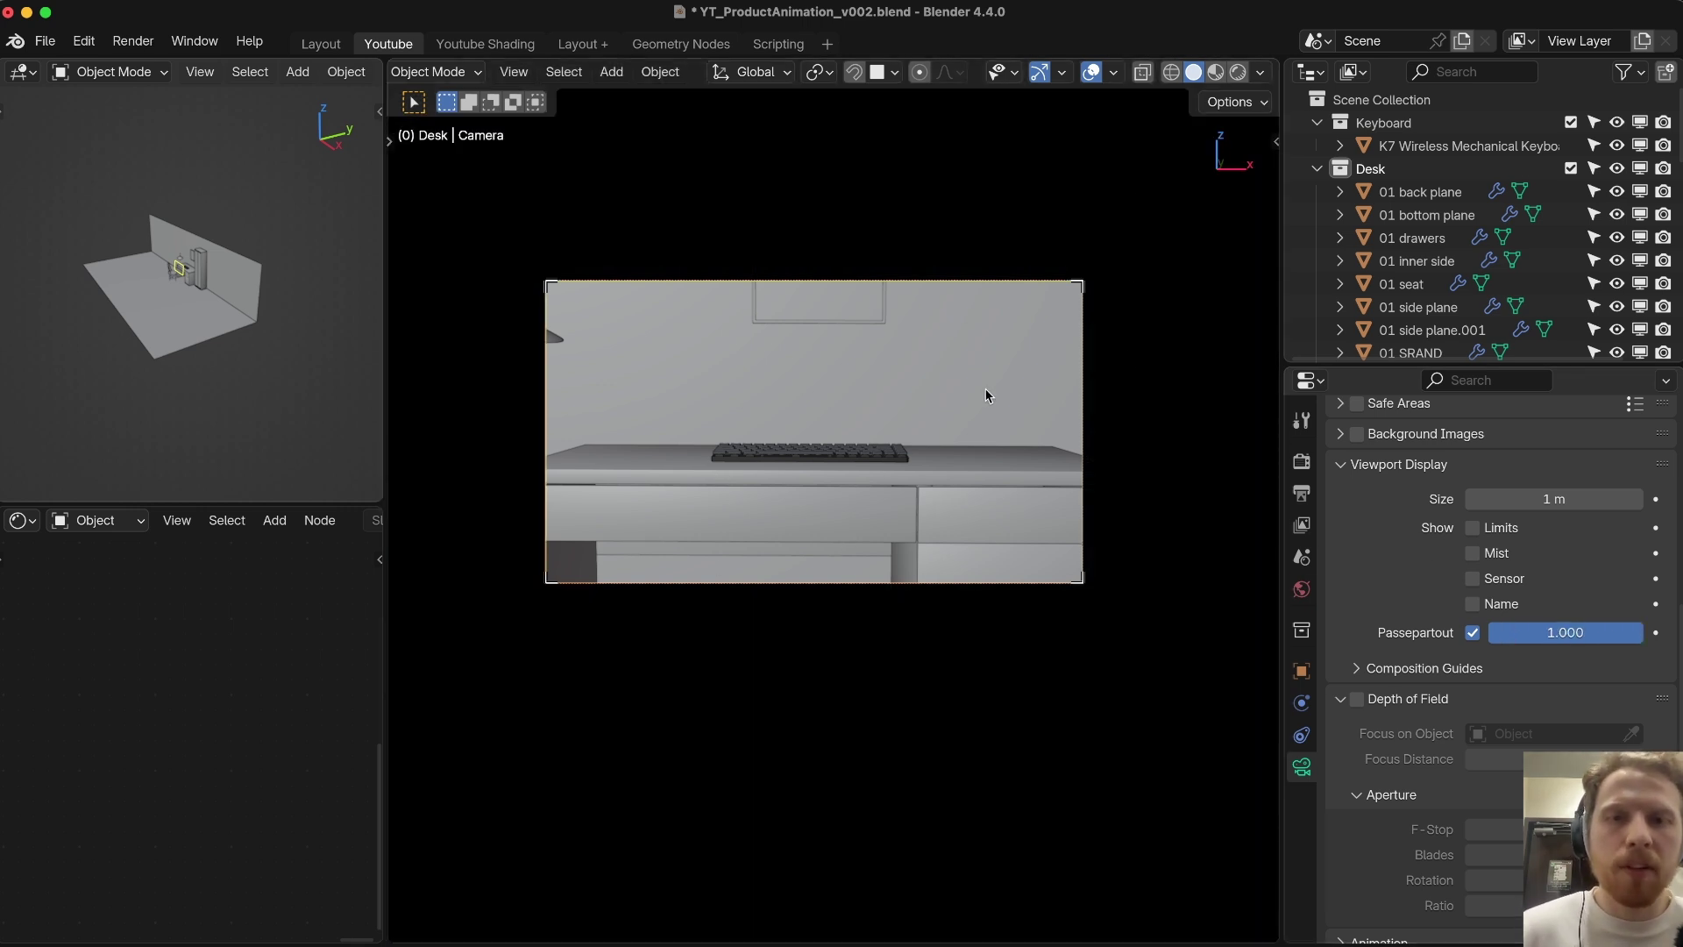
Step: Set the camera's focal length to 80 mm
{"action": "scroll", "coordinate": [985, 395], "scroll_direction": "up", "scroll_amount": 1}
{"action": "scroll", "coordinate": [1491, 570], "scroll_direction": "up", "scroll_amount": 10}
{"action": "left_click", "coordinate": [1521, 569]}
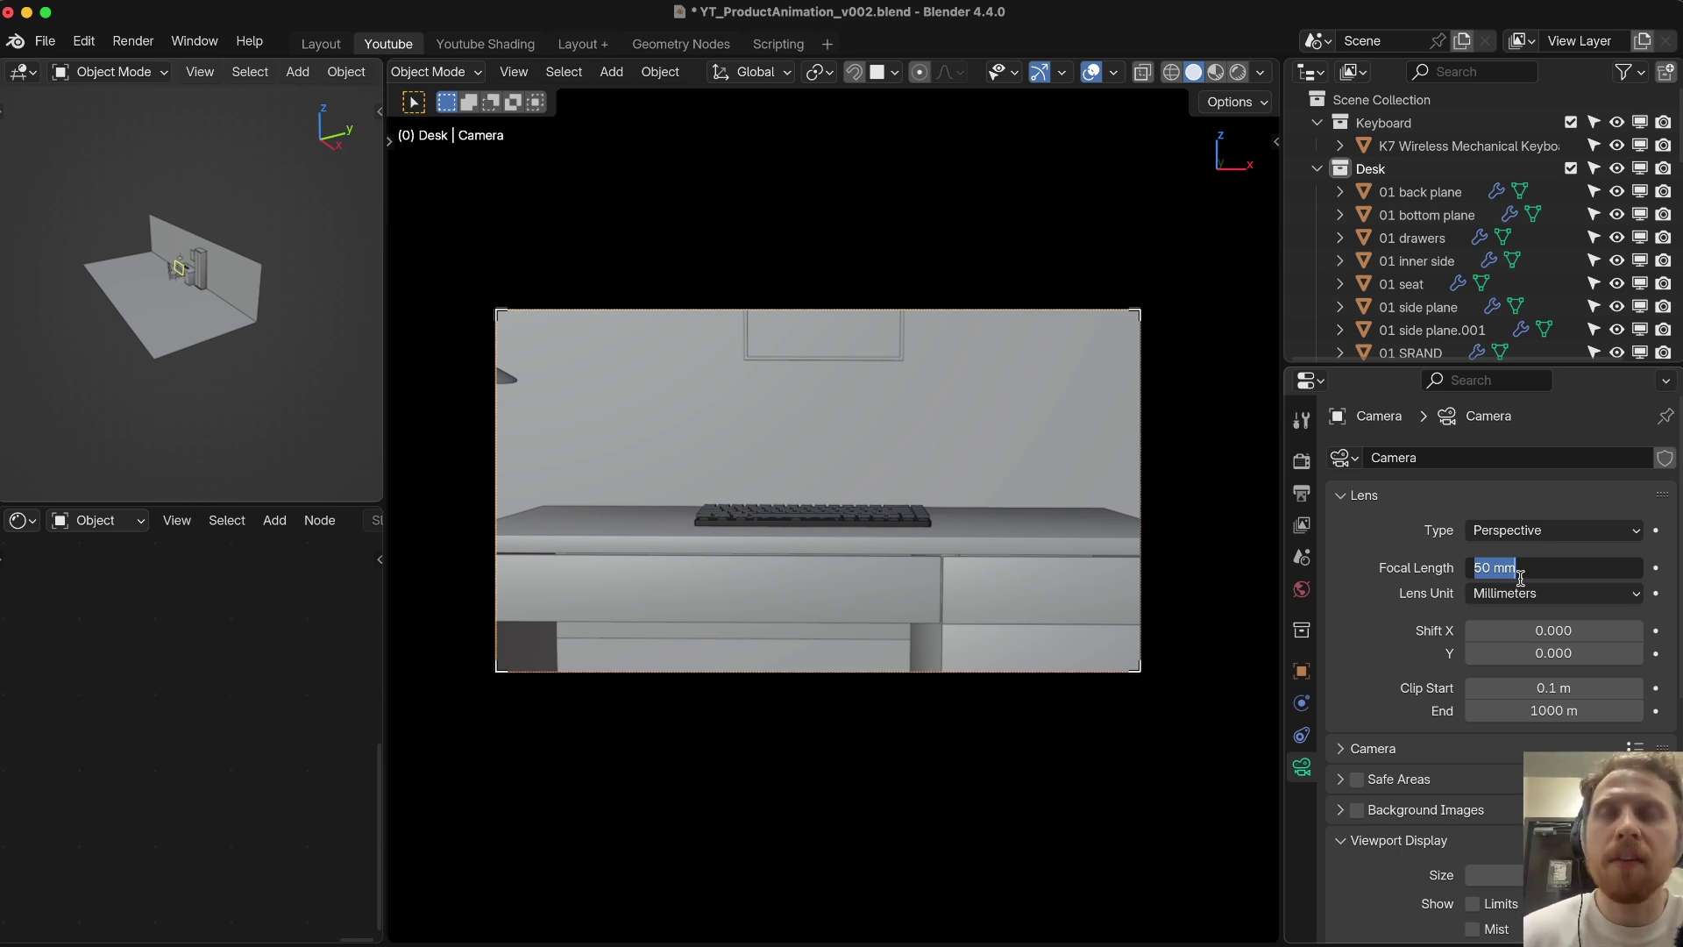
{"action": "type", "text": "80m"}
{"action": "key", "text": "Return"}
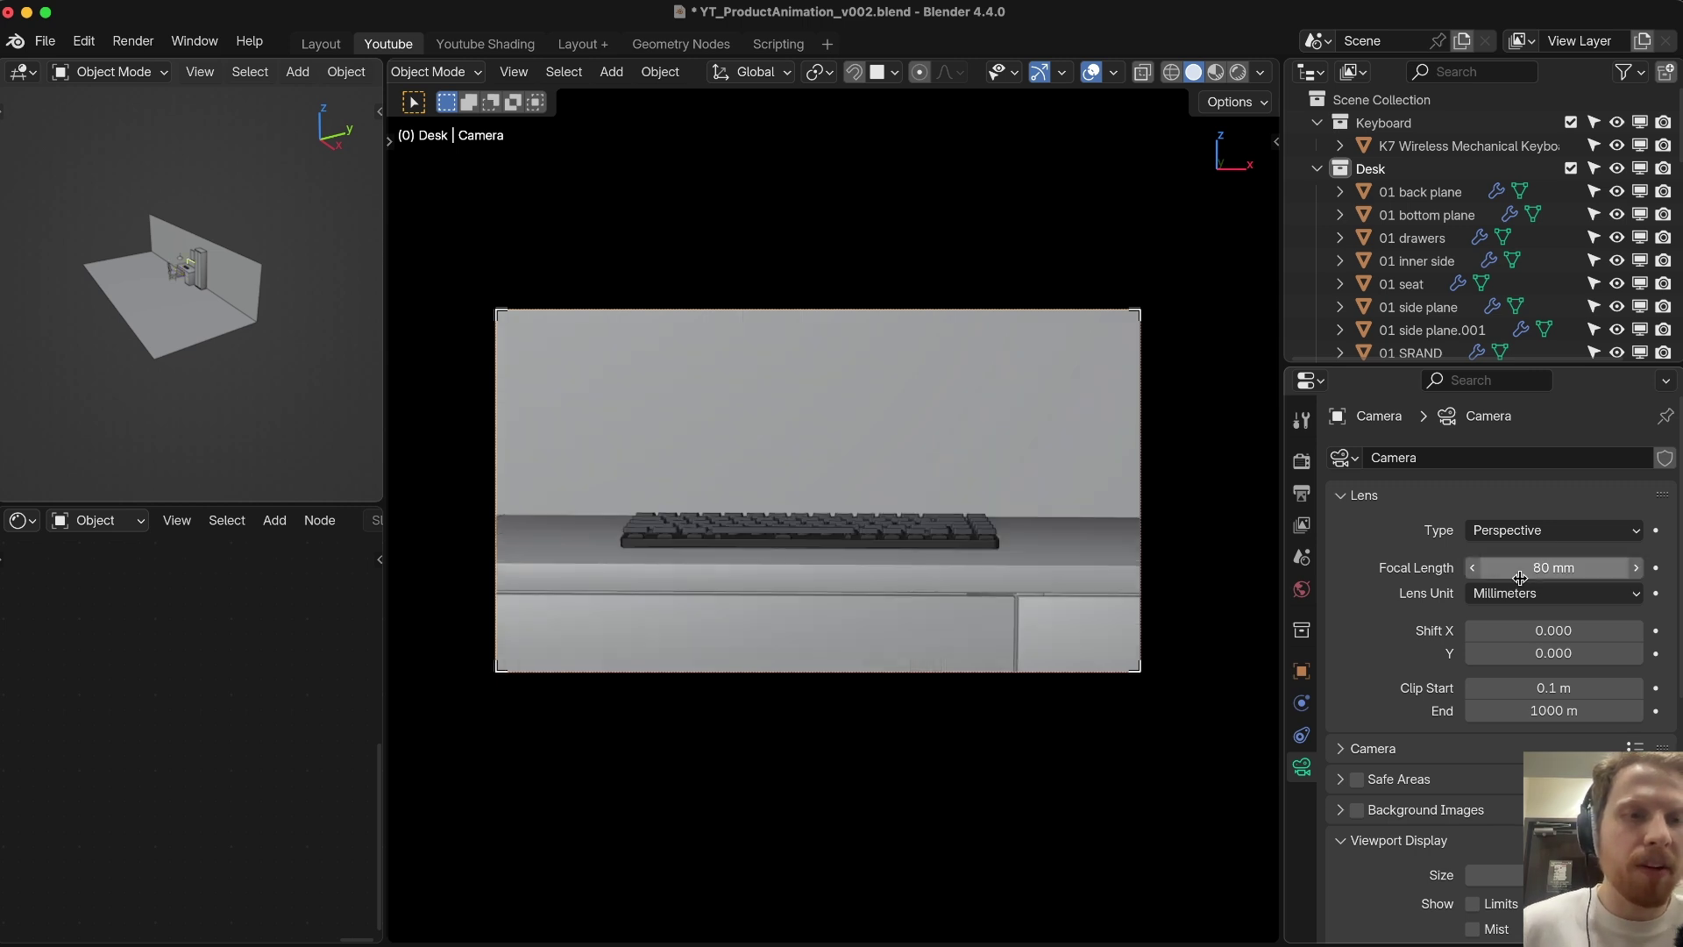
Step: Collapse the scene collections, shift the camera slightly along global X to centre the keyboard in frame, and save the file
{"action": "scroll", "coordinate": [1446, 263], "scroll_direction": "down", "scroll_amount": 10}
{"action": "left_click_drag", "start_coordinate": [1403, 345], "coordinate": [1345, 154]}
{"action": "key", "text": "g"}
{"action": "key", "text": "x"}
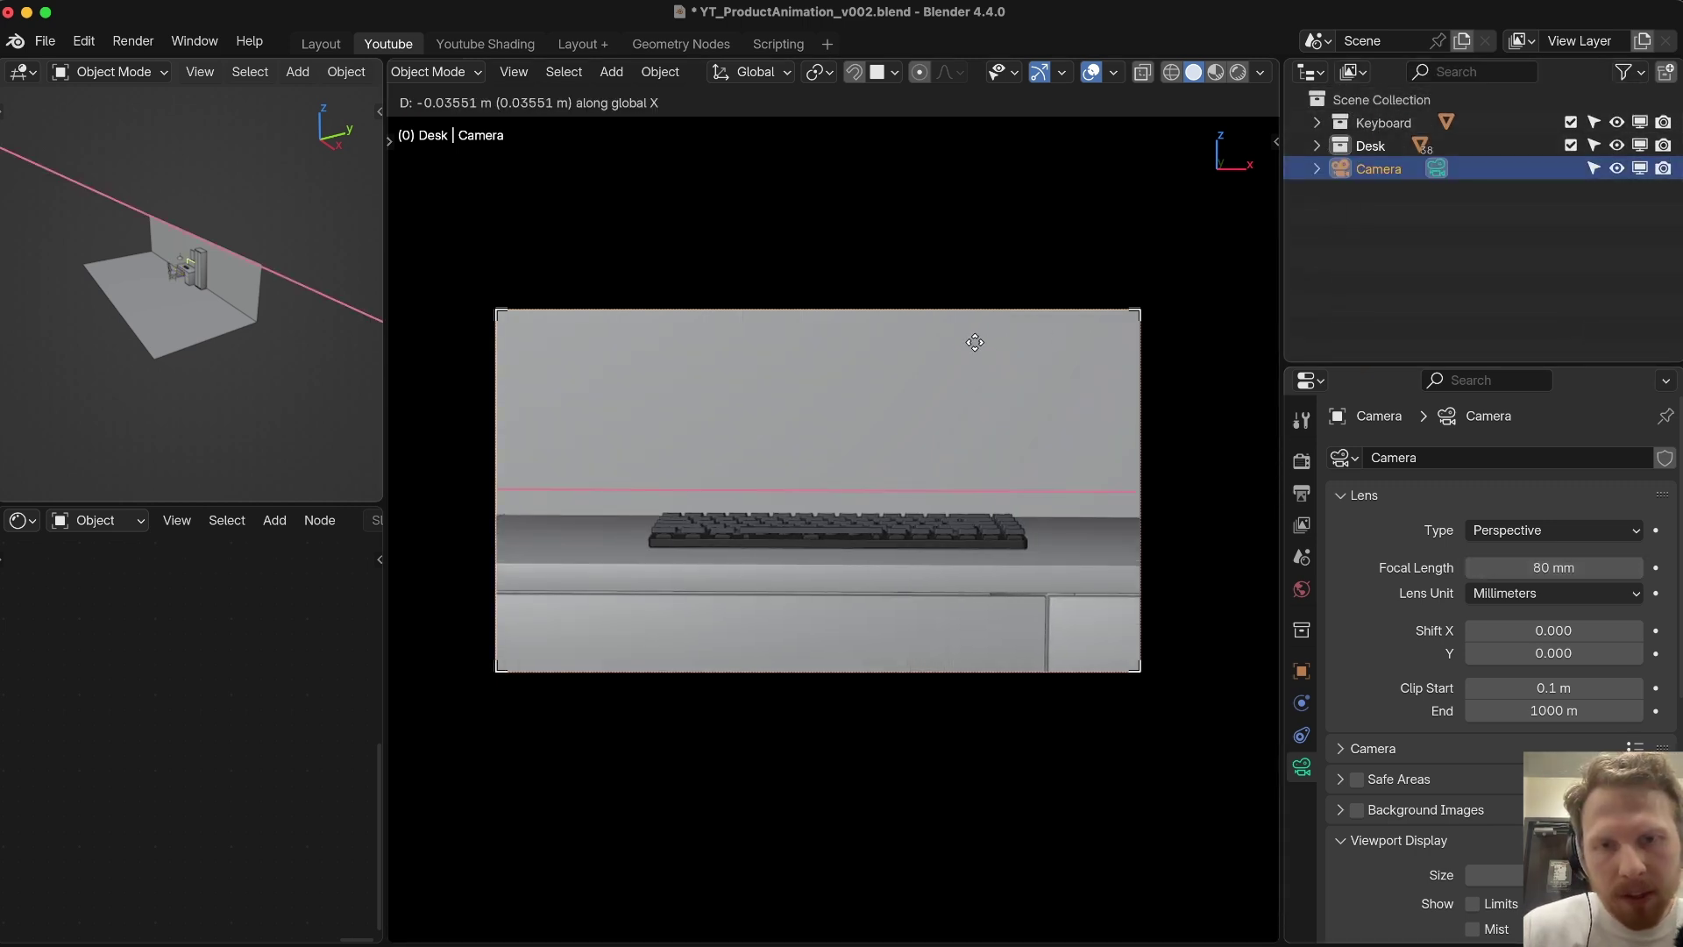
{"action": "left_click", "coordinate": [1024, 363]}
{"action": "key", "text": "a"}
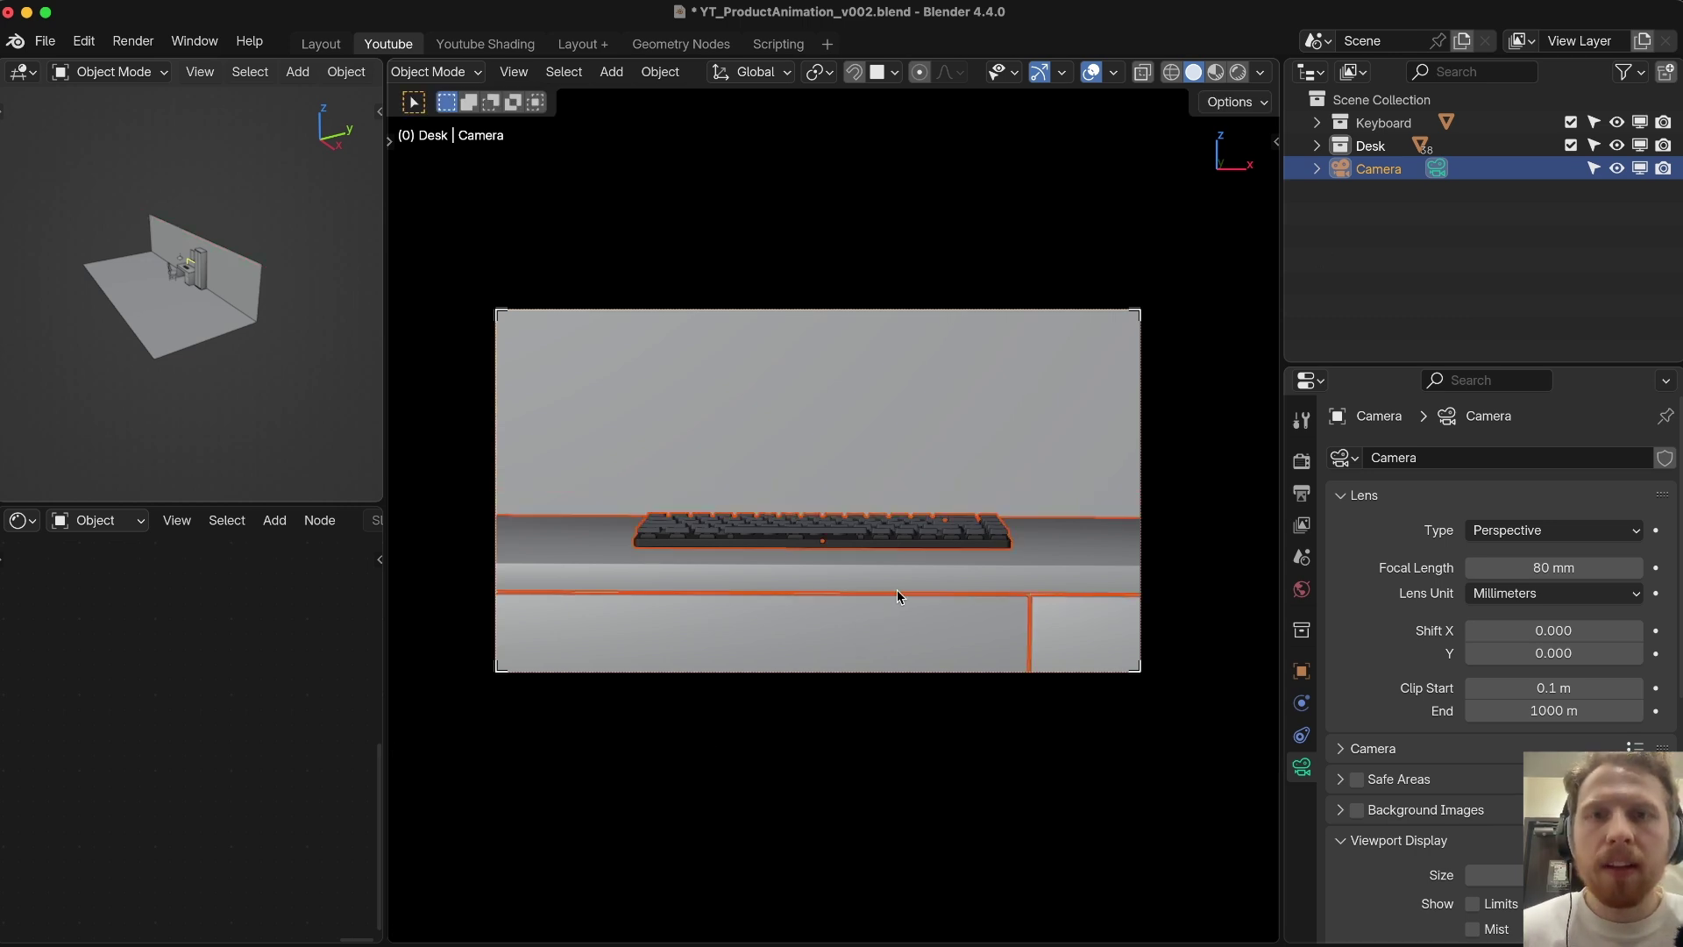
{"action": "key", "text": "alt+a"}
{"action": "key", "text": "super+s"}
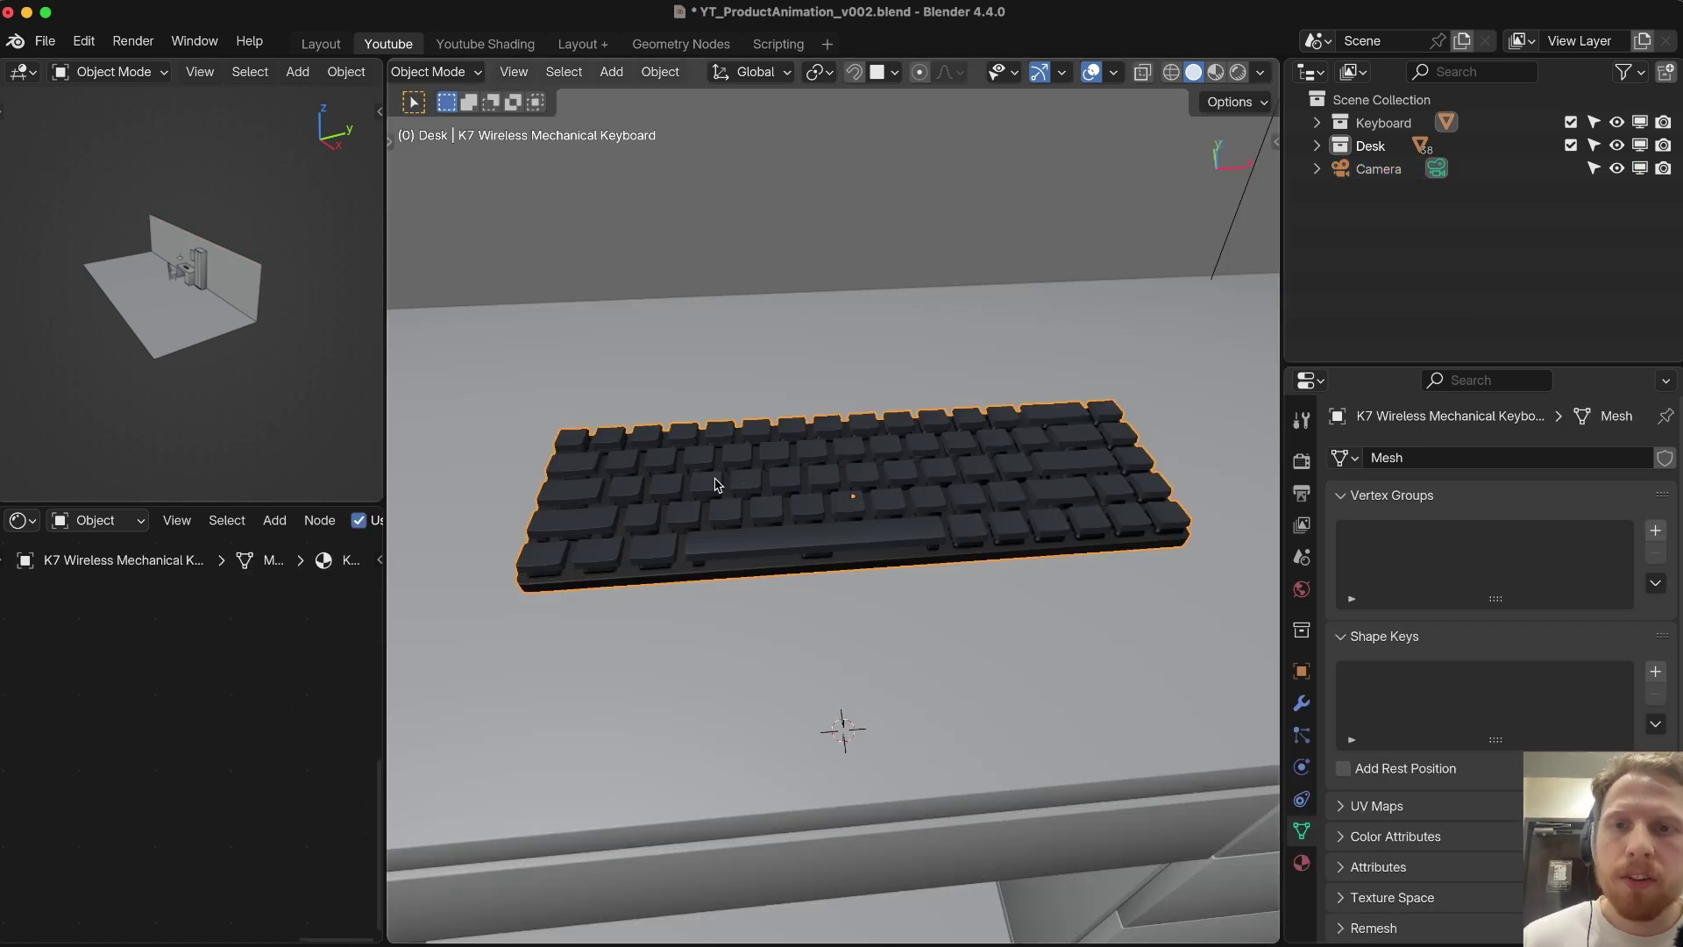
Step: Open the keyboard mesh in Edit Mode, try a box selection over its left half, and clear the selection
{"action": "key", "text": "Tab"}
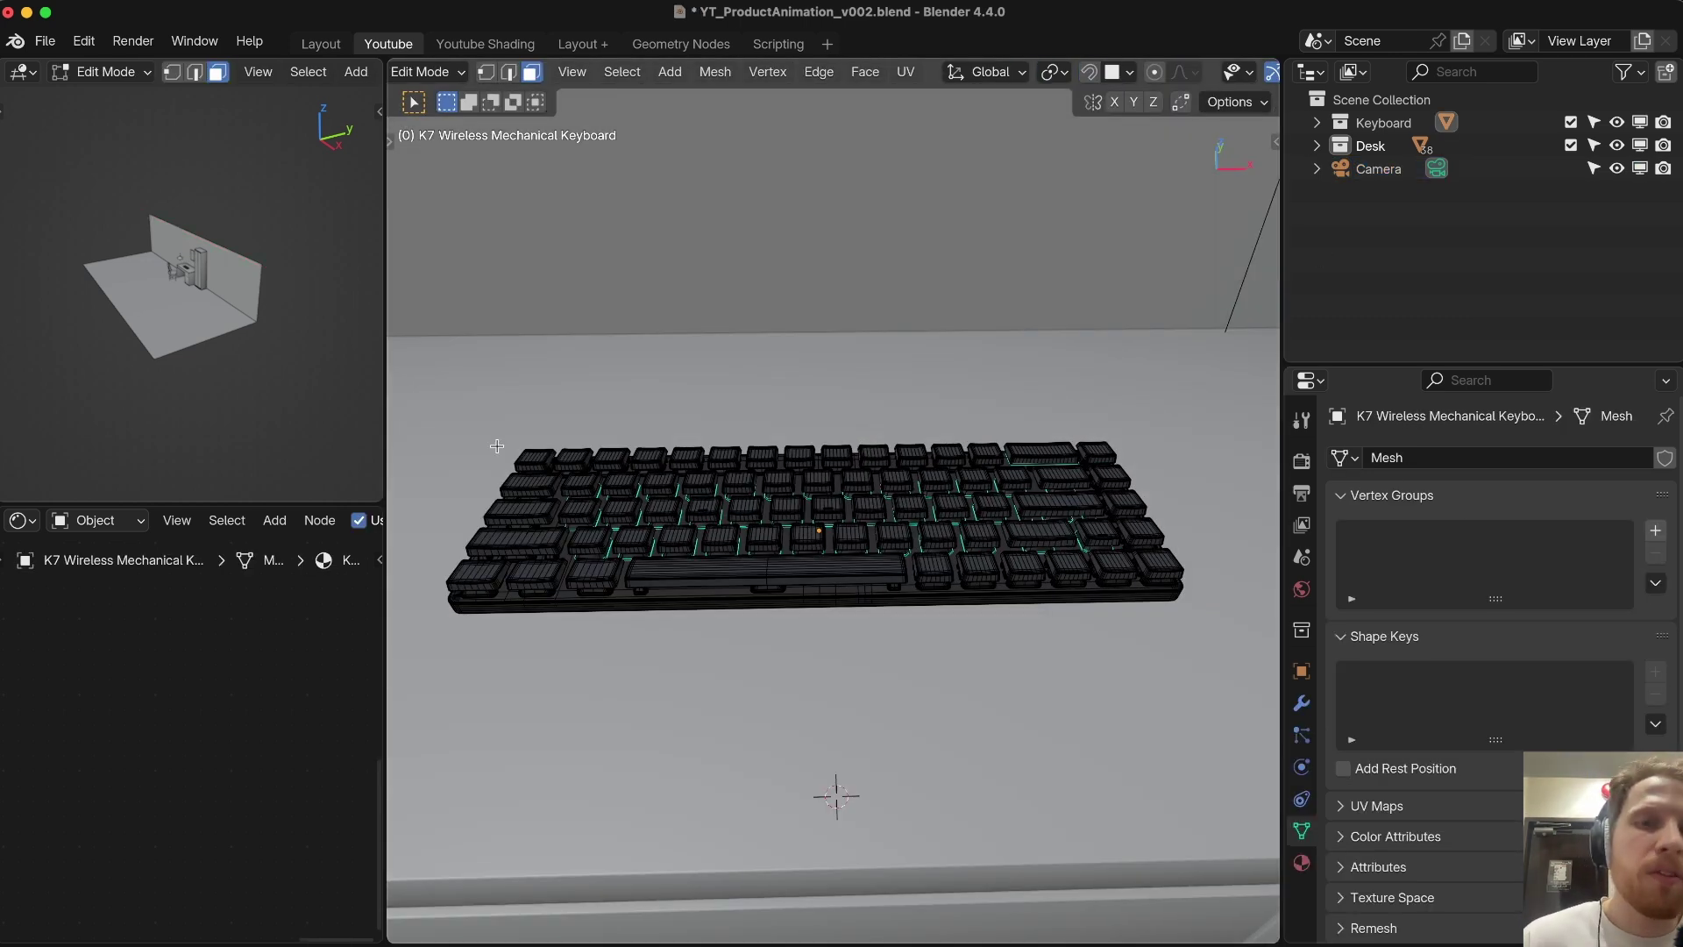
{"action": "key", "text": "b"}
{"action": "left_click_drag", "start_coordinate": [500, 413], "coordinate": [815, 623]}
{"action": "scroll", "coordinate": [720, 489], "scroll_direction": "down", "scroll_amount": 2}
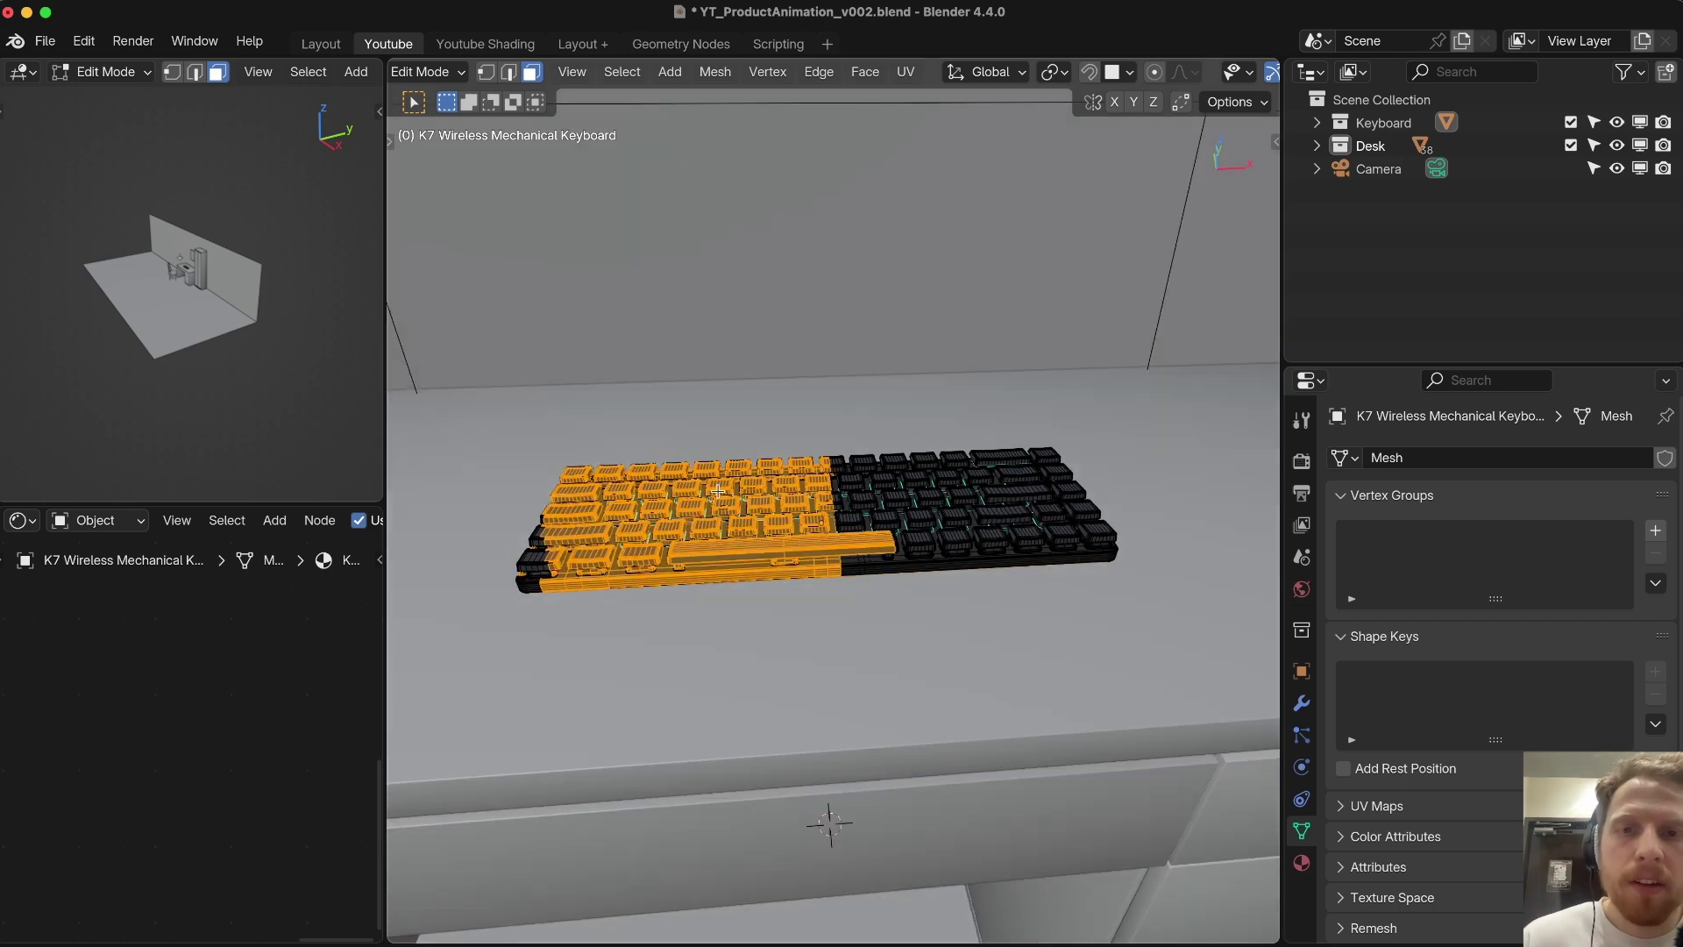
{"action": "middle_click_drag", "start_coordinate": [680, 679], "coordinate": [673, 529]}
{"action": "key", "text": "alt+a"}
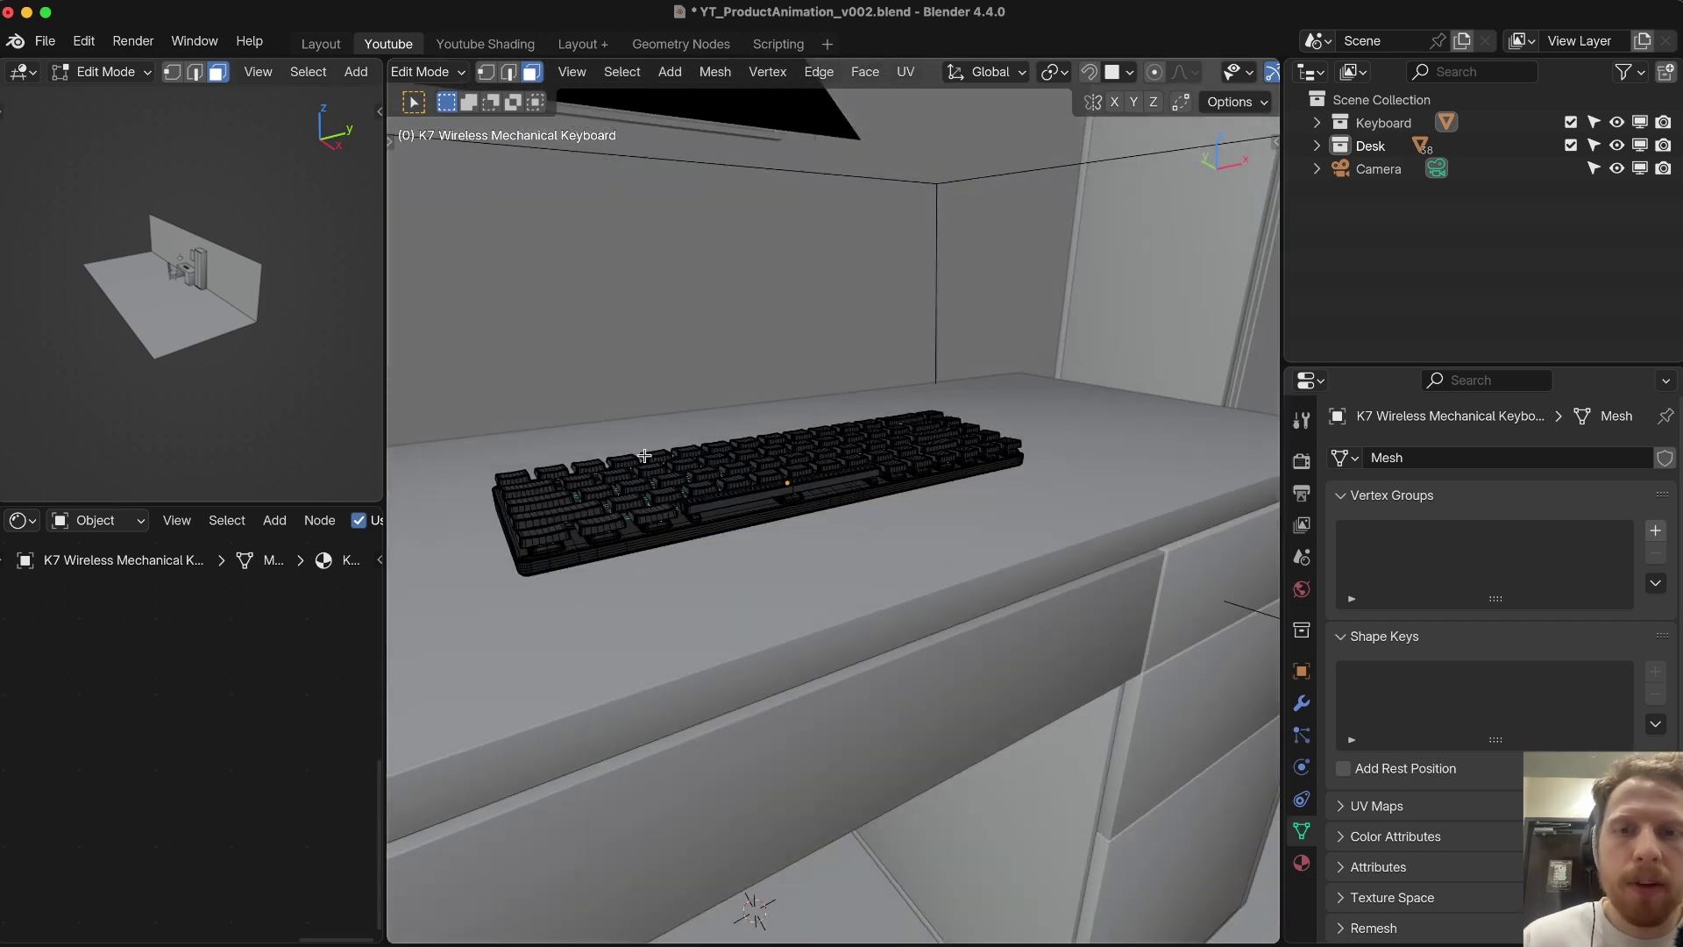
Step: Look at the keyboard from an orthographic side view and enable X-Ray in the viewport shading
{"action": "middle_click_drag", "start_coordinate": [636, 468], "coordinate": [925, 424], "text": "alt"}
{"action": "scroll", "coordinate": [924, 425], "scroll_direction": "up", "scroll_amount": 5}
{"action": "scroll", "coordinate": [1249, 74], "scroll_direction": "down", "scroll_amount": 5}
{"action": "left_click", "coordinate": [1260, 73]}
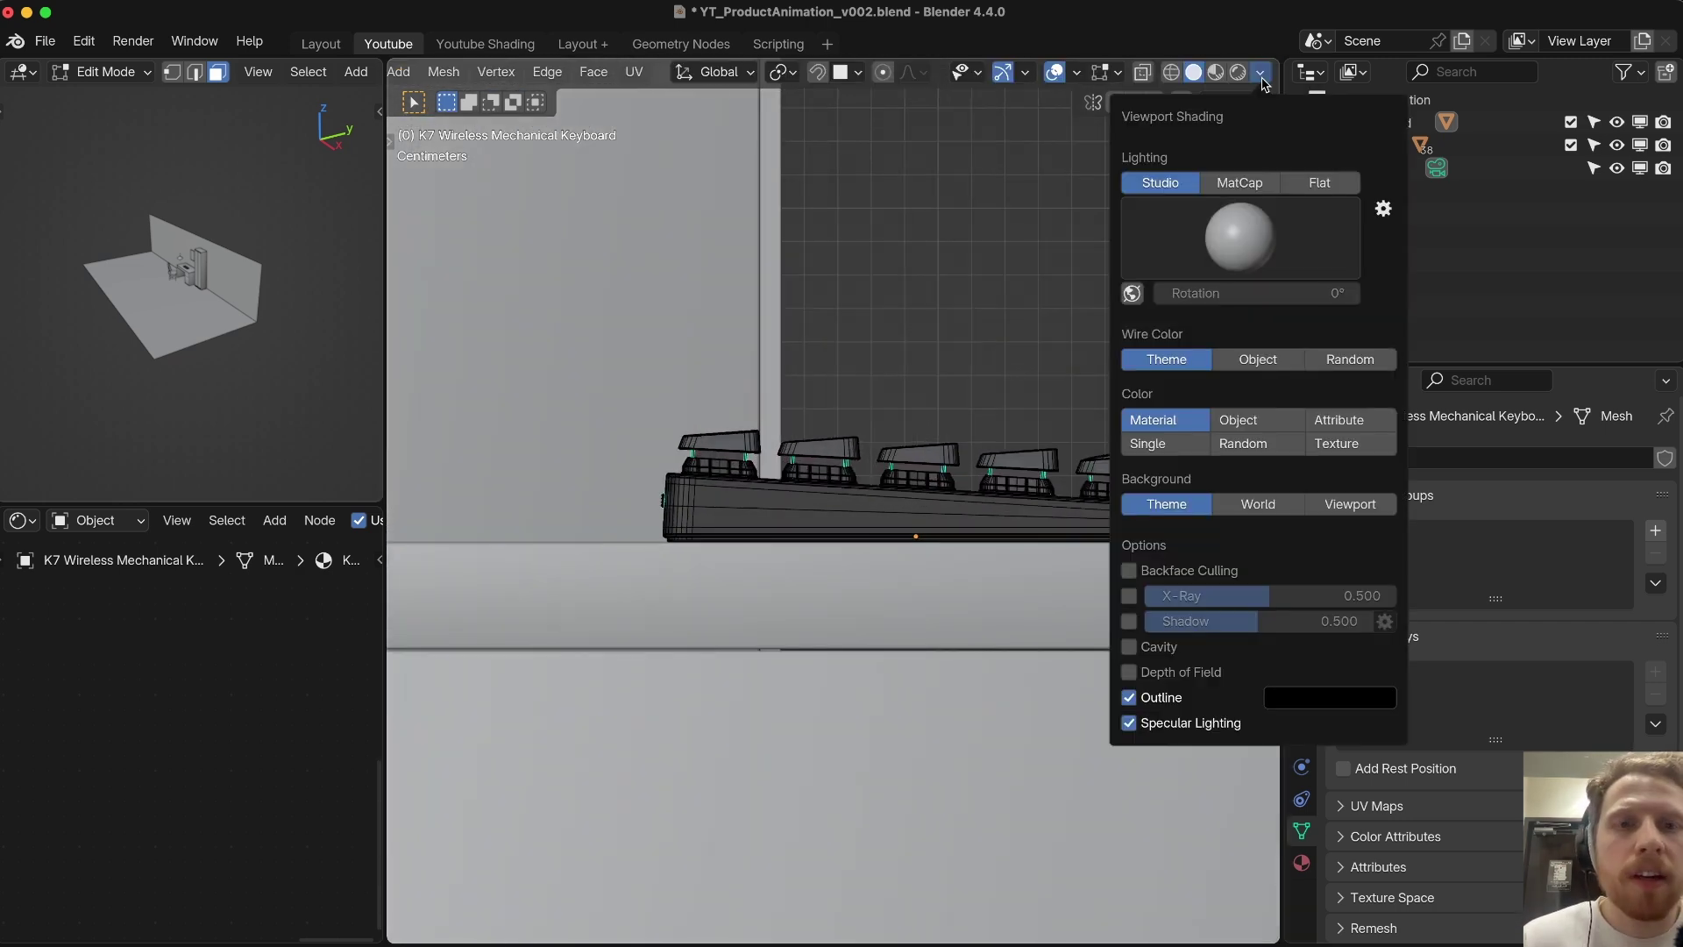
{"action": "left_click", "coordinate": [1130, 596]}
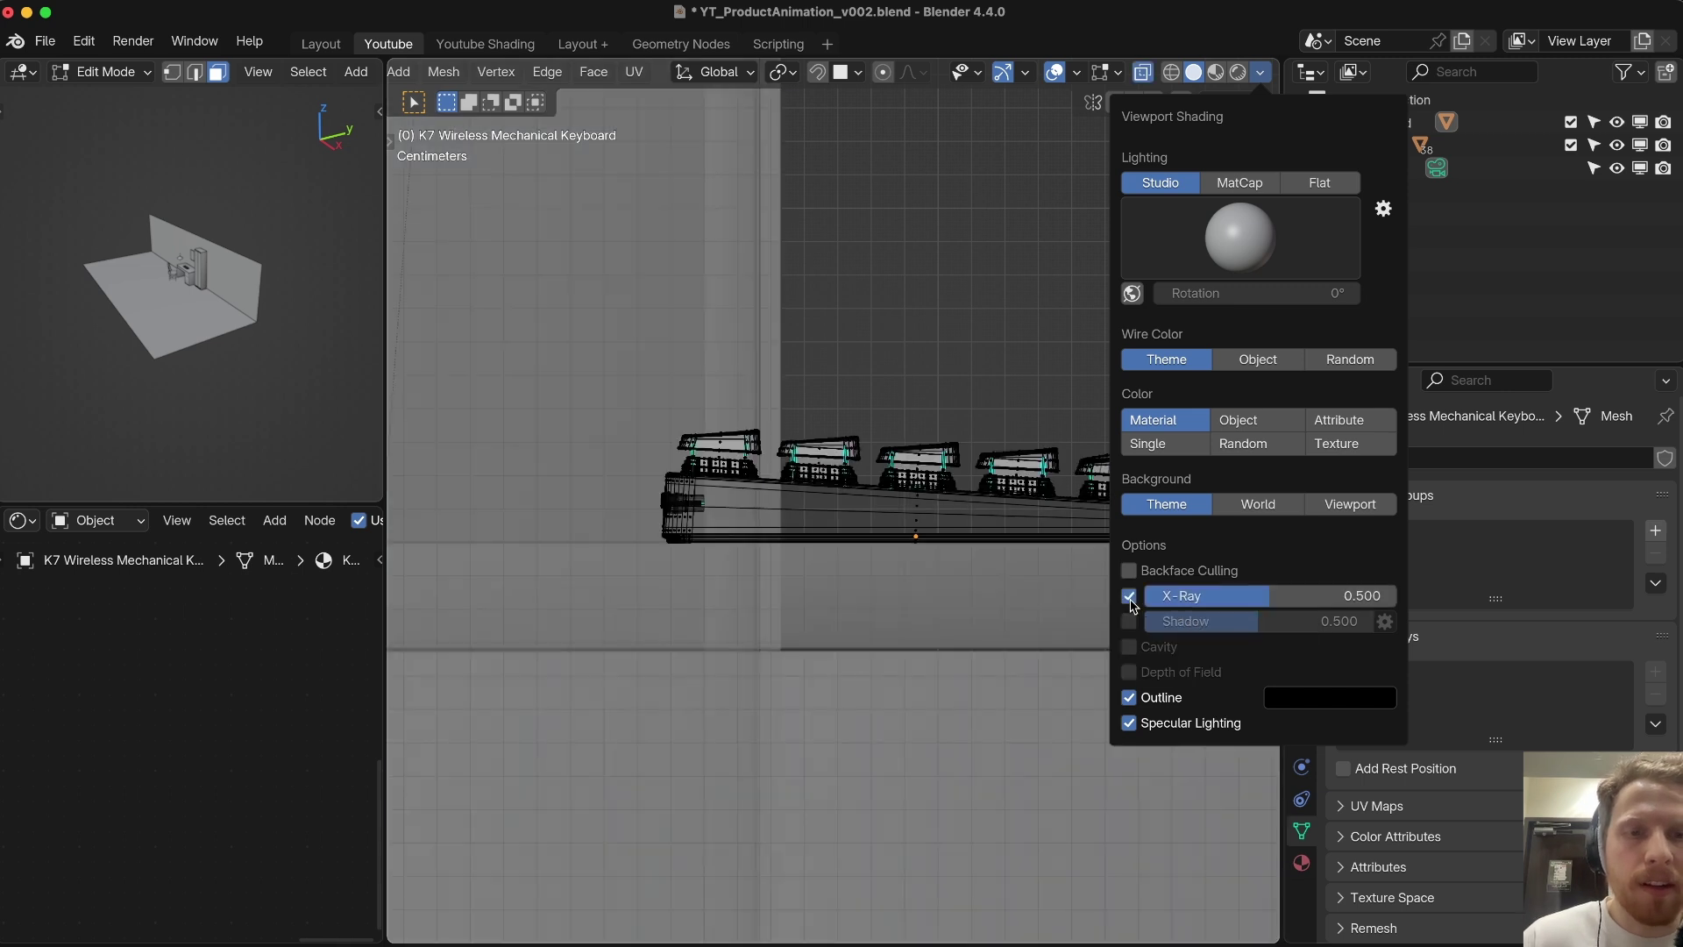
{"action": "scroll", "coordinate": [1052, 482], "scroll_direction": "up", "scroll_amount": 2}
Step: Box-select the front faces of the keycaps in all five rows through the mesh
{"action": "left_click_drag", "start_coordinate": [593, 370], "coordinate": [633, 445]}
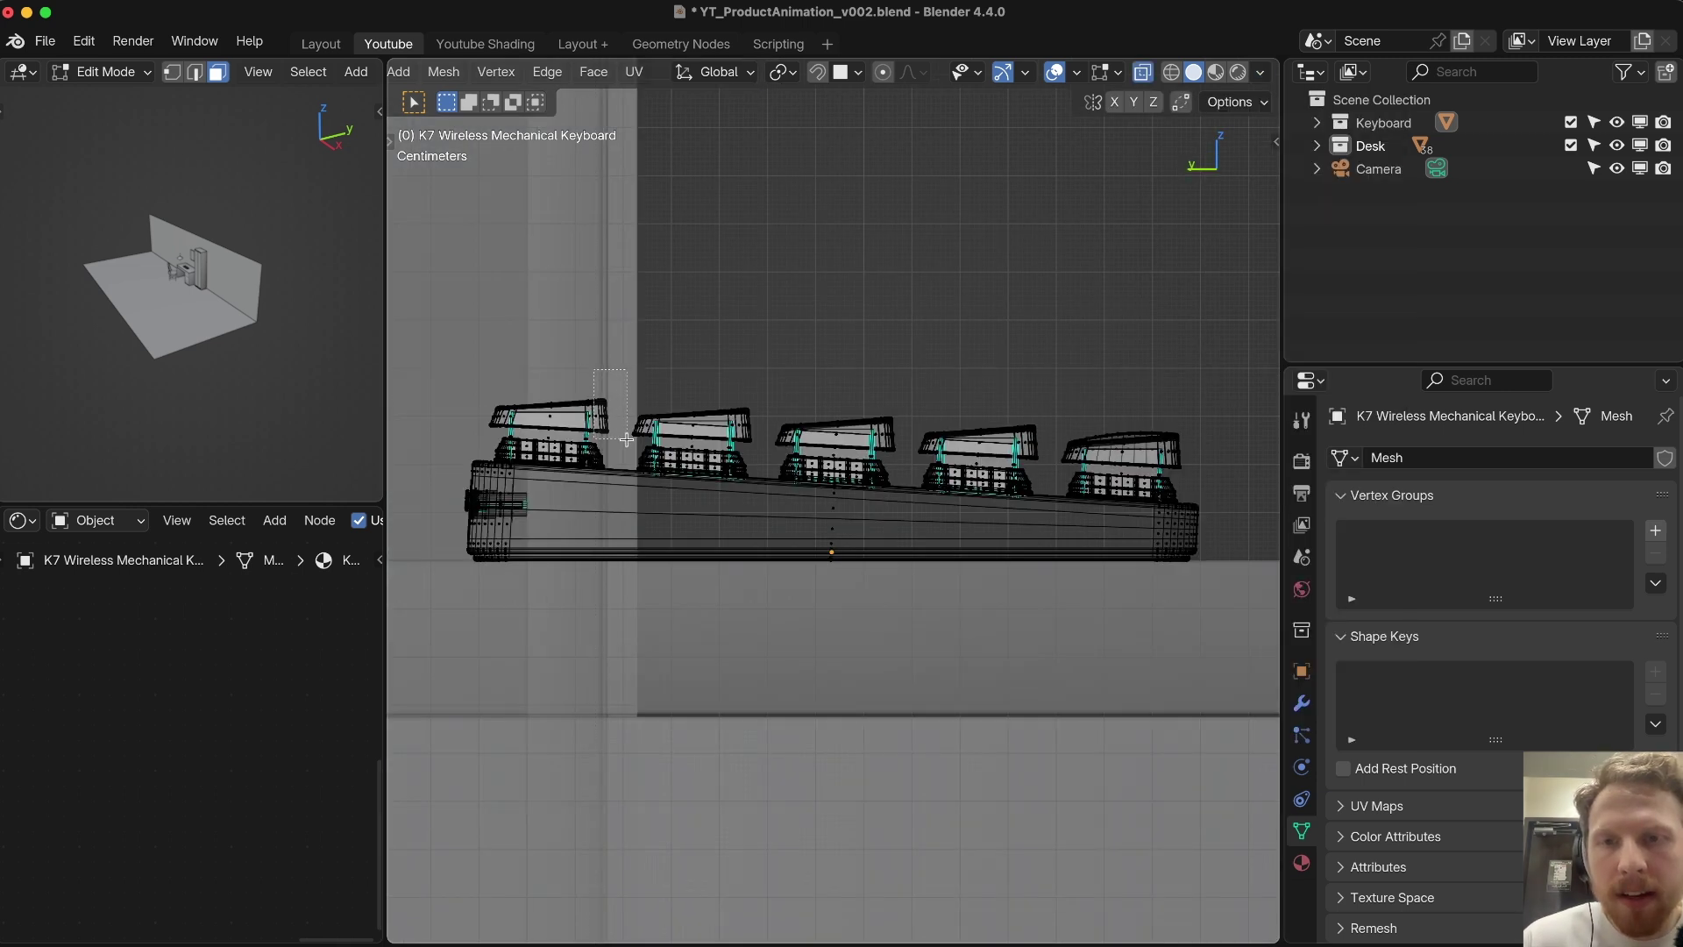
{"action": "left_click_drag", "start_coordinate": [738, 383], "coordinate": [777, 443], "text": "shift"}
{"action": "left_click_drag", "start_coordinate": [875, 398], "coordinate": [921, 464], "text": "shift"}
{"action": "left_click_drag", "start_coordinate": [1024, 410], "coordinate": [1063, 470], "text": "shift"}
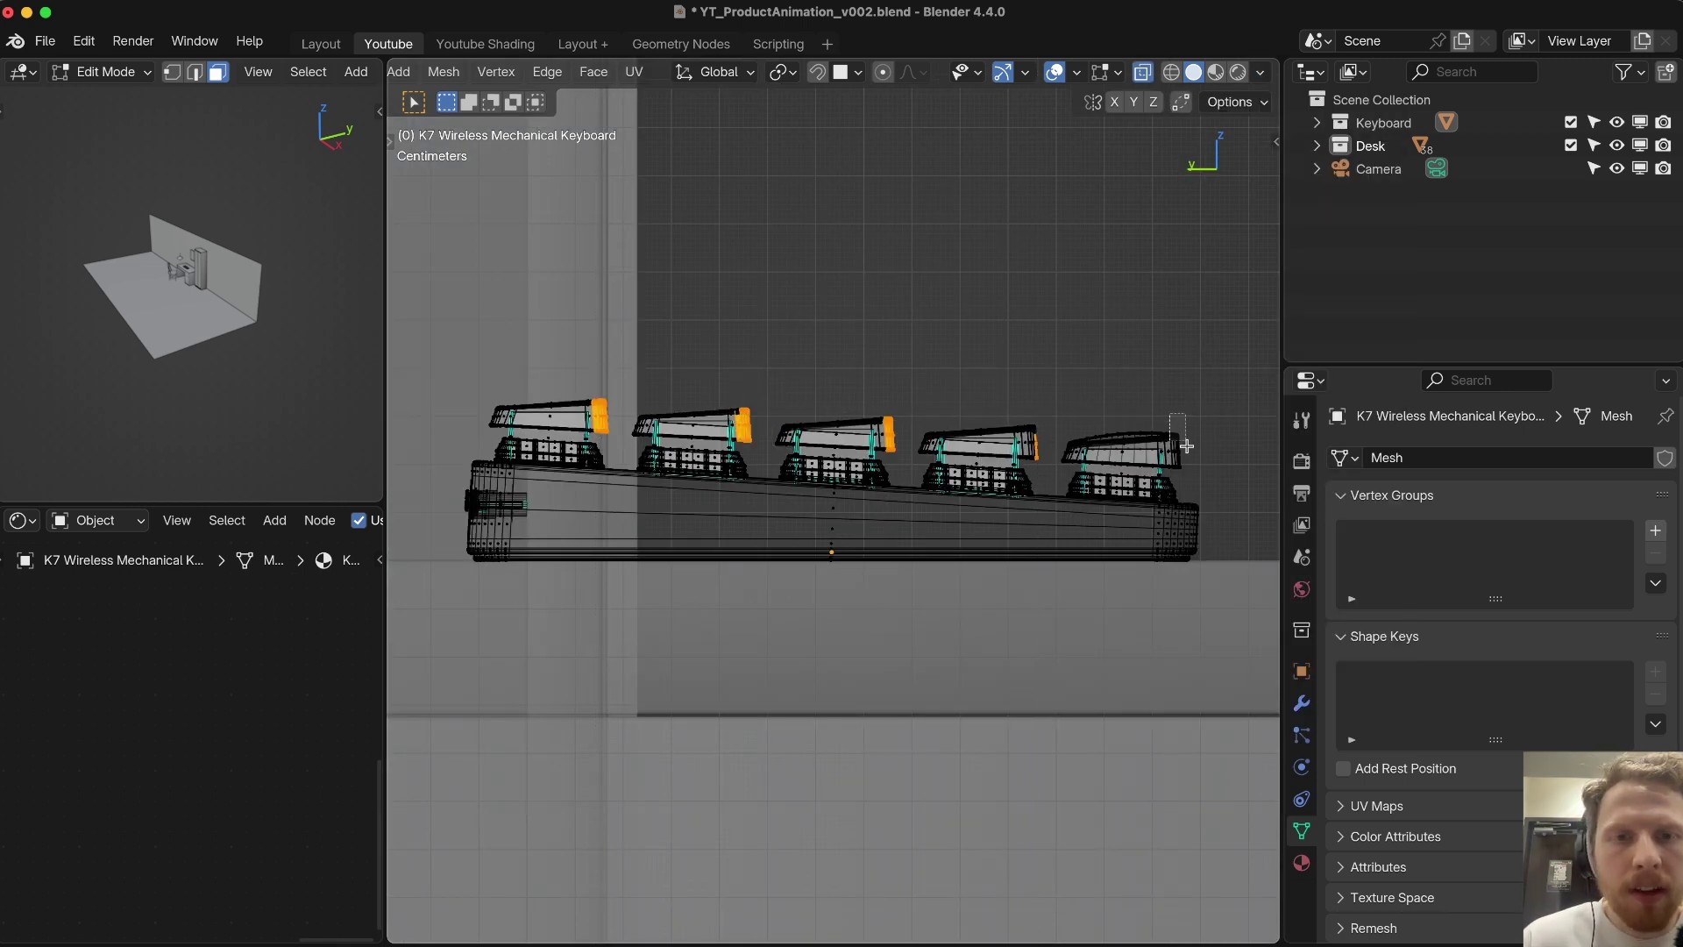
{"action": "left_click_drag", "start_coordinate": [1166, 413], "coordinate": [1213, 478], "text": "shift"}
Step: Extend the selection to all linked keycap geometry, turn X-Ray off, and check the selection with a cancelled move
{"action": "scroll", "coordinate": [1102, 372], "scroll_direction": "down", "scroll_amount": 1}
{"action": "middle_click_drag", "start_coordinate": [1101, 372], "coordinate": [766, 524]}
{"action": "key", "text": "ctrl+l"}
{"action": "key", "text": "alt+z"}
{"action": "scroll", "coordinate": [771, 499], "scroll_direction": "down", "scroll_amount": 2}
{"action": "middle_click_drag", "start_coordinate": [825, 386], "coordinate": [771, 477]}
{"action": "key", "text": "g"}
{"action": "key", "text": "Escape"}
Step: Separate the selected keycaps from the keyboard body by selection and select the new keycap object in Object Mode
{"action": "middle_click_drag", "start_coordinate": [780, 399], "coordinate": [846, 415]}
{"action": "scroll", "coordinate": [846, 416], "scroll_direction": "down", "scroll_amount": 1}
{"action": "key", "text": "p"}
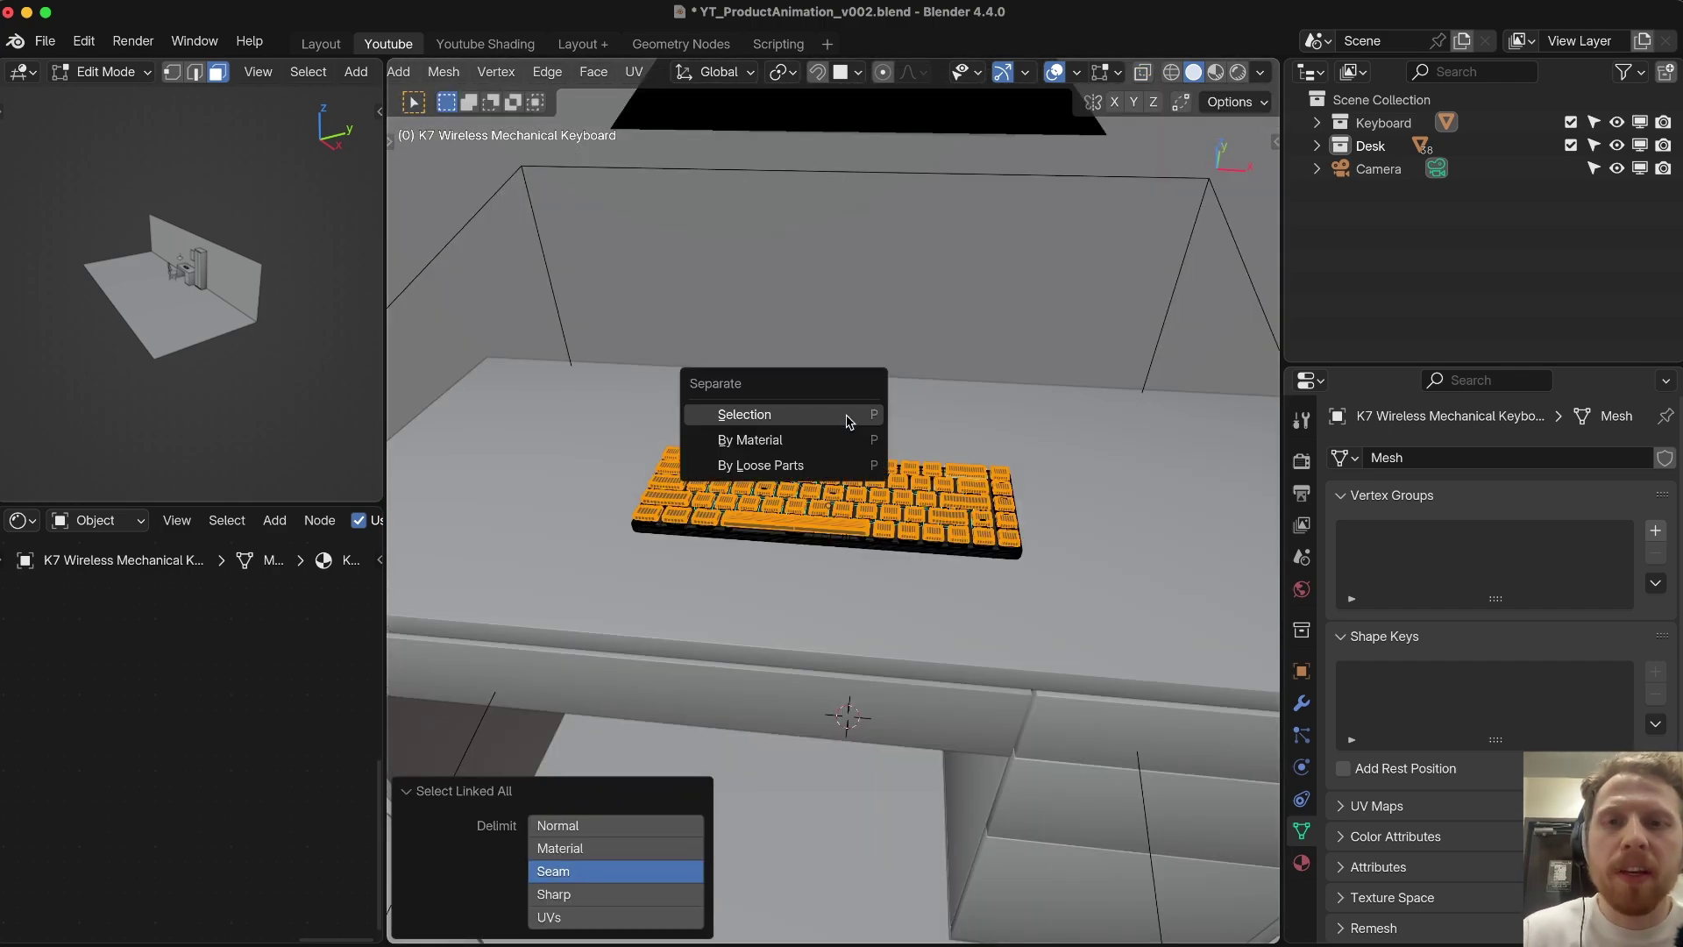
{"action": "left_click", "coordinate": [725, 418]}
{"action": "key", "text": "Tab"}
{"action": "left_click", "coordinate": [787, 472]}
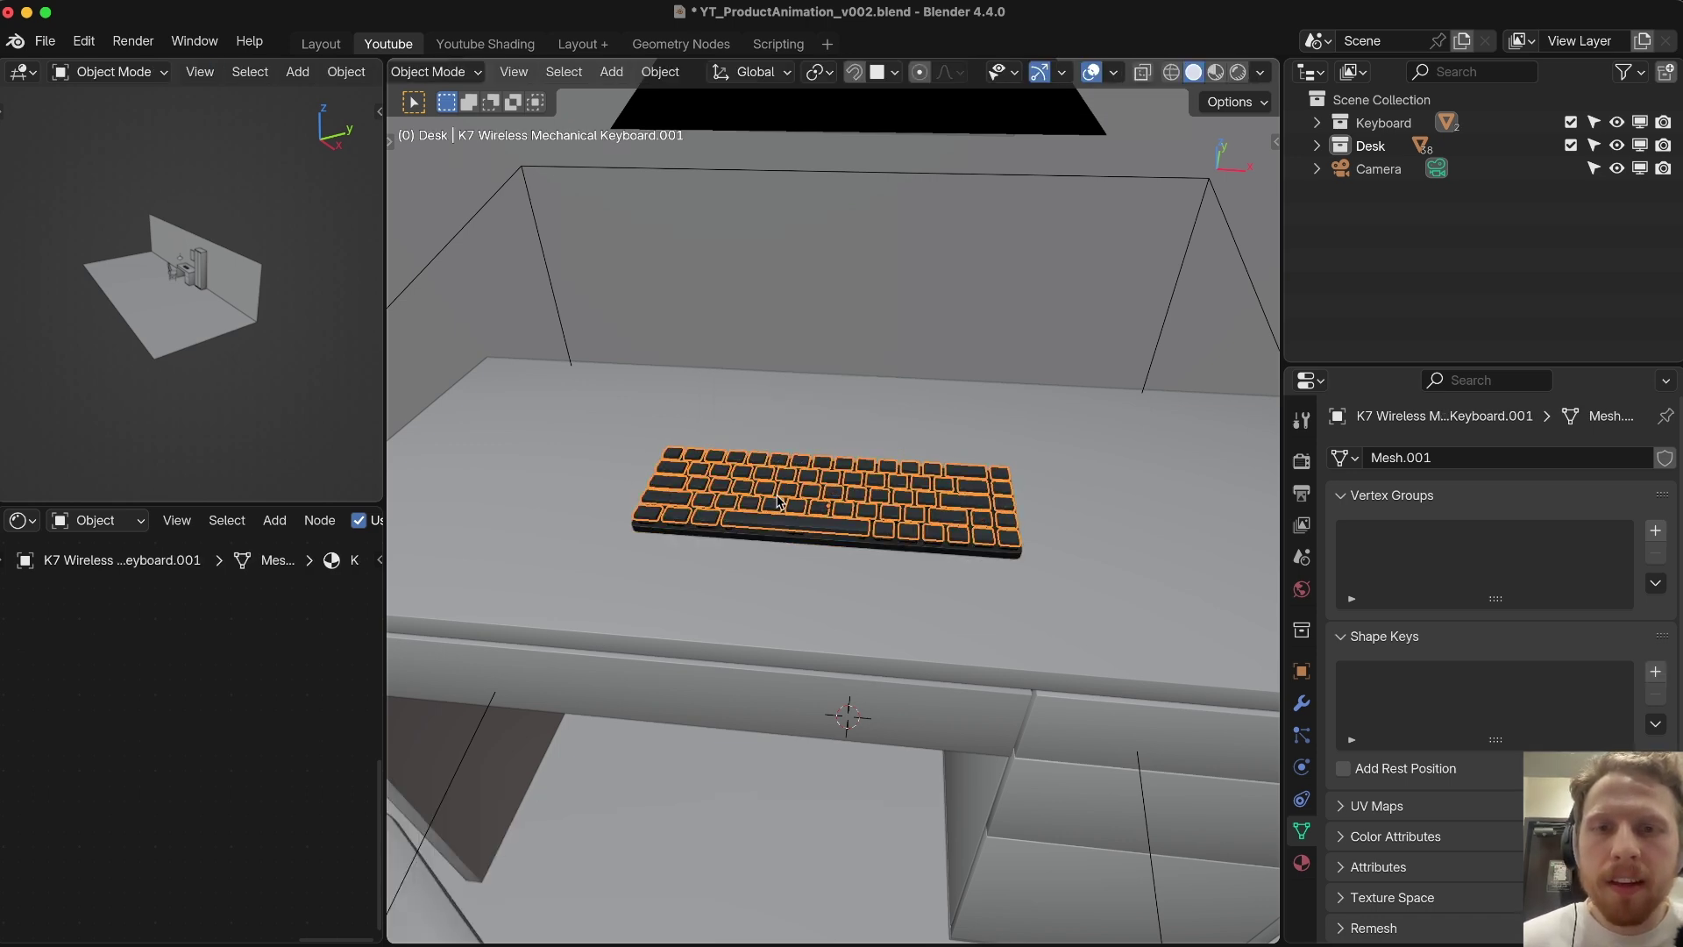
Step: Separate the keycap mesh by loose parts into individual key objects and return to Object Mode
{"action": "key", "text": "KP_Decimal"}
{"action": "key", "text": "Tab"}
{"action": "scroll", "coordinate": [842, 483], "scroll_direction": "up", "scroll_amount": 2}
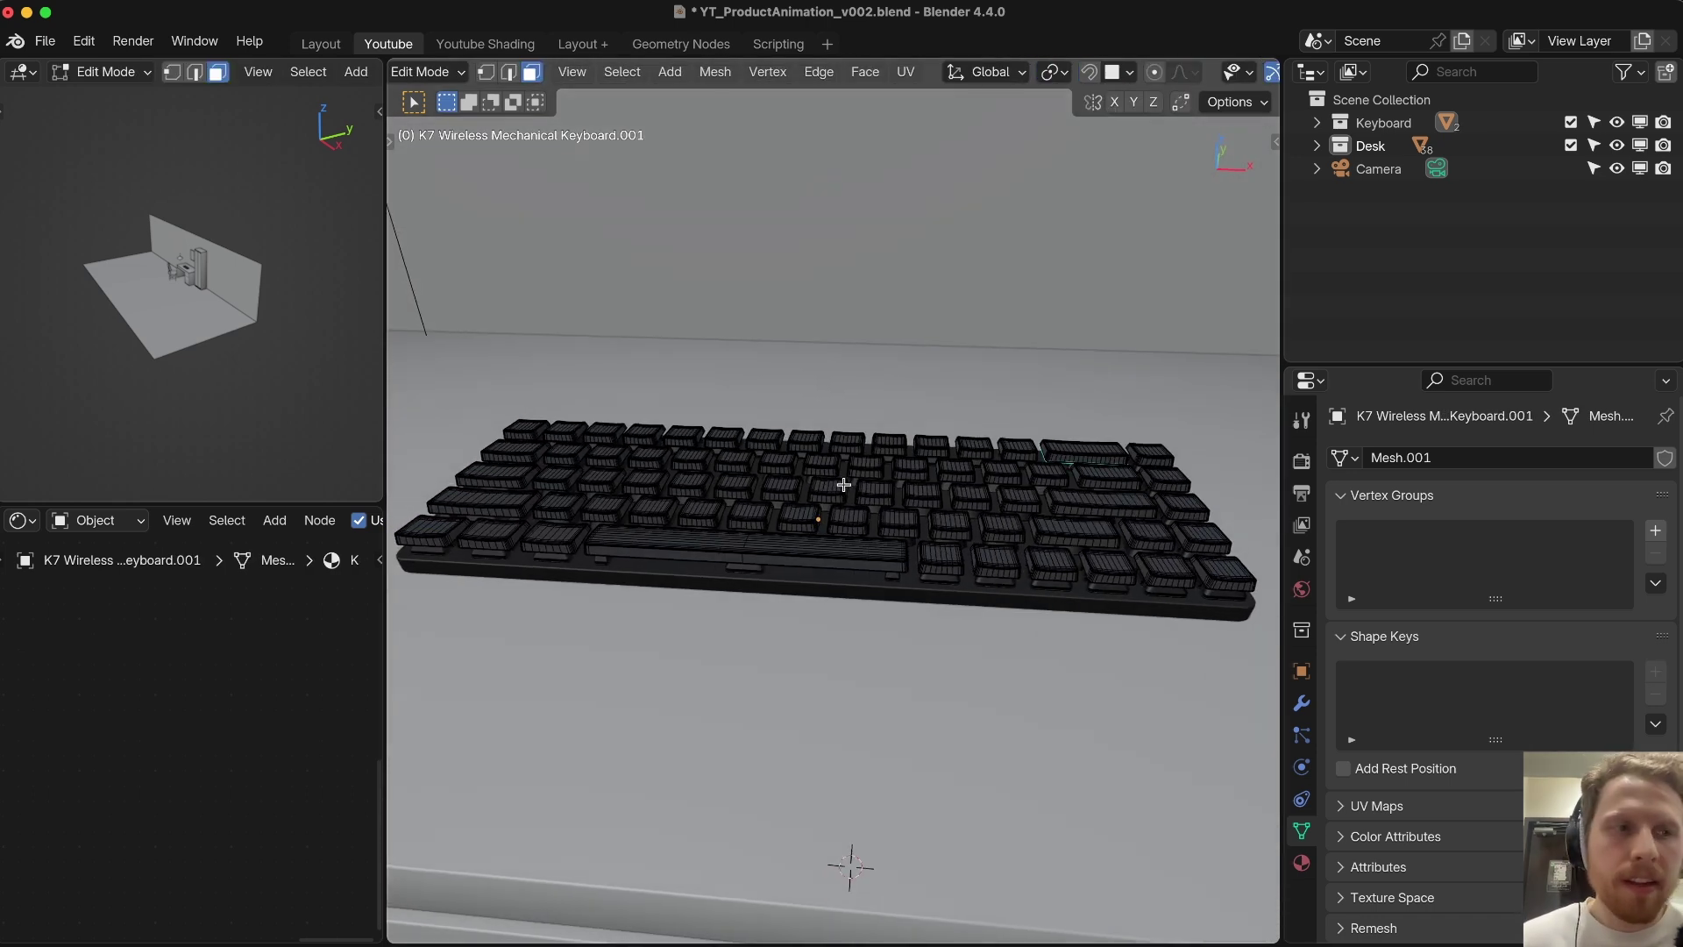
{"action": "key", "text": "a"}
{"action": "key", "text": "p"}
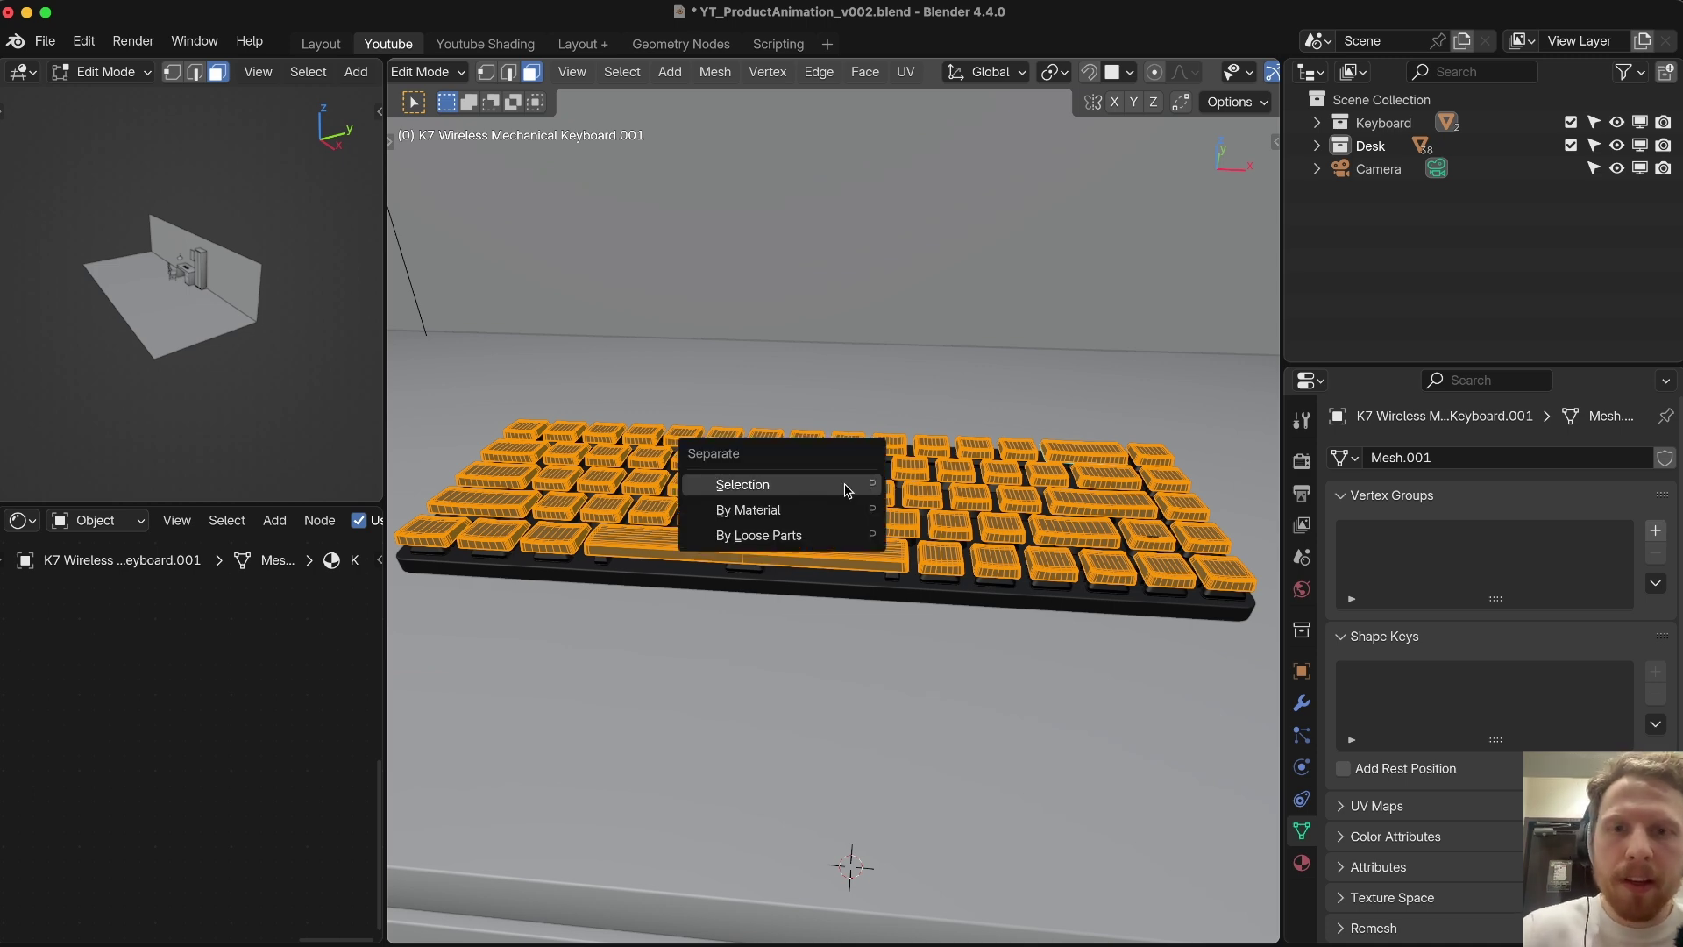
{"action": "left_click", "coordinate": [759, 536]}
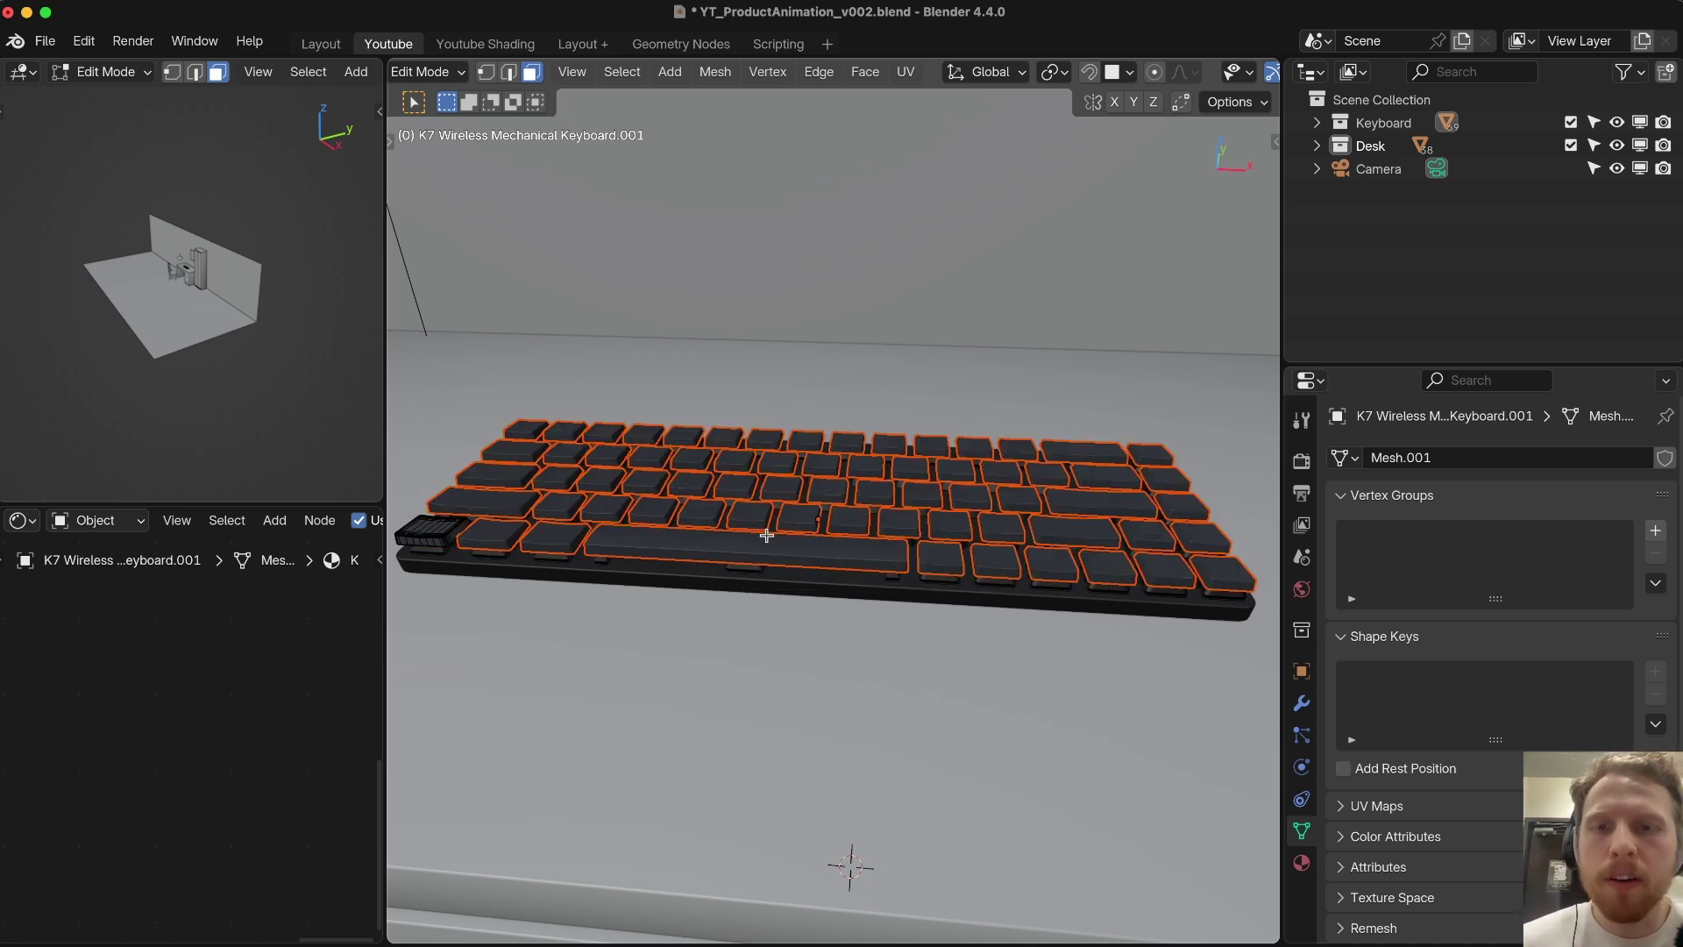
{"action": "key", "text": "Tab"}
Step: Test-move all the separated keycaps together above the keyboard body and cancel the move
{"action": "key", "text": "g"}
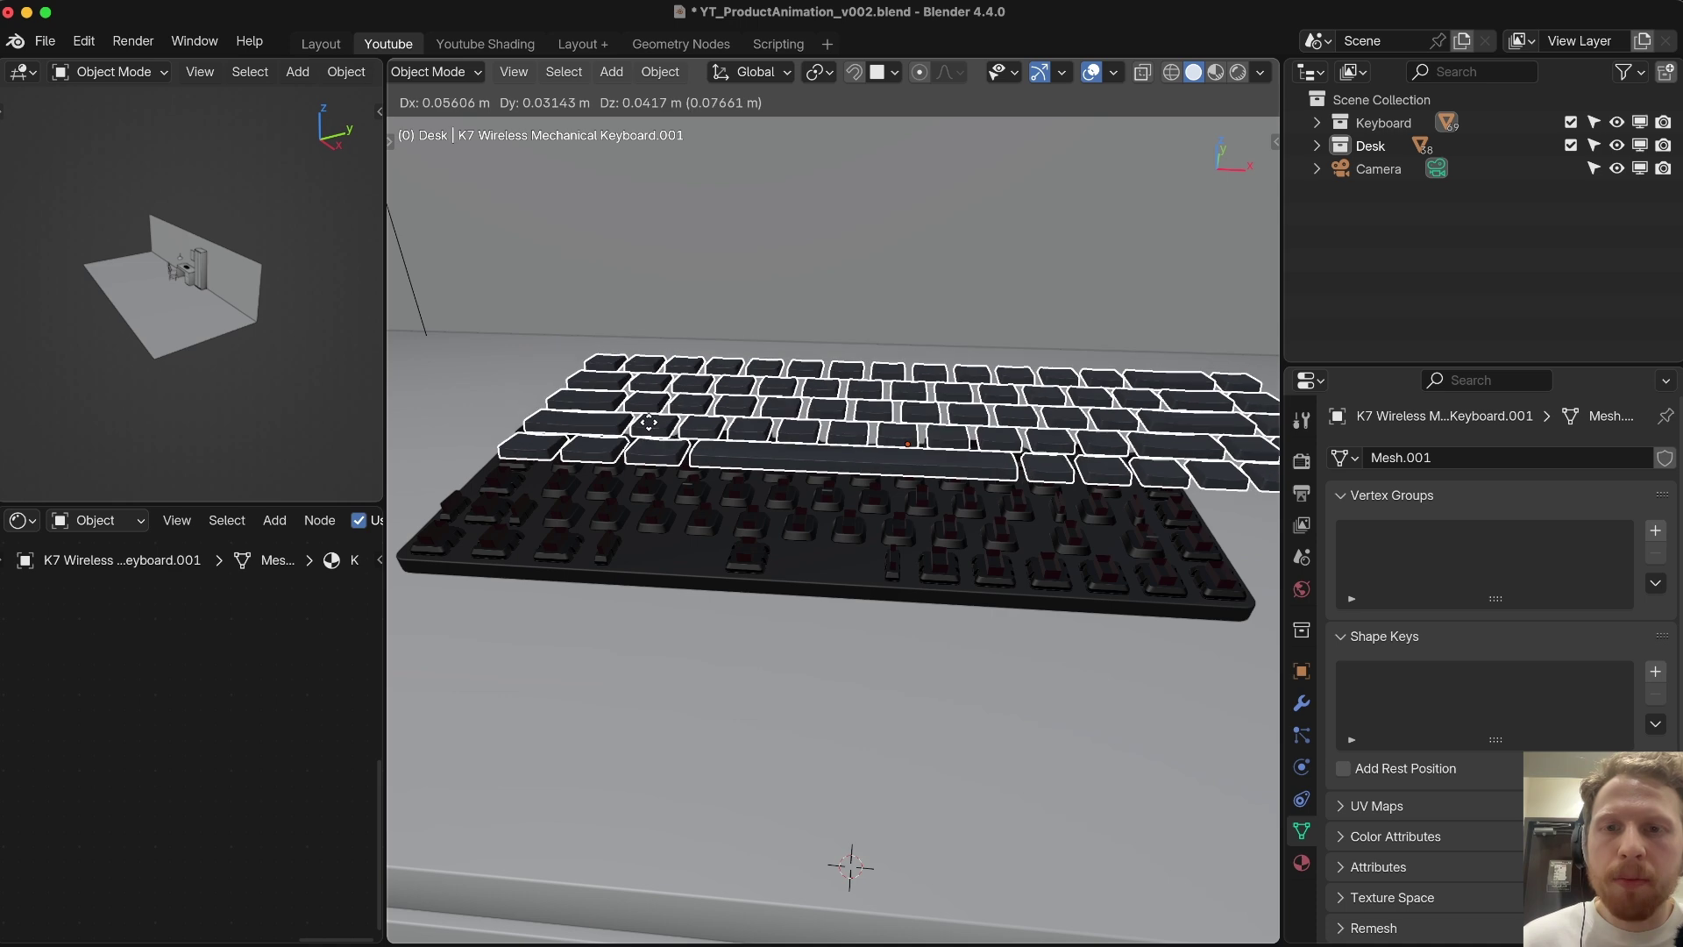
{"action": "right_click", "coordinate": [649, 438]}
{"action": "middle_click_drag", "start_coordinate": [647, 433], "coordinate": [790, 453]}
{"action": "scroll", "coordinate": [790, 453], "scroll_direction": "down", "scroll_amount": 3}
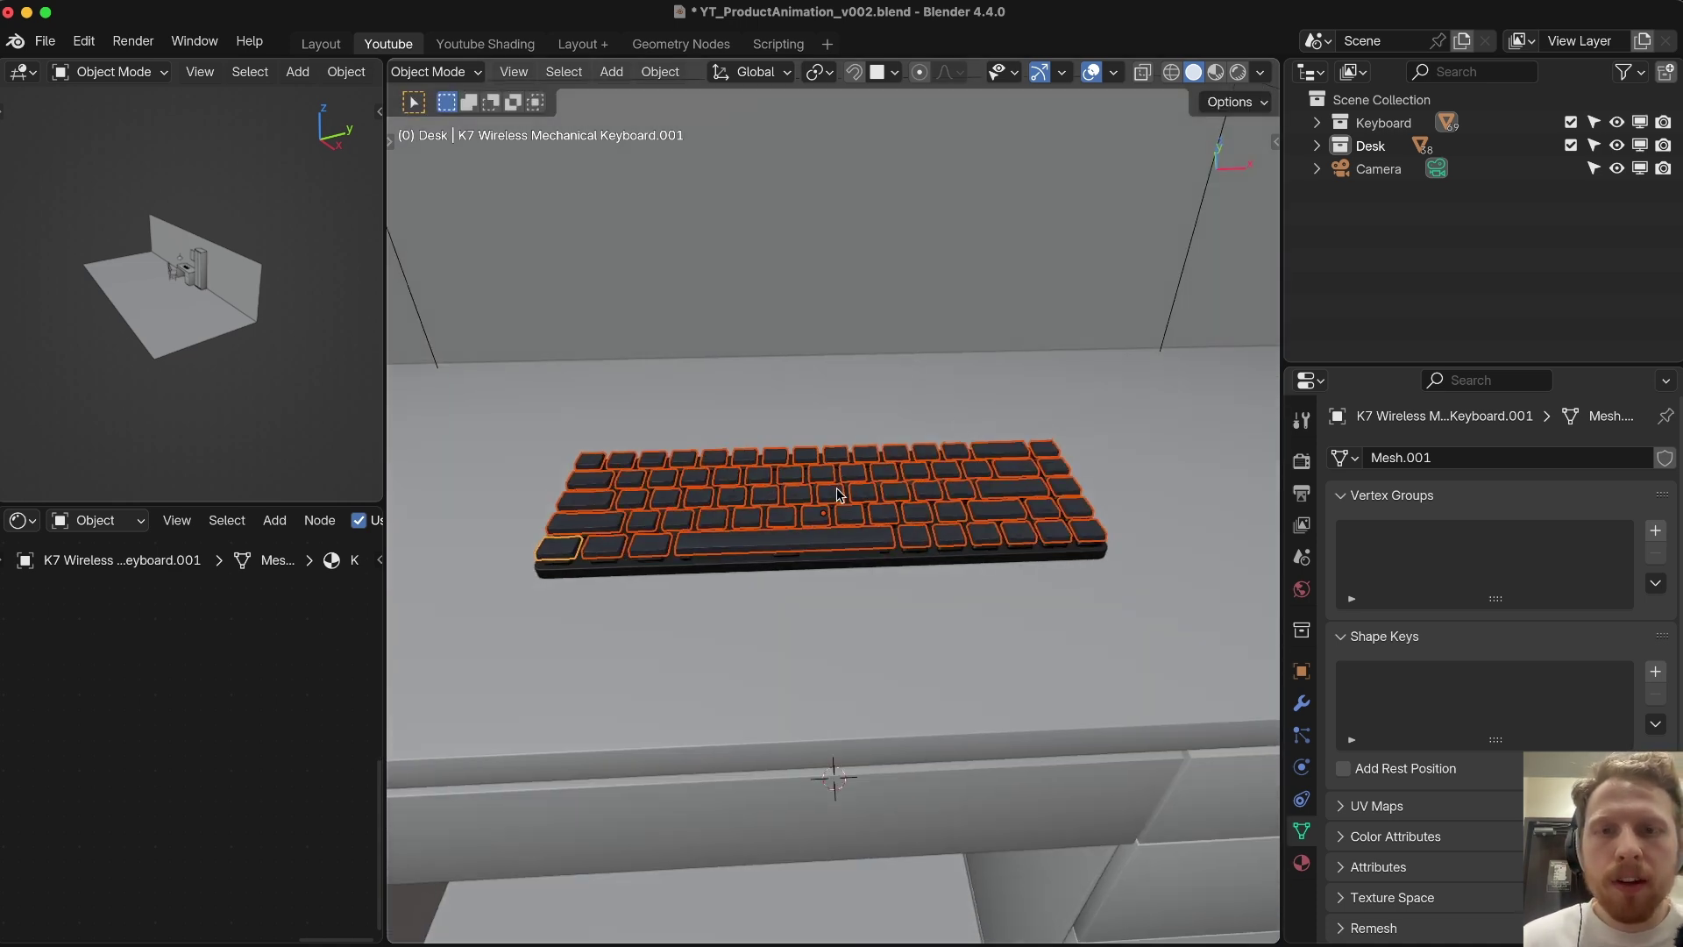
Step: Test-rotate three single keycaps to check their pivot points, cancel each rotation, and restore the selection of all keycaps
{"action": "left_click", "coordinate": [1044, 485]}
{"action": "key", "text": "r"}
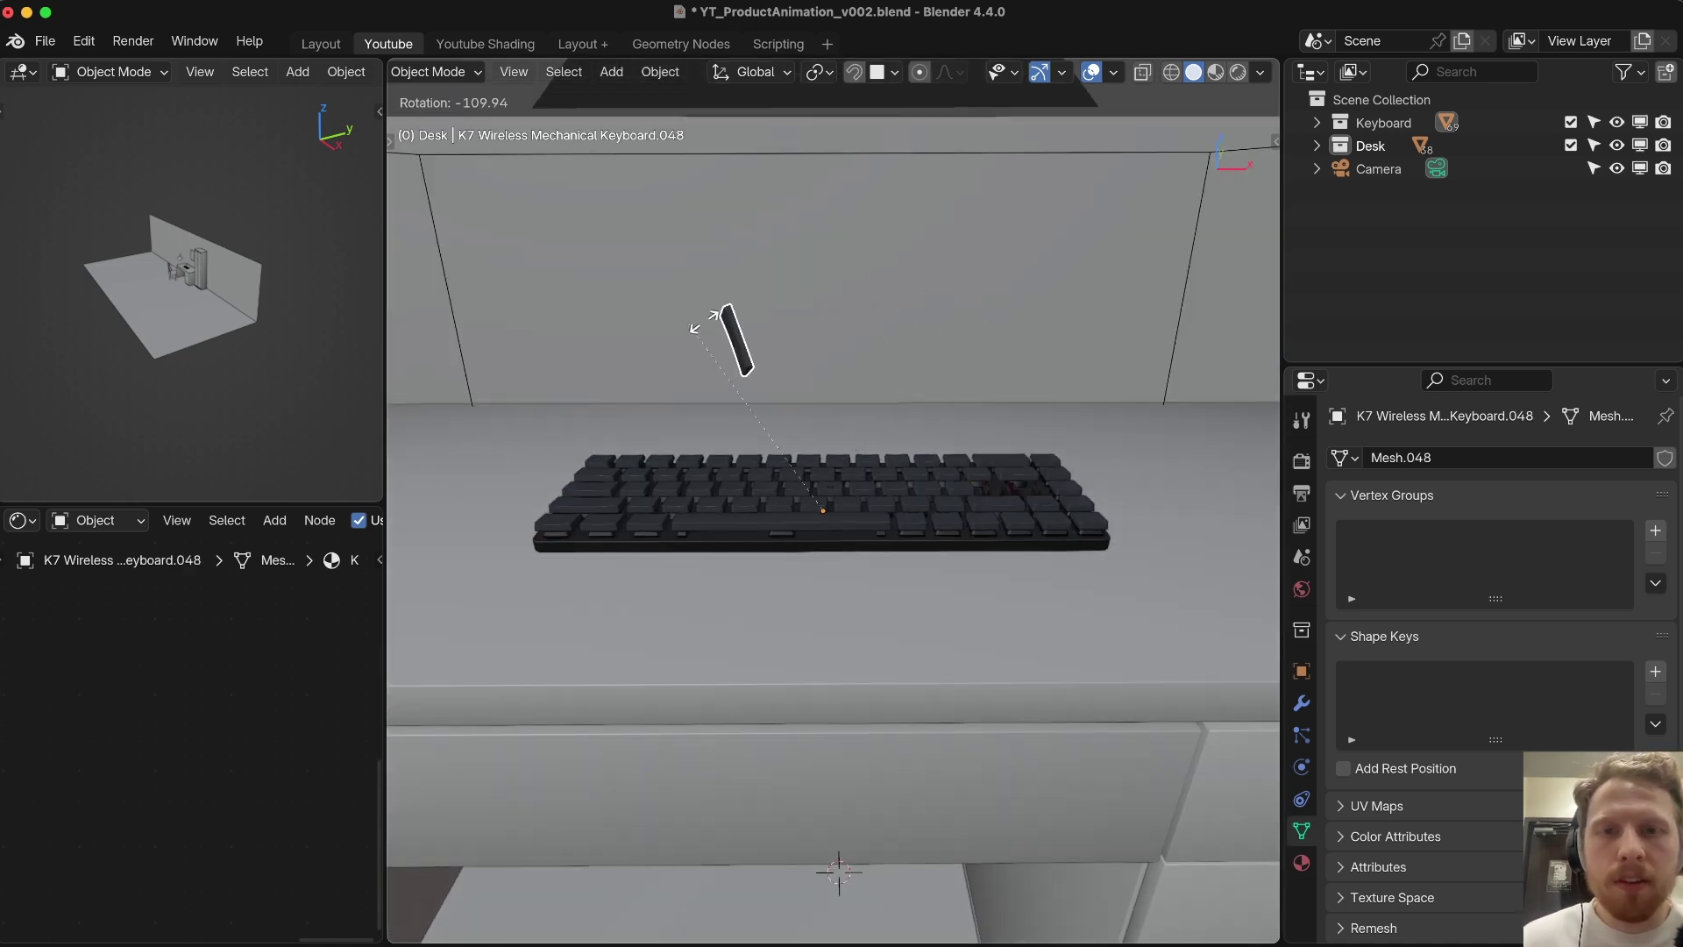
{"action": "key", "text": "Escape"}
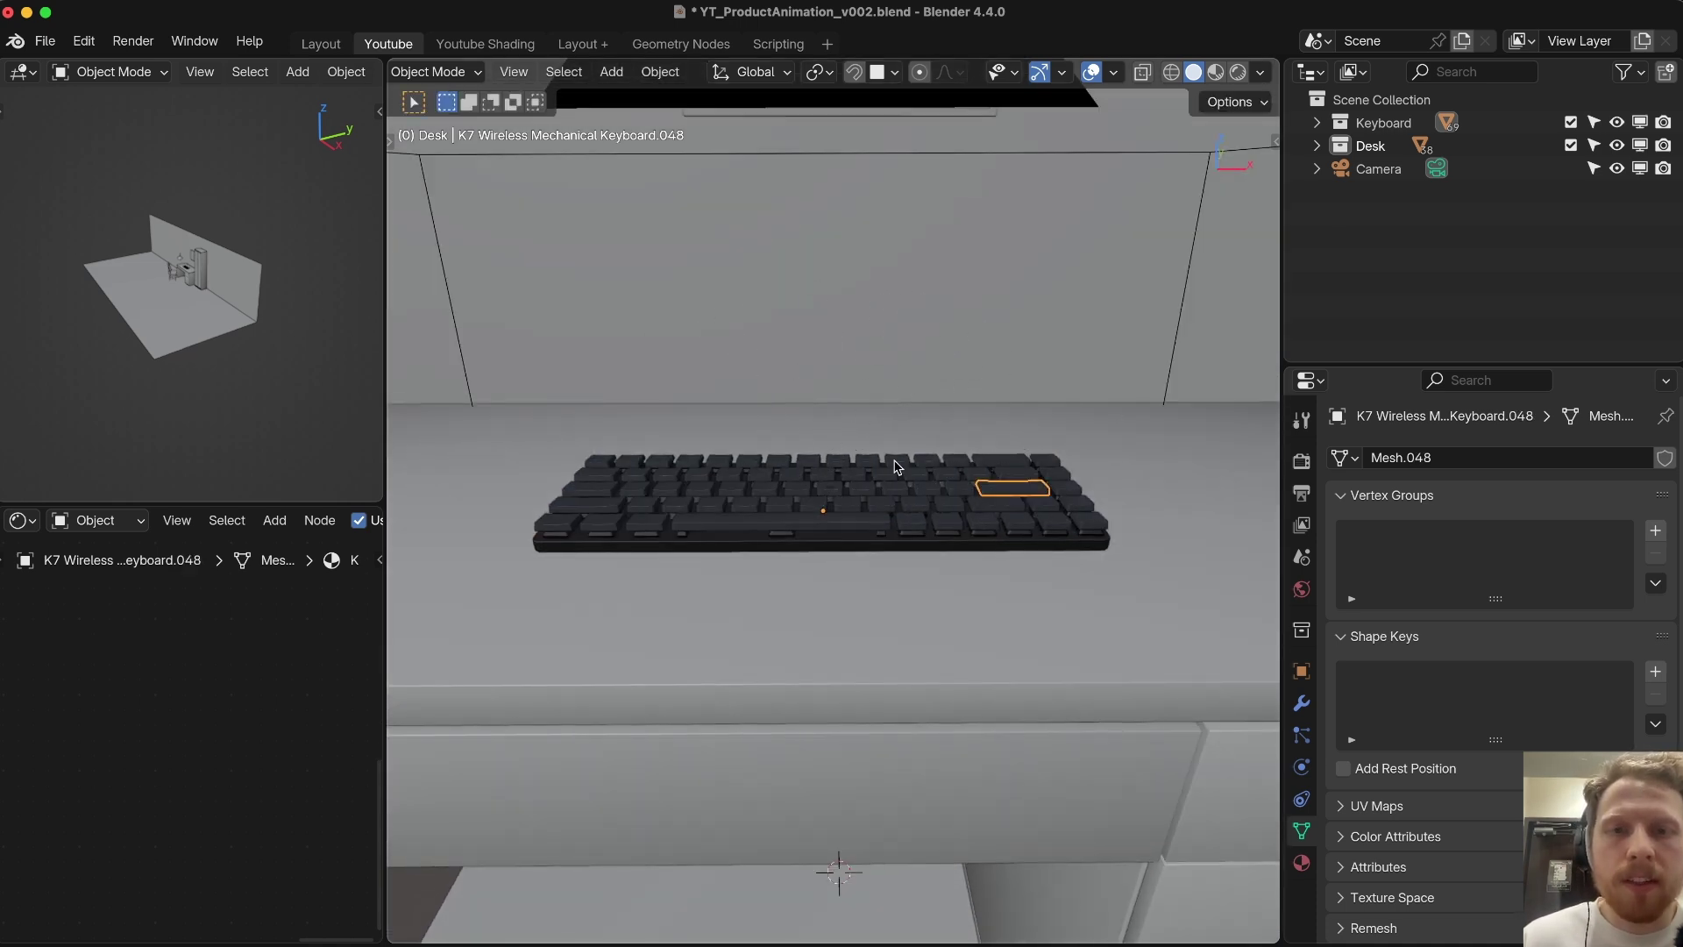
{"action": "left_click", "coordinate": [791, 486]}
{"action": "key", "text": "r"}
{"action": "key", "text": "Escape"}
{"action": "left_click", "coordinate": [598, 491]}
{"action": "key", "text": "r"}
{"action": "key", "text": "Escape"}
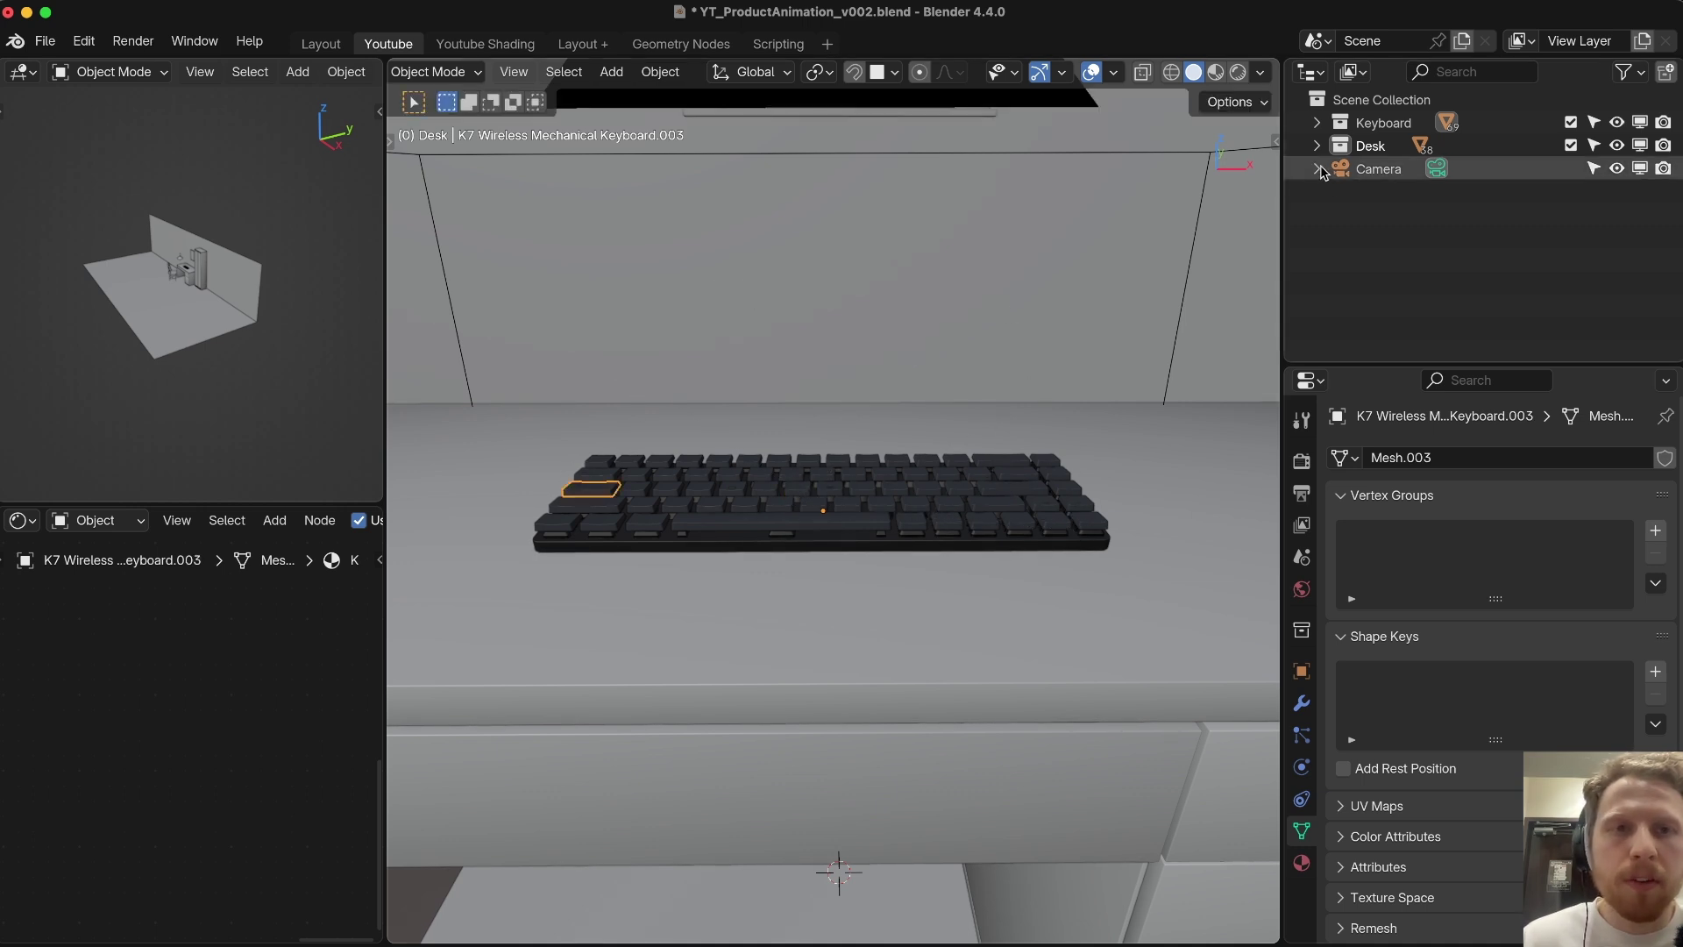
{"action": "key", "text": "super+z"}
{"action": "key", "text": "super+z"}
{"action": "key", "text": "super+z"}
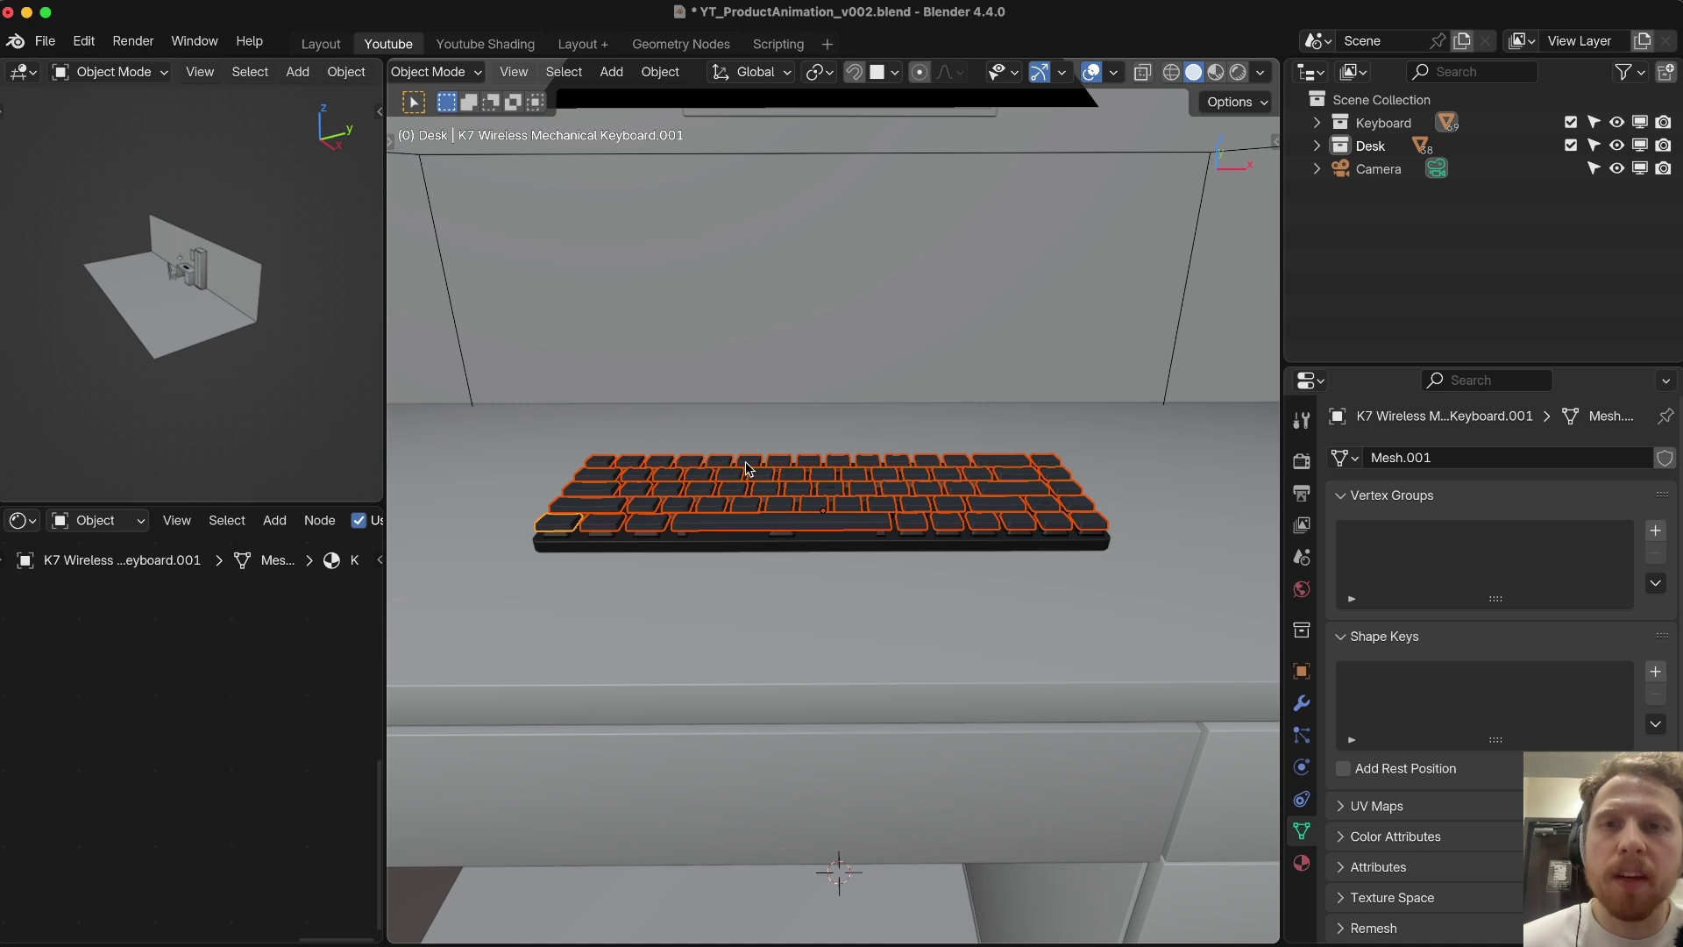
Step: Set each selected keycap's origin to its own geometry and check a single keycap with a cancelled trackball rotation
{"action": "left_click", "coordinate": [660, 71]}
{"action": "mouse_move", "coordinate": [701, 121]}
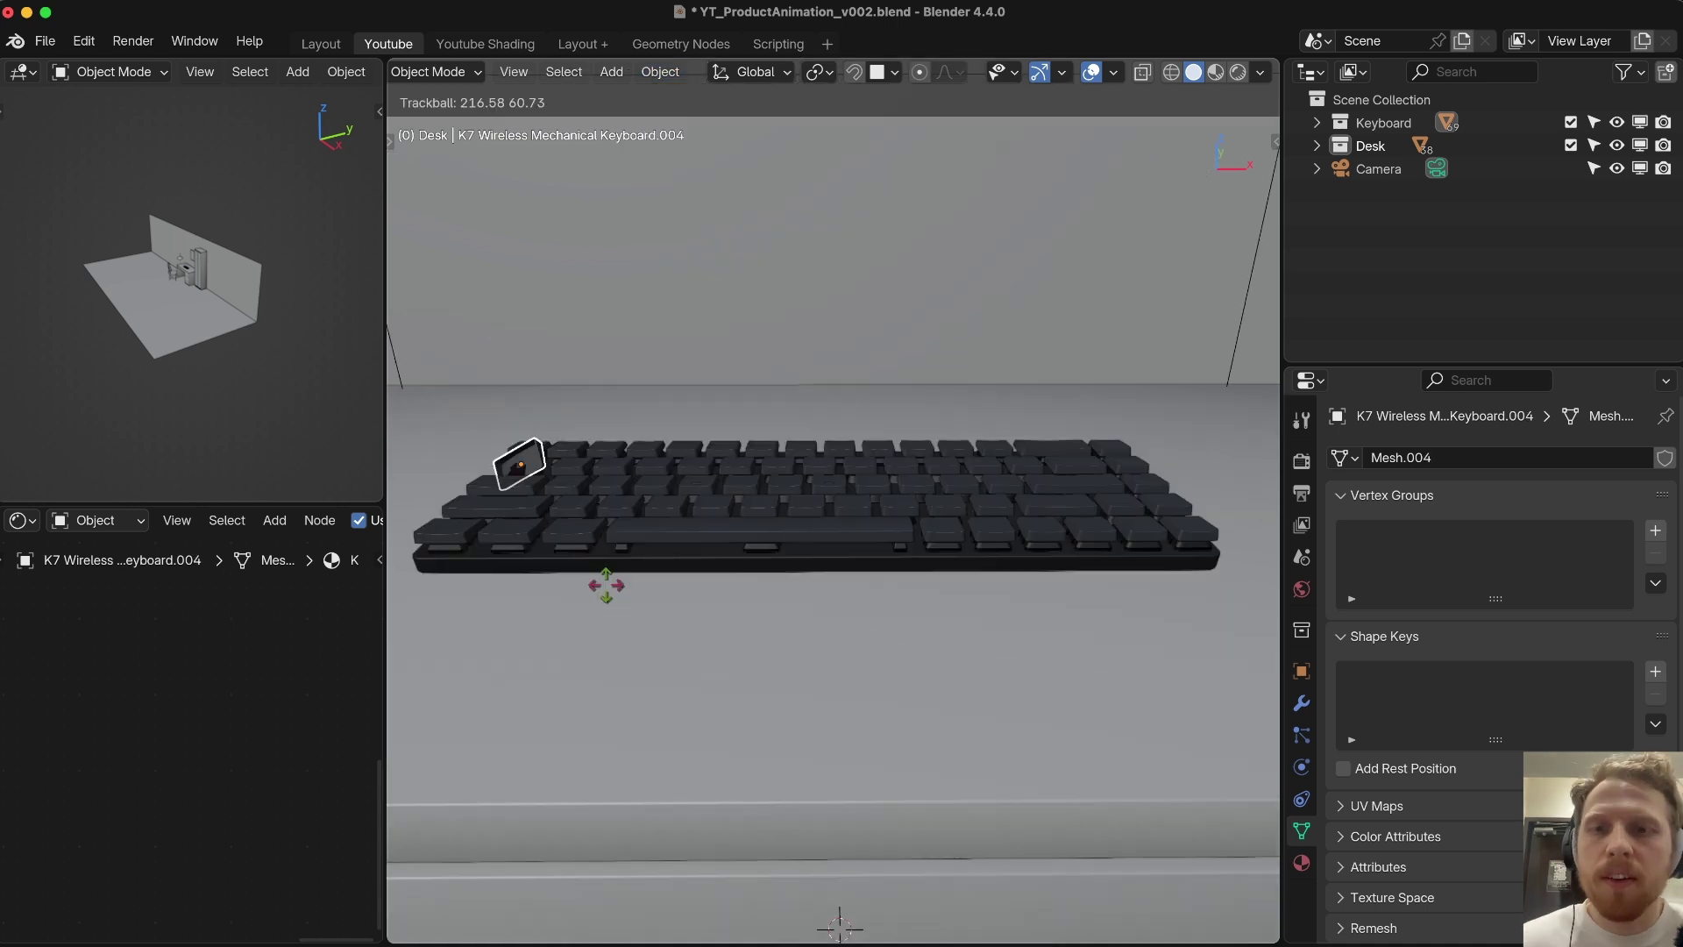
{"action": "right_click", "coordinate": [693, 470]}
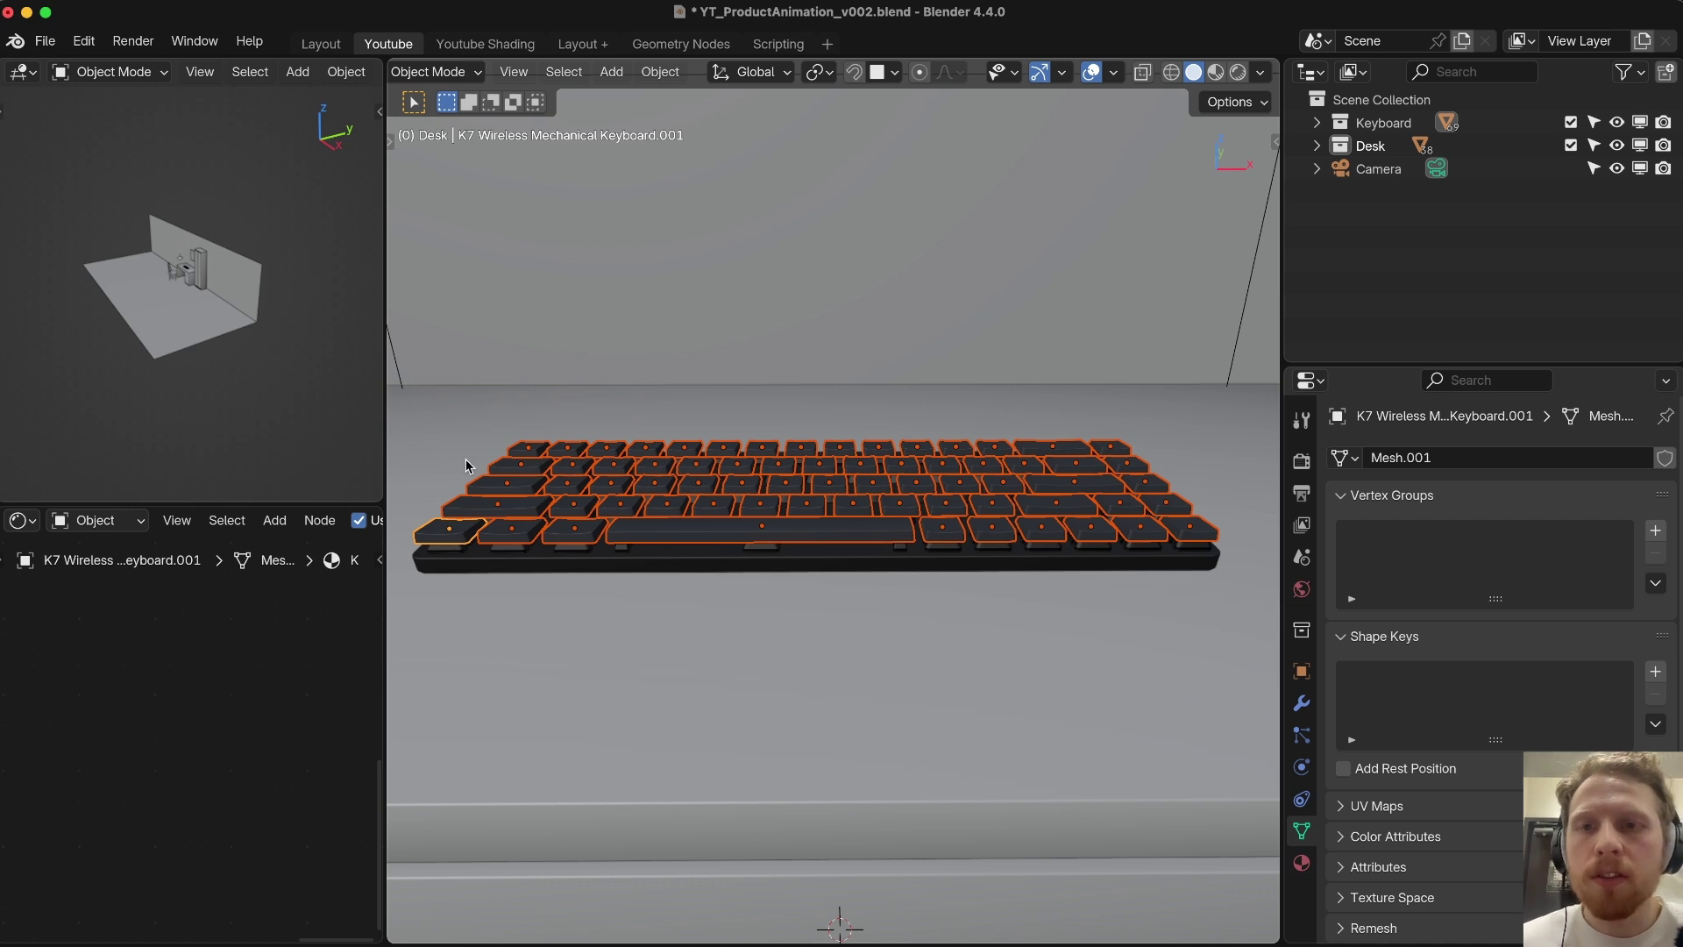
Step: Move the selected keycaps to a new collection named "Keys"
{"action": "left_click", "coordinate": [660, 71]}
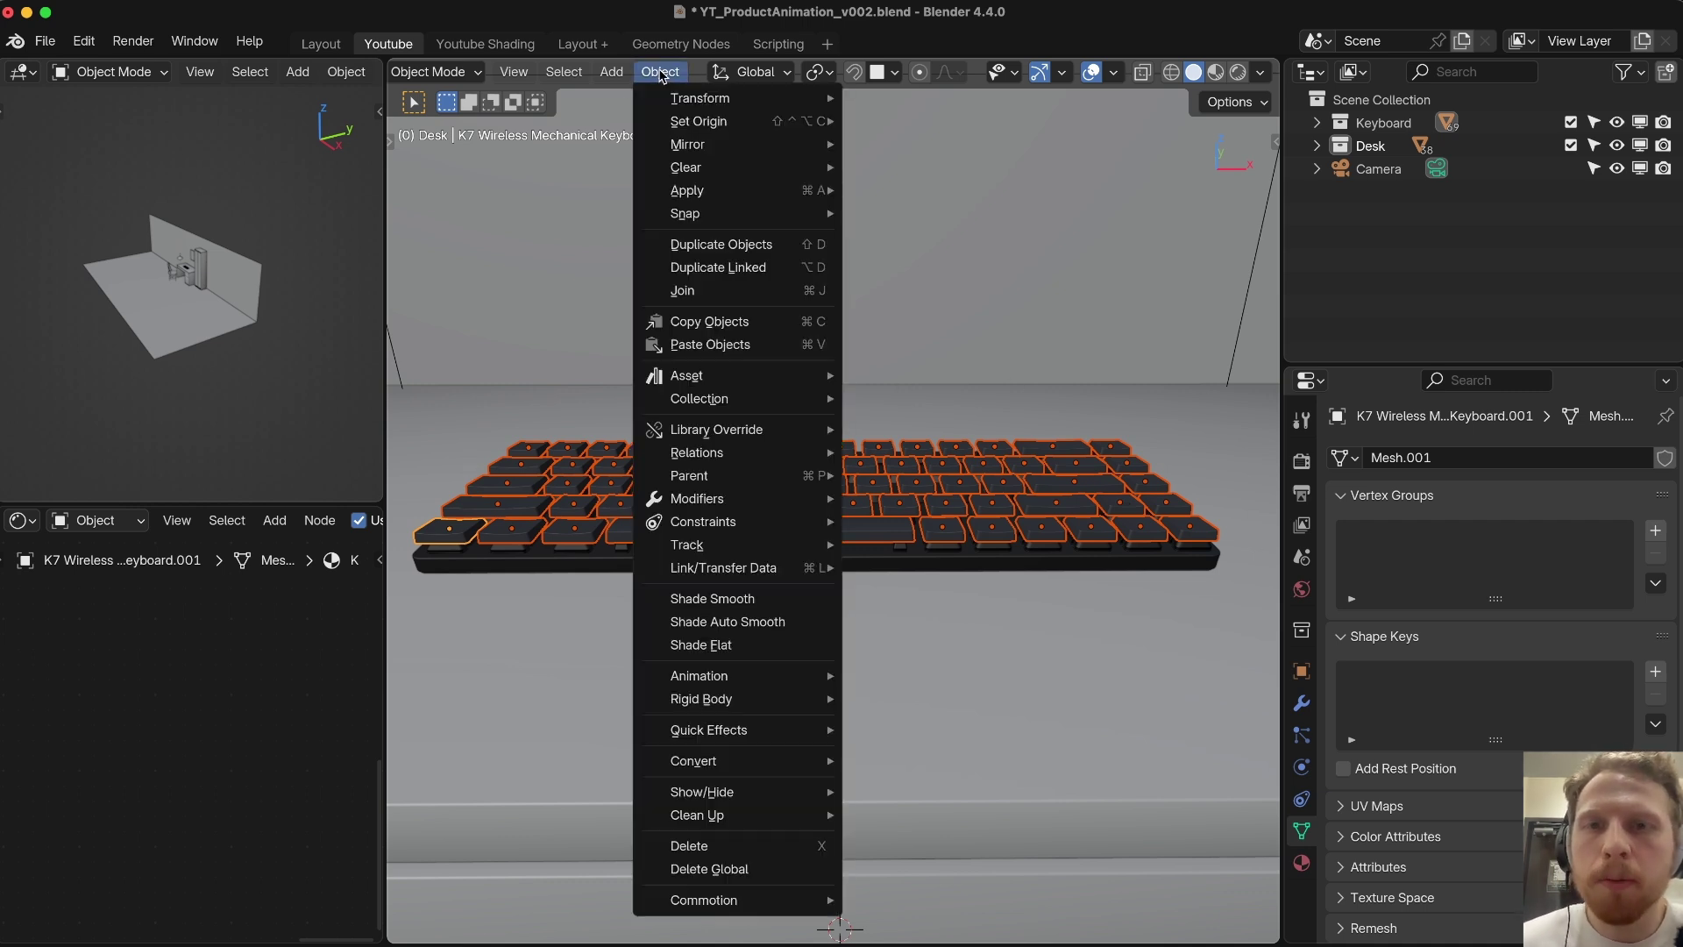
{"action": "mouse_move", "coordinate": [741, 396]}
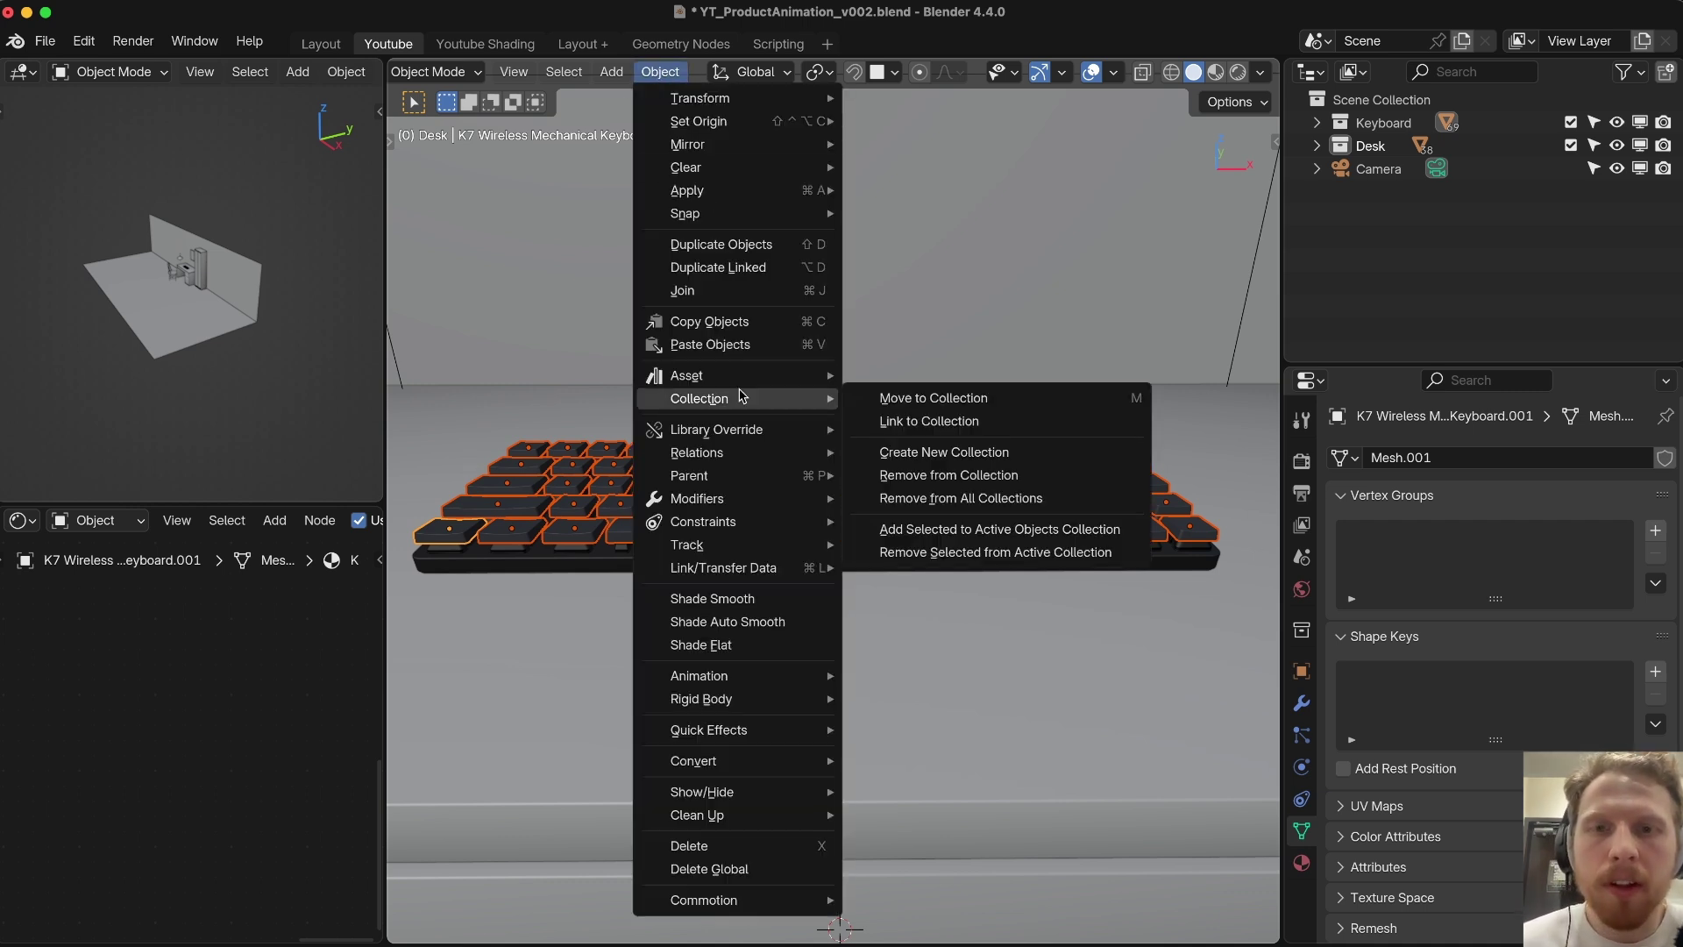
{"action": "left_click", "coordinate": [922, 398]}
{"action": "left_click", "coordinate": [923, 399]}
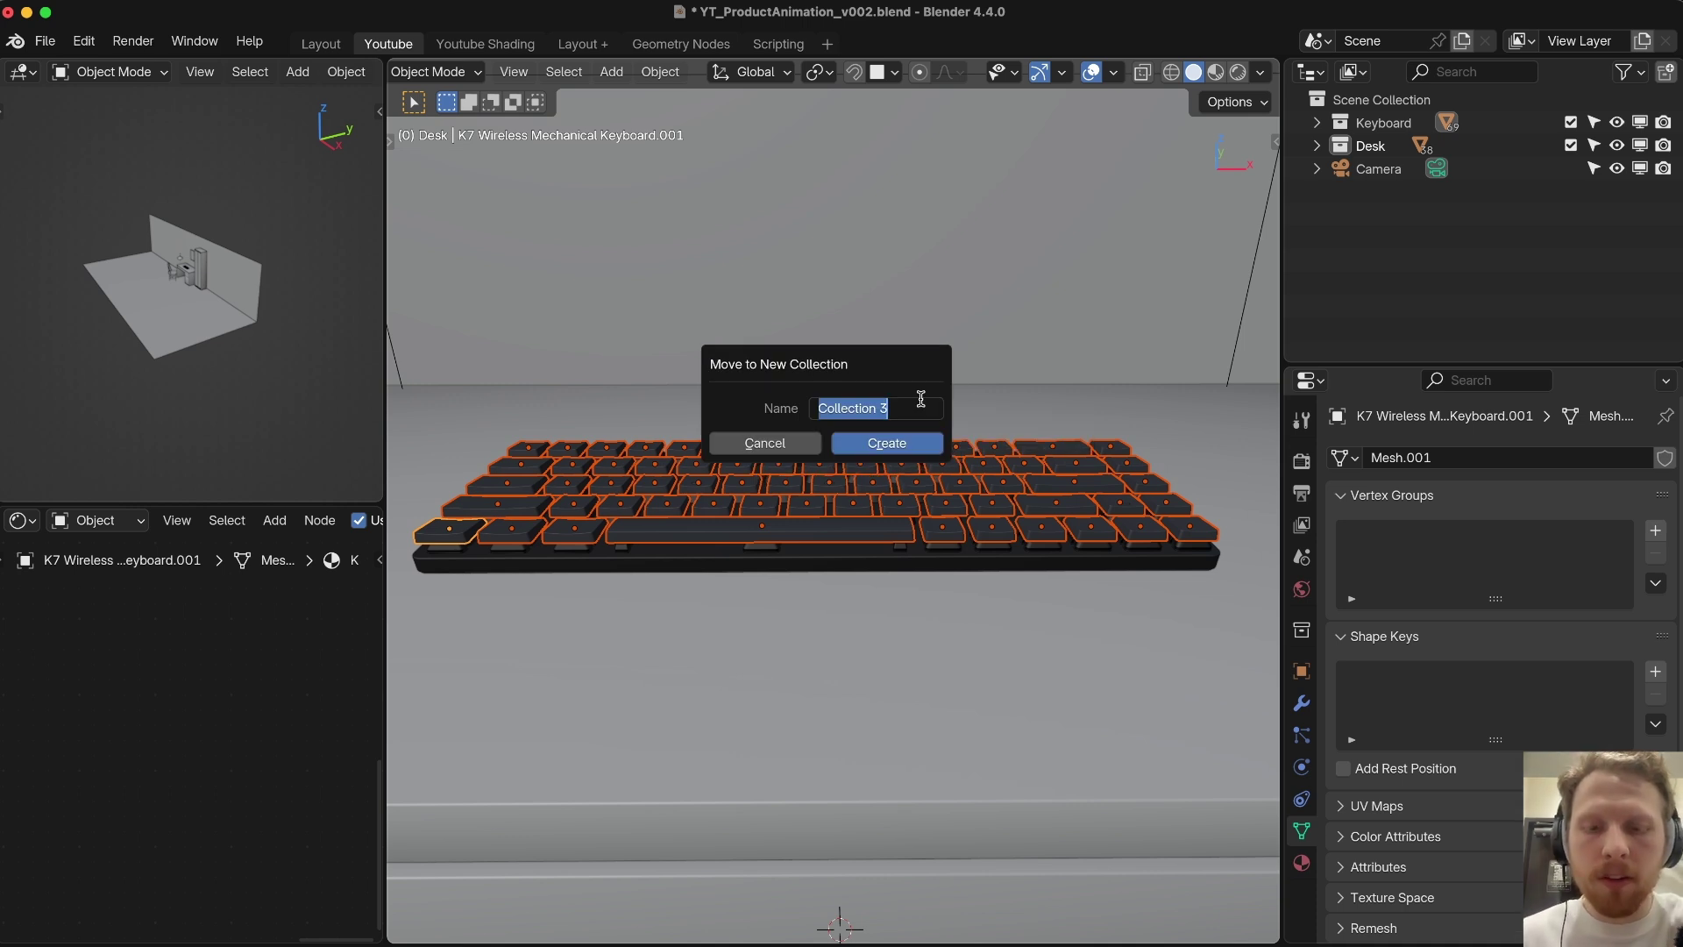
{"action": "type", "text": "Keys"}
{"action": "key", "text": "Return"}
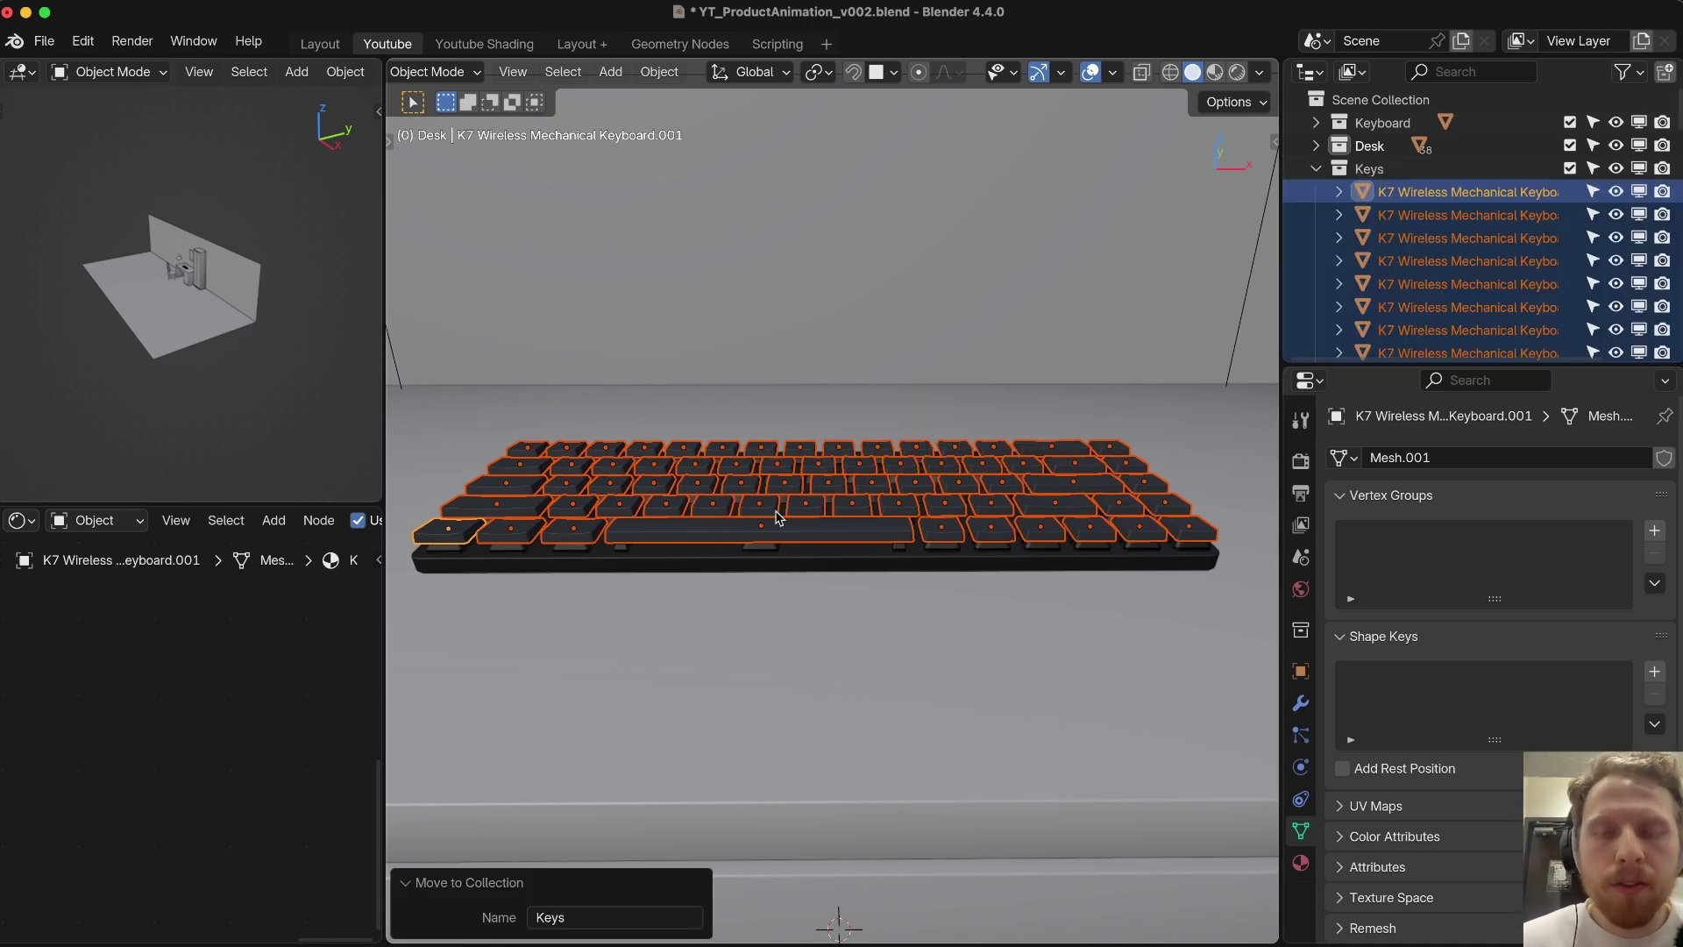
Step: Parent all the keycaps to the keyboard body with the Object type and check it with a cancelled rotation
{"action": "middle_click_drag", "start_coordinate": [778, 517], "coordinate": [556, 481]}
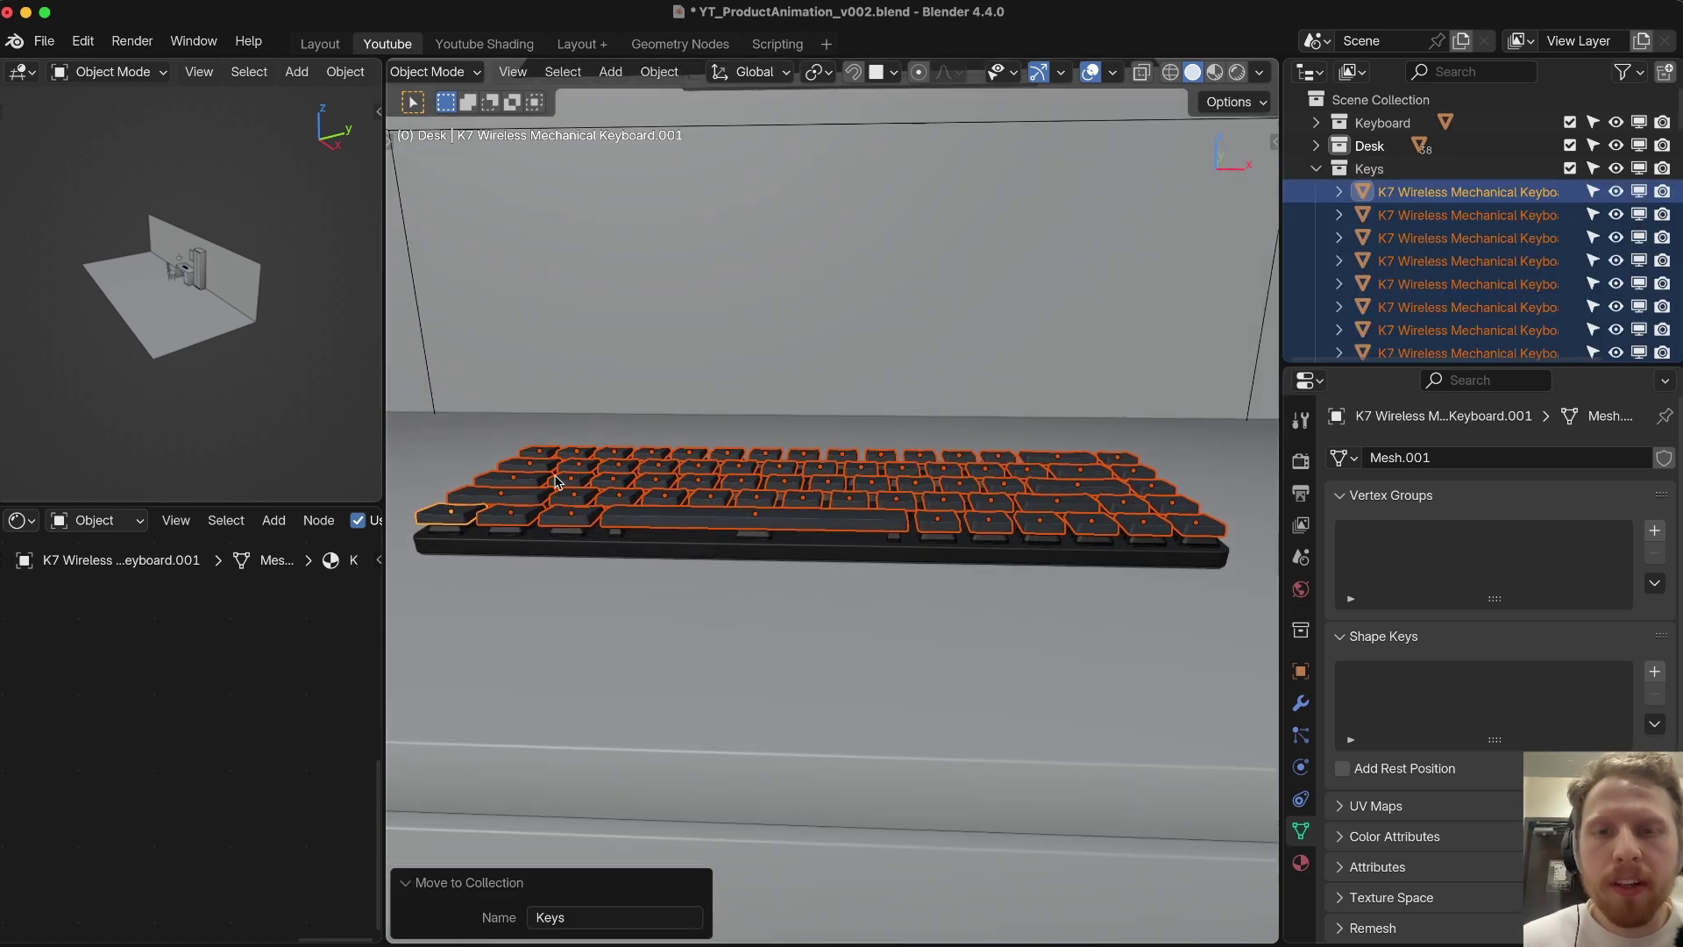
{"action": "left_click", "coordinate": [837, 547], "text": "shift"}
{"action": "key", "text": "ctrl+p"}
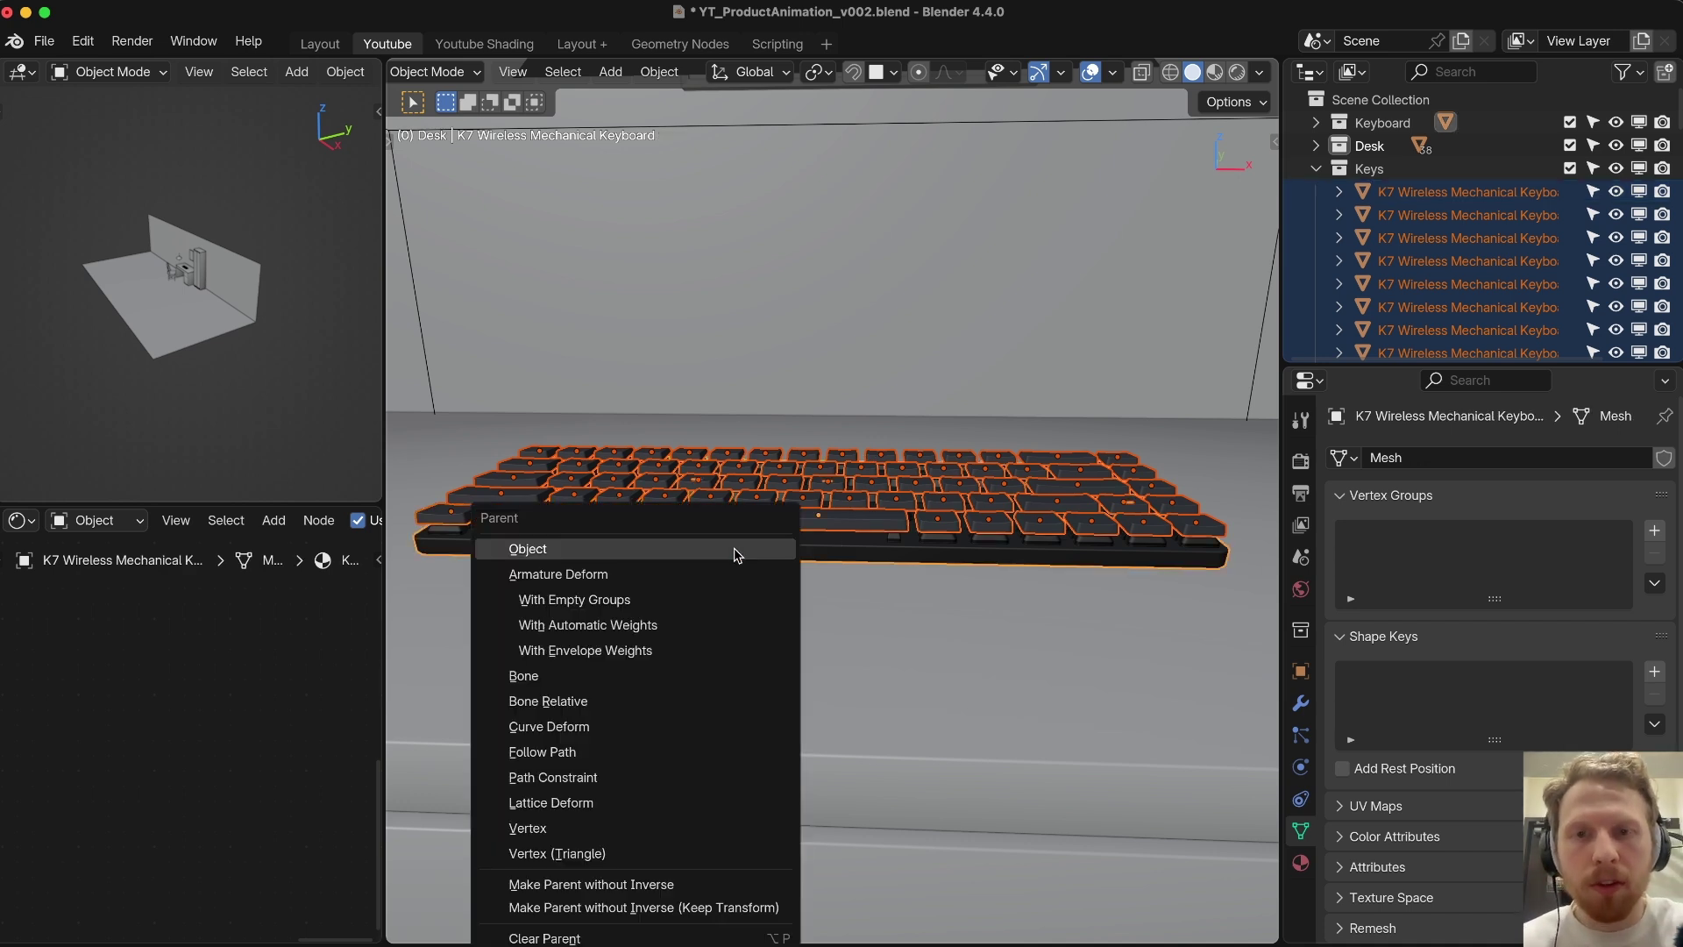
{"action": "left_click", "coordinate": [517, 553]}
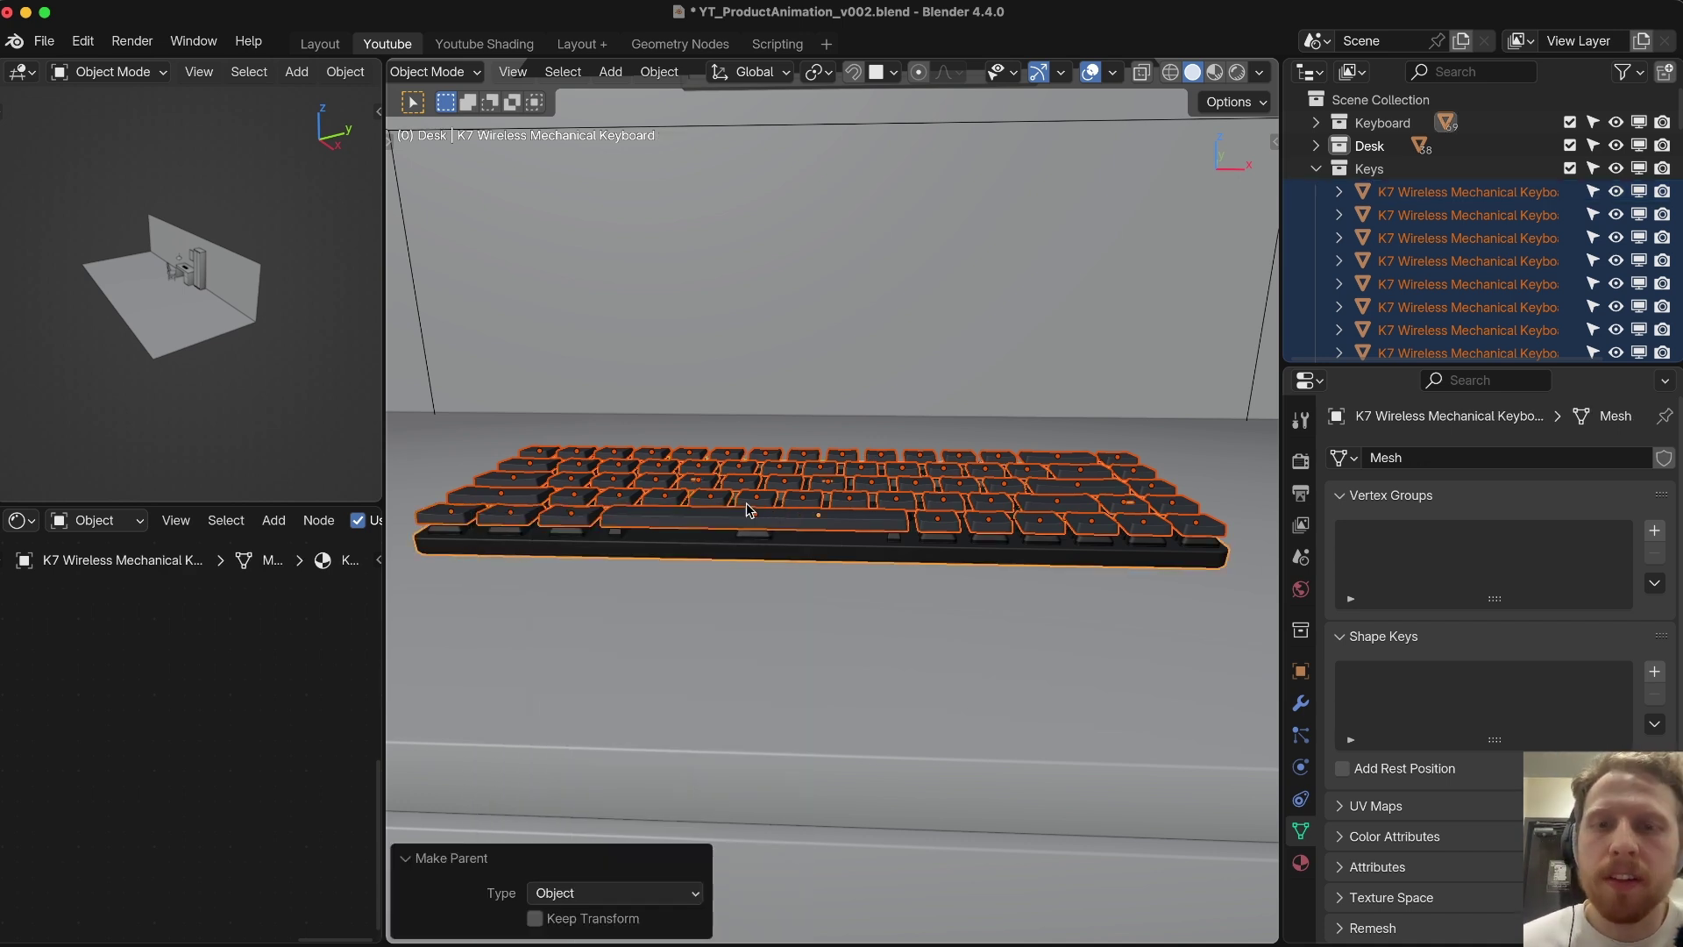
{"action": "key", "text": "r"}
{"action": "key", "text": "Escape"}
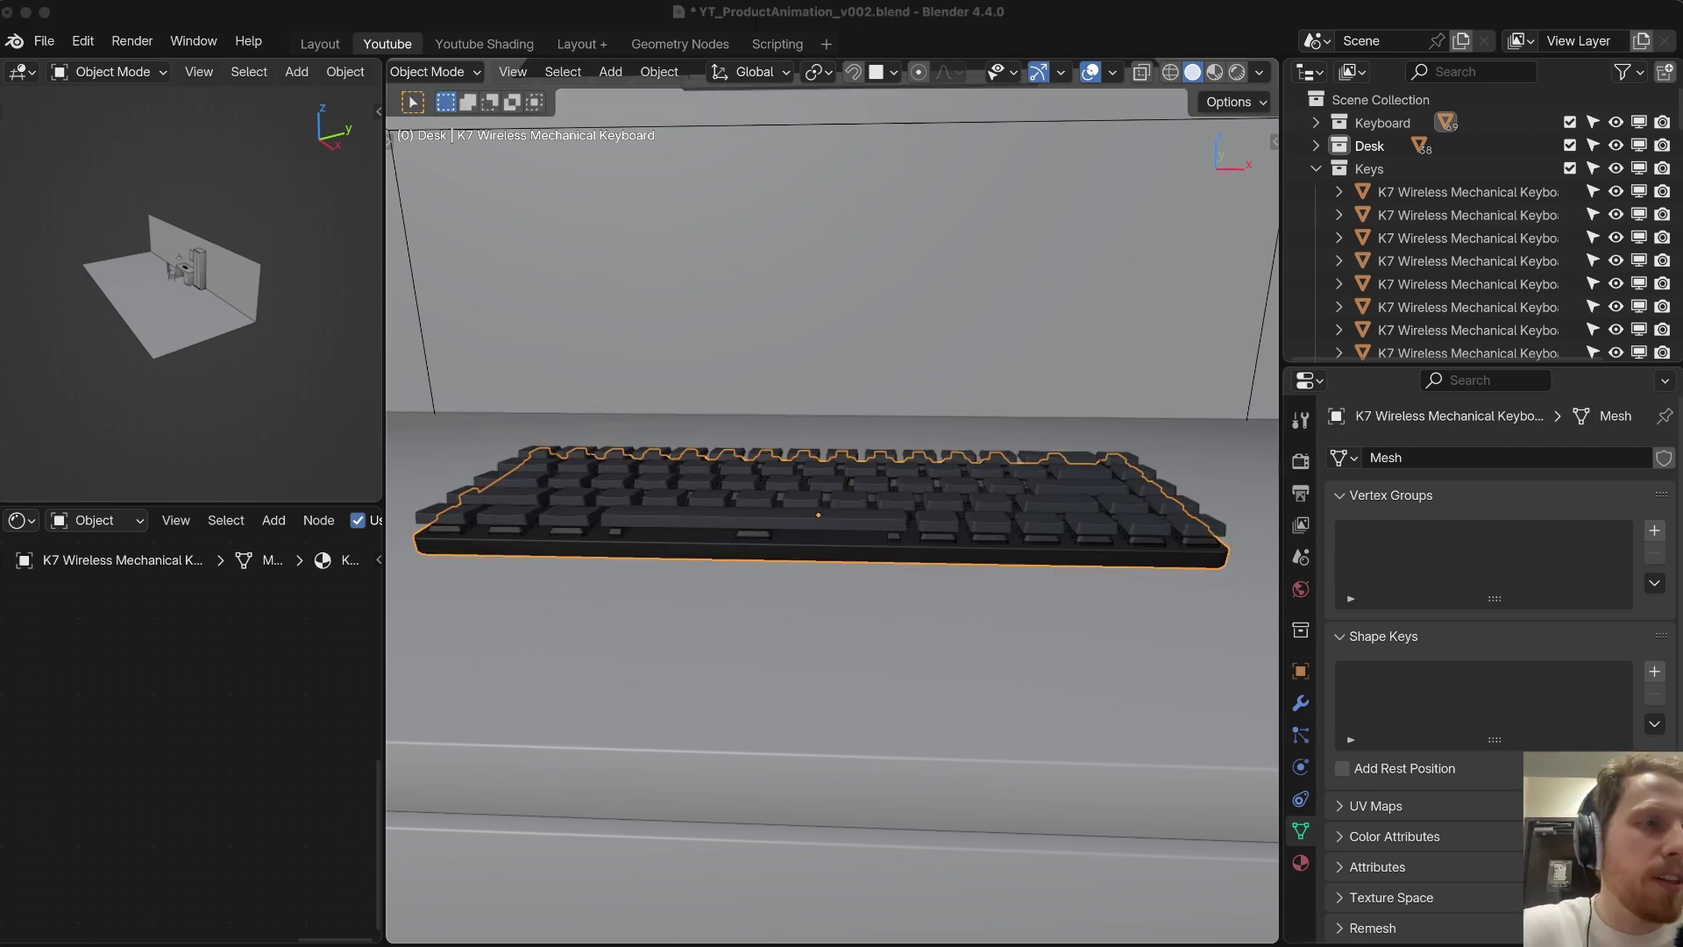
Step: Split off a lower area from the main 3D viewport and switch it to the Graph Editor
{"action": "left_click_drag", "start_coordinate": [388, 940], "coordinate": [394, 735]}
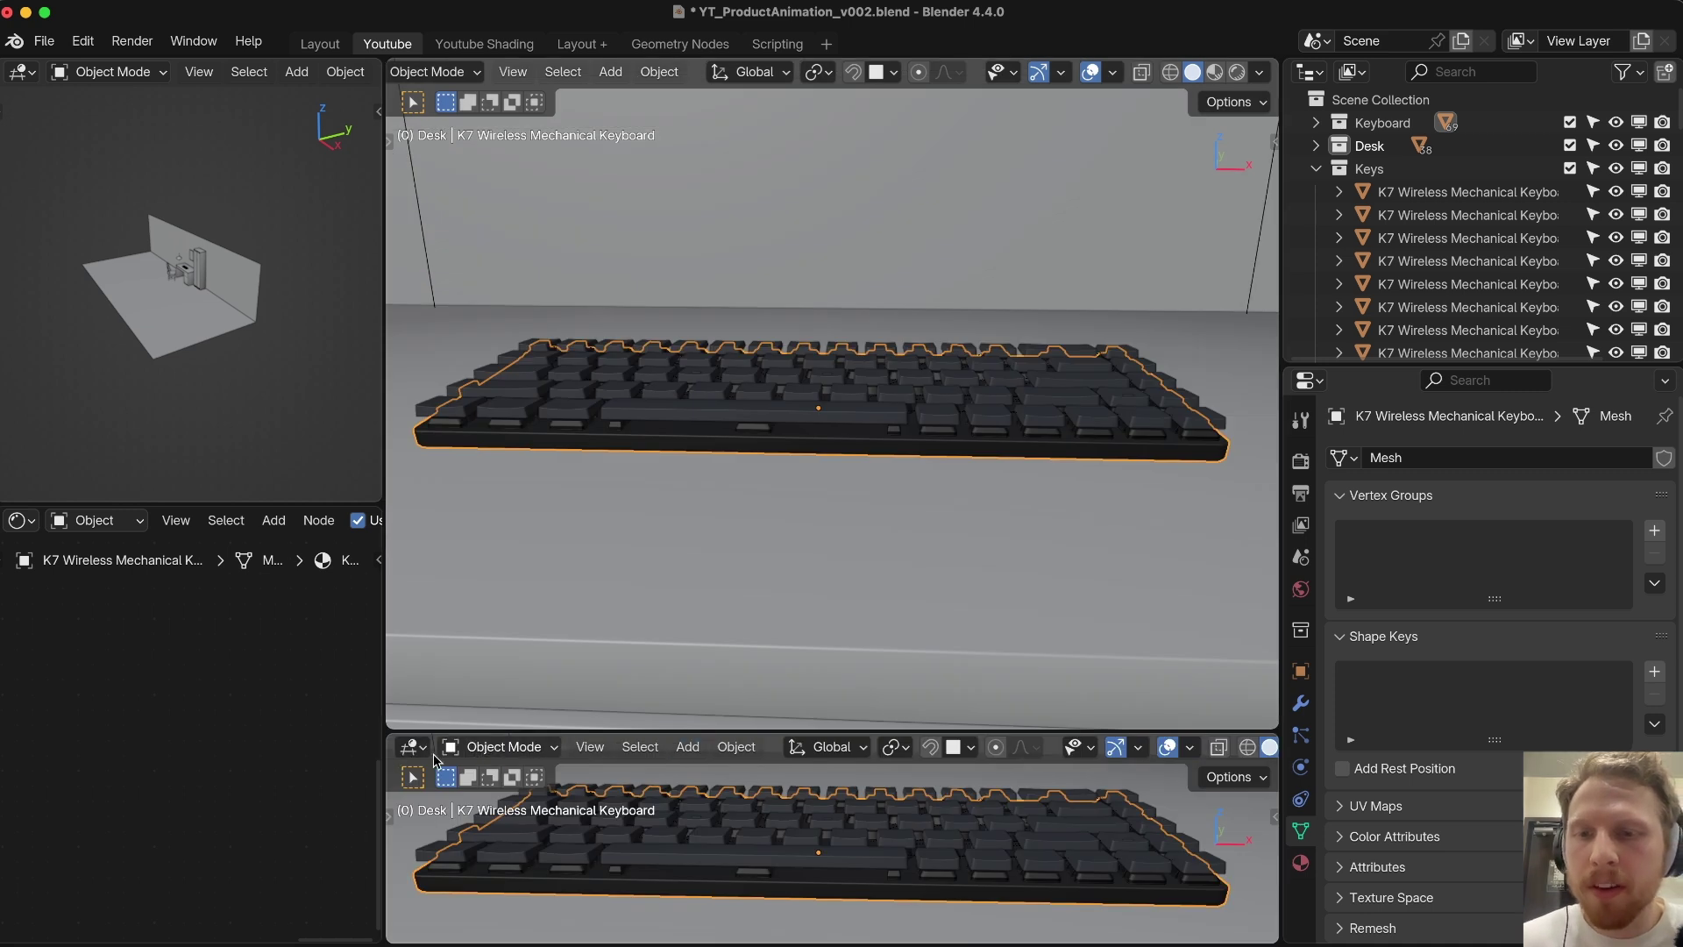
{"action": "left_click", "coordinate": [414, 747]}
{"action": "left_click", "coordinate": [699, 859]}
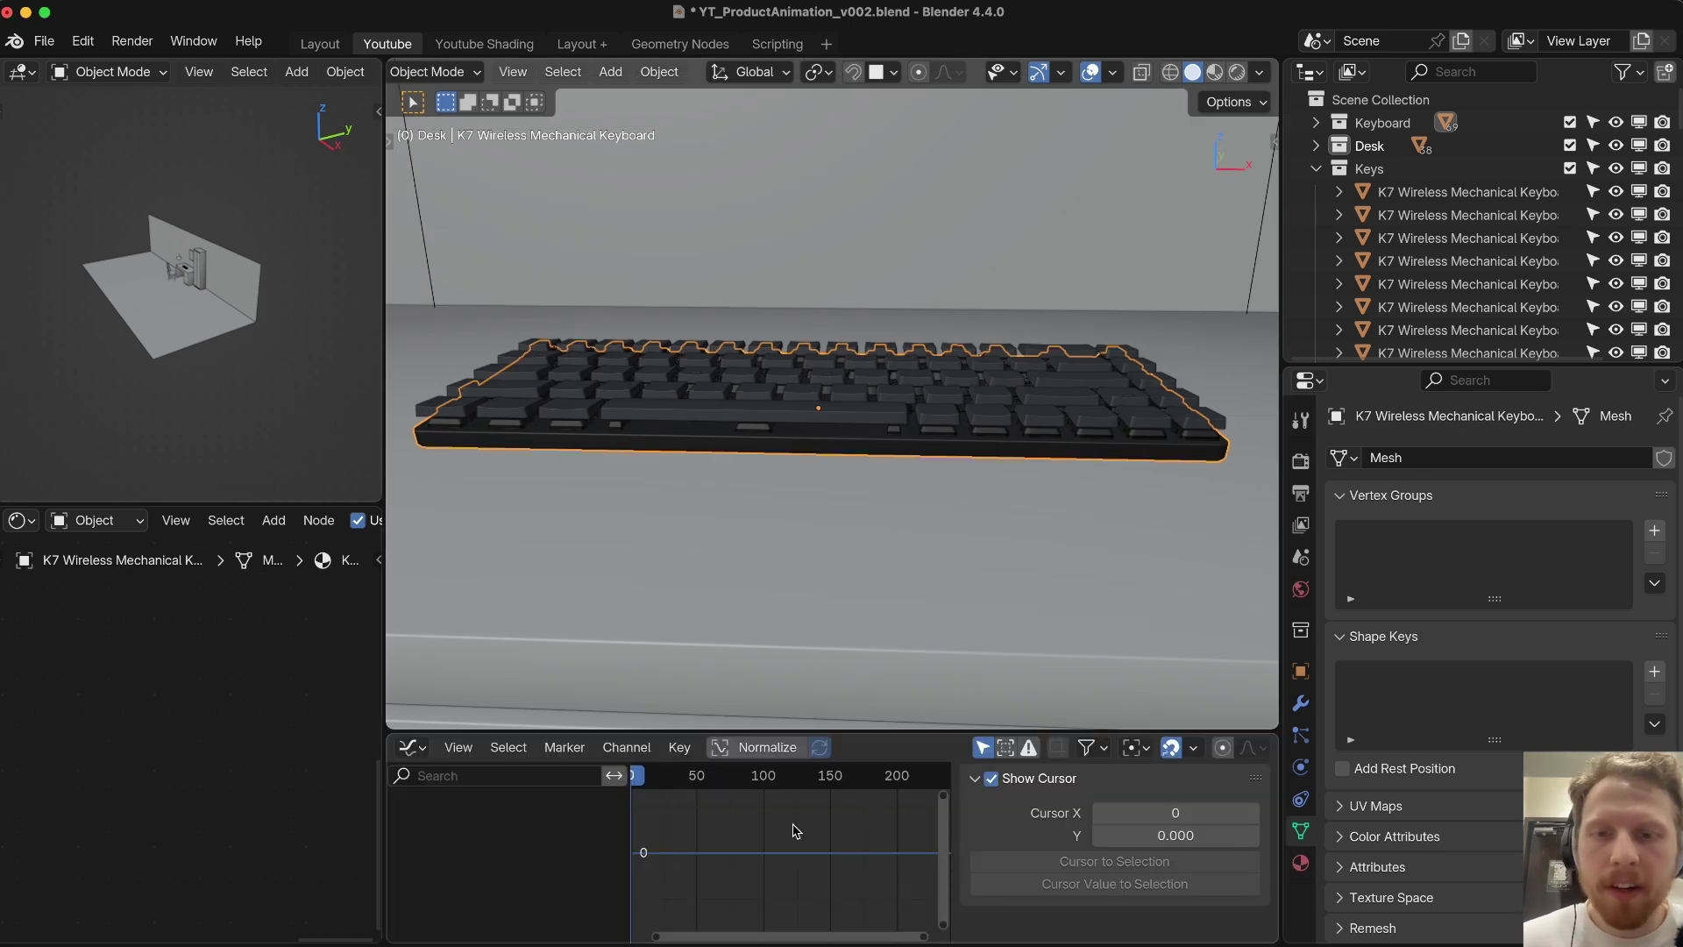
Step: Hide the Graph Editor's sidebar and keyframe the keyboard in its resting position on the desk at frame 200
{"action": "key", "text": "n"}
{"action": "left_click", "coordinate": [1139, 777]}
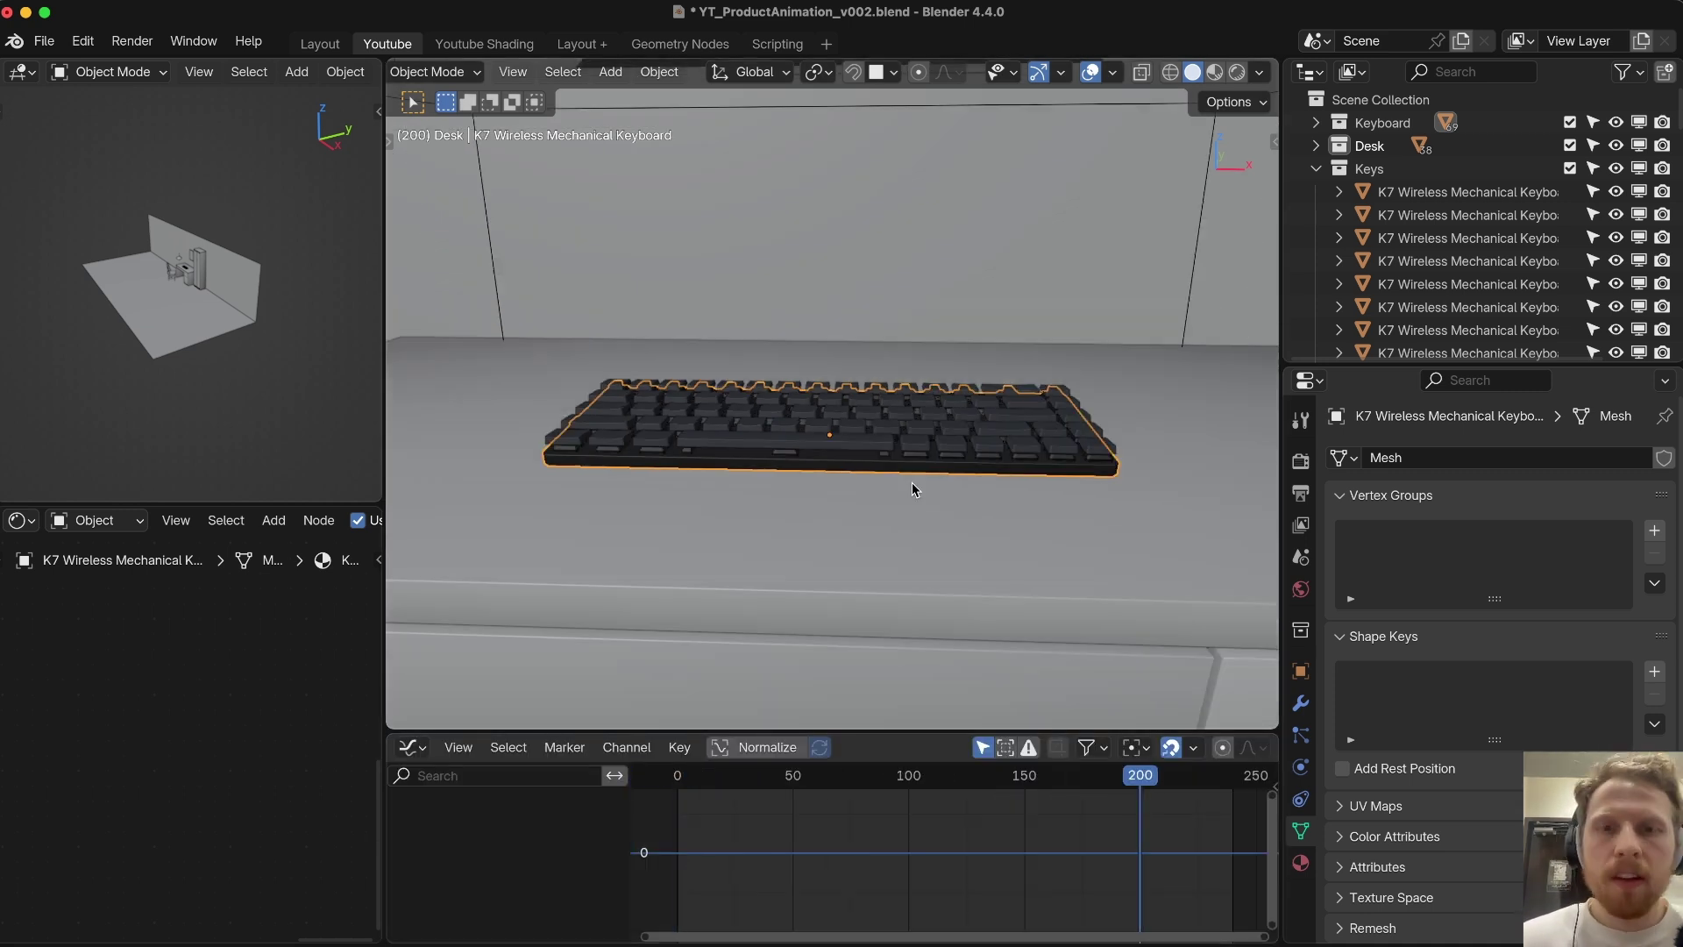
{"action": "middle_click_drag", "start_coordinate": [914, 431], "coordinate": [856, 473]}
{"action": "key", "text": "i"}
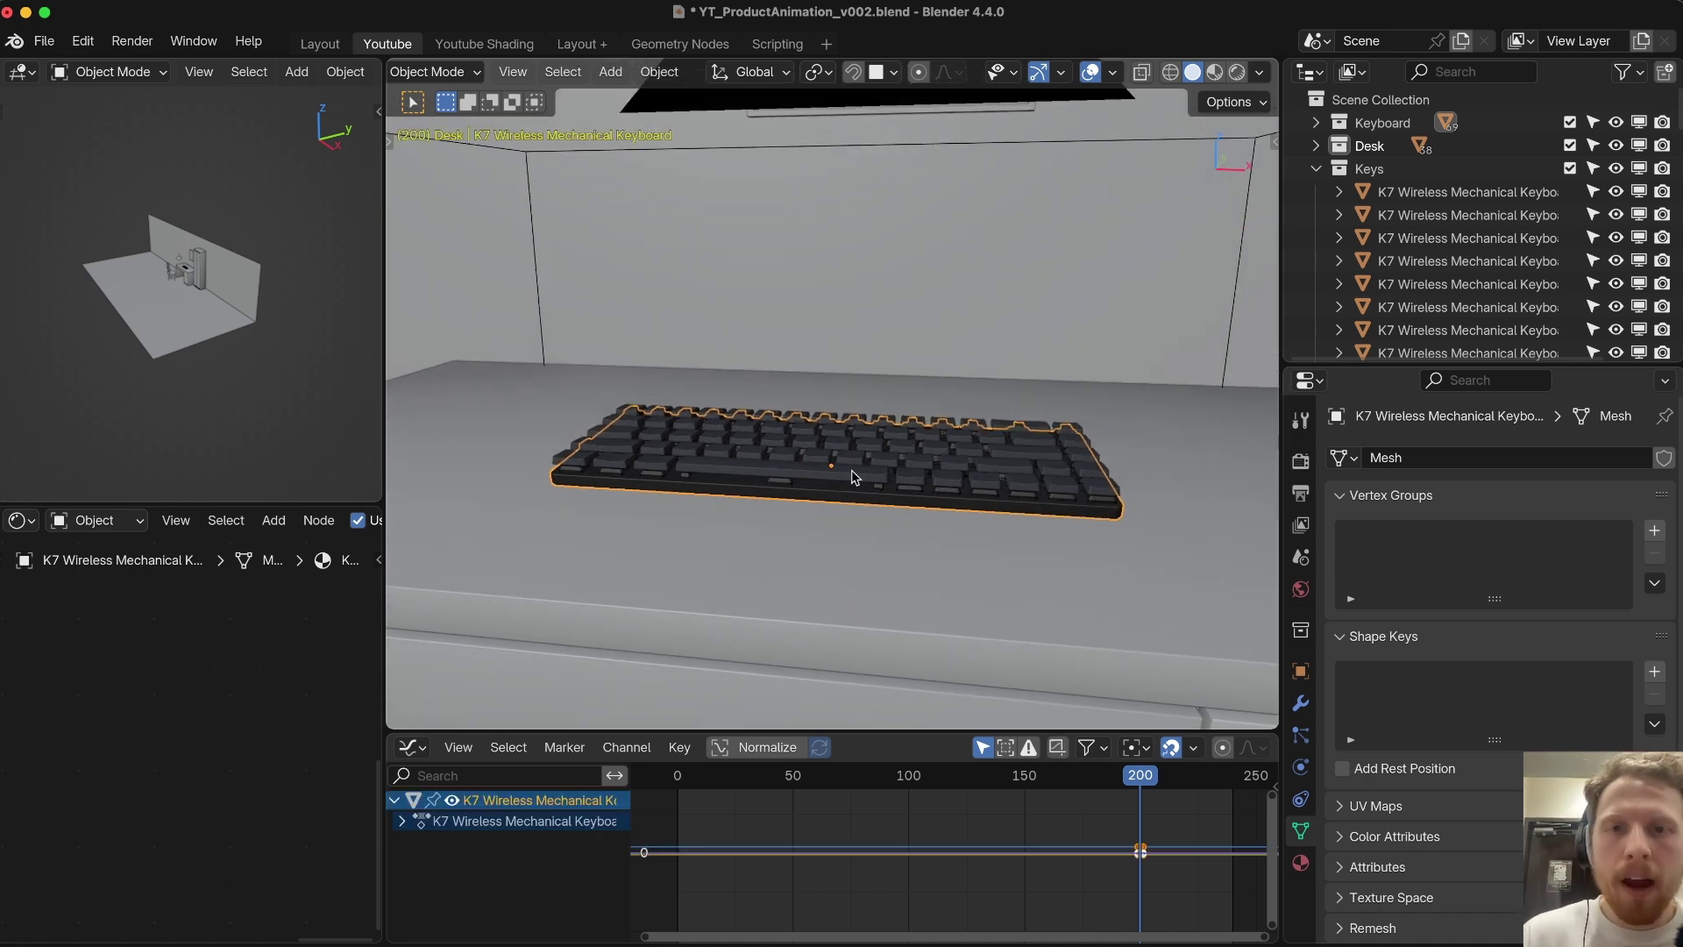
Step: At frame 0, raise the keyboard about 0.32 m above the desk along the Z axis
{"action": "key", "text": "shift+Left"}
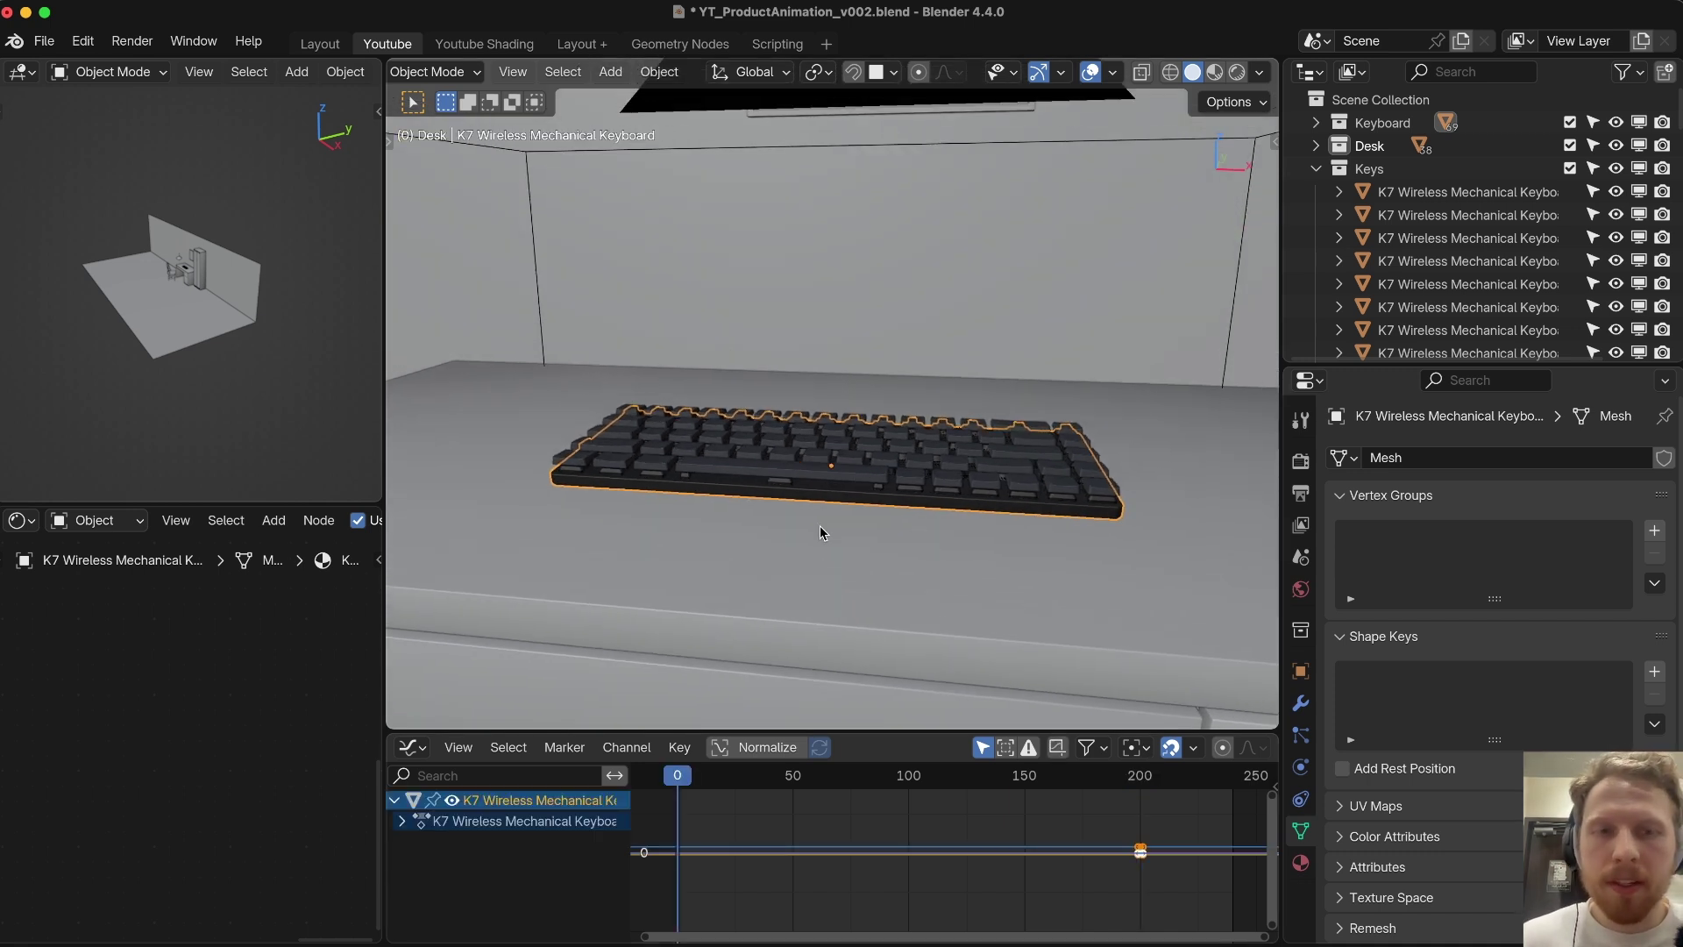
{"action": "key", "text": "g"}
{"action": "key", "text": "z"}
{"action": "left_click", "coordinate": [762, 218]}
{"action": "middle_click_drag", "start_coordinate": [943, 191], "coordinate": [889, 369], "text": "shift"}
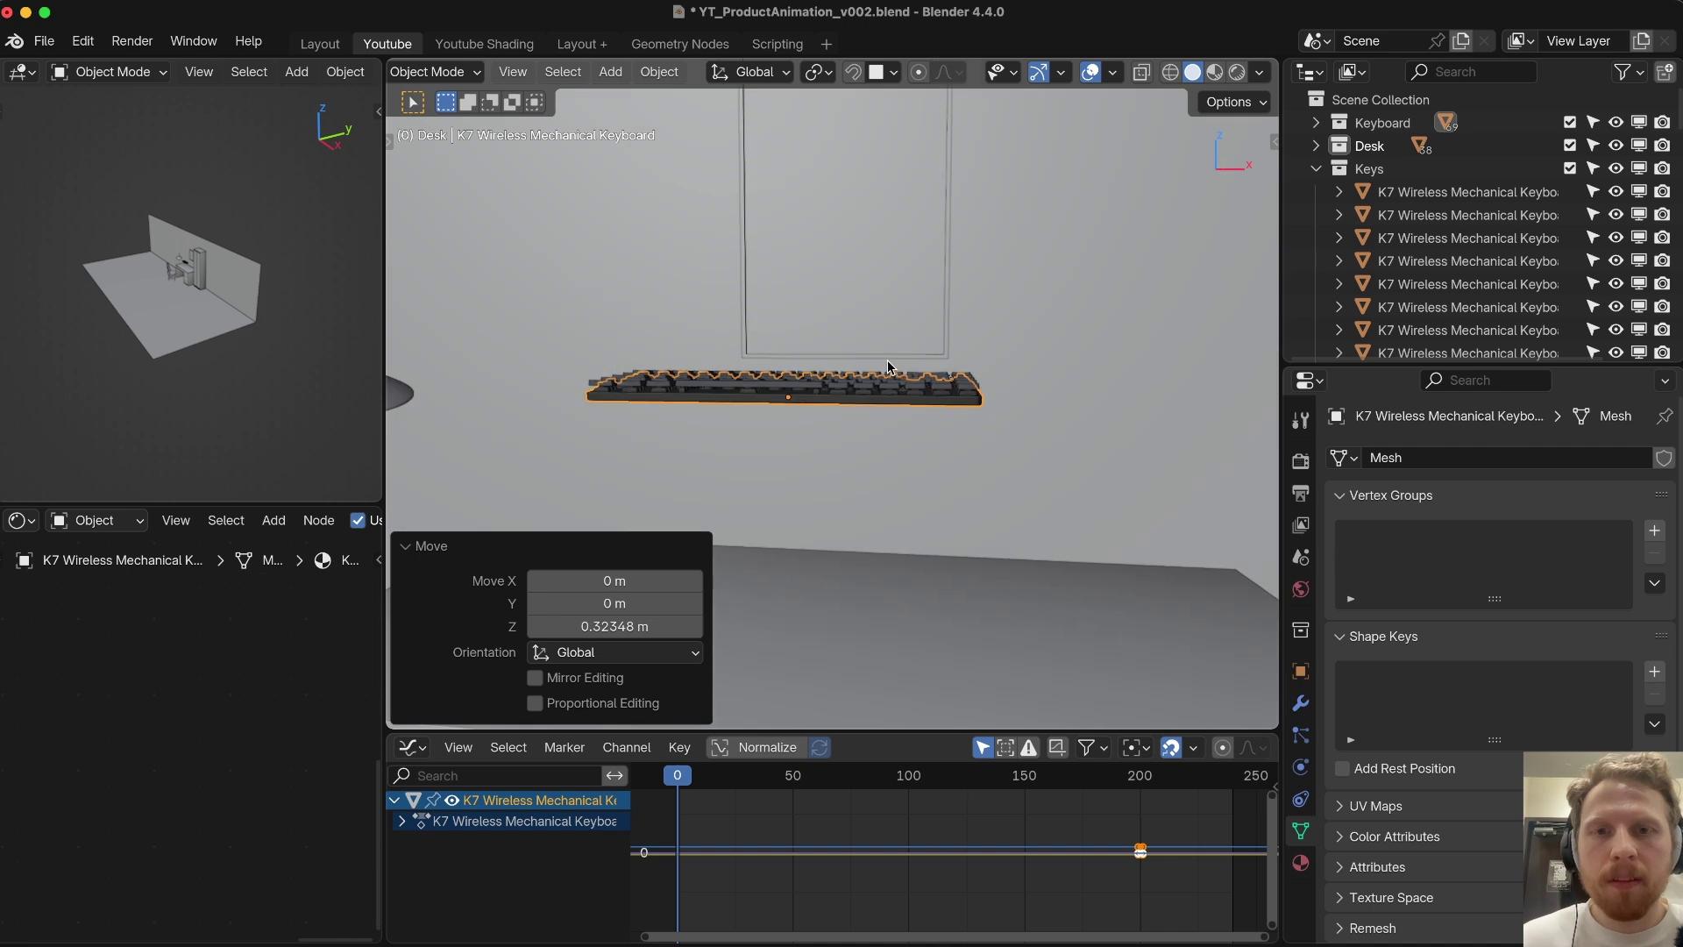
Step: Tilt the raised keyboard toward the viewer with a trackball rotation, keyframe it at frame 0 and preview the motion
{"action": "key", "text": "r"}
{"action": "key", "text": "r"}
{"action": "left_click", "coordinate": [977, 367]}
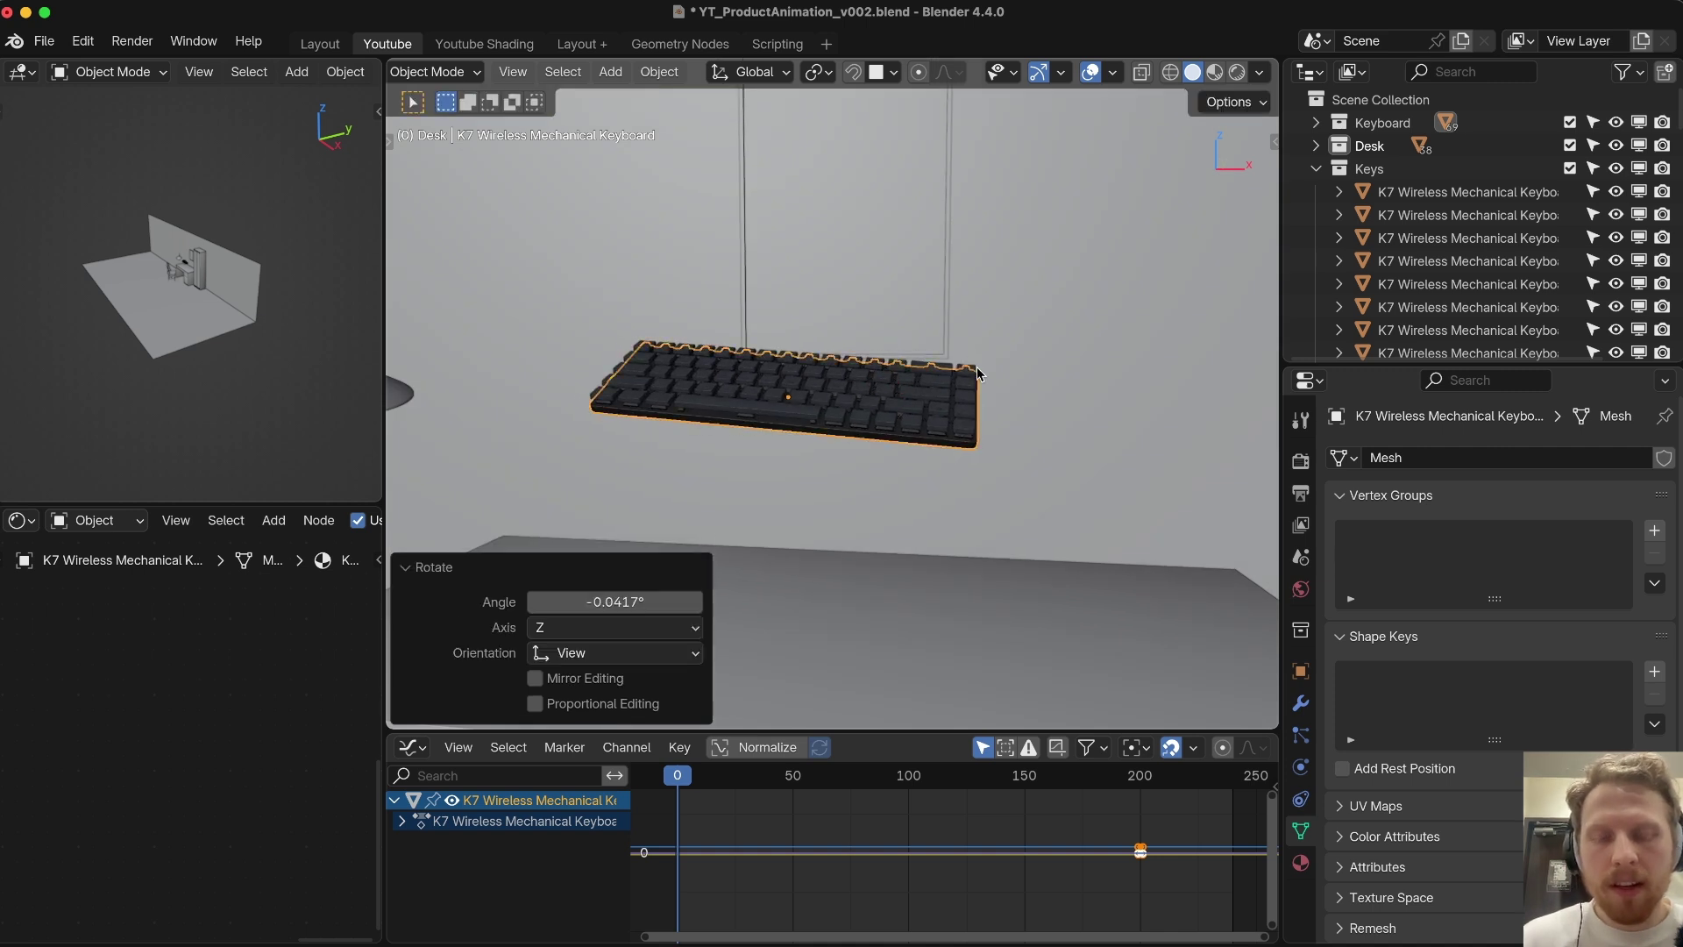
{"action": "key", "text": "i"}
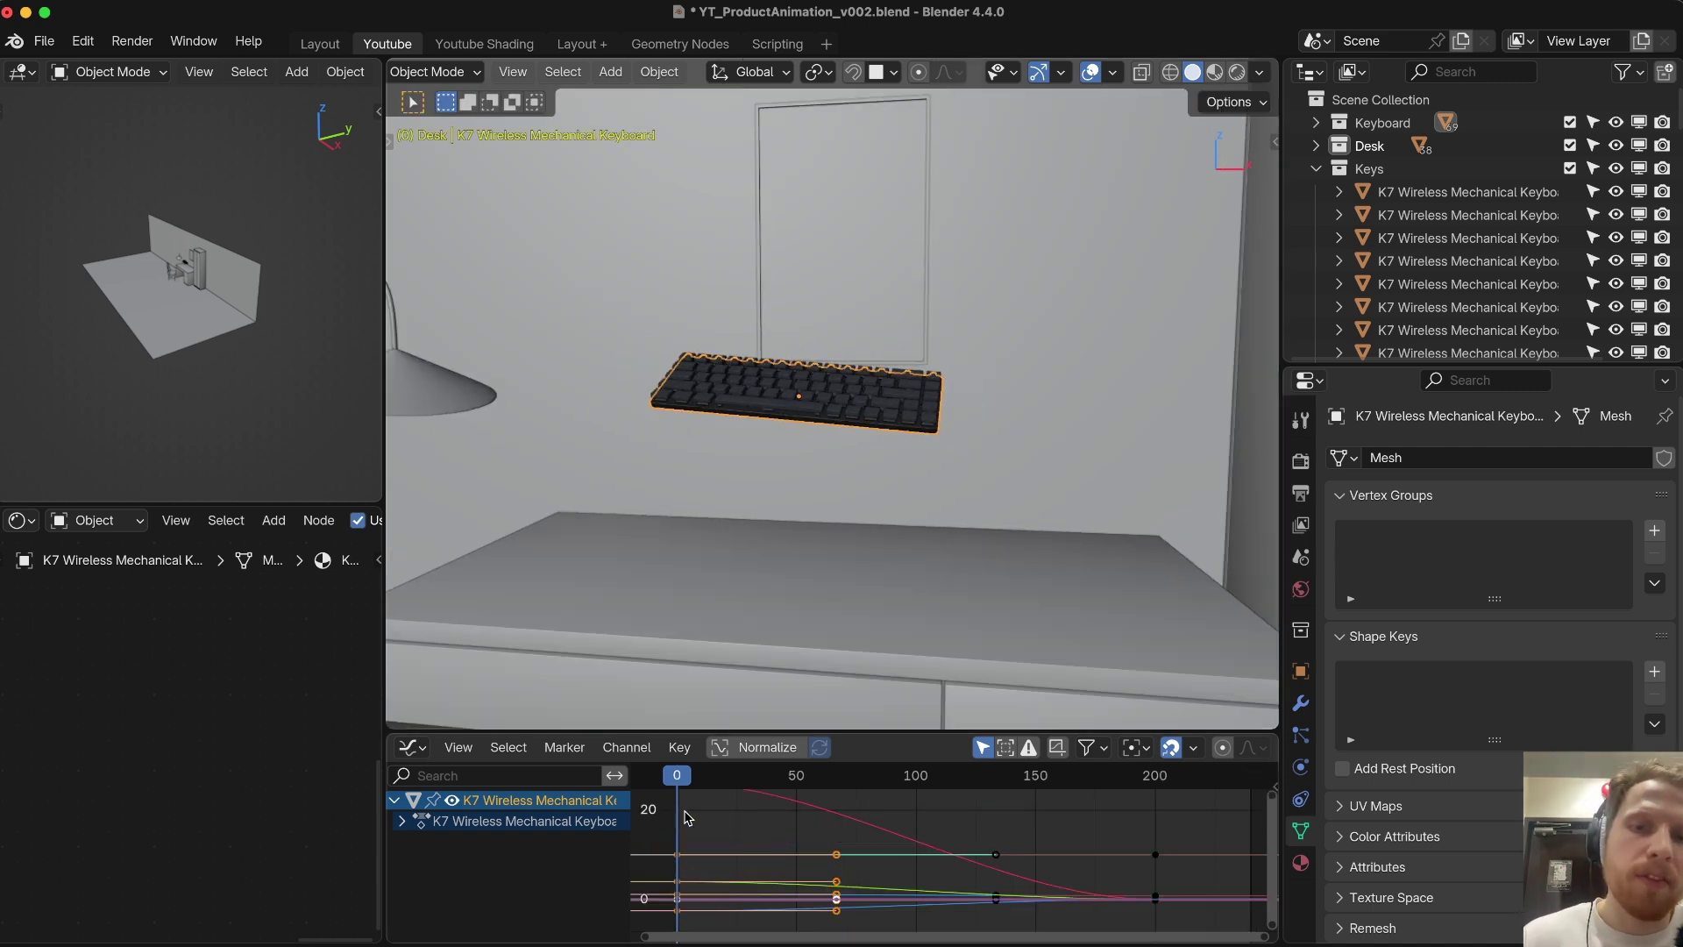
{"action": "key", "text": "space"}
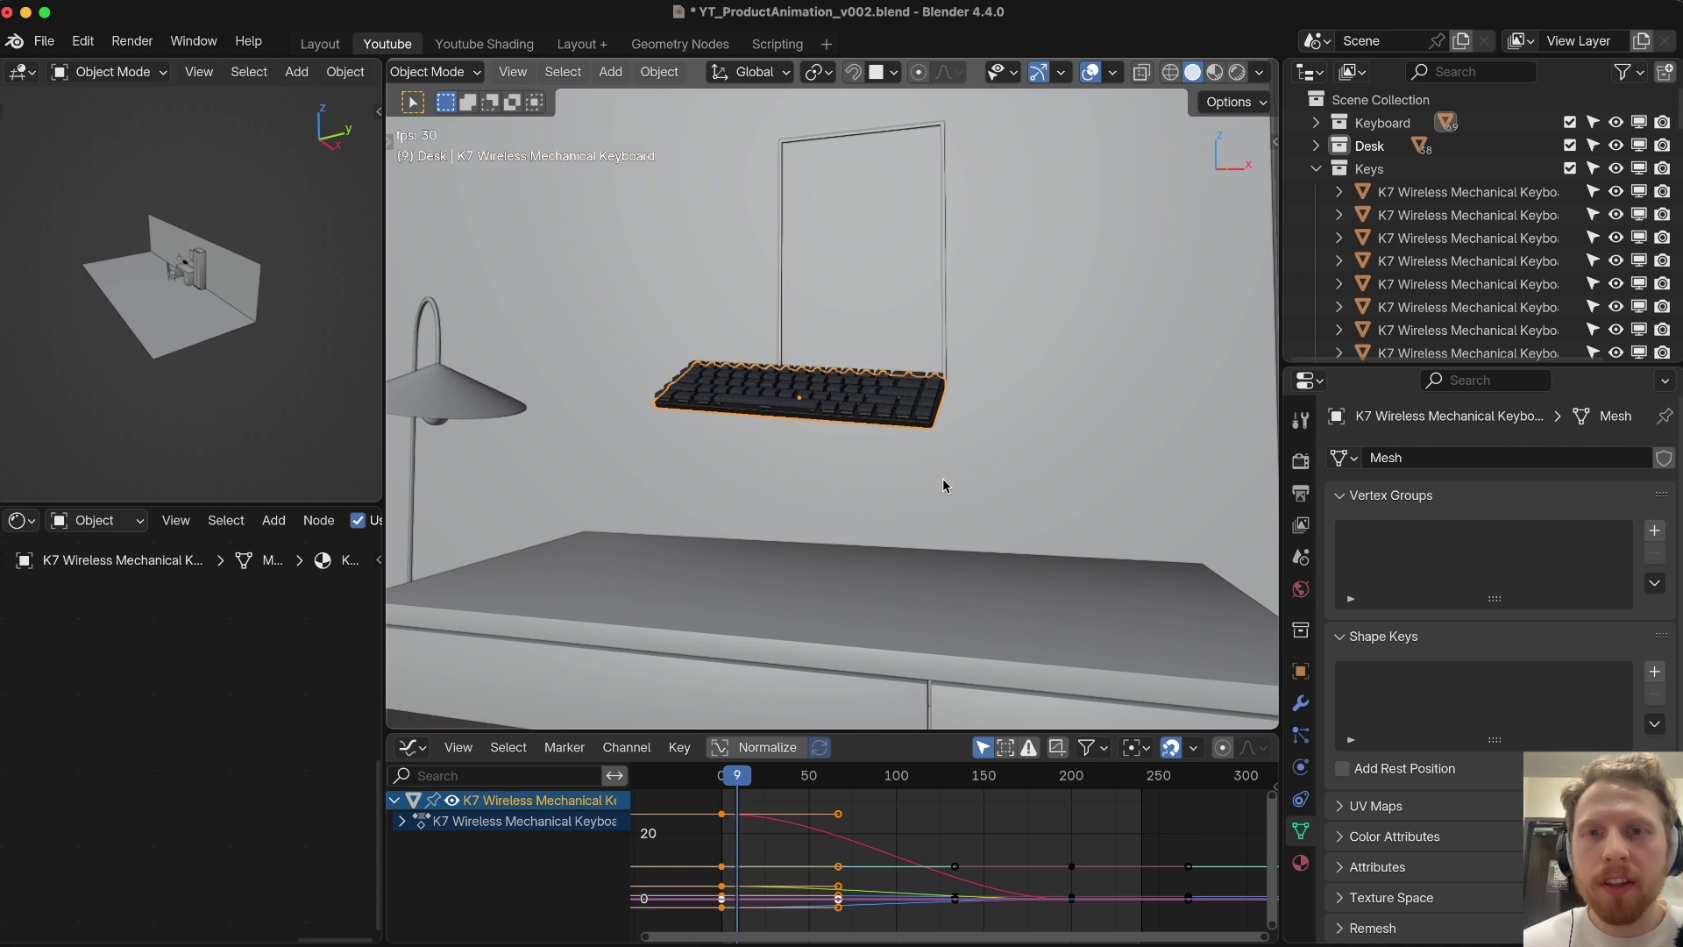
{"action": "left_click_drag", "start_coordinate": [727, 775], "coordinate": [688, 778]}
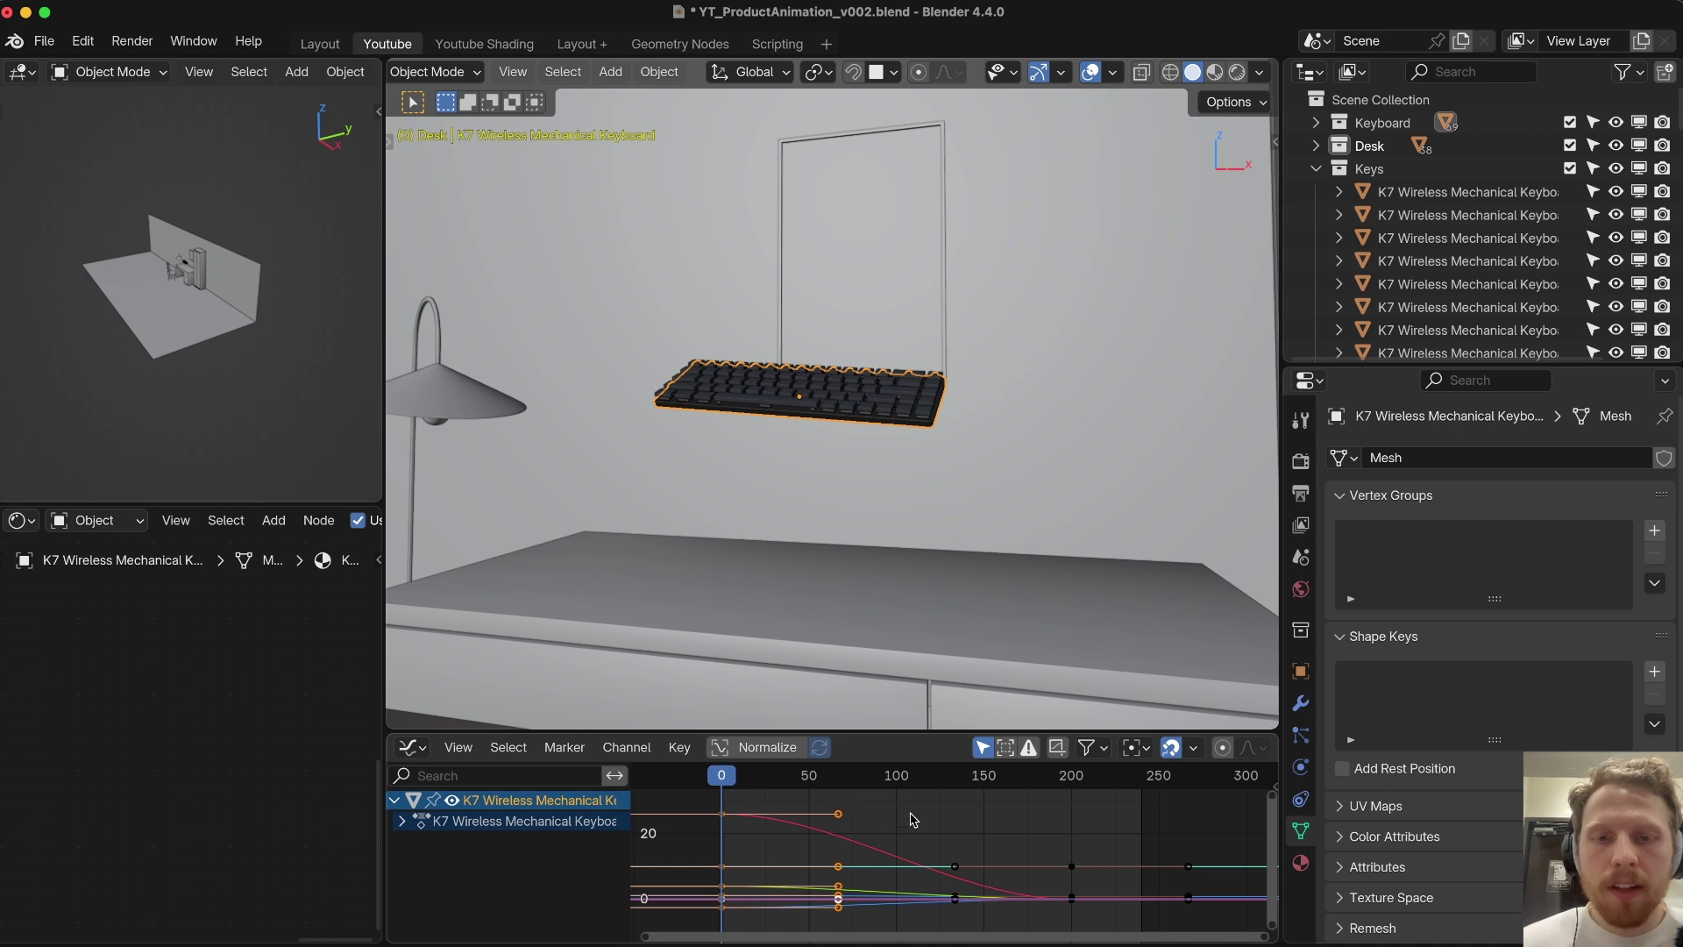
Step: Normalize the keyboard's animation curves in the Graph Editor and compare them with the non-normalized display
{"action": "left_click", "coordinate": [882, 816]}
{"action": "scroll", "coordinate": [812, 820], "scroll_direction": "down", "scroll_amount": 2}
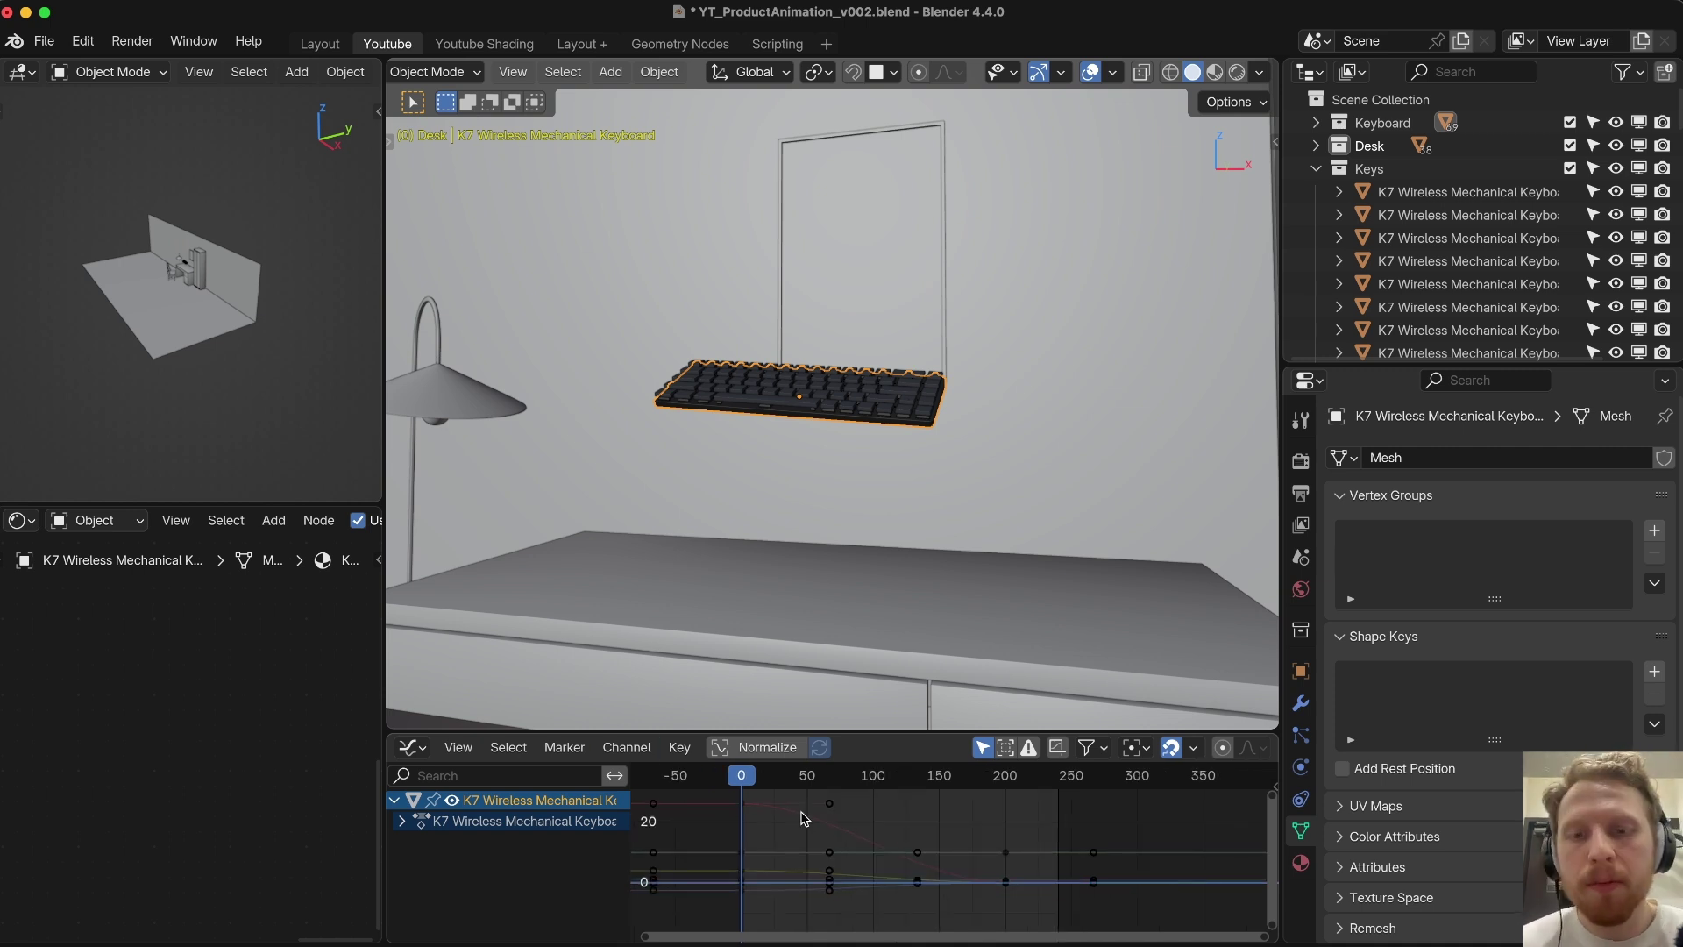
{"action": "left_click", "coordinate": [752, 748]}
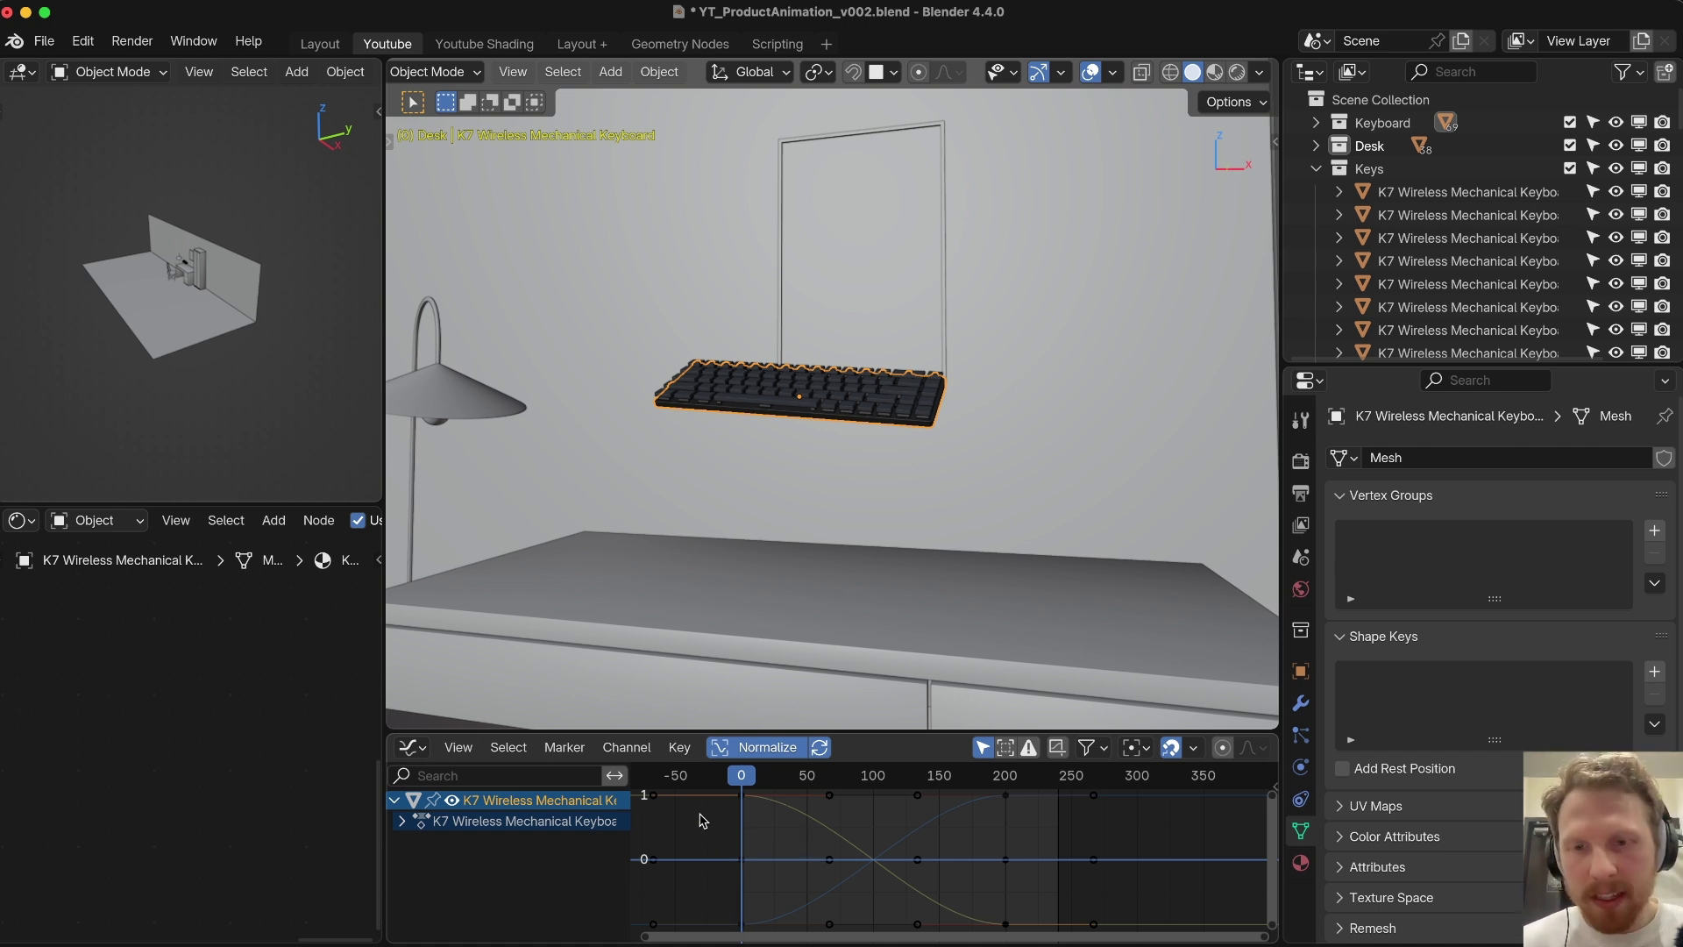
{"action": "middle_click_drag", "start_coordinate": [761, 897], "coordinate": [766, 832], "text": "ctrl"}
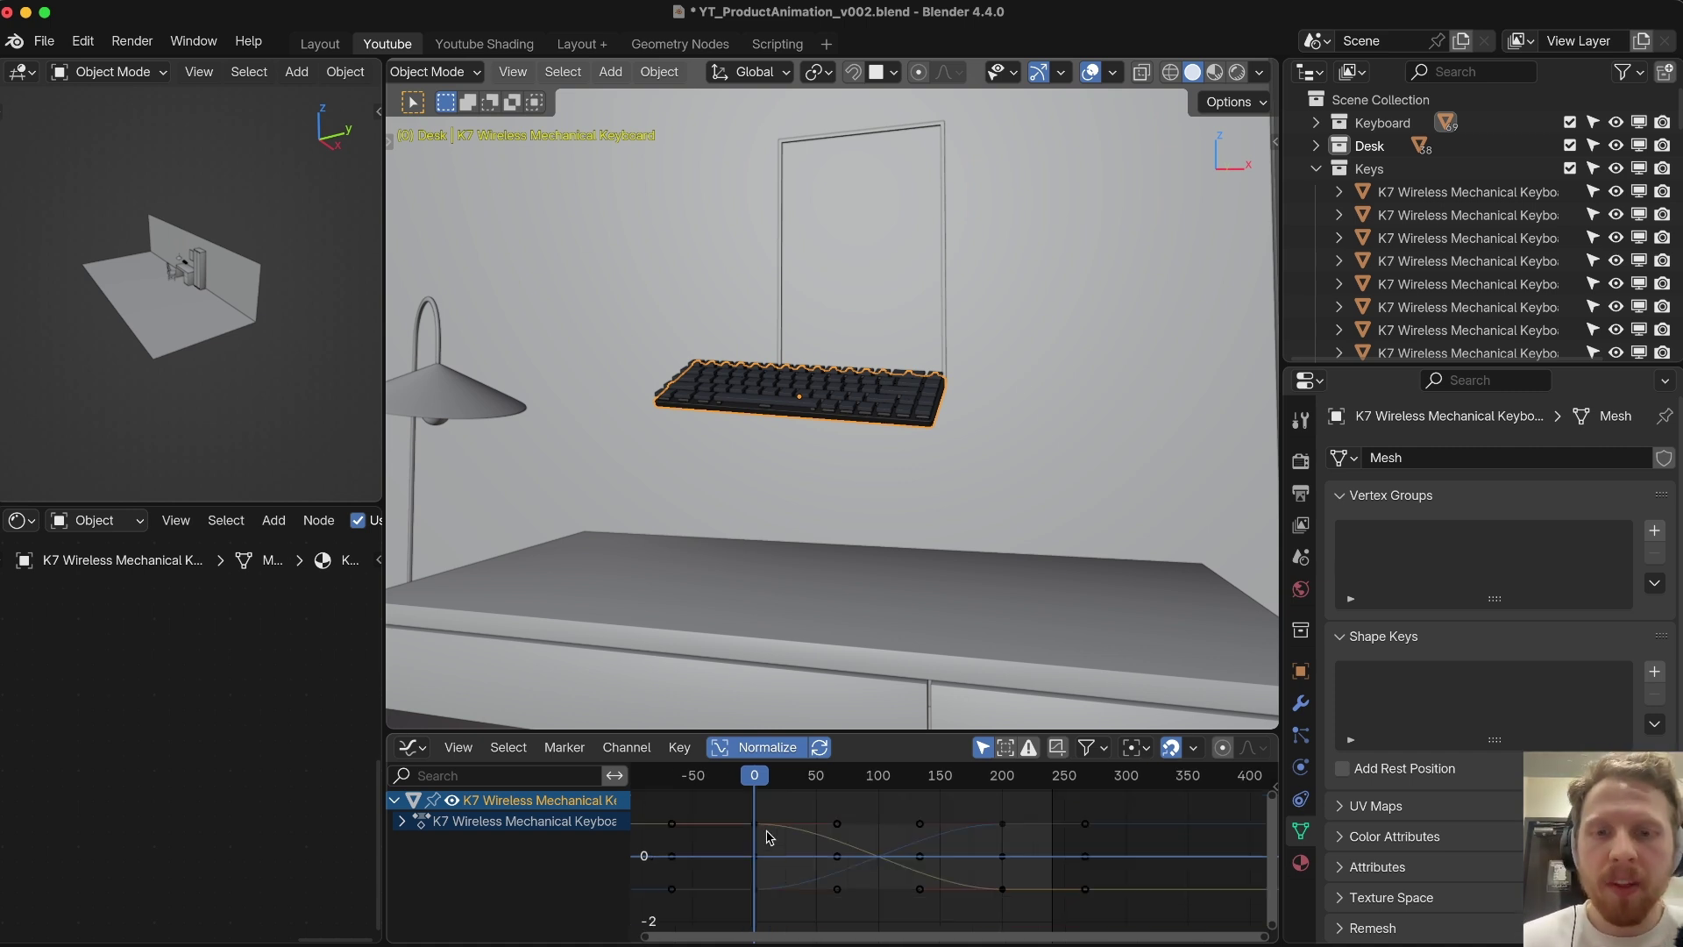
{"action": "left_click_drag", "start_coordinate": [725, 804], "coordinate": [790, 925]}
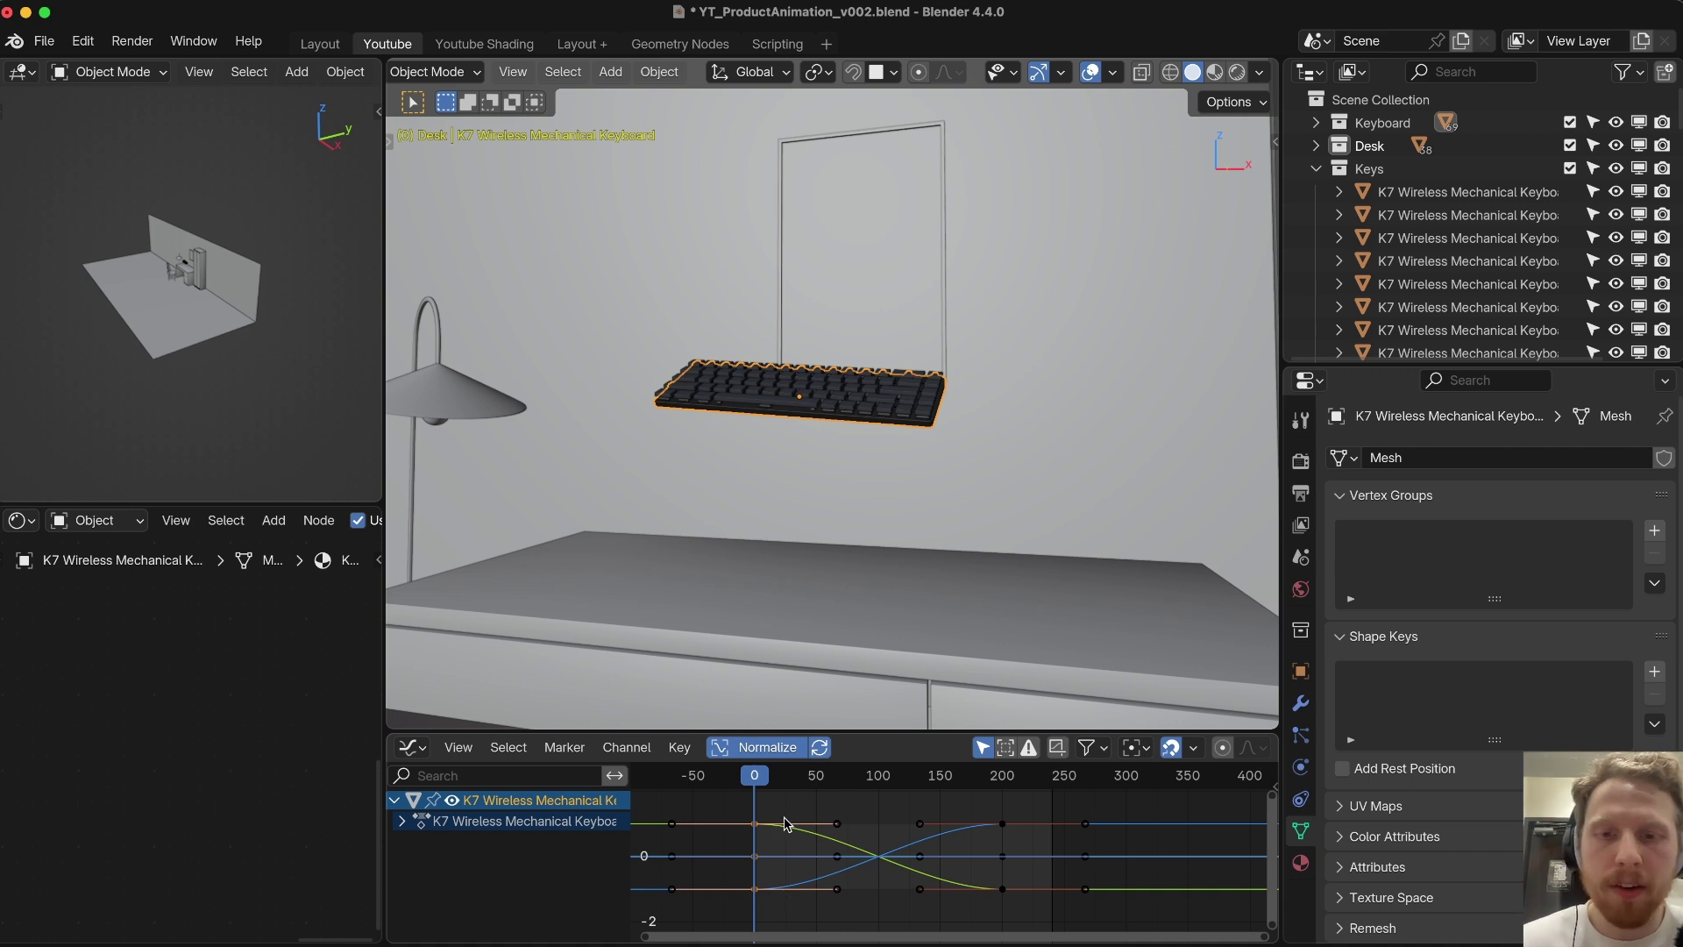
{"action": "left_click", "coordinate": [758, 752]}
{"action": "scroll", "coordinate": [771, 894], "scroll_direction": "down", "scroll_amount": 1}
{"action": "key", "text": "a"}
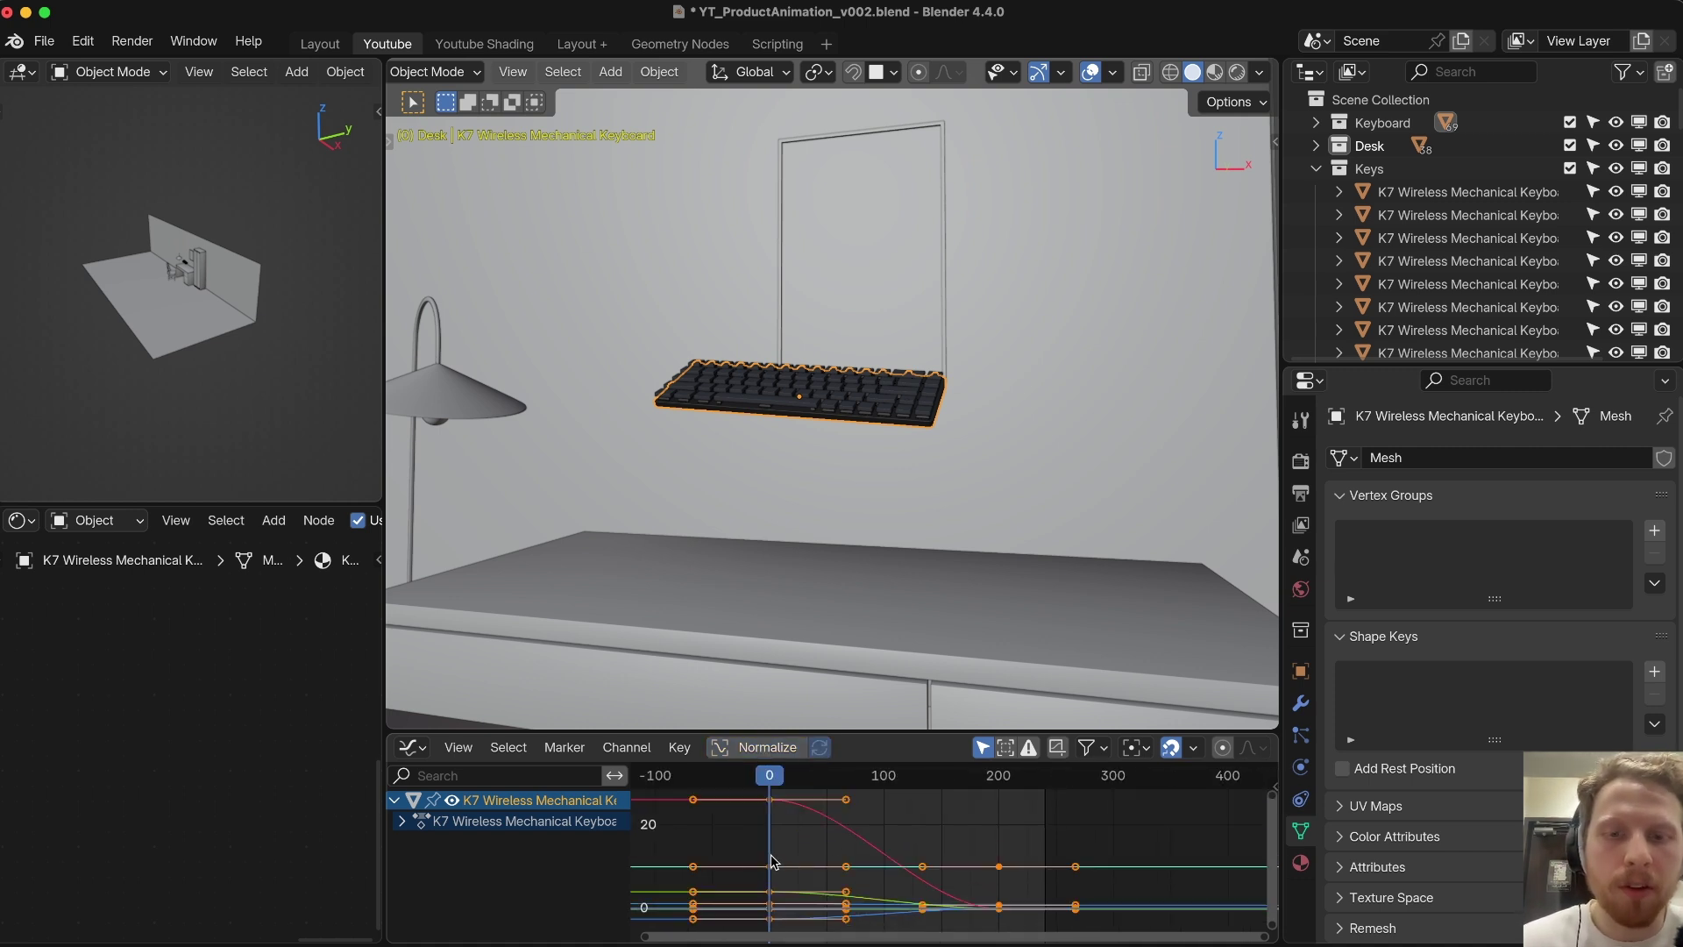
{"action": "left_click", "coordinate": [772, 745]}
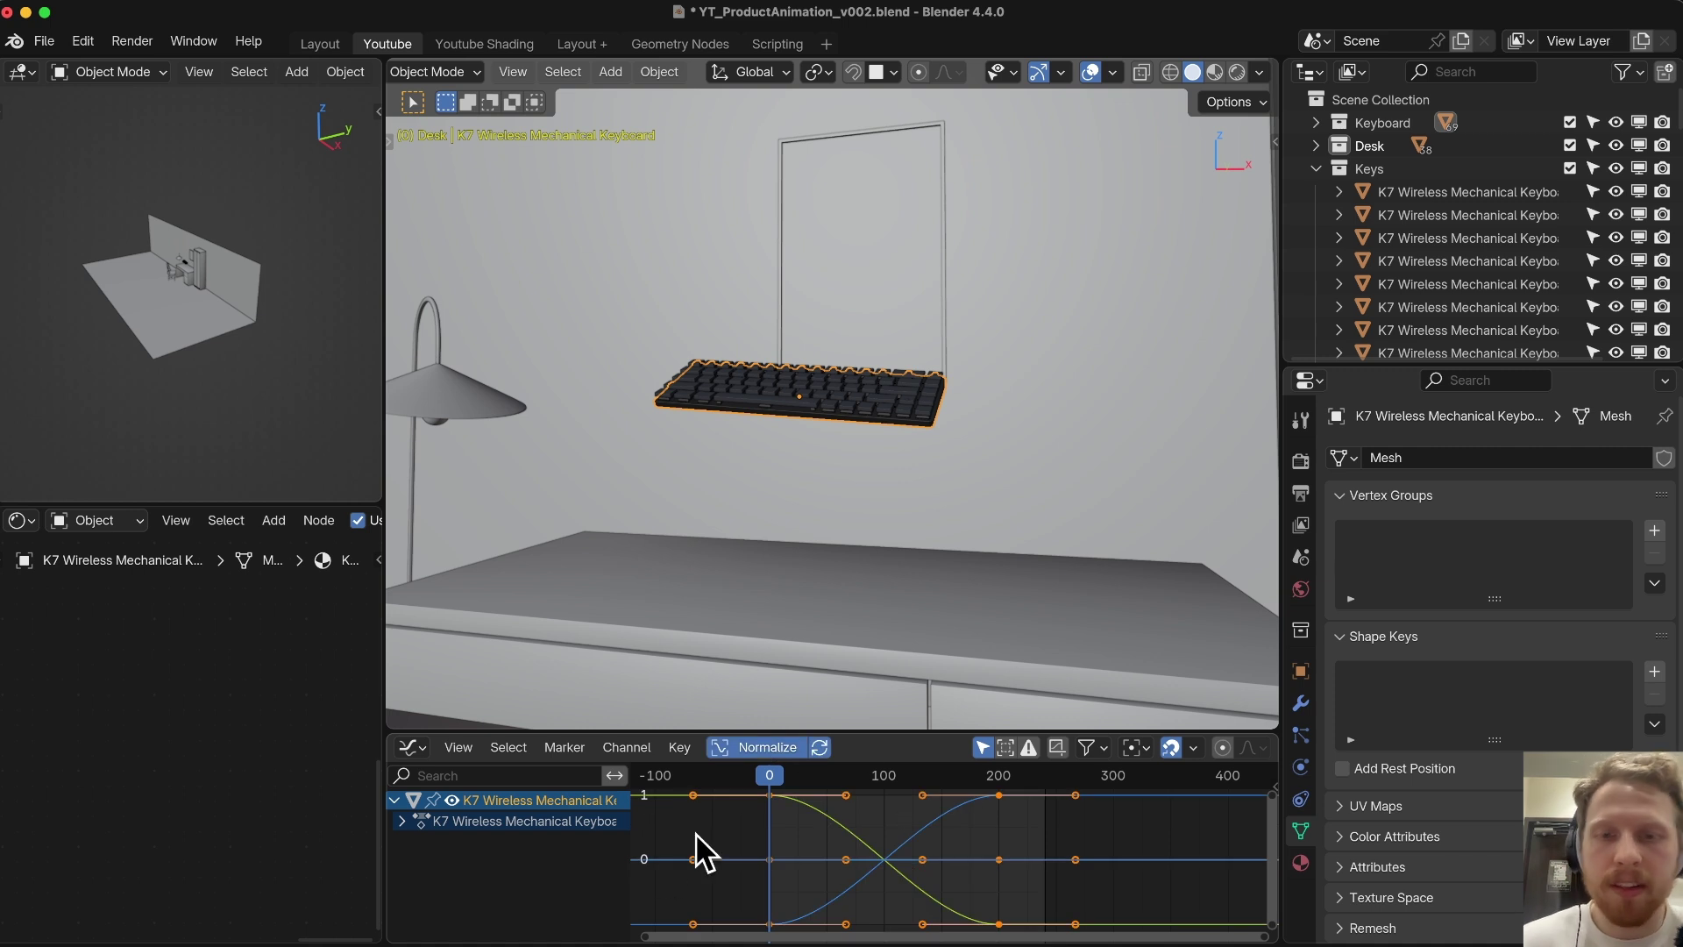
{"action": "scroll", "coordinate": [778, 846], "scroll_direction": "down", "scroll_amount": 1}
{"action": "left_click", "coordinate": [774, 838]}
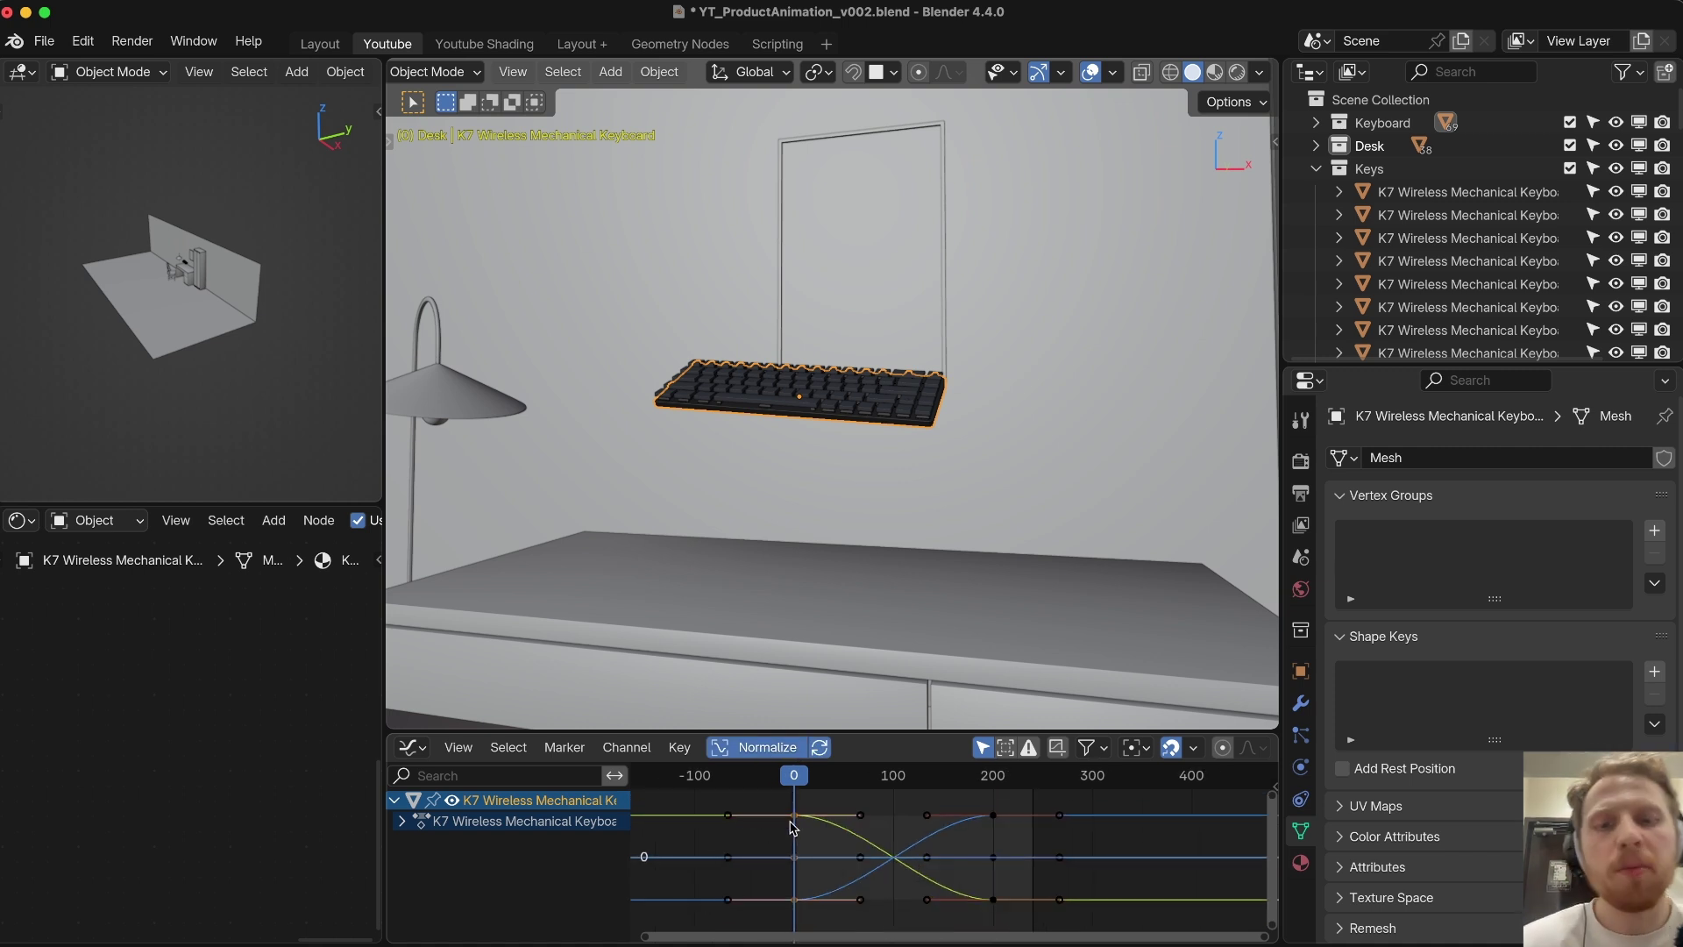
Step: Shrink the handles of all keyboard keyframes at frame 0 by scaling along X for an abrupt start, and preview it
{"action": "left_click_drag", "start_coordinate": [755, 806], "coordinate": [824, 918]}
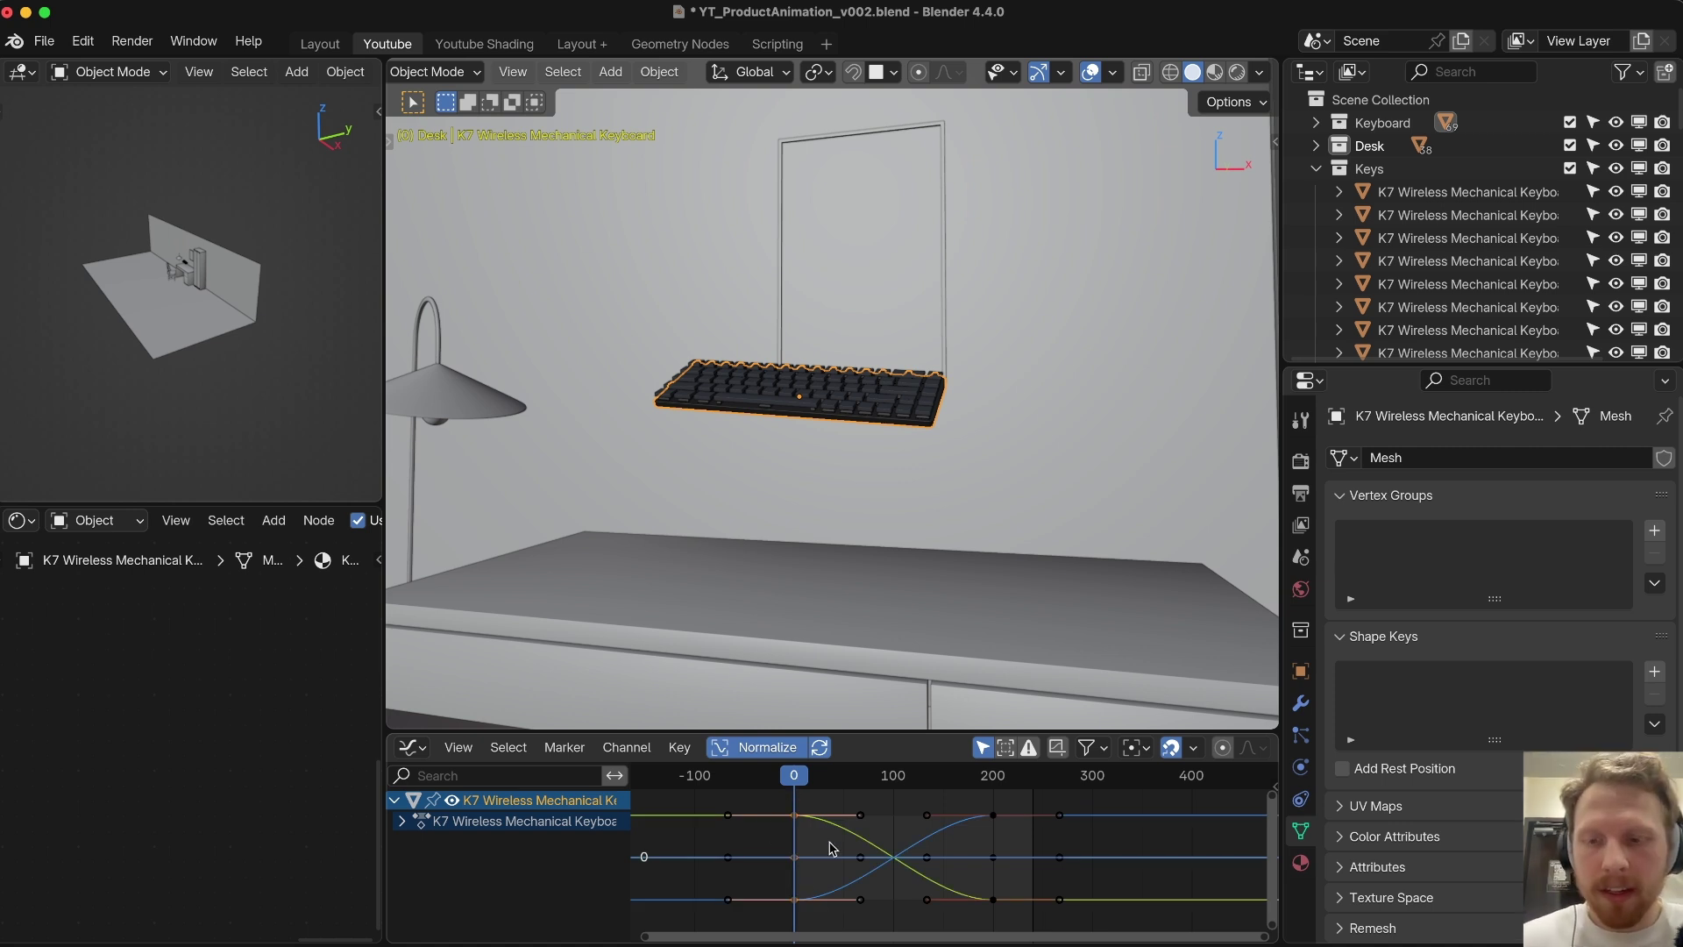
{"action": "key", "text": "s"}
{"action": "key", "text": "x"}
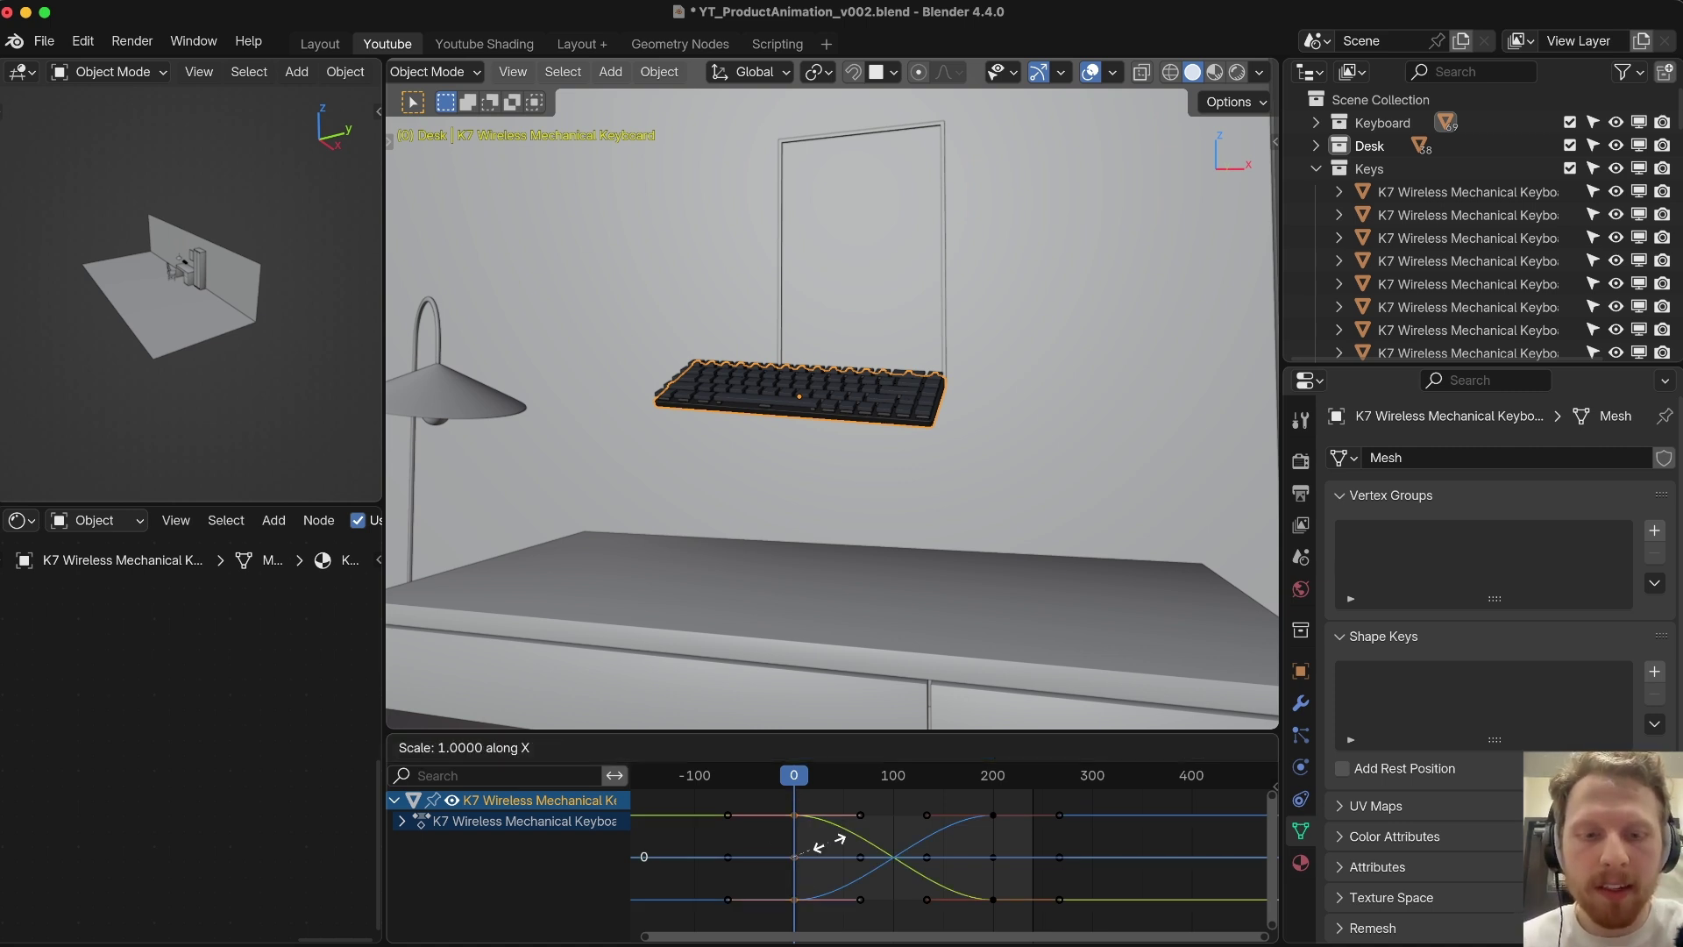
{"action": "left_click", "coordinate": [800, 850]}
{"action": "key", "text": "space"}
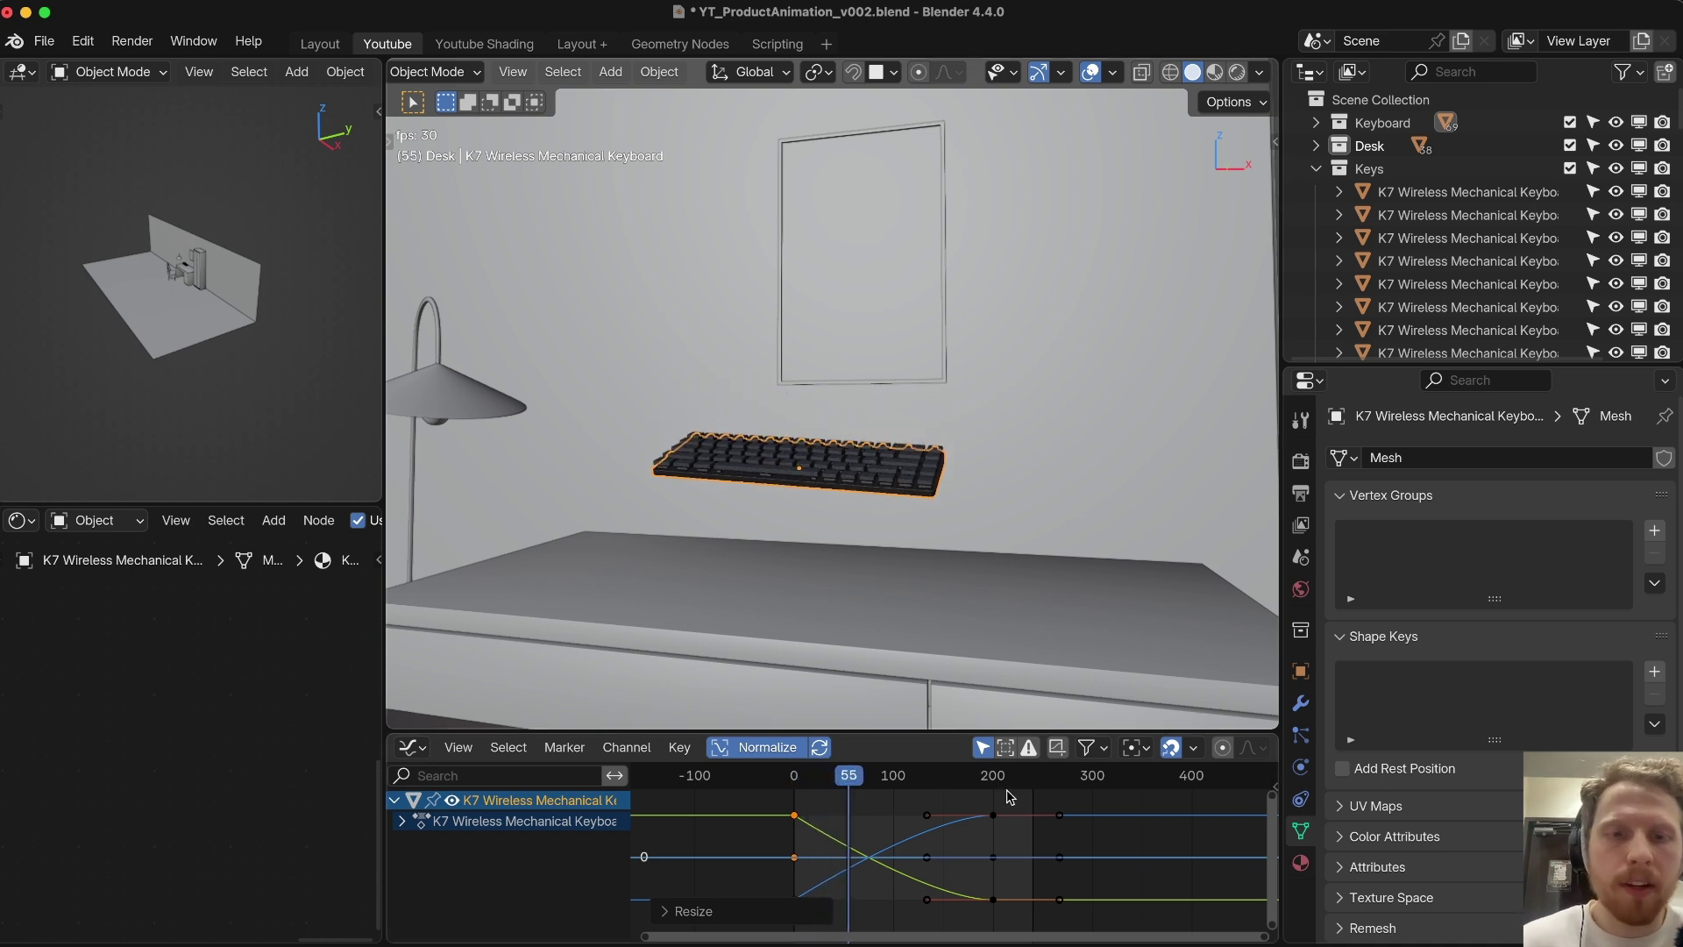
{"action": "key", "text": "Escape"}
Step: Lengthen the handles of all keyboard keyframes at frame 200 by scaling along X for a softer landing, and preview it
{"action": "left_click_drag", "start_coordinate": [974, 798], "coordinate": [1021, 919]}
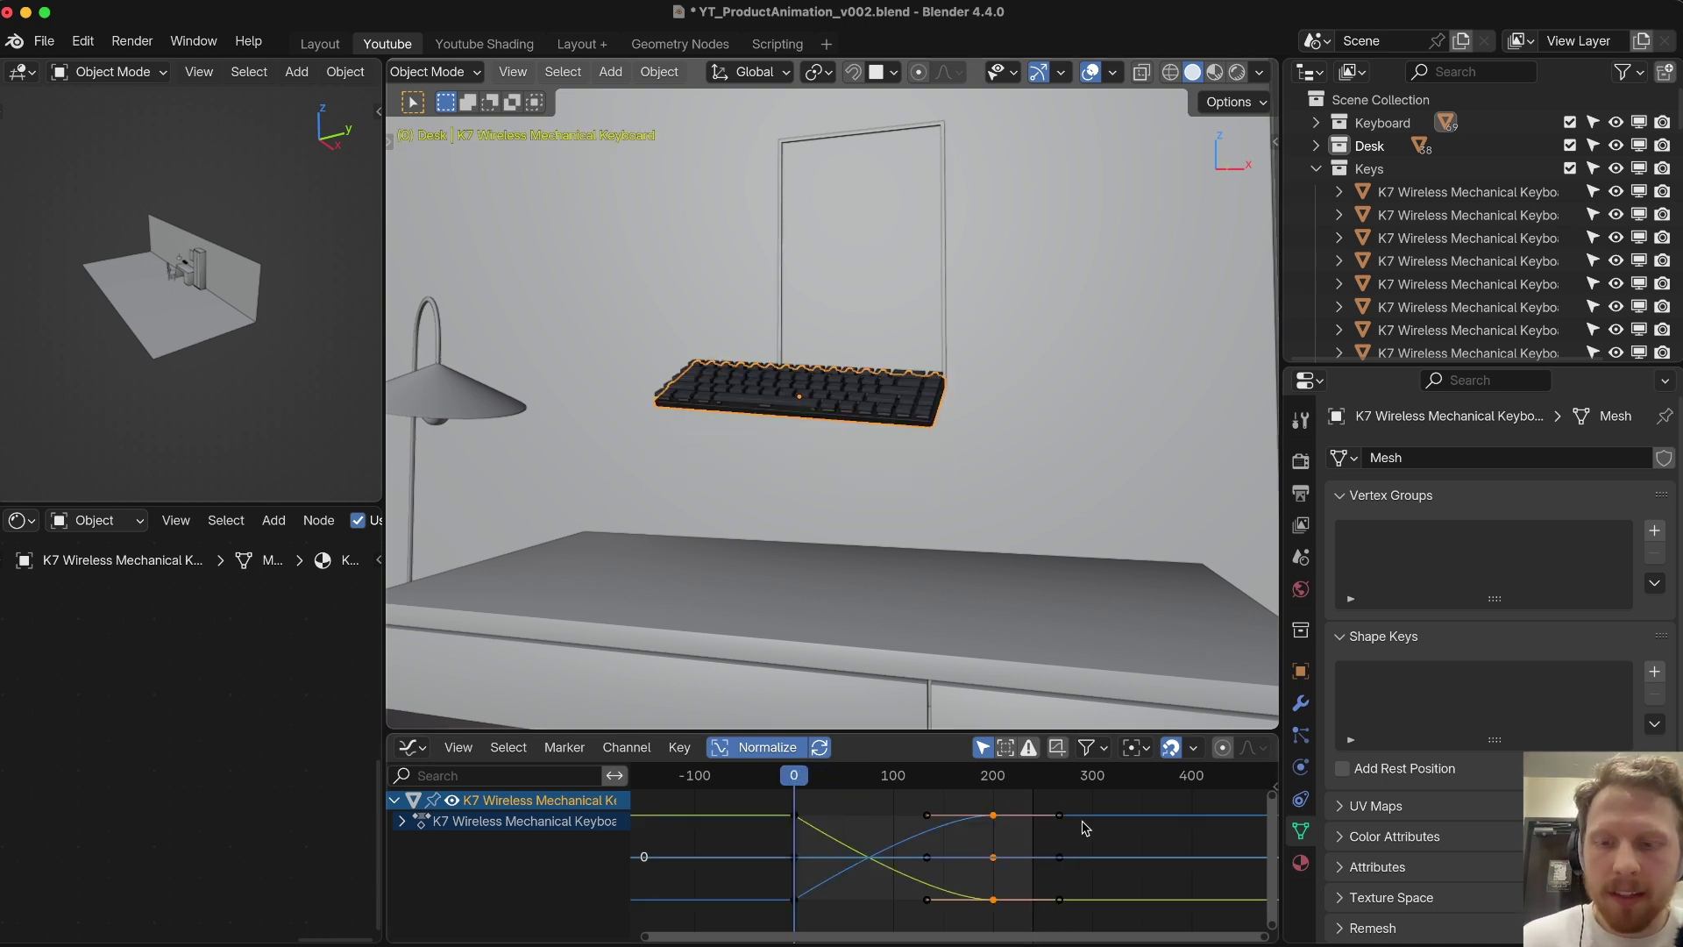
{"action": "key", "text": "s"}
{"action": "key", "text": "x"}
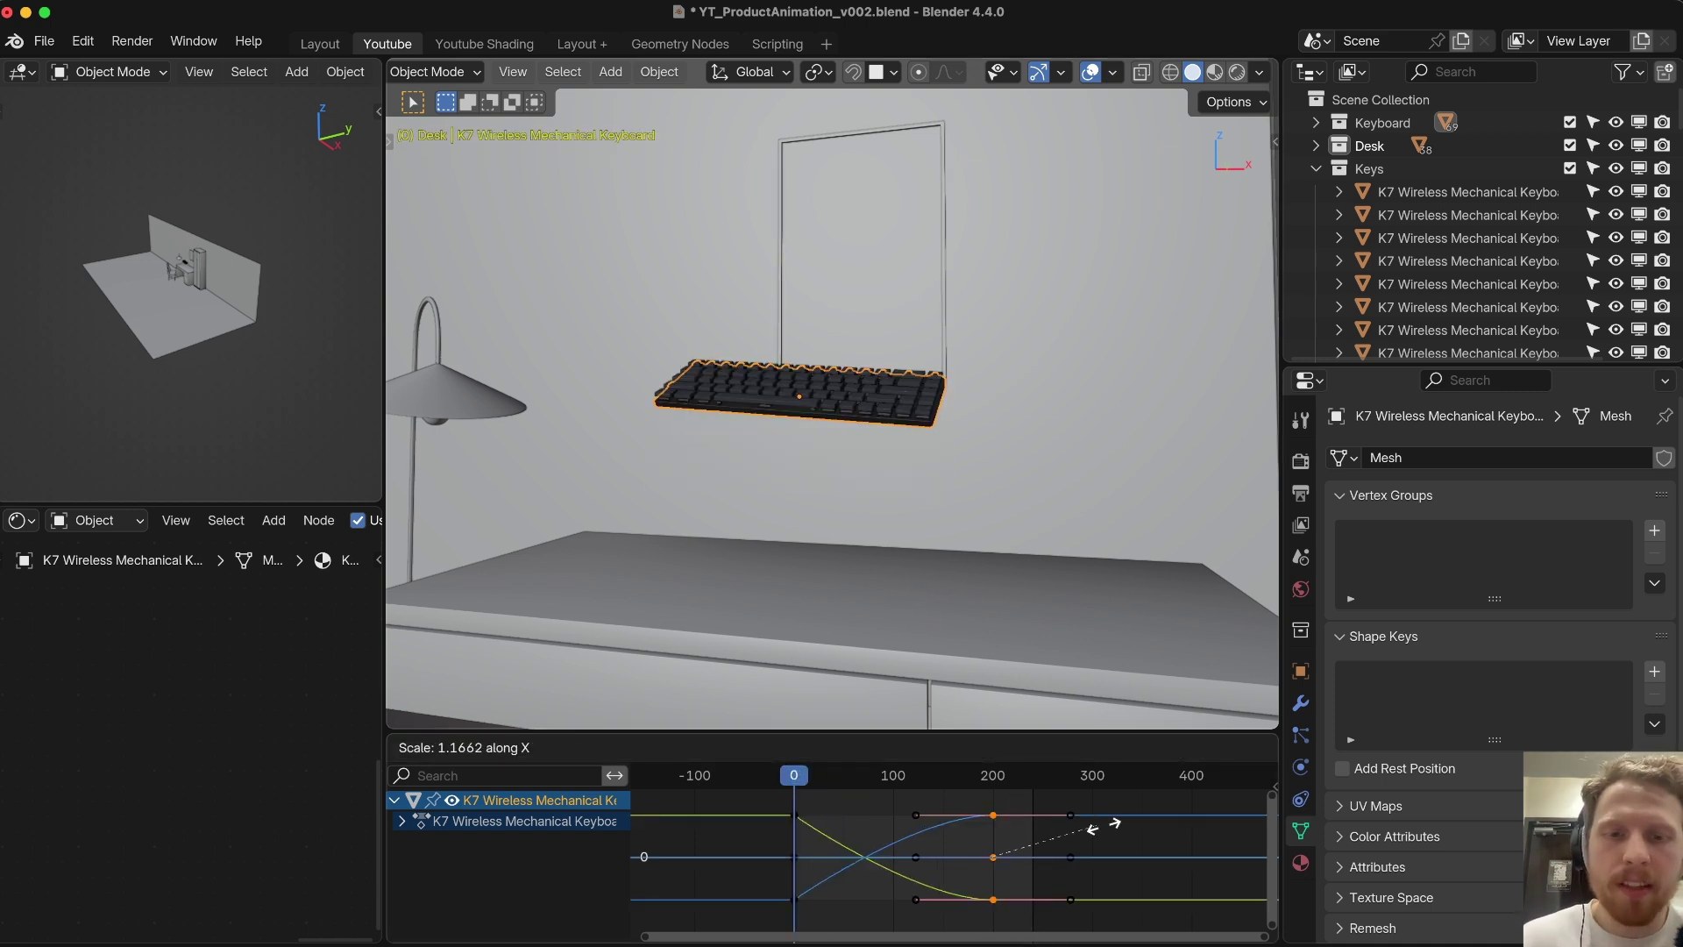
{"action": "left_click", "coordinate": [1137, 824]}
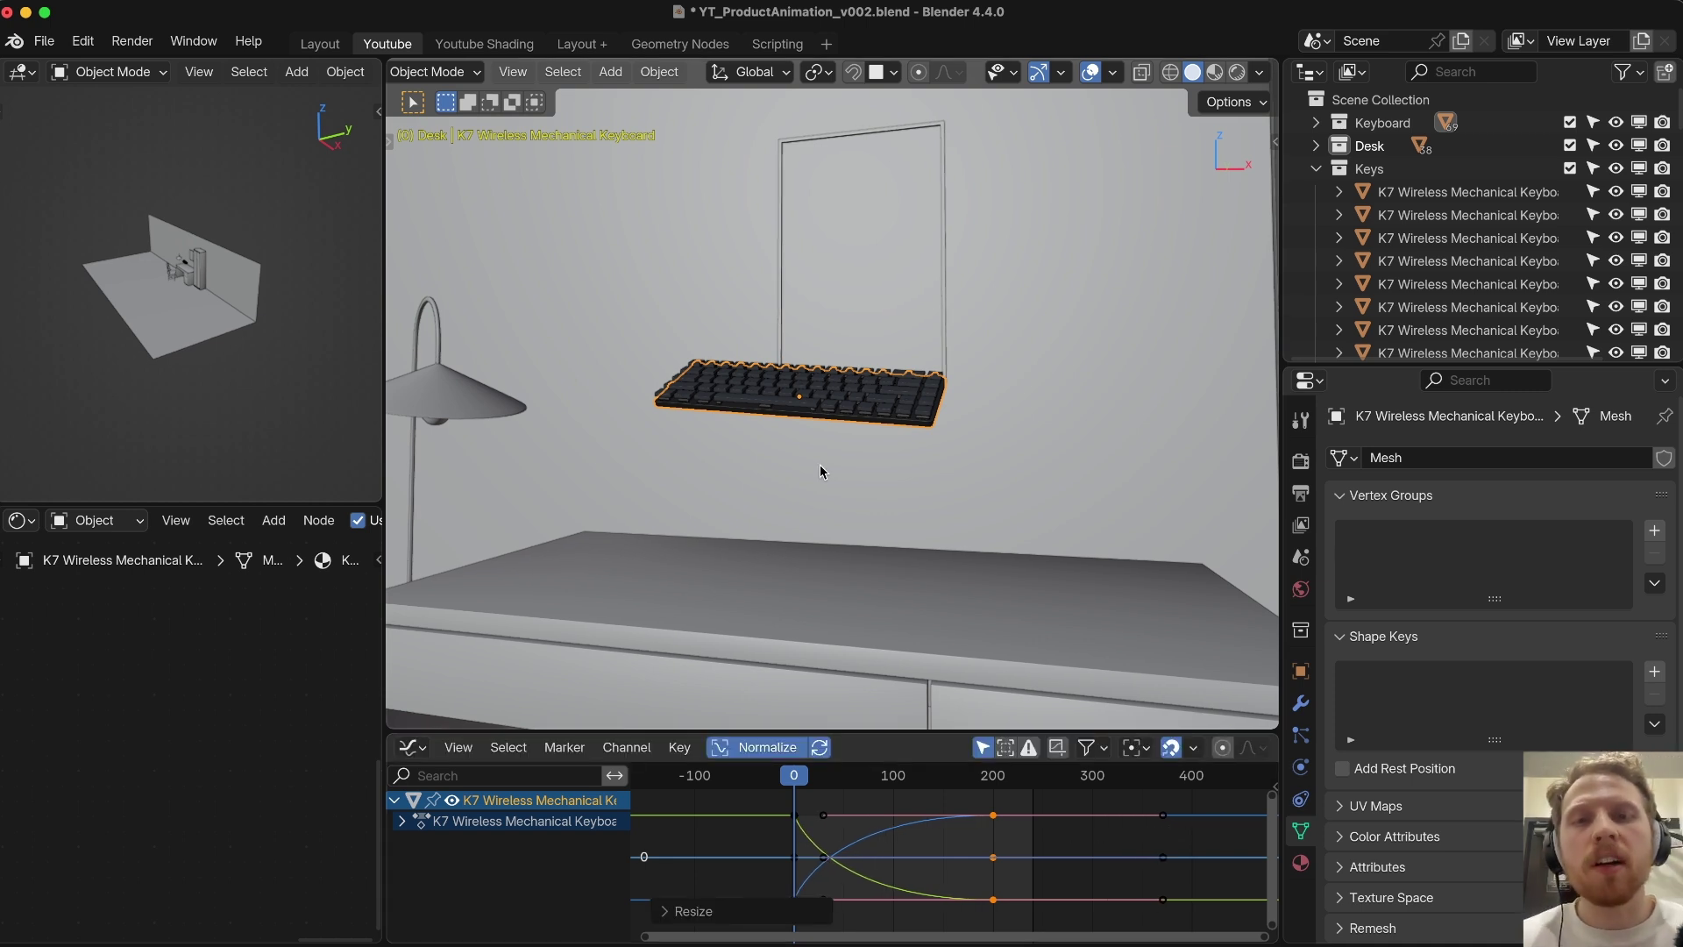
{"action": "key", "text": "space"}
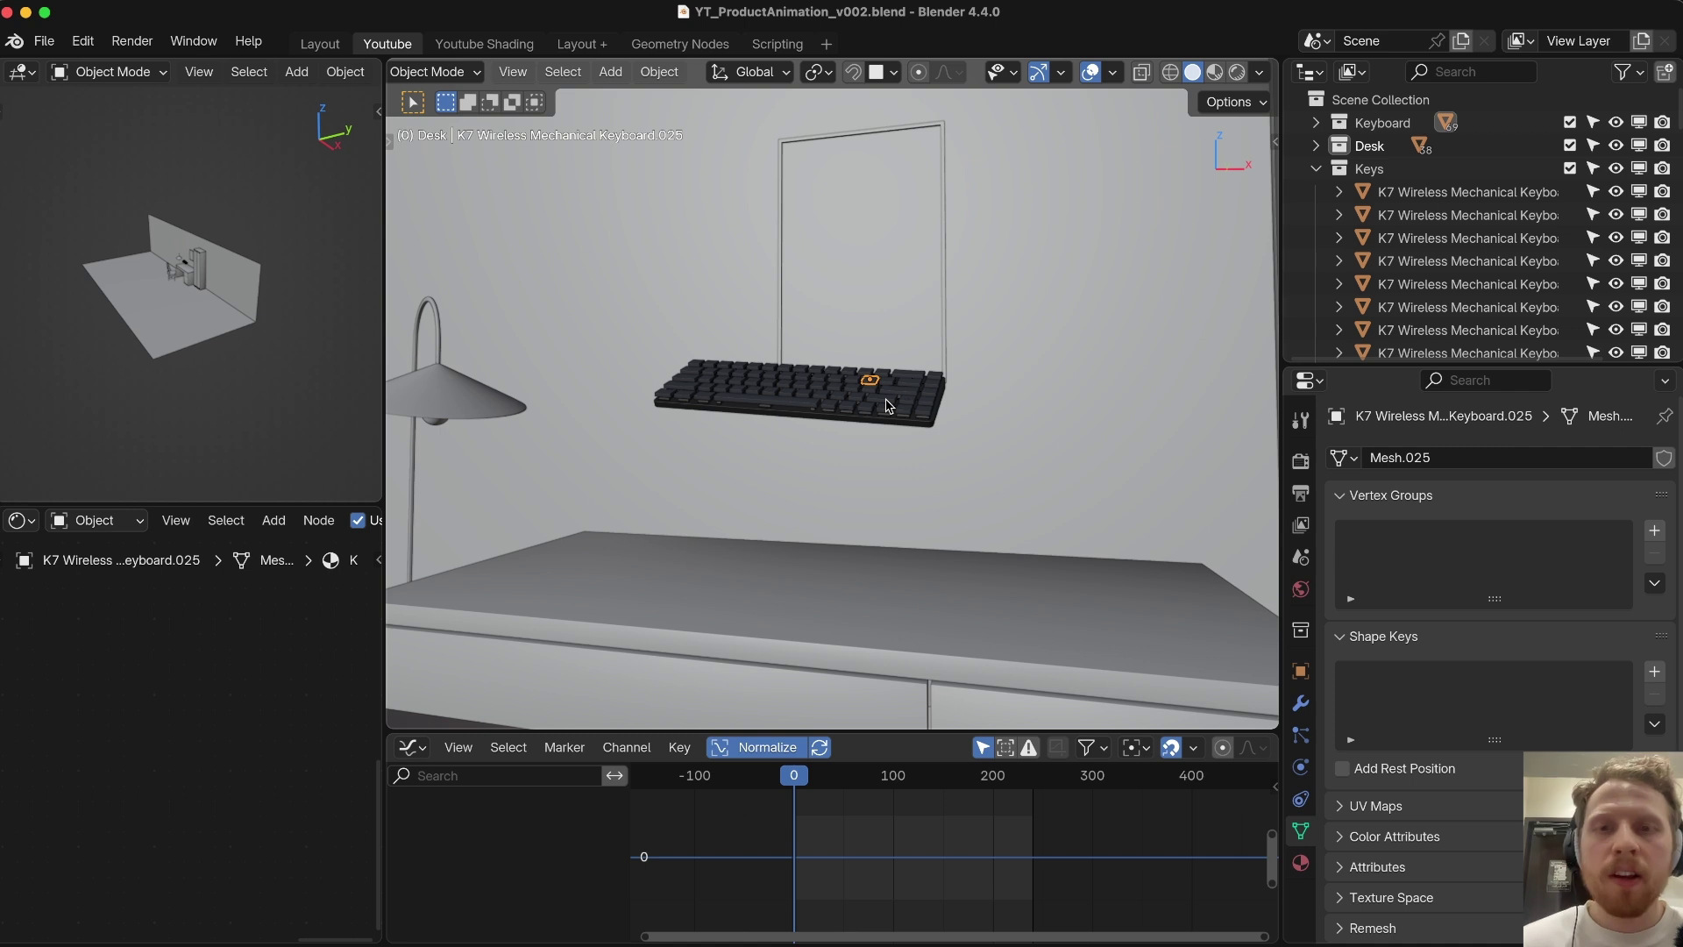
Step: Select all objects in the Keys collection and keyframe their seated positions at frame 140
{"action": "right_click", "coordinate": [1386, 172]}
{"action": "left_click", "coordinate": [1259, 260]}
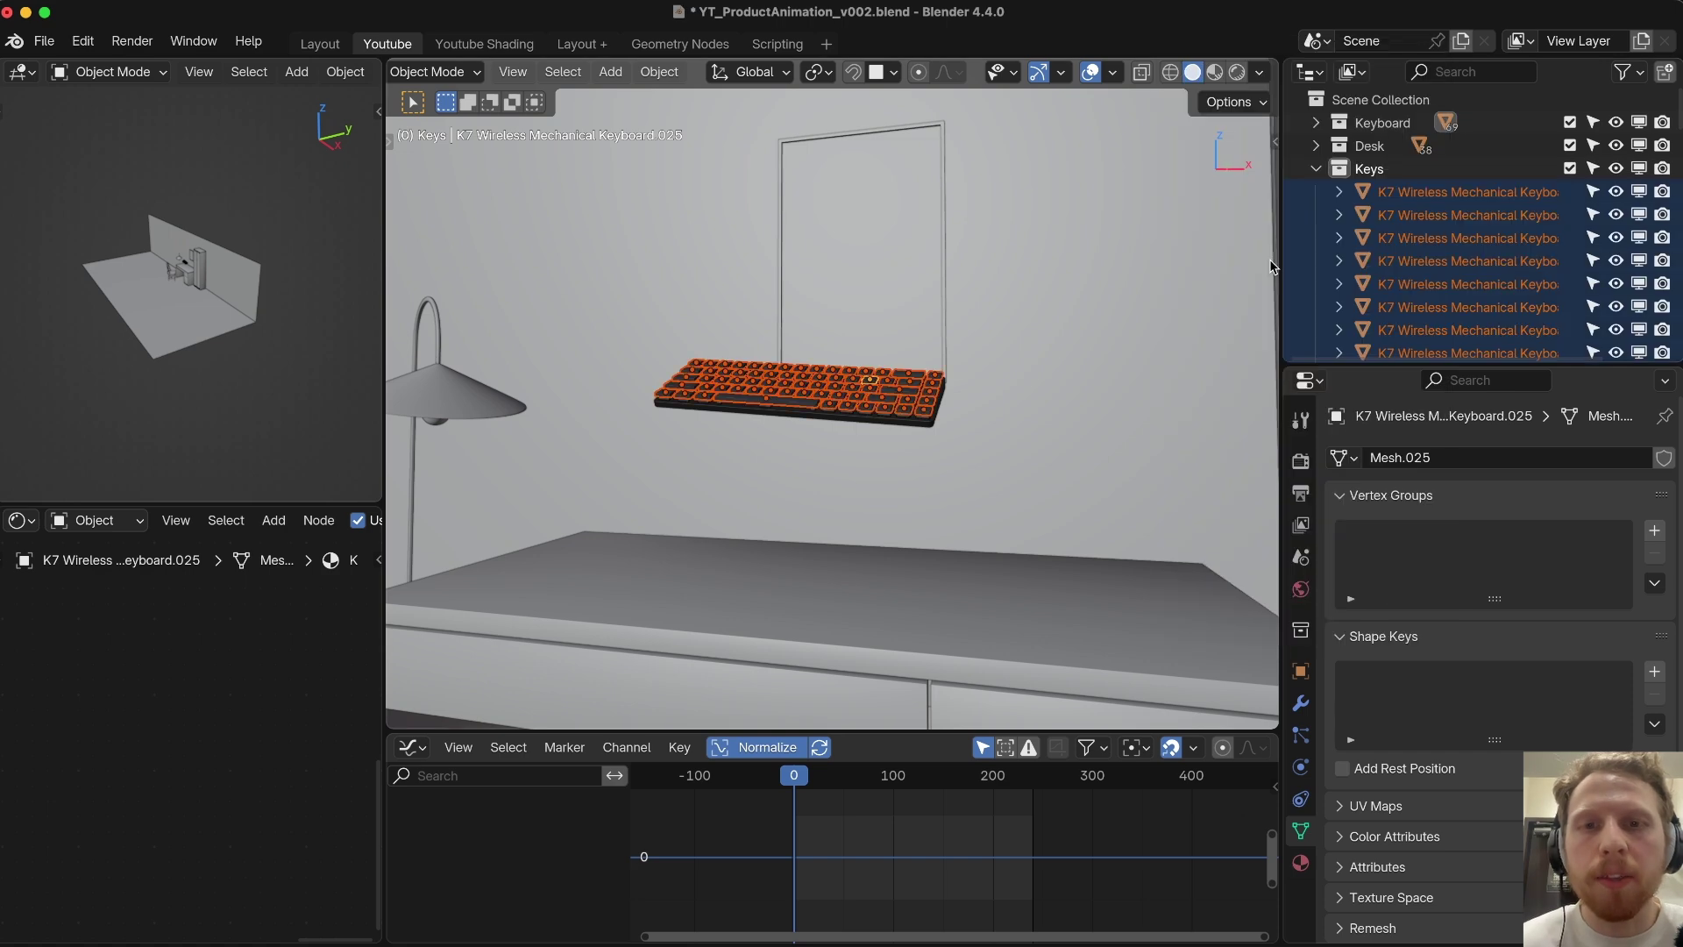
{"action": "scroll", "coordinate": [831, 287], "scroll_direction": "up", "scroll_amount": 3}
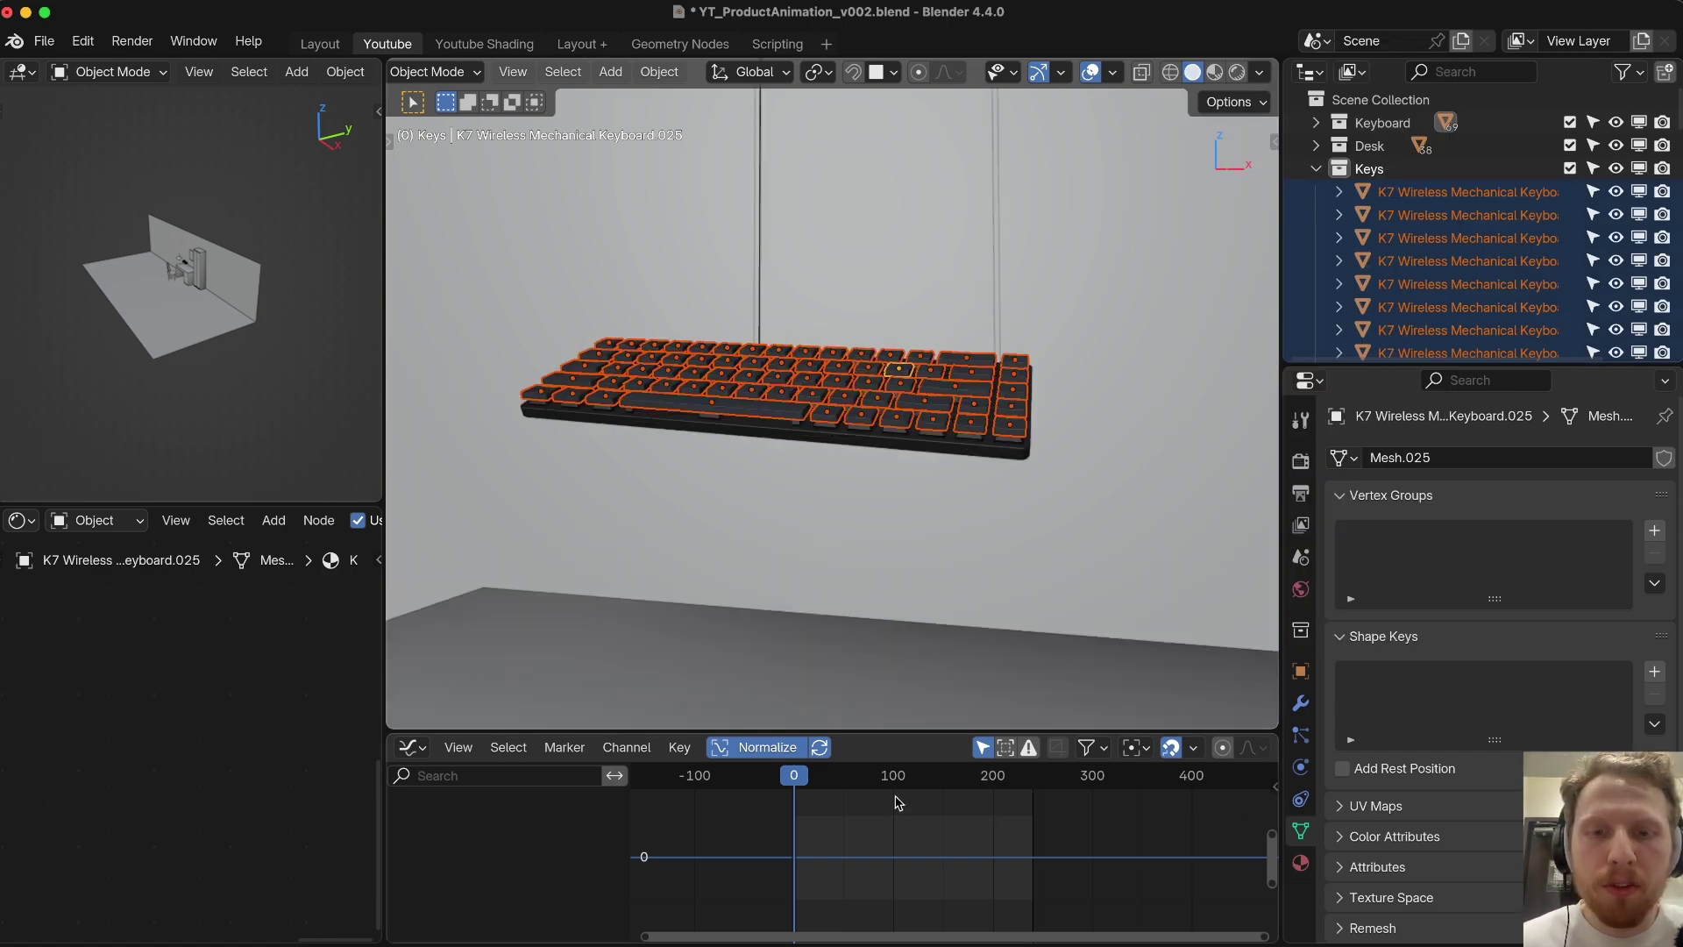
{"action": "left_click_drag", "start_coordinate": [921, 780], "coordinate": [935, 793]}
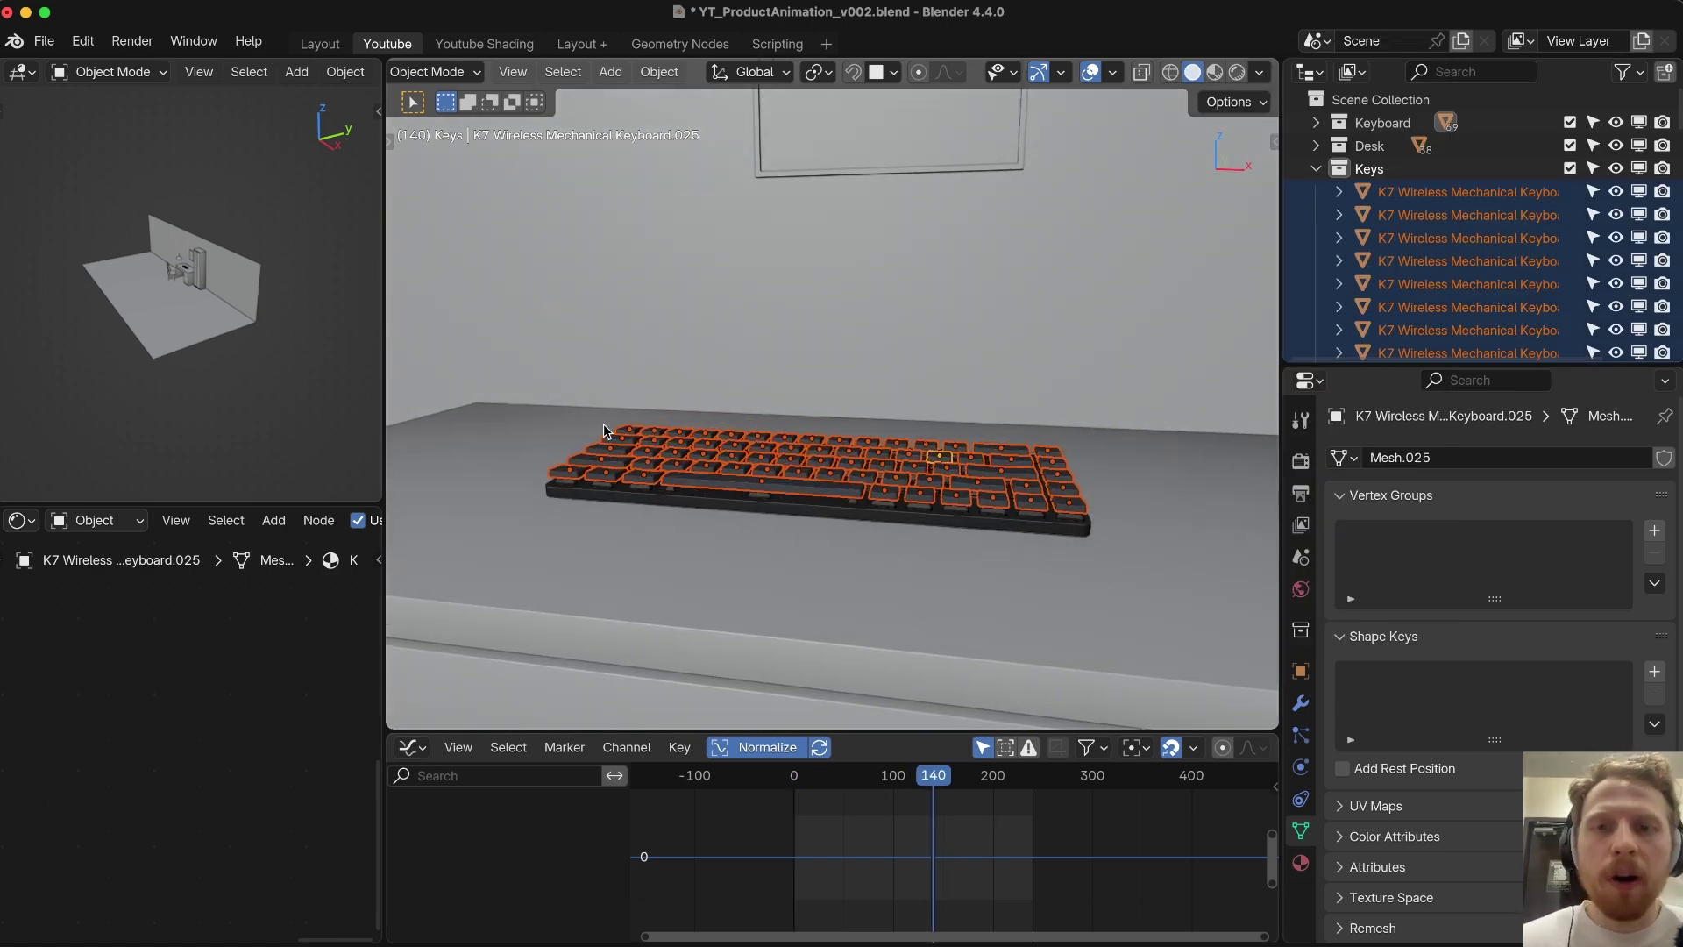
{"action": "middle_click_drag", "start_coordinate": [984, 360], "coordinate": [972, 372]}
{"action": "key", "text": "i"}
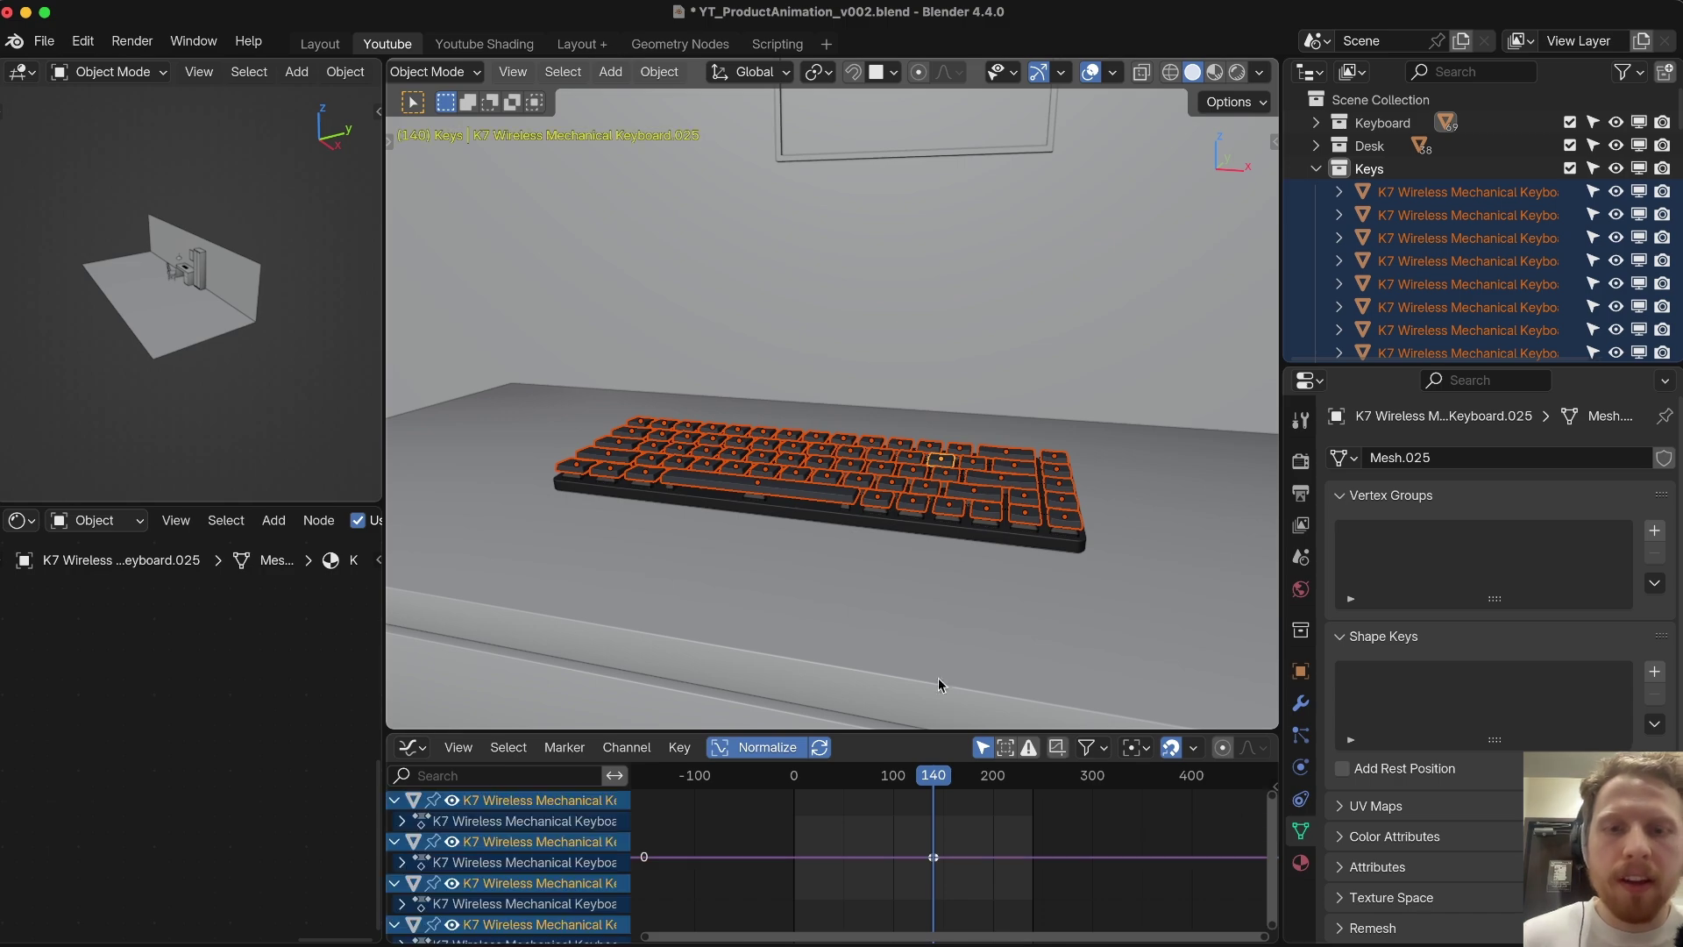
Step: At frame 0, set the transform pivot point to Individual Origins and check it with a cancelled trackball rotation of all keycaps
{"action": "left_click", "coordinate": [798, 783]}
{"action": "middle_click_drag", "start_coordinate": [825, 344], "coordinate": [760, 290]}
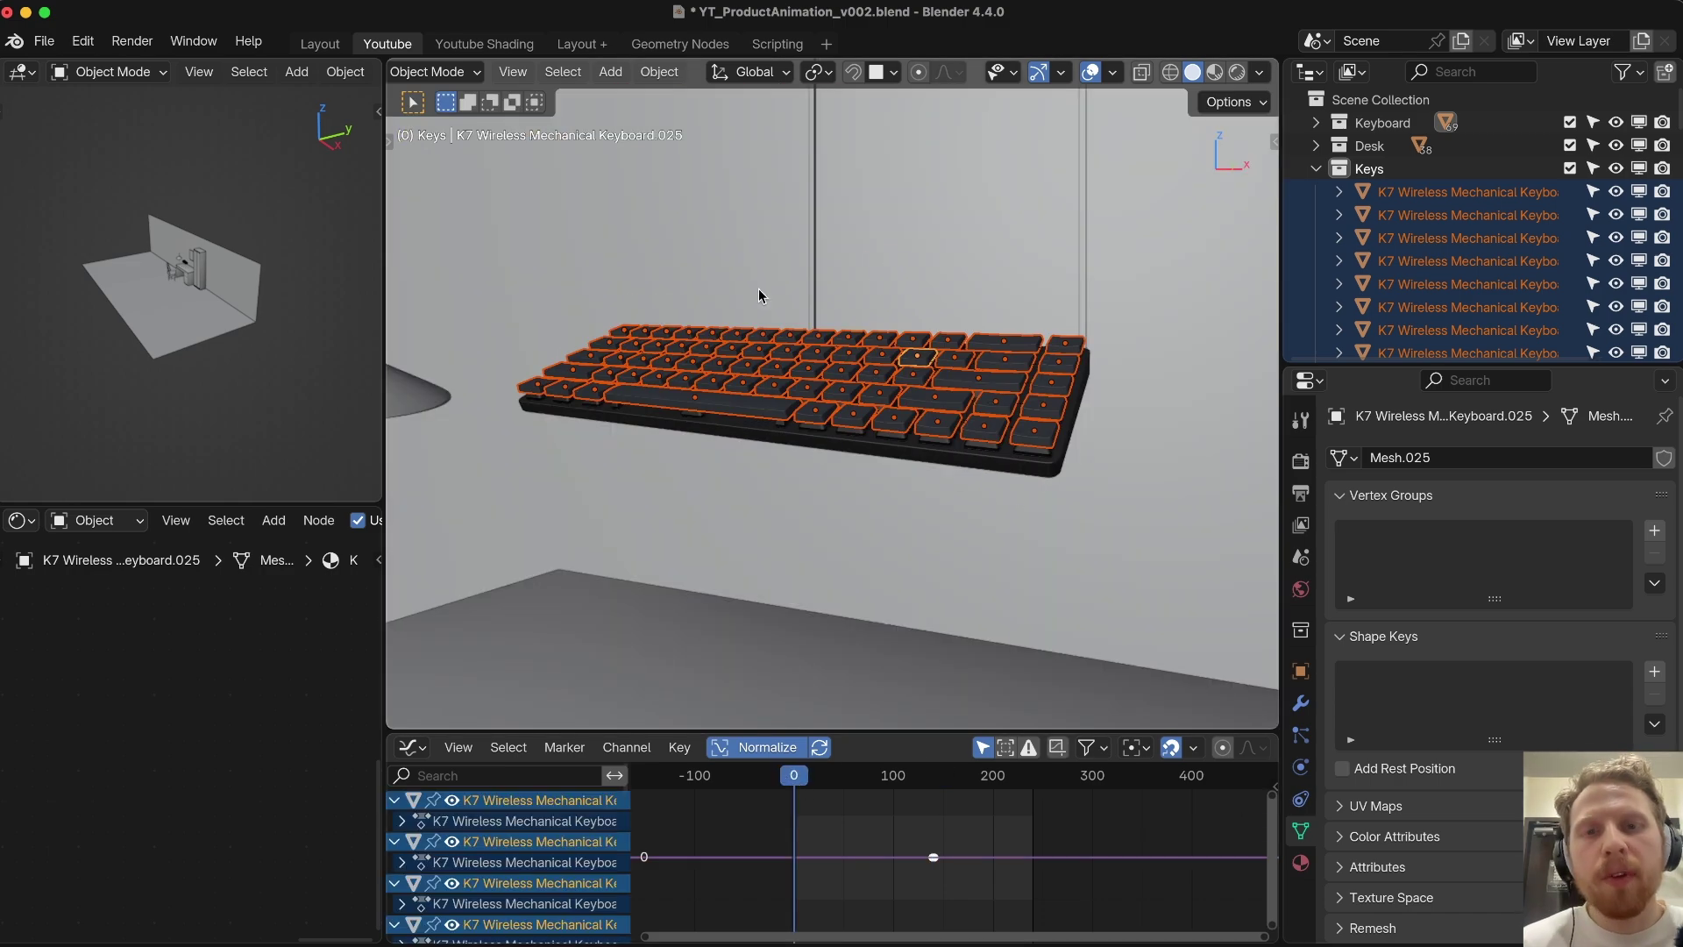
{"action": "key", "text": "space"}
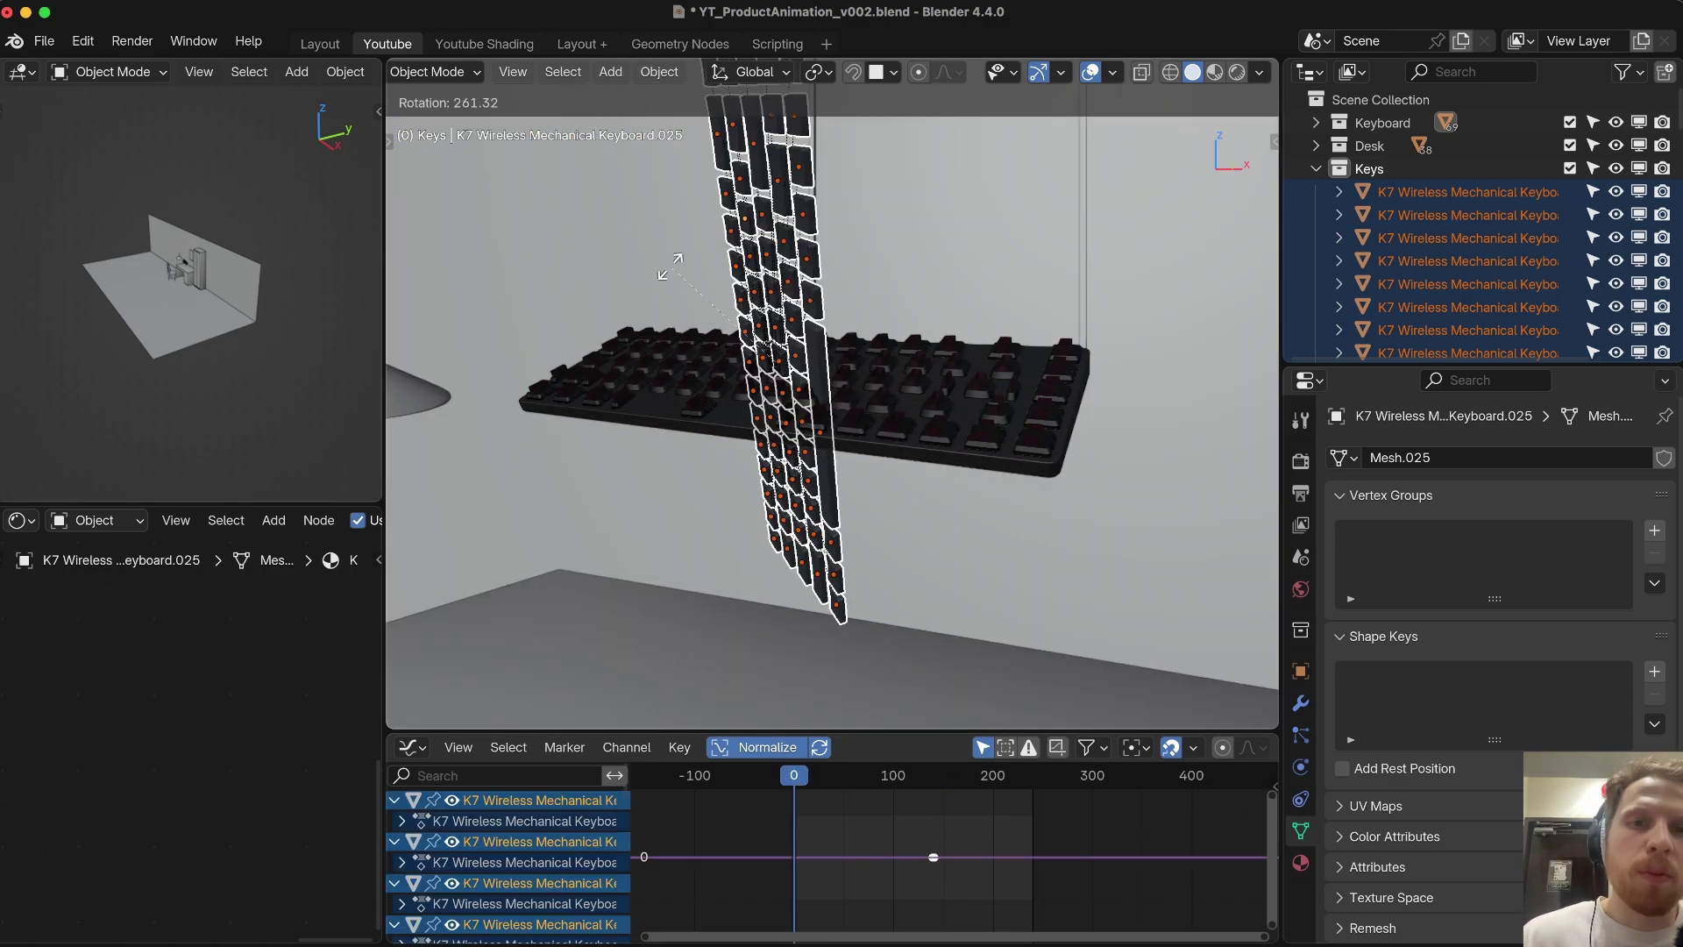
{"action": "key", "text": "Escape"}
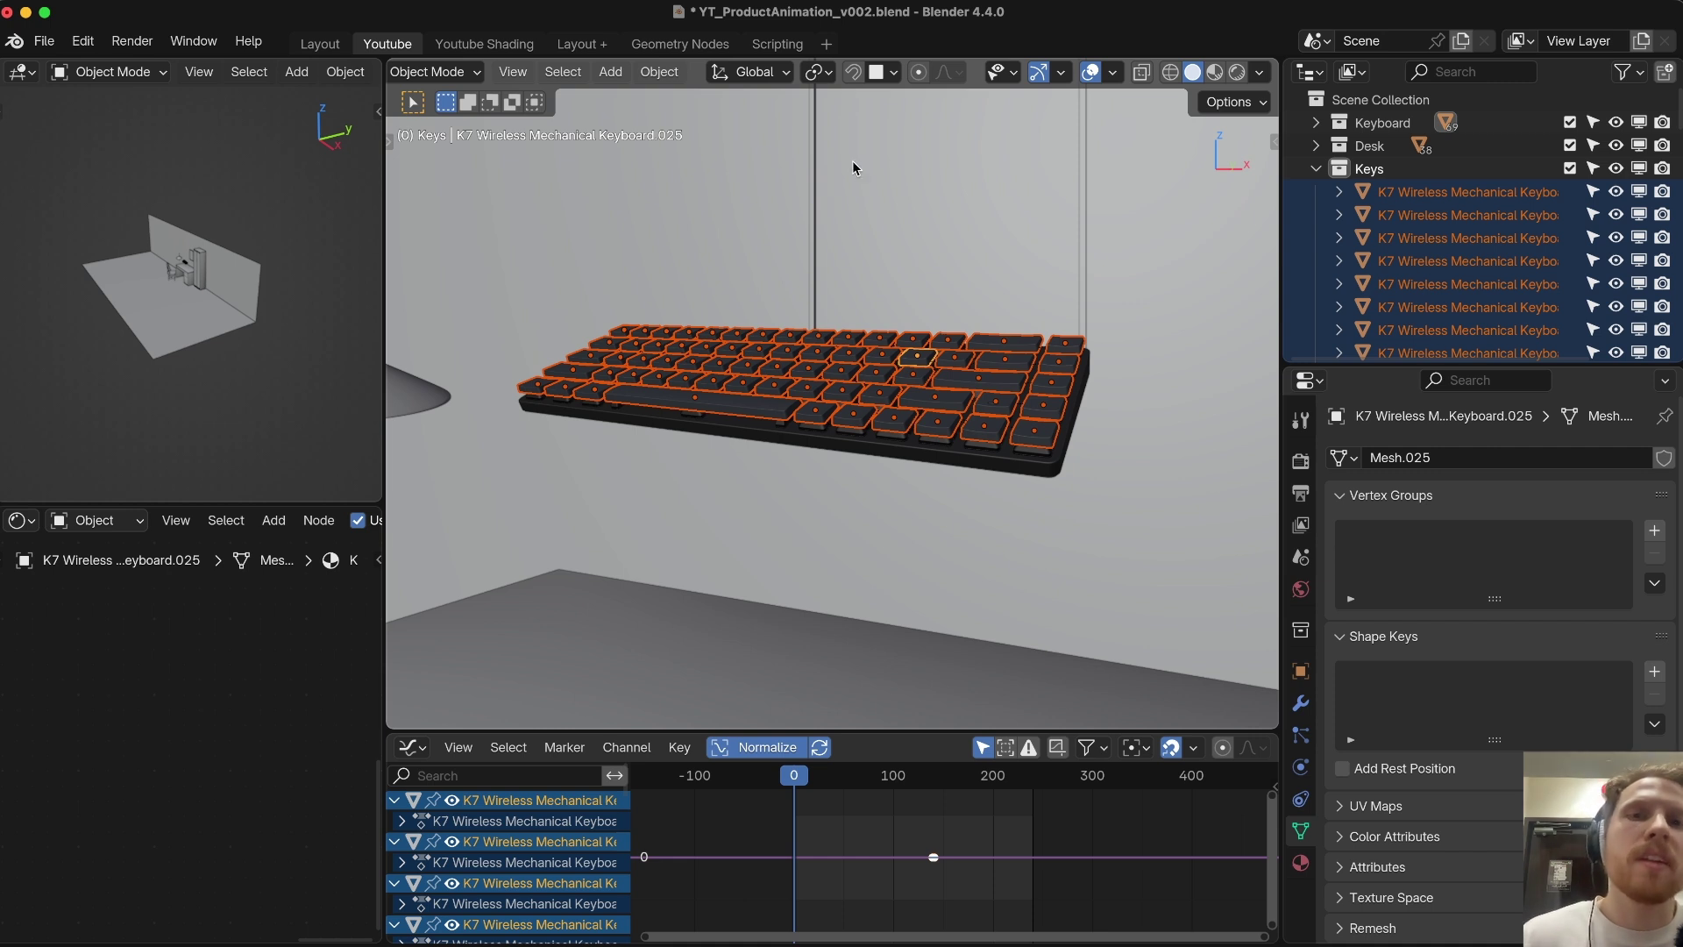
{"action": "left_click", "coordinate": [829, 73]}
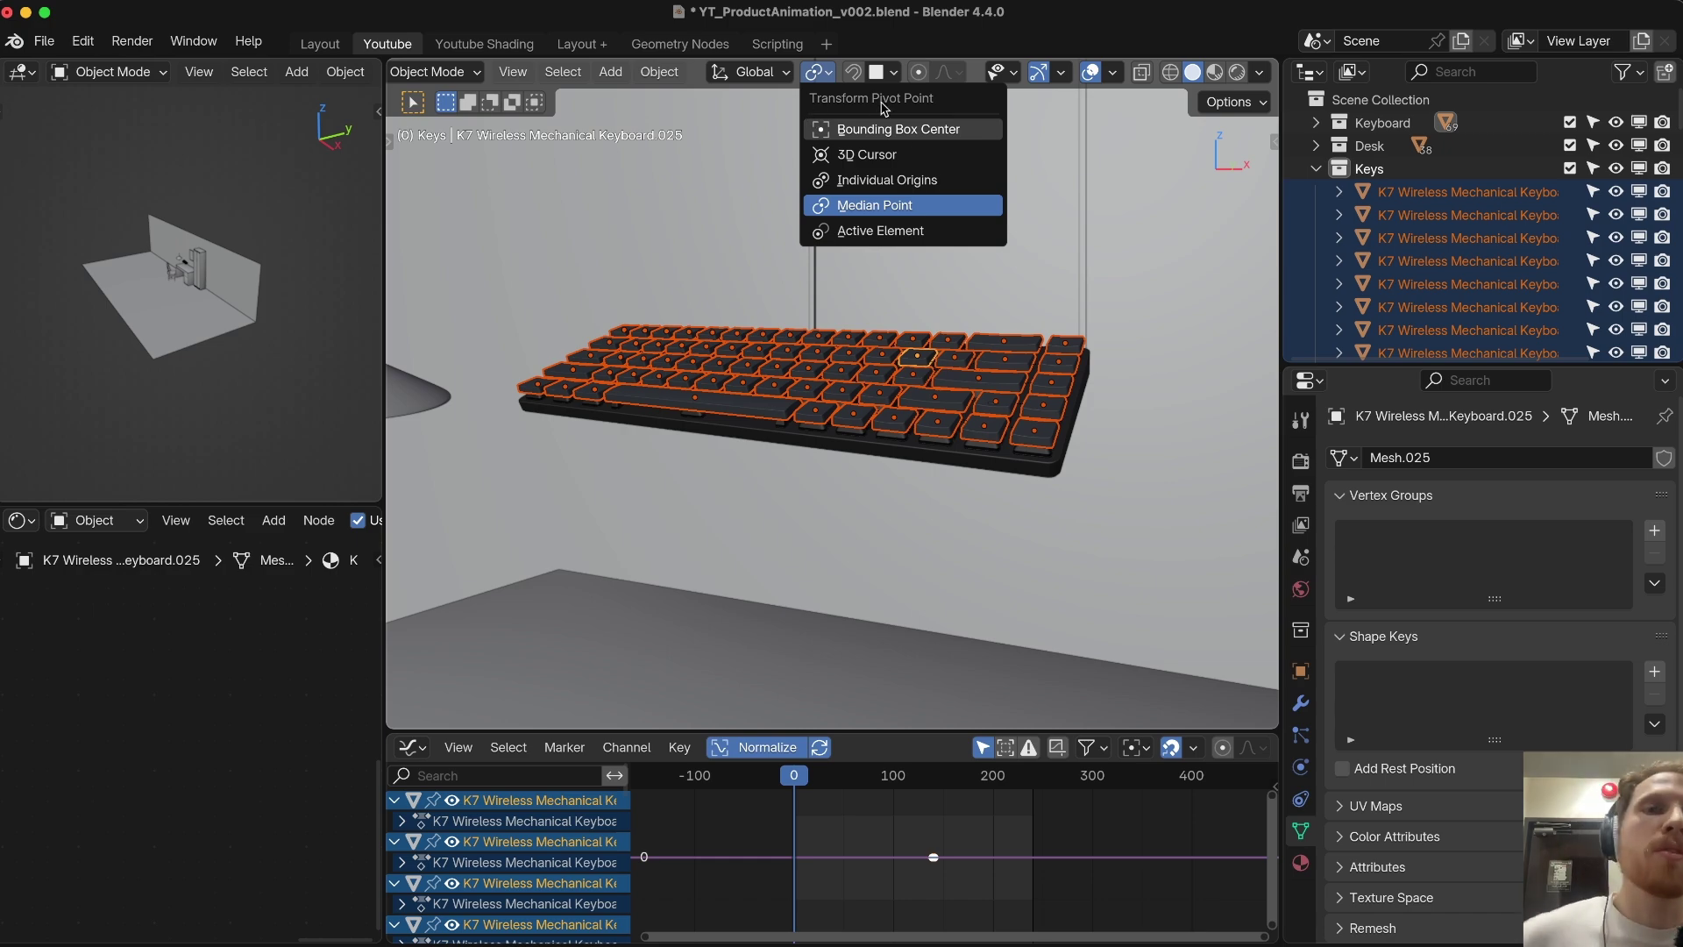
{"action": "left_click", "coordinate": [877, 180]}
{"action": "key", "text": "r"}
{"action": "key", "text": "r"}
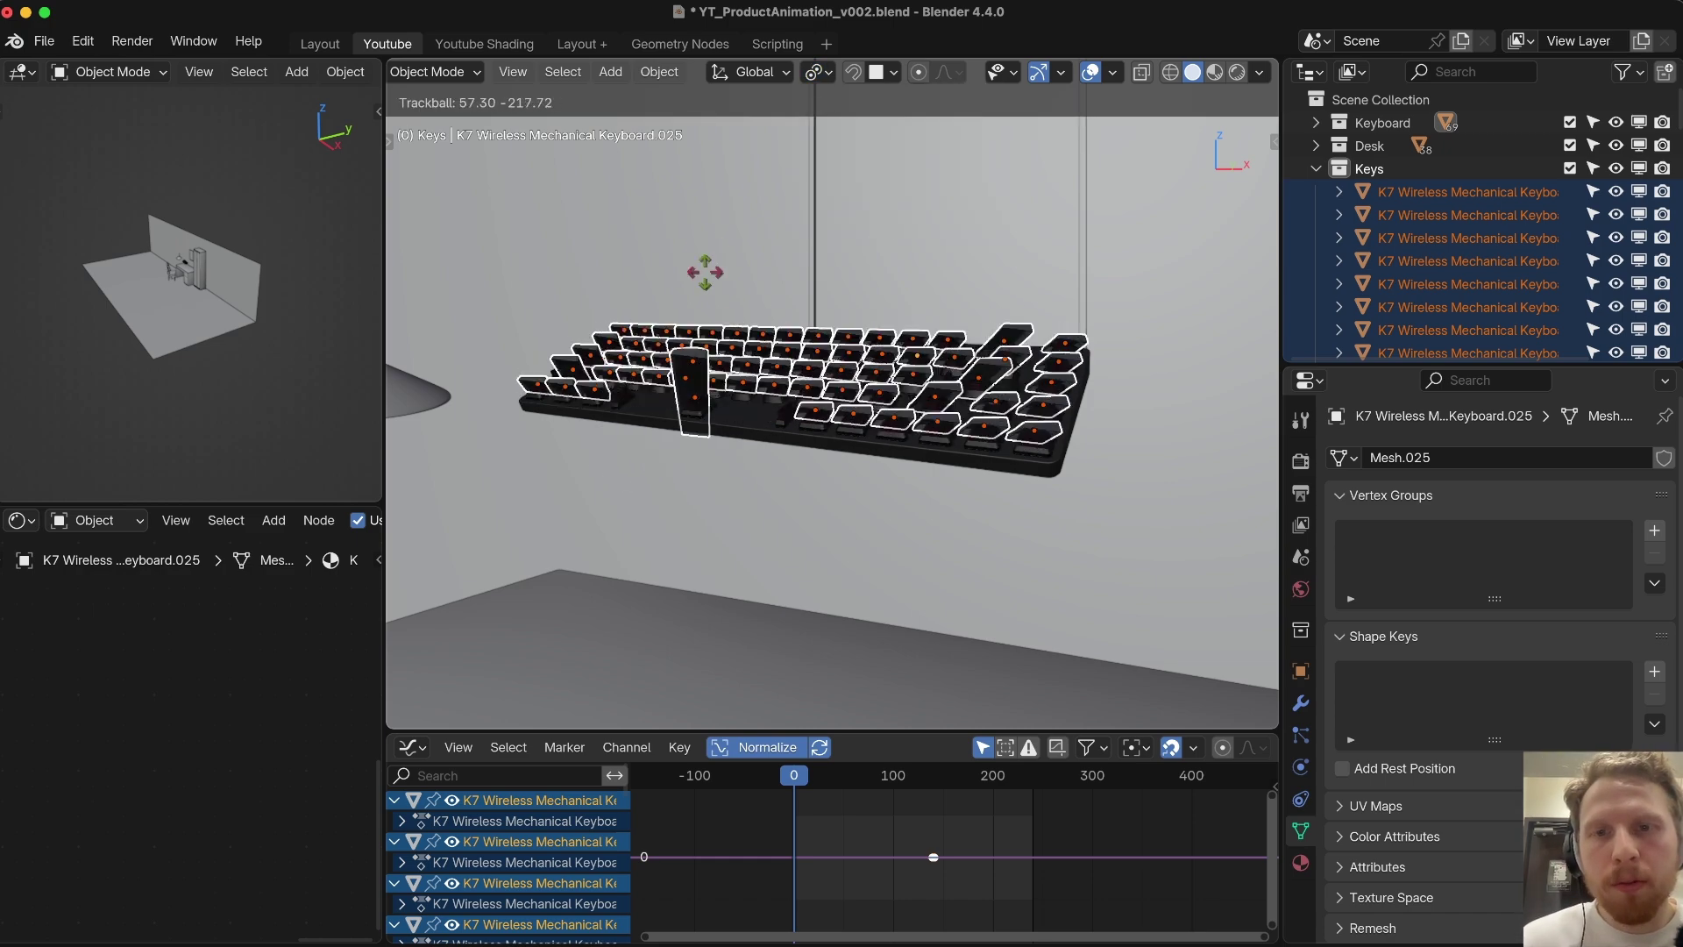
{"action": "key", "text": "Escape"}
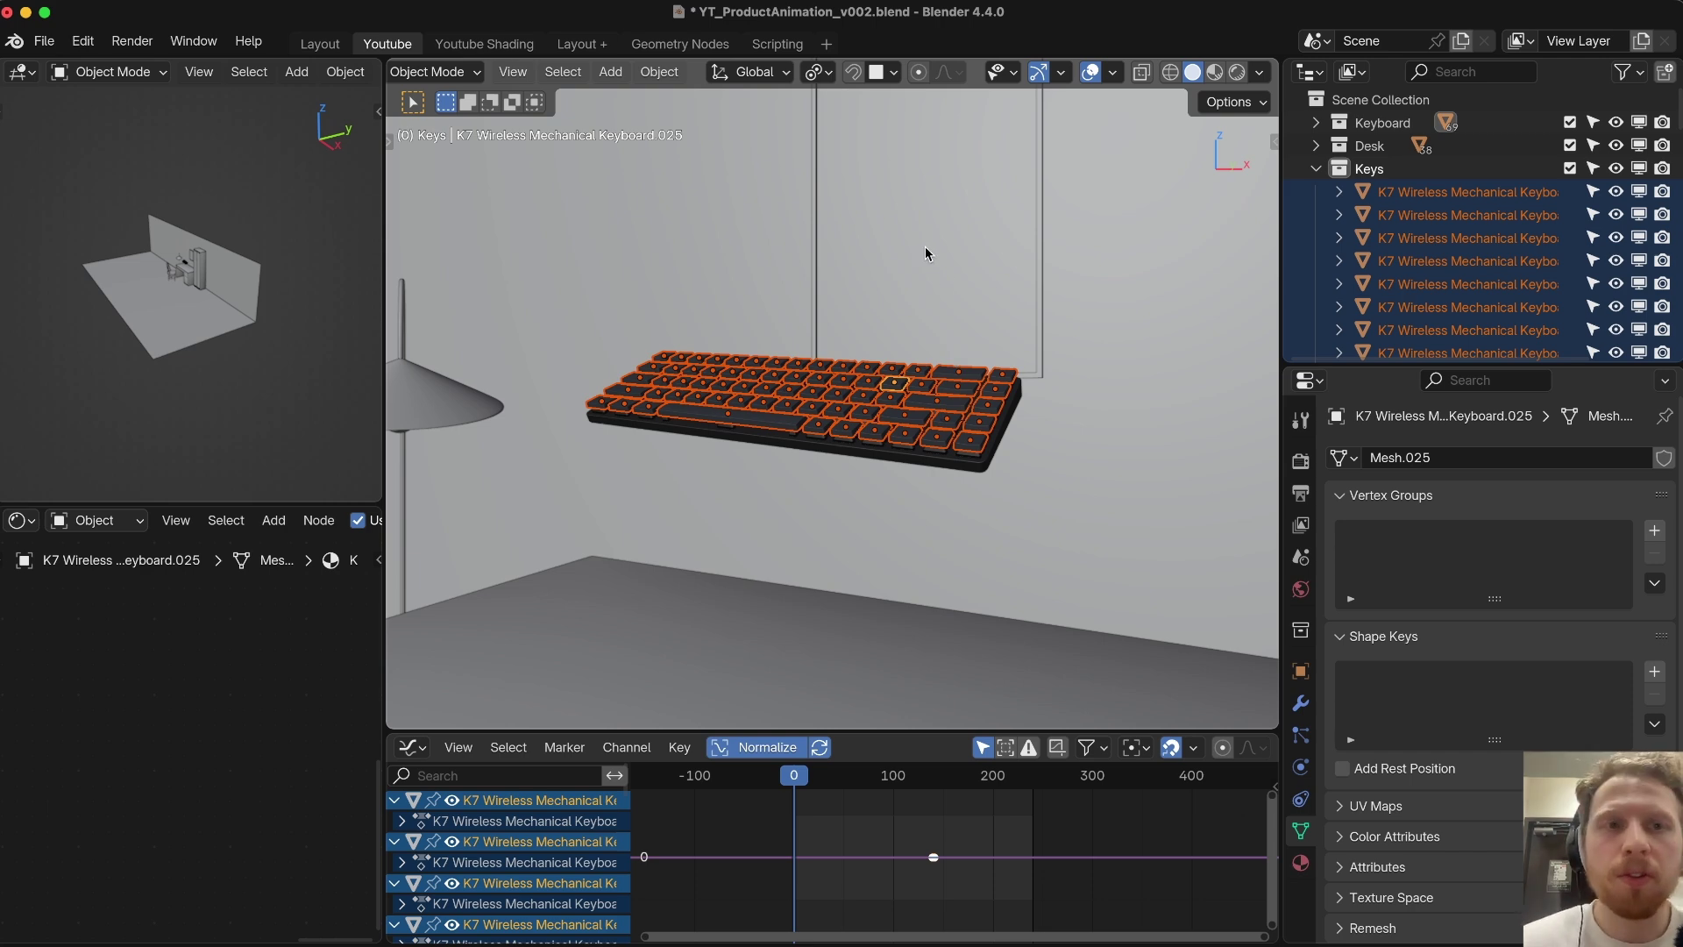
Step: Raise all keycaps about 0.1 m along their local Z axis and keyframe them at frame 0
{"action": "key", "text": "g"}
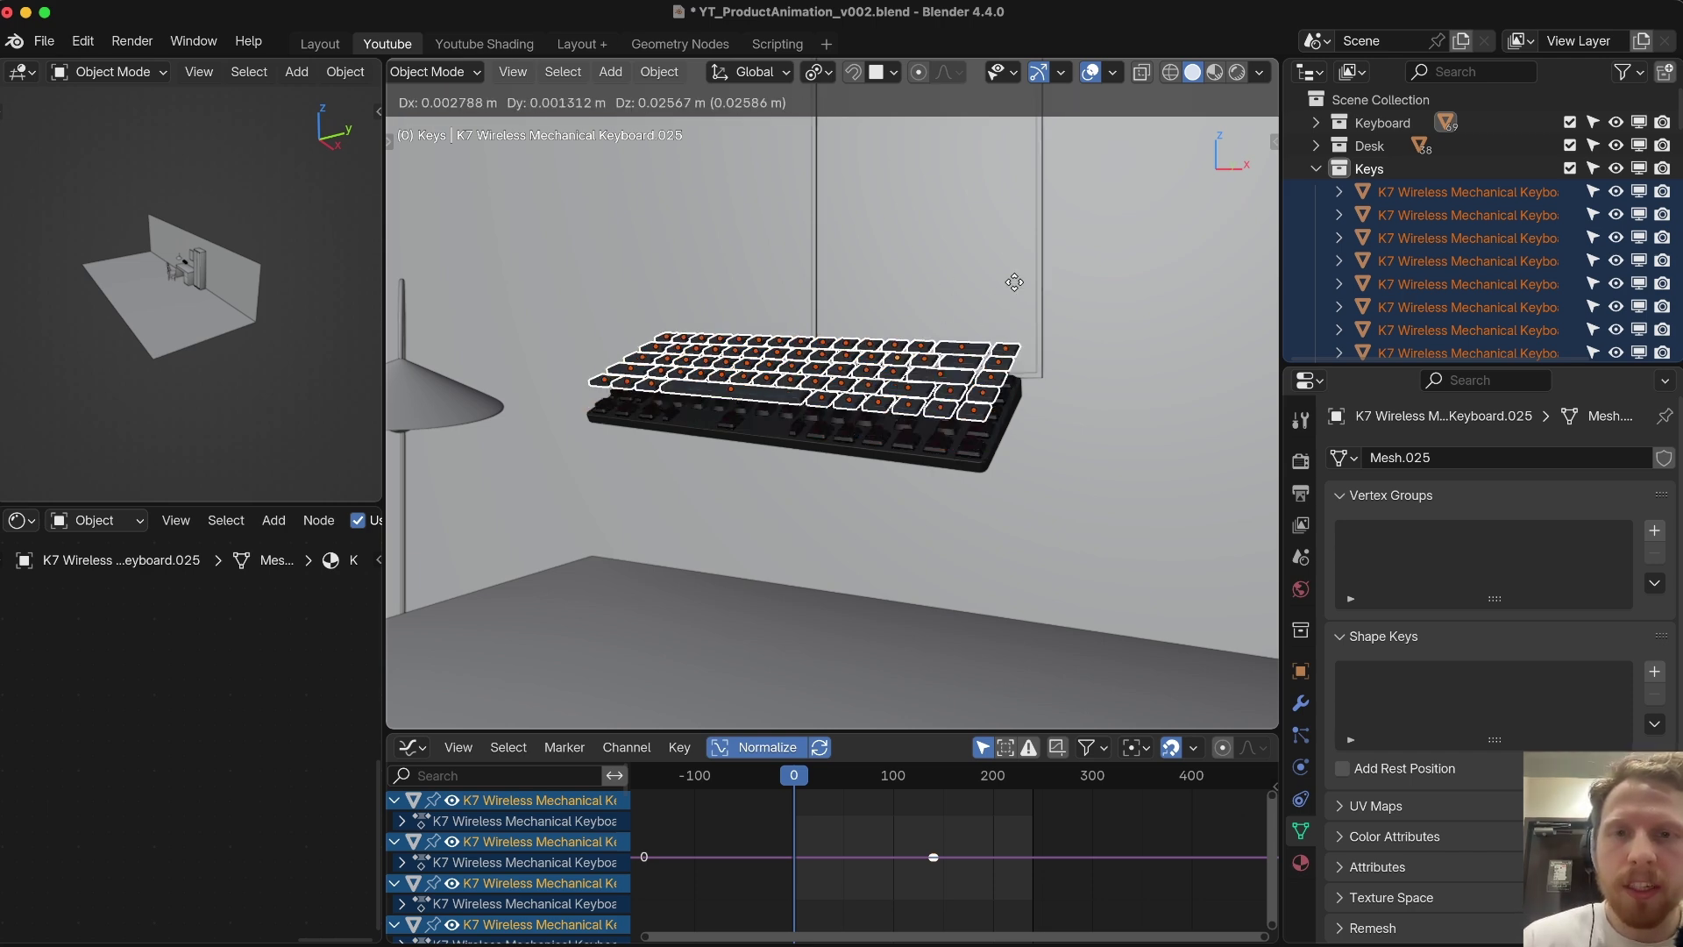
{"action": "key", "text": "Escape"}
{"action": "key", "text": "g"}
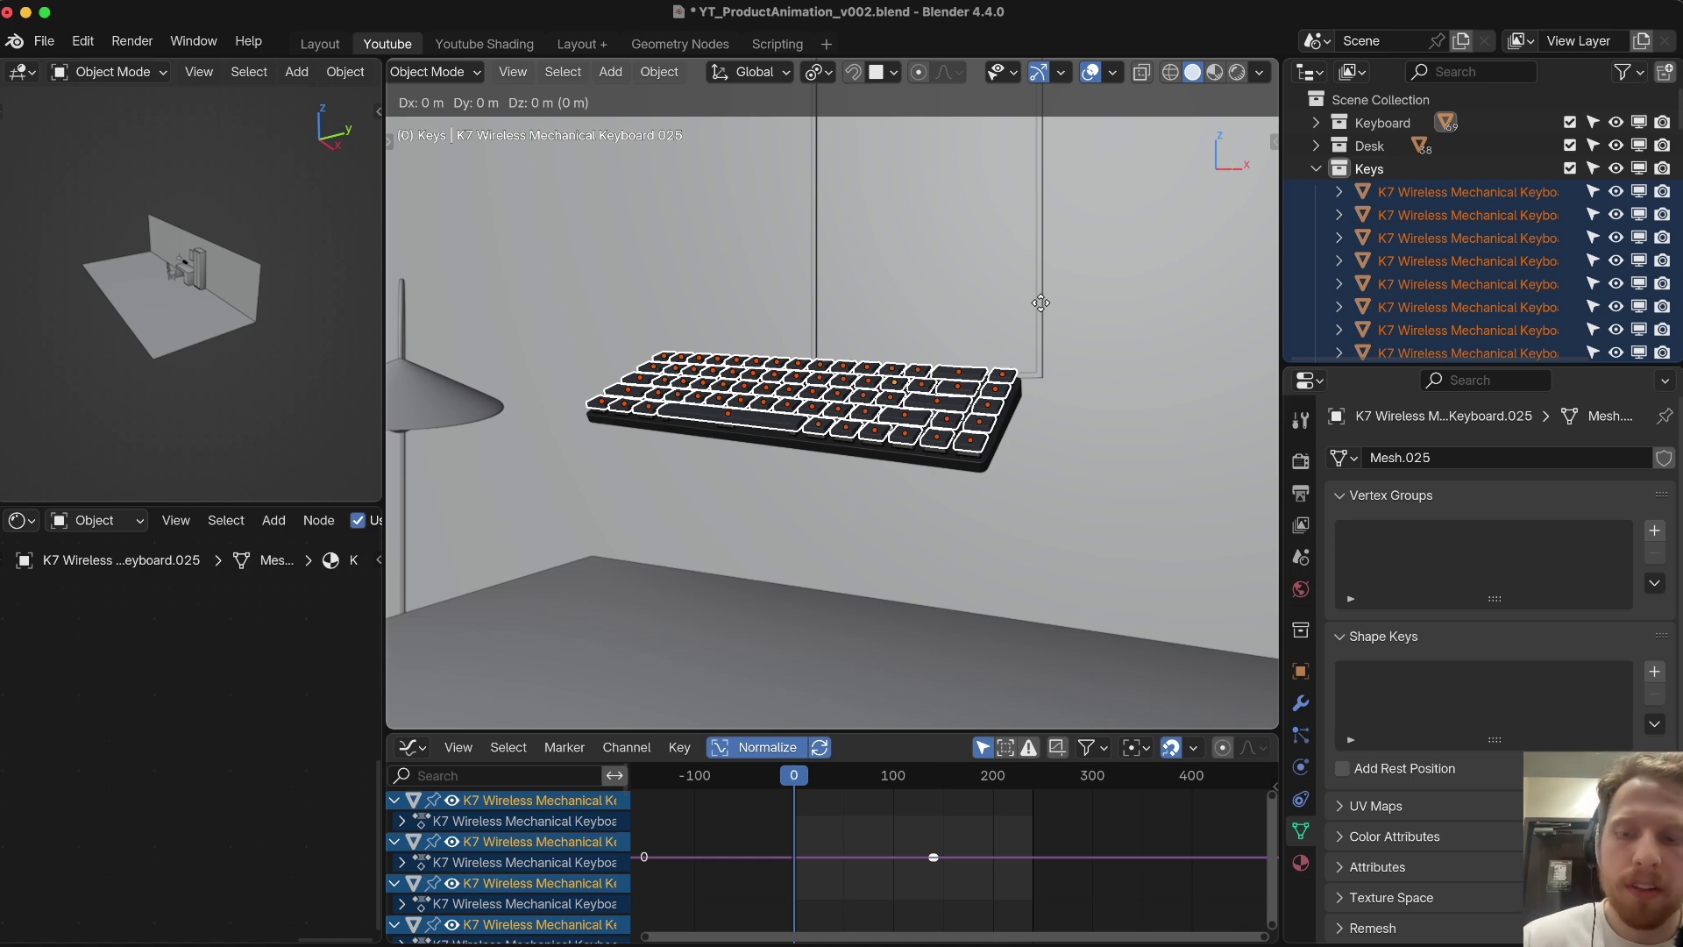
{"action": "key", "text": "z"}
{"action": "key", "text": "z"}
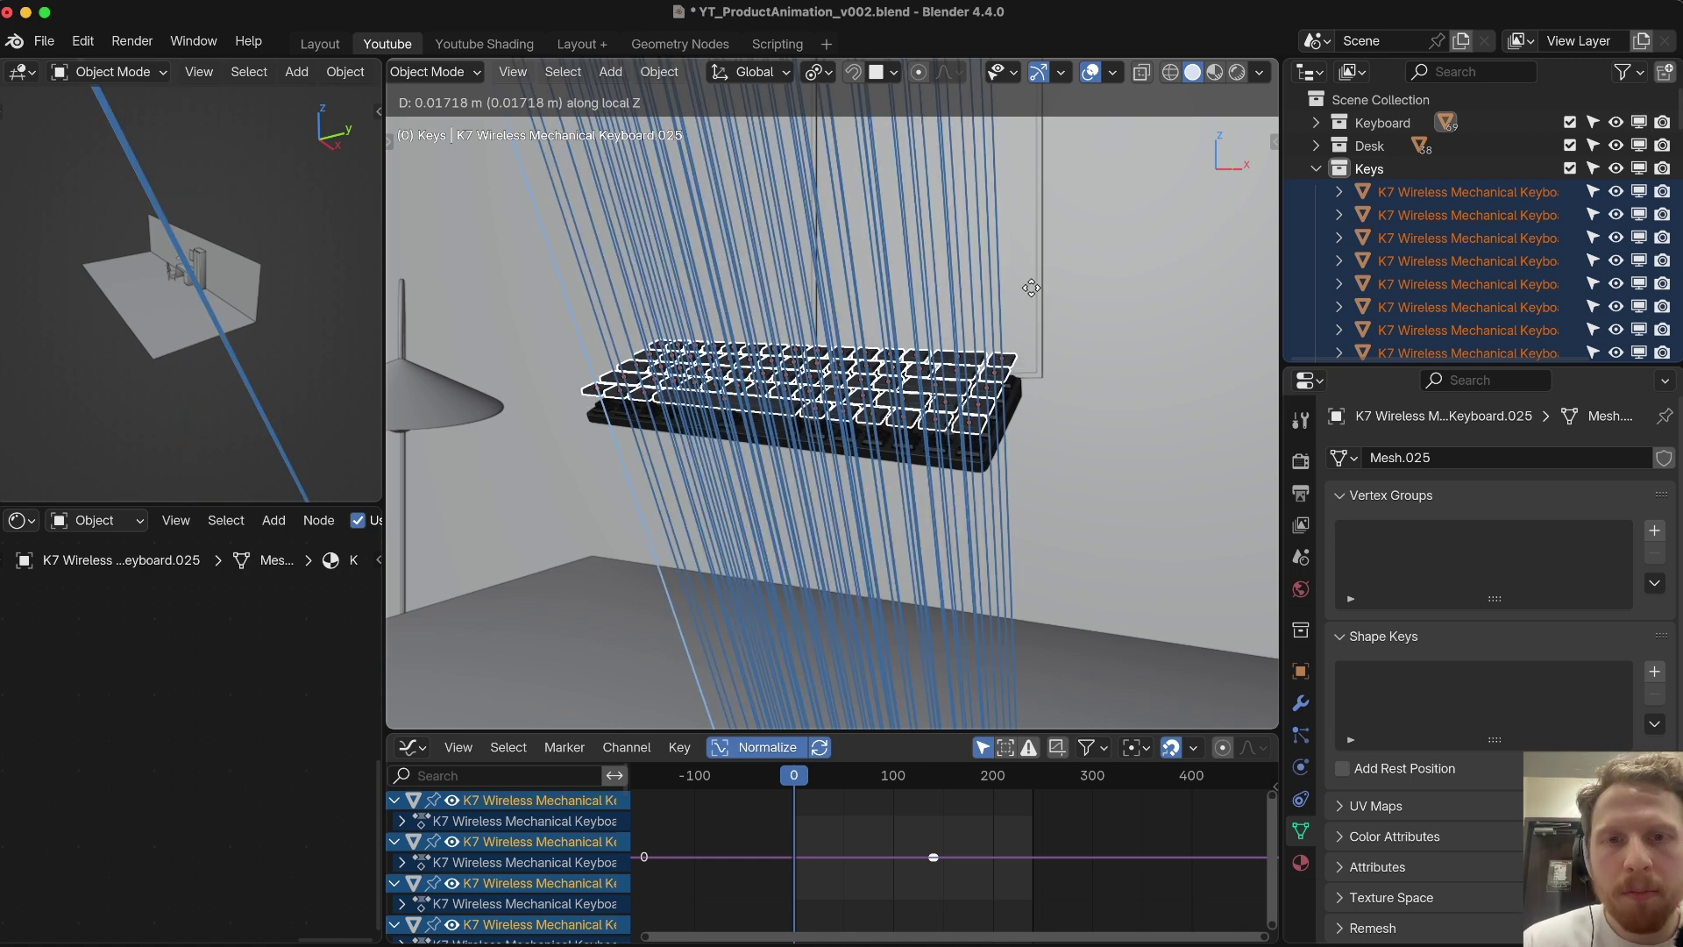
{"action": "left_click", "coordinate": [989, 226]}
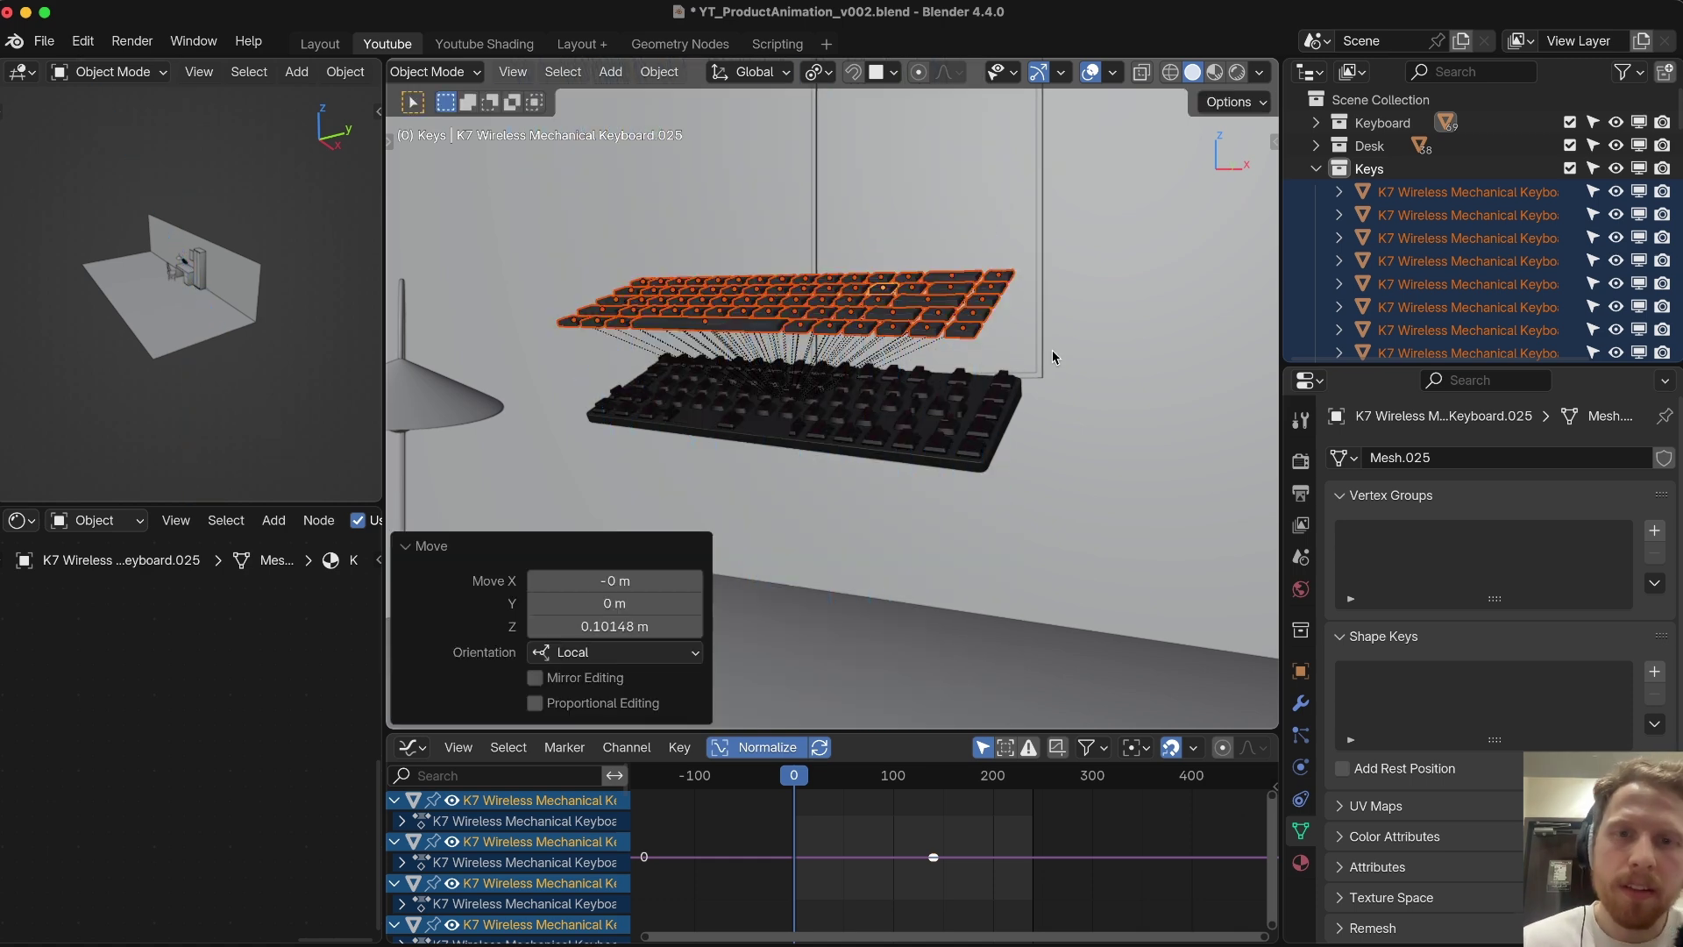
{"action": "key", "text": "i"}
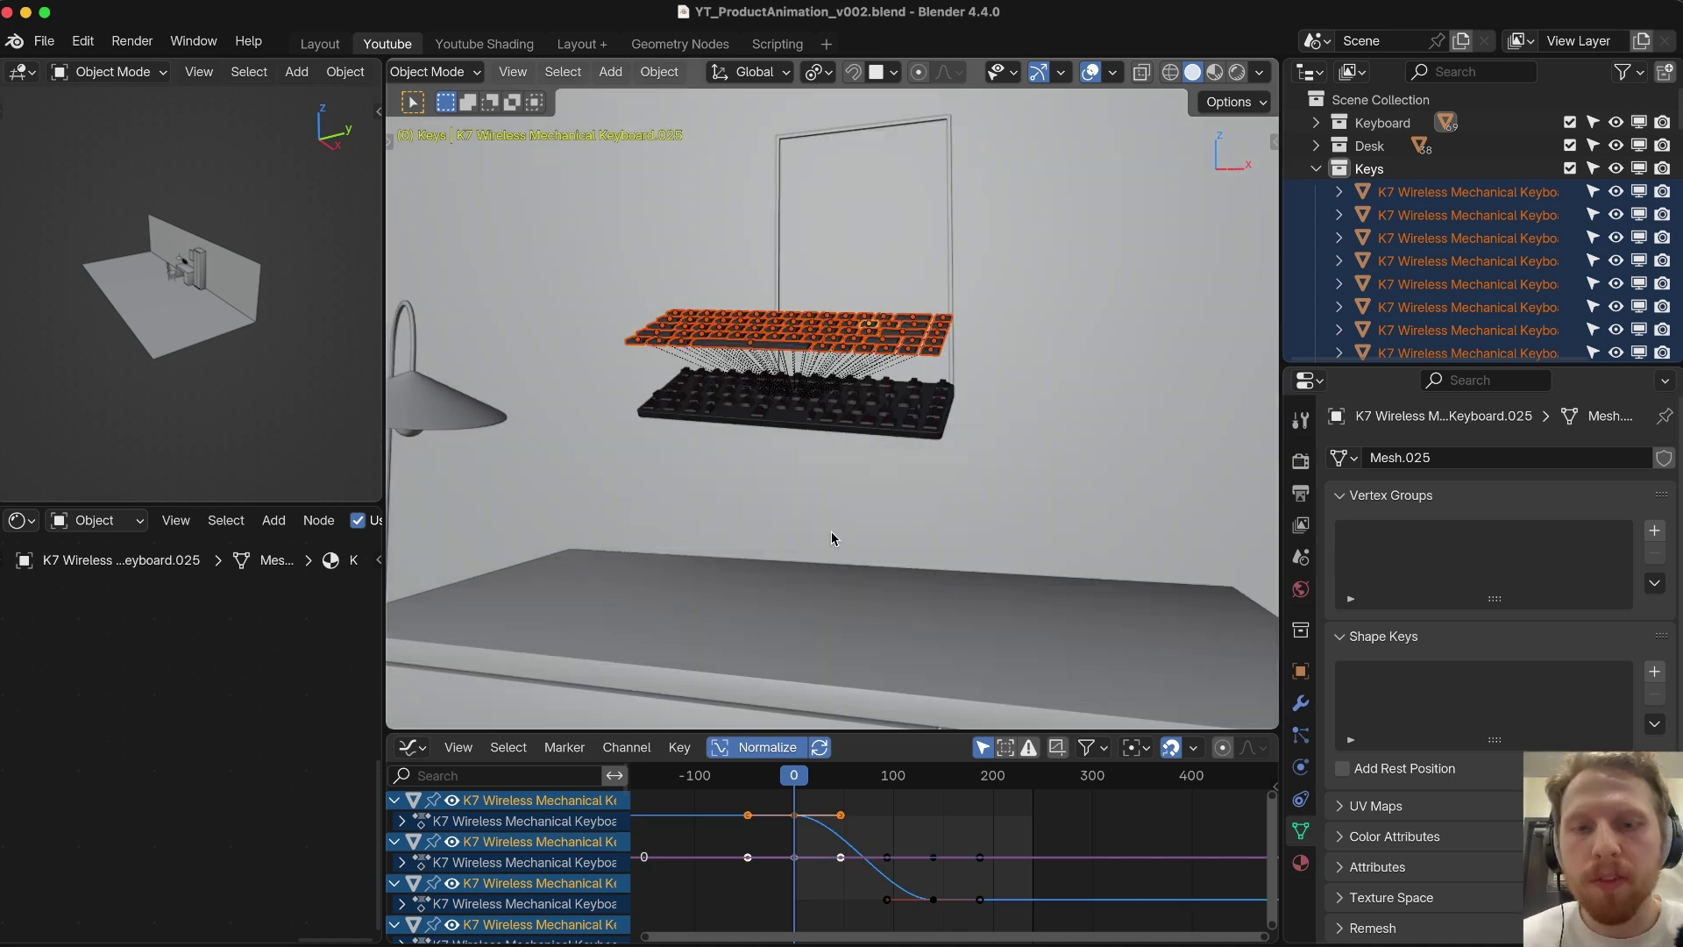
Step: Play back the keycap animation from different angles, stopping playback each time to return to frame 0
{"action": "key", "text": "space"}
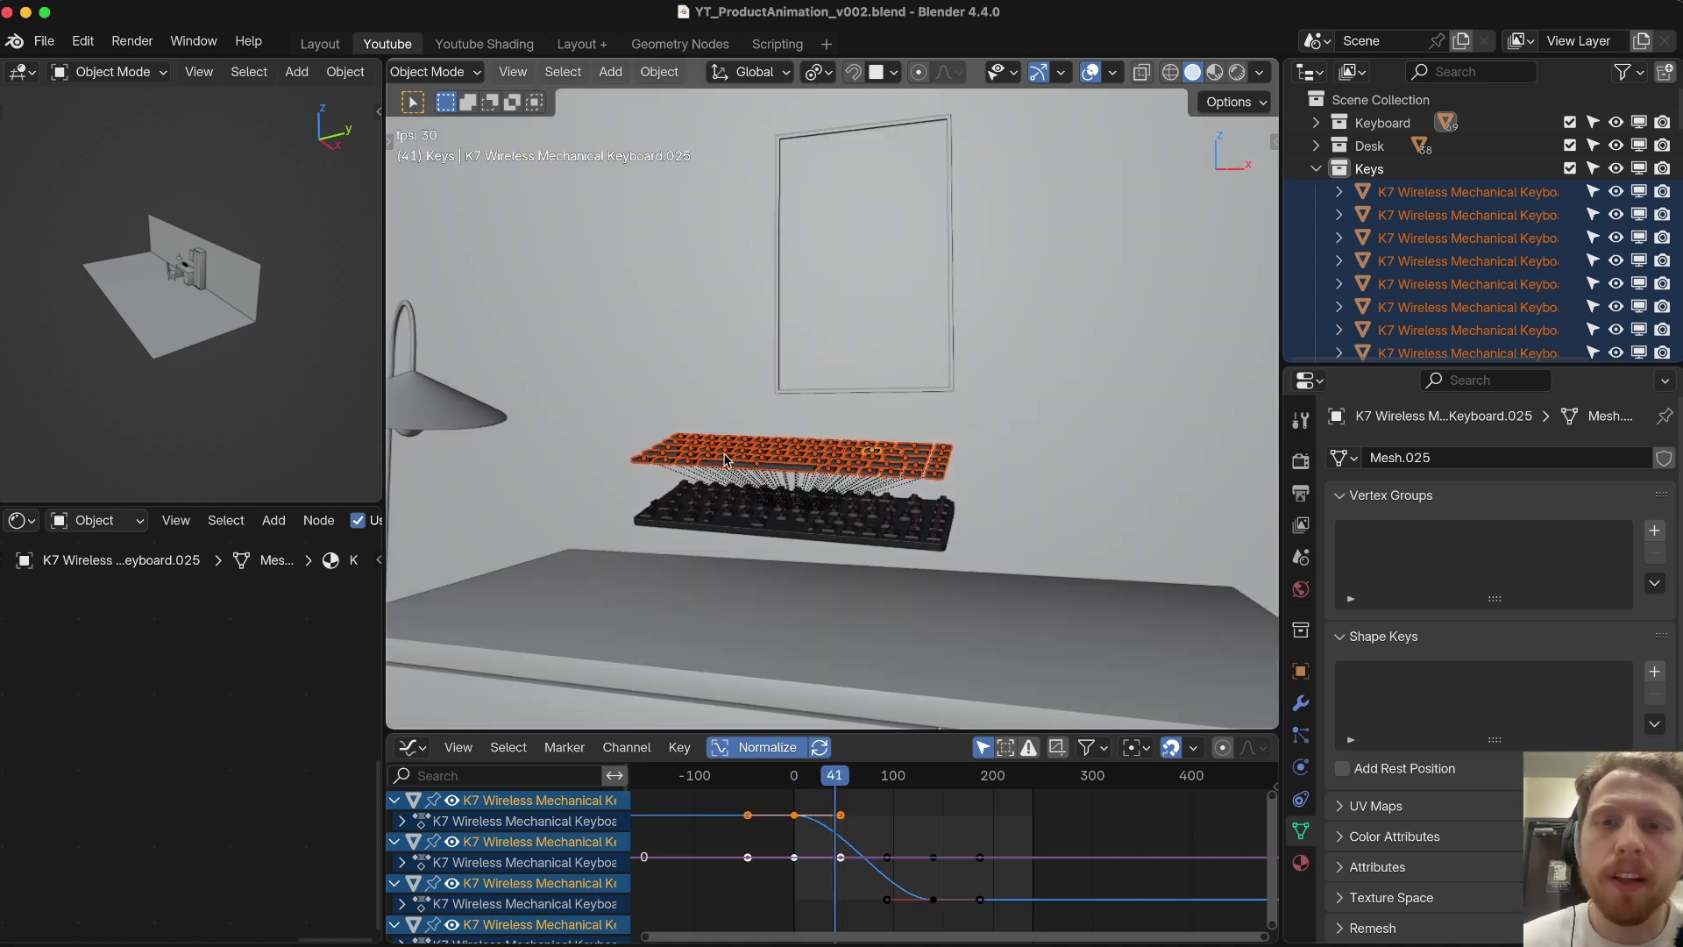
{"action": "key", "text": "Escape"}
{"action": "key", "text": "space"}
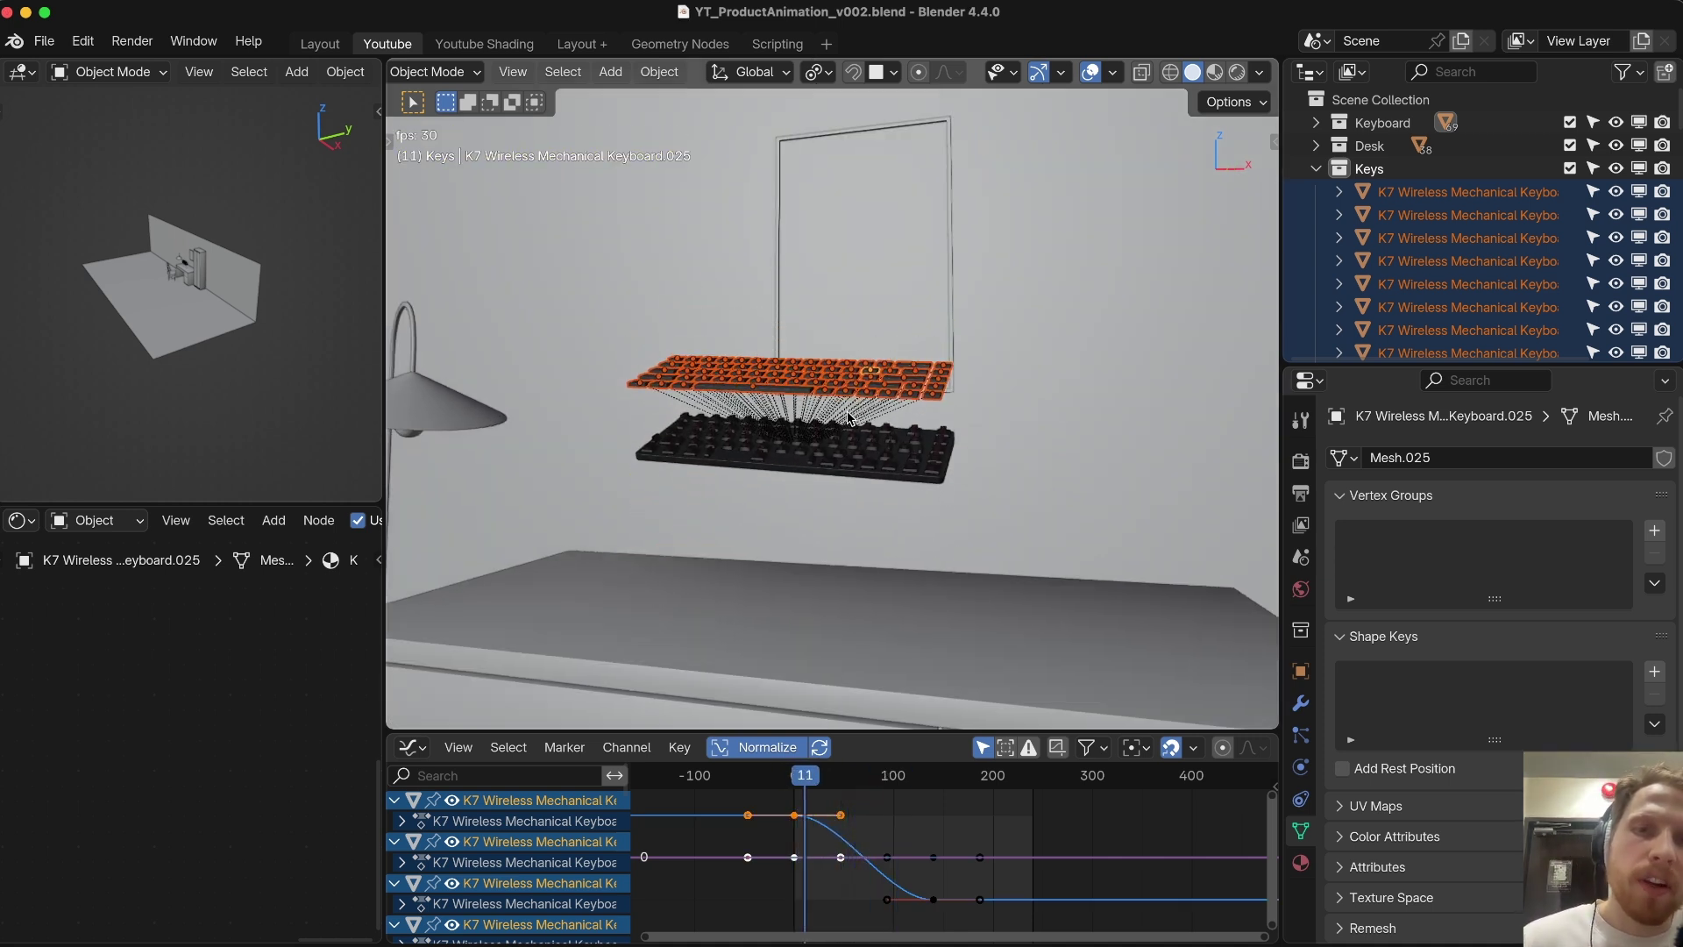
{"action": "middle_click_drag", "start_coordinate": [849, 410], "coordinate": [880, 365]}
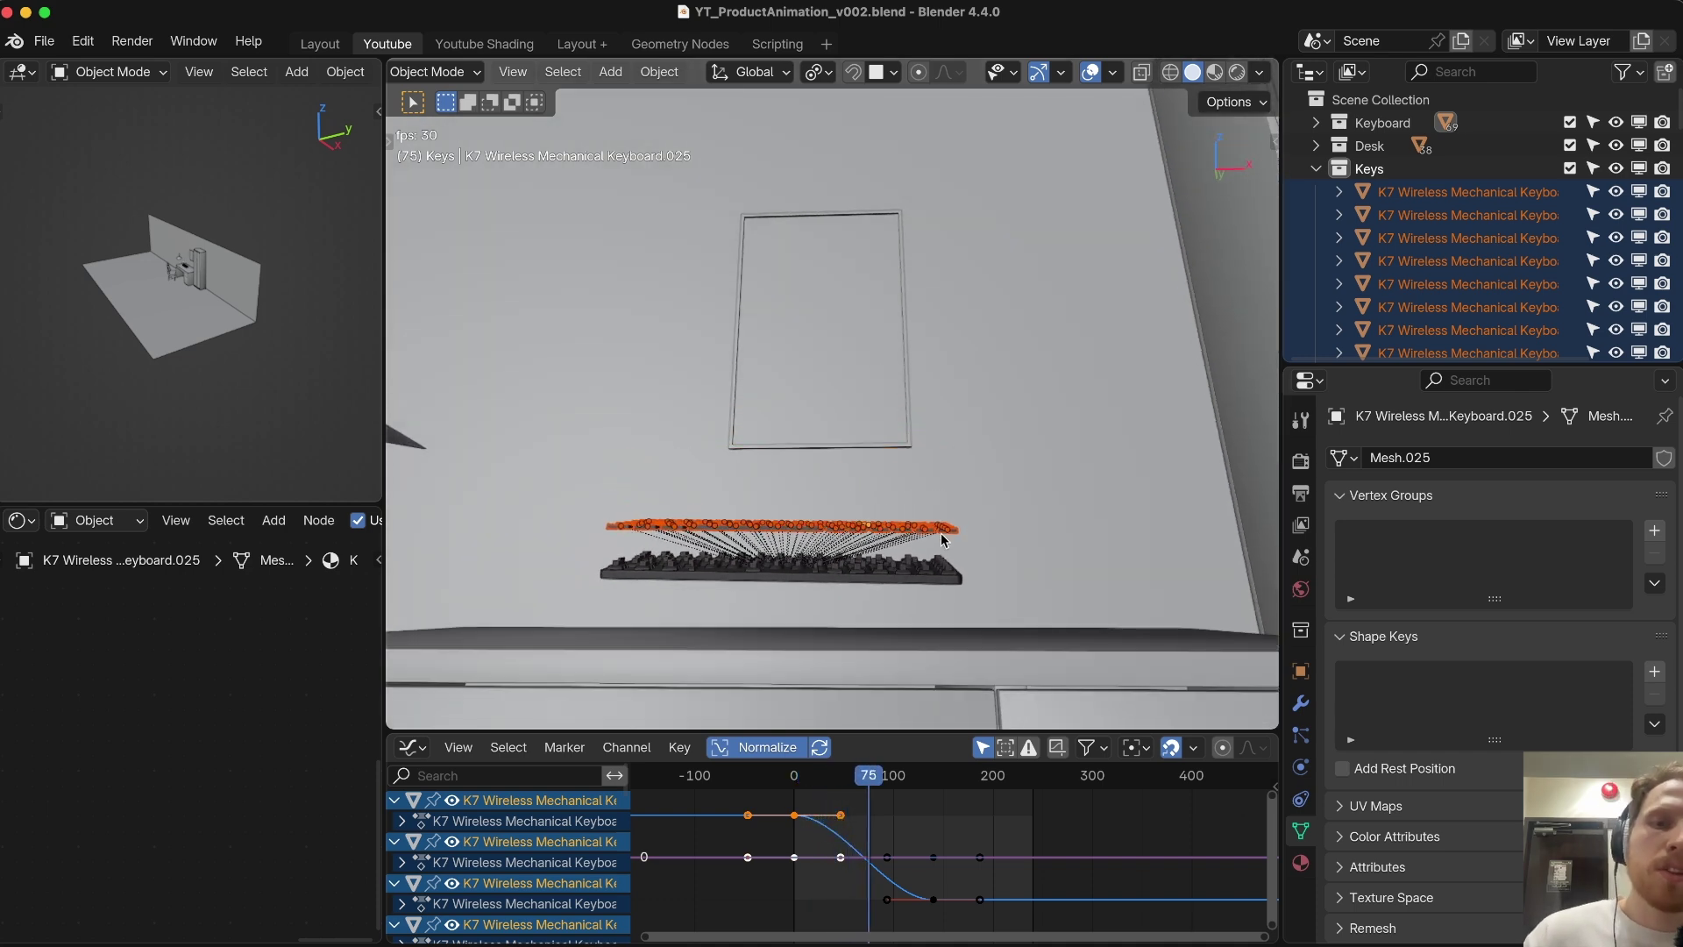
{"action": "key", "text": "Escape"}
{"action": "middle_click_drag", "start_coordinate": [939, 533], "coordinate": [646, 329]}
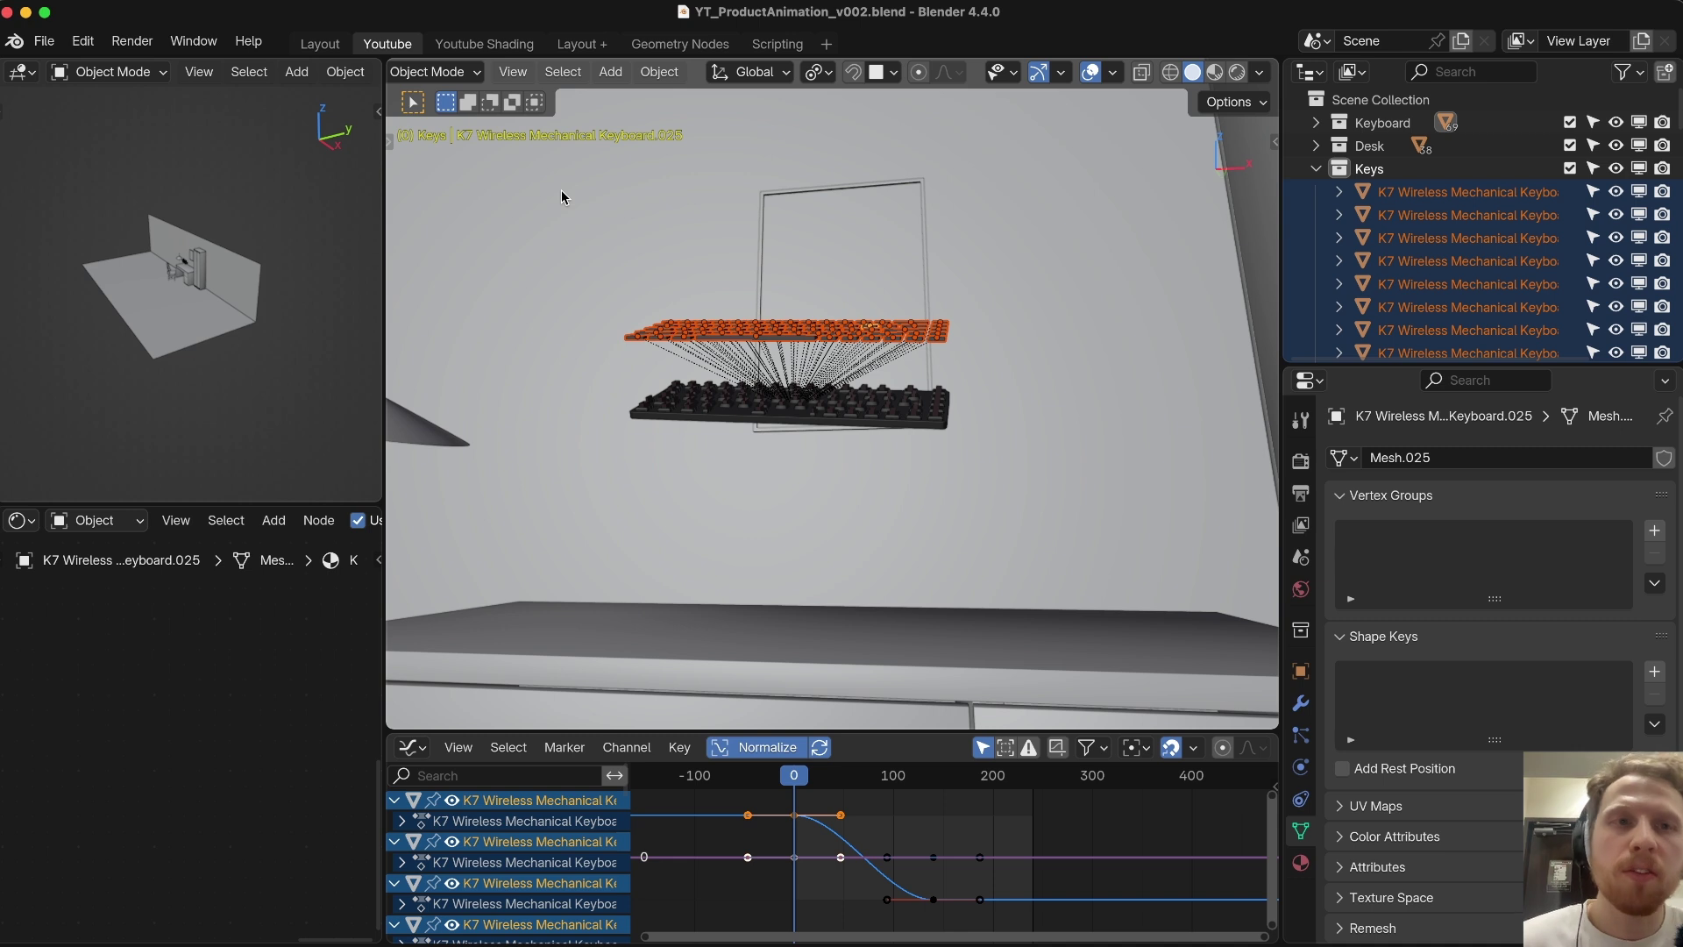
Step: Search the add-on extensions in Preferences for commotion
{"action": "left_click", "coordinate": [83, 41]}
{"action": "left_click", "coordinate": [123, 340]}
{"action": "left_click", "coordinate": [88, 216]}
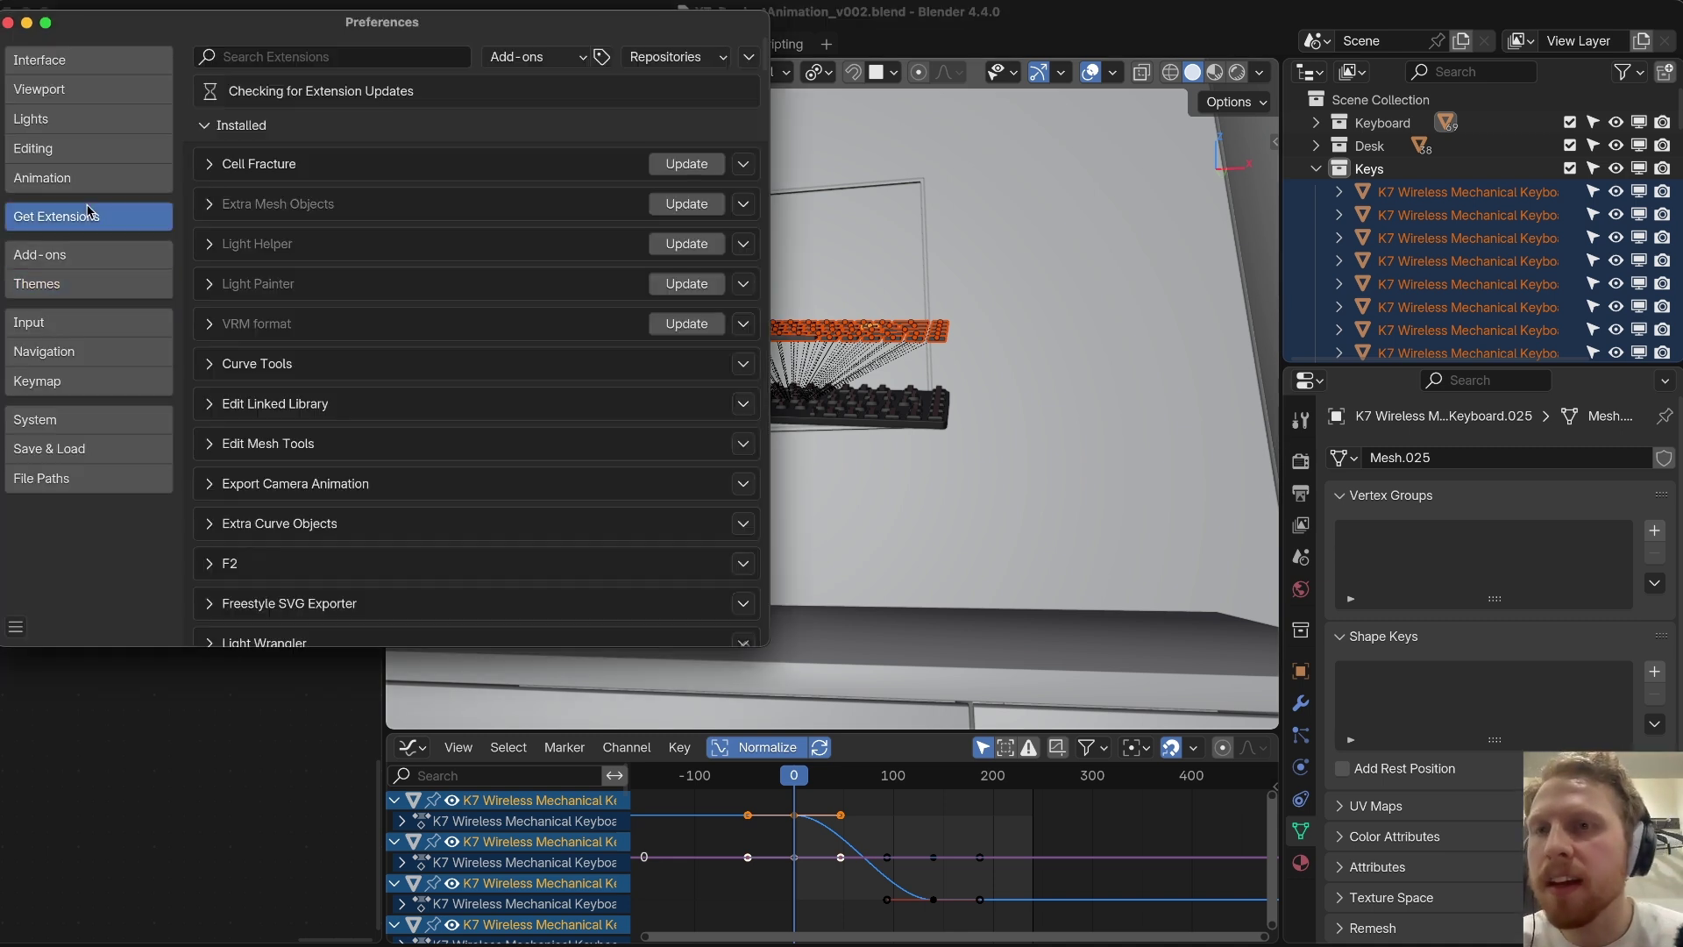
{"action": "left_click", "coordinate": [328, 55]}
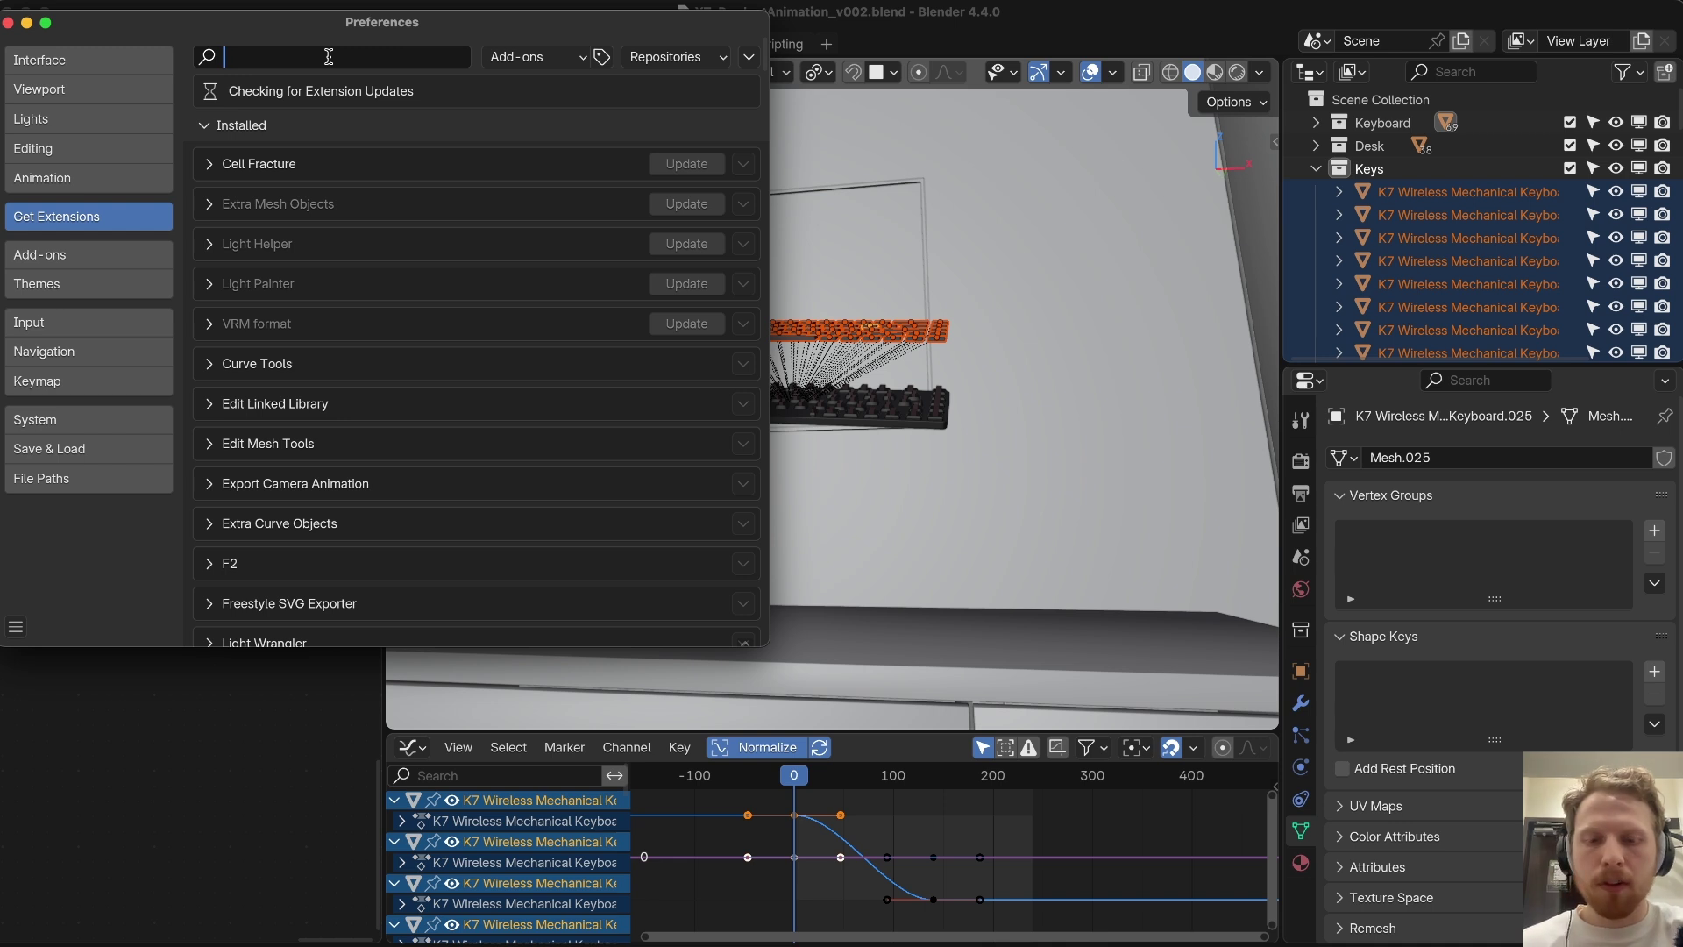
{"action": "type", "text": "commotion"}
{"action": "key", "text": "Return"}
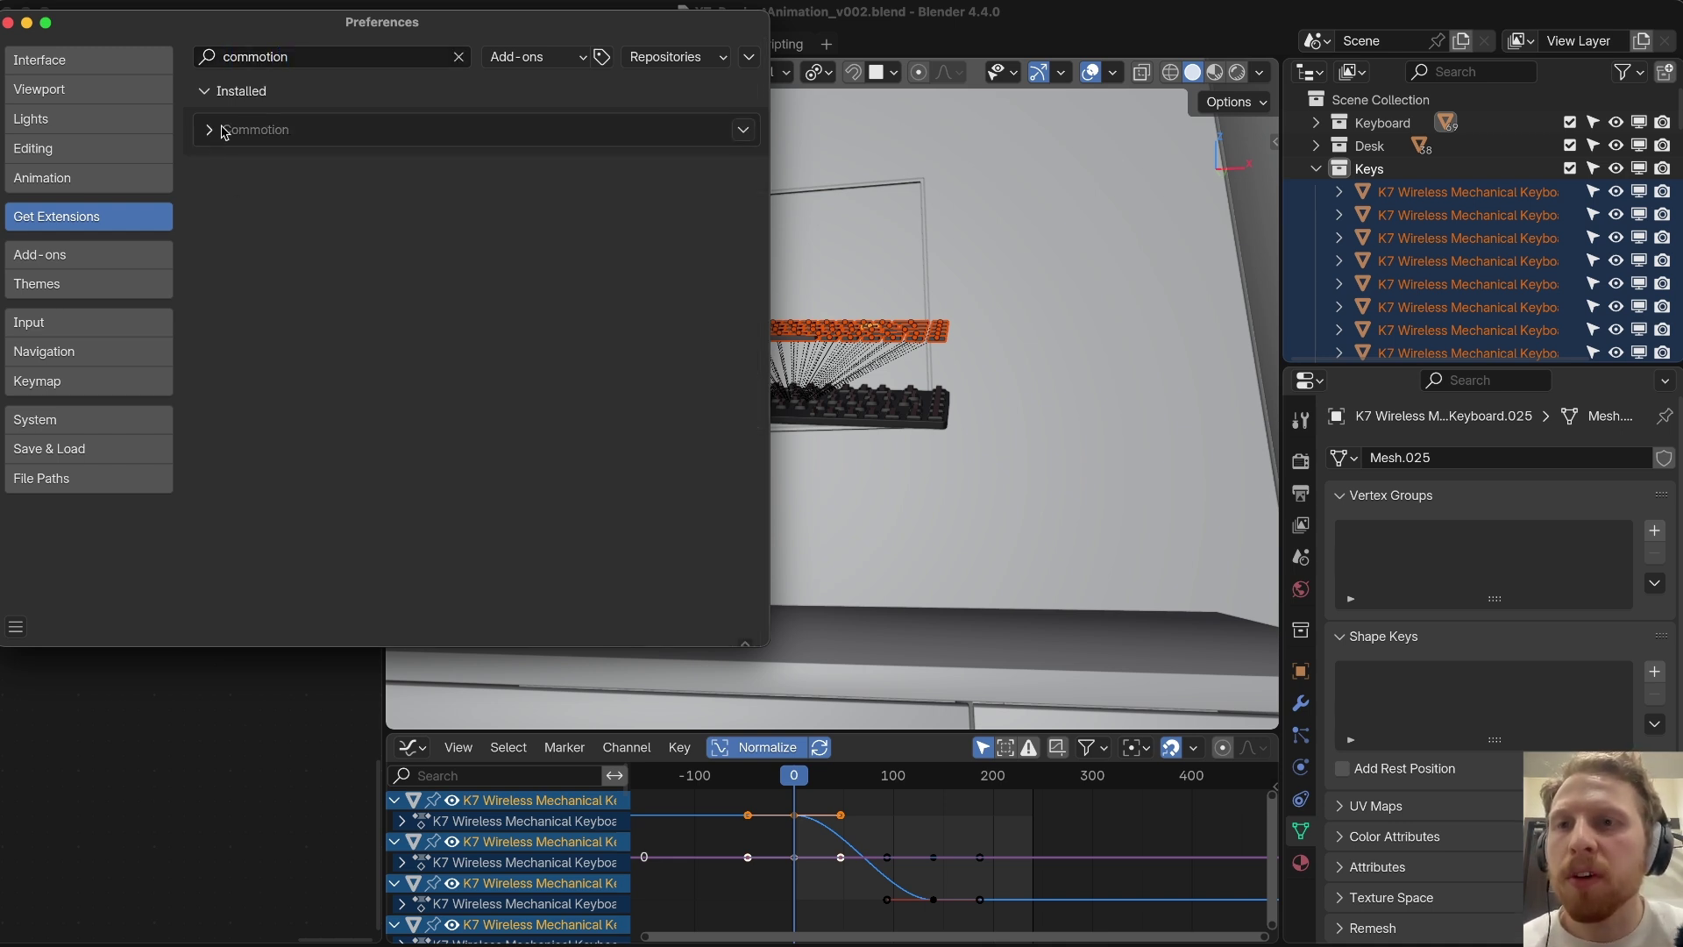
Step: Search the installed add-ons for comm, view the details of the enabled Commotion add-on, and close Preferences
{"action": "left_click", "coordinate": [86, 256]}
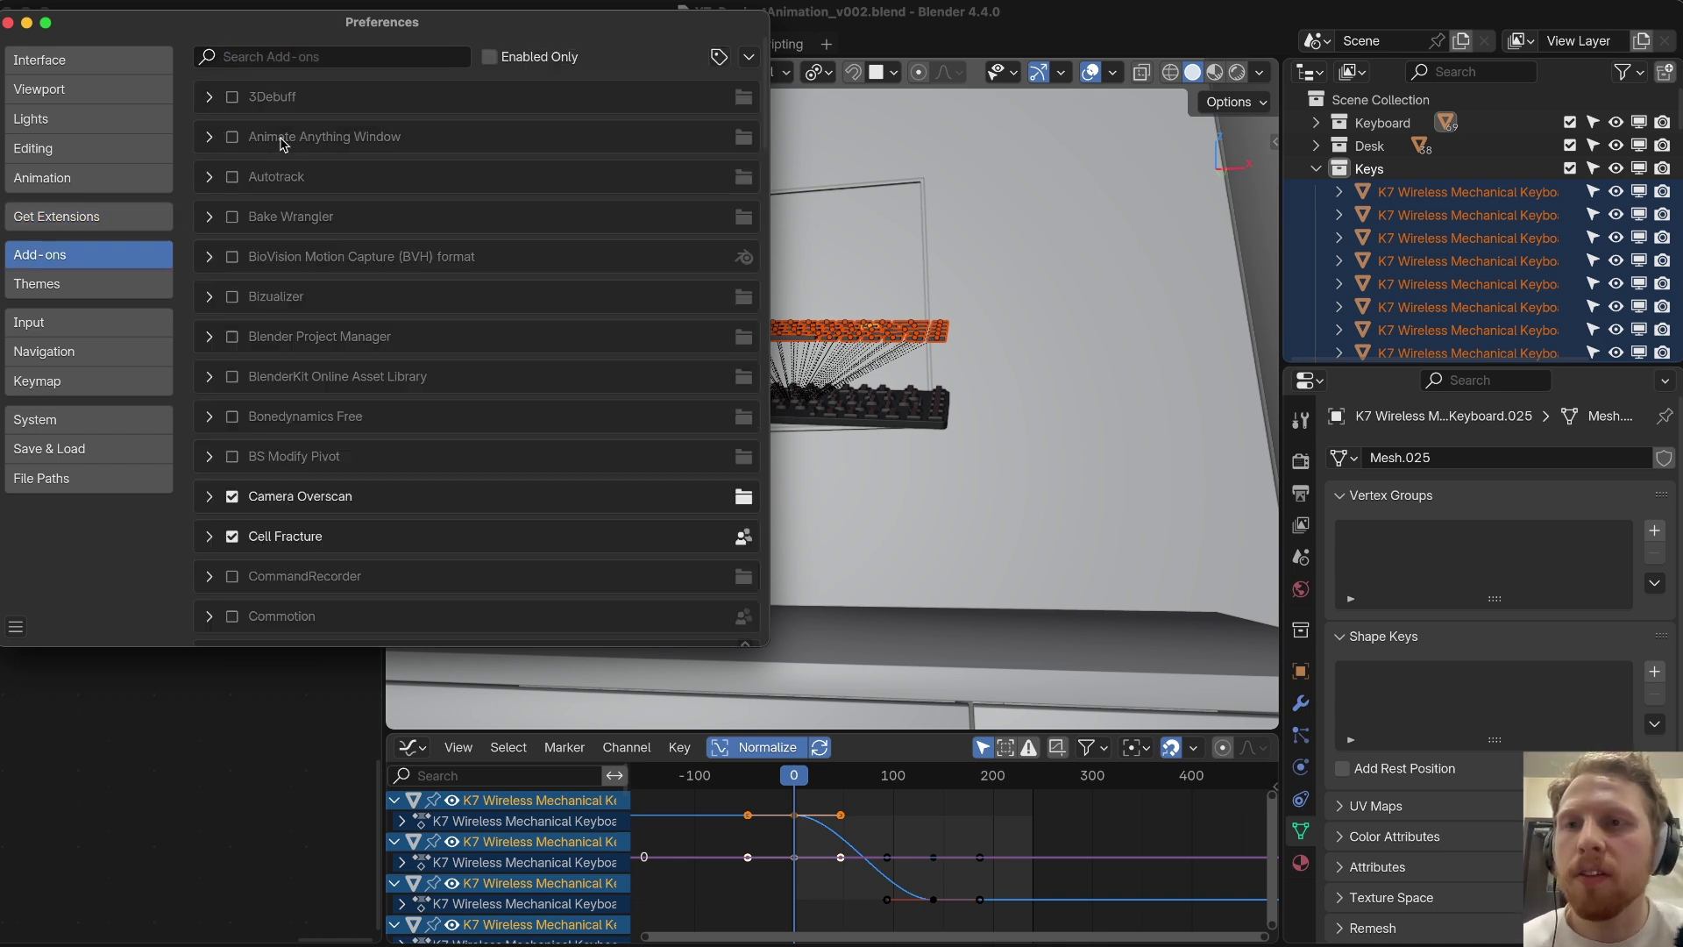
{"action": "left_click", "coordinate": [252, 58]}
{"action": "type", "text": "comm"}
{"action": "left_click", "coordinate": [211, 217]}
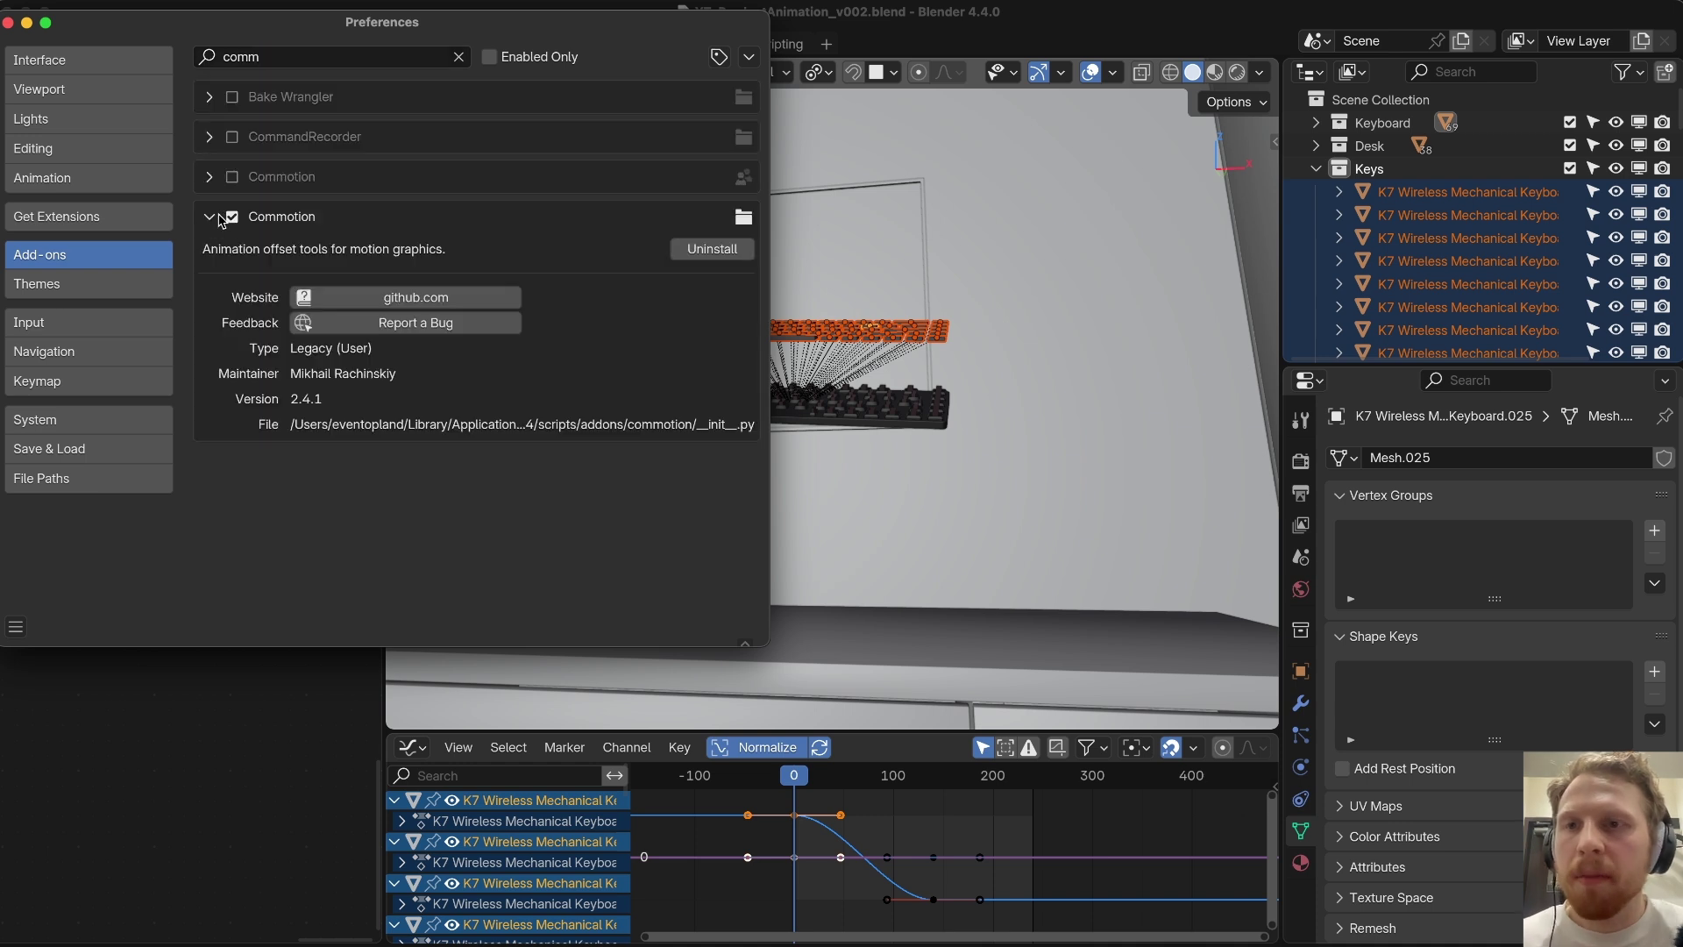
{"action": "left_click", "coordinate": [8, 22]}
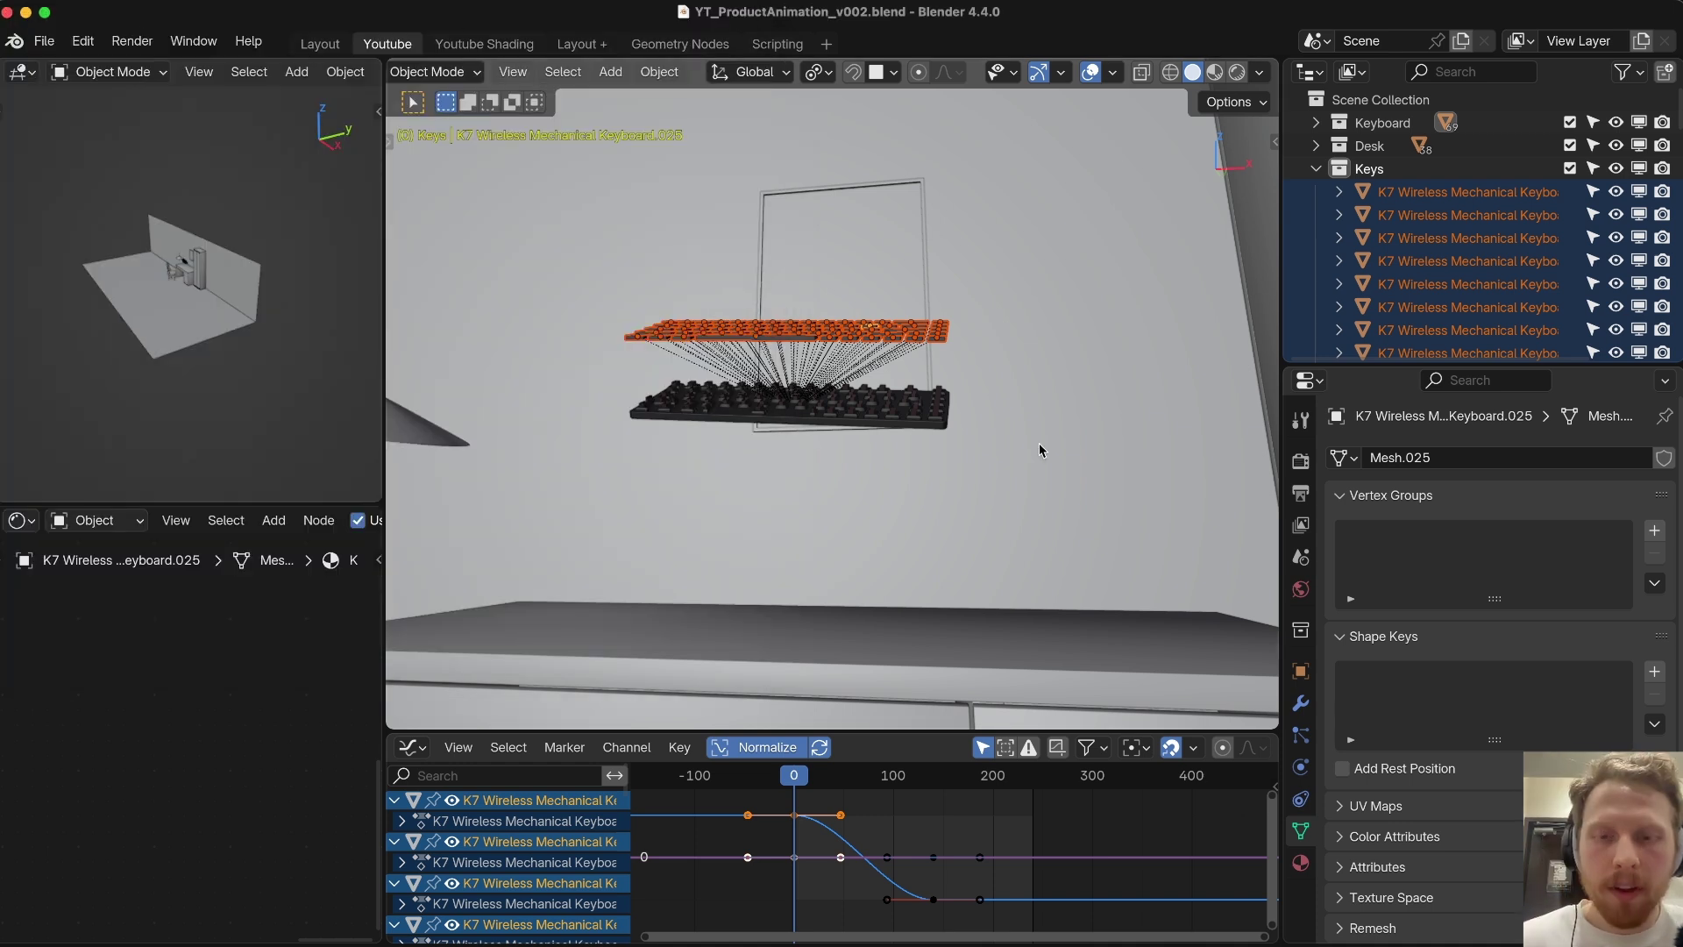
Step: Display the Commotion add-on's Animation Offset settings beside the 3D view
{"action": "key", "text": "n"}
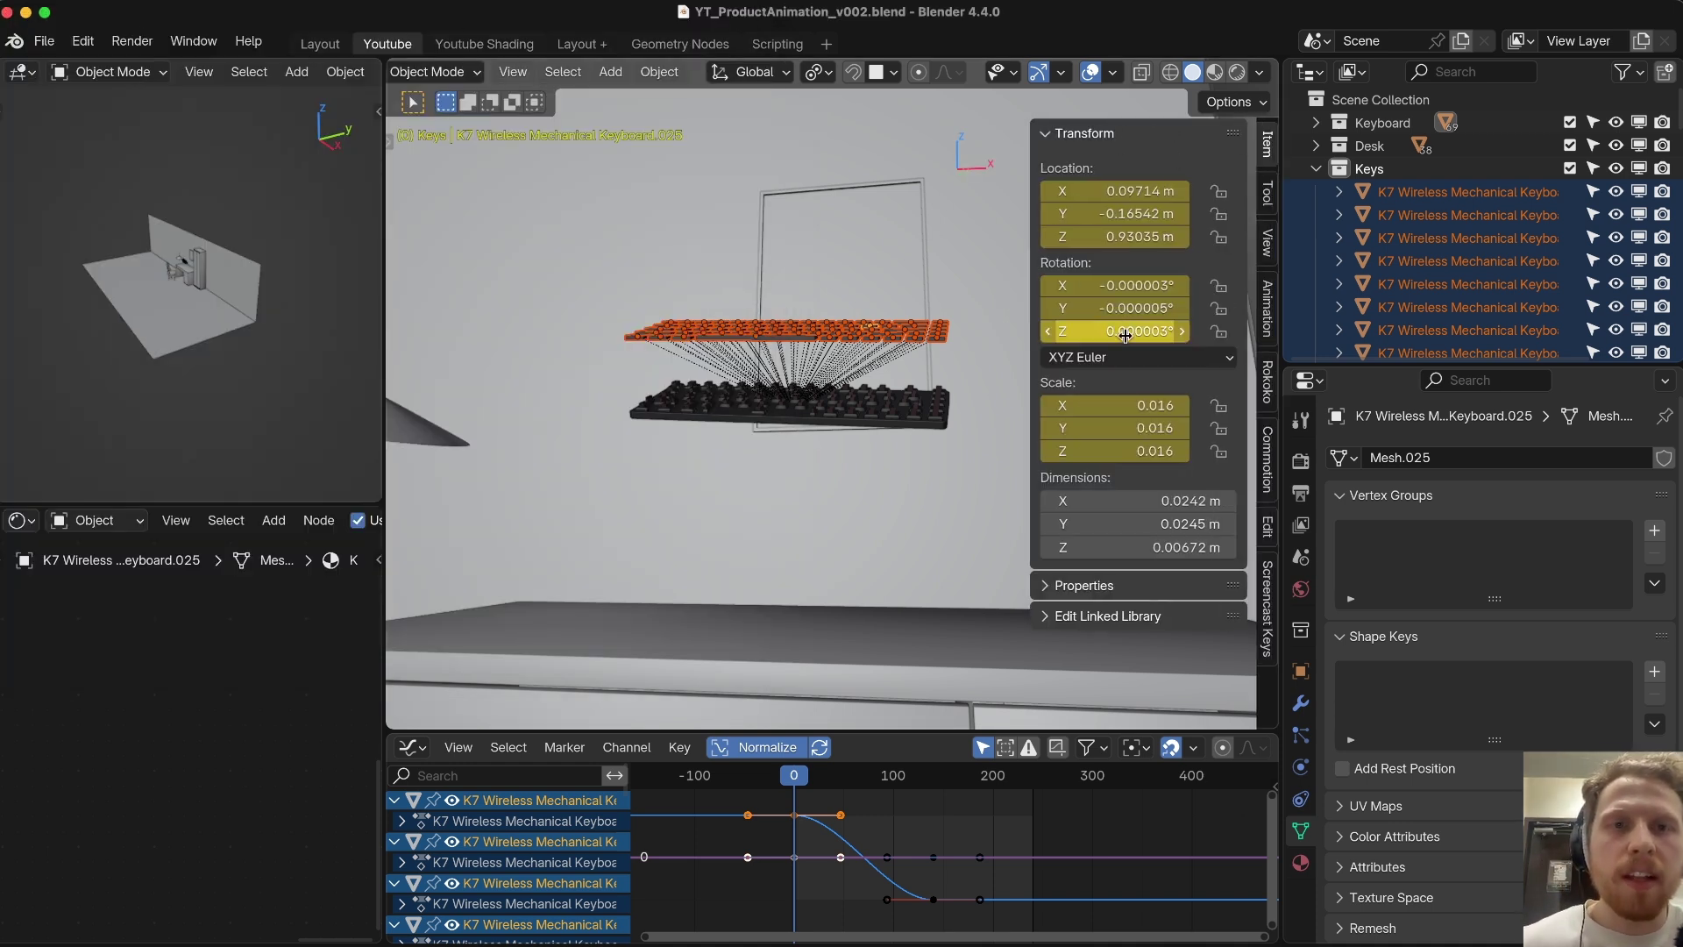
{"action": "key", "text": "n"}
{"action": "left_click", "coordinate": [1276, 137]}
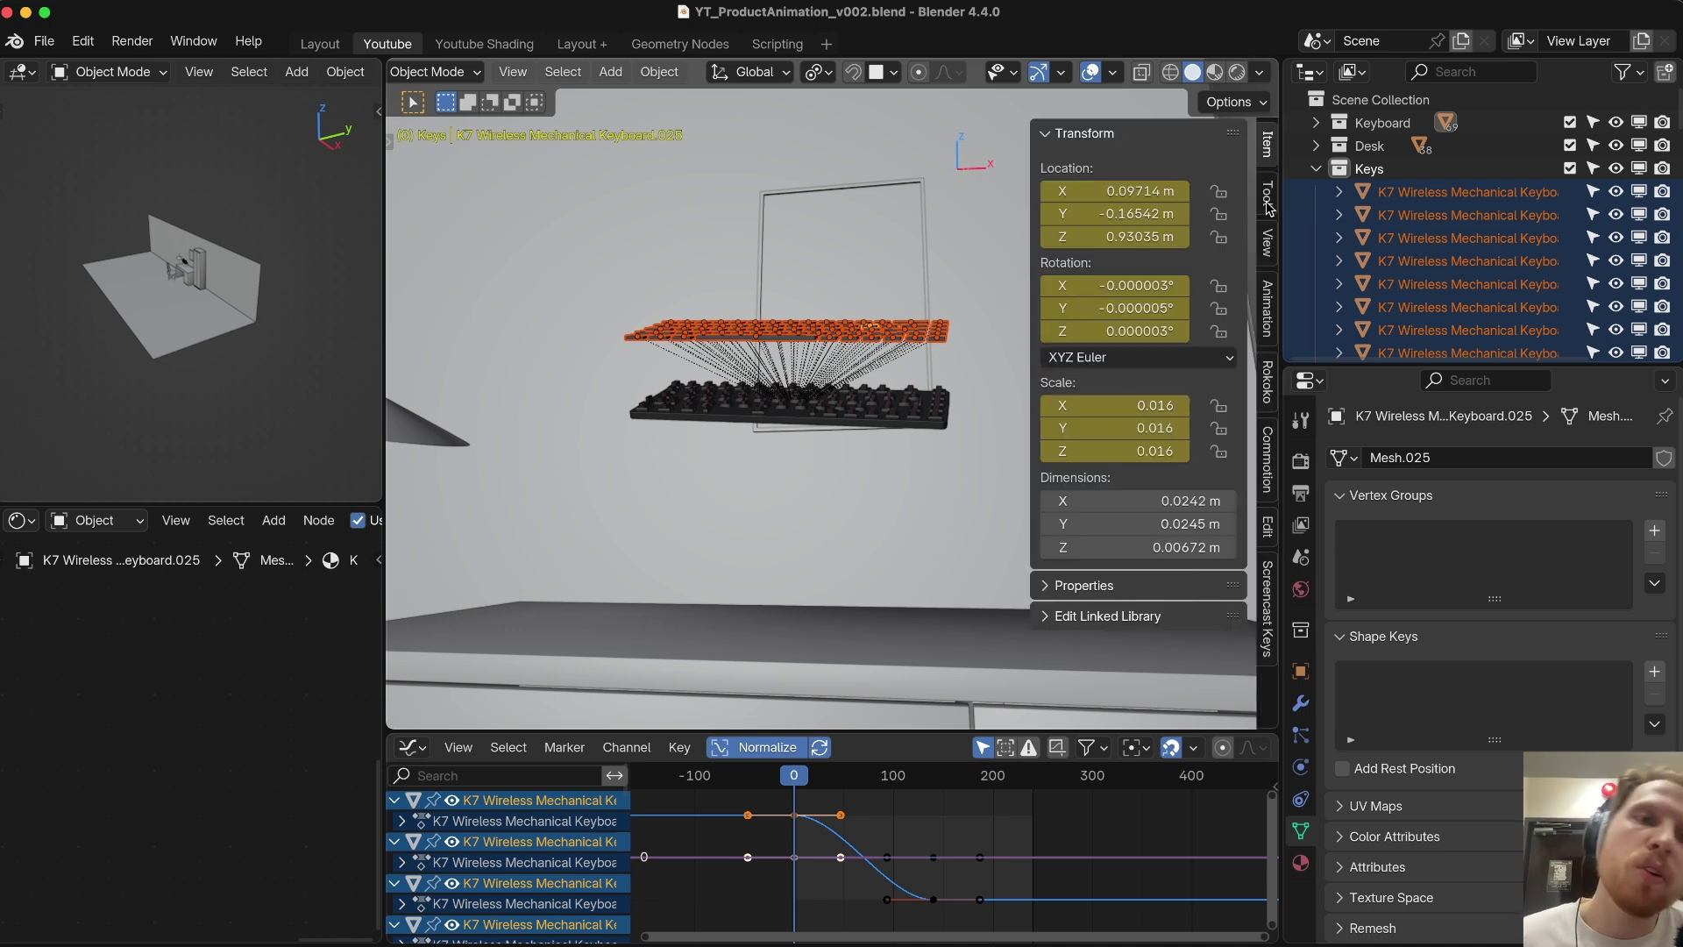
{"action": "left_click", "coordinate": [1267, 454]}
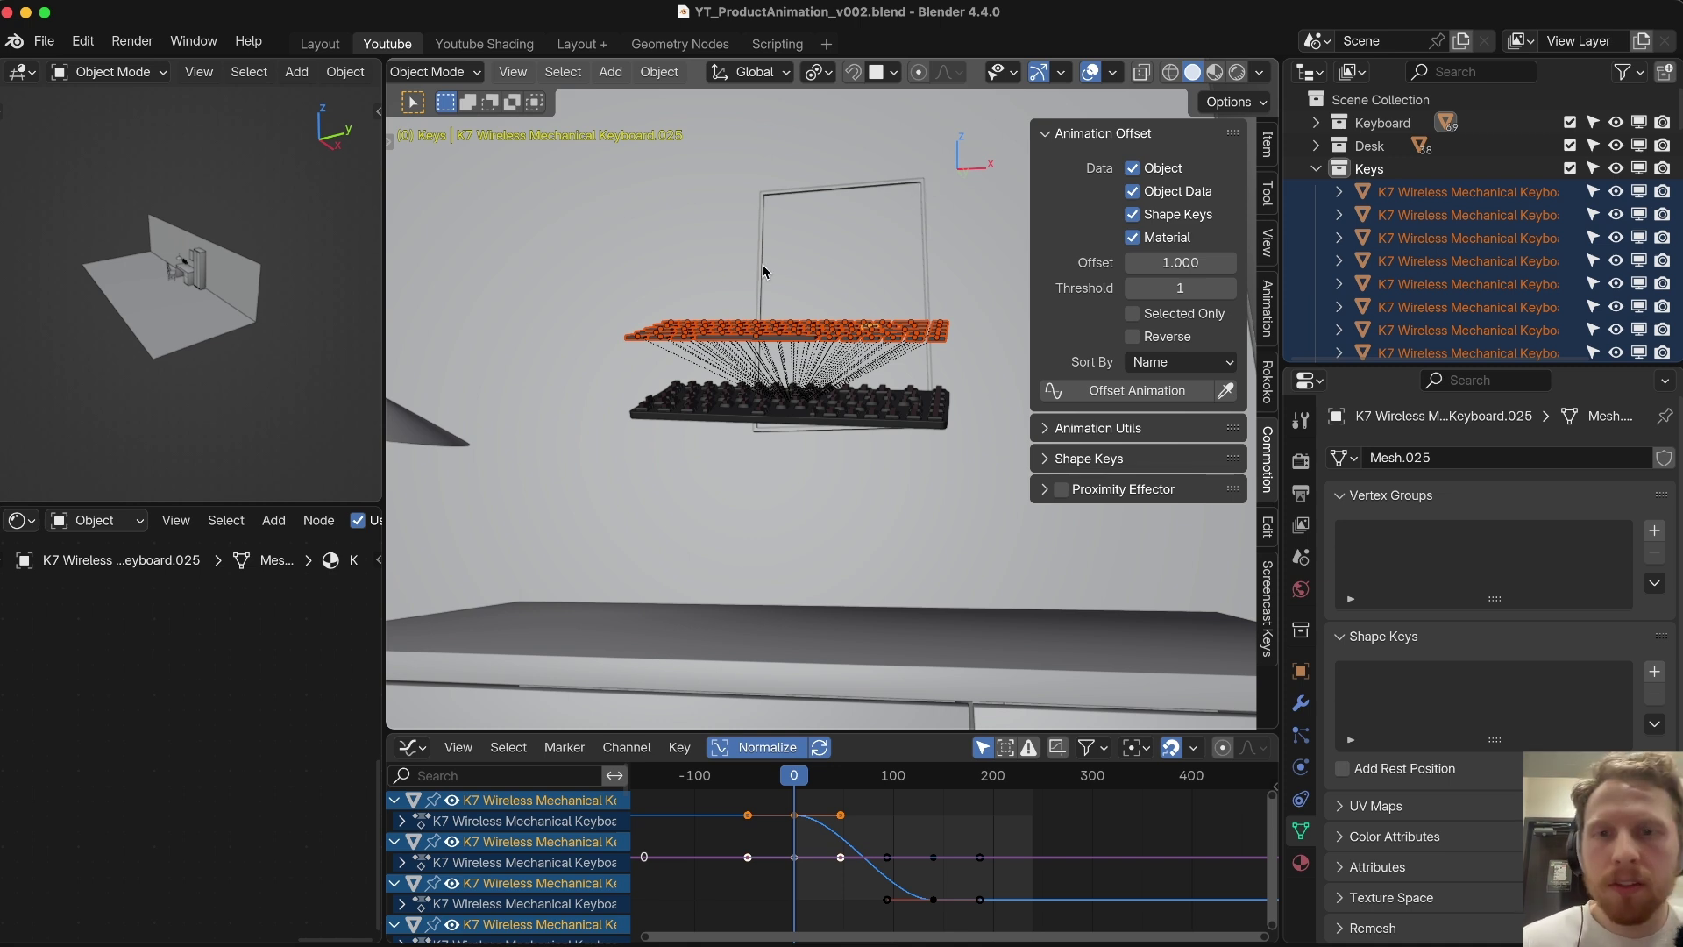
{"action": "middle_click_drag", "start_coordinate": [653, 324], "coordinate": [647, 338]}
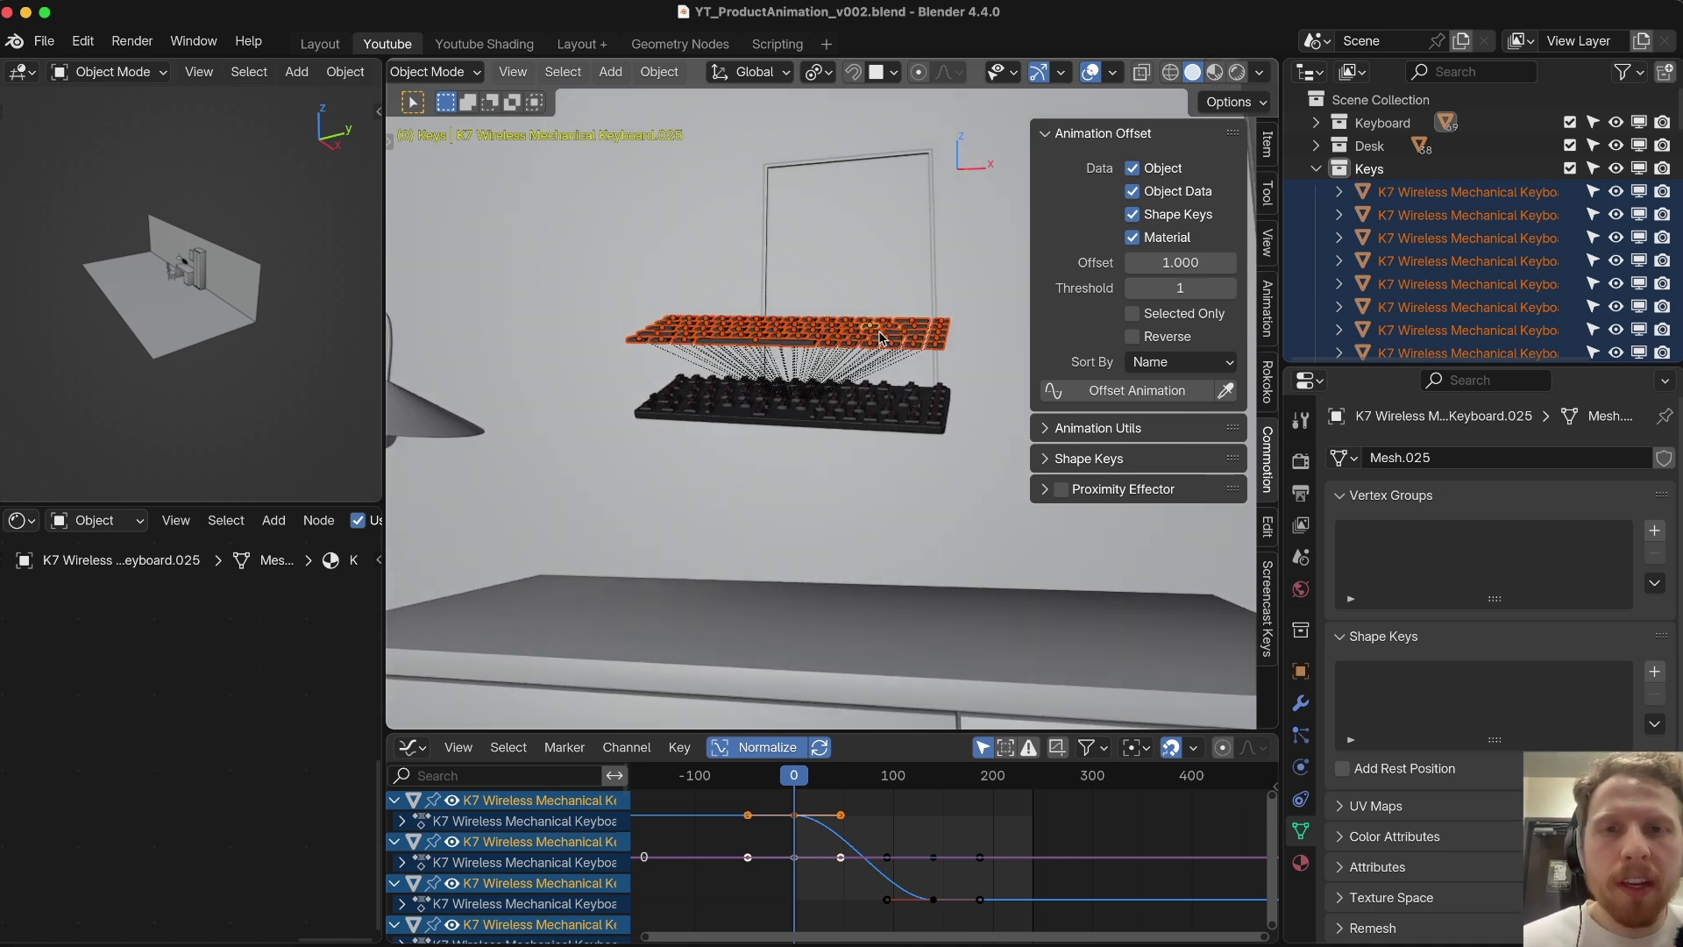
Step: Isolate the selected keycaps by hiding all other objects, and keep the transform pivot point on Individual Origins
{"action": "key", "text": "shift+h"}
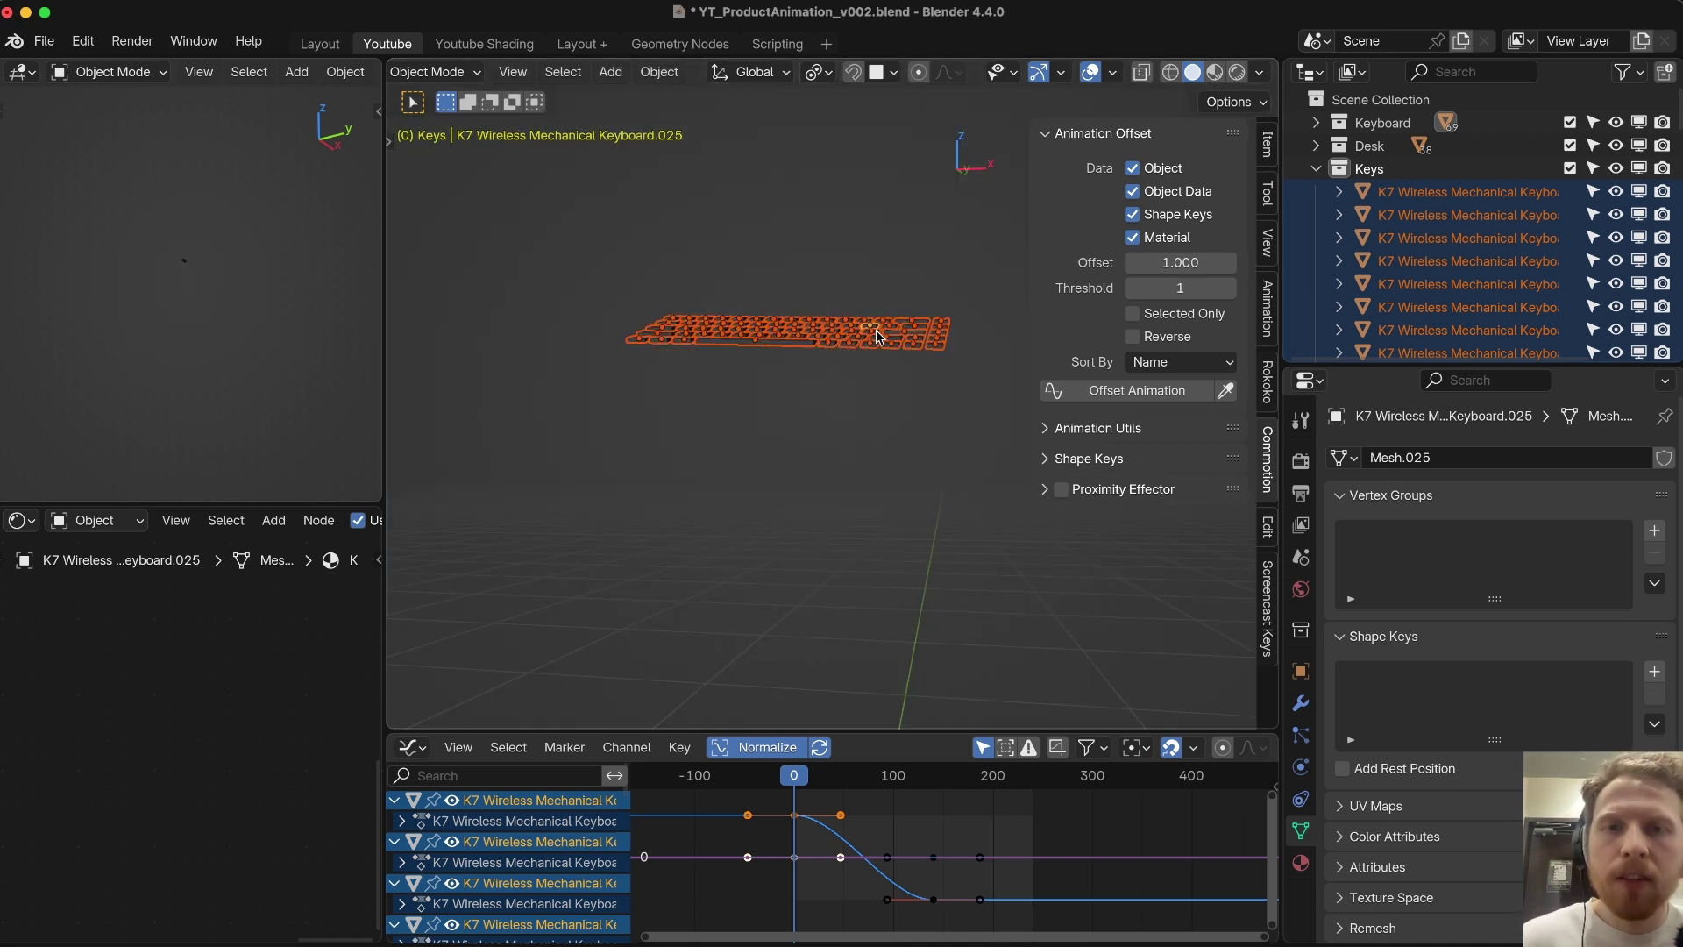
{"action": "scroll", "coordinate": [791, 263], "scroll_direction": "up", "scroll_amount": 4}
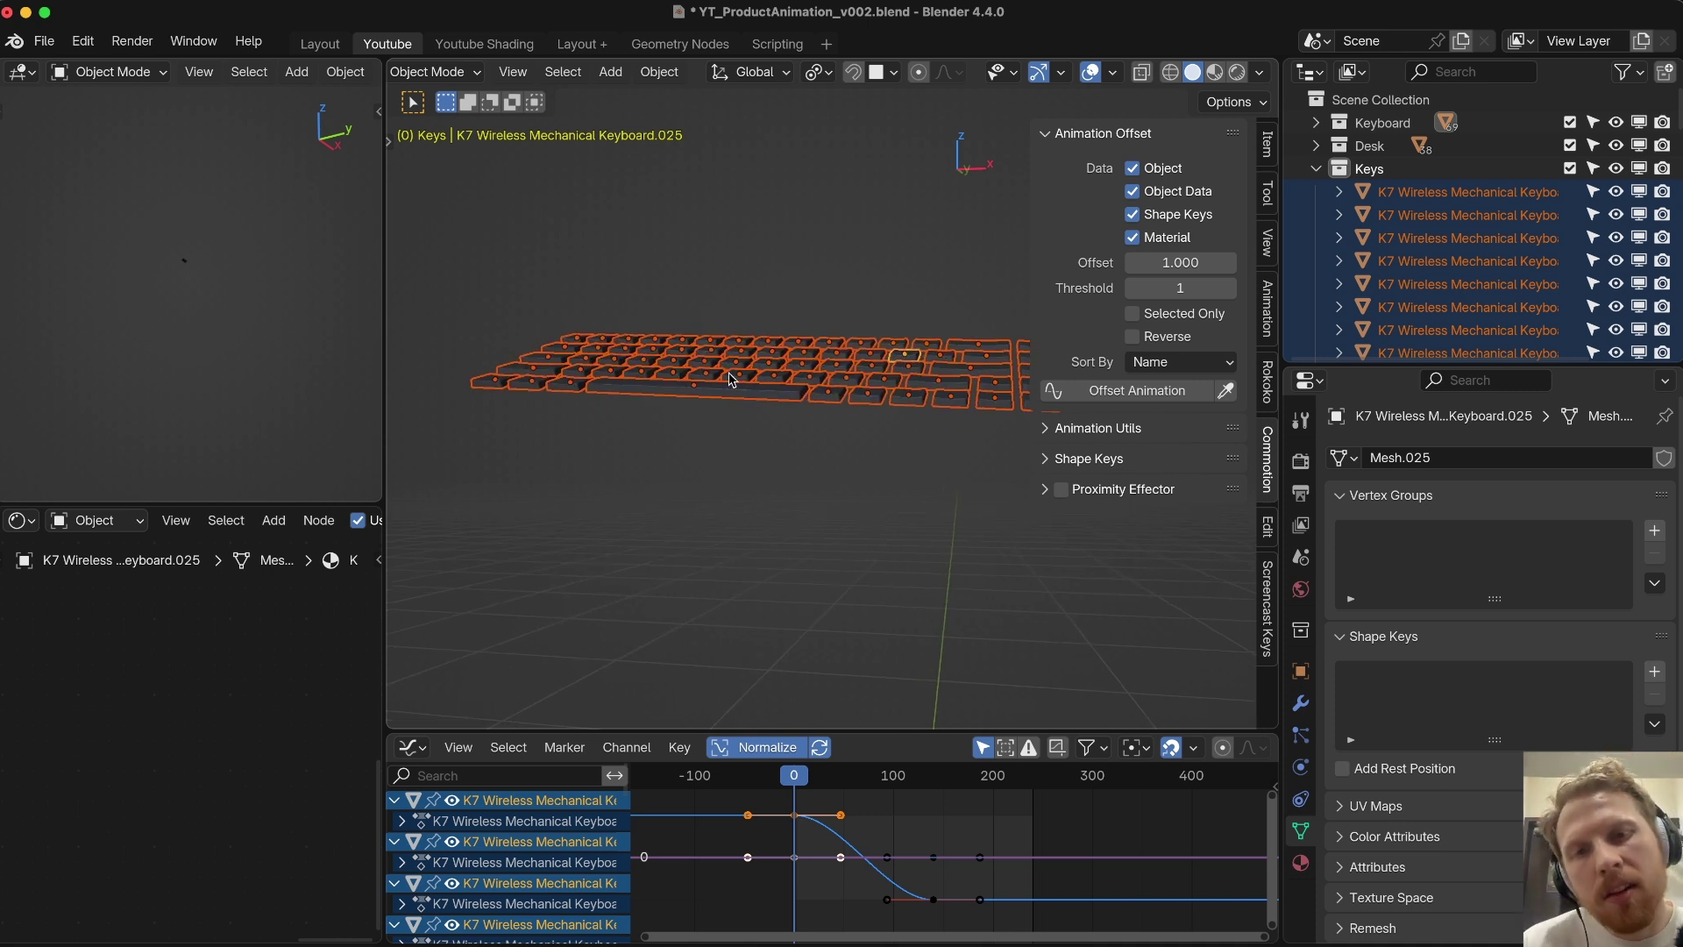
{"action": "middle_click_drag", "start_coordinate": [908, 342], "coordinate": [653, 340]}
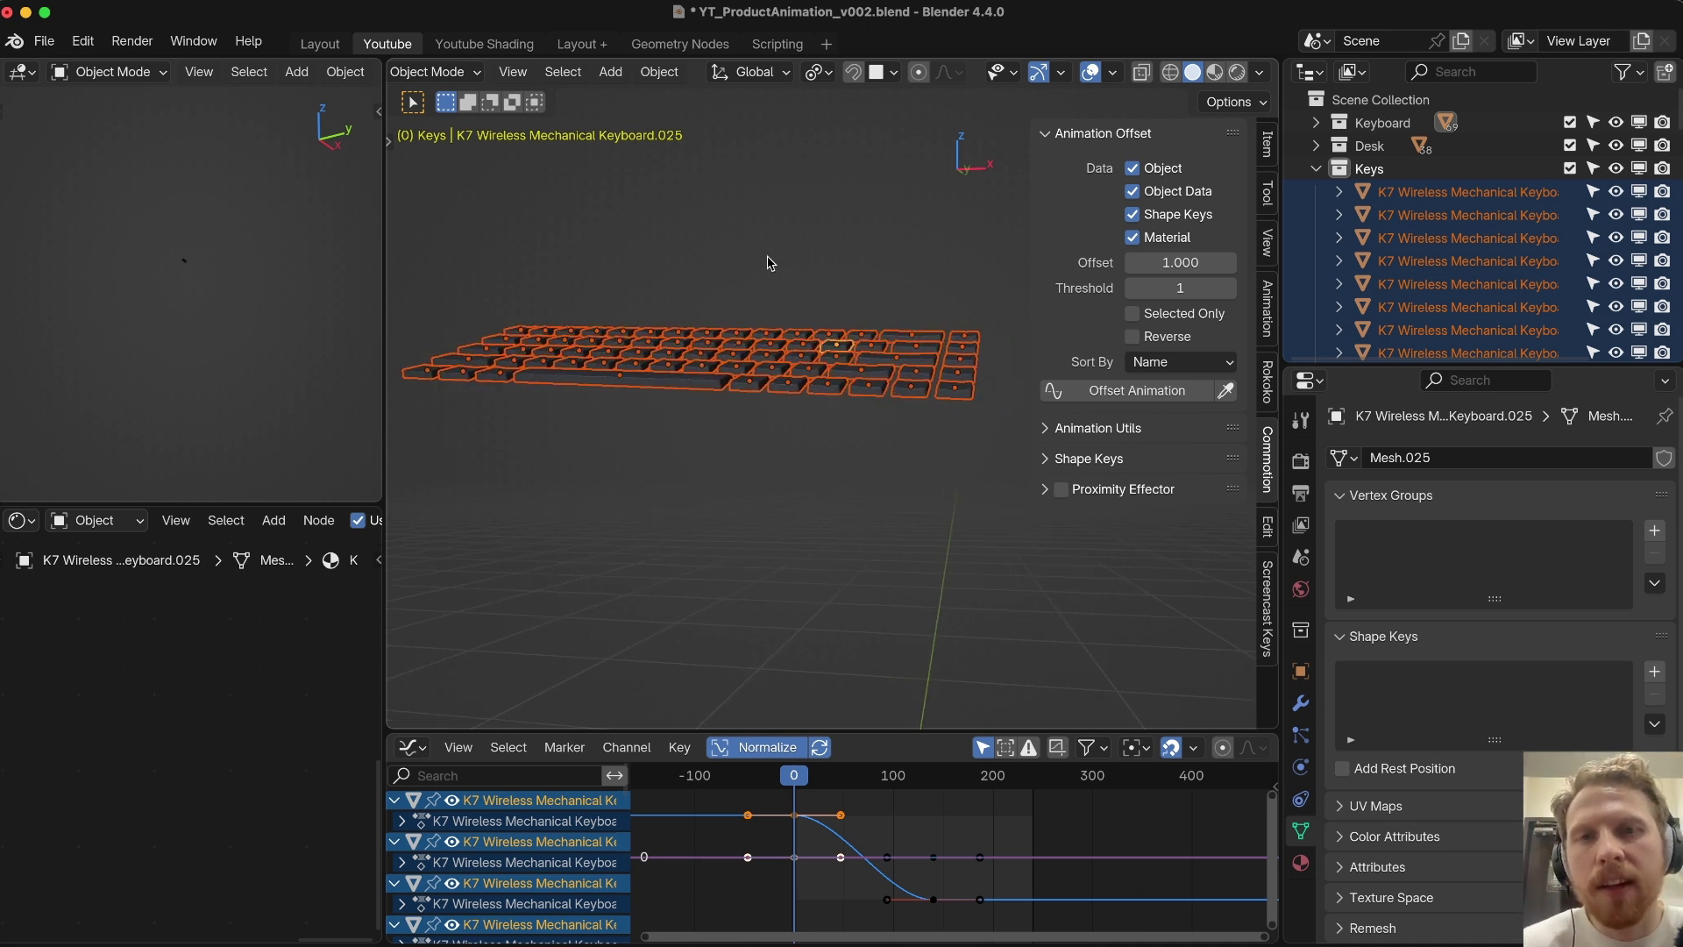
{"action": "left_click", "coordinate": [817, 72]}
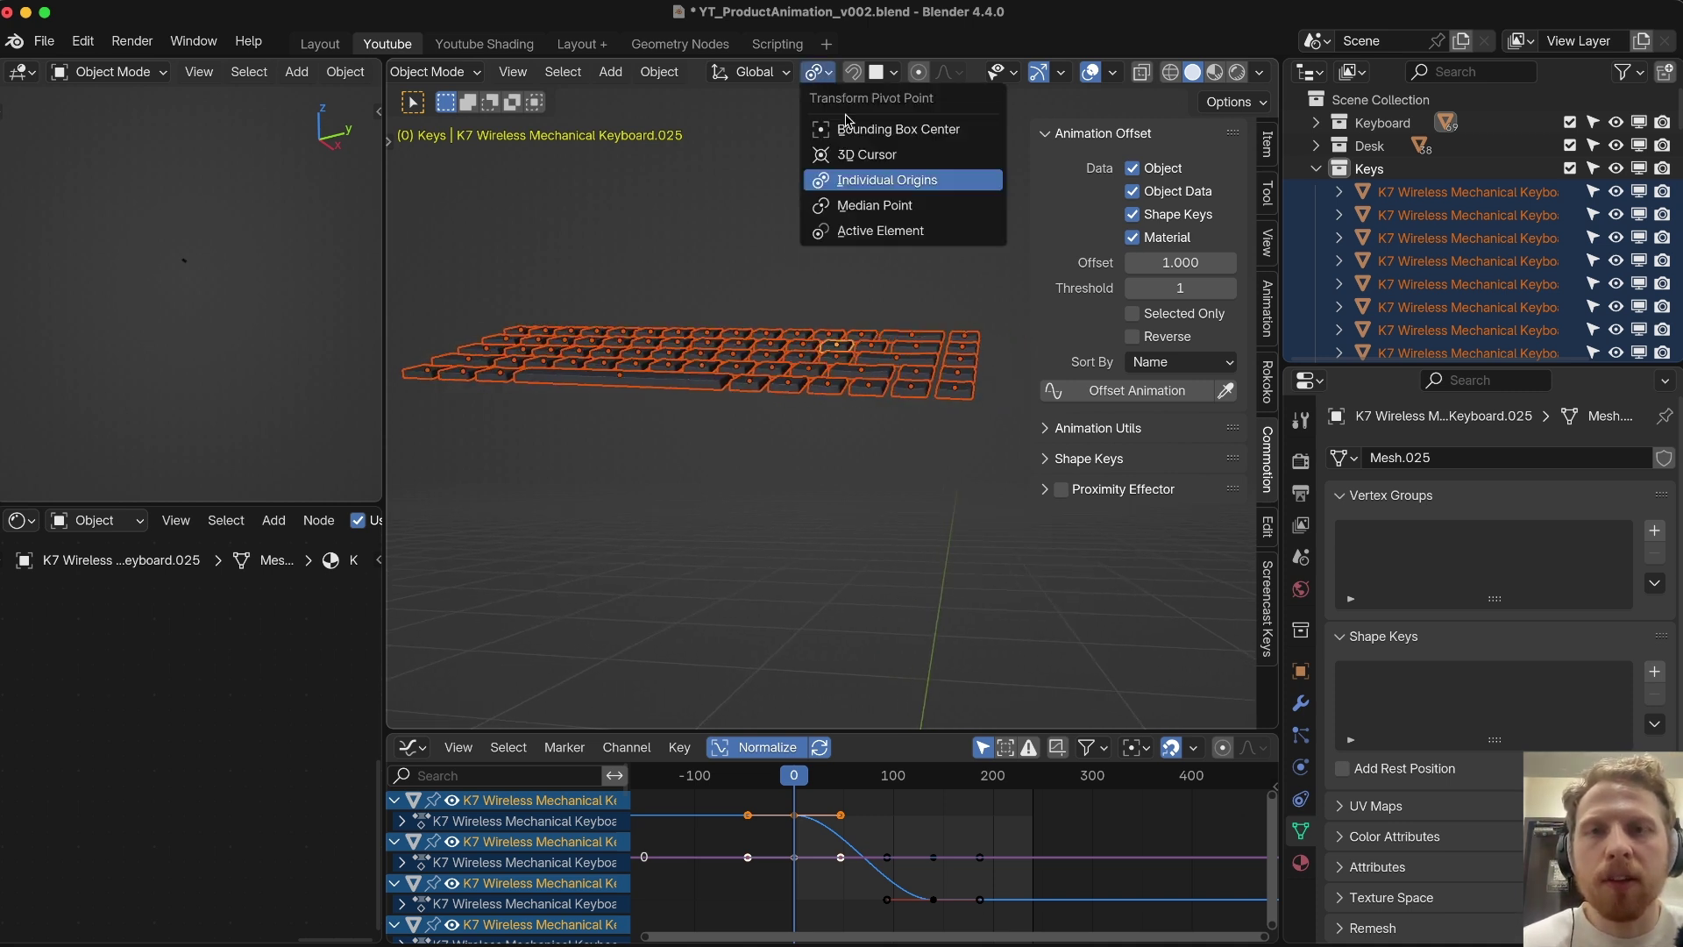
{"action": "left_click", "coordinate": [869, 180]}
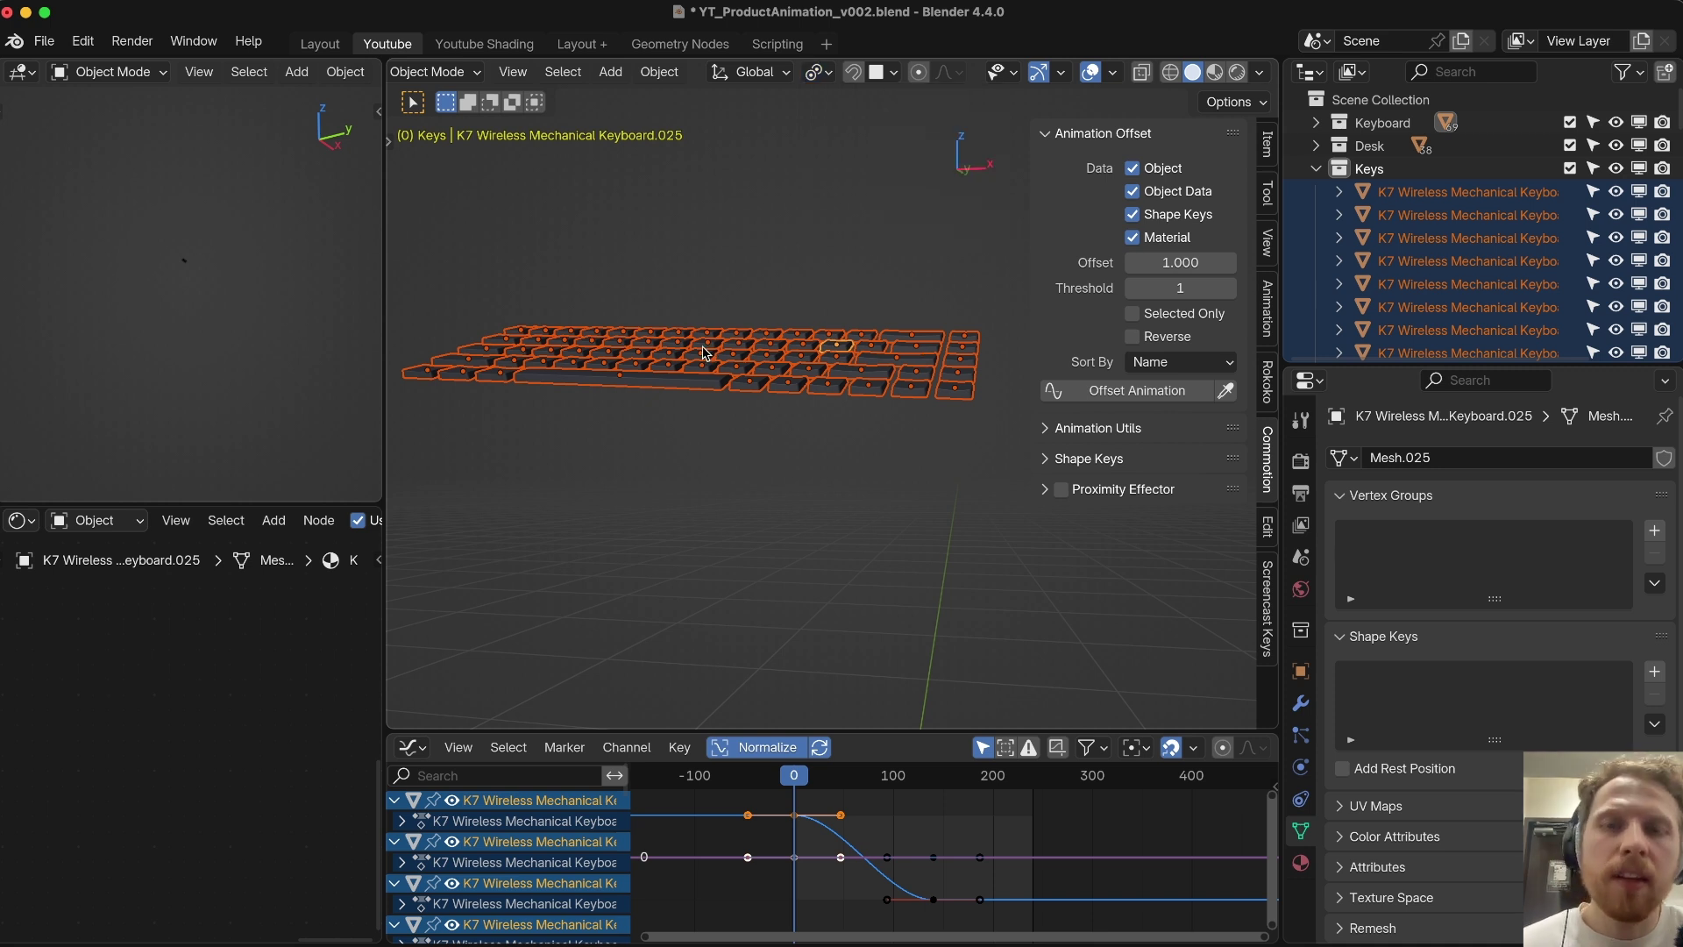
Step: Select one keycap near the middle of the keyboard and enable proportional editing with Random falloff
{"action": "left_click", "coordinate": [693, 357]}
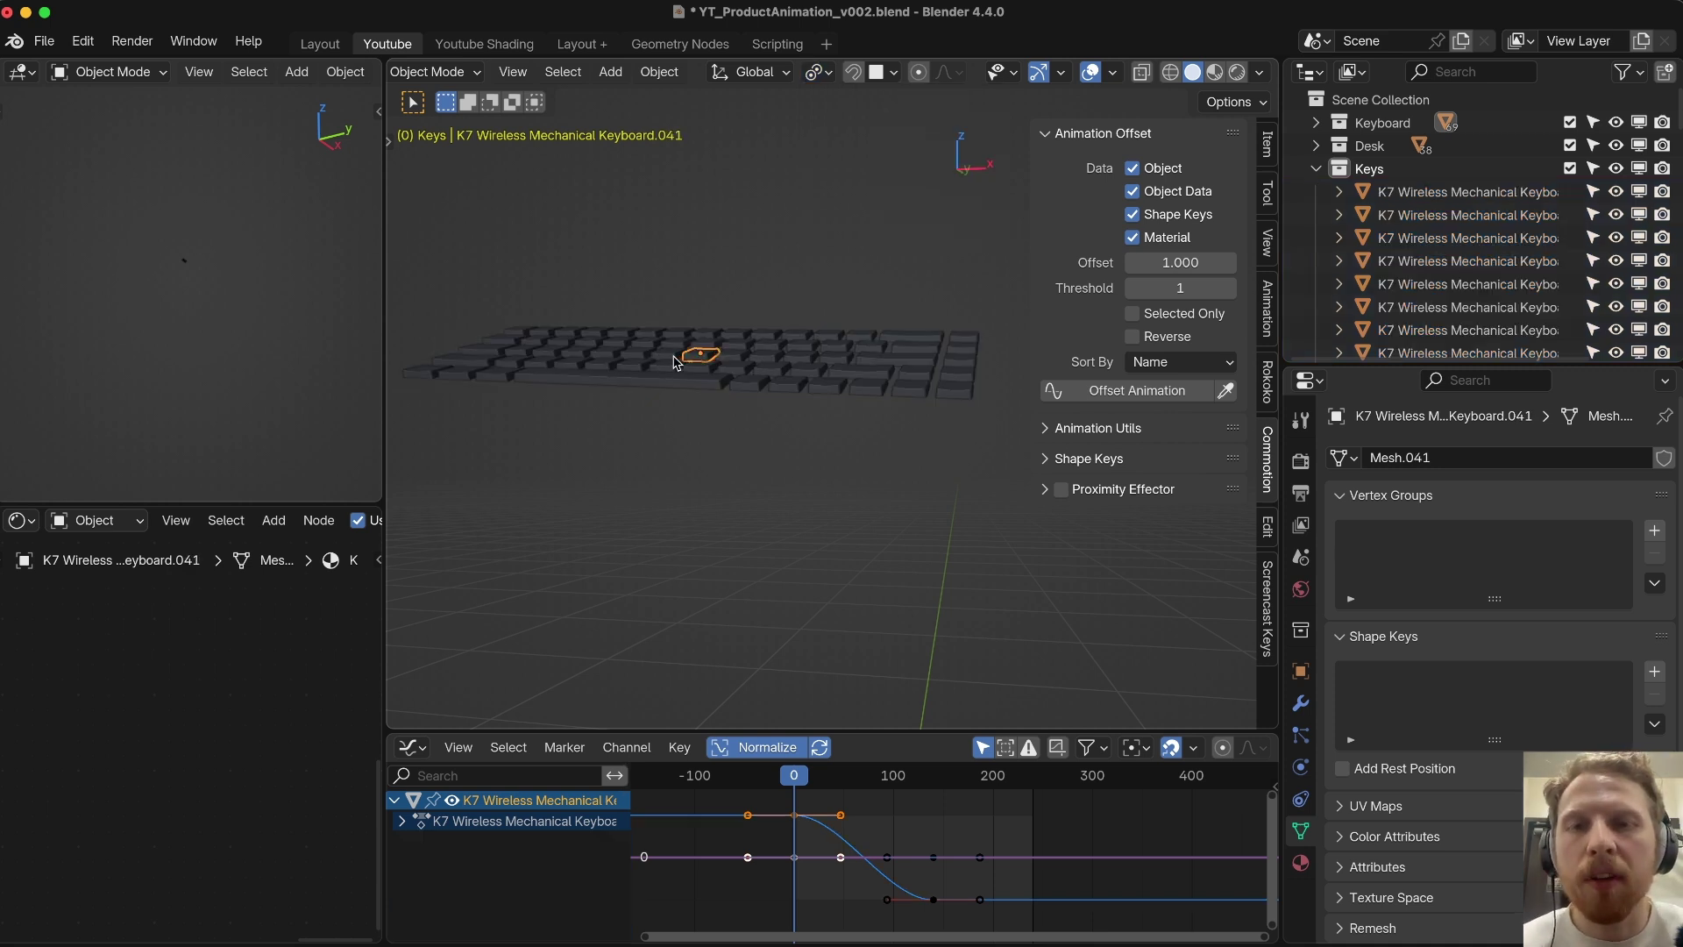
{"action": "left_click", "coordinate": [920, 73]}
{"action": "scroll", "coordinate": [954, 122], "scroll_direction": "up", "scroll_amount": 1}
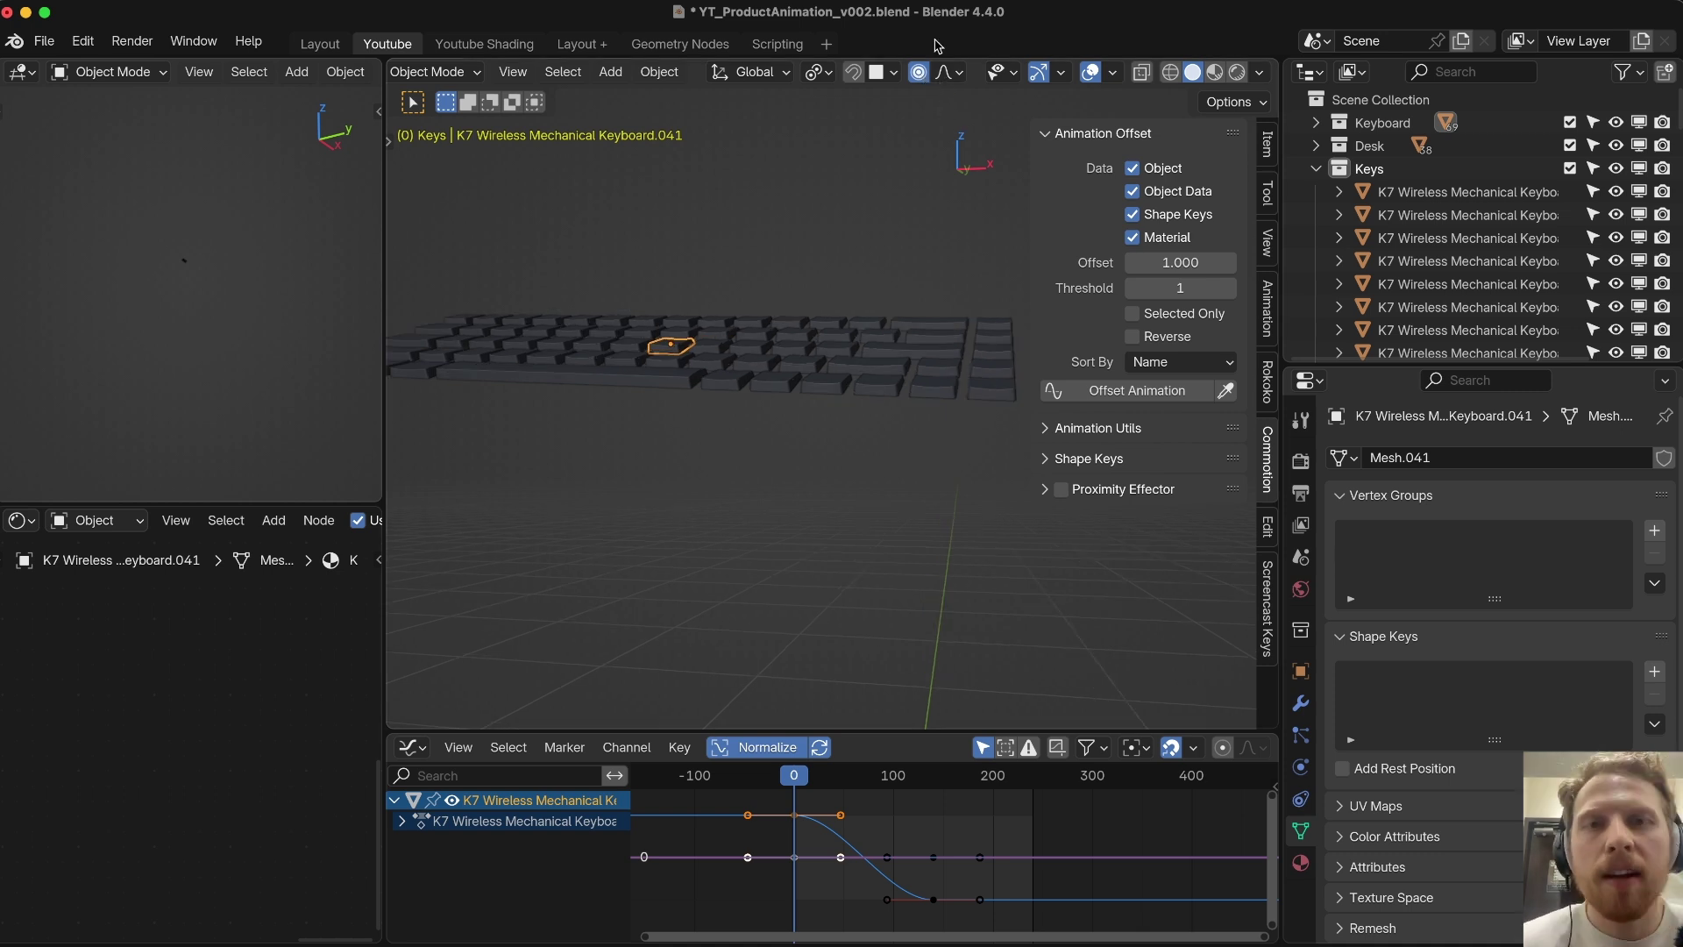
{"action": "left_click", "coordinate": [950, 73]}
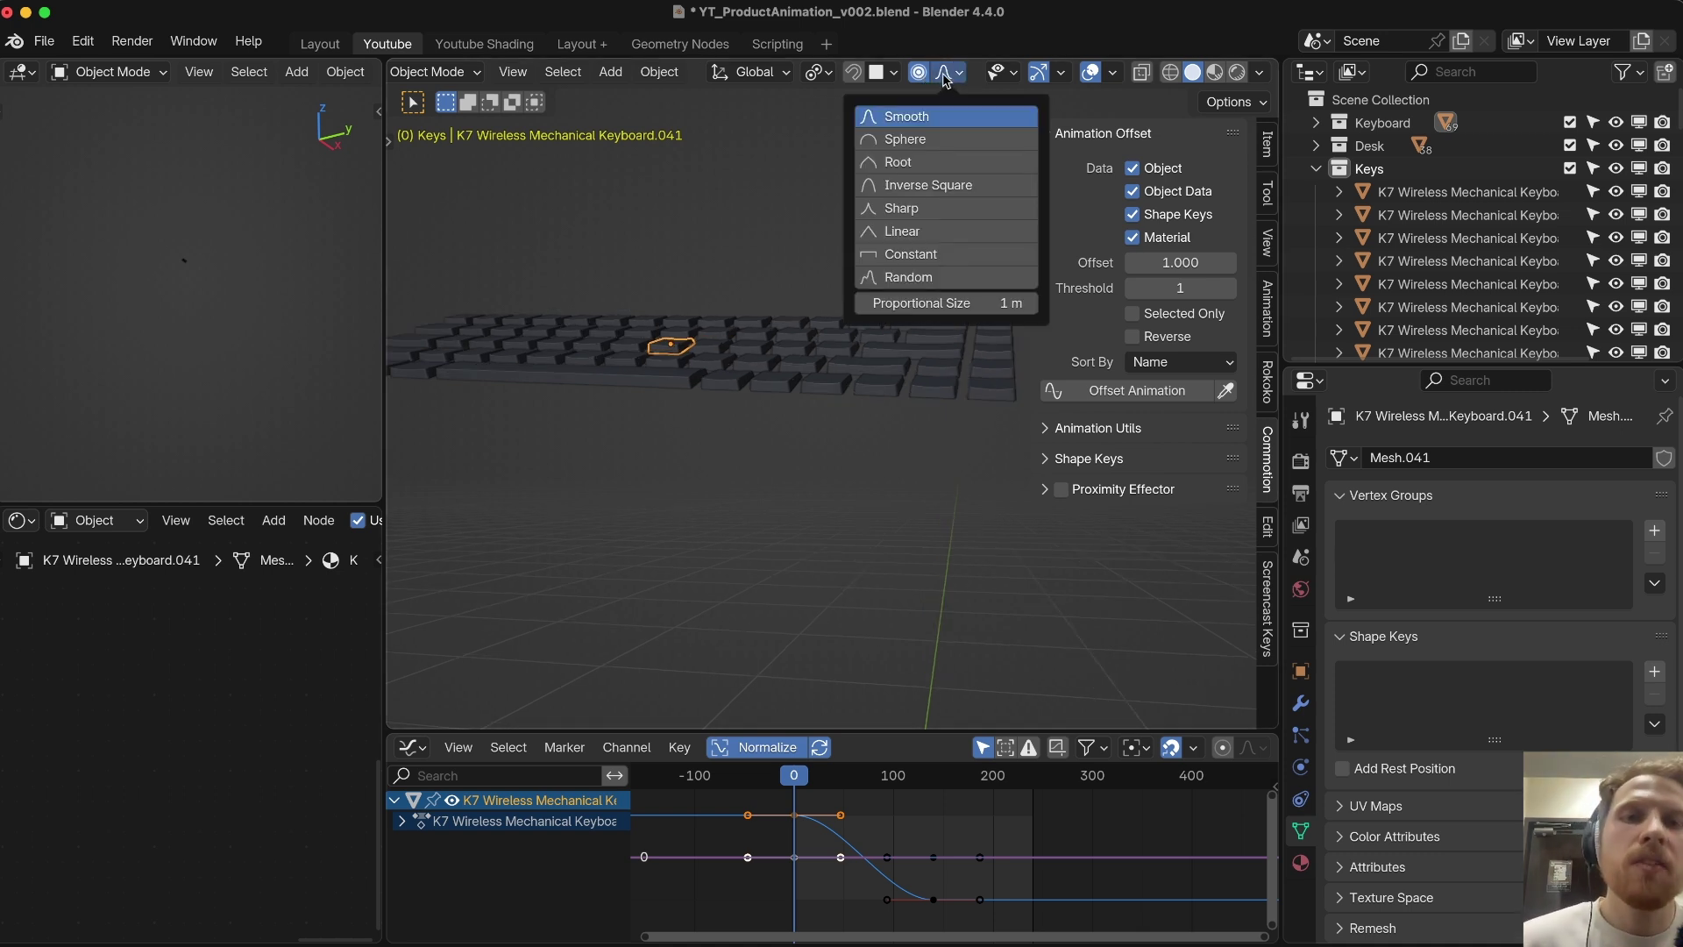
{"action": "left_click", "coordinate": [926, 266]}
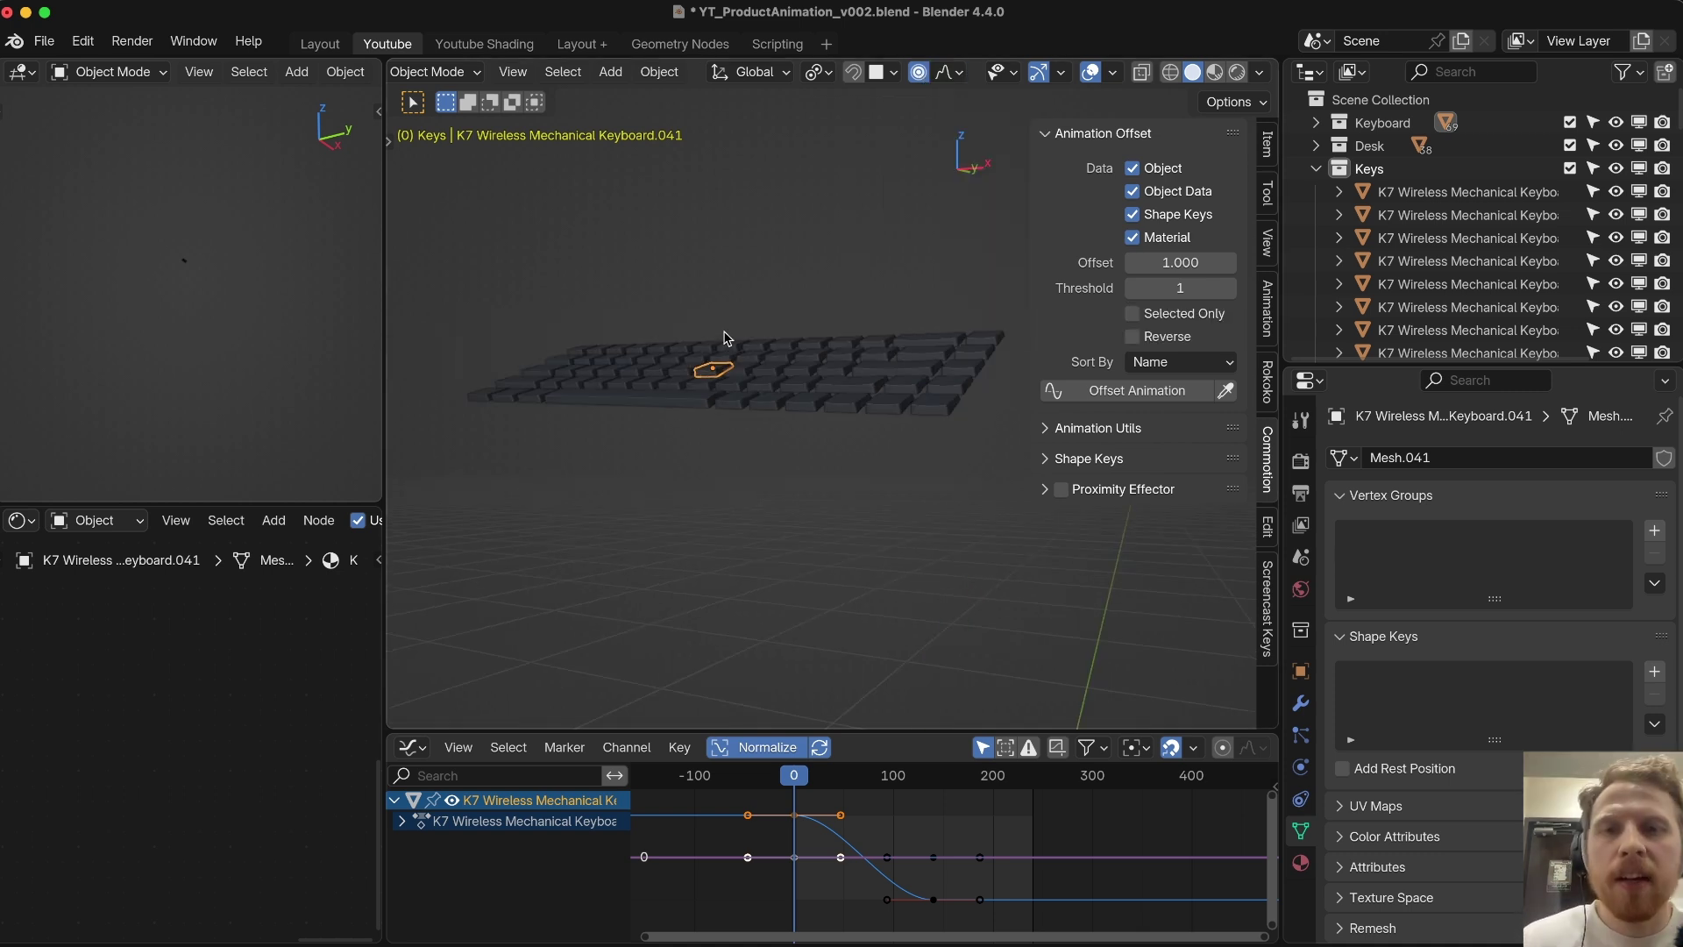
{"action": "key", "text": "r"}
{"action": "key", "text": "r"}
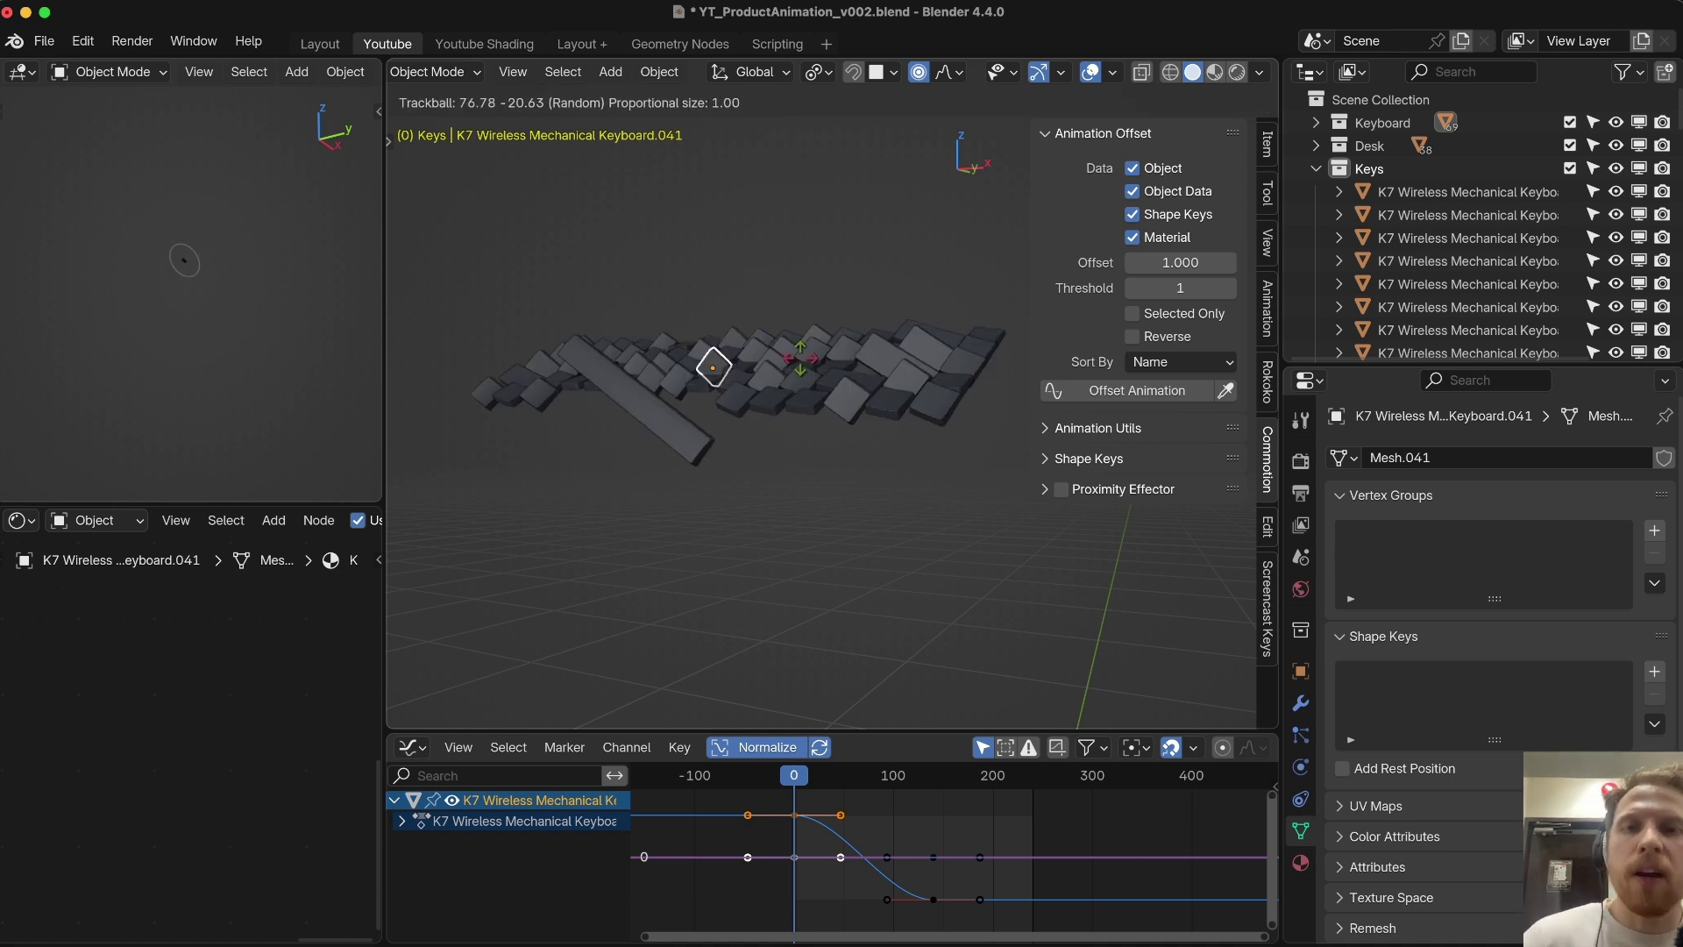
{"action": "right_click", "coordinate": [808, 235]}
Step: Scatter the keycap orientations with several trackball rotations, using Random proportional falloff at a size of 1 m
{"action": "key", "text": "r"}
{"action": "key", "text": "r"}
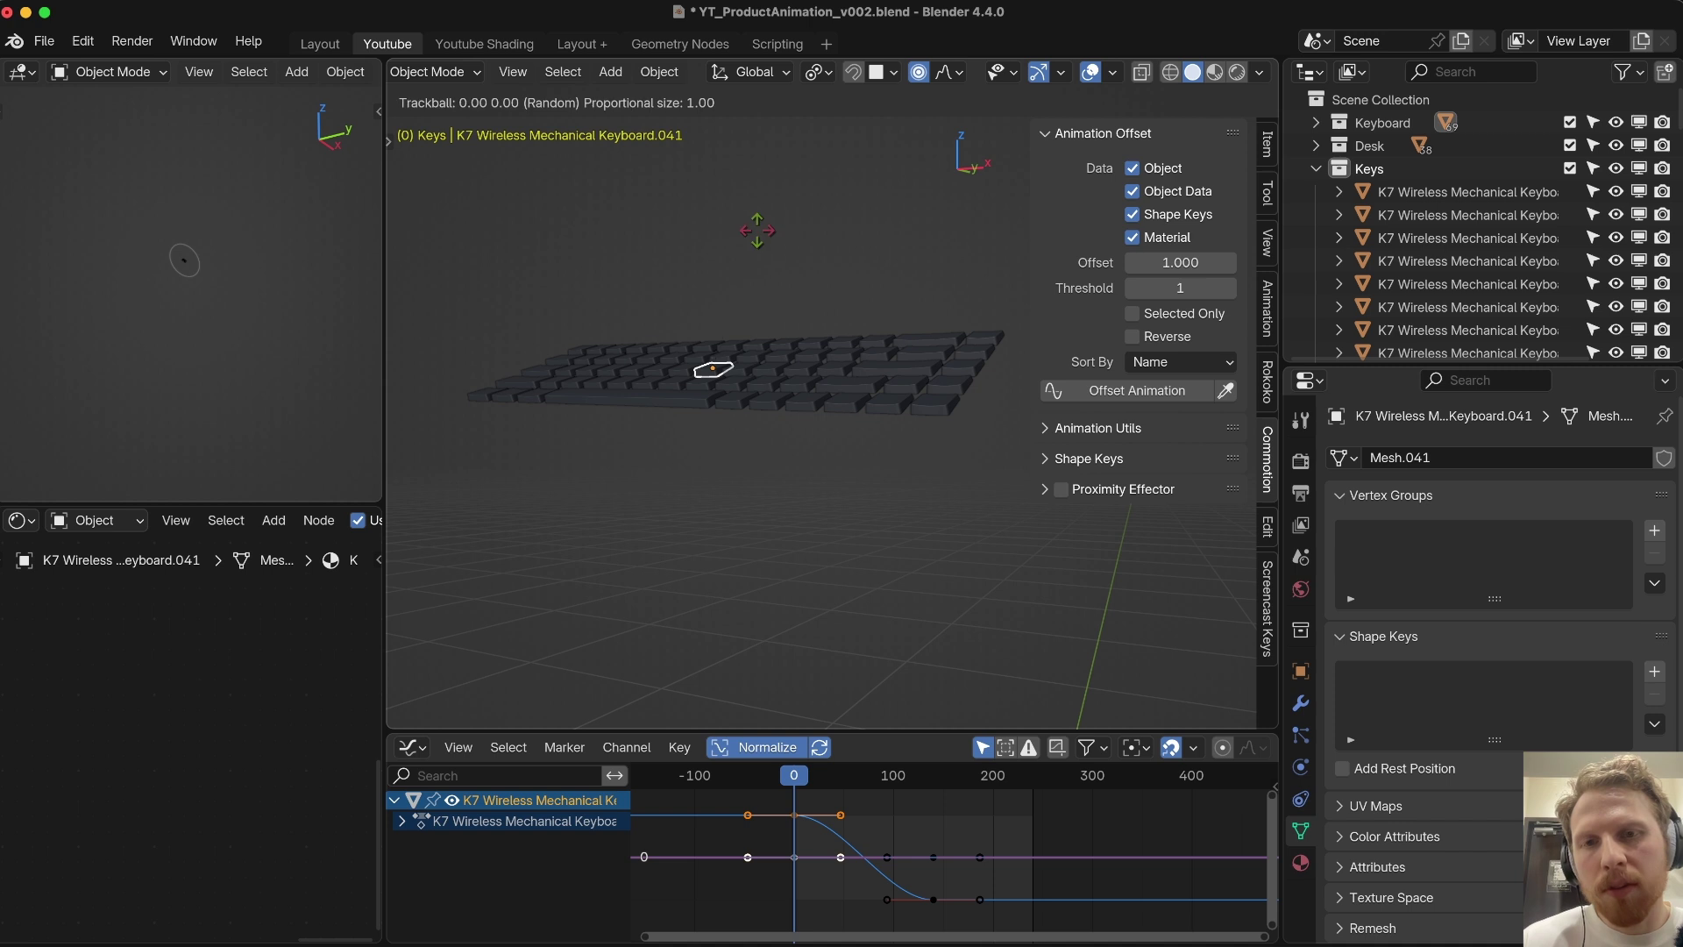
{"action": "left_click", "coordinate": [782, 315]}
{"action": "key", "text": "r"}
{"action": "key", "text": "r"}
{"action": "left_click", "coordinate": [715, 293]}
{"action": "key", "text": "r"}
{"action": "key", "text": "r"}
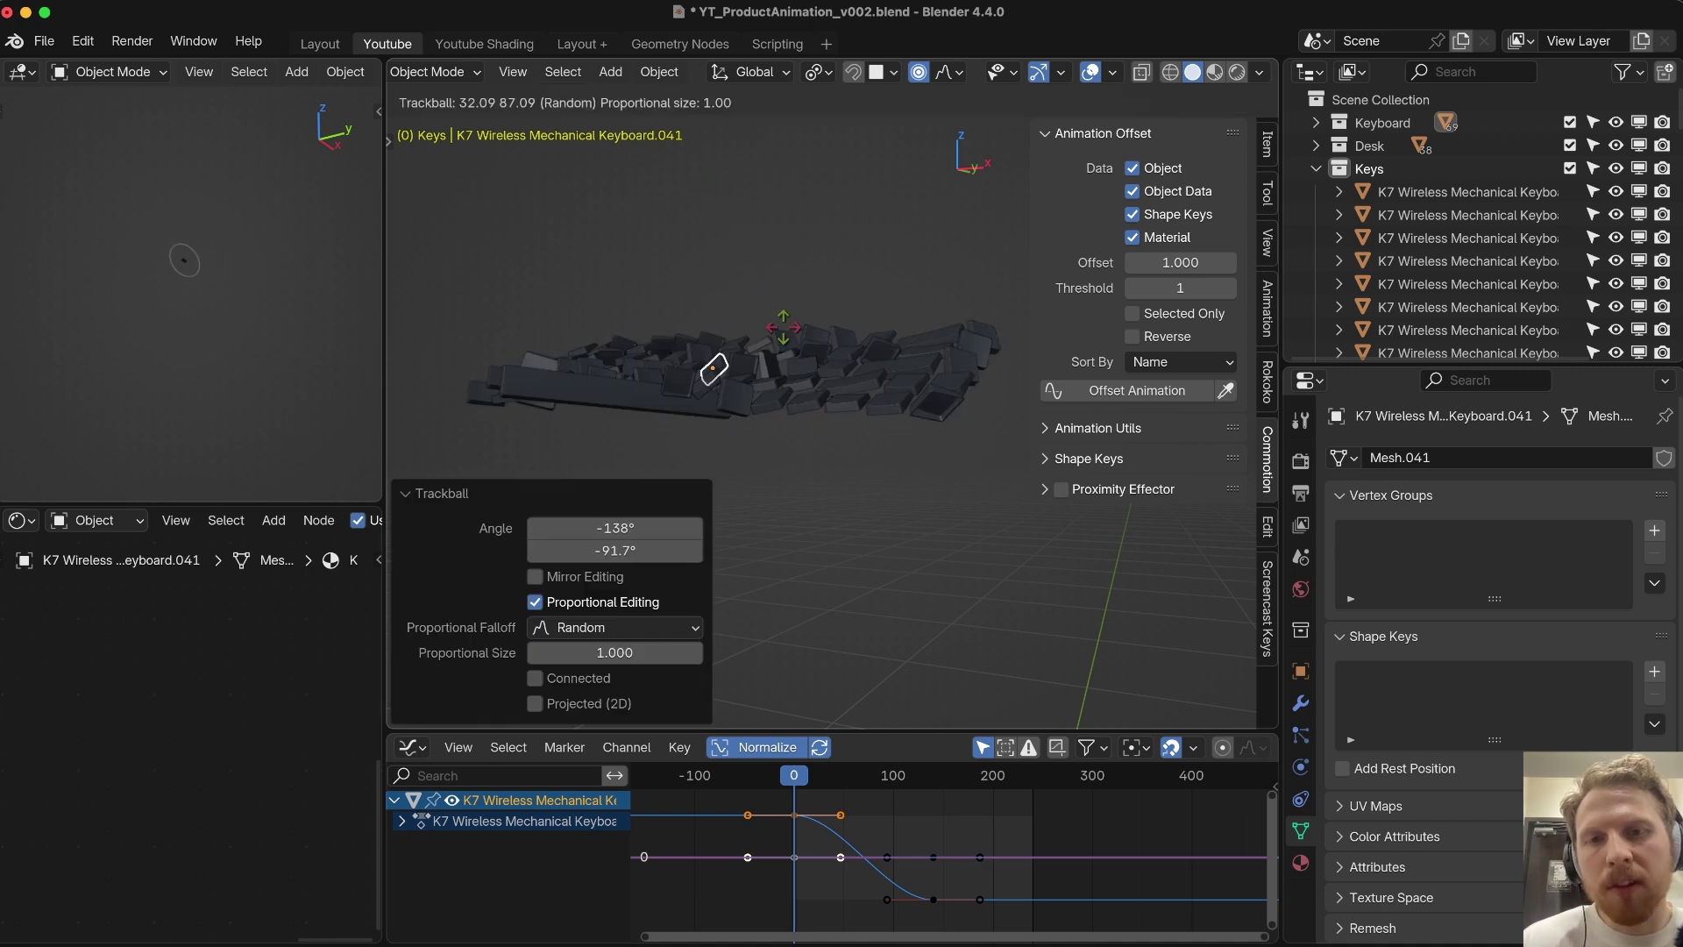
{"action": "left_click", "coordinate": [800, 280]}
{"action": "key", "text": "r"}
{"action": "key", "text": "r"}
{"action": "key", "text": "r"}
{"action": "left_click", "coordinate": [840, 294]}
Step: Select the space bar keycap and rotate it in front view with Random proportional editing still enabled
{"action": "middle_click_drag", "start_coordinate": [841, 298], "coordinate": [771, 330]}
{"action": "left_click", "coordinate": [815, 369]}
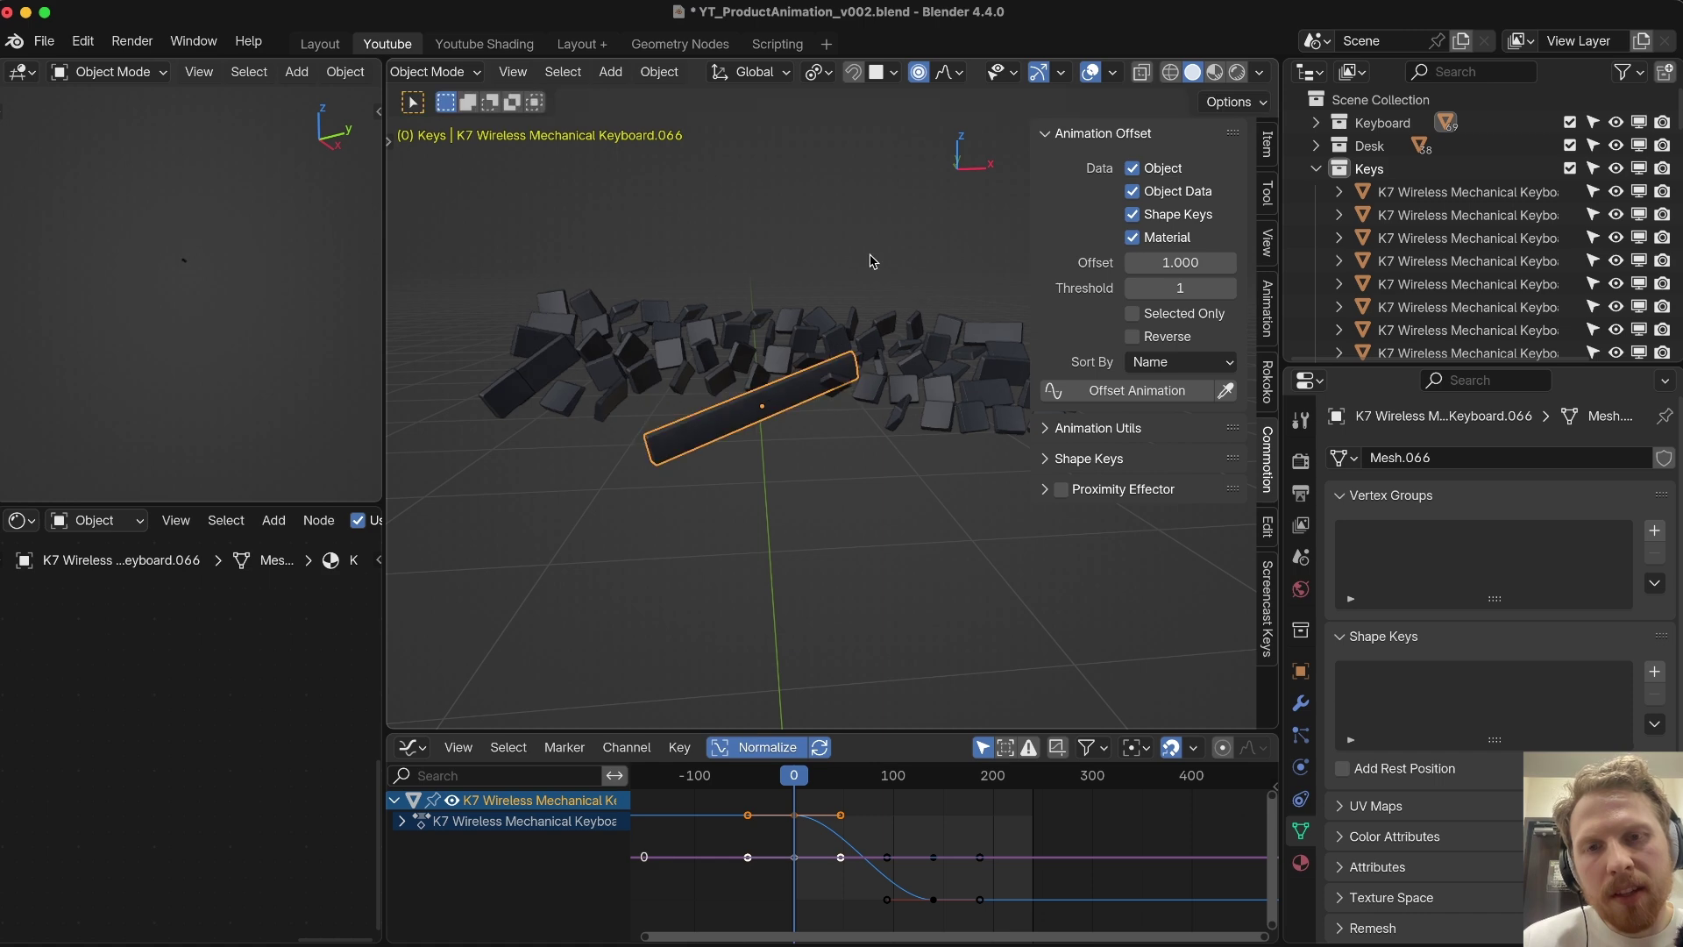
{"action": "middle_click_drag", "start_coordinate": [872, 261], "coordinate": [811, 366]}
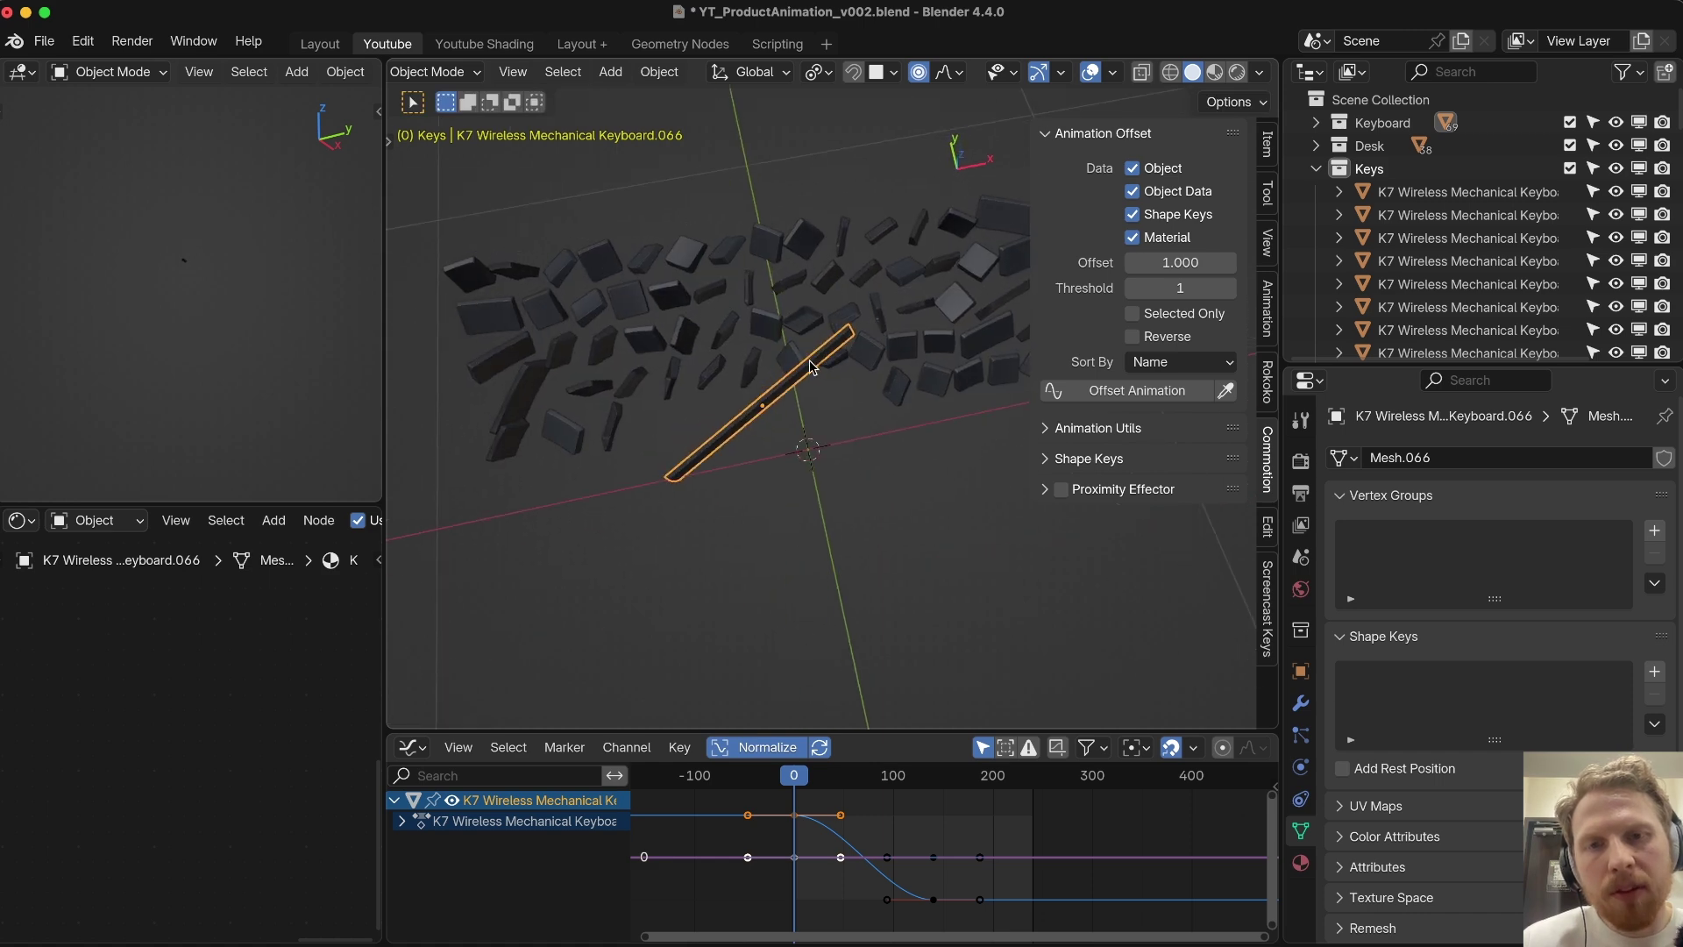
{"action": "left_click", "coordinate": [911, 321]}
{"action": "key", "text": "KP_1"}
{"action": "key", "text": "r"}
{"action": "left_click", "coordinate": [879, 342]}
Step: Select all keycaps, keyframe their scattered rotations at frame 0, and hide the viewport sidebar
{"action": "key", "text": "a"}
{"action": "middle_click_drag", "start_coordinate": [902, 344], "coordinate": [769, 307], "text": "shift"}
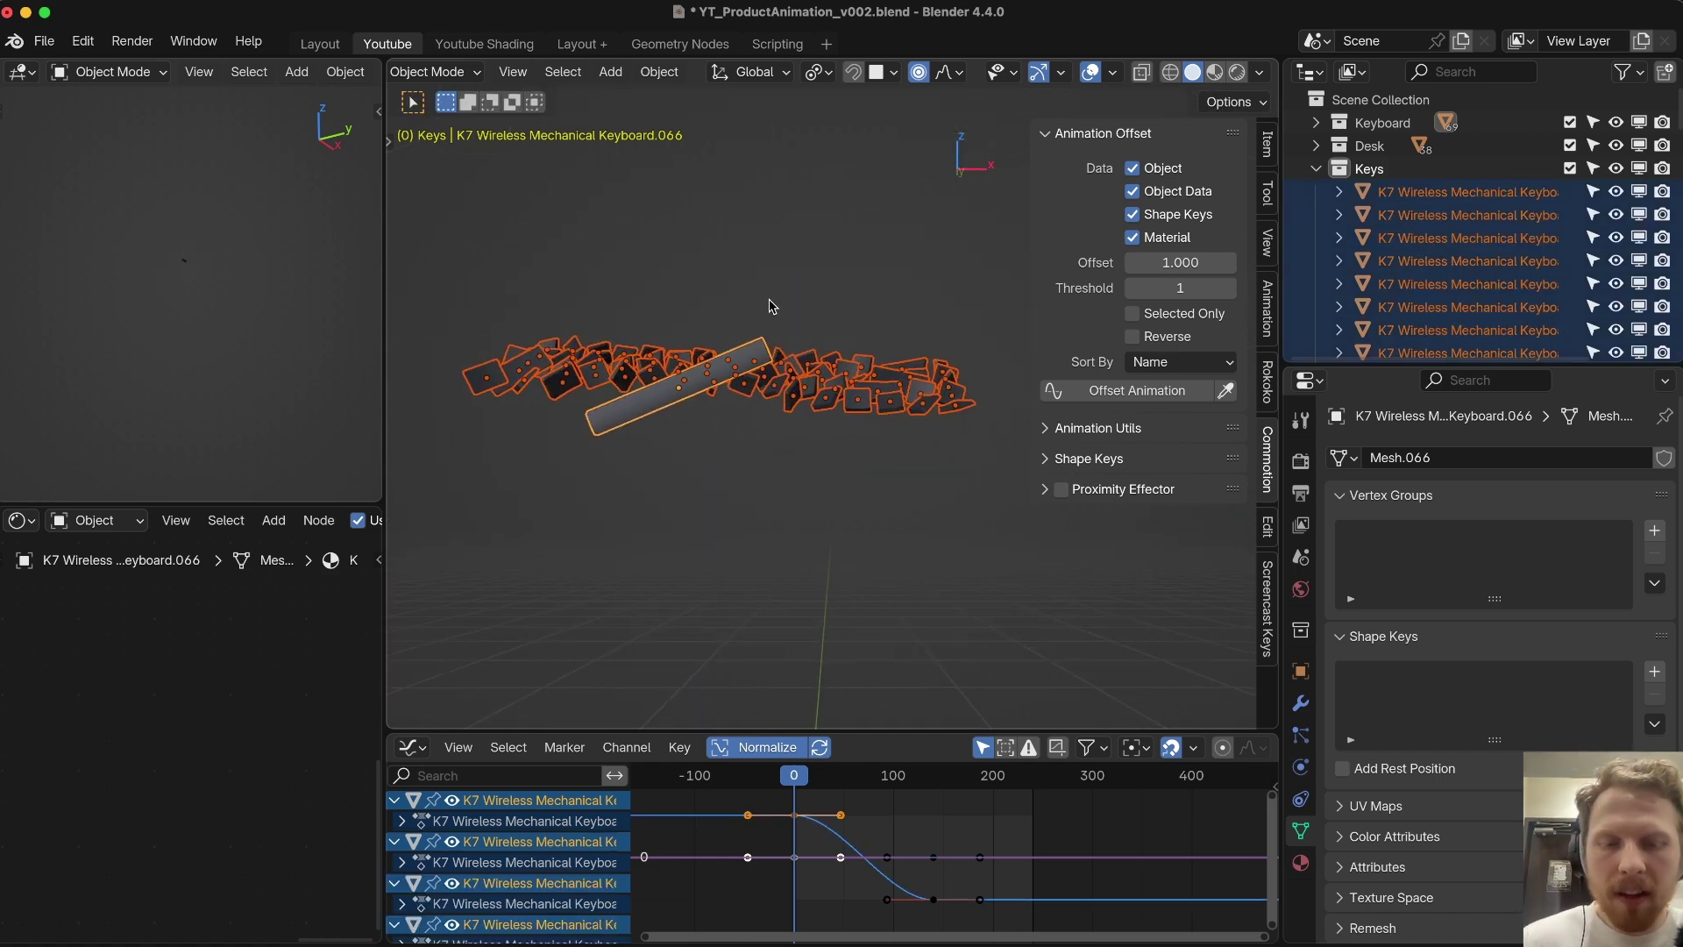
{"action": "key", "text": "n"}
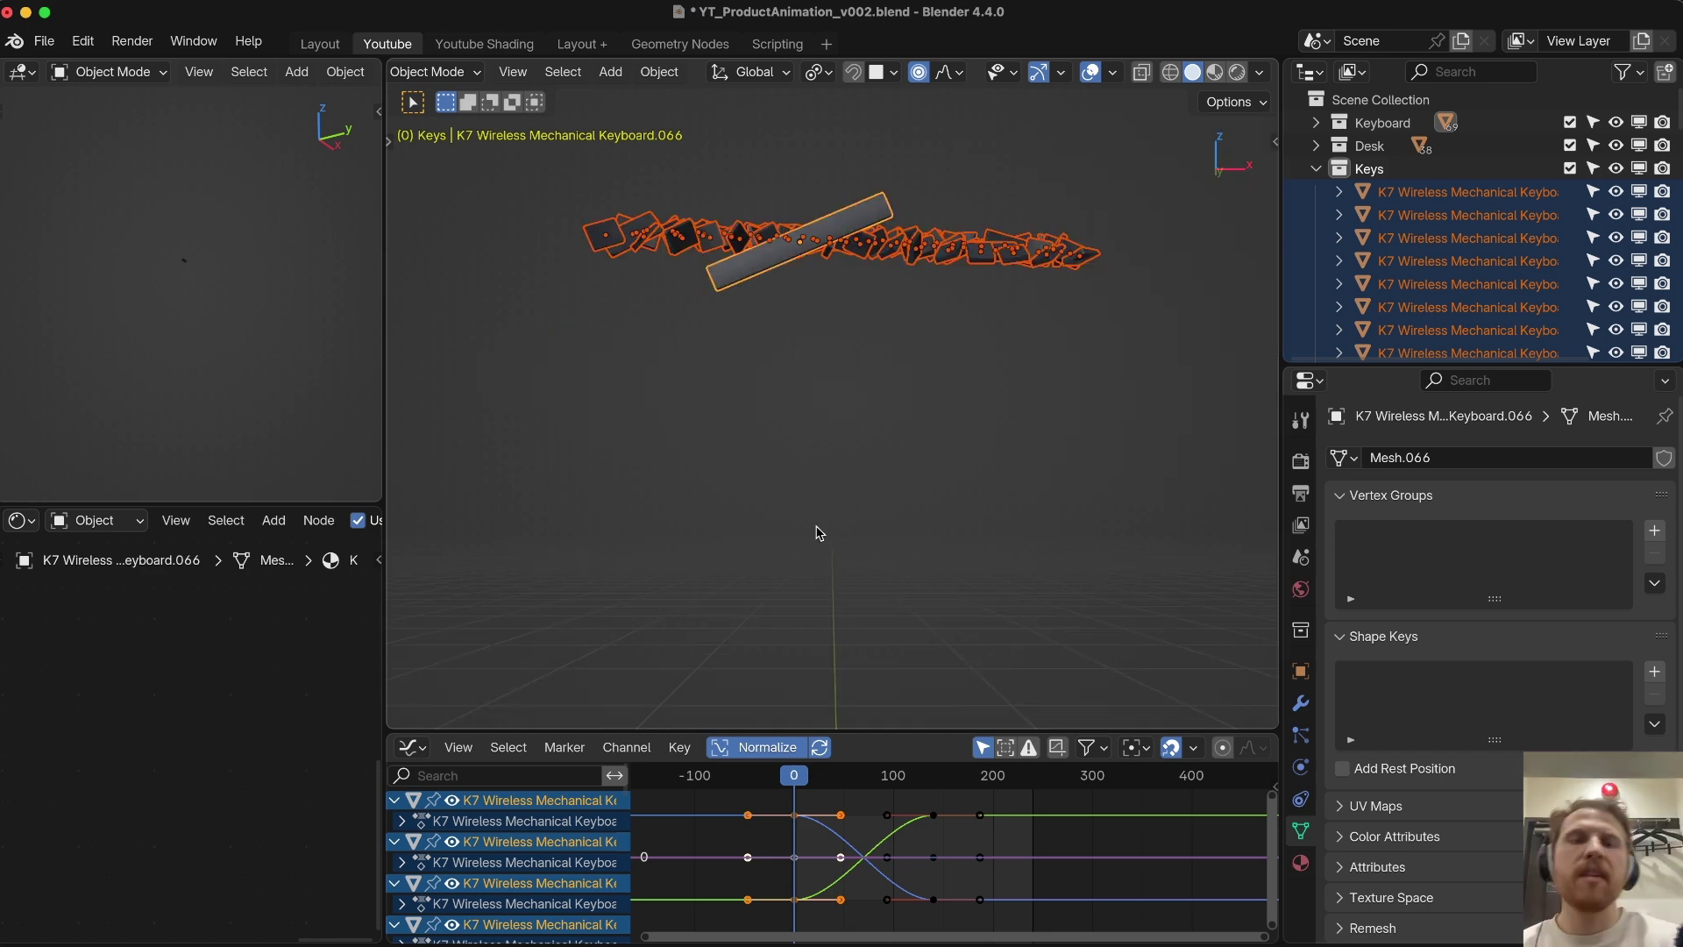
Step: Play back the scattered keycap animation and inspect how the keys fall into place from several angles
{"action": "key", "text": "space"}
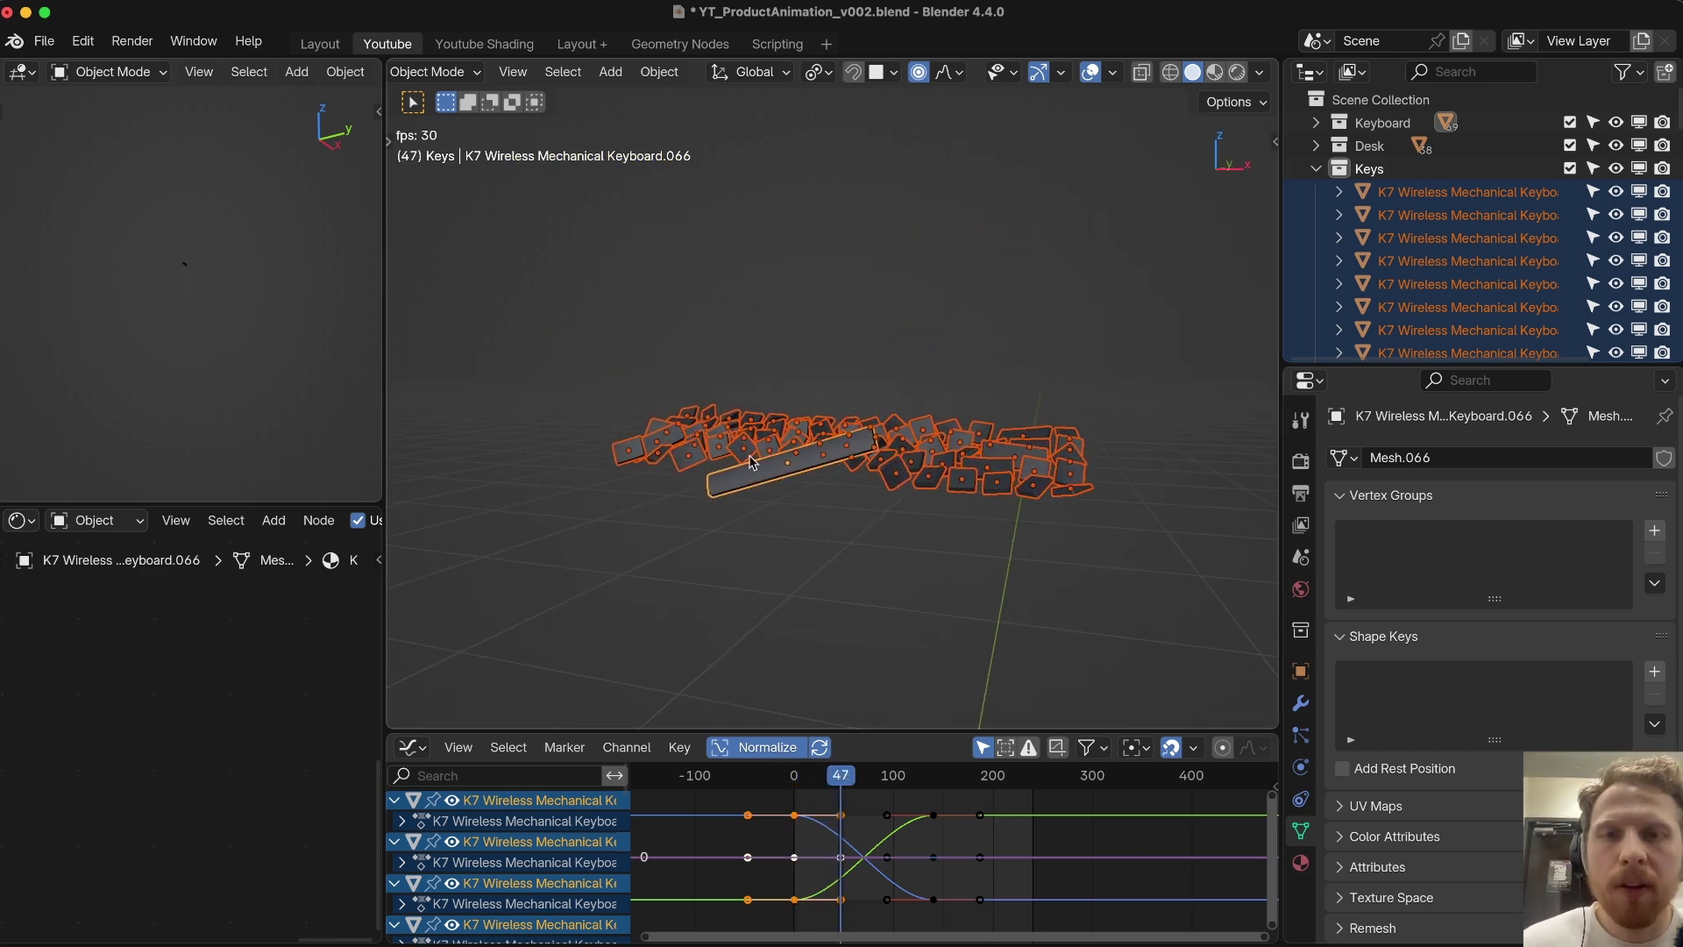
{"action": "middle_click_drag", "start_coordinate": [709, 496], "coordinate": [815, 565]}
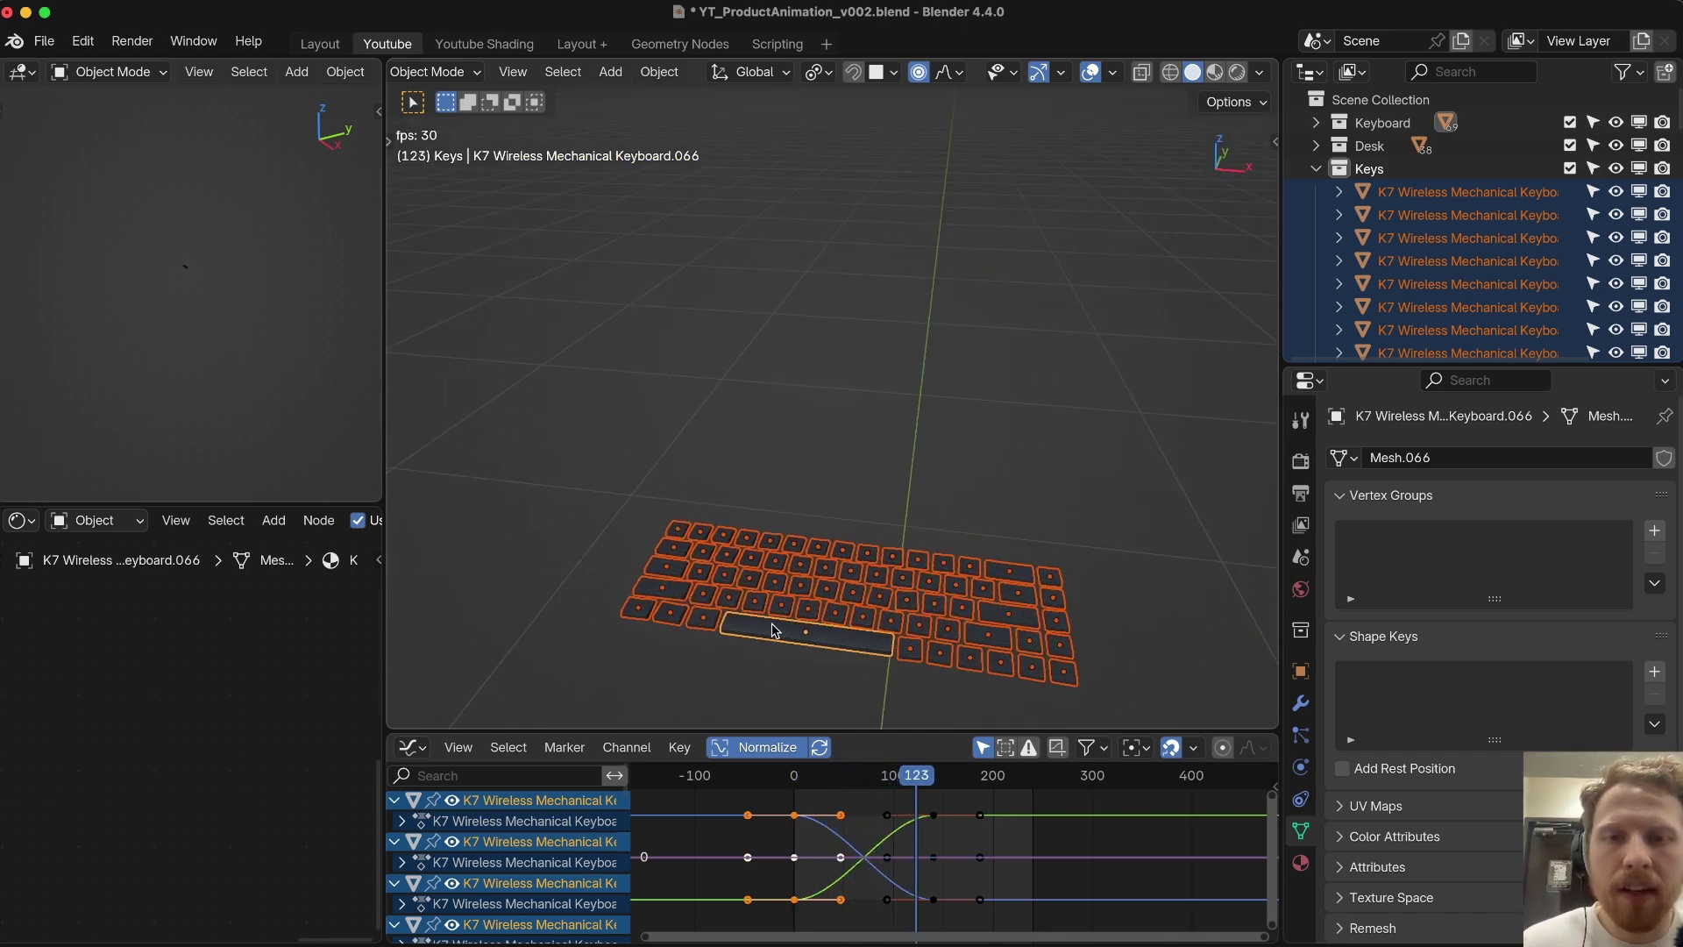
{"action": "middle_click_drag", "start_coordinate": [868, 421], "coordinate": [840, 388]}
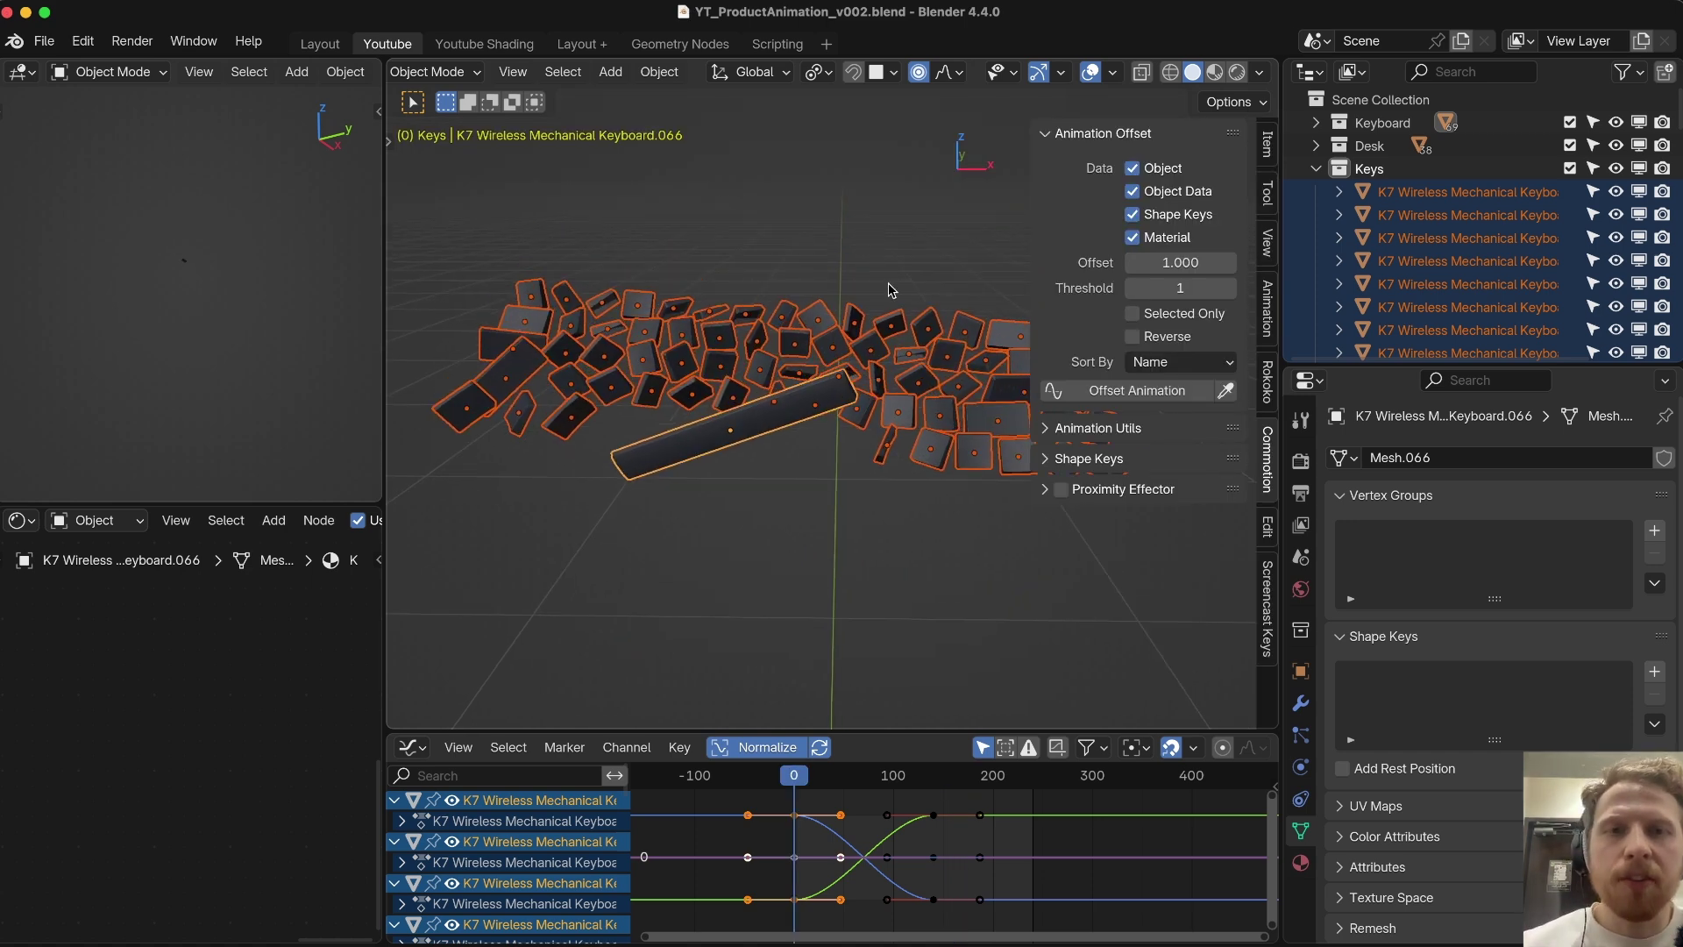
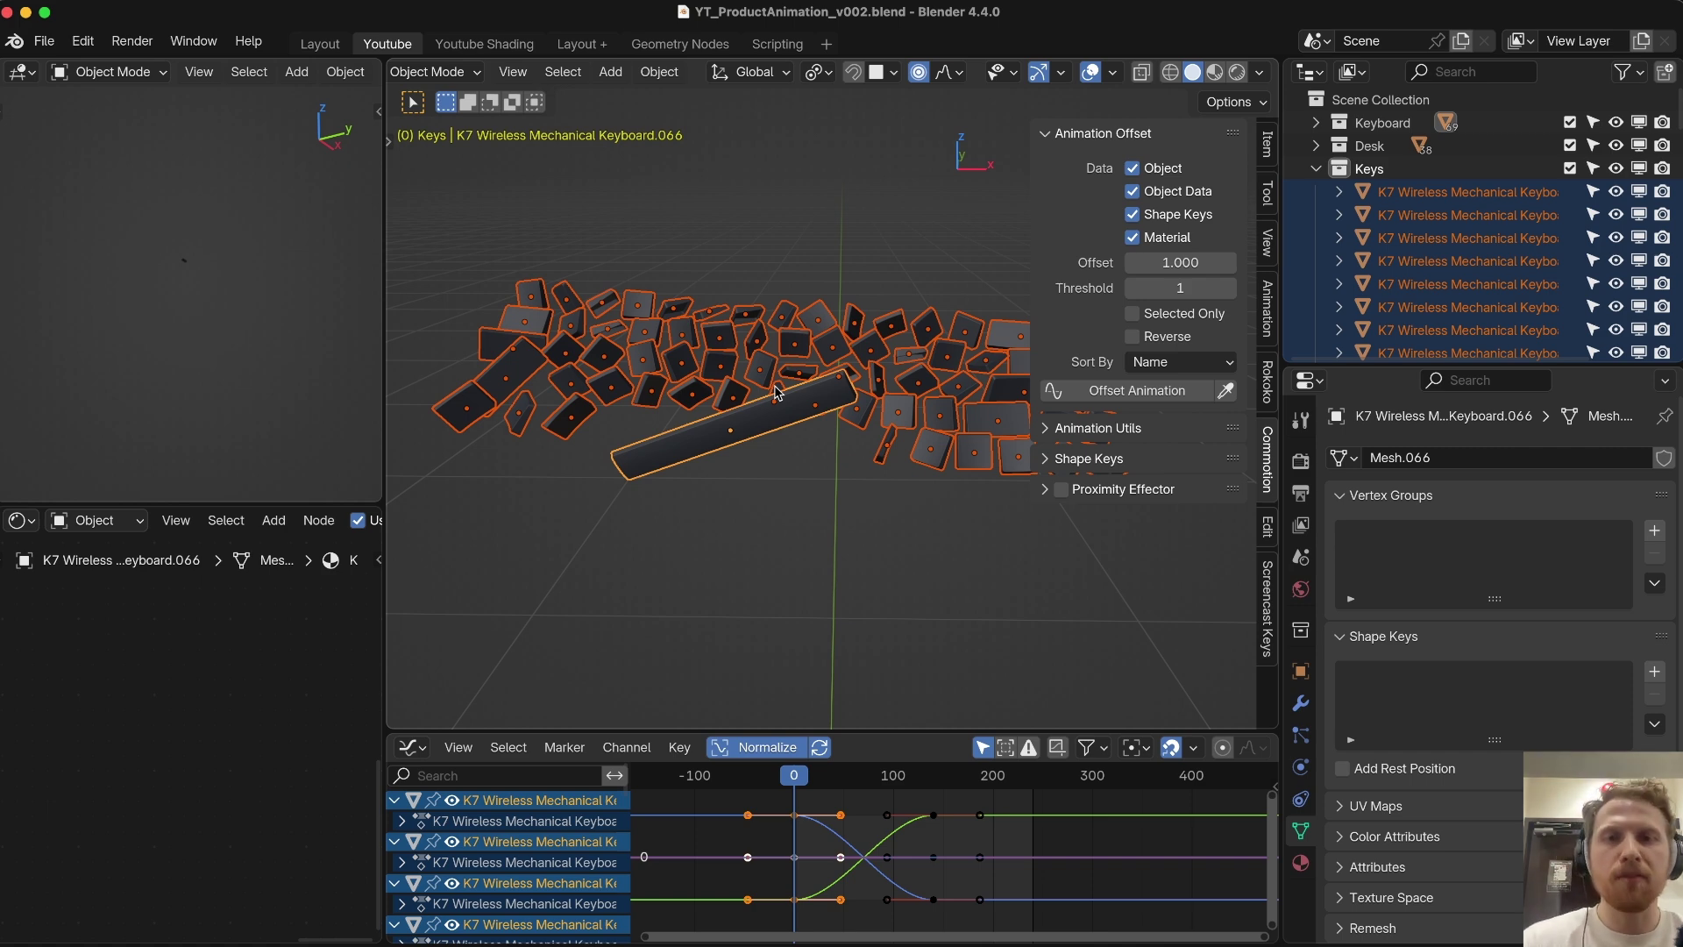
Step: Offset the keycap animation by 5 frames sorted by Name, and play back the staggered drop
{"action": "left_click", "coordinate": [1180, 263]}
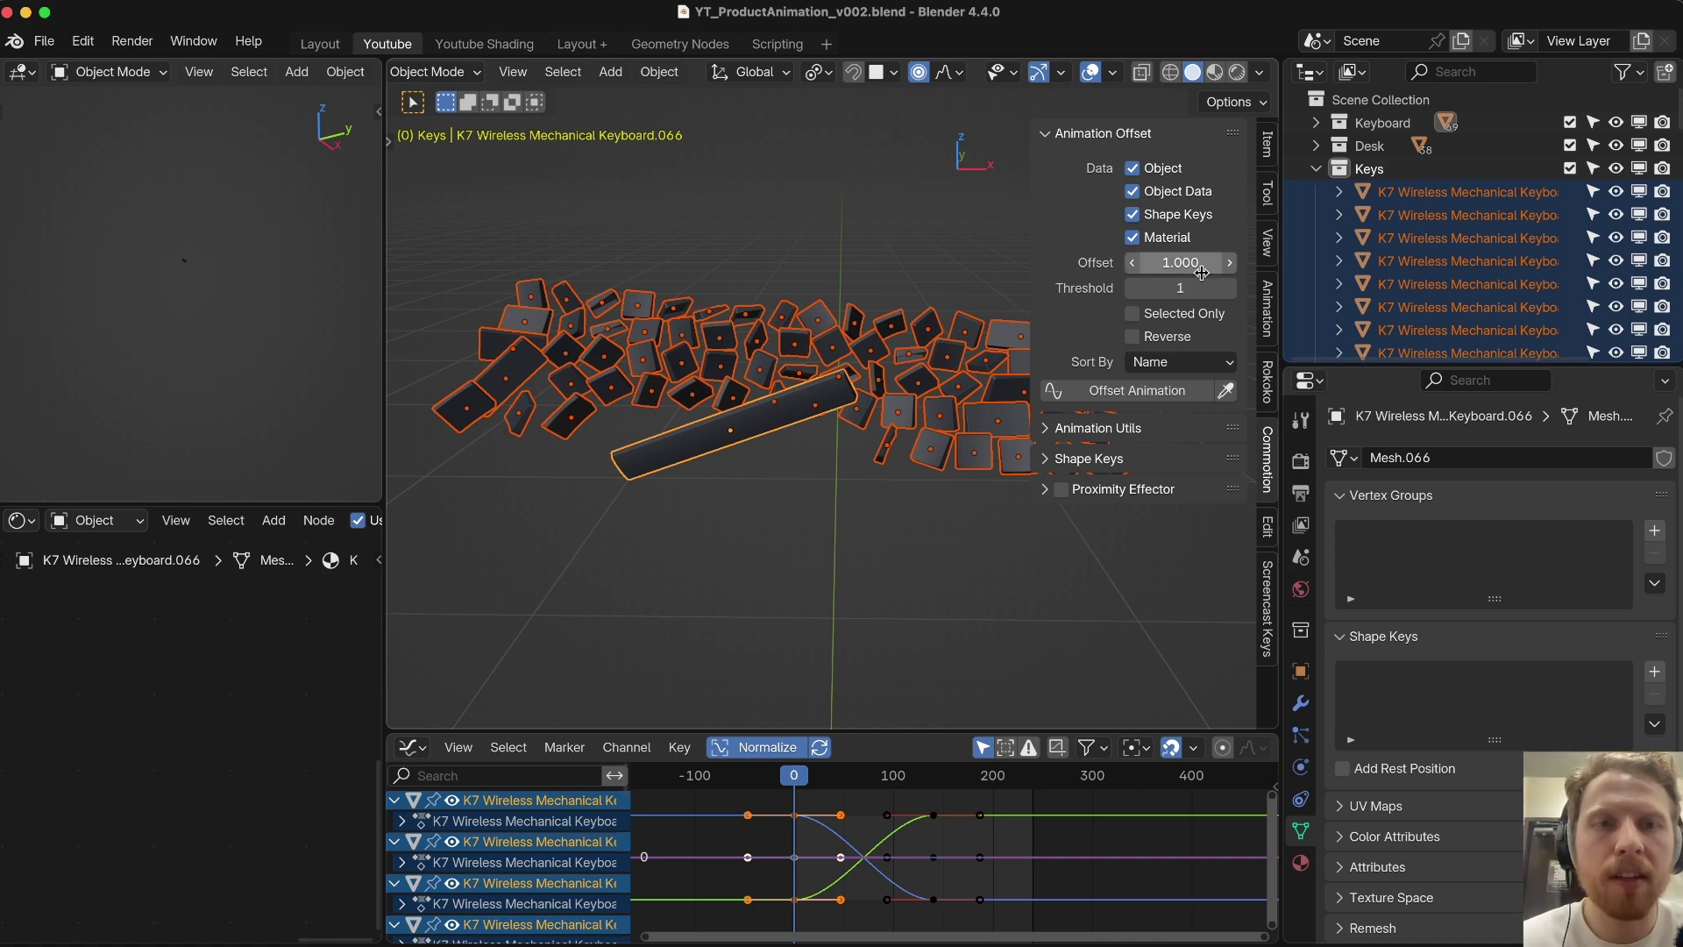
{"action": "type", "text": "5"}
{"action": "key", "text": "Return"}
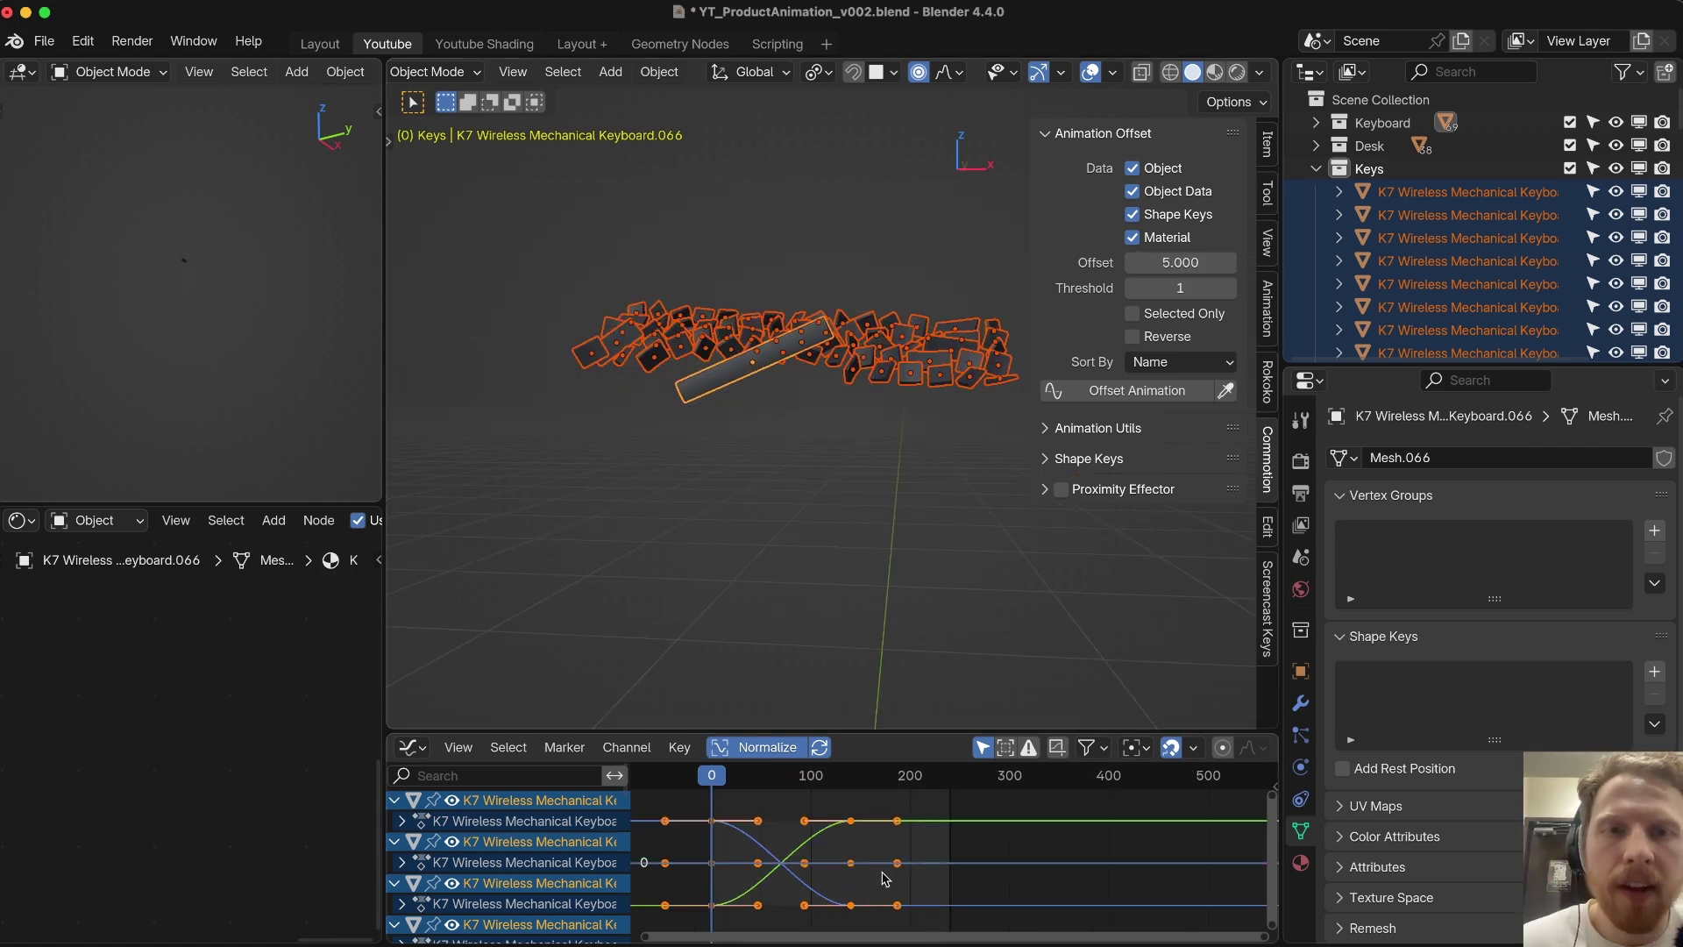
{"action": "left_click", "coordinate": [1140, 391]}
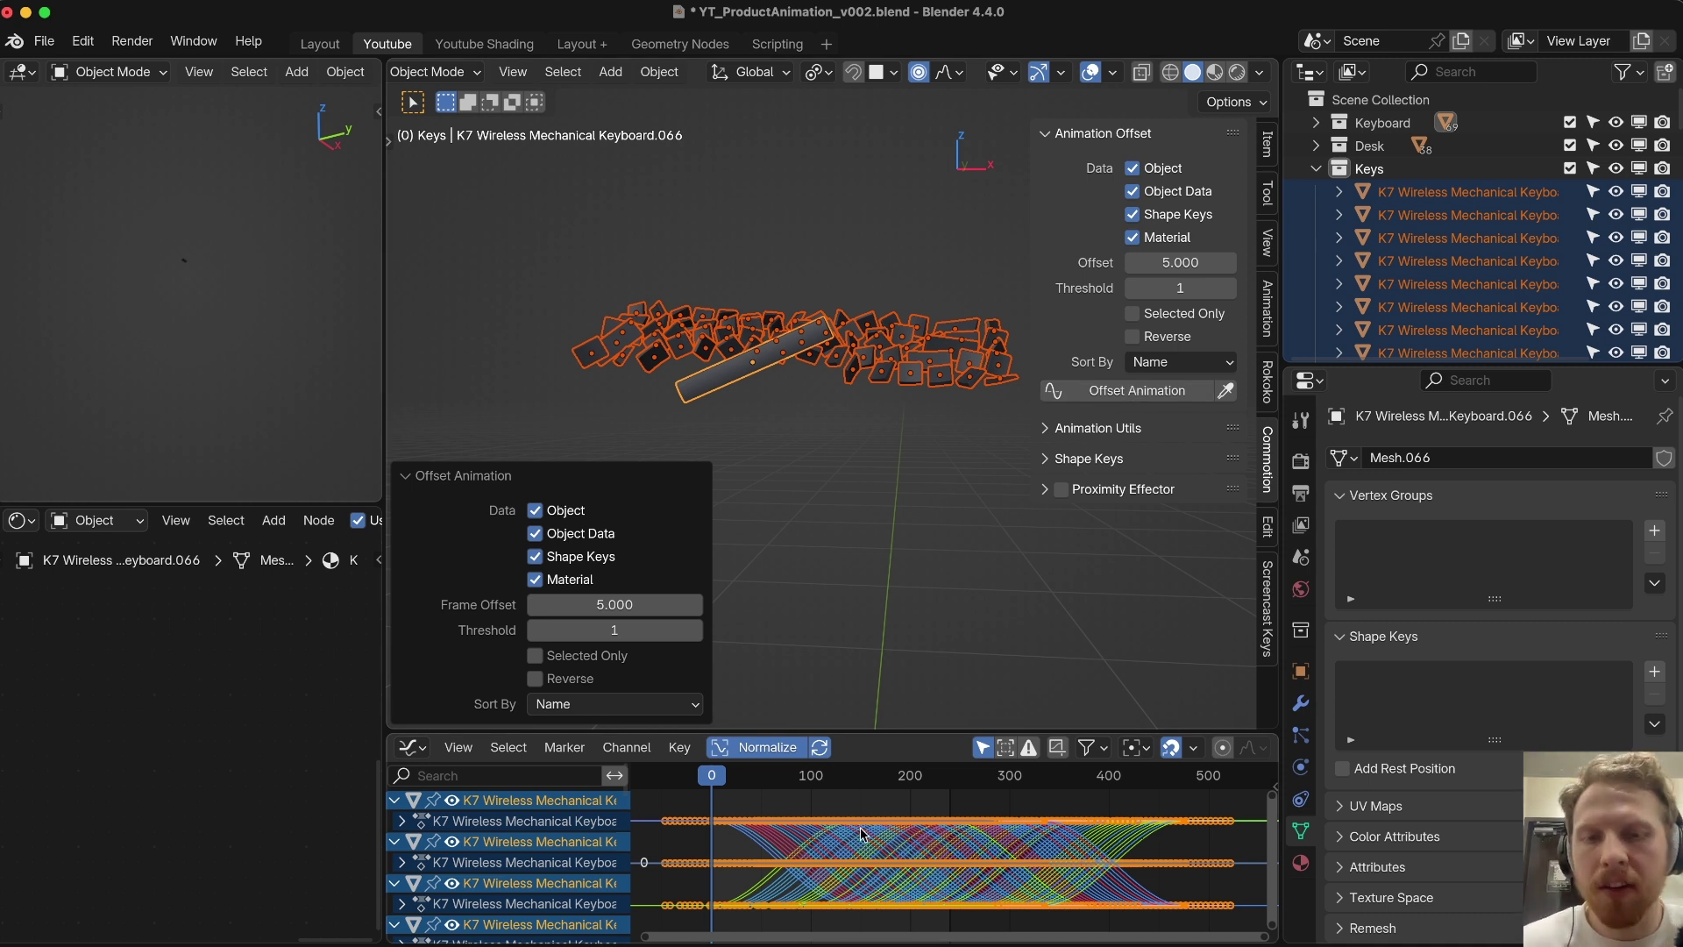
{"action": "key", "text": "space"}
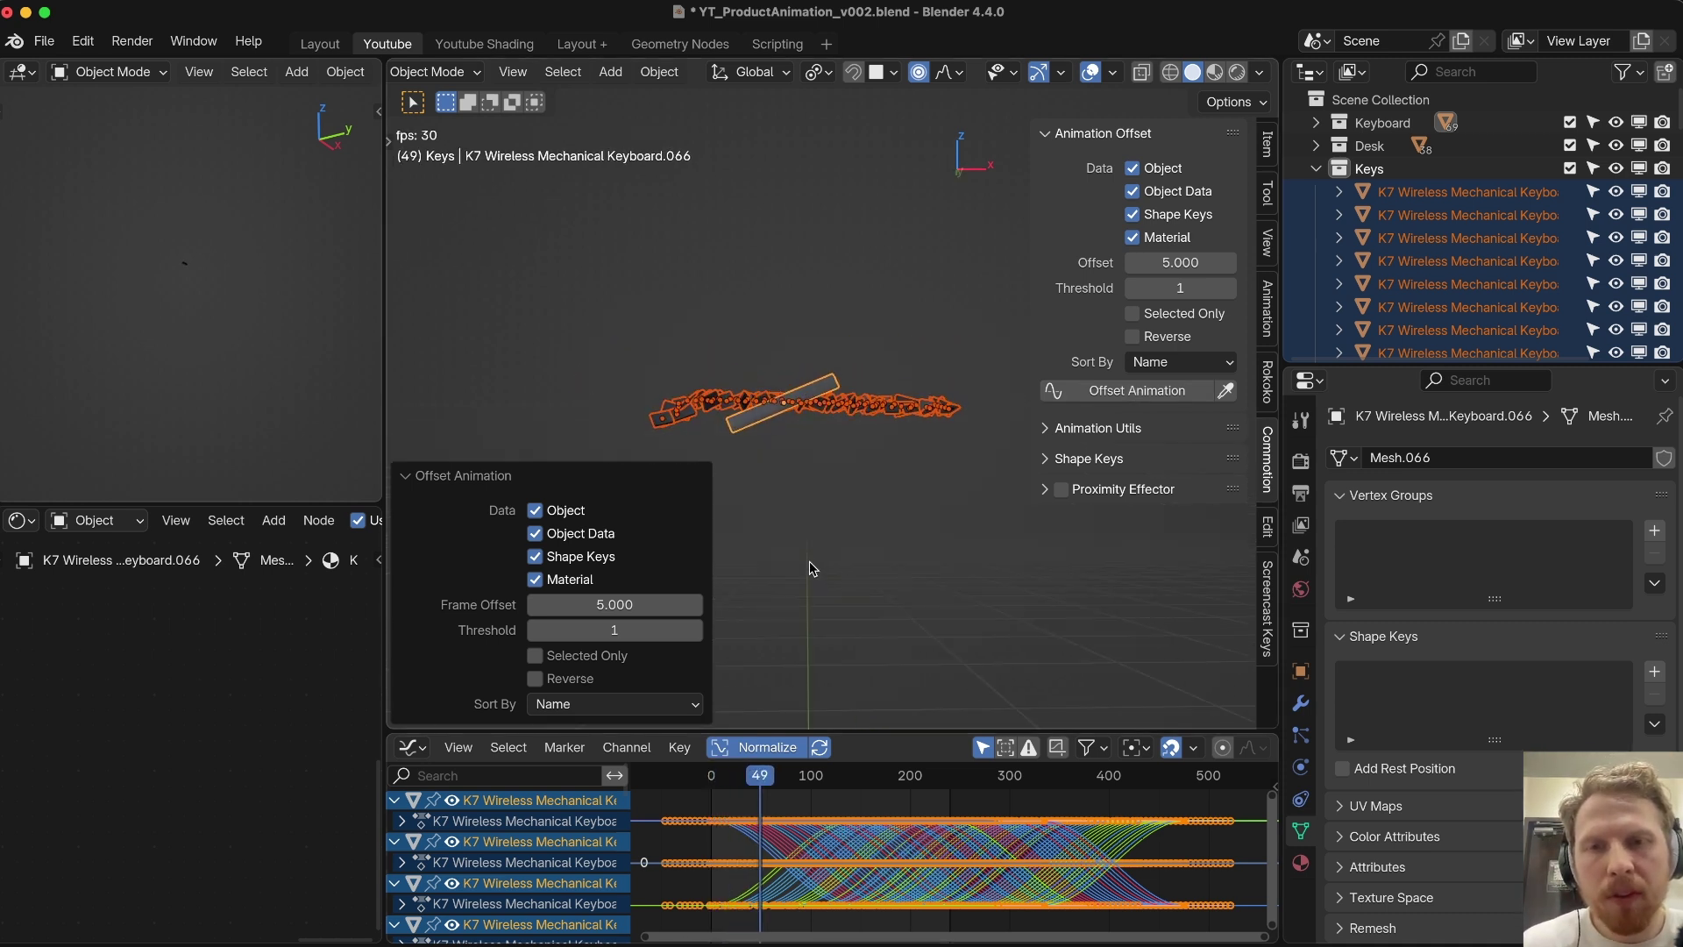
{"action": "middle_click_drag", "start_coordinate": [705, 451], "coordinate": [1004, 468]}
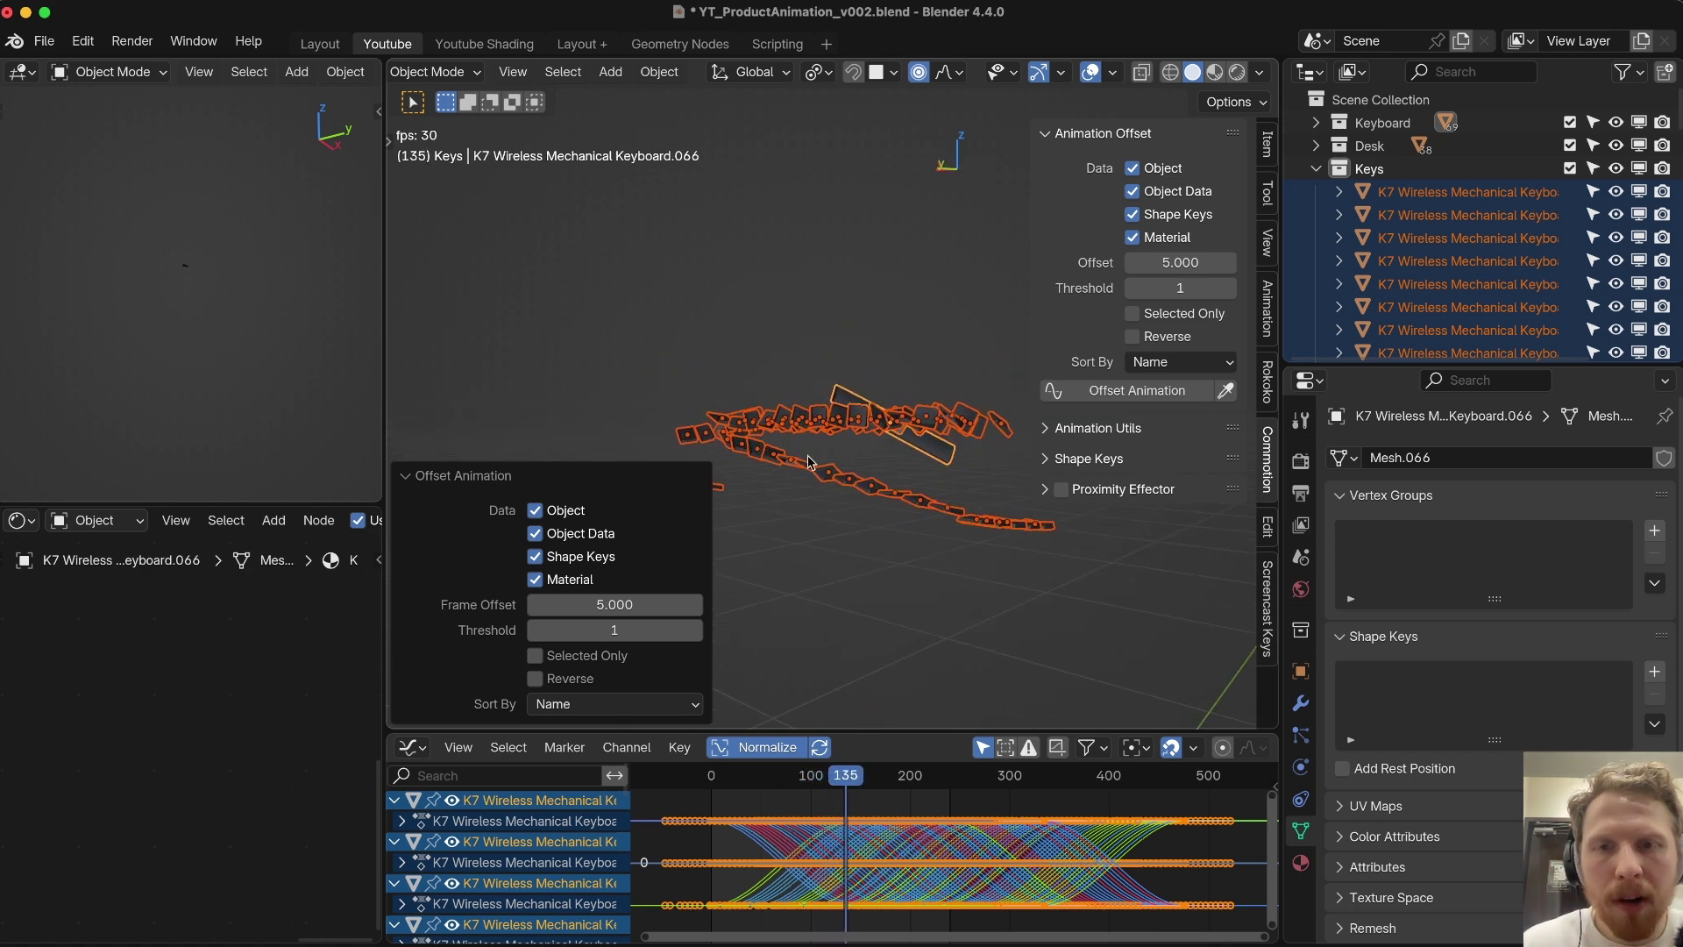
{"action": "middle_click_drag", "start_coordinate": [742, 452], "coordinate": [939, 462]}
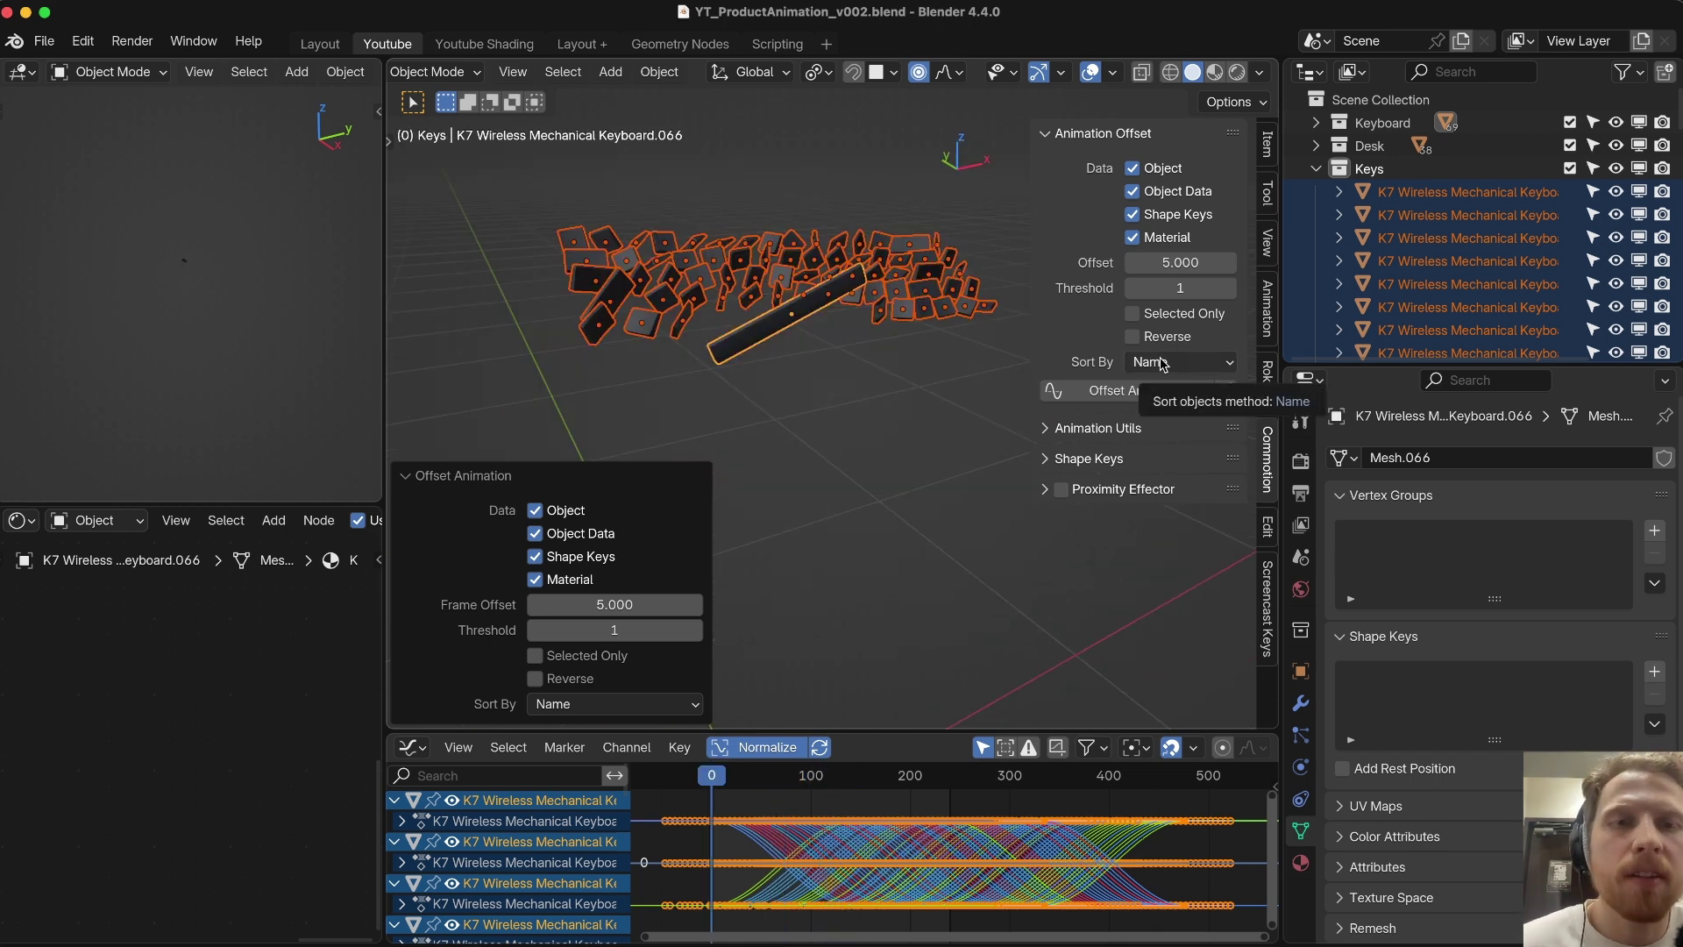
Step: Examine the numbered keycap names in the Outliner to check the order used by Name sorting
{"action": "left_click", "coordinate": [1162, 364]}
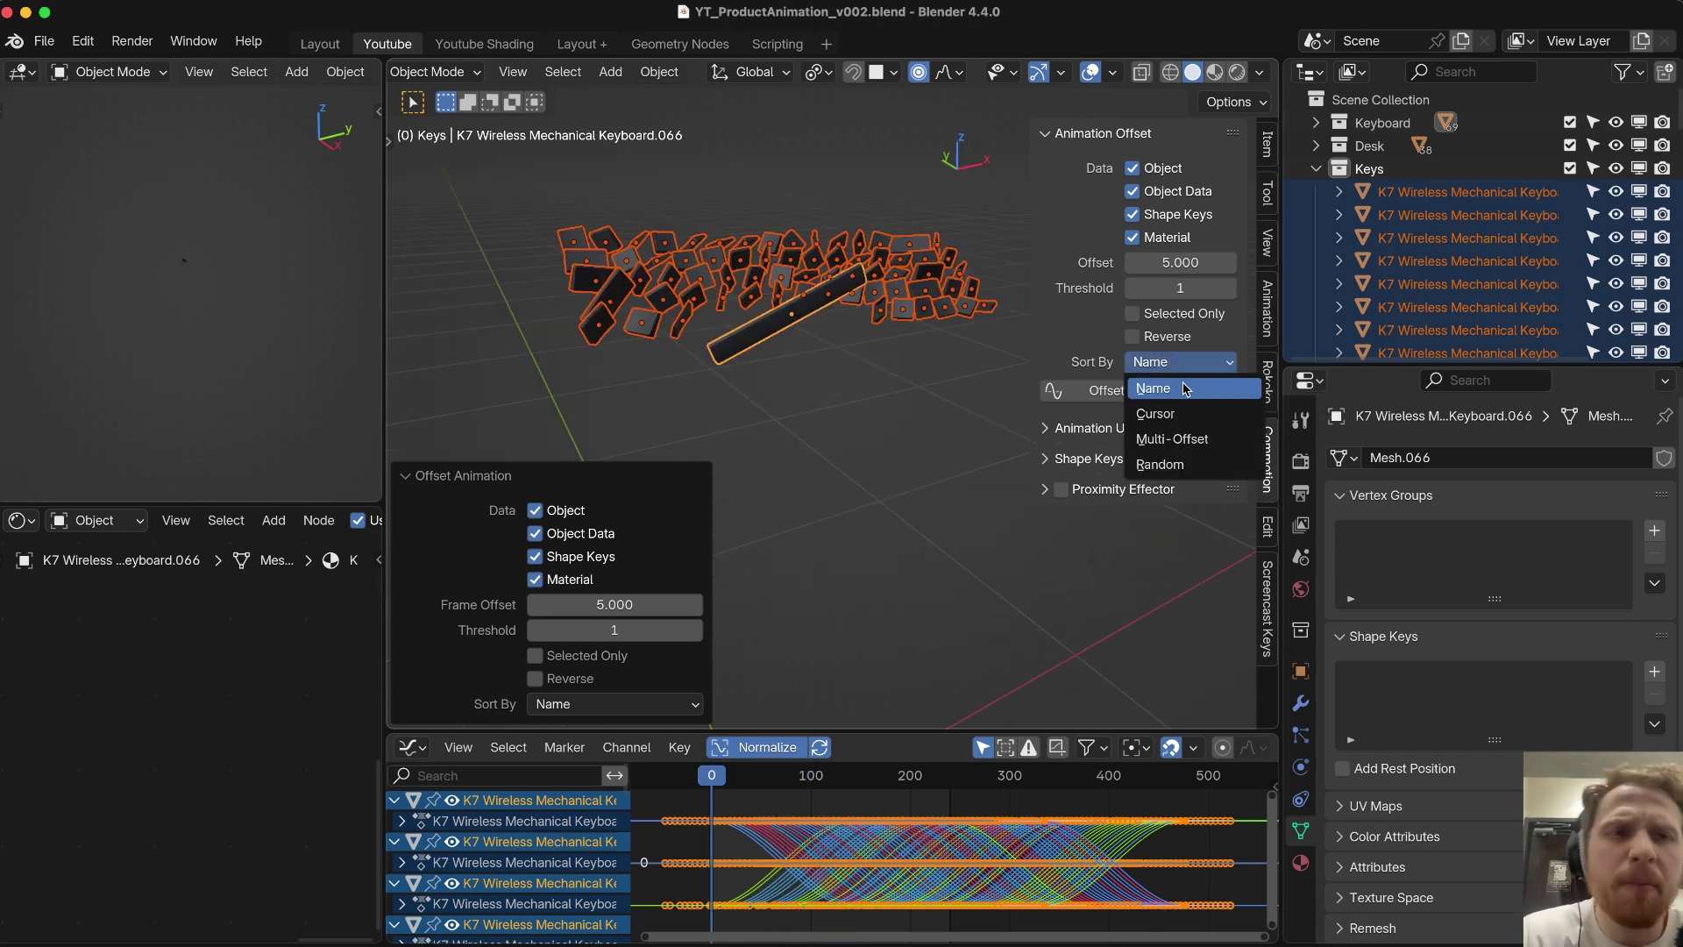
{"action": "left_click", "coordinate": [1185, 390]}
{"action": "scroll", "coordinate": [1451, 178], "scroll_direction": "right", "scroll_amount": 3}
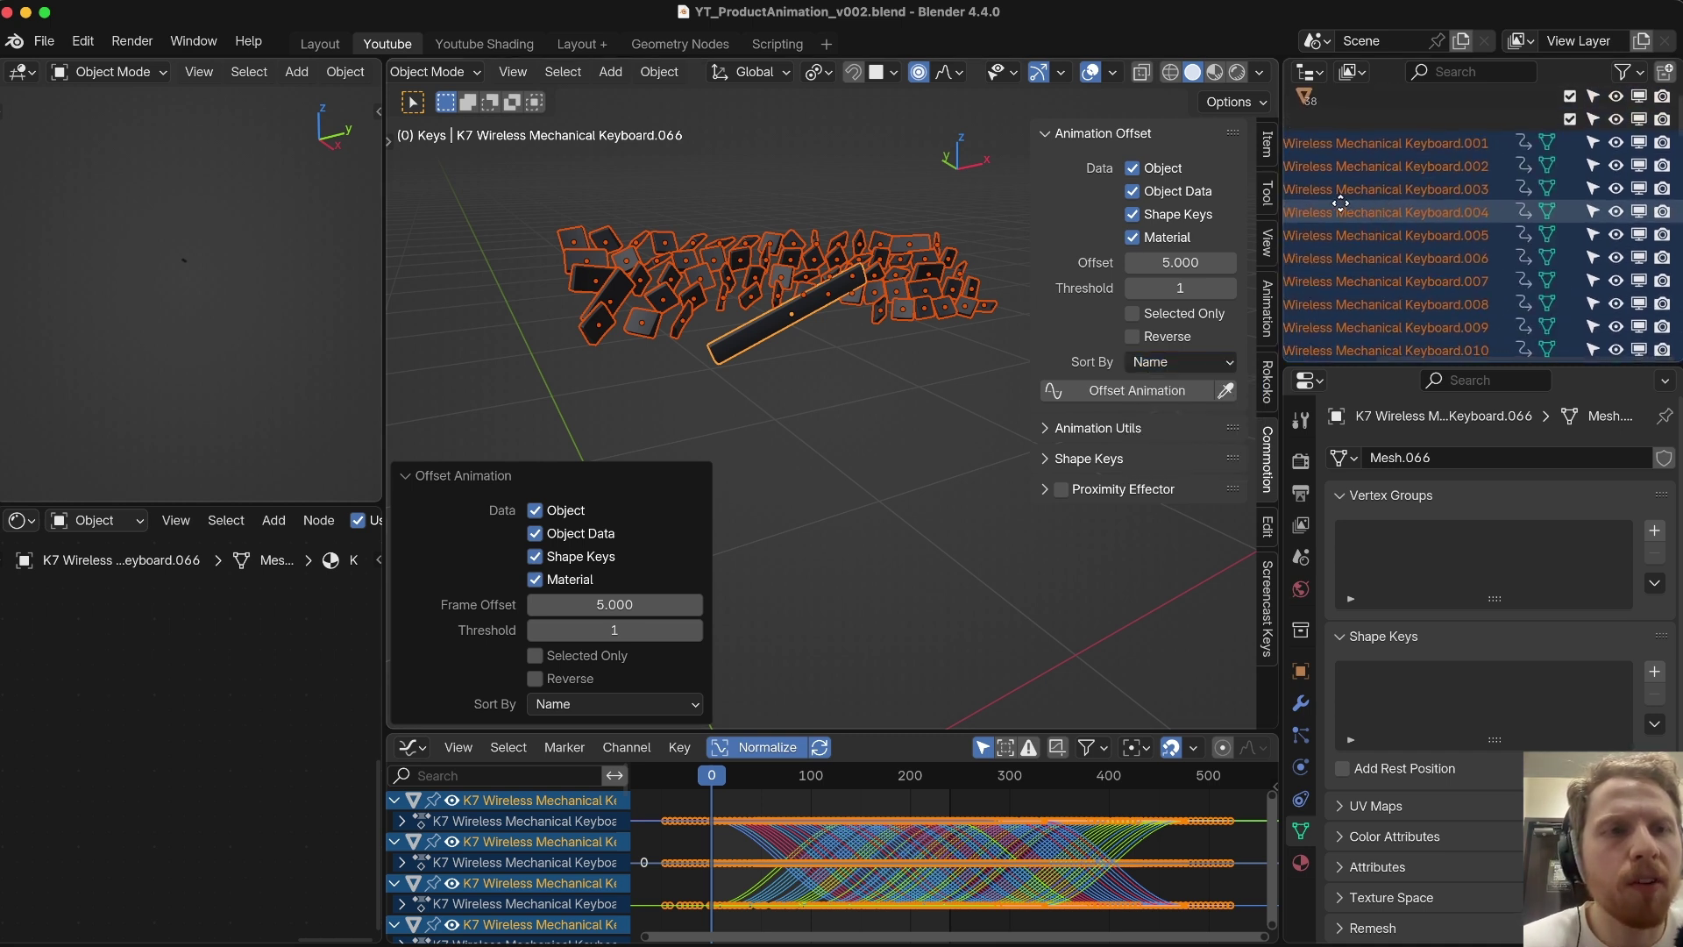
{"action": "scroll", "coordinate": [1451, 178], "scroll_direction": "down", "scroll_amount": 15}
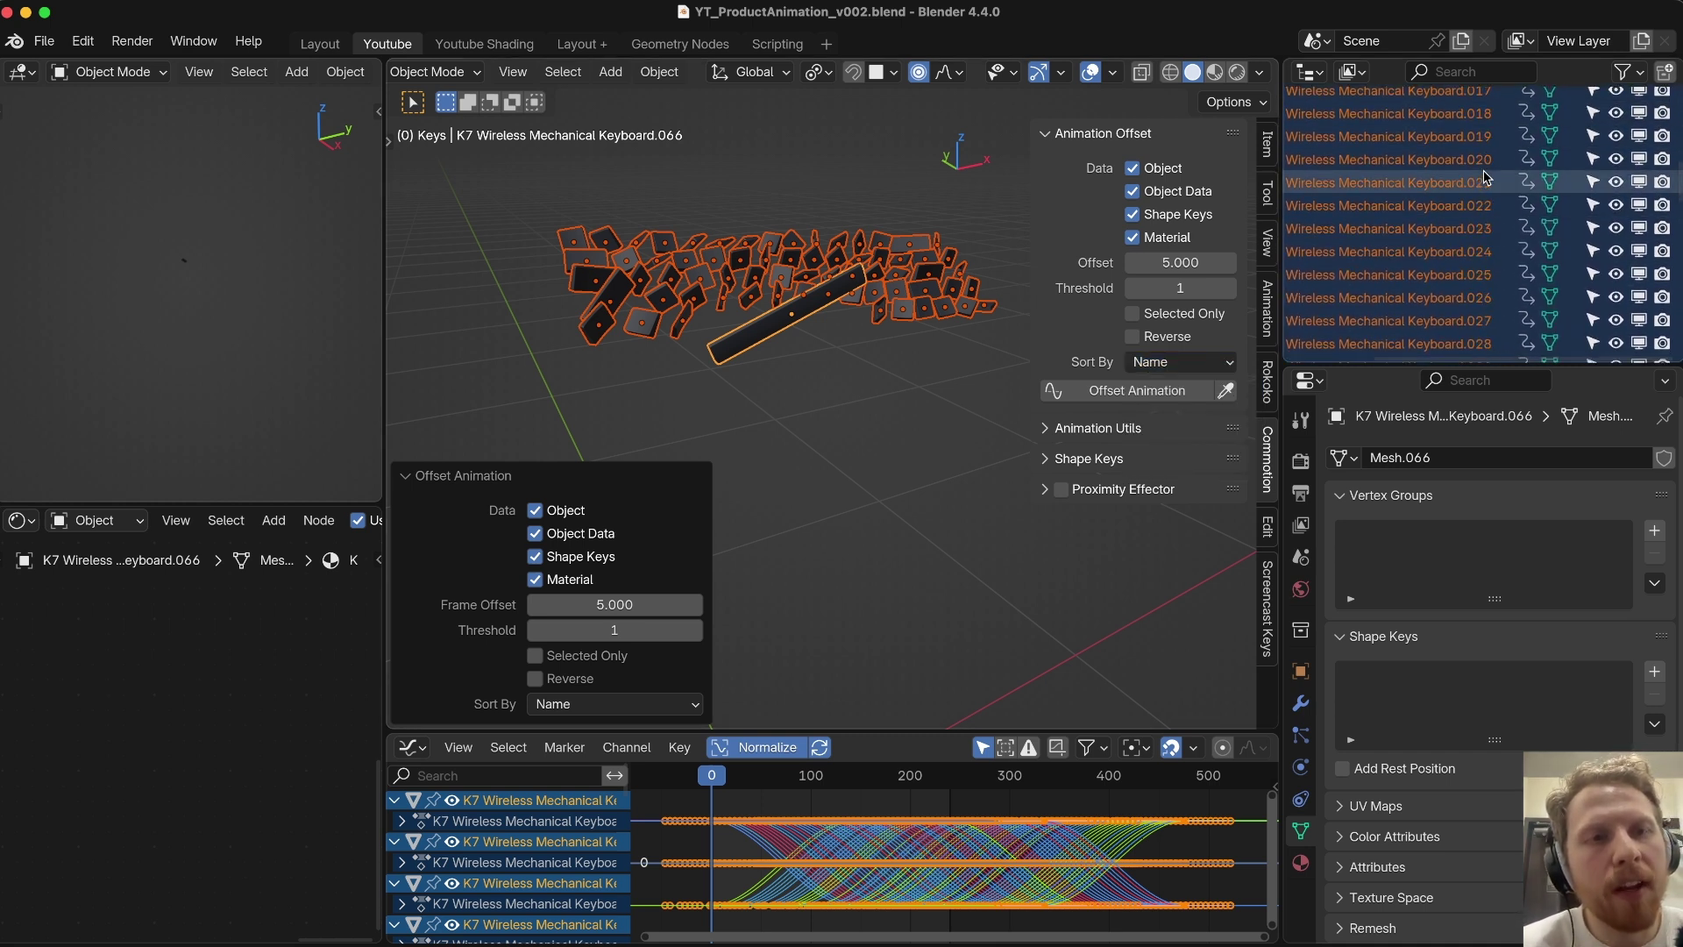
{"action": "scroll", "coordinate": [1486, 178], "scroll_direction": "down", "scroll_amount": 4}
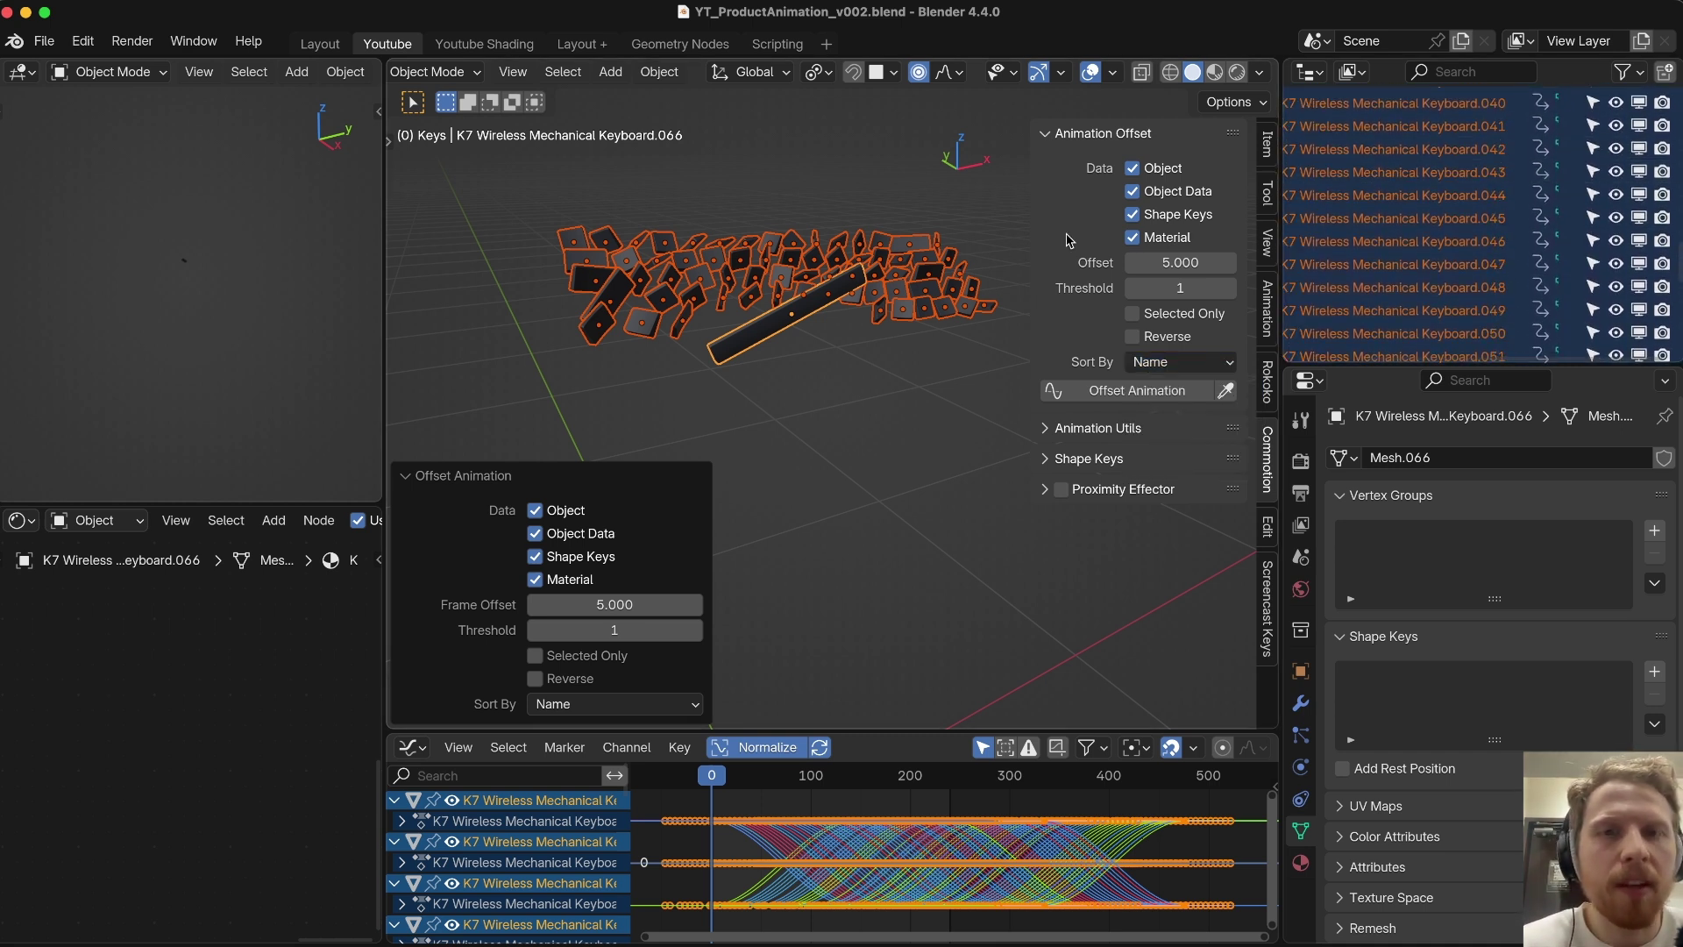
{"action": "scroll", "coordinate": [1508, 114], "scroll_direction": "left", "scroll_amount": 1}
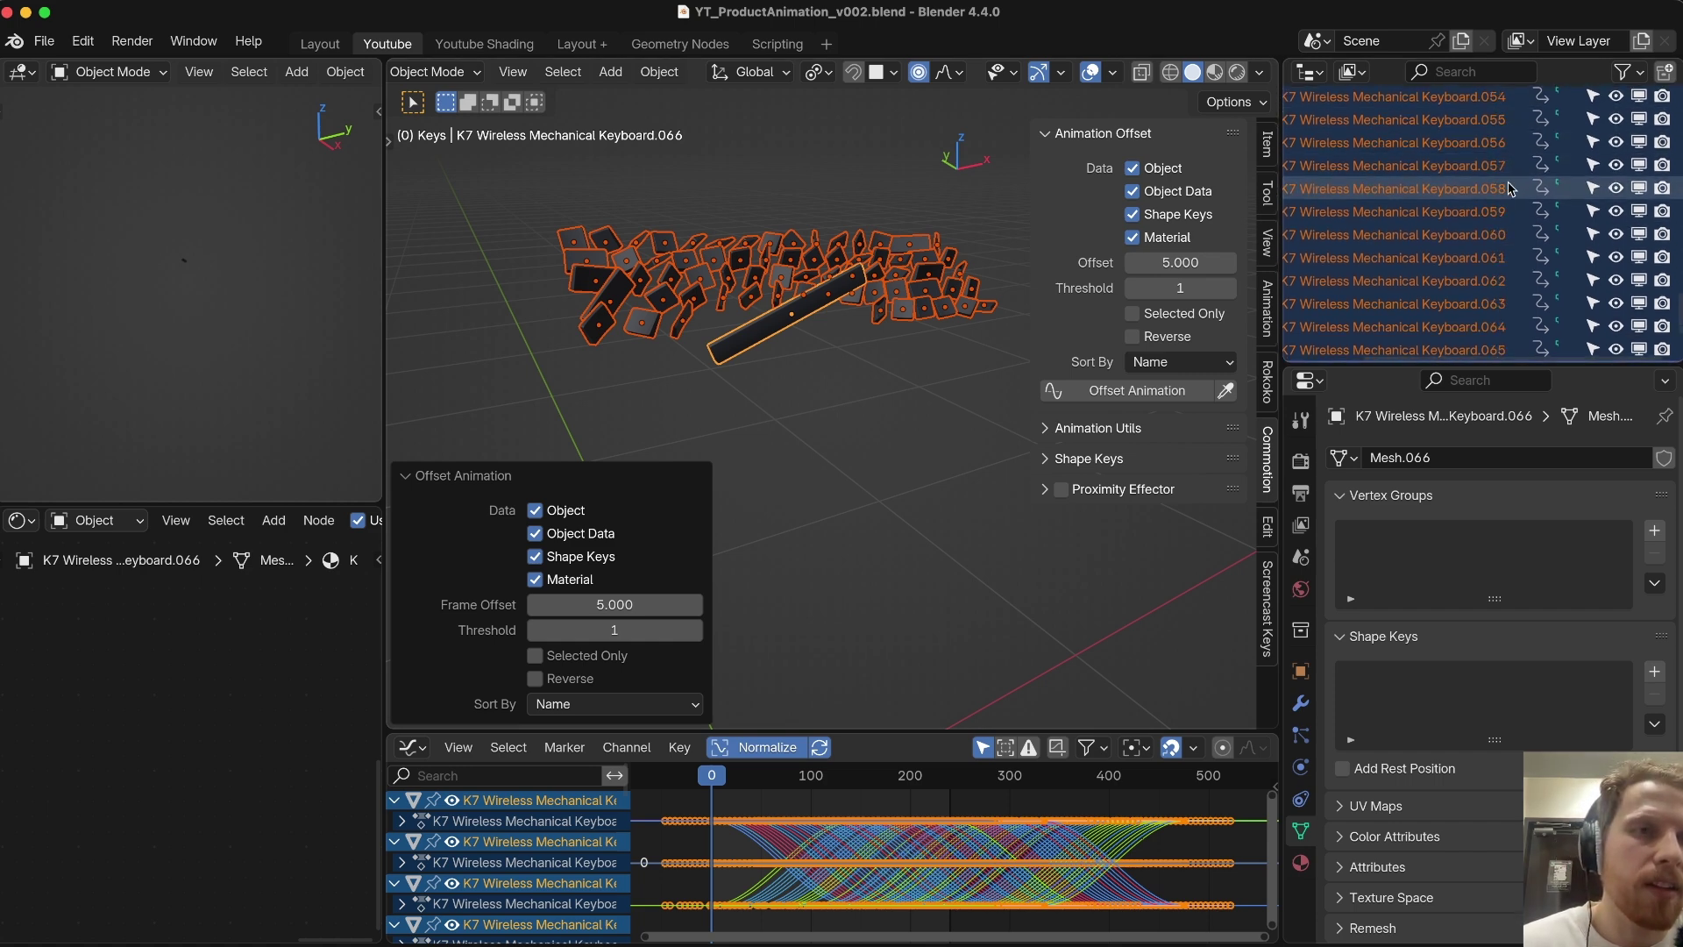
{"action": "scroll", "coordinate": [1473, 206], "scroll_direction": "down", "scroll_amount": 5}
{"action": "scroll", "coordinate": [1403, 272], "scroll_direction": "up", "scroll_amount": 5}
{"action": "scroll", "coordinate": [1386, 302], "scroll_direction": "left", "scroll_amount": 3}
Step: Place the 3D cursor among the keycaps, offset their animation by 5 frames sorted by Cursor, and play it back
{"action": "left_click", "coordinate": [1155, 362]}
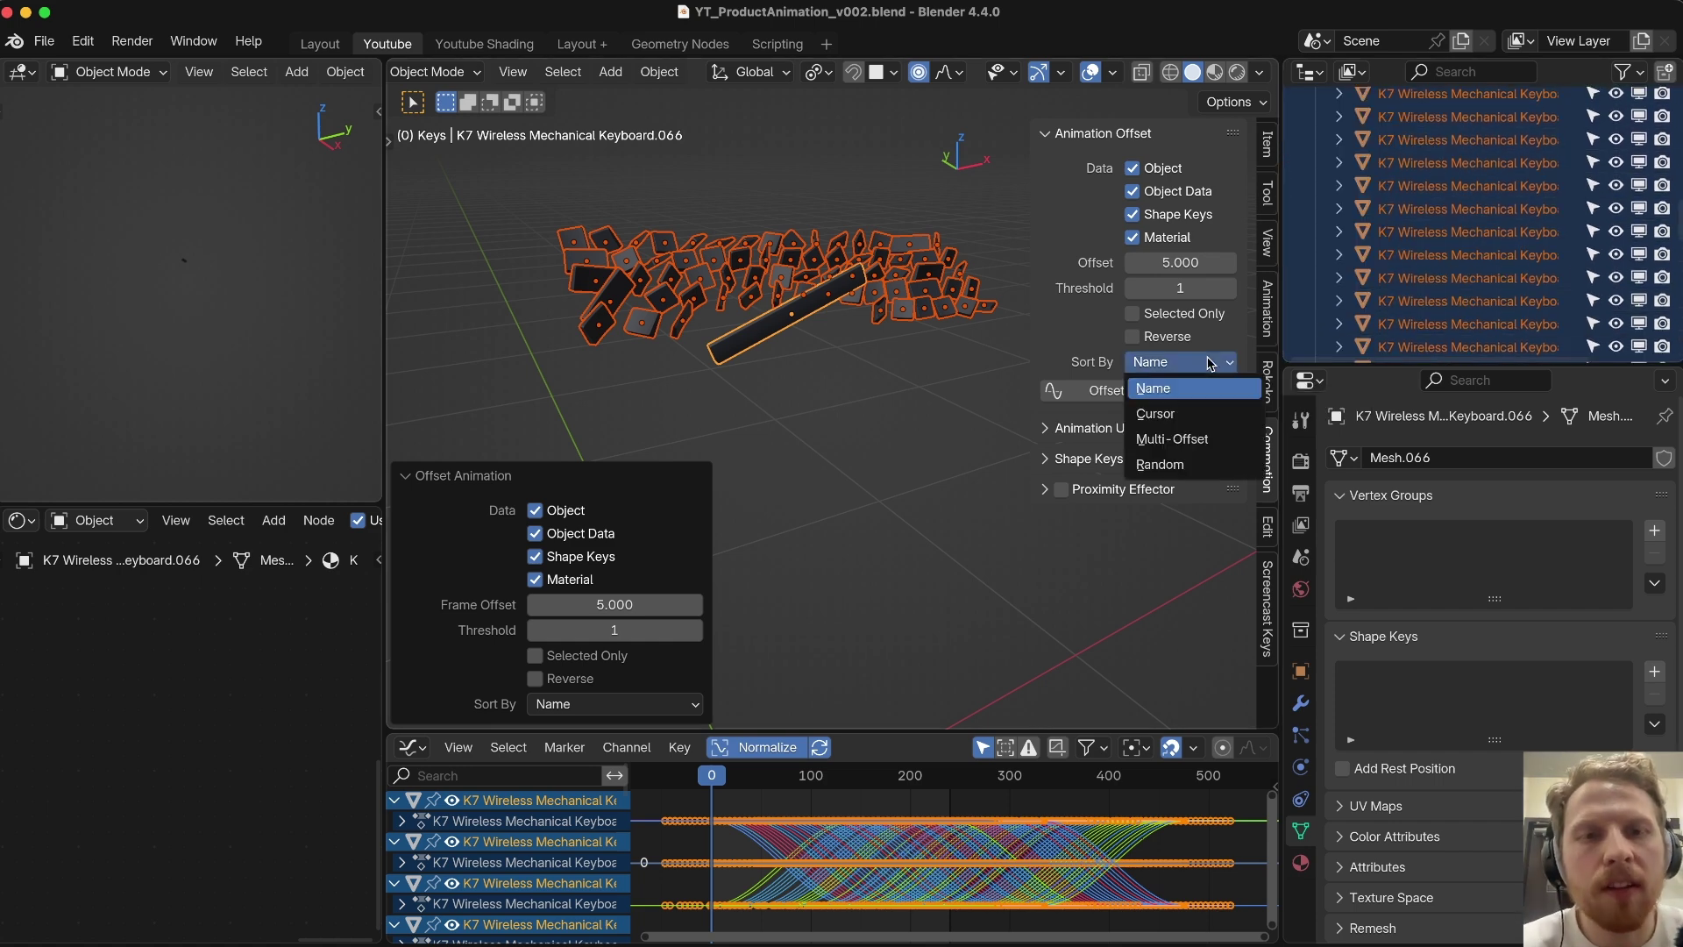
{"action": "left_click", "coordinate": [1154, 414]}
{"action": "middle_click_drag", "start_coordinate": [789, 289], "coordinate": [758, 274]}
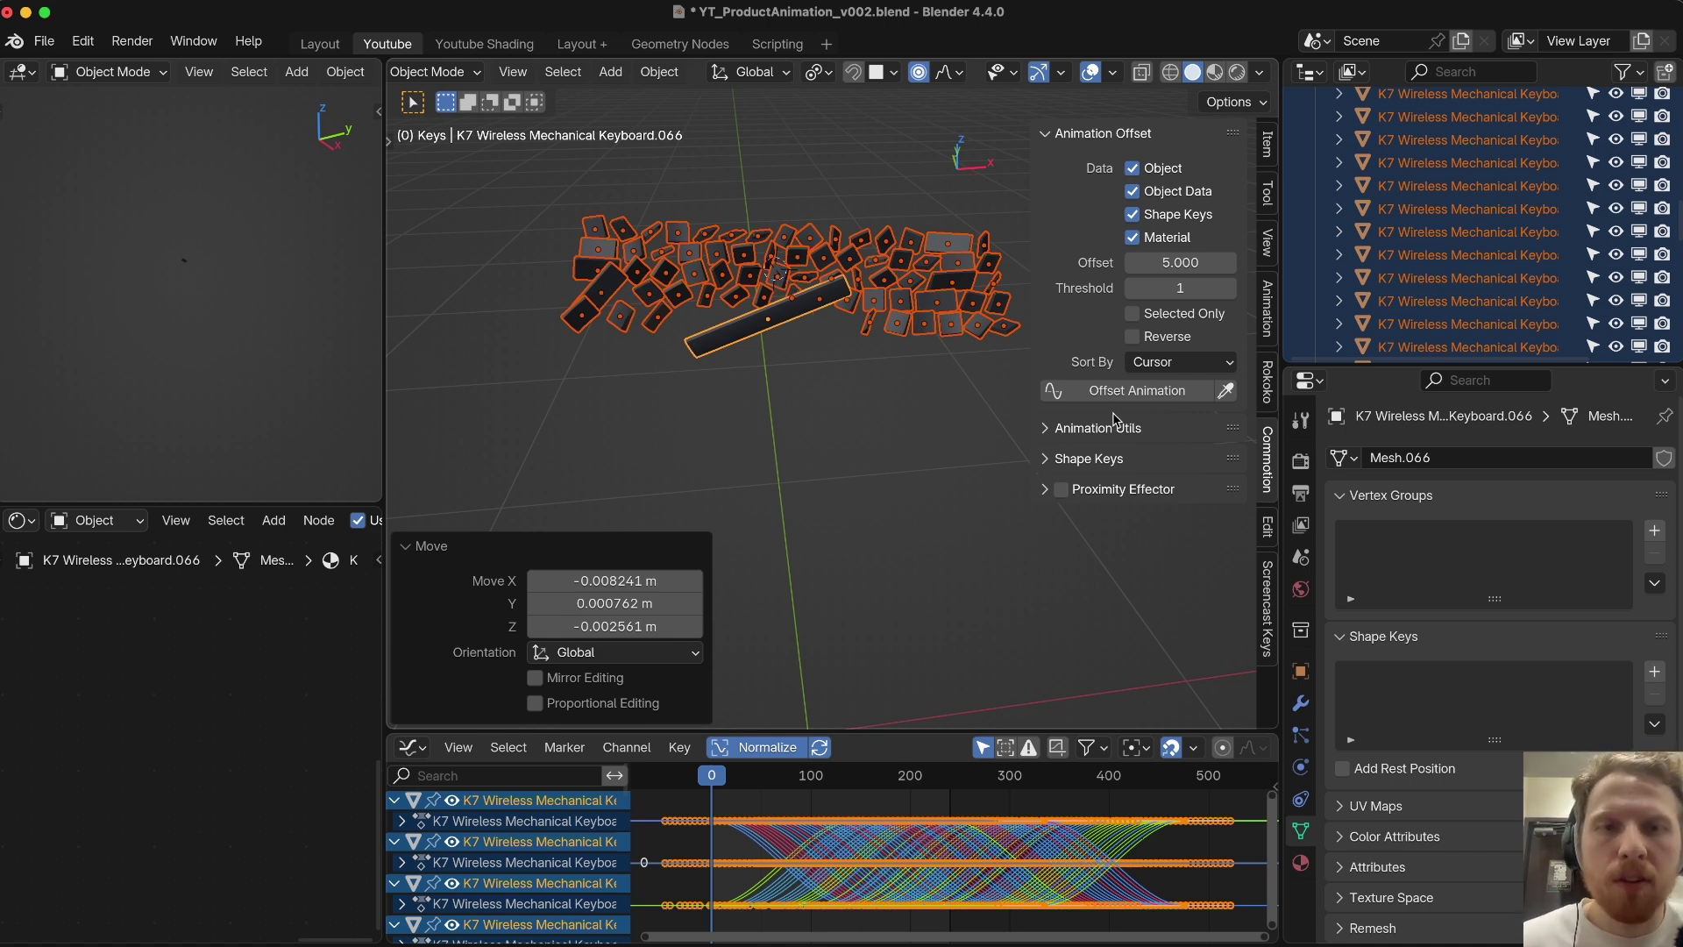
{"action": "left_click", "coordinate": [1122, 392]}
{"action": "key", "text": "space"}
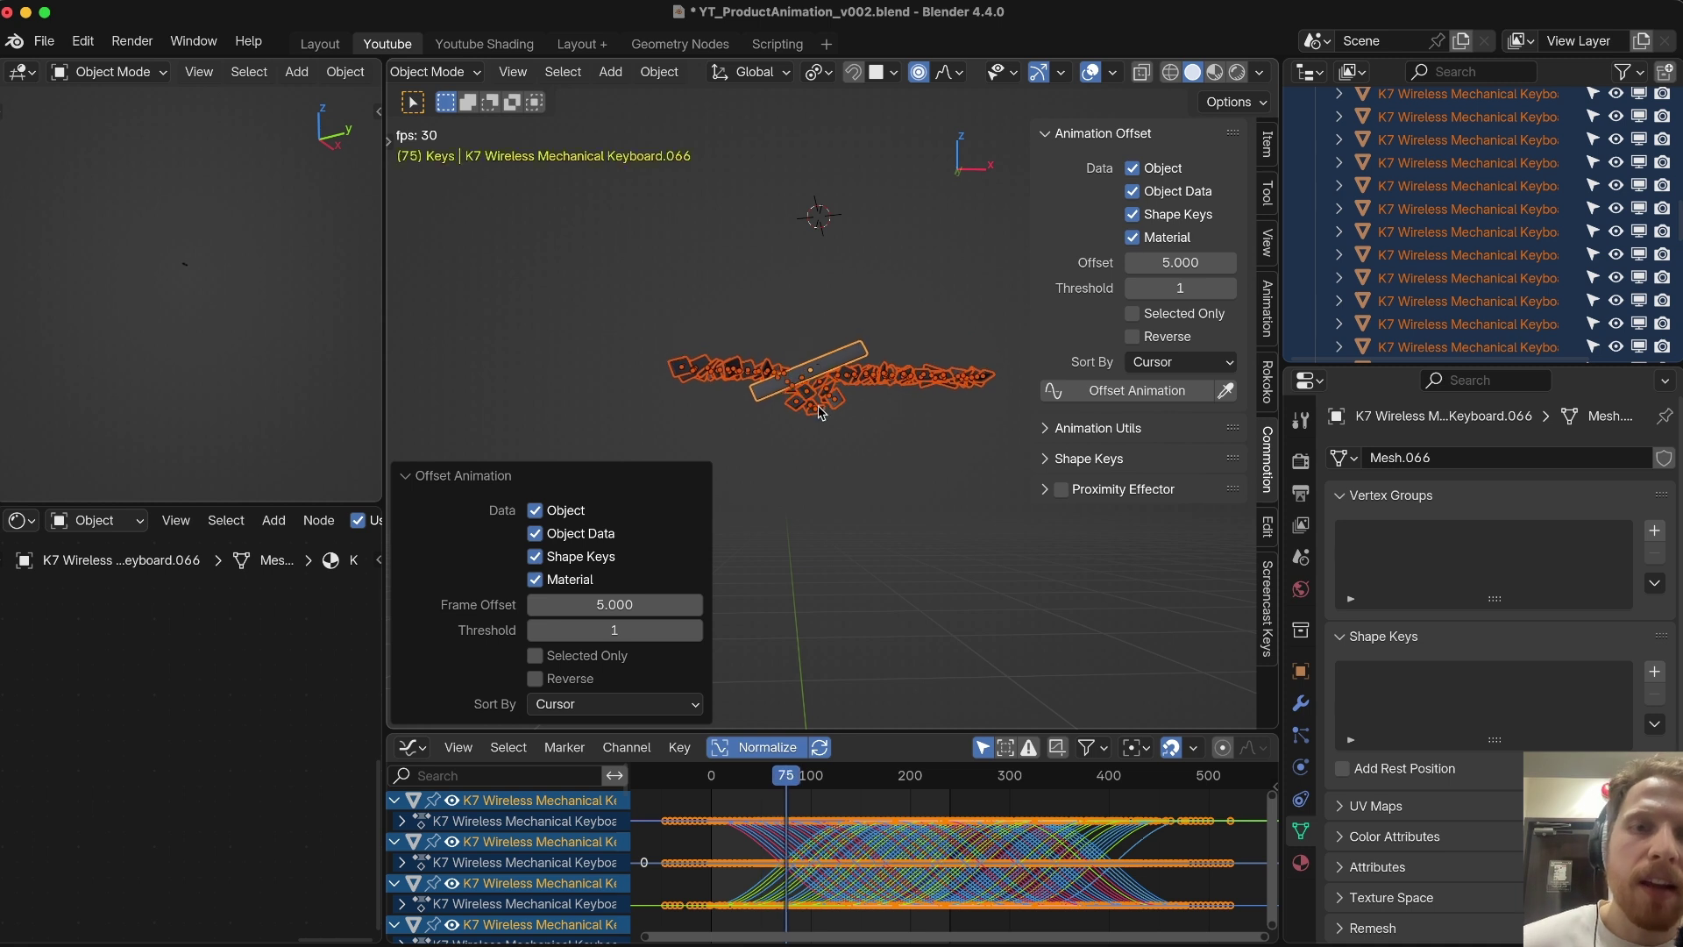
{"action": "key", "text": "Escape"}
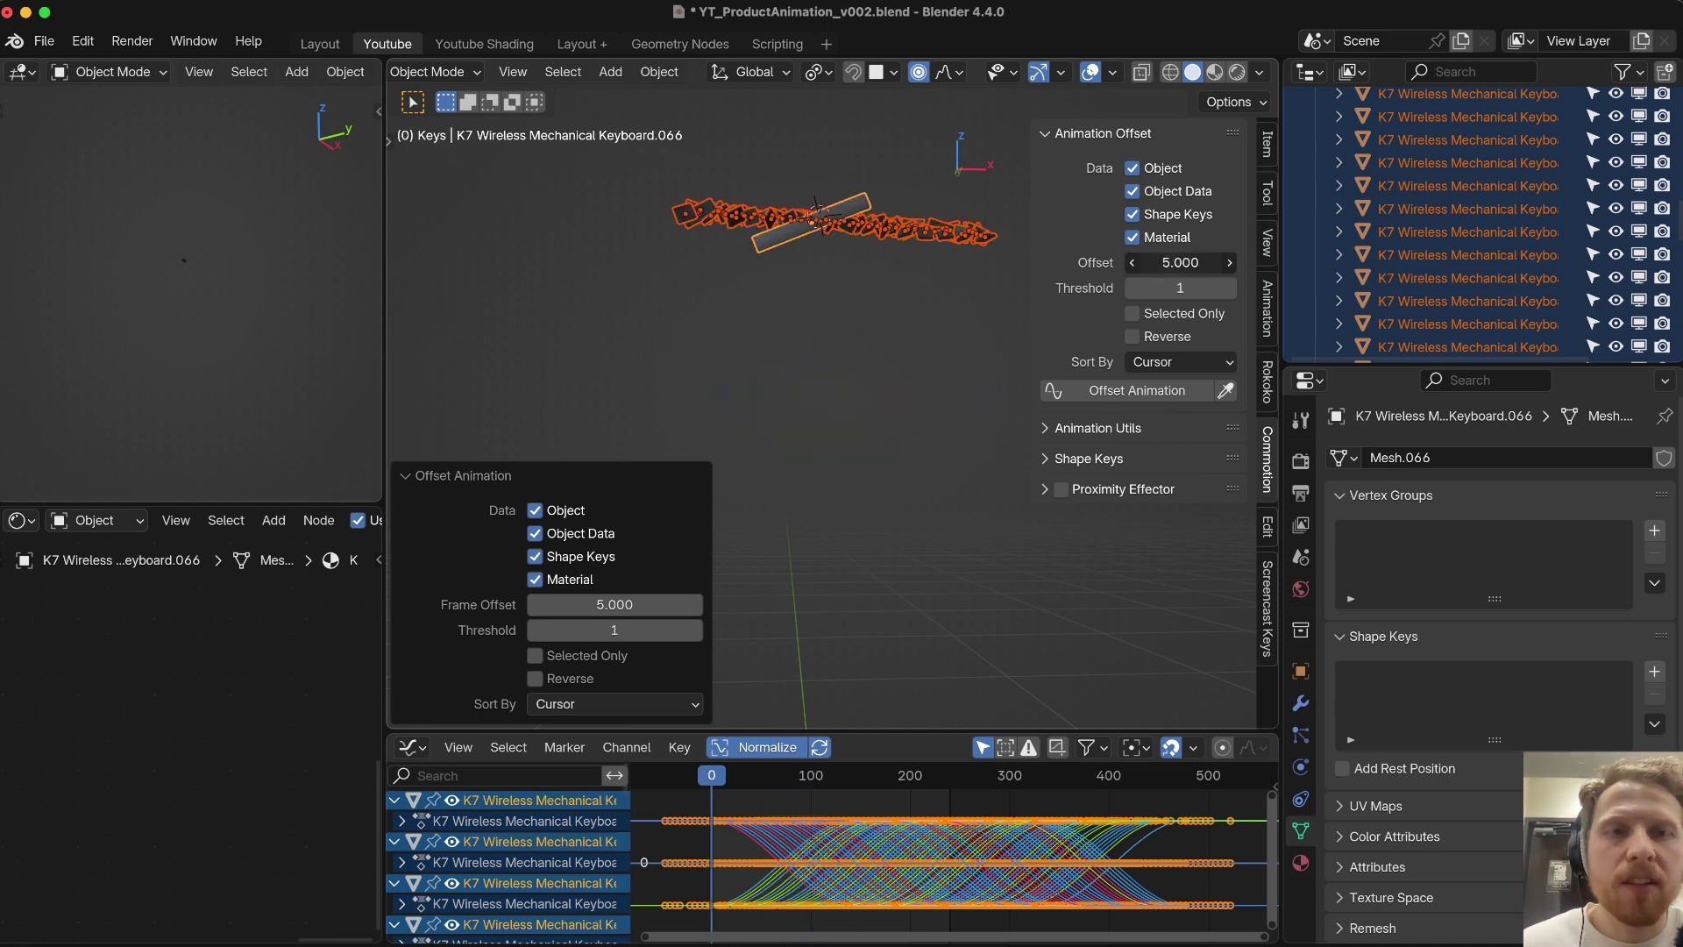
Step: Set the animation offset to 1 frame and reapply it to the keycaps
{"action": "double_click", "coordinate": [1180, 263]}
{"action": "type", "text": "1"}
{"action": "key", "text": "Return"}
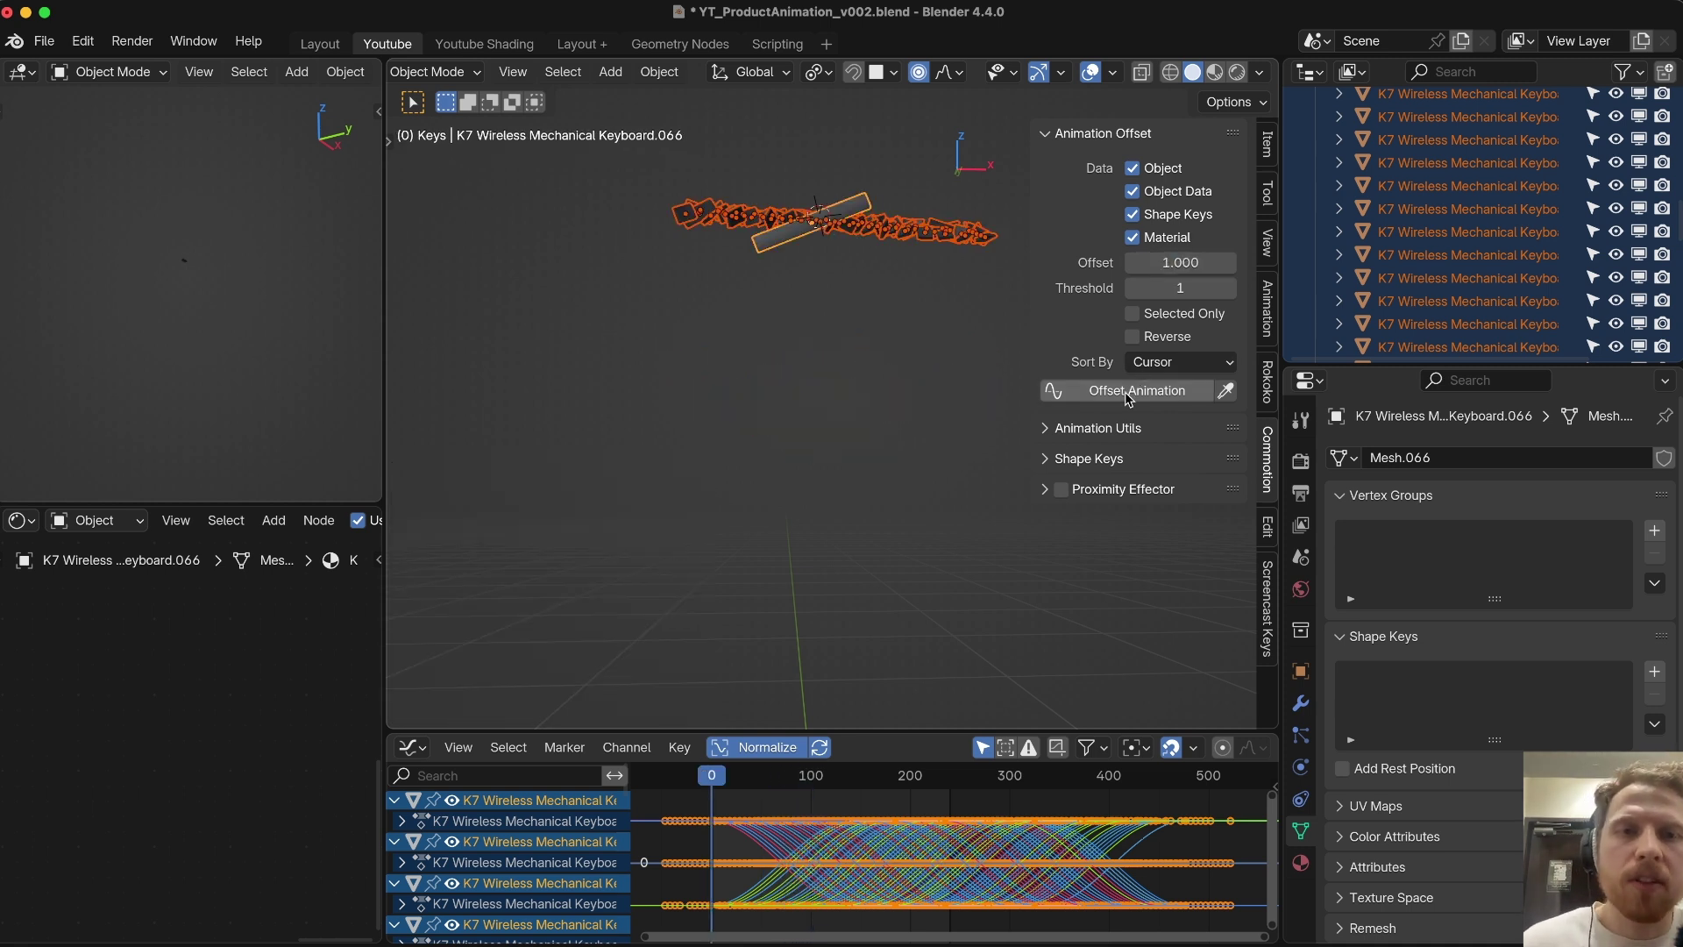
{"action": "left_click", "coordinate": [1129, 392]}
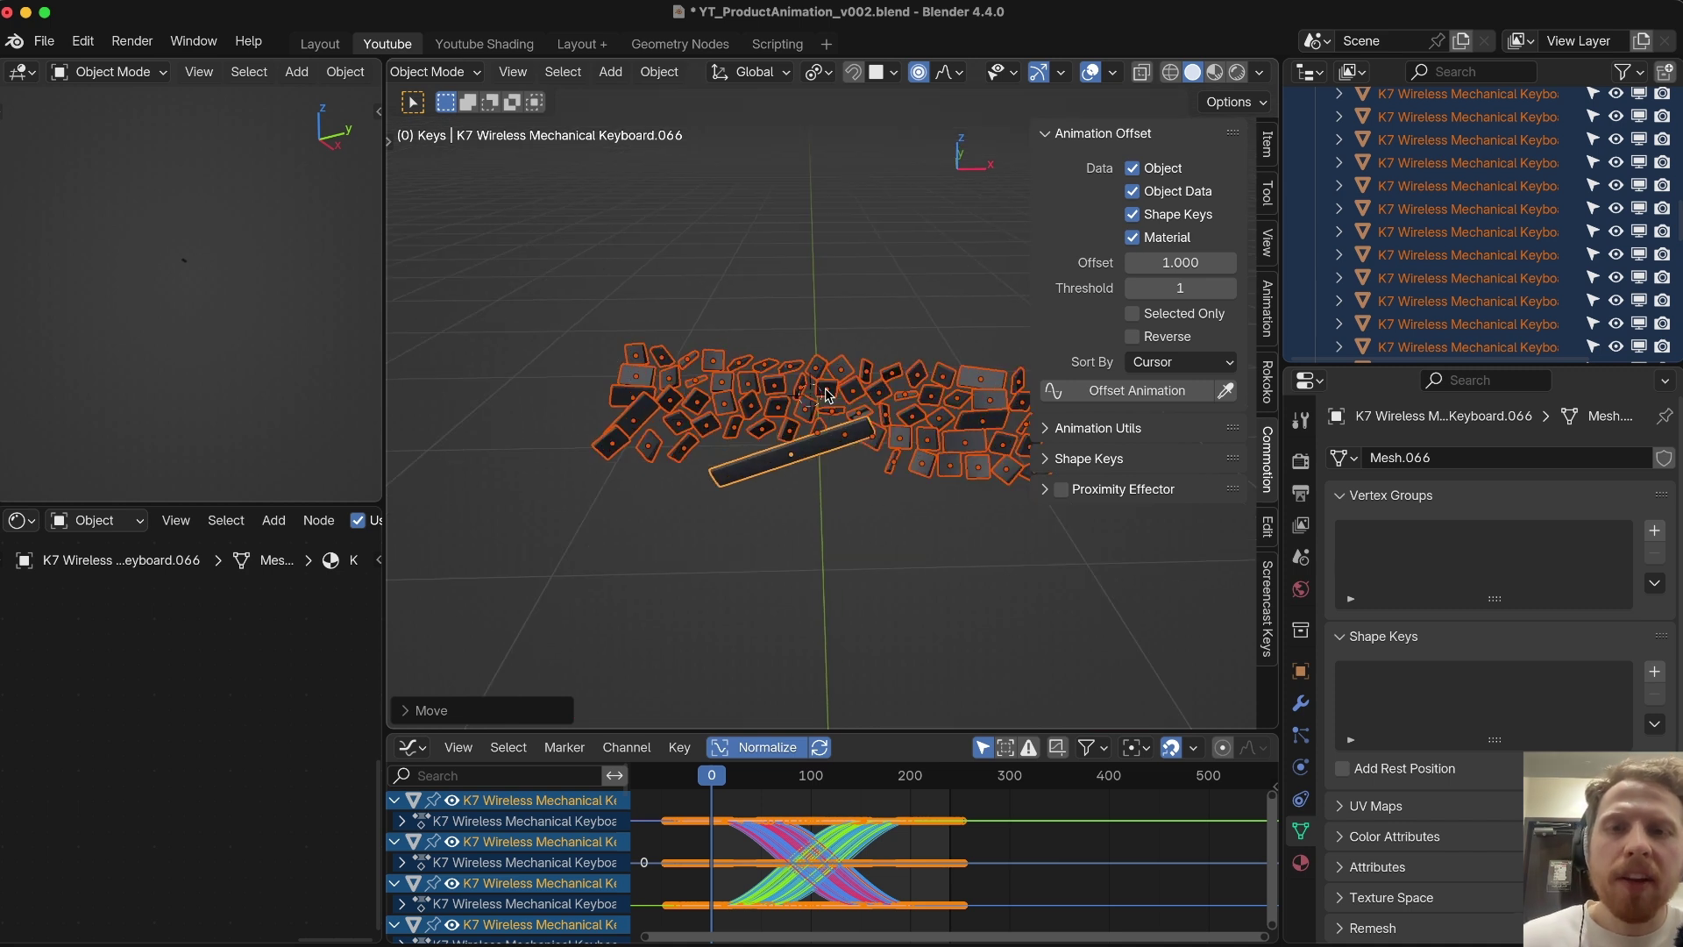
Step: Place the 3D cursor at the left end of the keycaps, reapply the 1-frame offset, and play back the result
{"action": "right_click", "coordinate": [621, 379], "text": "shift"}
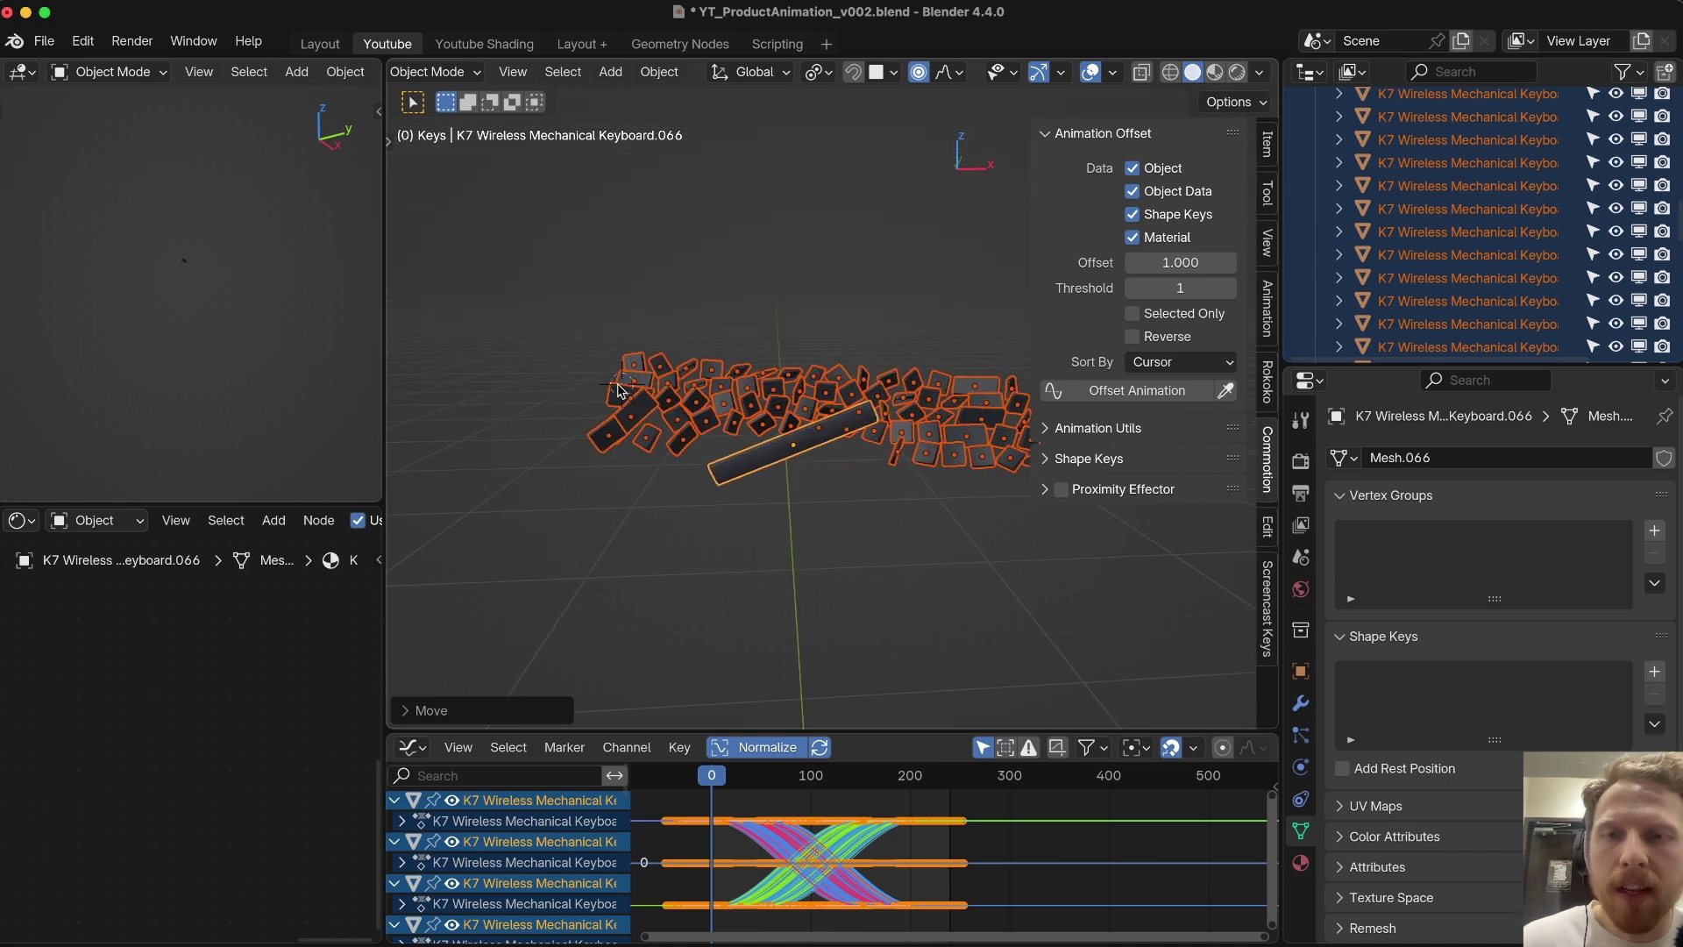
{"action": "left_click", "coordinate": [1144, 392]}
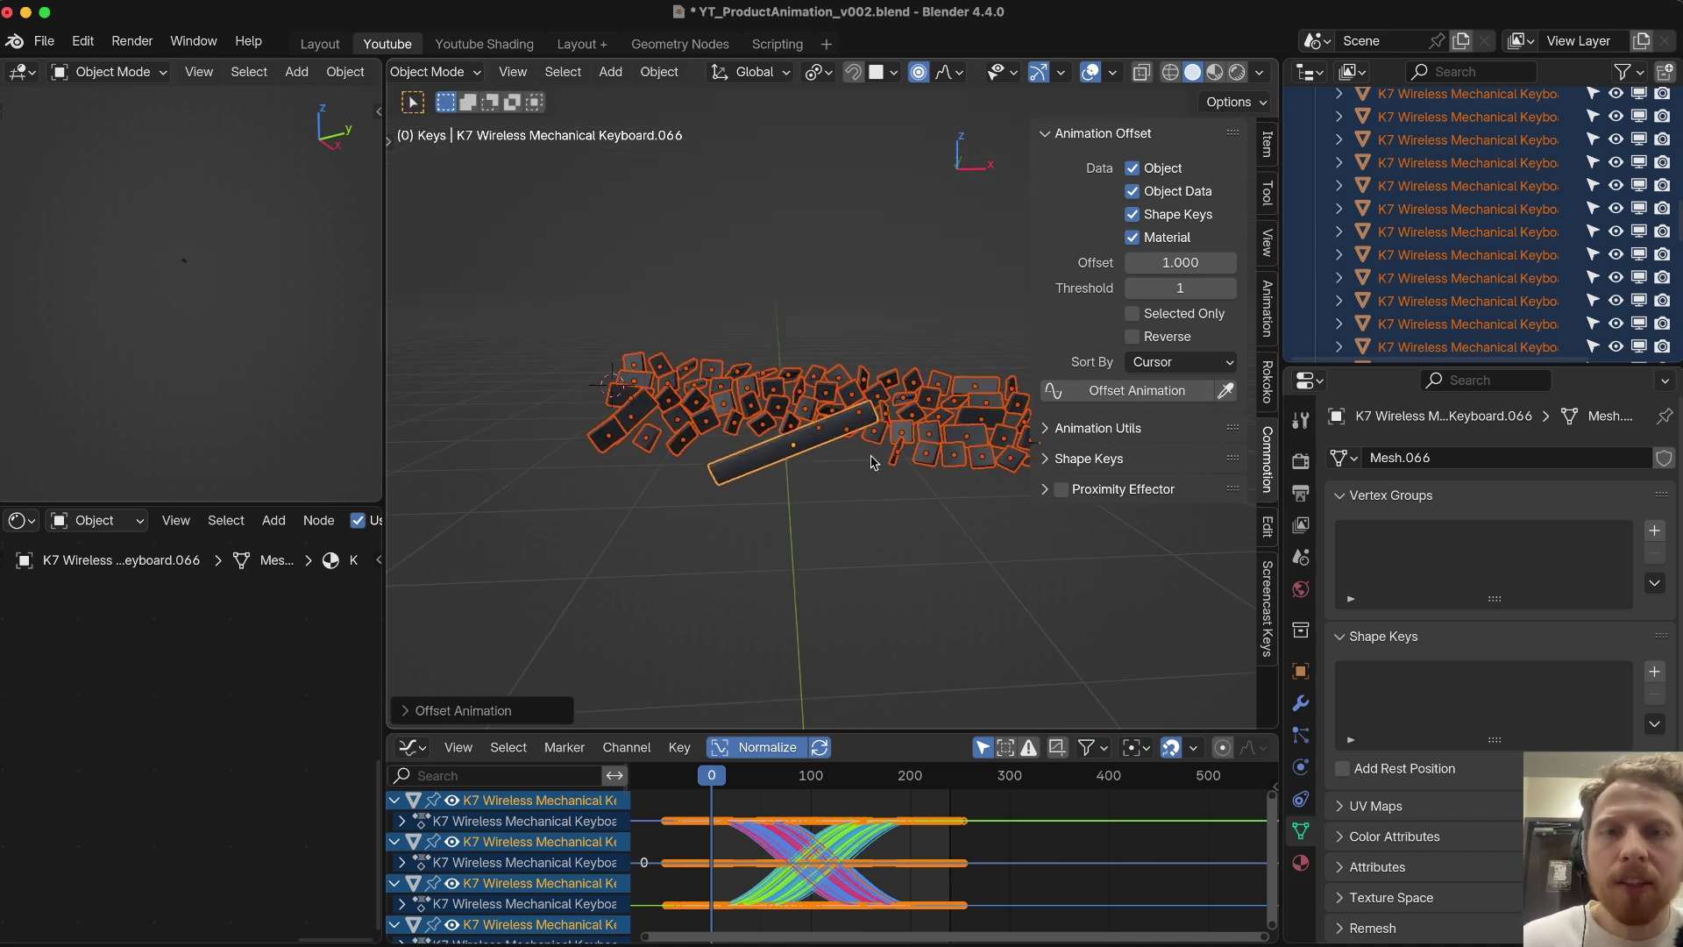
{"action": "key", "text": "space"}
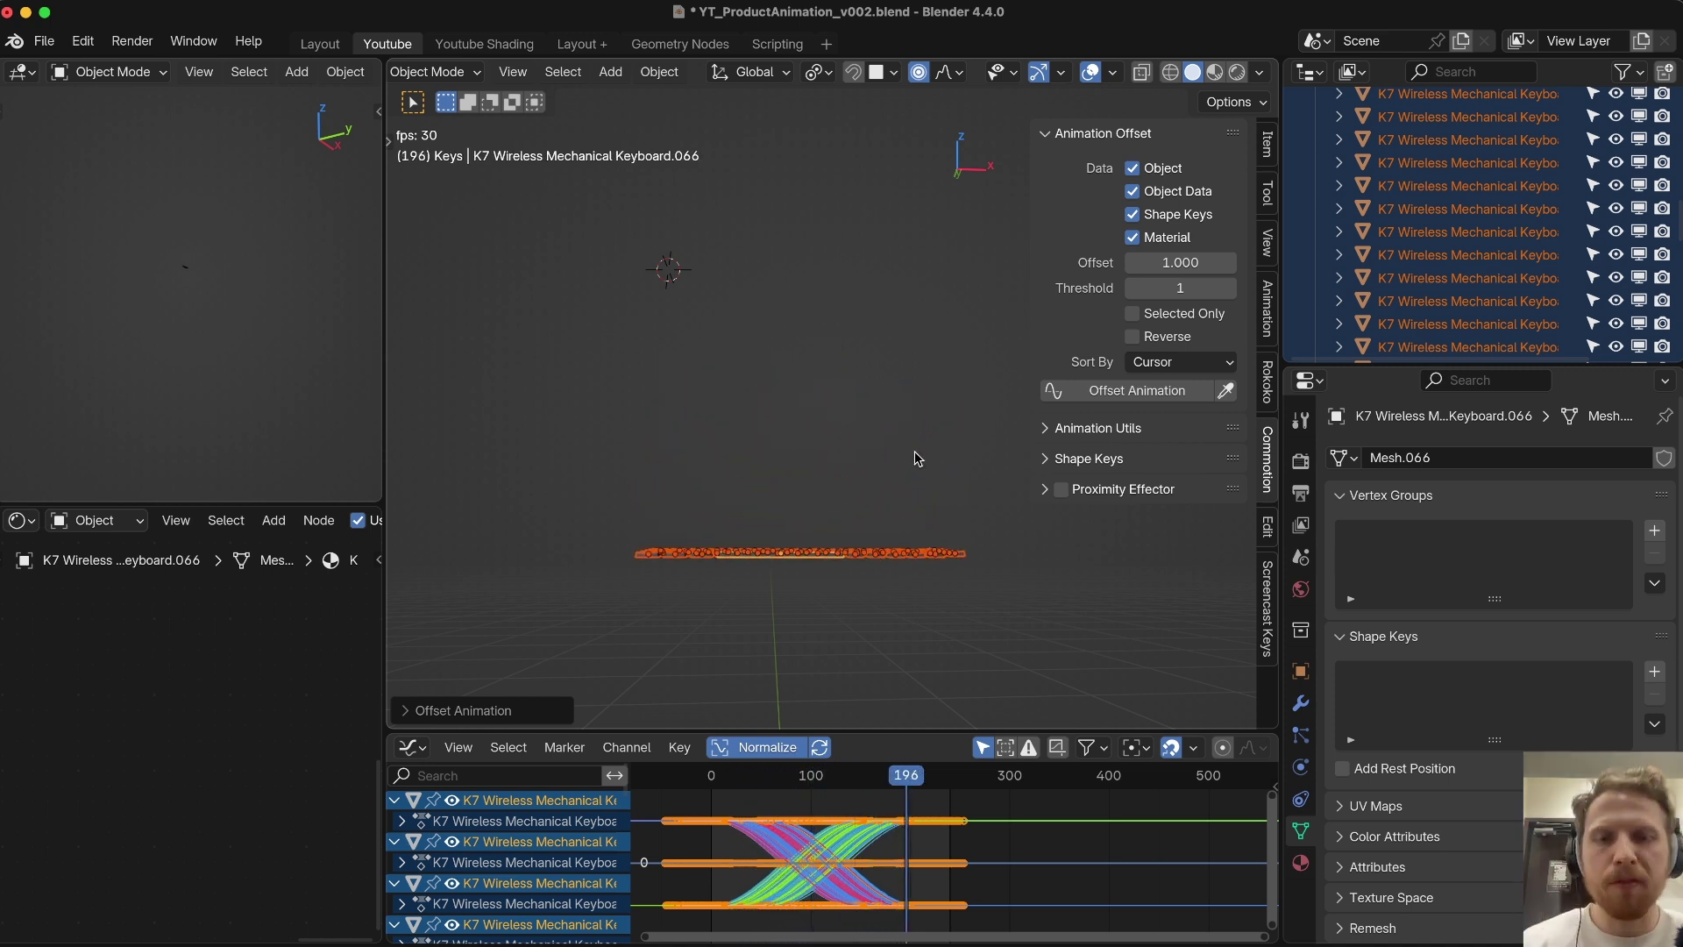
{"action": "key", "text": "Escape"}
{"action": "middle_click_drag", "start_coordinate": [775, 304], "coordinate": [798, 230]}
{"action": "key", "text": "space"}
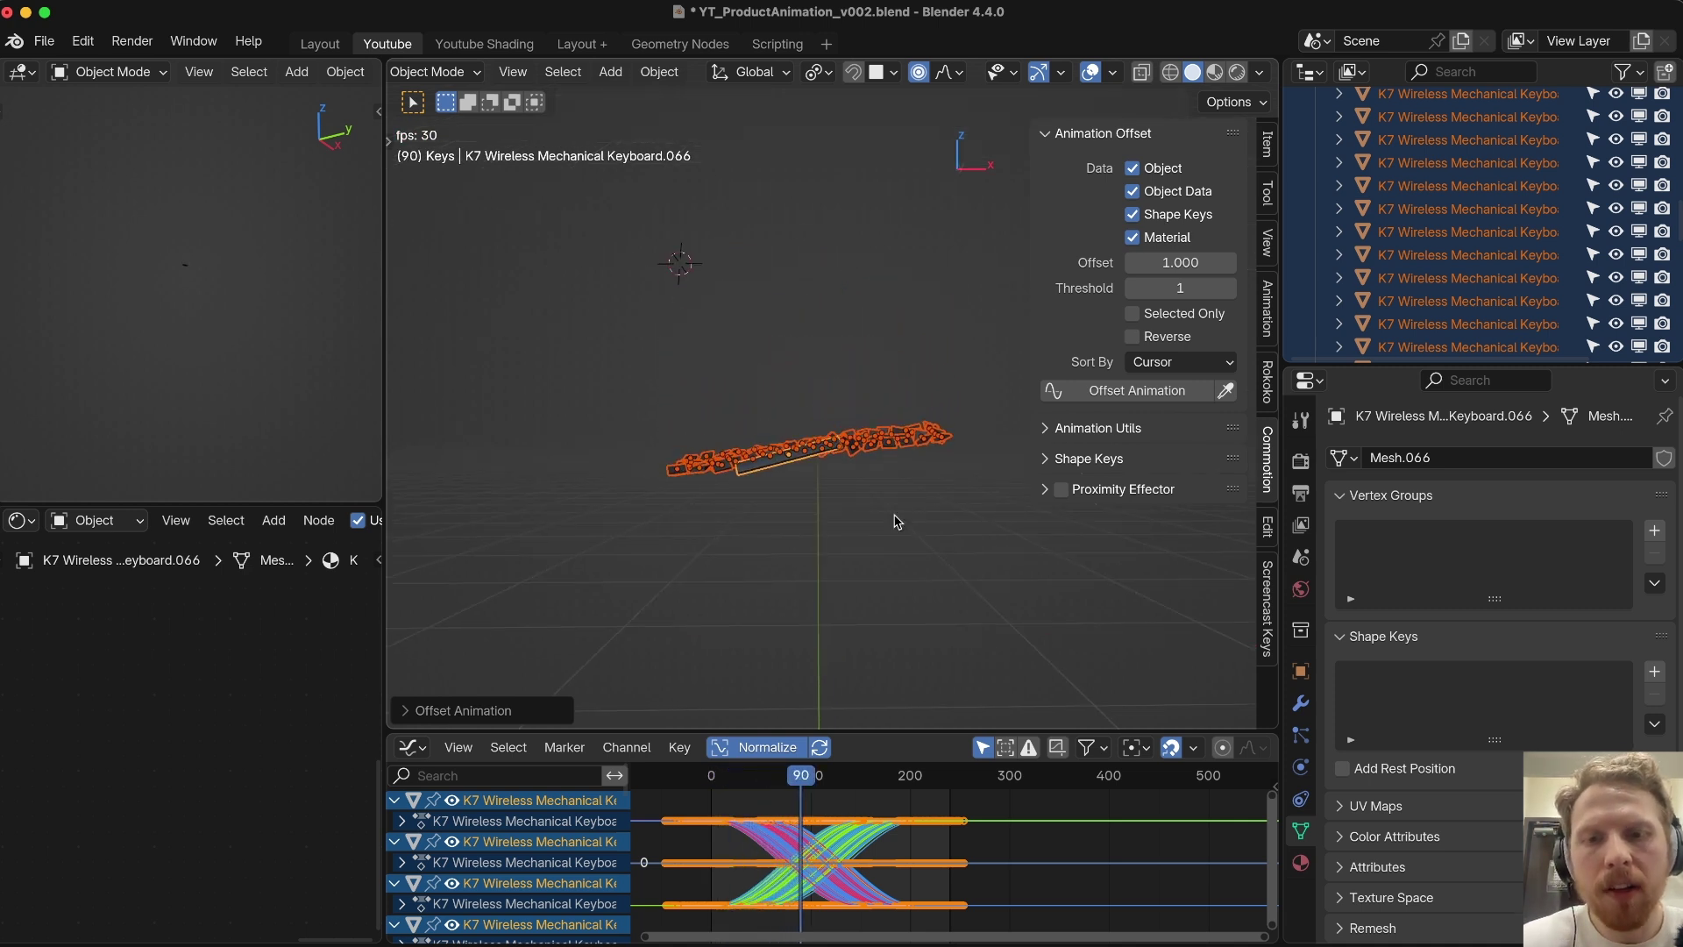
{"action": "key", "text": "Escape"}
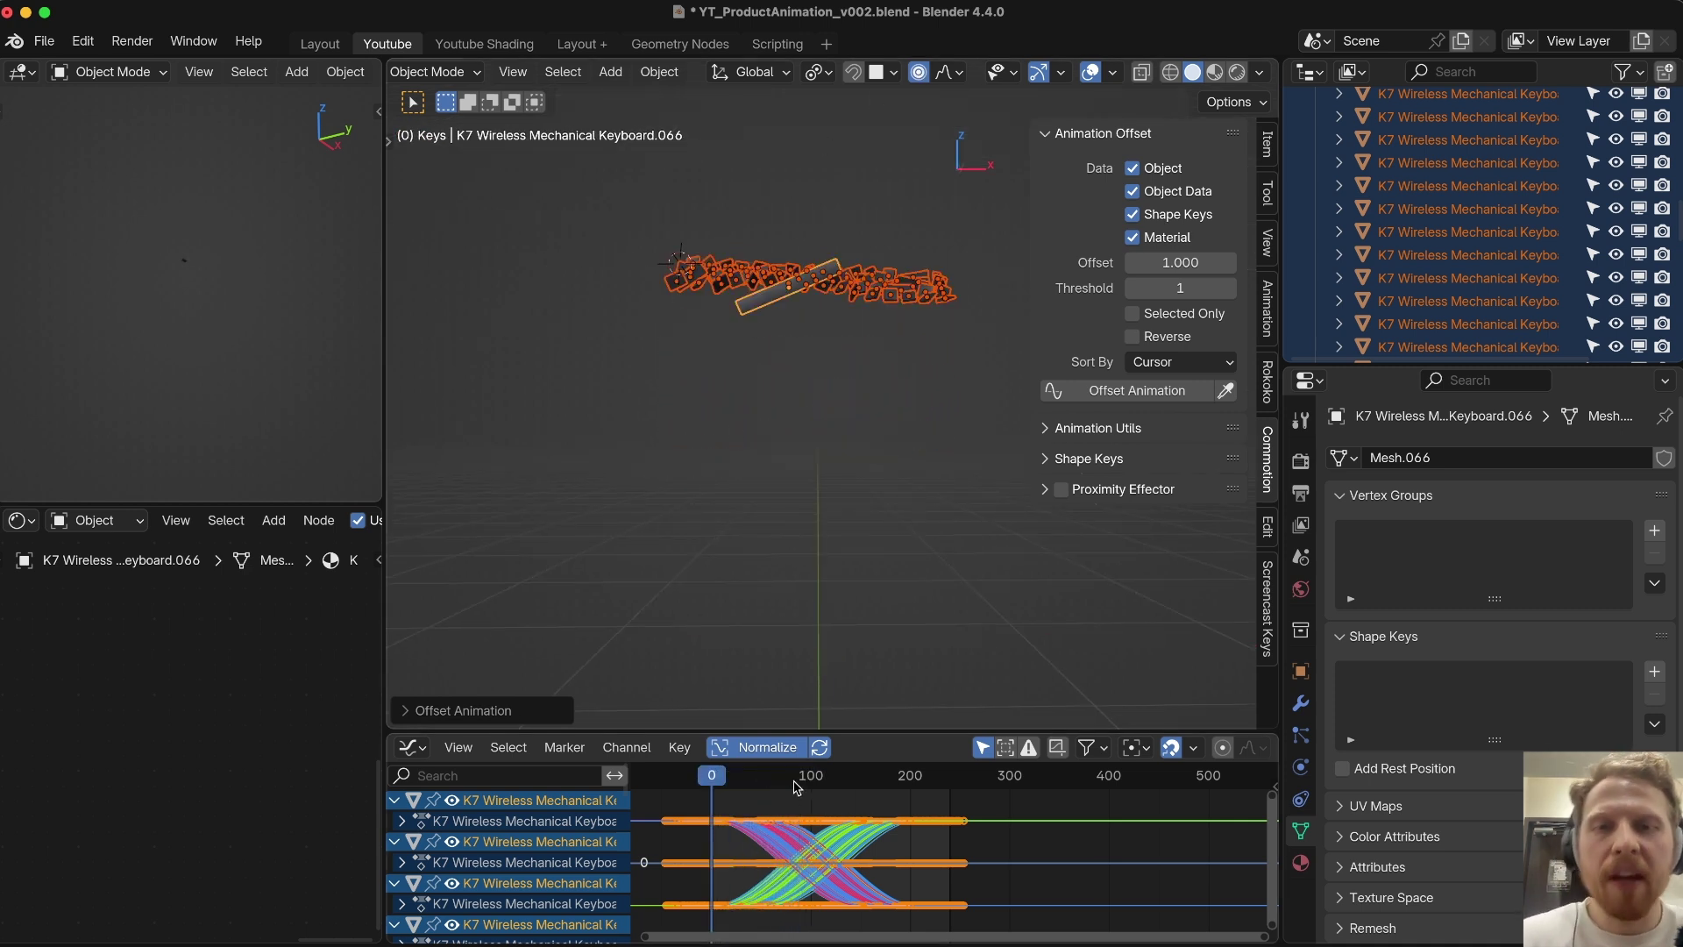
Step: Turn off proportional editing, keep the viewport pivot at Individual Origins, and set the Graph Editor pivot to Individual Centers
{"action": "left_click", "coordinate": [918, 74]}
{"action": "left_click", "coordinate": [817, 71]}
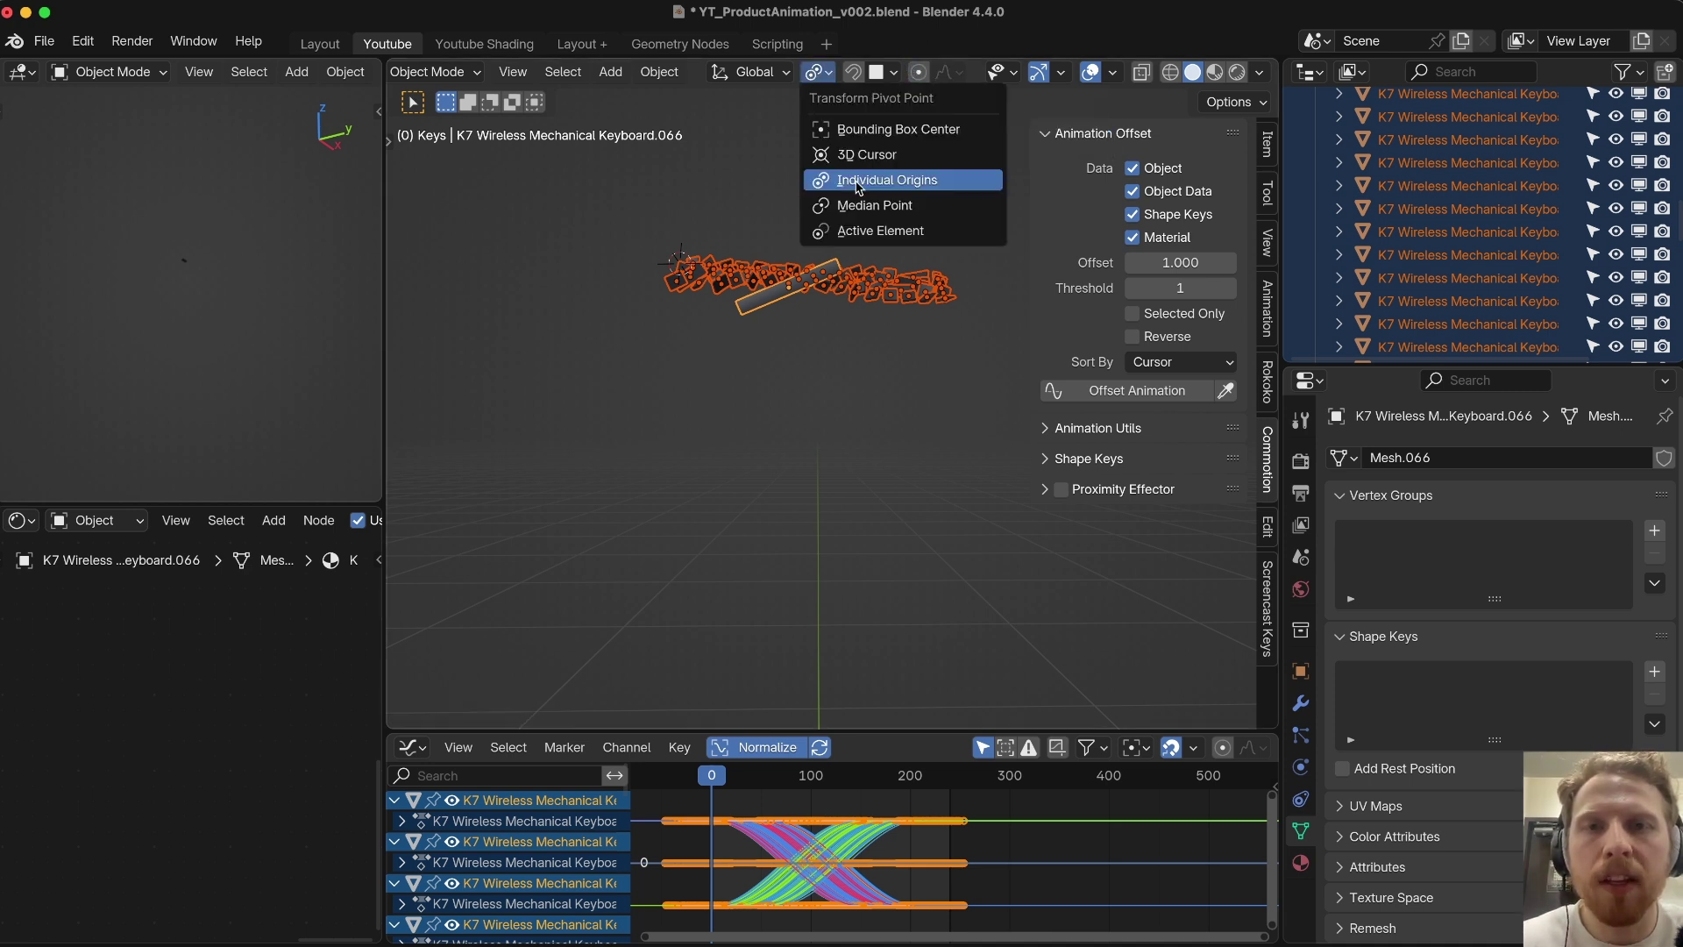
{"action": "left_click", "coordinate": [857, 181]}
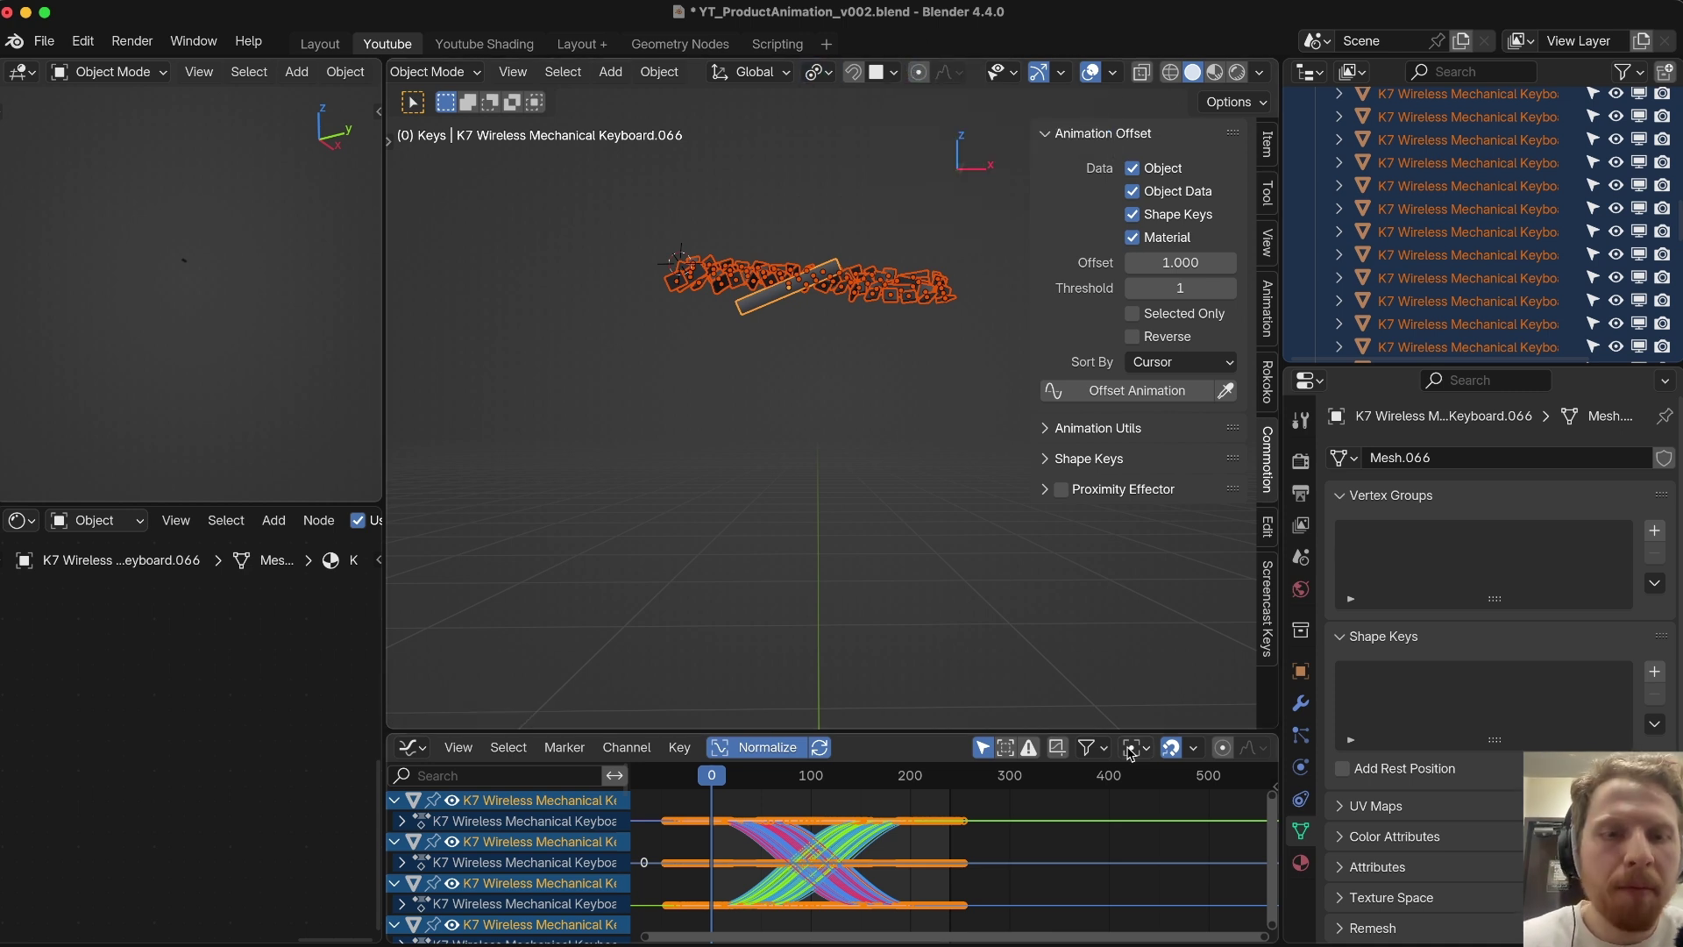
{"action": "left_click", "coordinate": [1132, 751]}
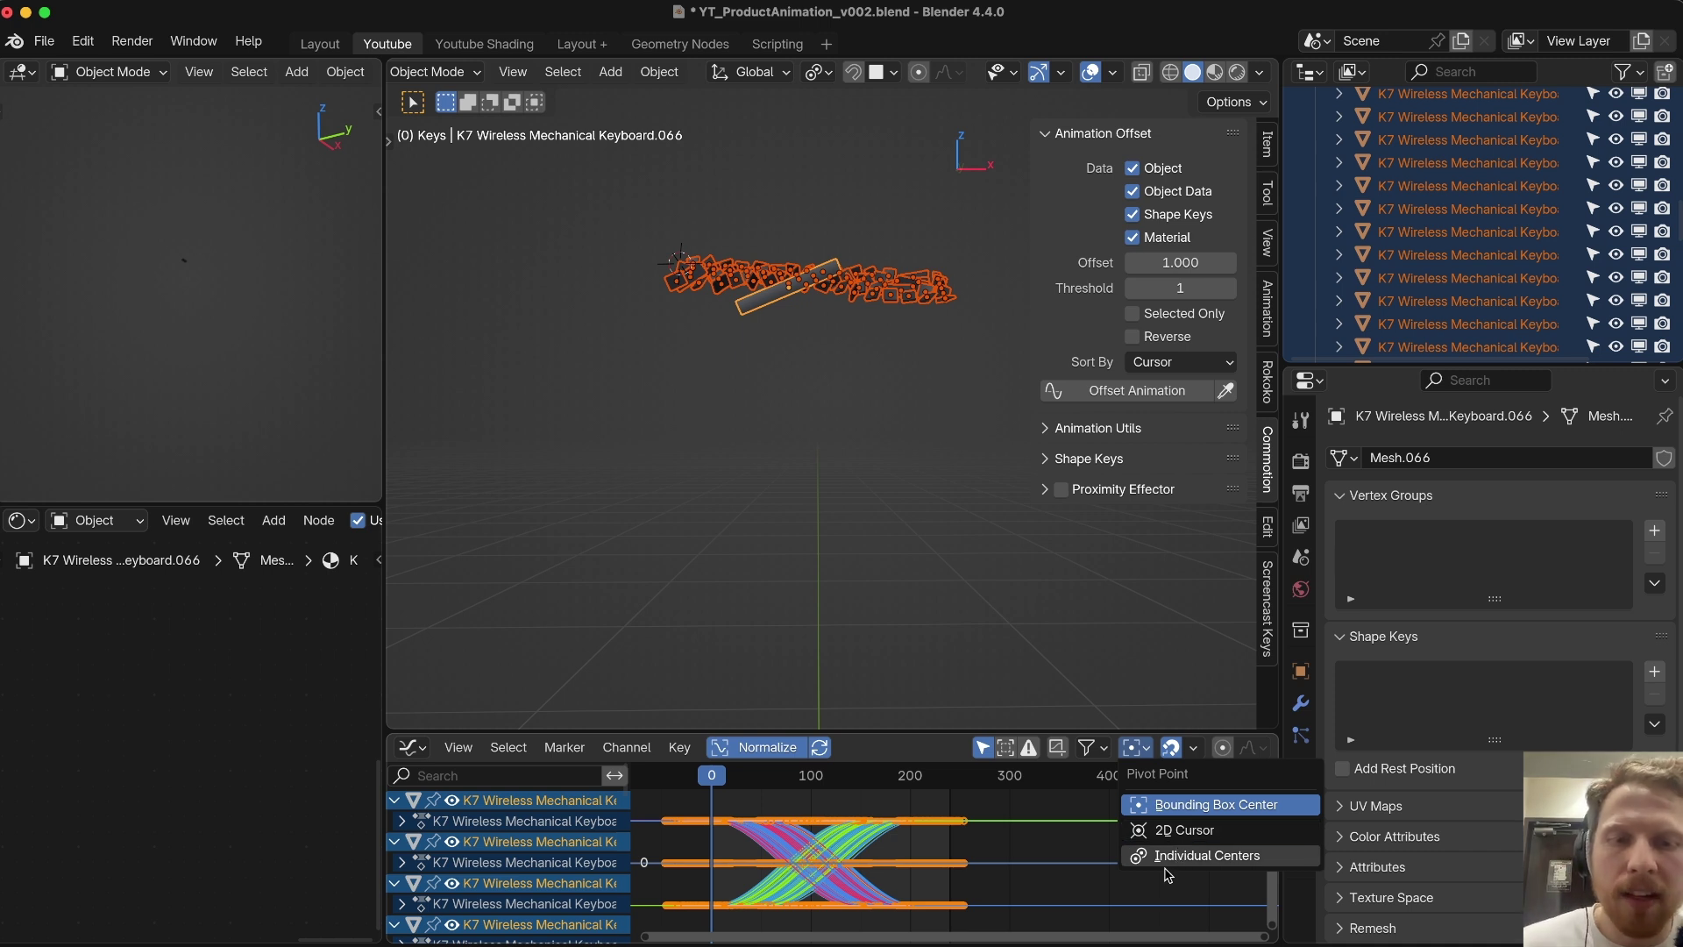
{"action": "left_click", "coordinate": [1167, 857]}
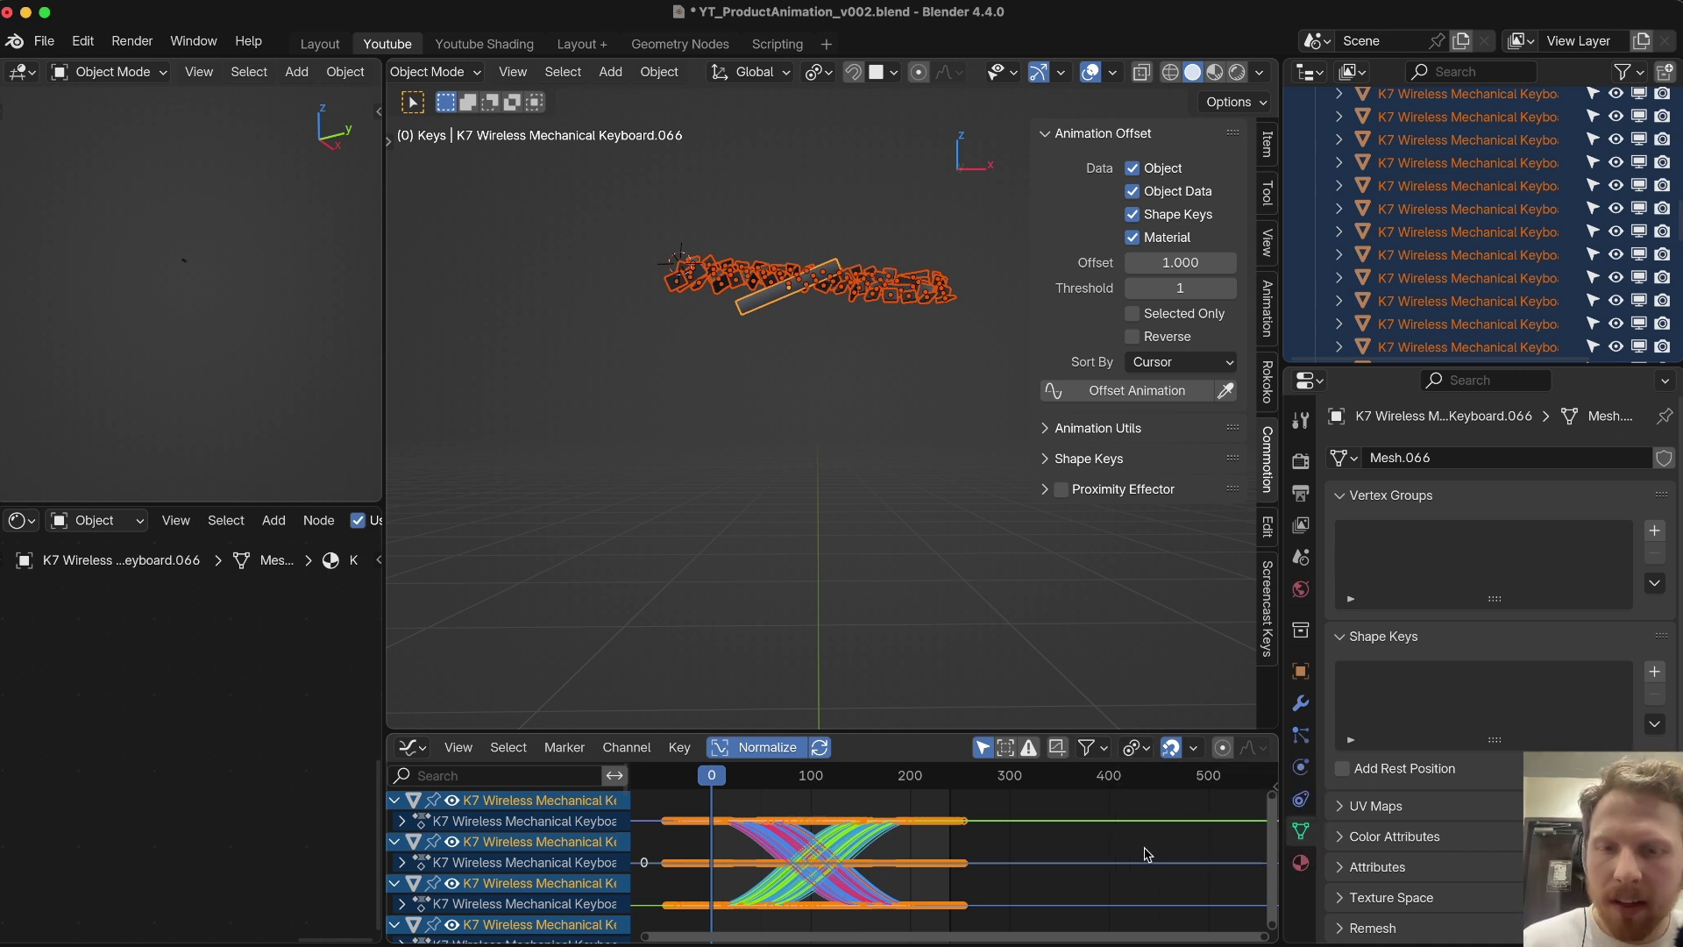
Step: Scale the selected keyframe handles along X by about 2.83, preview the eased drop, and save the file
{"action": "key", "text": "s"}
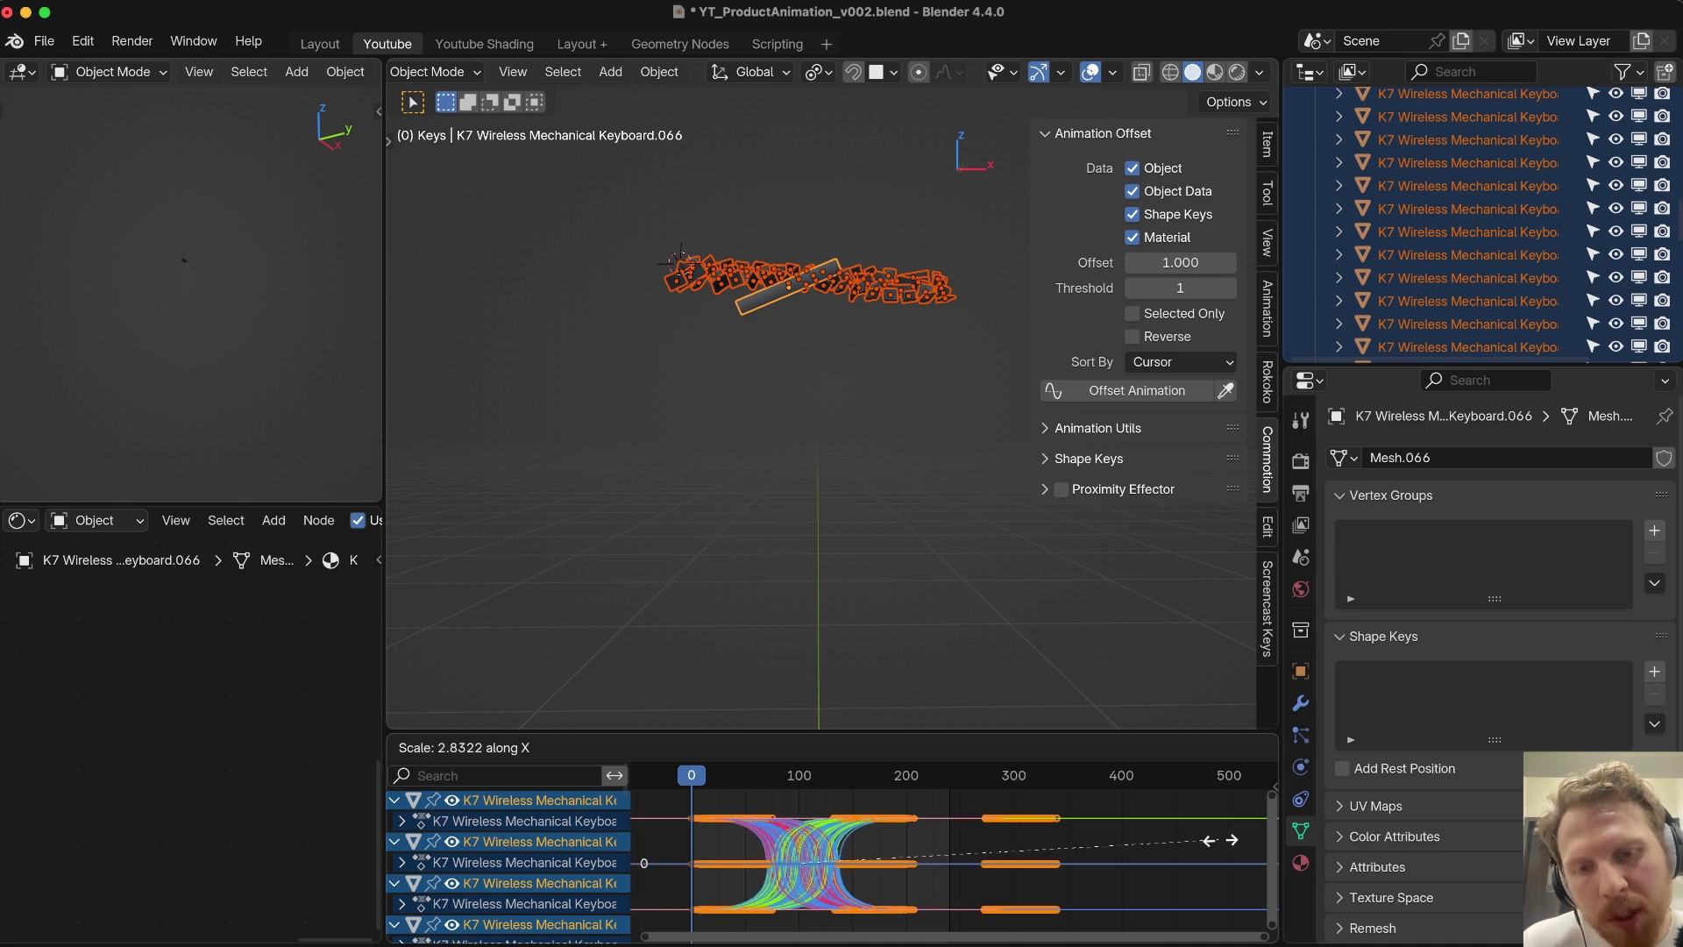
{"action": "left_click", "coordinate": [1212, 840]}
{"action": "key", "text": "space"}
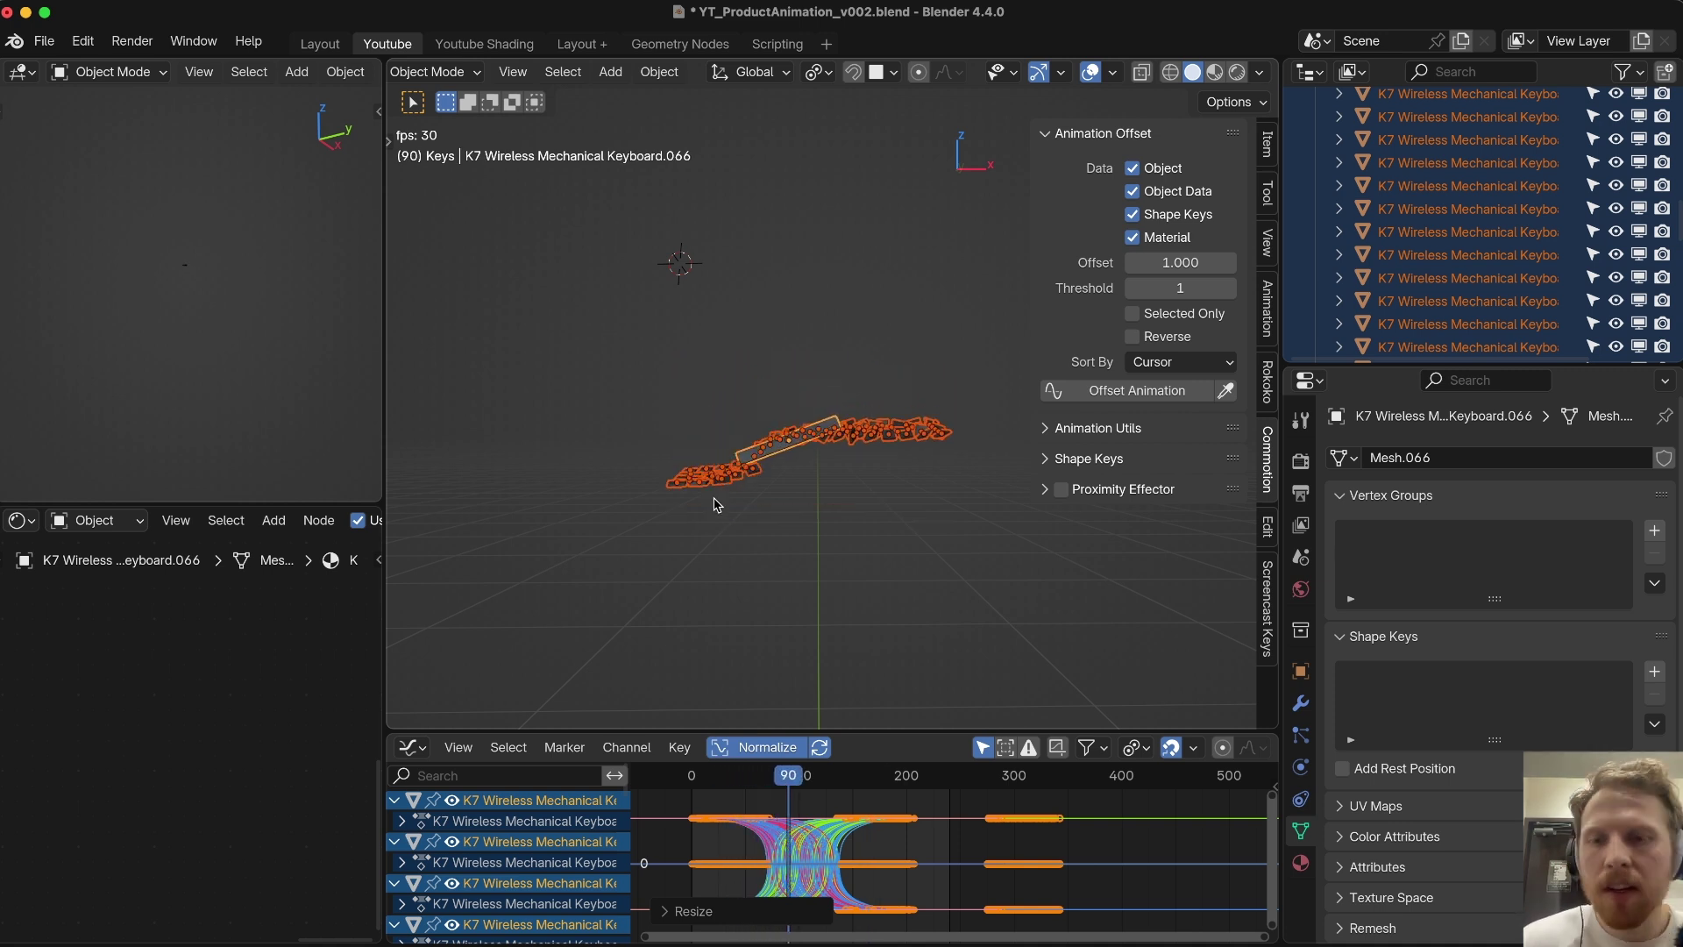
{"action": "key", "text": "Escape"}
{"action": "key", "text": "super+s"}
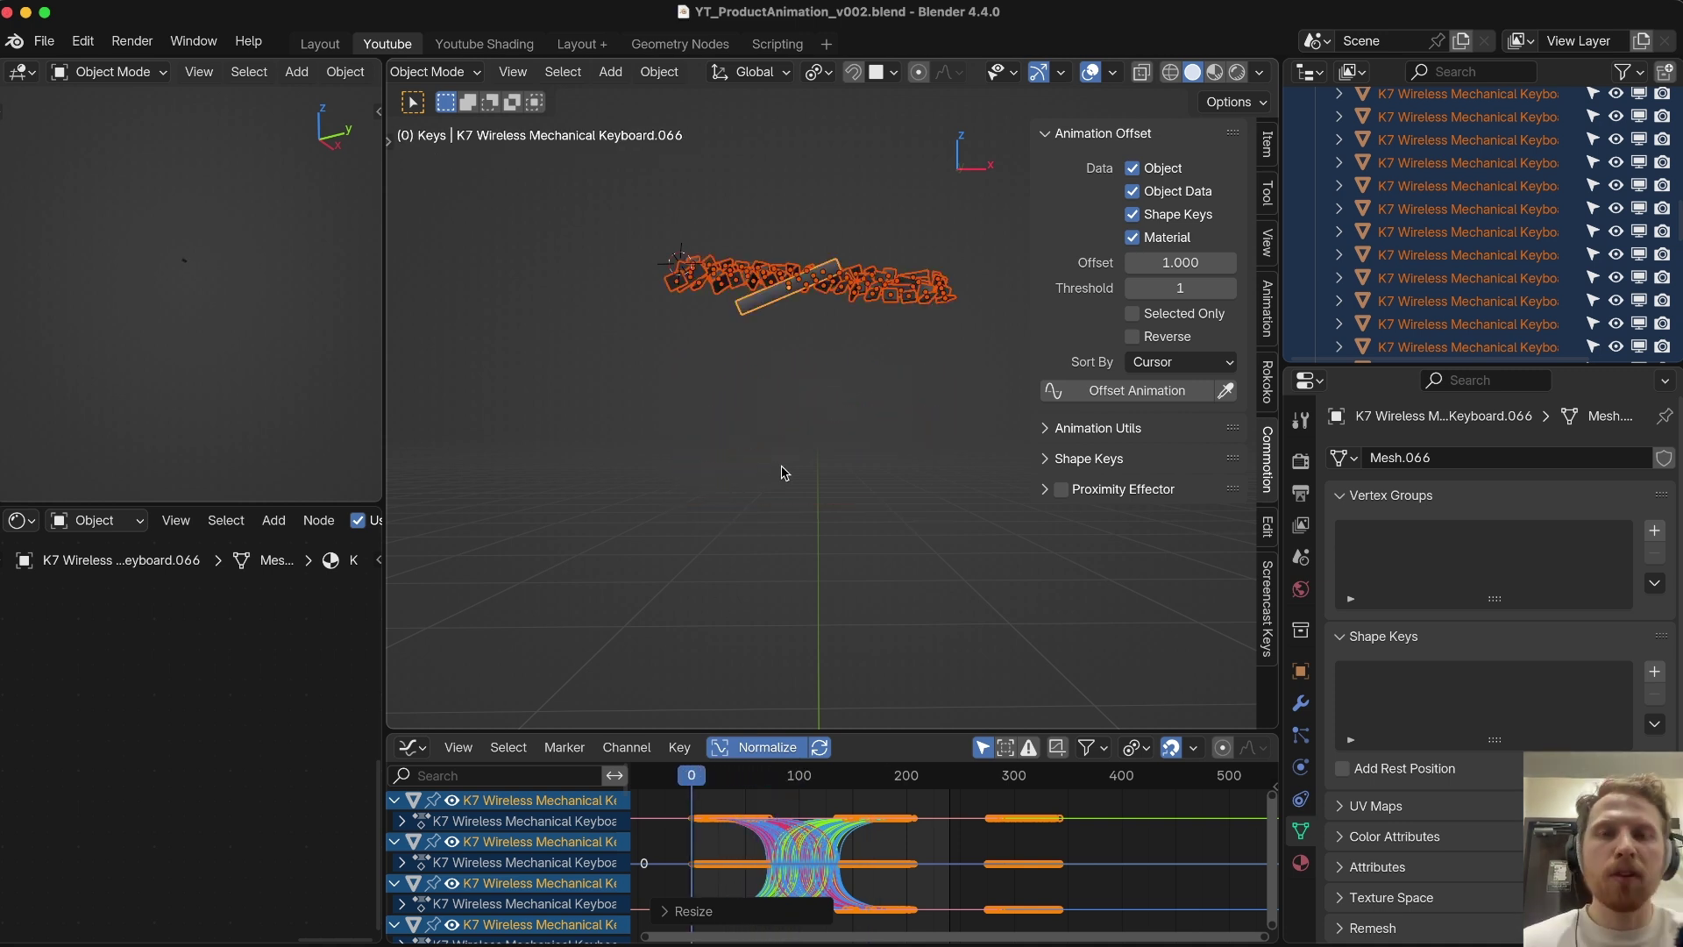
Step: Filter the curves by "z loc", raise the keycaps' elevated Z location keyframes along Y, and preview the drop
{"action": "left_click", "coordinate": [461, 777]}
{"action": "type", "text": "z loc"}
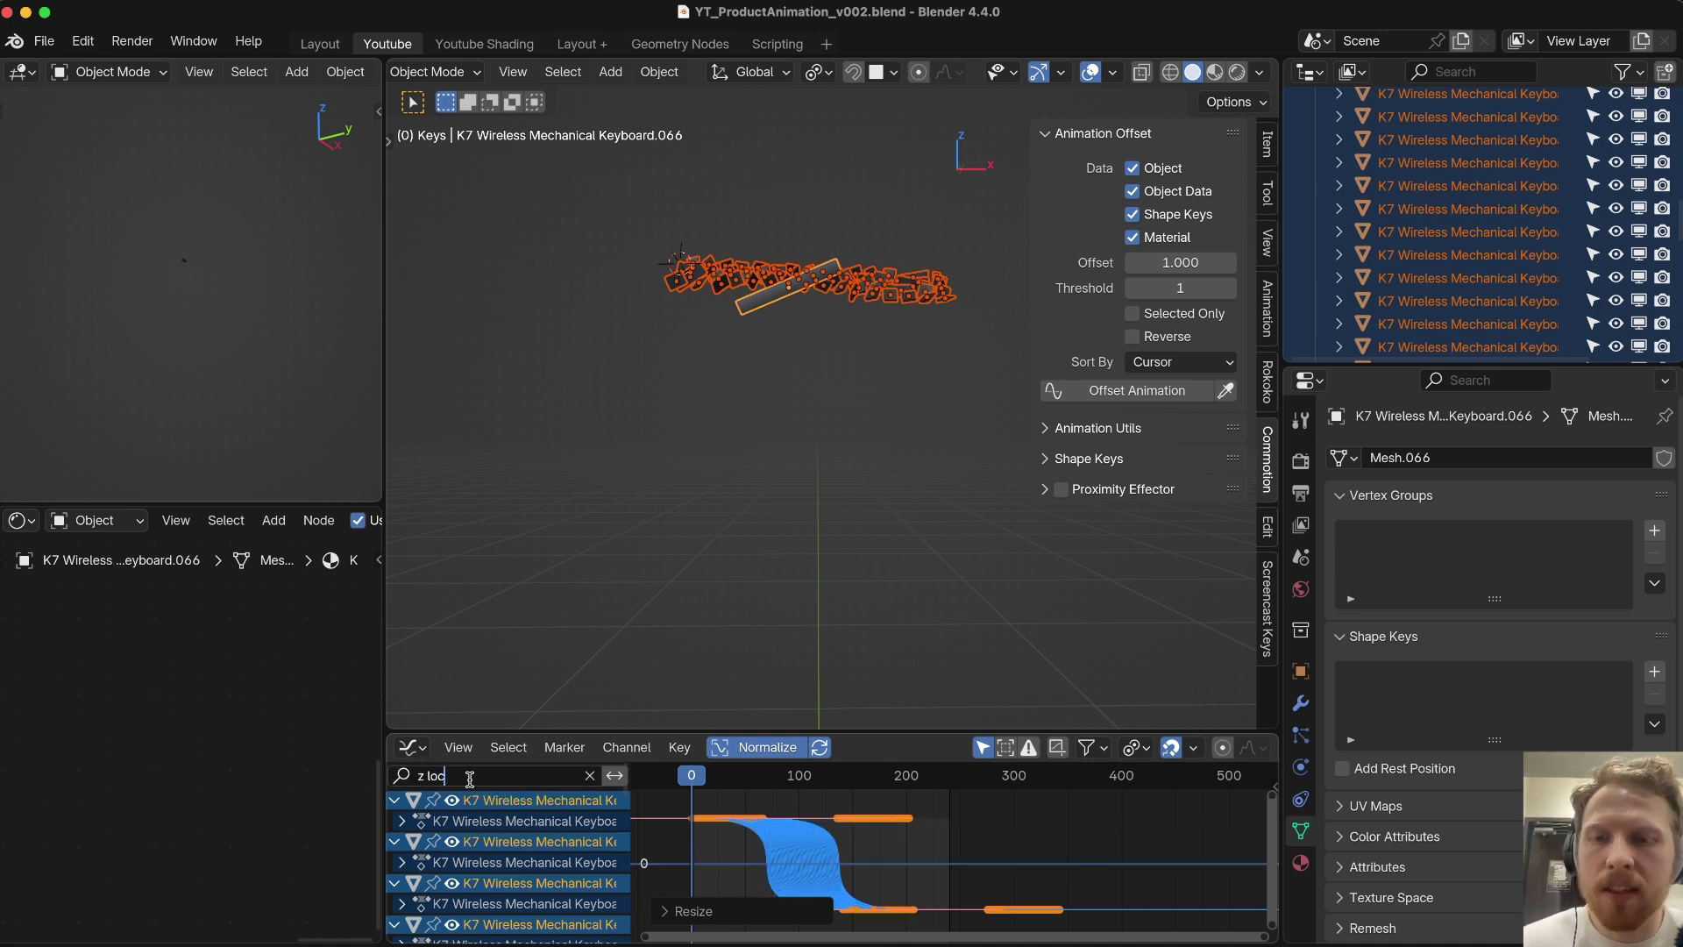
{"action": "left_click", "coordinate": [912, 861]}
{"action": "left_click_drag", "start_coordinate": [935, 865], "coordinate": [641, 793]}
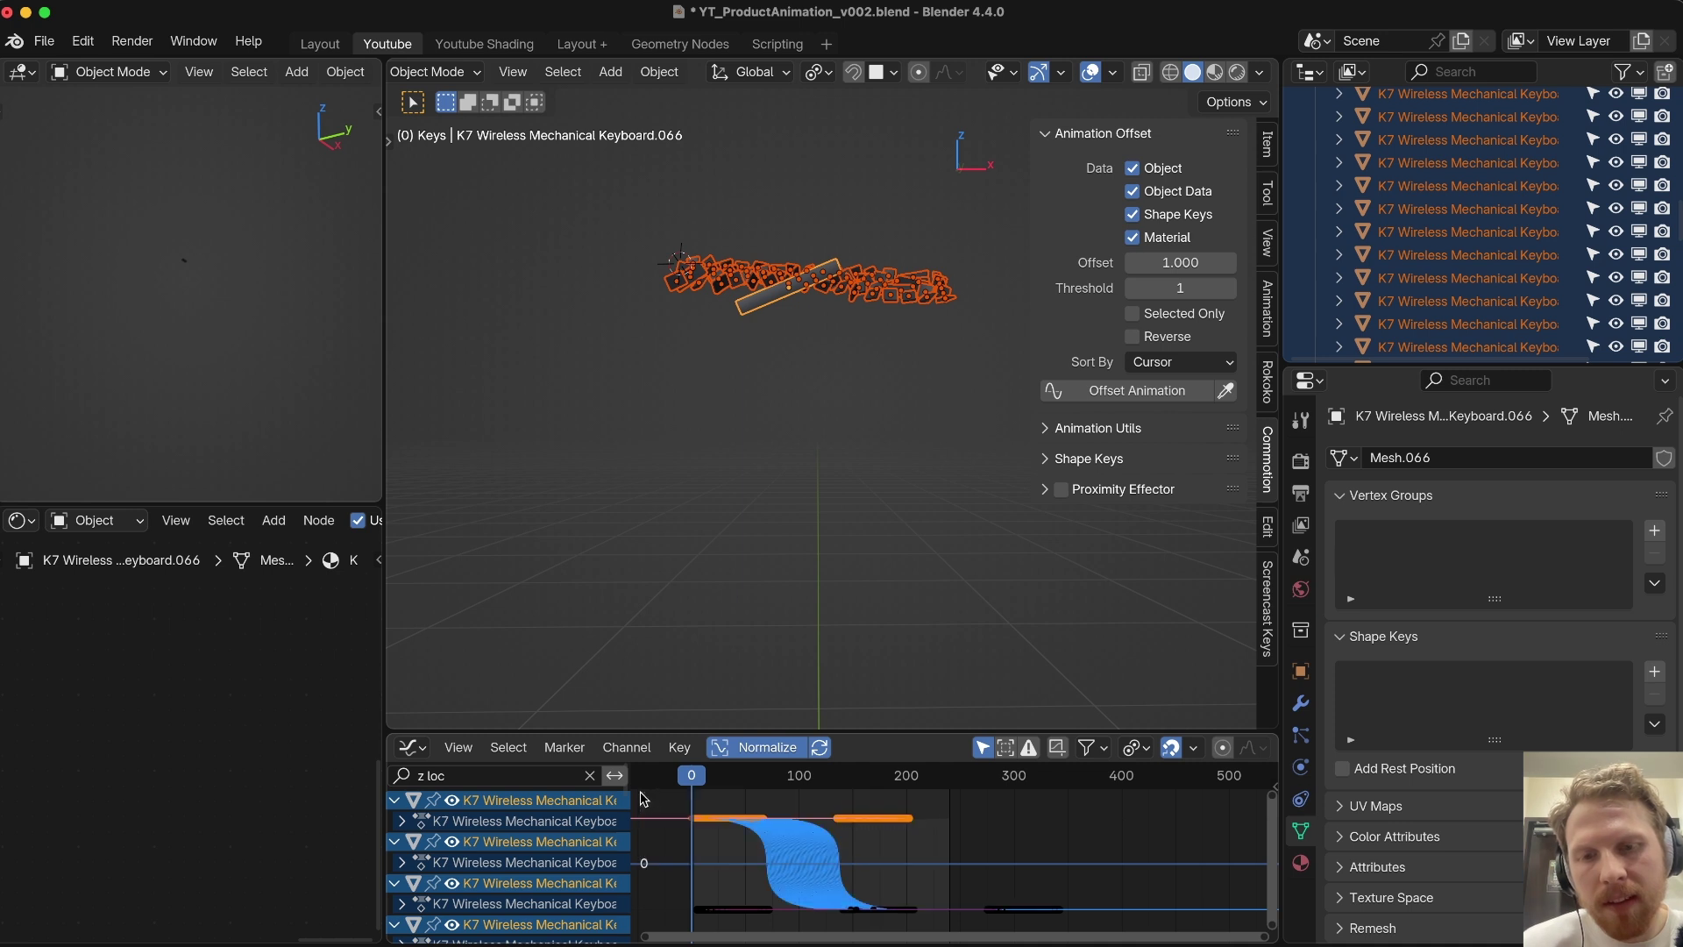
{"action": "key", "text": "g"}
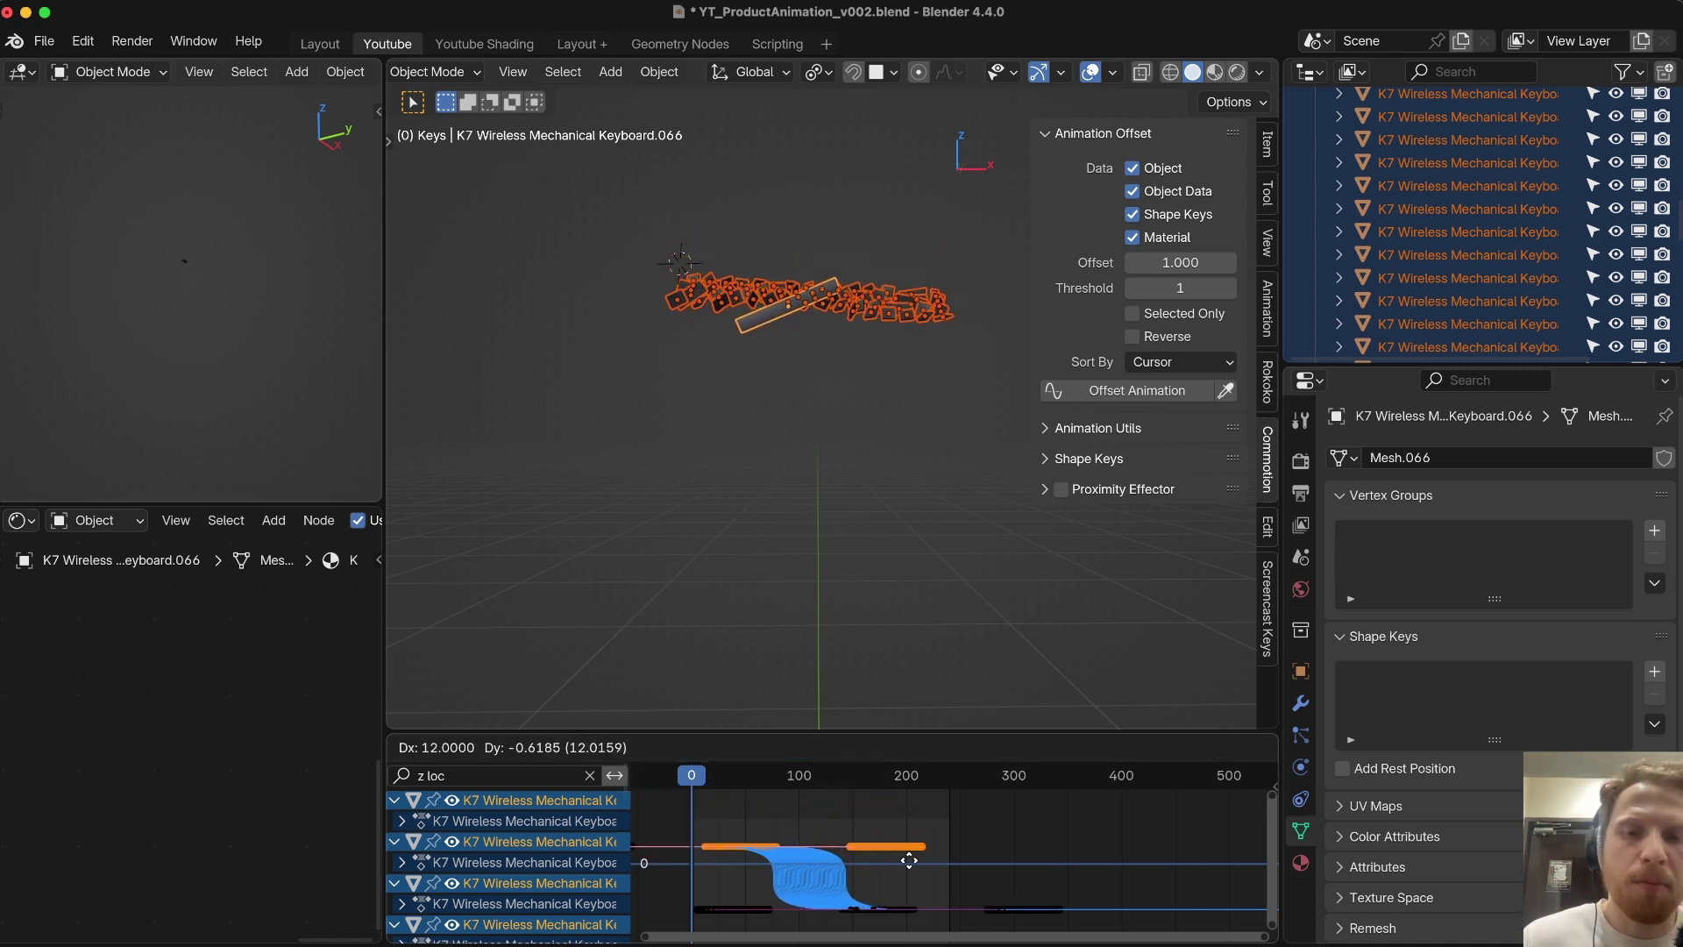
{"action": "left_click", "coordinate": [796, 895]}
{"action": "key", "text": "g"}
{"action": "key", "text": "y"}
{"action": "left_click", "coordinate": [786, 830]}
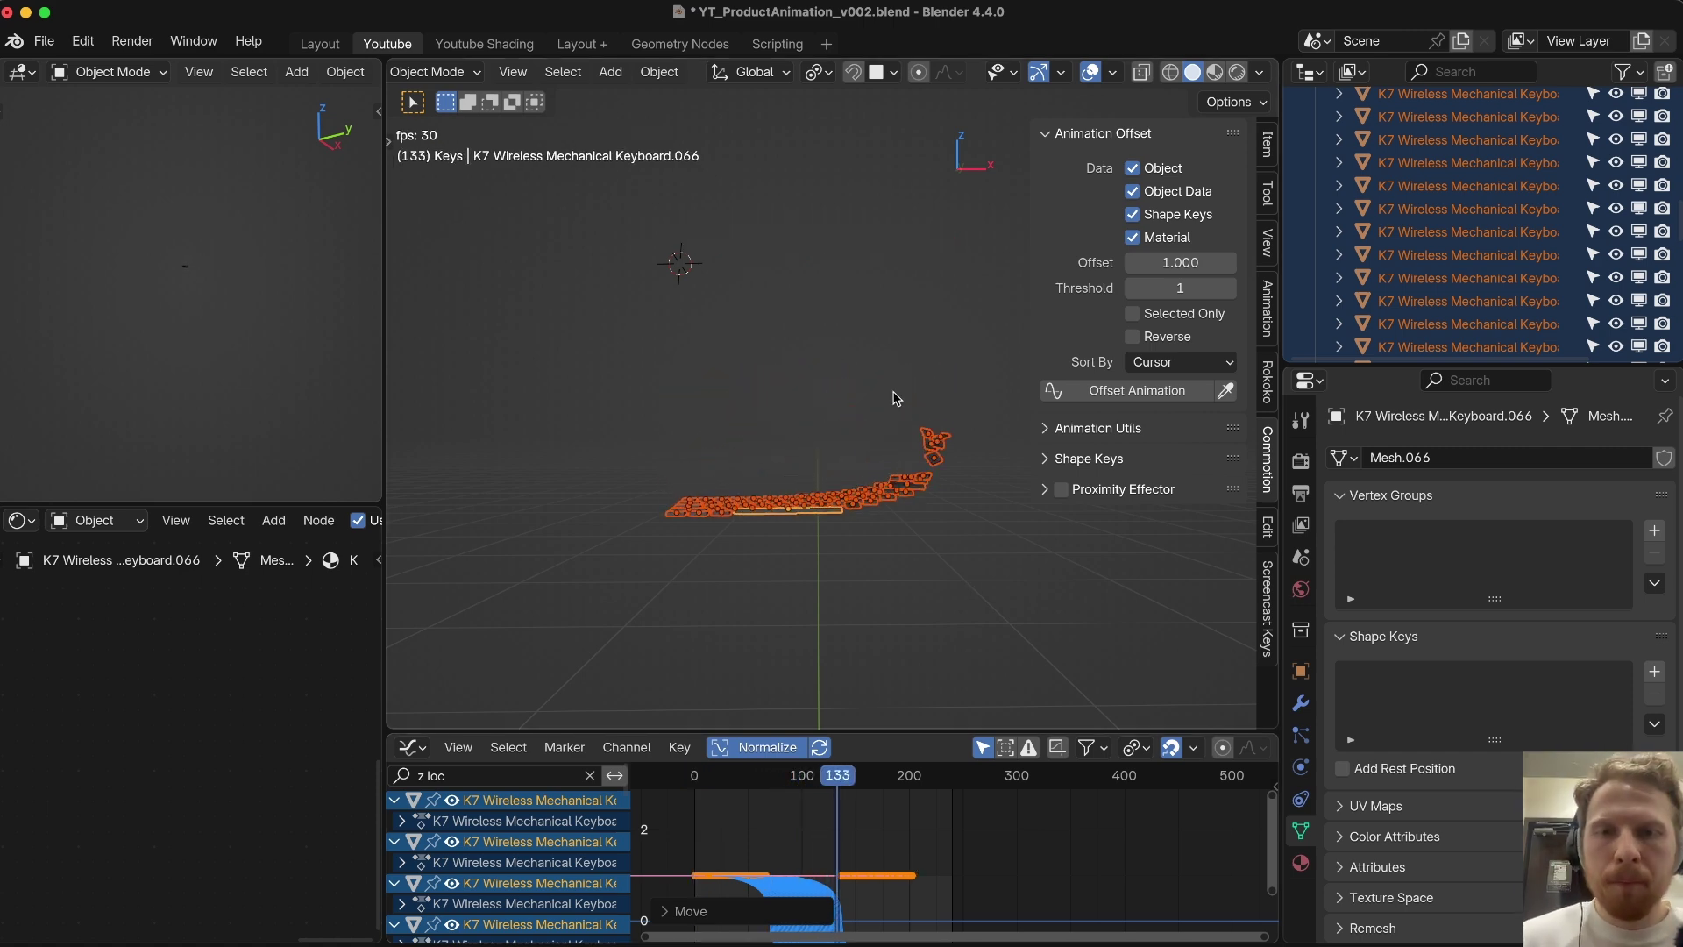
{"action": "key", "text": "Escape"}
{"action": "middle_click_drag", "start_coordinate": [888, 393], "coordinate": [894, 407]}
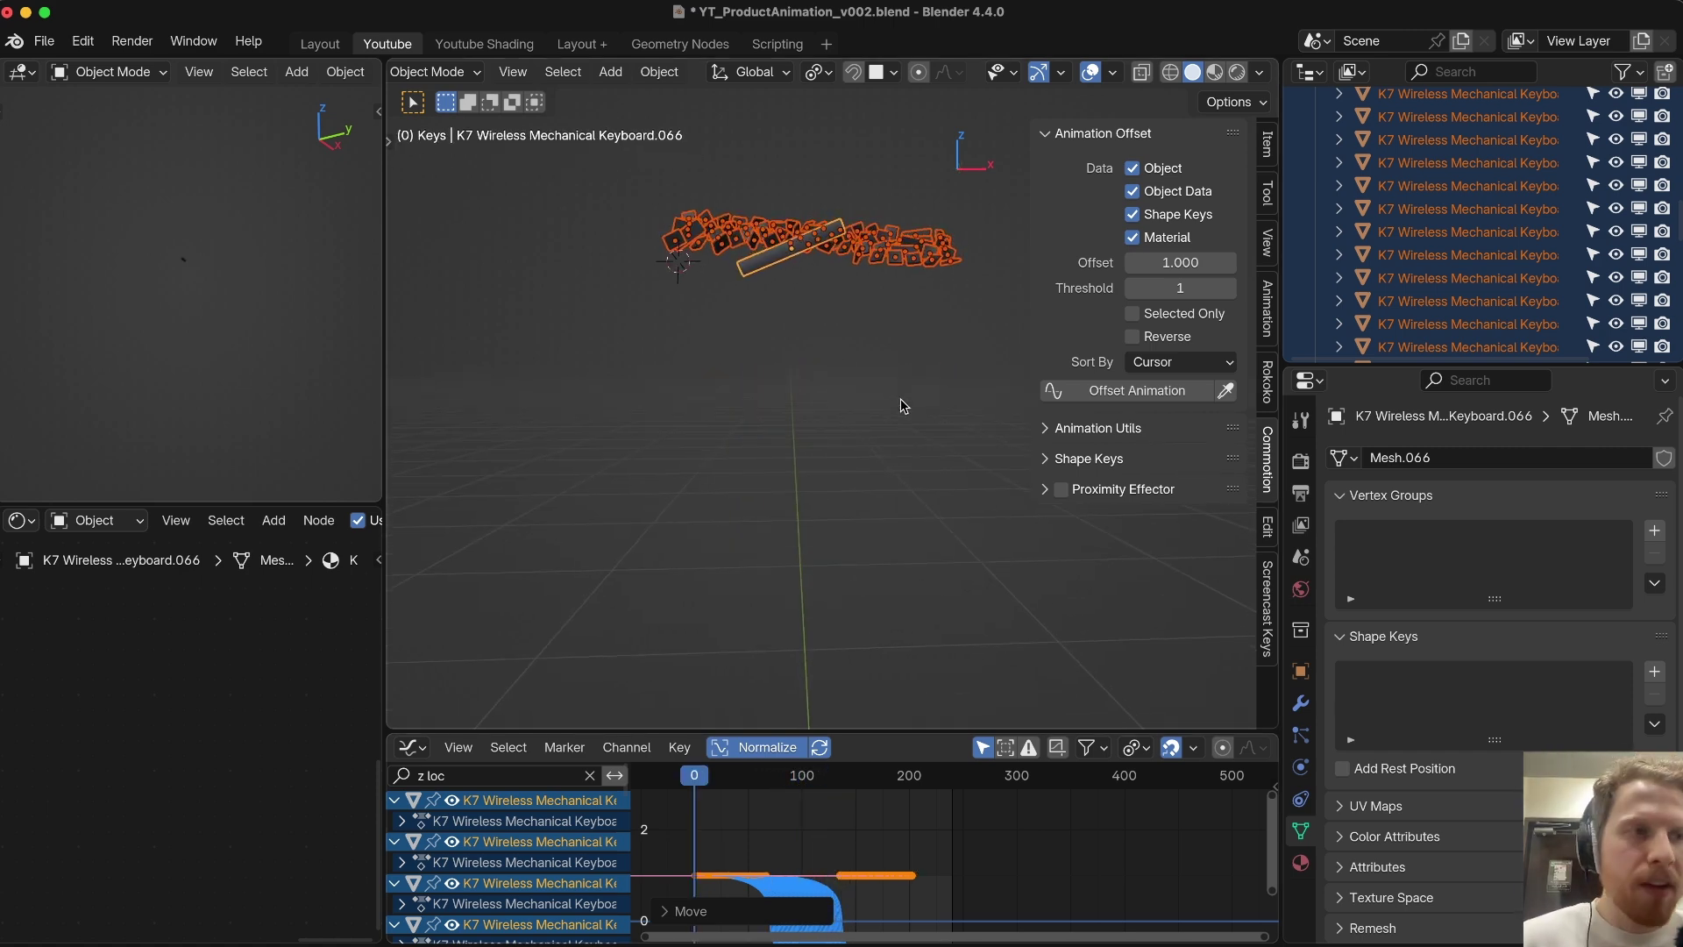
Step: Play the keycap drop in the full scene through the camera, and return to the isolated keycaps
{"action": "key", "text": "alt+h"}
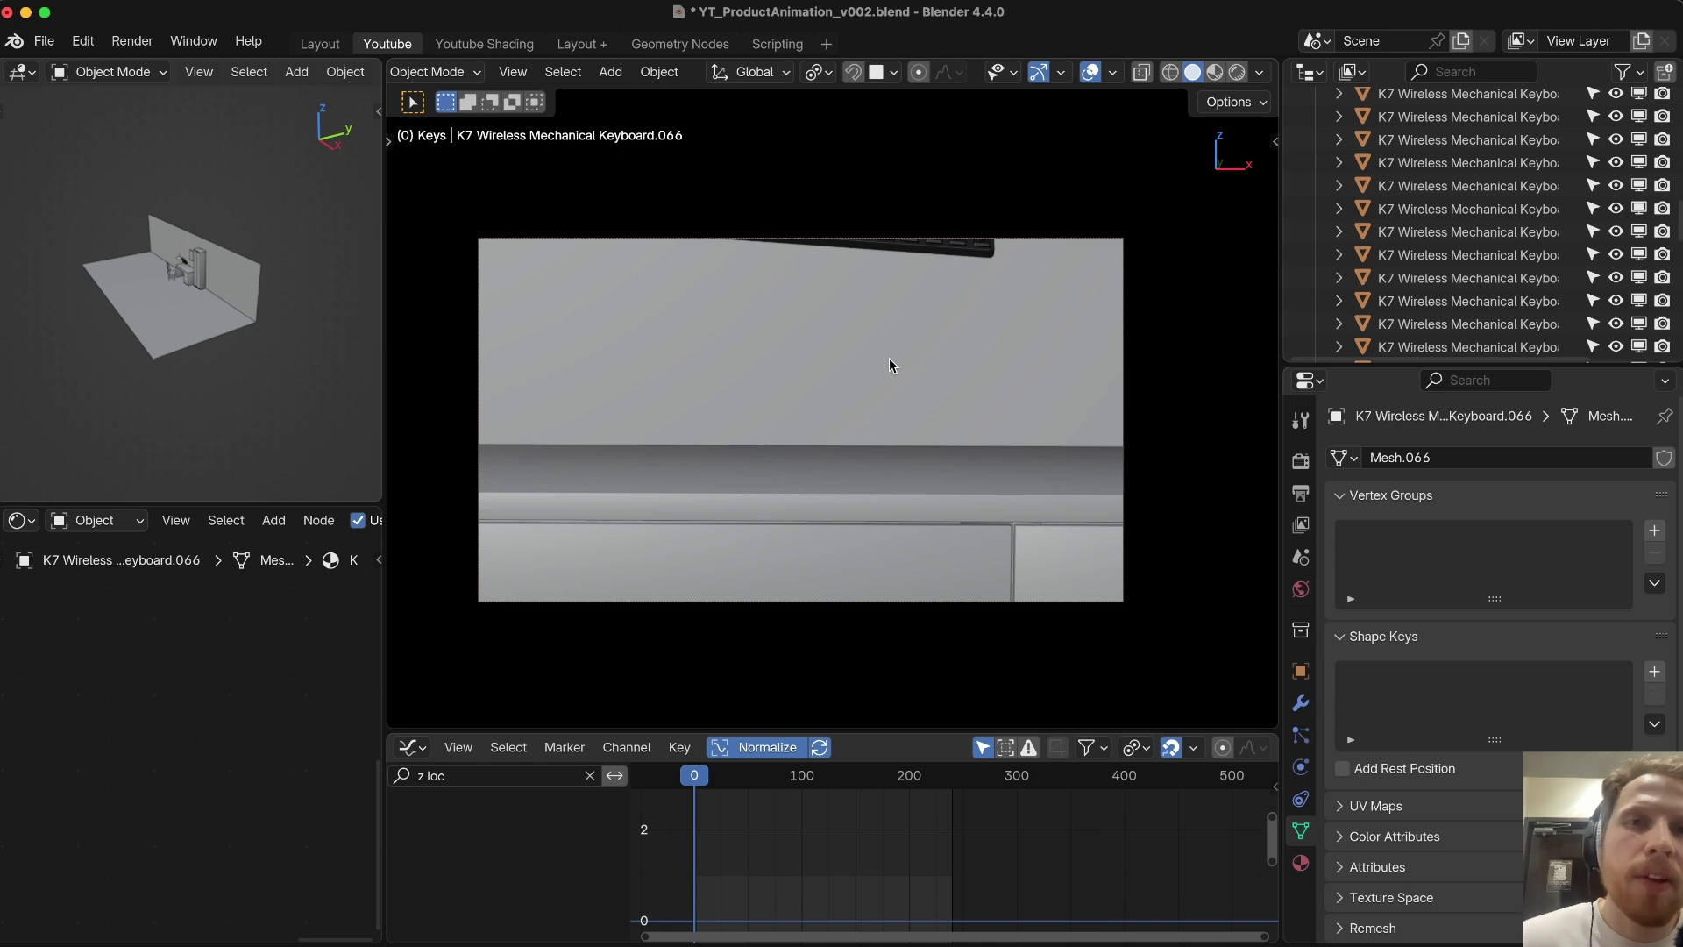
{"action": "key", "text": "space"}
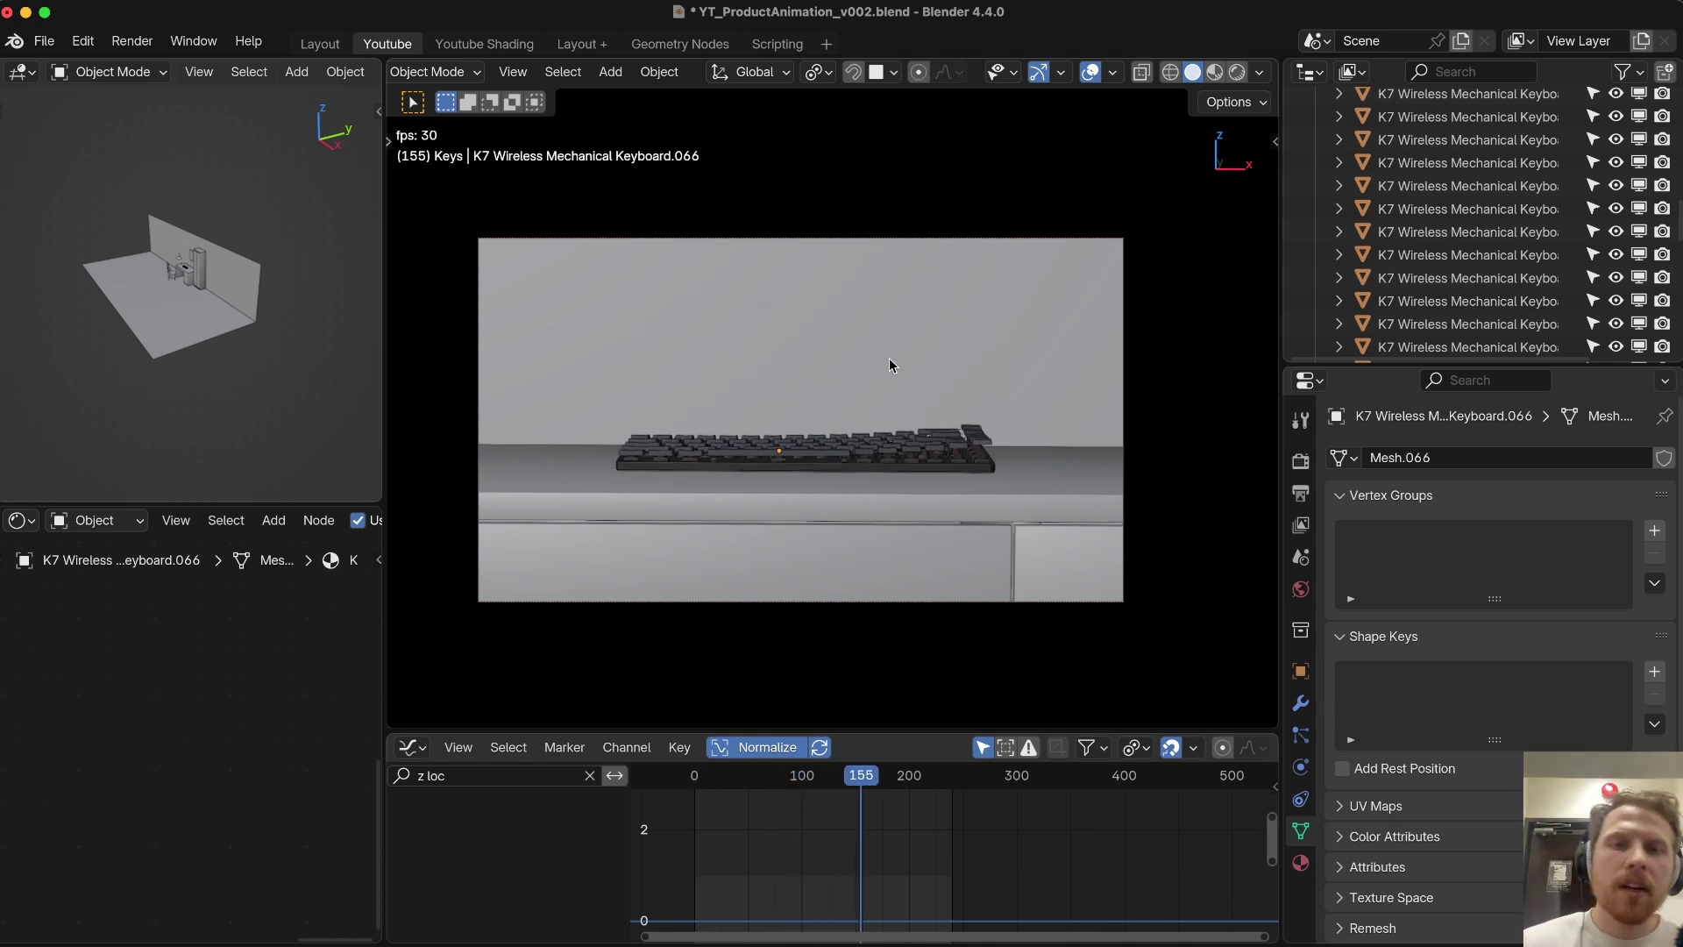
{"action": "key", "text": "Escape"}
{"action": "key", "text": "KP_0"}
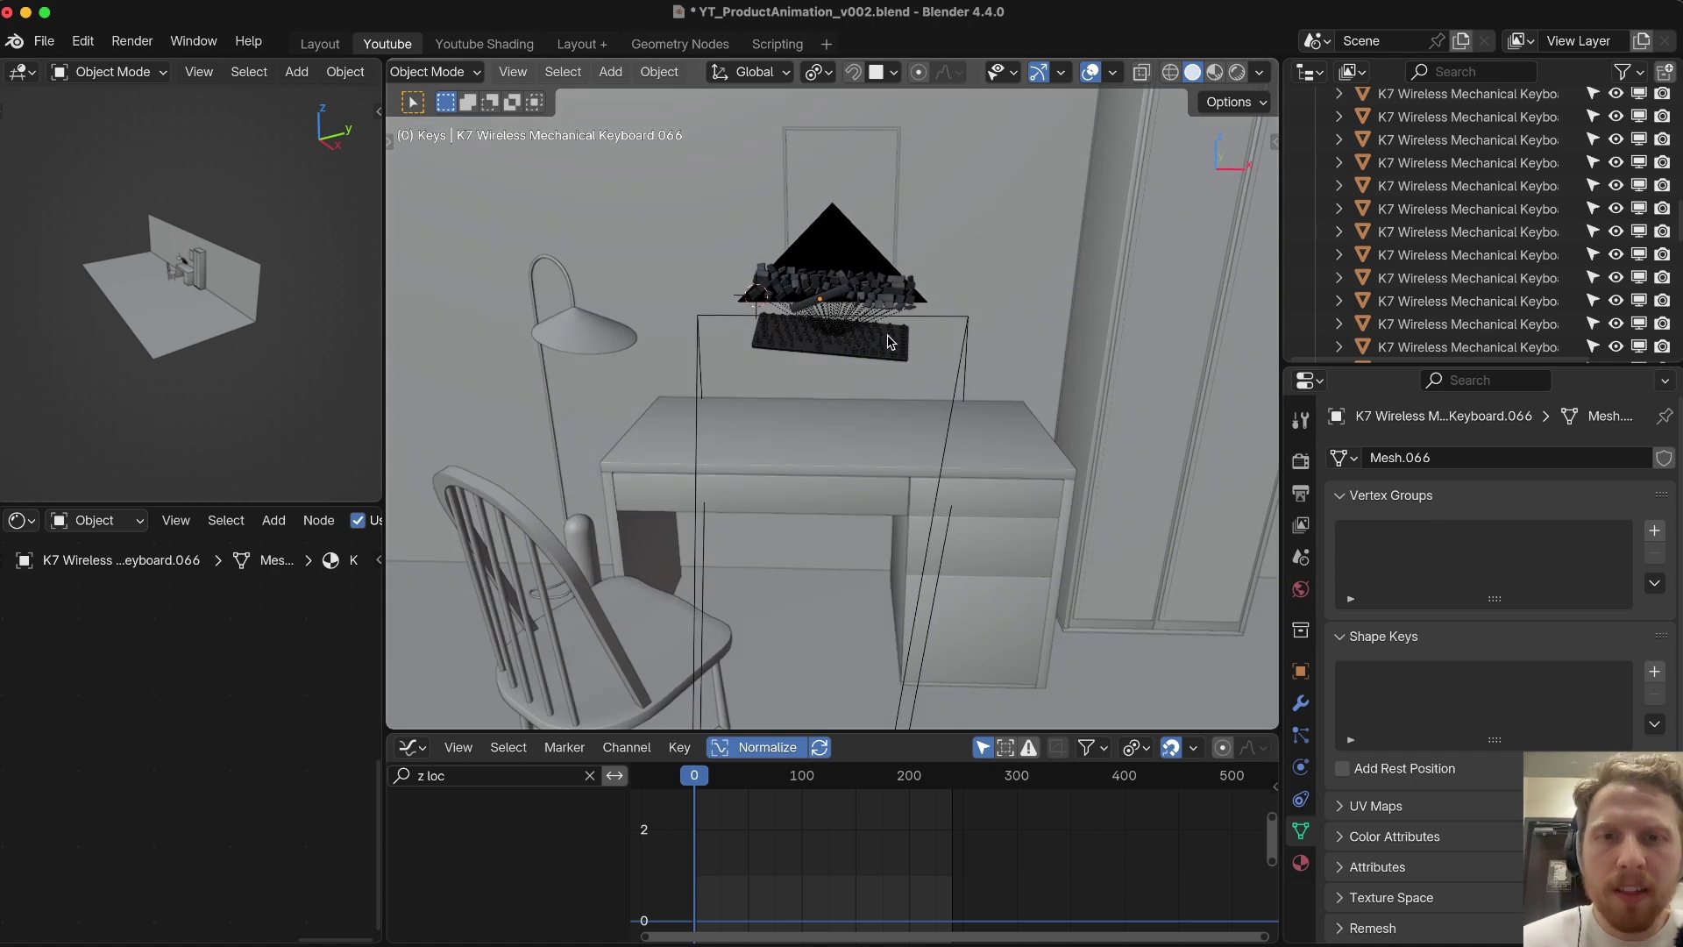
{"action": "key", "text": "super+z"}
{"action": "key", "text": "super+z"}
{"action": "middle_click_drag", "start_coordinate": [849, 298], "coordinate": [808, 303]}
{"action": "key", "text": "KP_Decimal"}
{"action": "scroll", "coordinate": [783, 389], "scroll_direction": "down", "scroll_amount": 2}
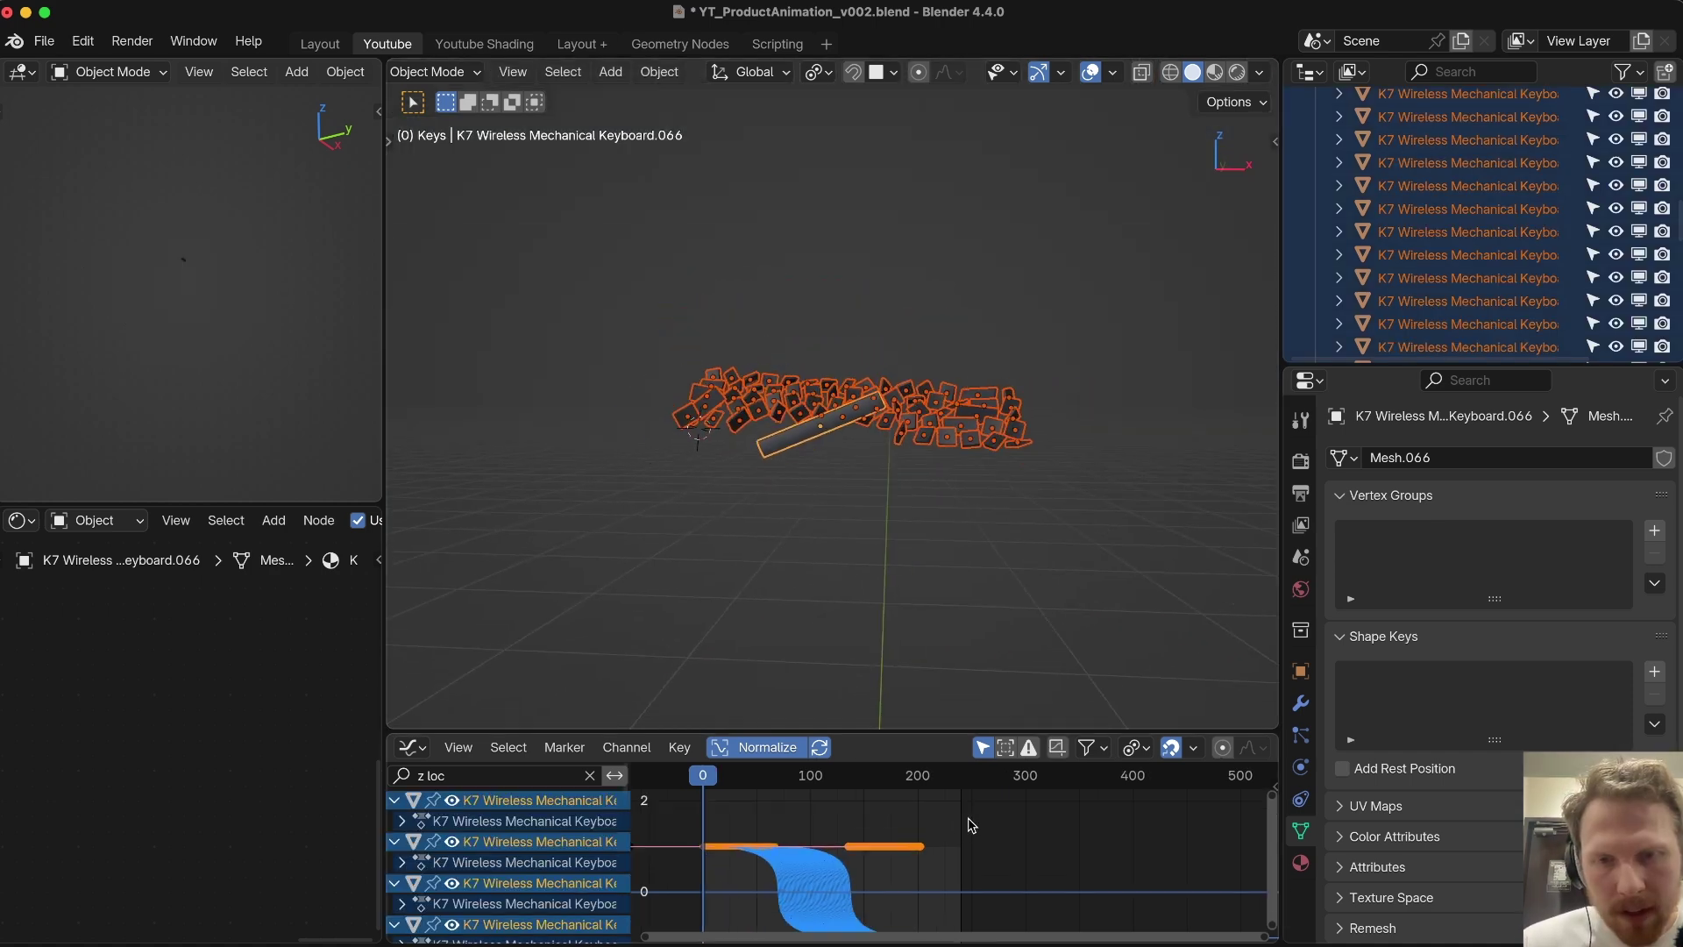
Step: Clear the channel filter, scale all keycap keyframes along X by about 0.62, preview, and rescale them once more
{"action": "left_click", "coordinate": [589, 775]}
{"action": "left_click", "coordinate": [855, 826]}
{"action": "middle_click_drag", "start_coordinate": [795, 838], "coordinate": [840, 804]}
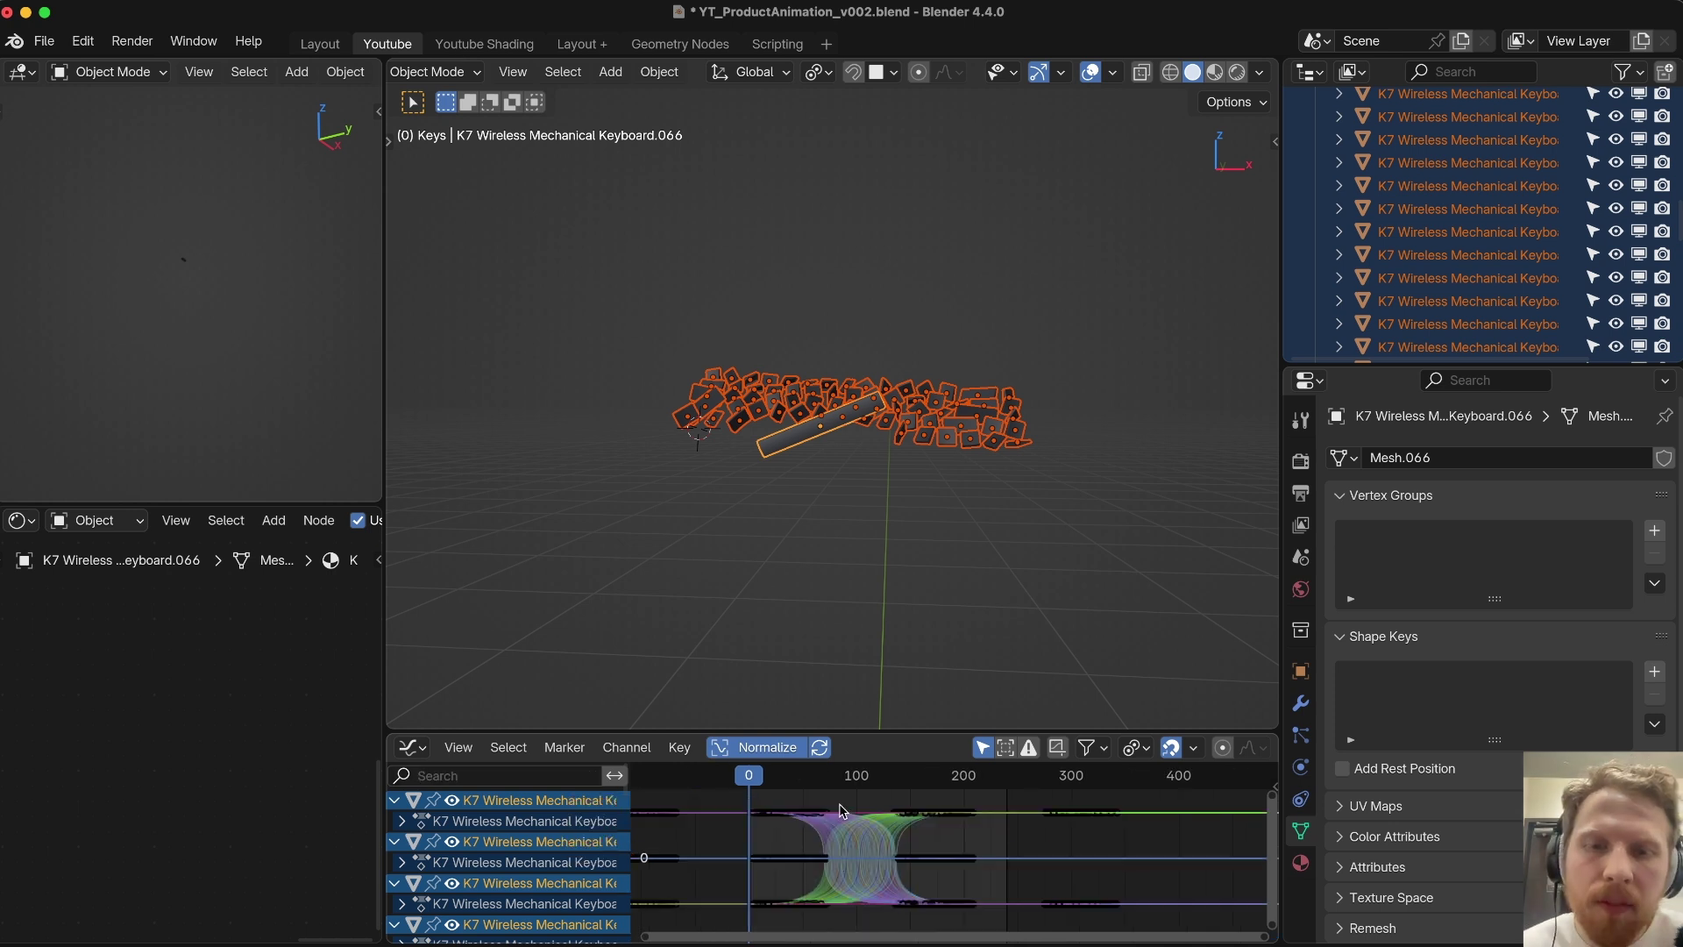
{"action": "key", "text": "a"}
{"action": "key", "text": "s"}
{"action": "key", "text": "x"}
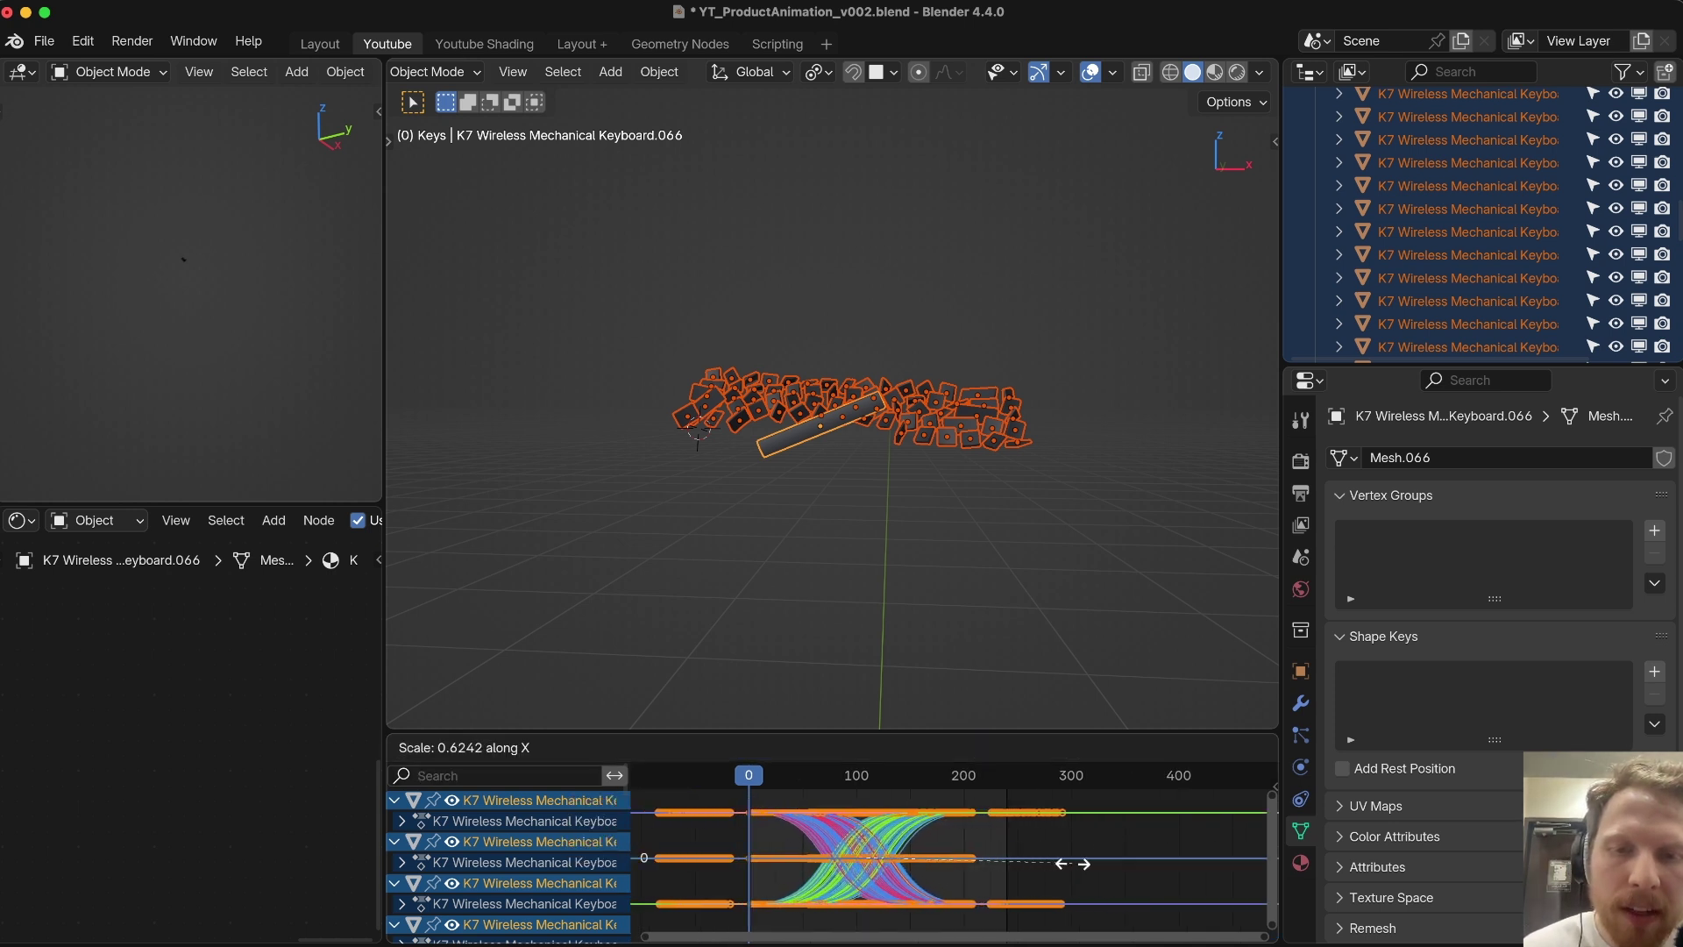
{"action": "left_click", "coordinate": [1071, 849]}
{"action": "key", "text": "space"}
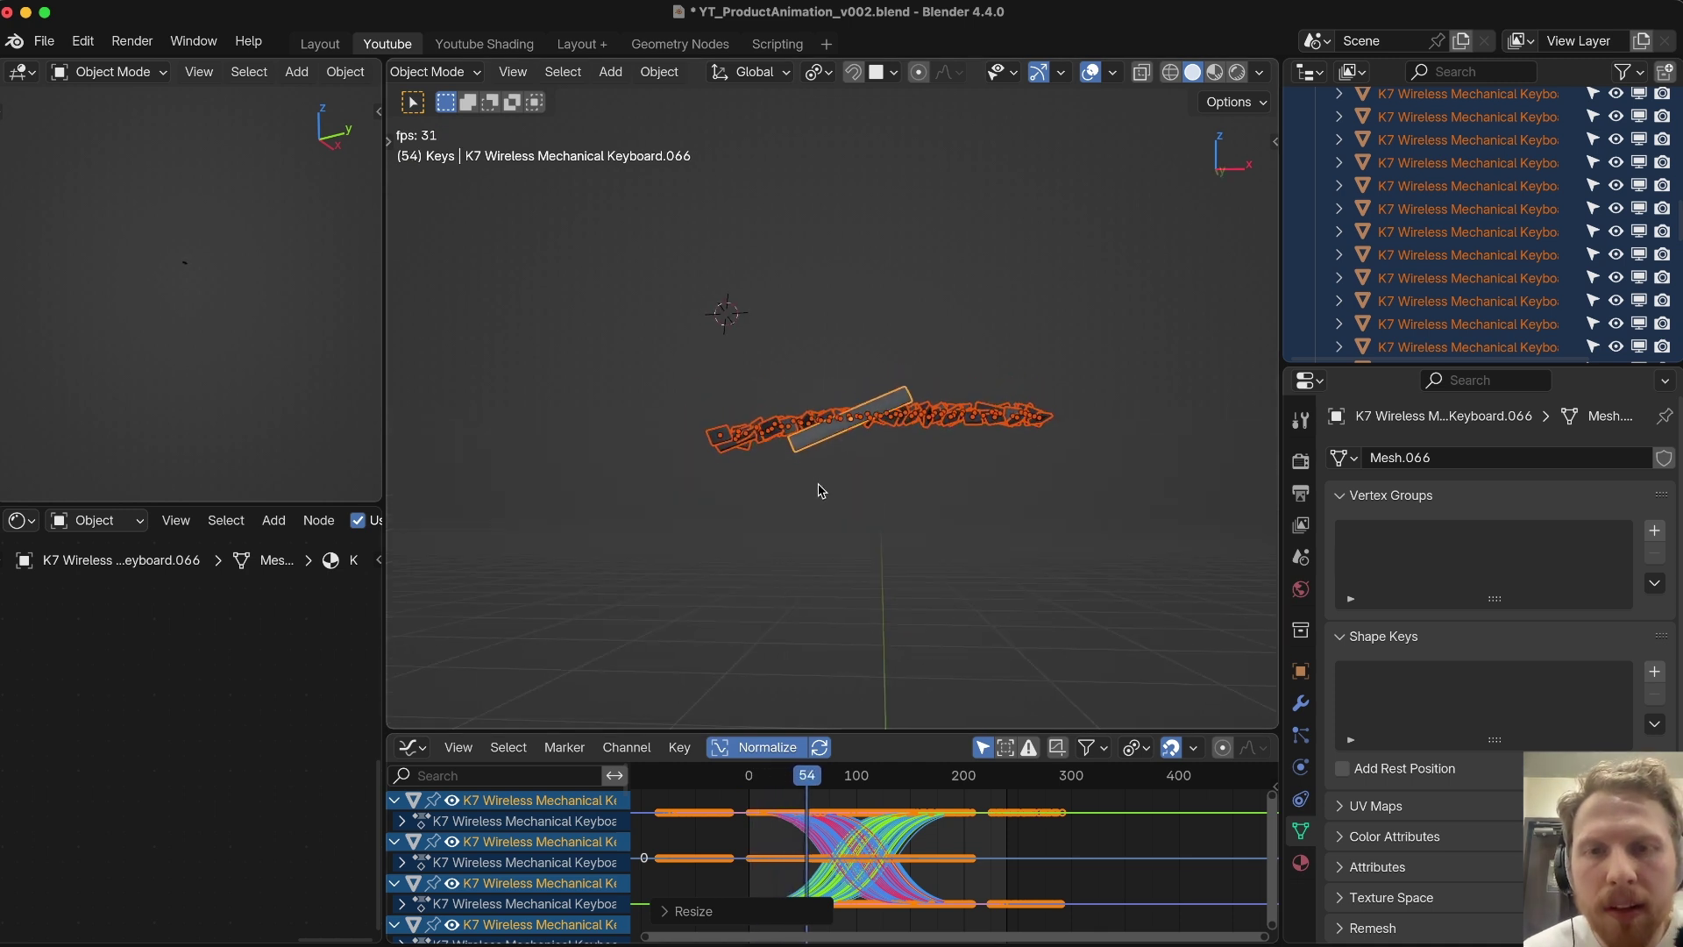
{"action": "key", "text": "Escape"}
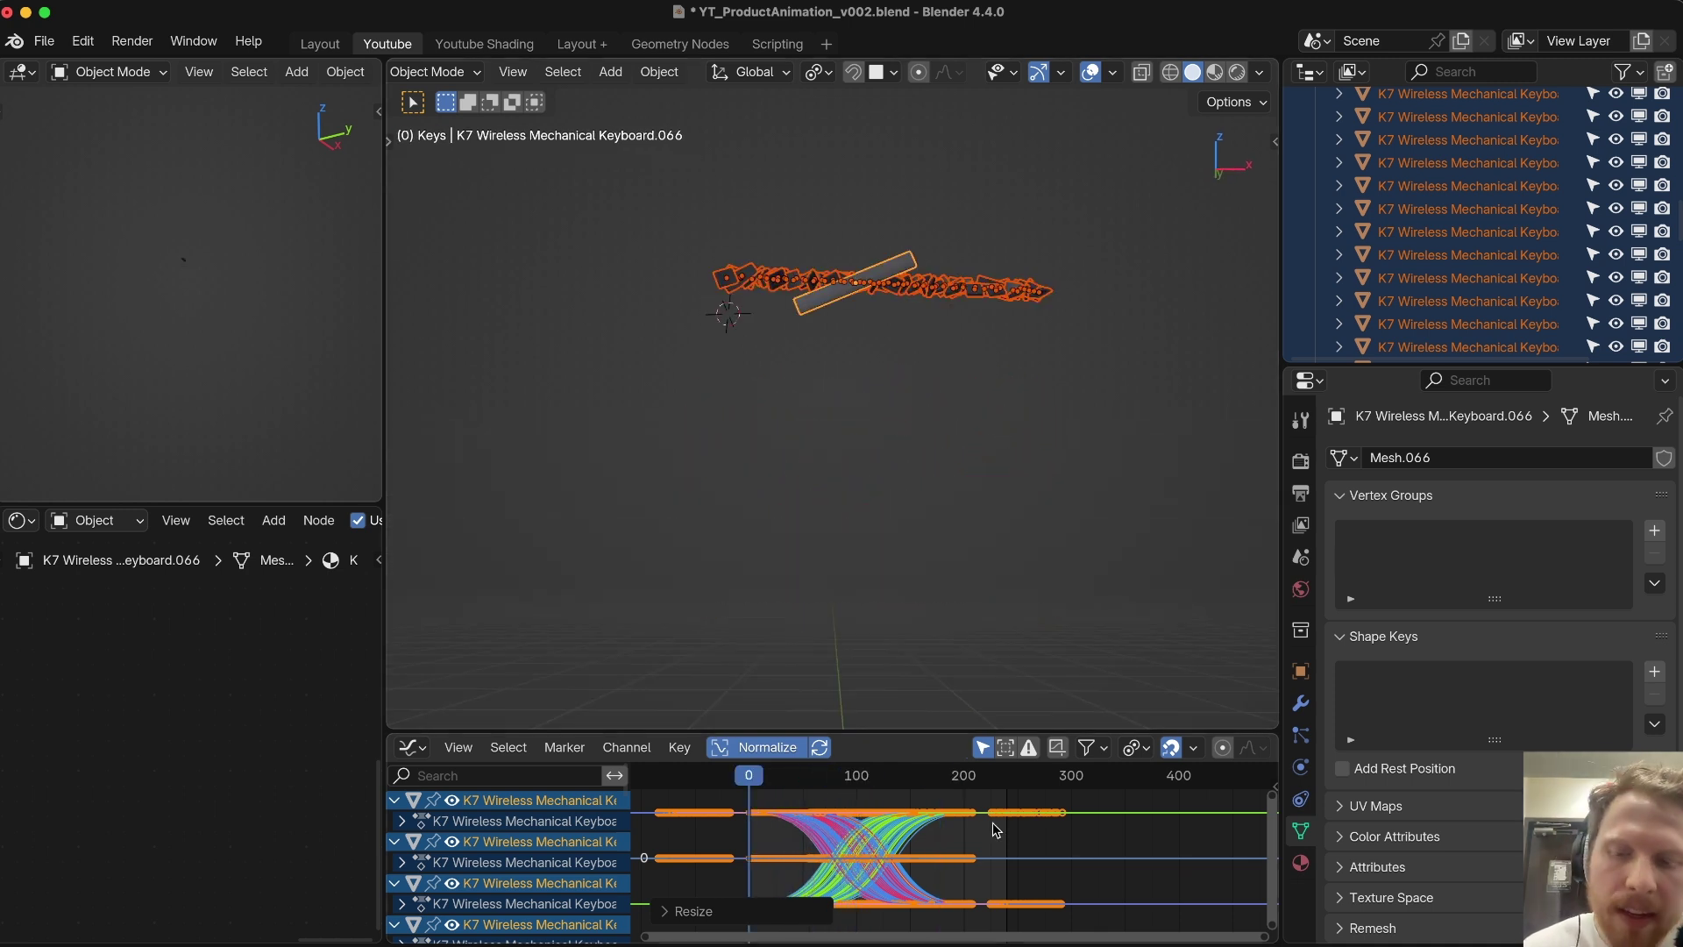
{"action": "key", "text": "s"}
{"action": "left_click", "coordinate": [1009, 828]}
{"action": "key", "text": "space"}
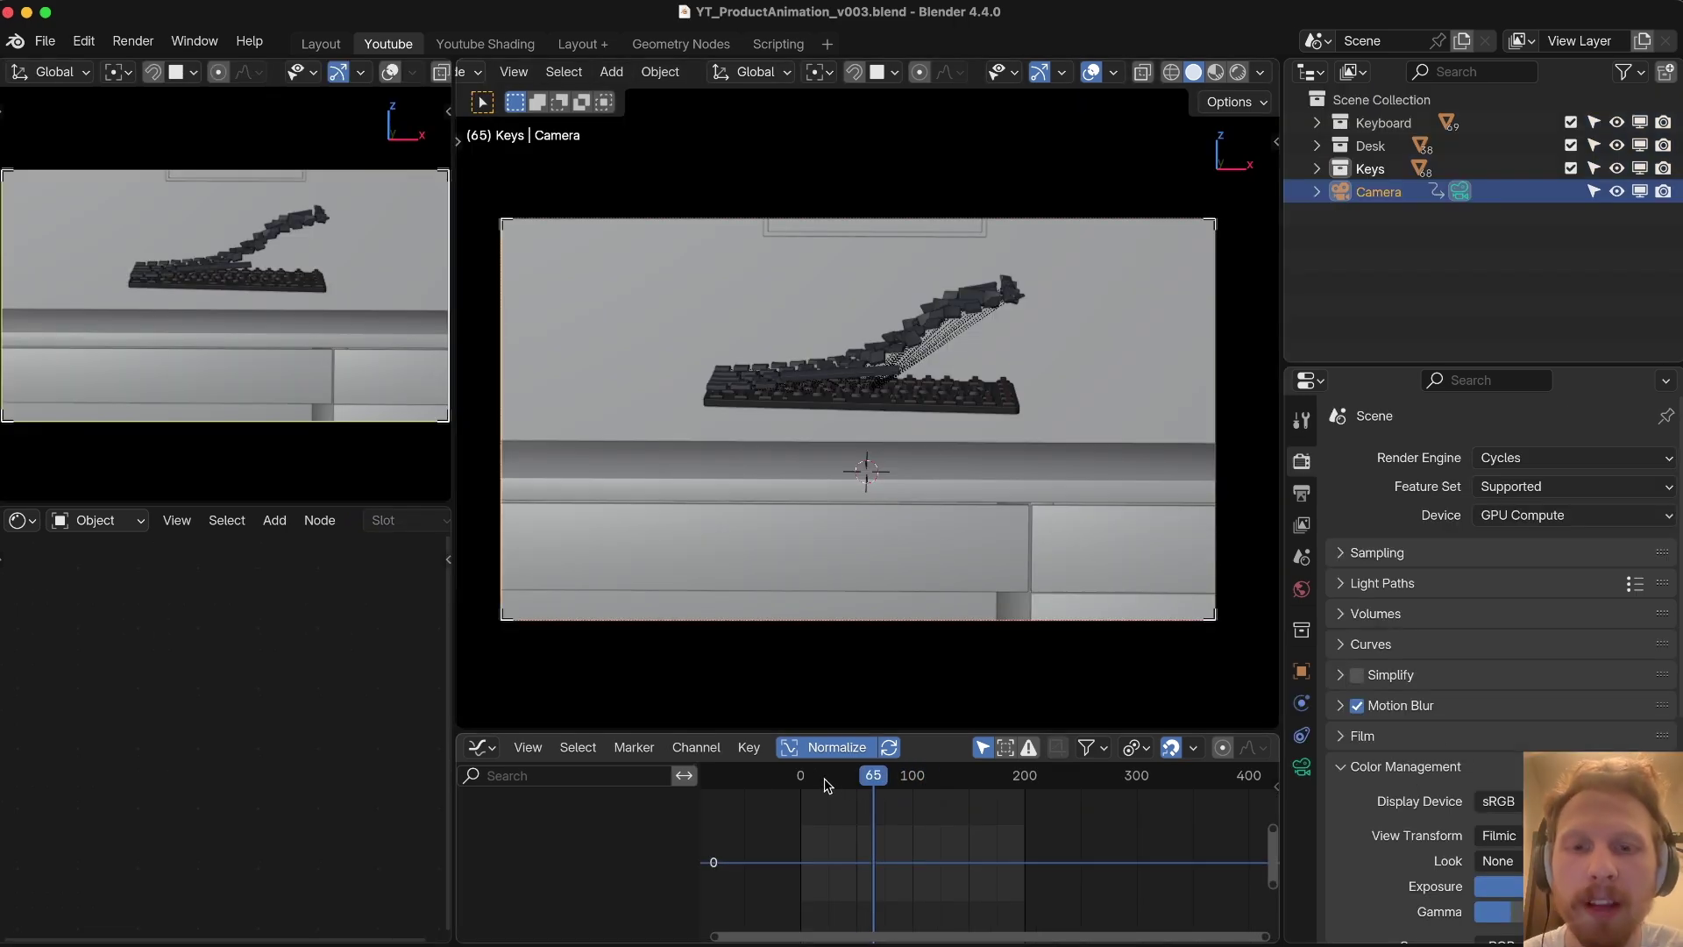
Step: Play the keycap animation from the first frame through the scene camera
{"action": "key", "text": "shift+Left"}
{"action": "key", "text": "space"}
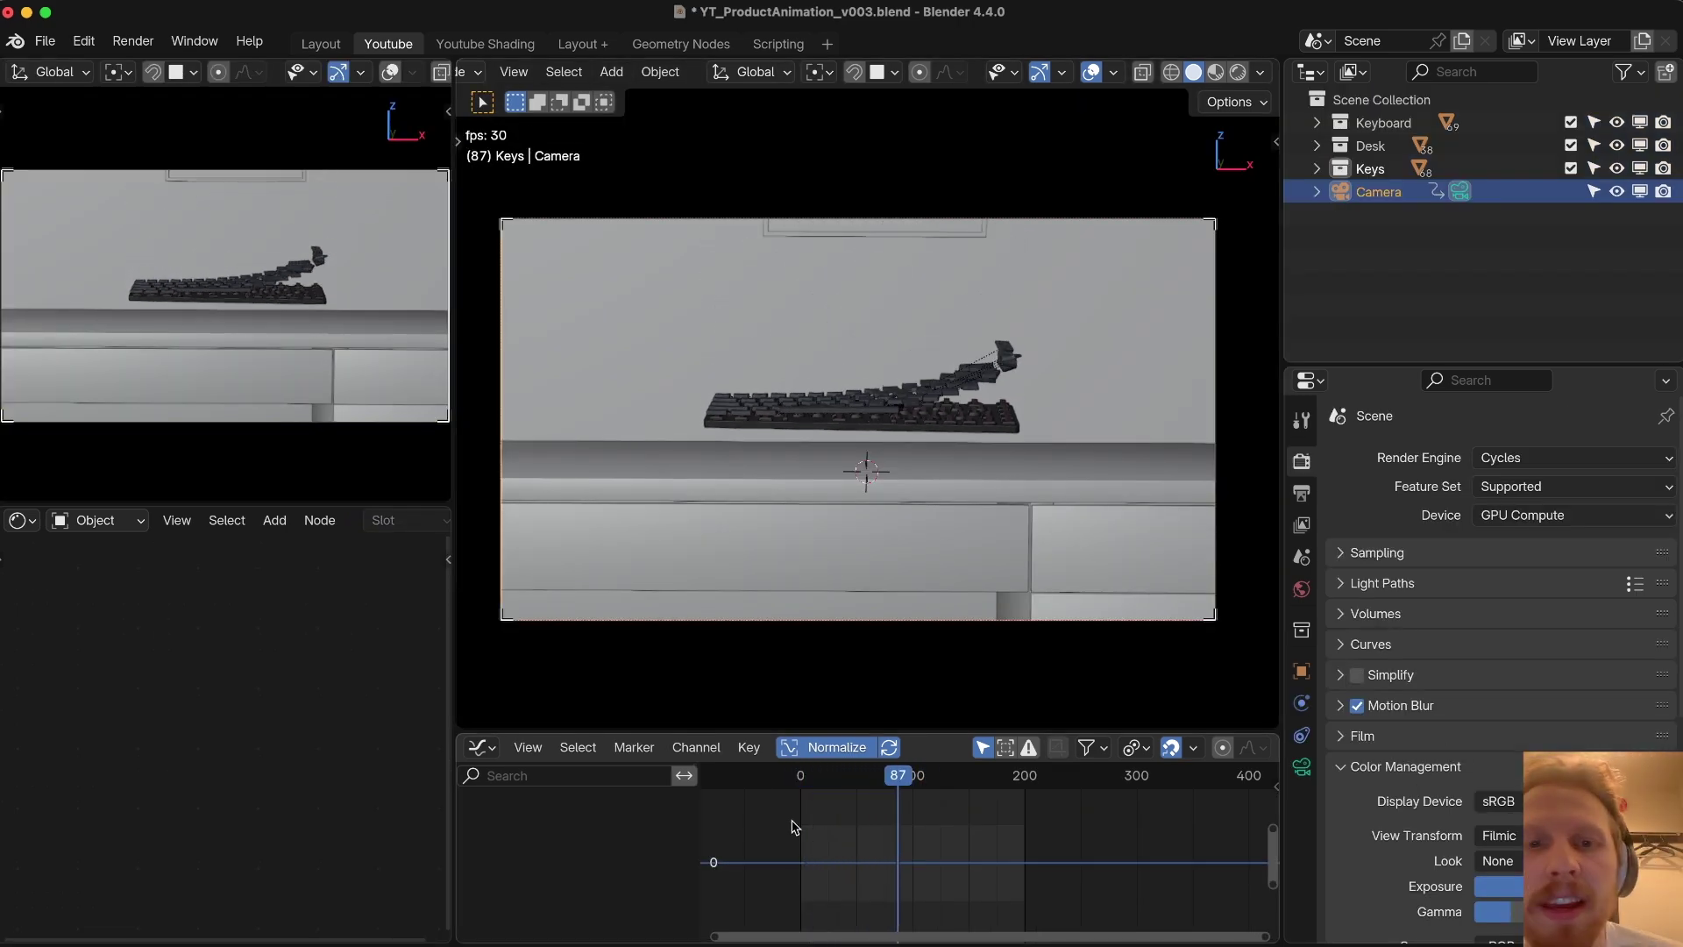
{"action": "key", "text": "Escape"}
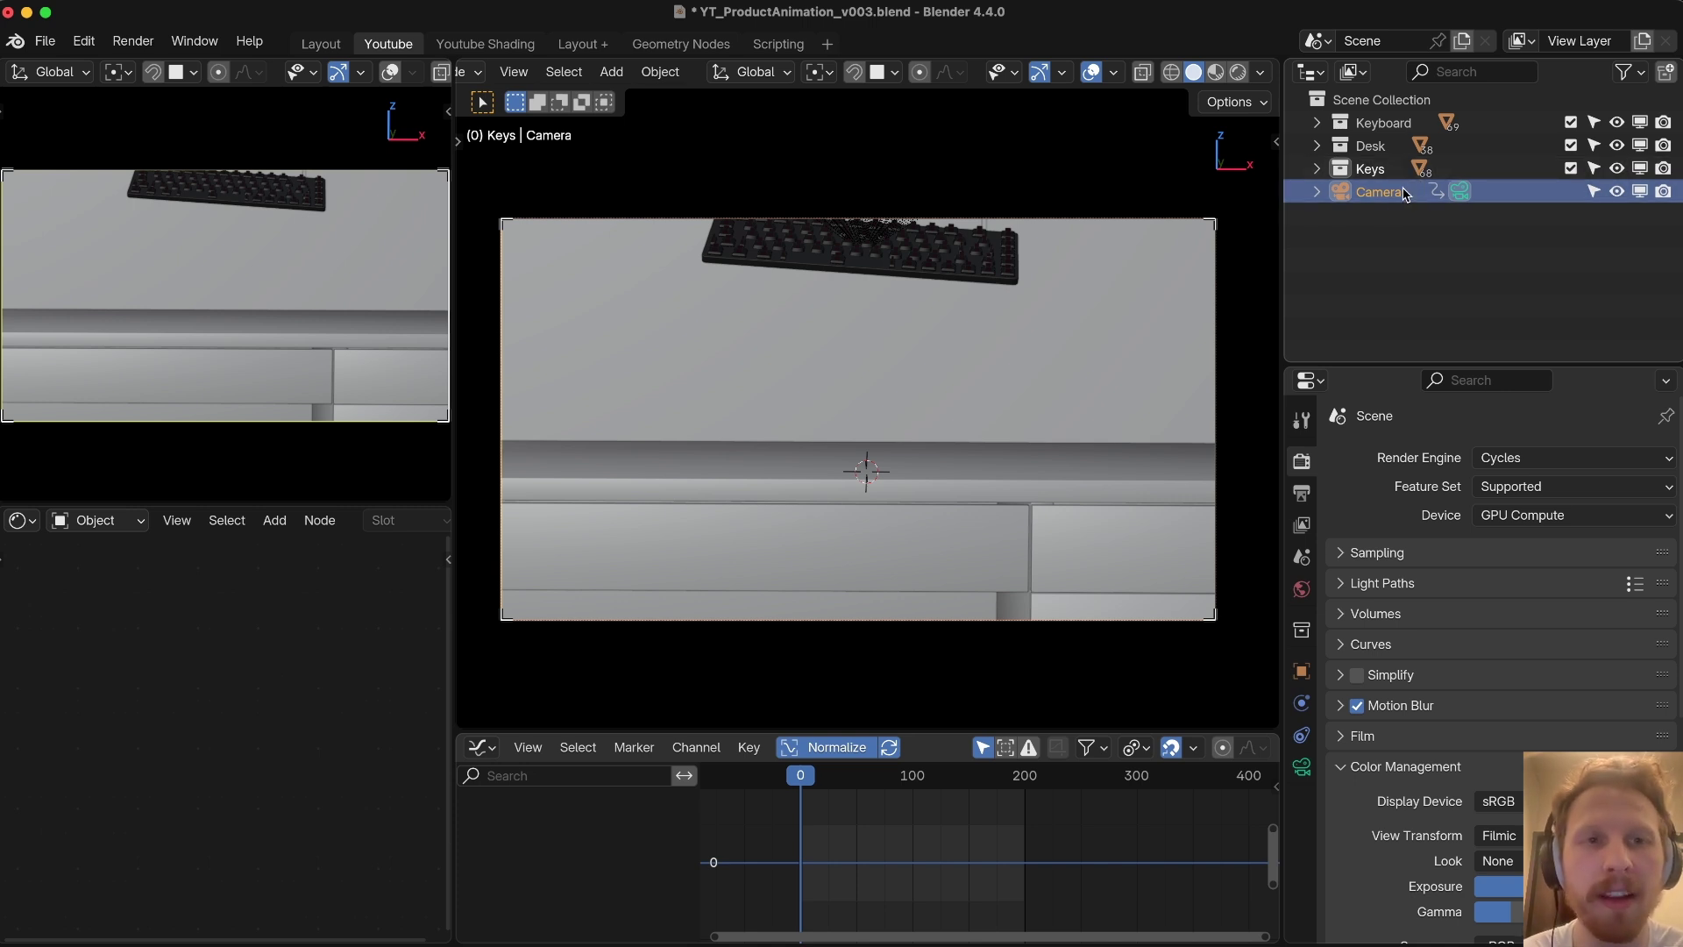
Step: Duplicate the camera in place and rename the copy CloseUp0-70F
{"action": "key", "text": "shift+d"}
{"action": "right_click", "coordinate": [990, 287]}
{"action": "double_click", "coordinate": [1410, 214]}
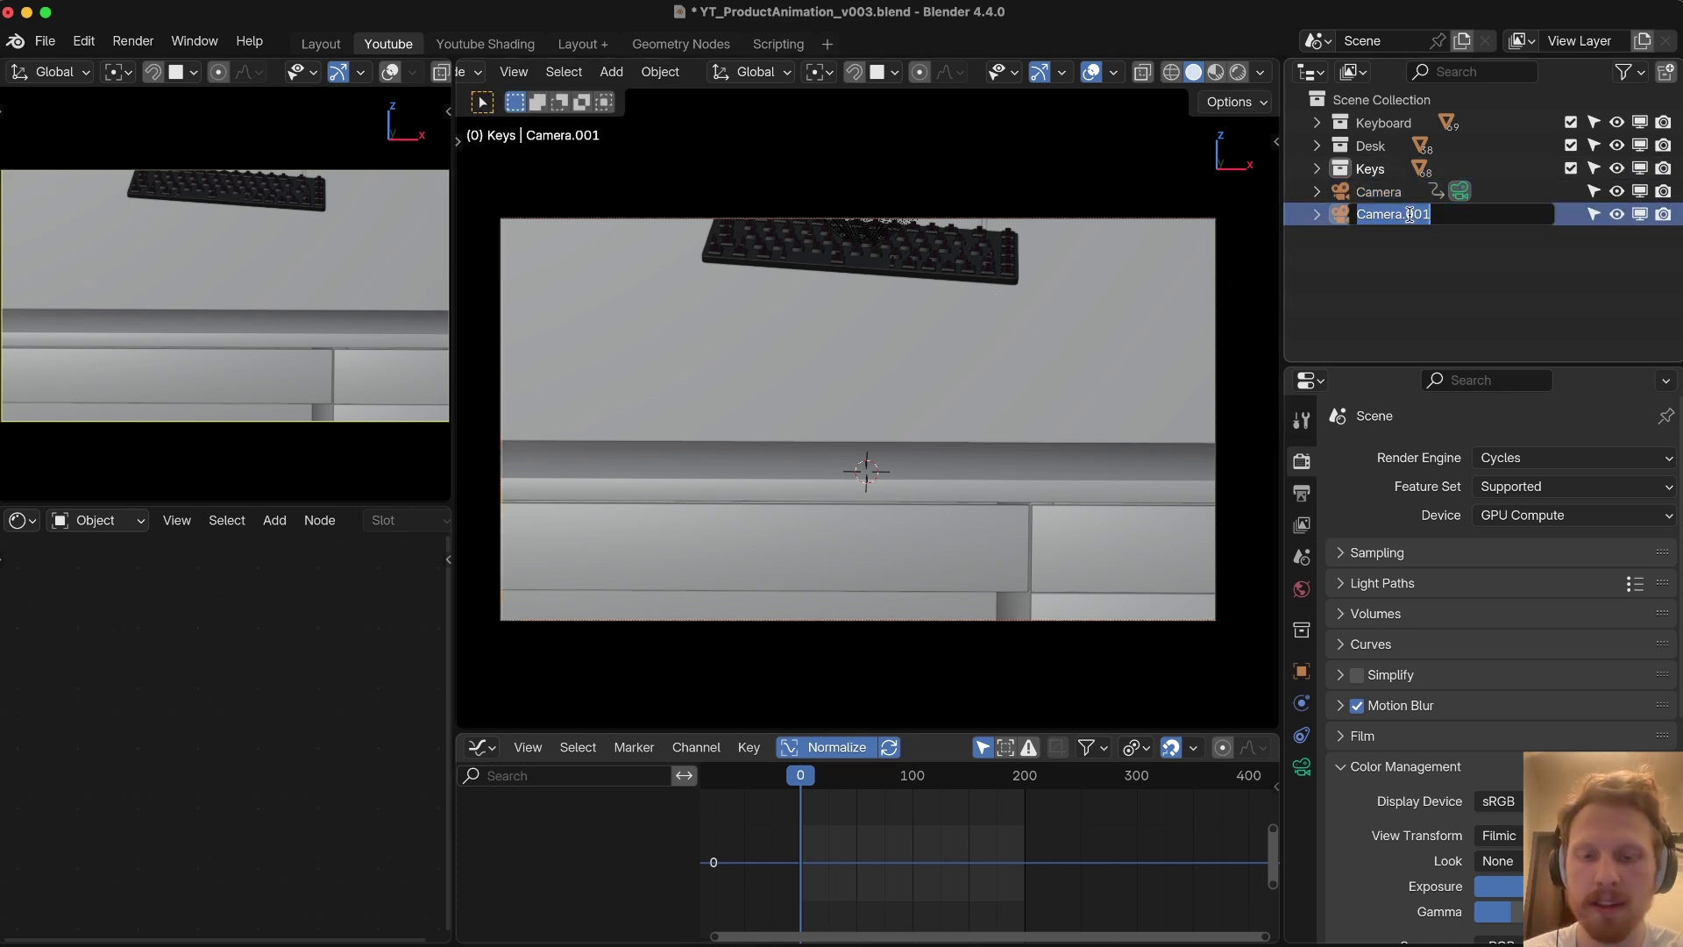
{"action": "type", "text": "CloseUp -"}
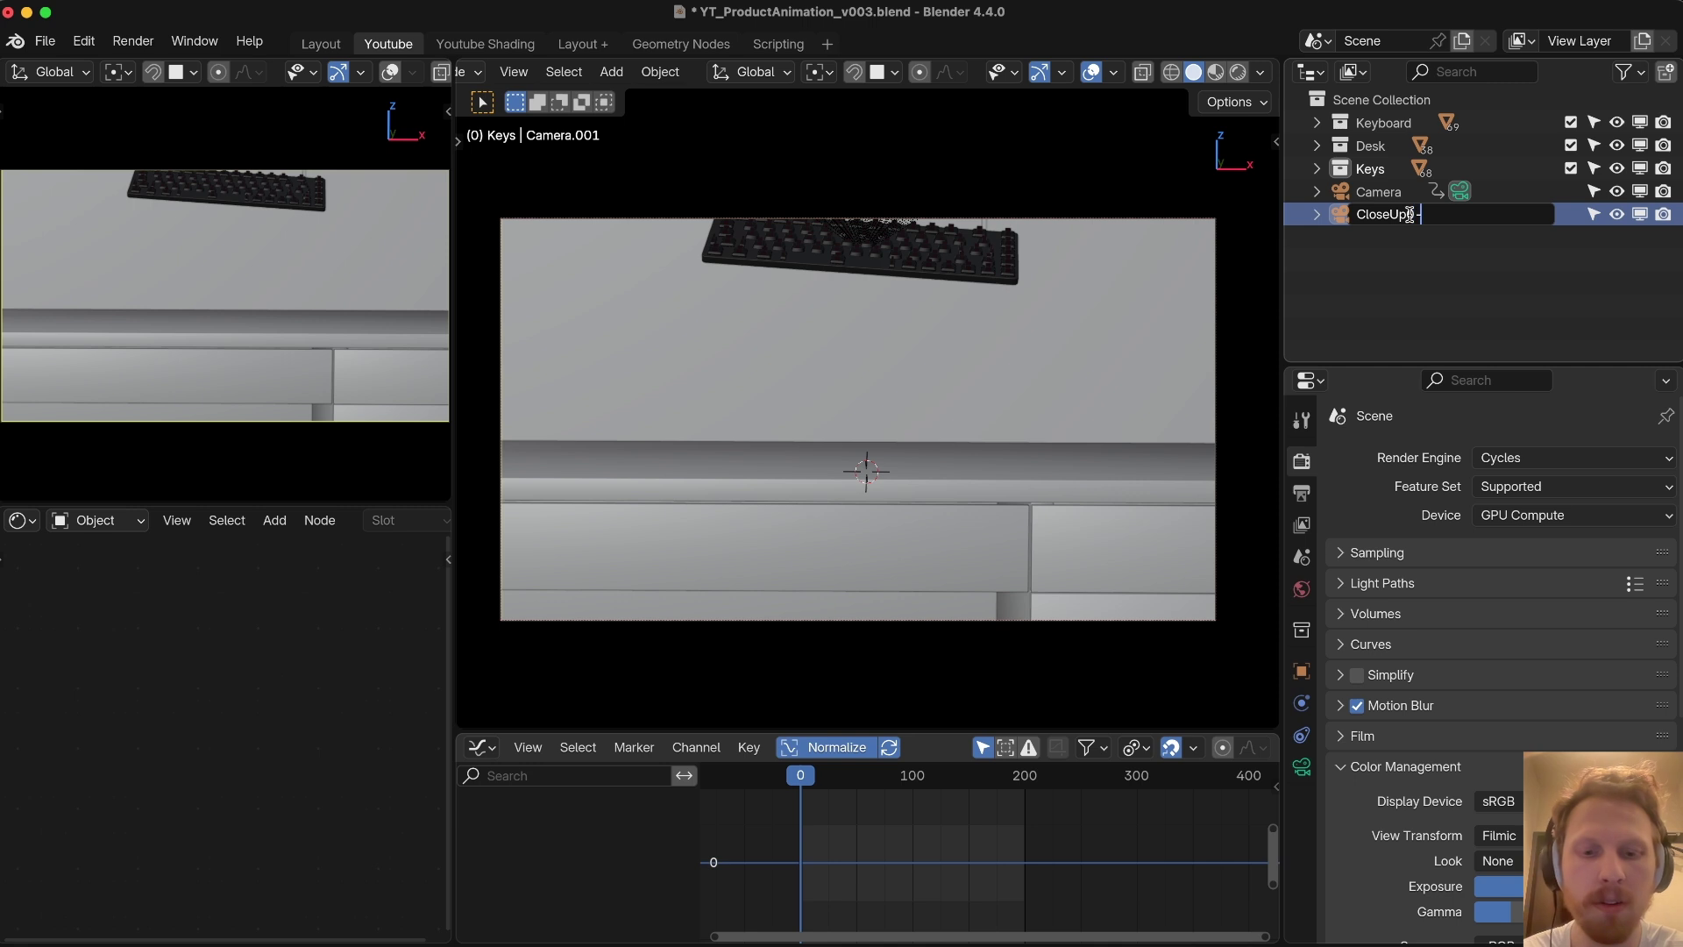
{"action": "type", "text": "Up0-70F"}
{"action": "left_click", "coordinate": [1398, 245]}
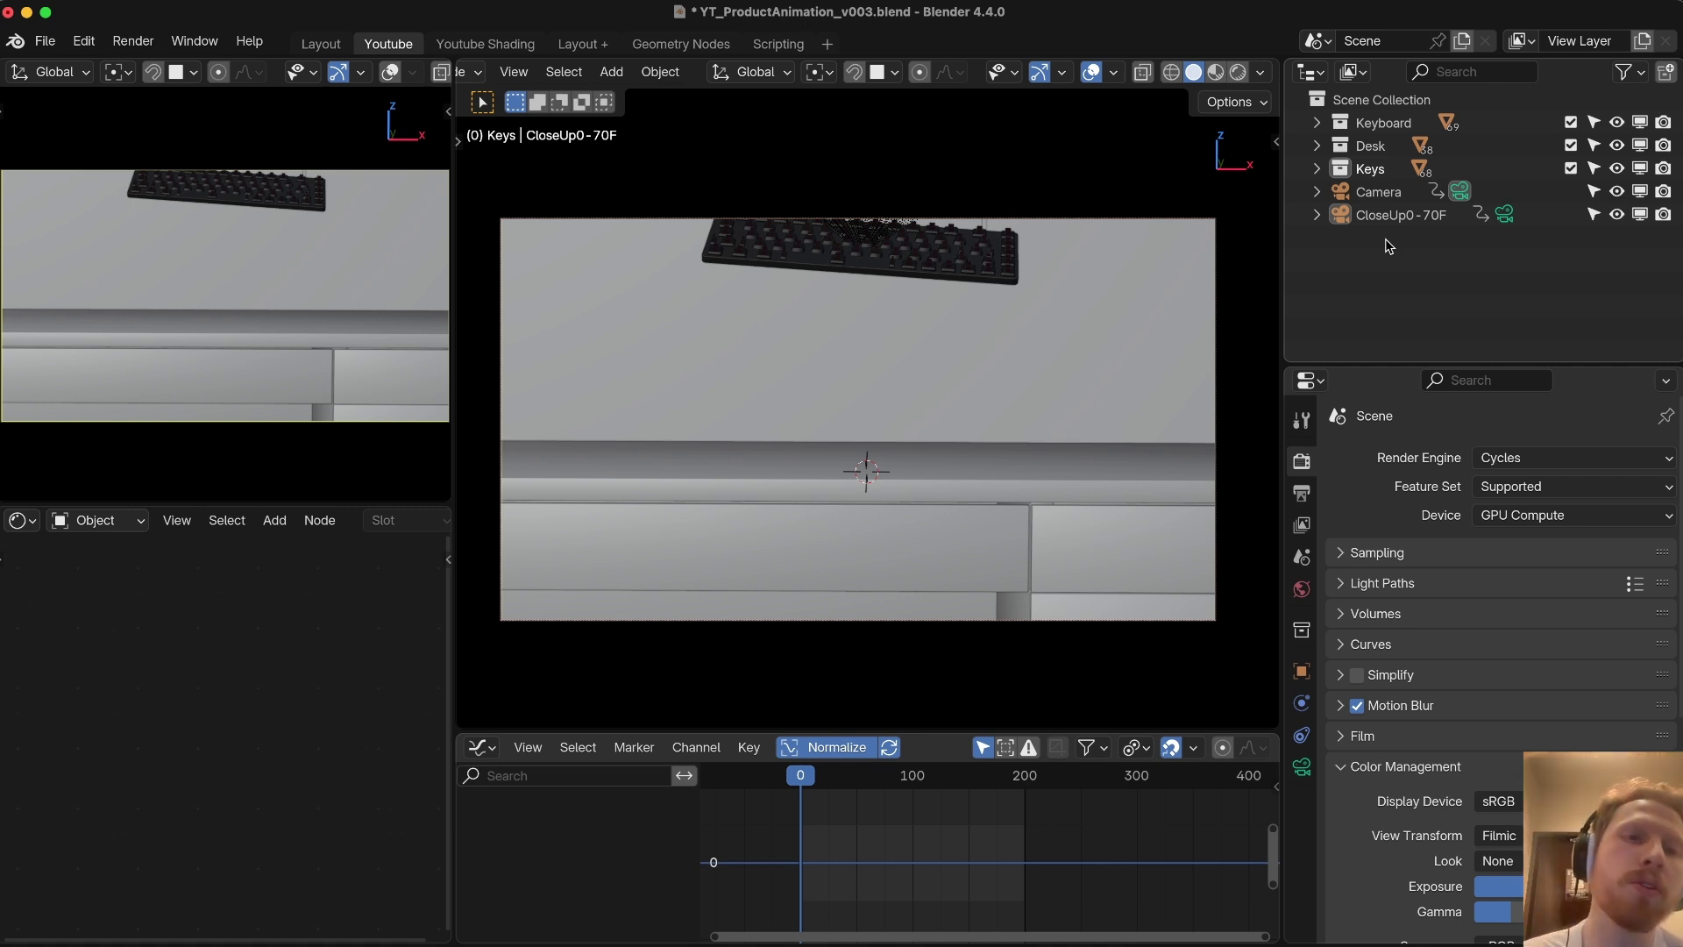
{"action": "left_click", "coordinate": [1390, 224]}
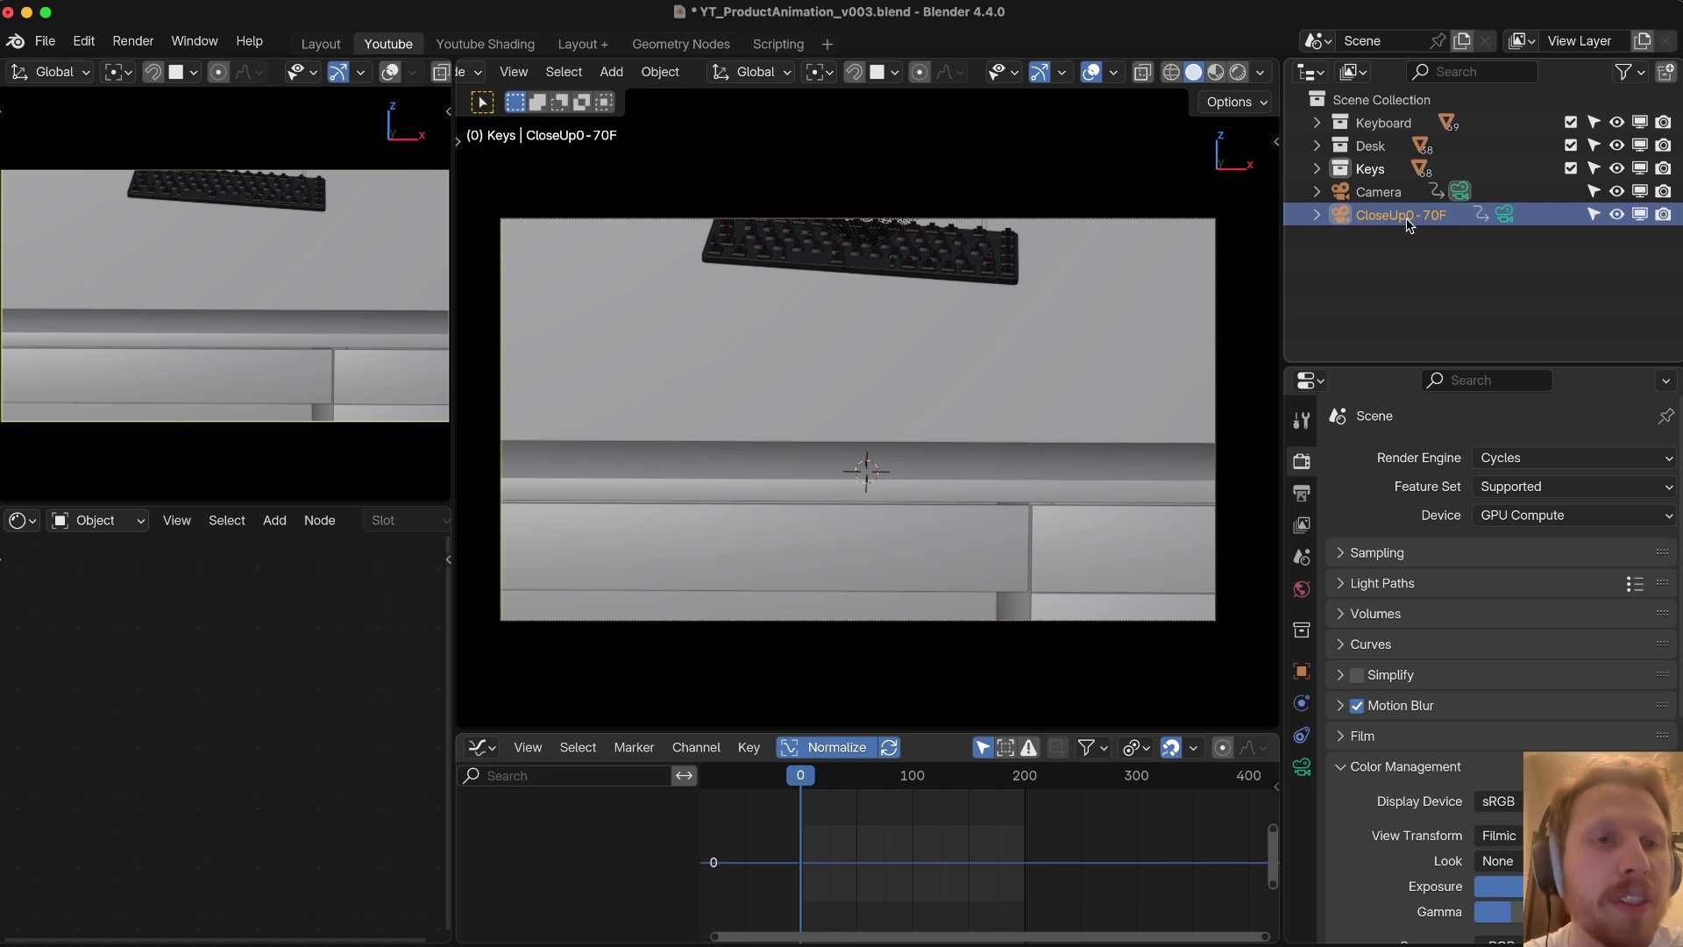
Step: Rename the original camera Total70-200F
{"action": "left_click", "coordinate": [1384, 195]}
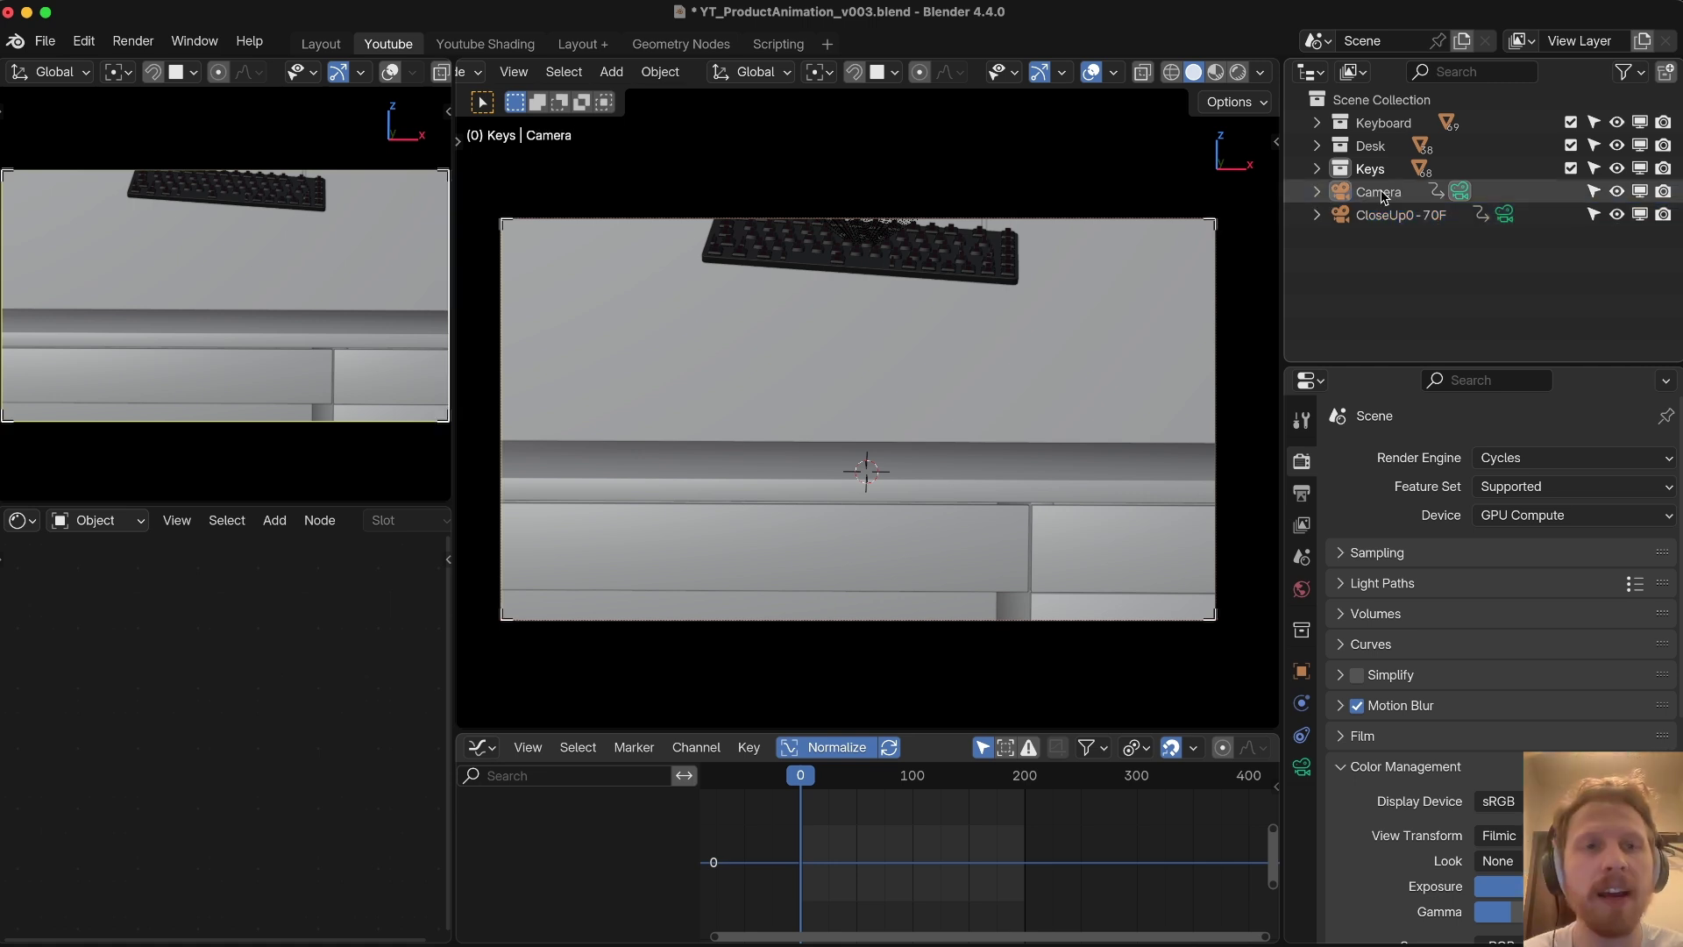
{"action": "double_click", "coordinate": [1382, 192]}
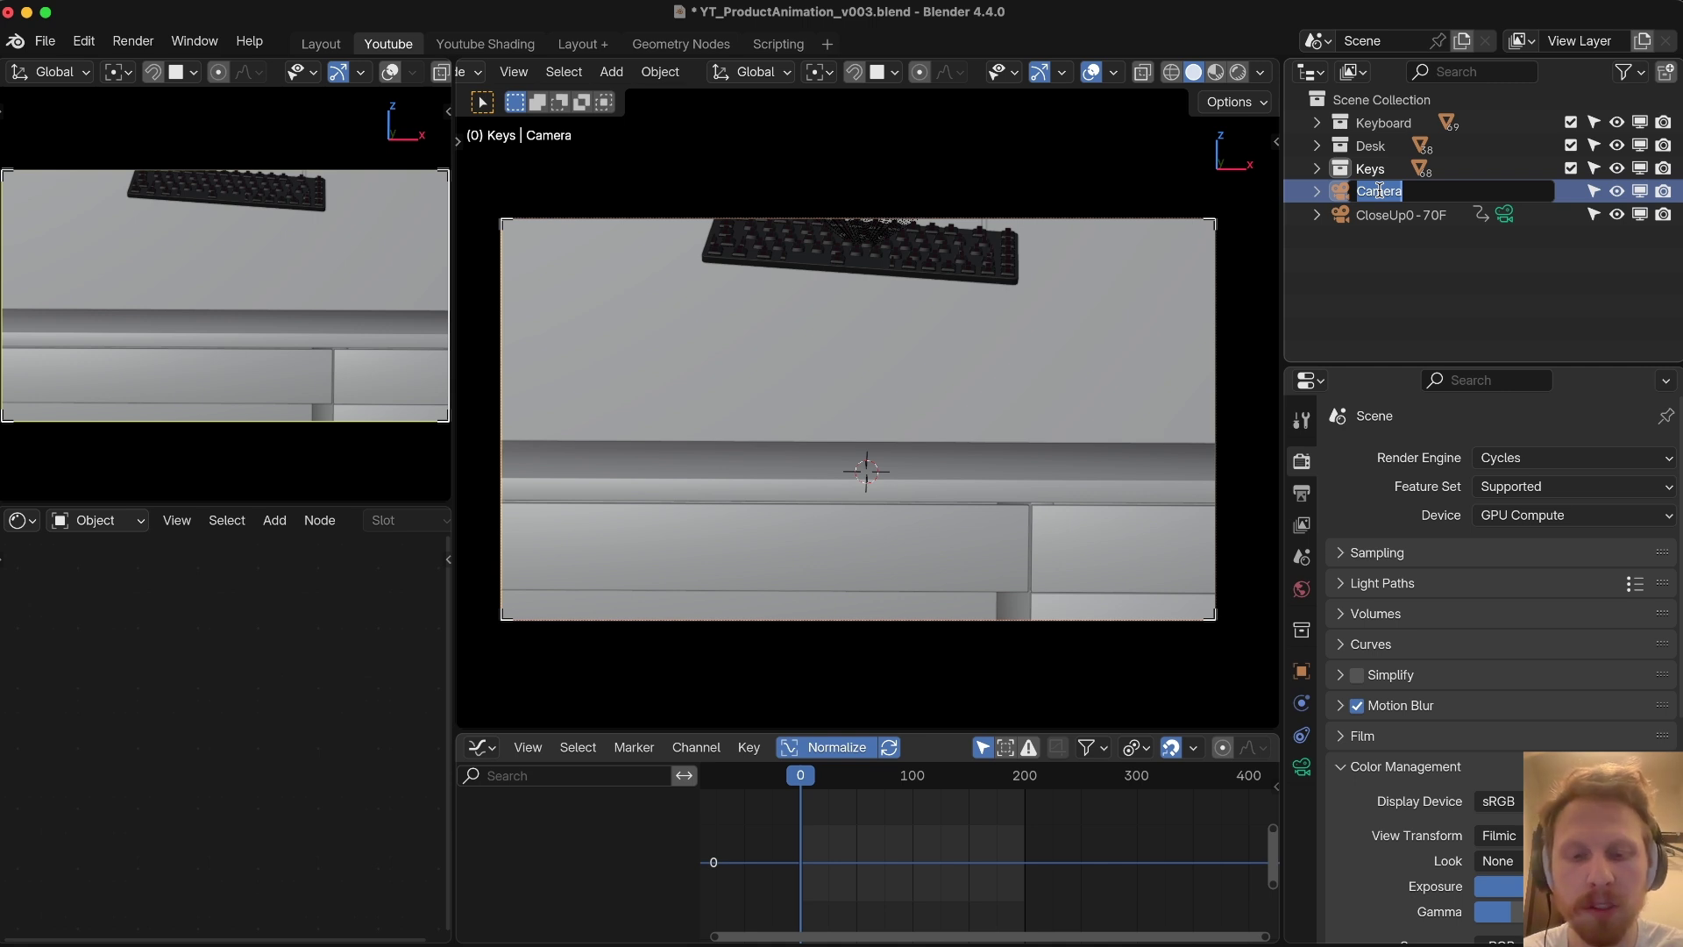
{"action": "type", "text": "Total70-20"}
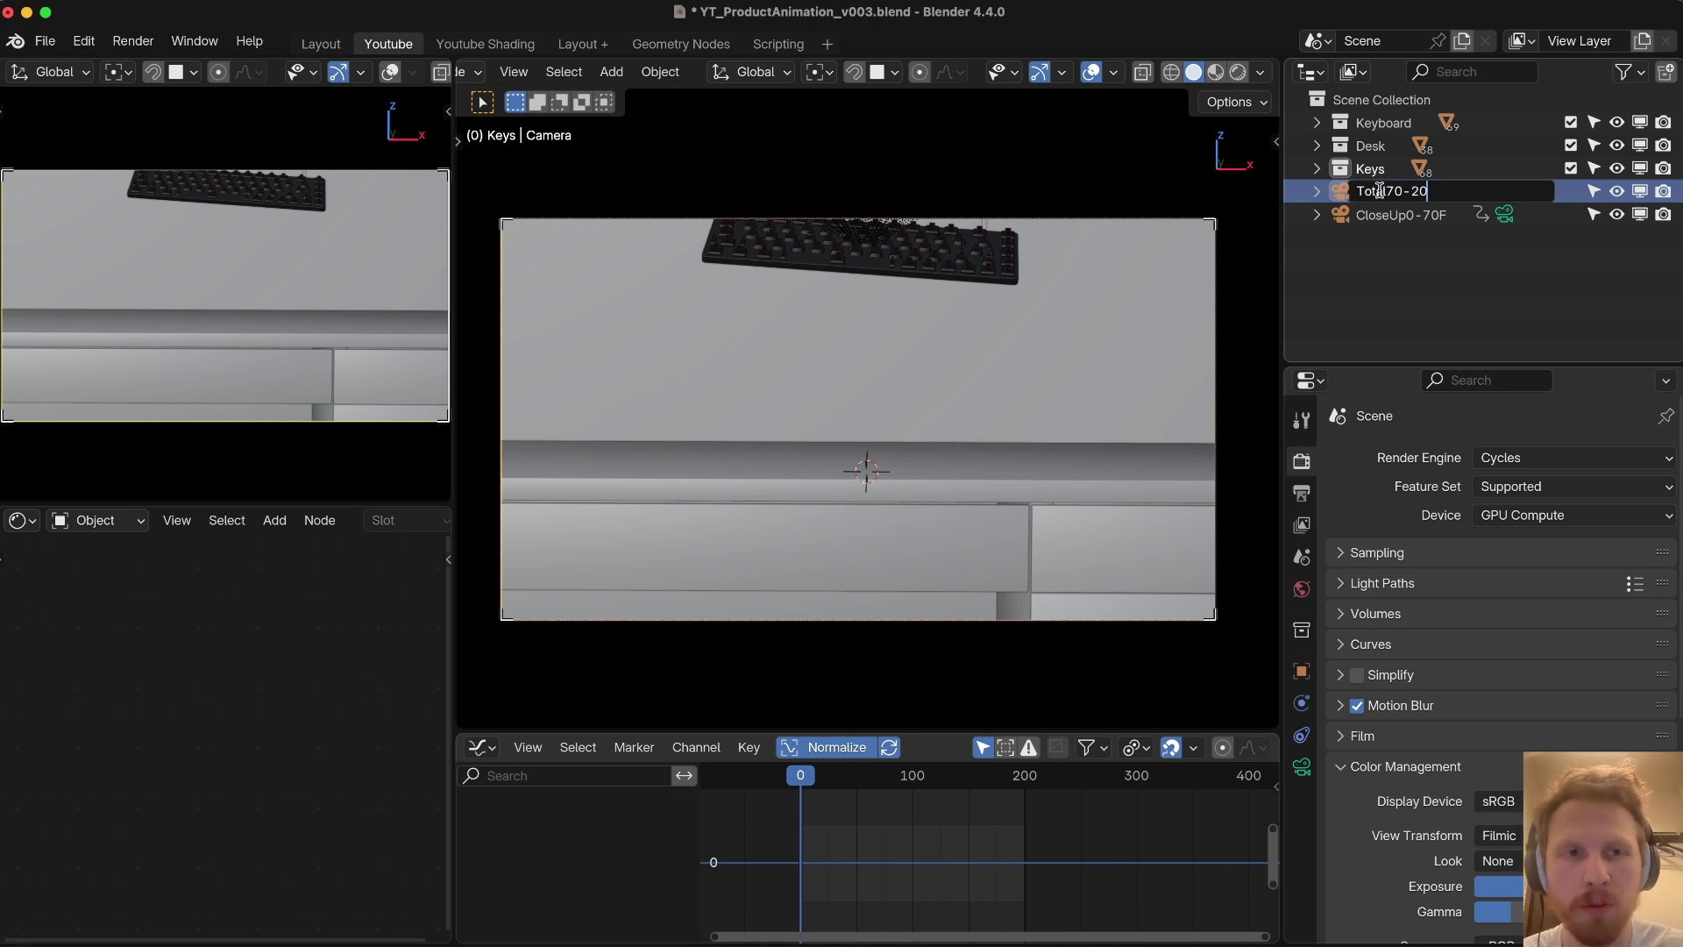
{"action": "type", "text": "0F"}
{"action": "key", "text": "Return"}
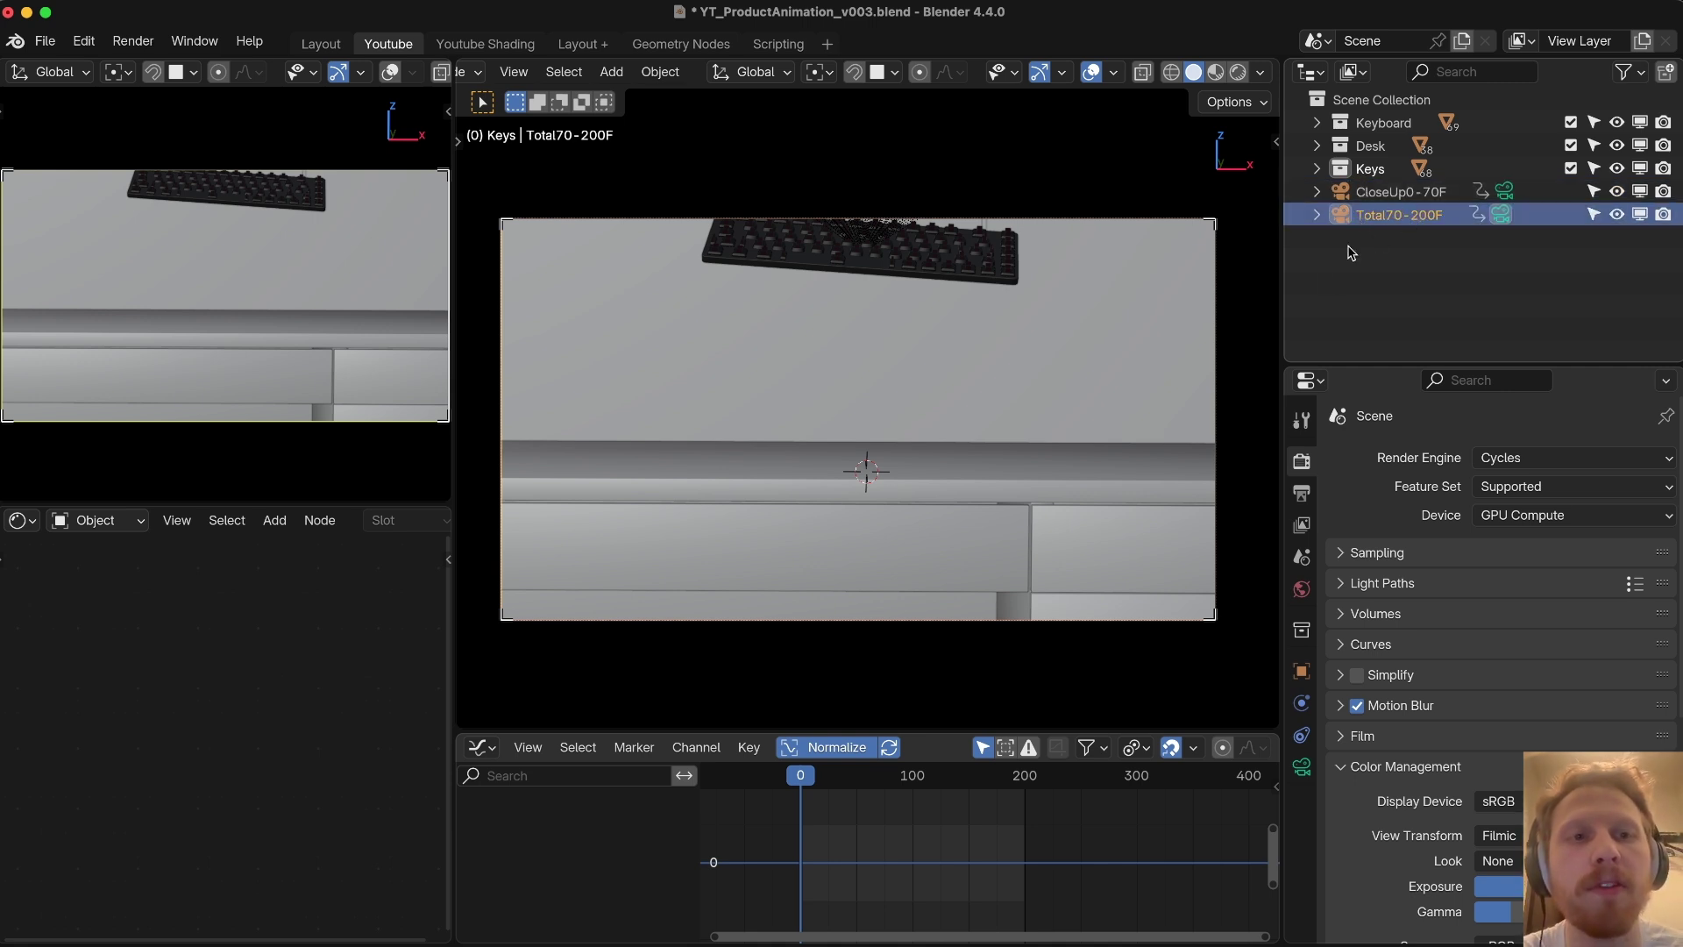
{"action": "left_click", "coordinate": [1411, 232]}
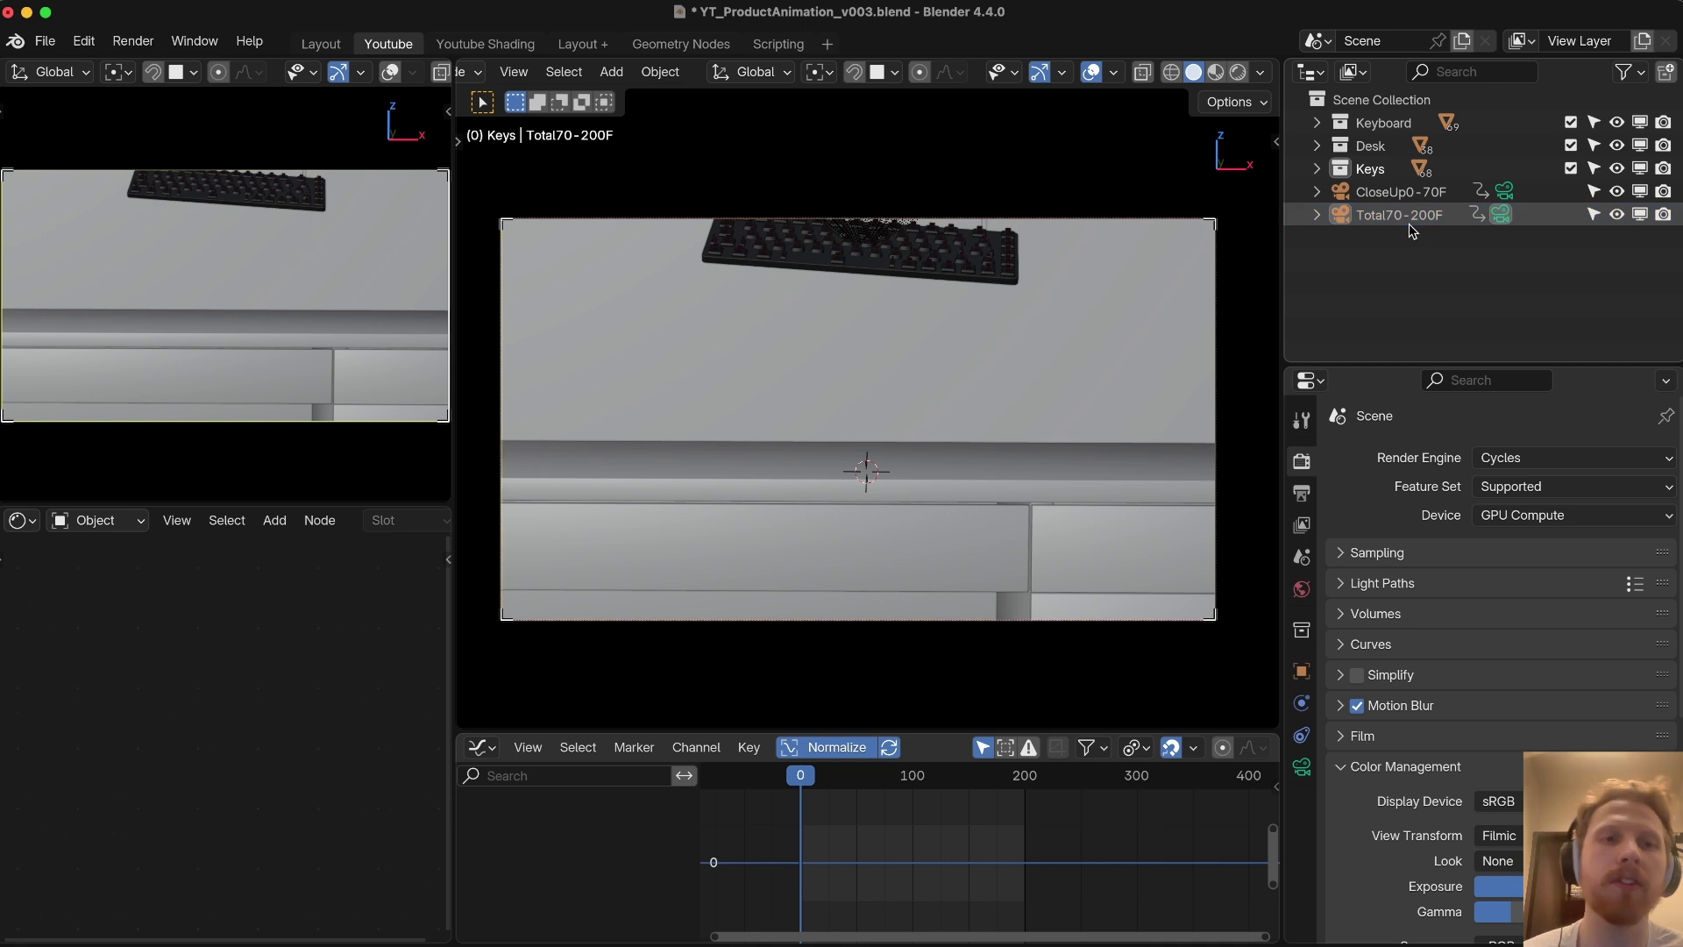
Step: Make CloseUp0-70F the active scene camera and set its focal length to 120 mm
{"action": "left_click", "coordinate": [1505, 193]}
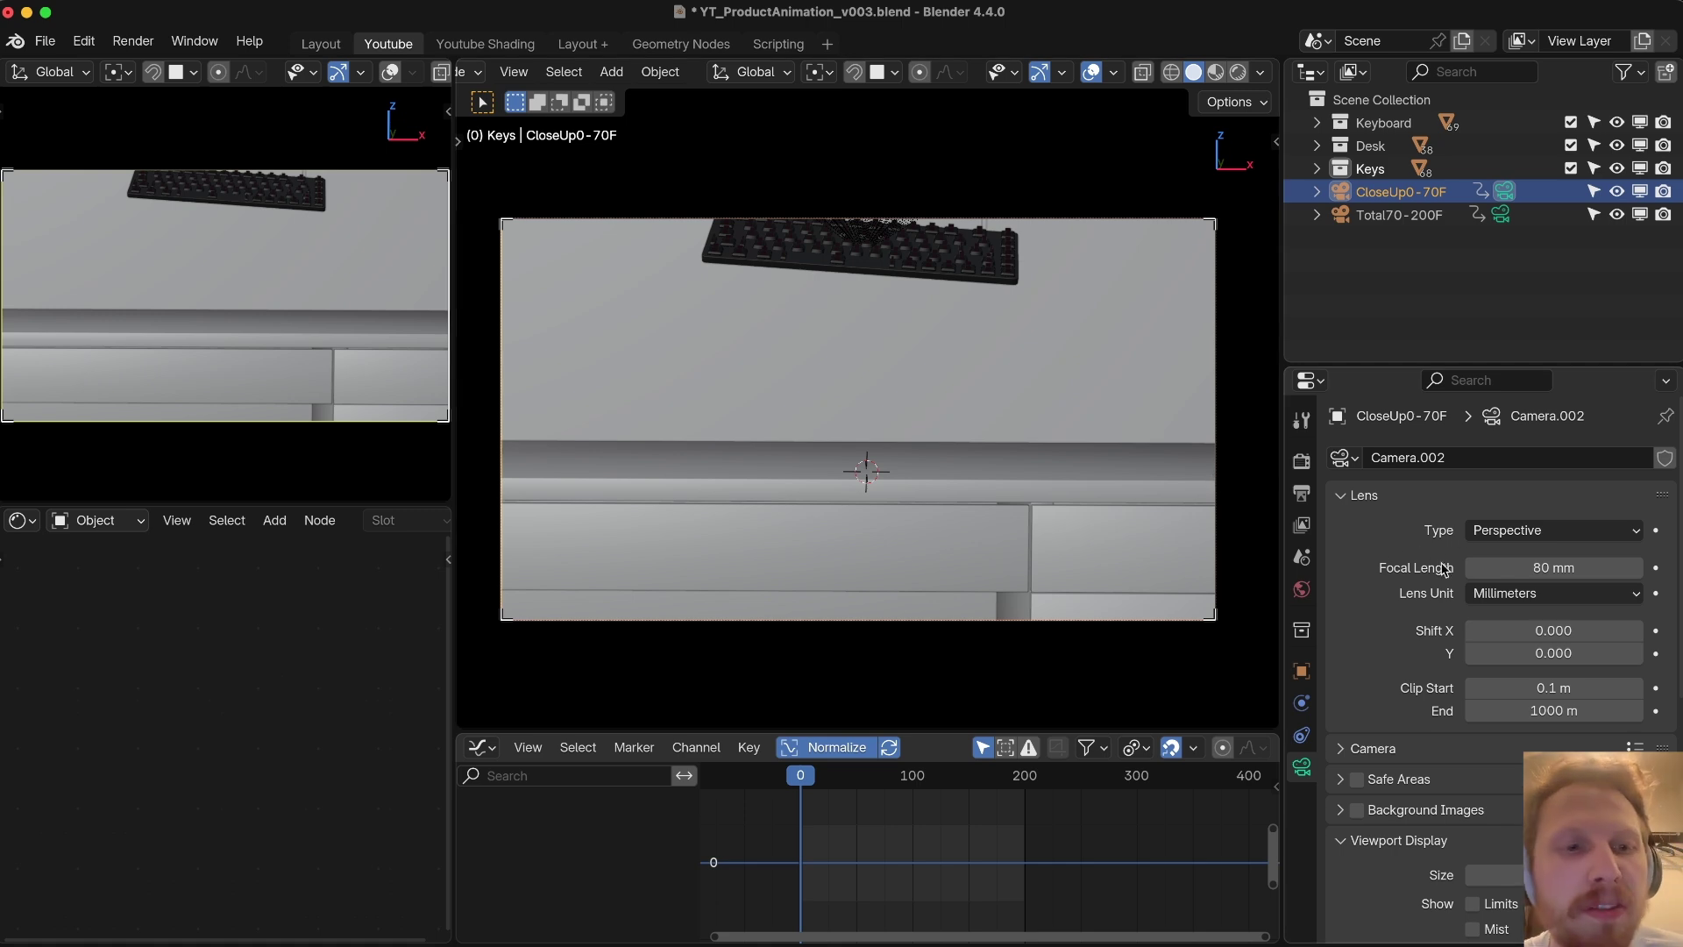
{"action": "left_click", "coordinate": [1554, 568]}
{"action": "type", "text": "120"}
{"action": "key", "text": "Return"}
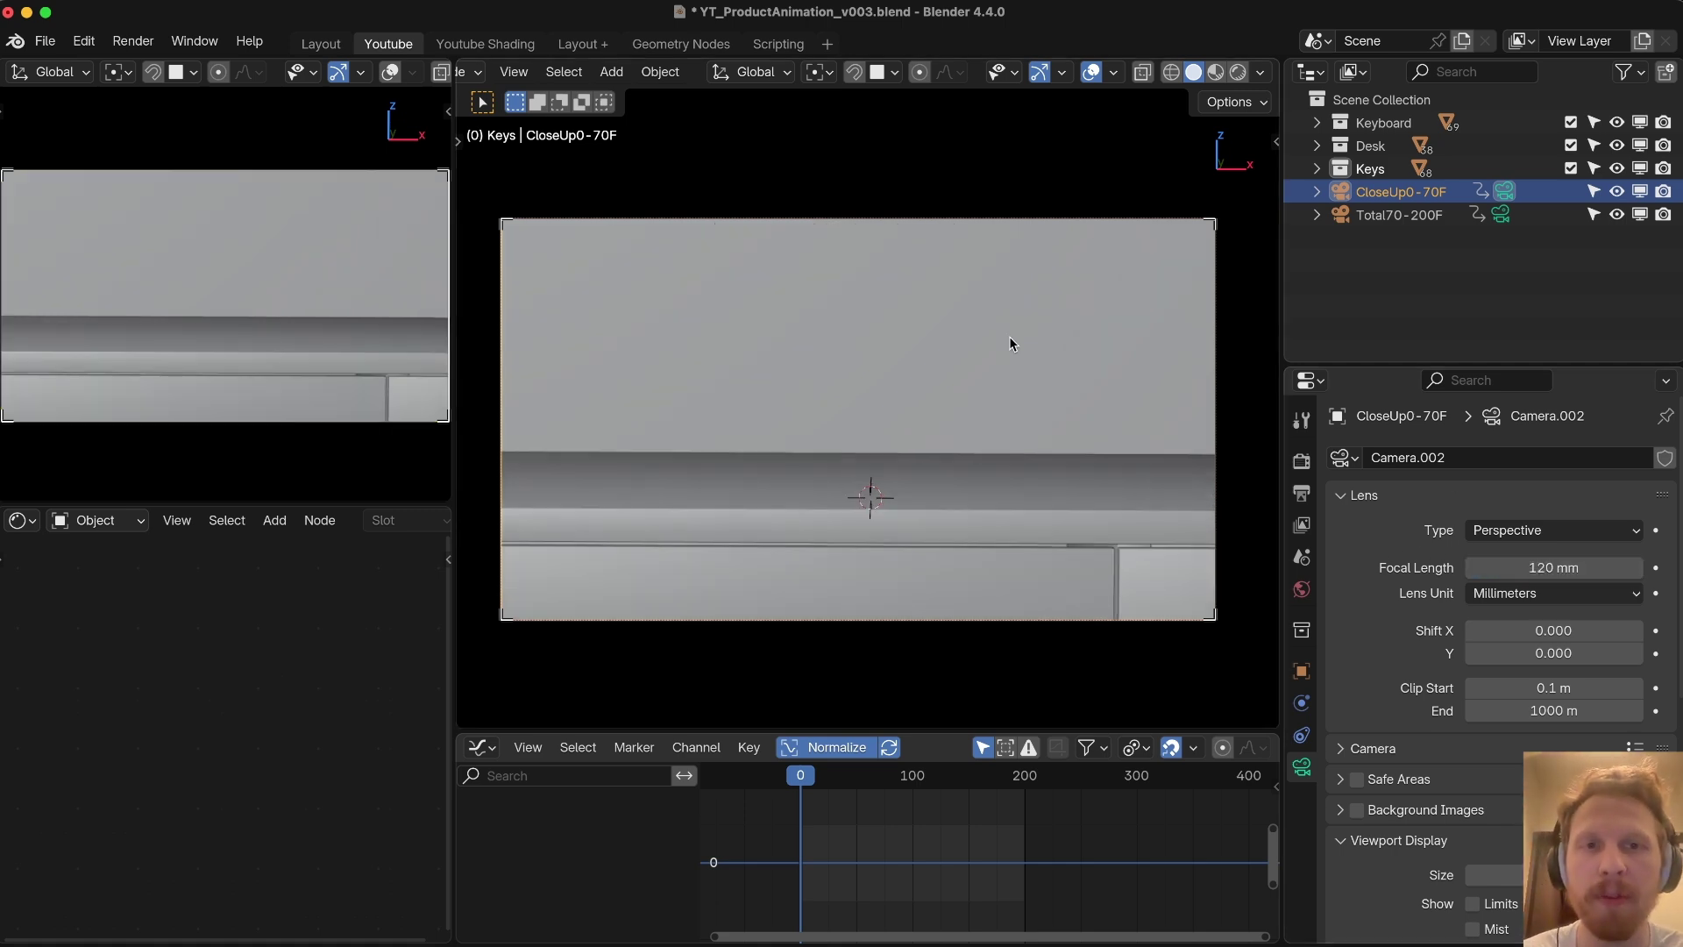
Step: Move the close-up camera along its local Z to frame the keyboard's left end, save the file, and keyframe it at frame 0
{"action": "key", "text": "g"}
{"action": "left_click", "coordinate": [893, 351]}
{"action": "key", "text": "g"}
{"action": "key", "text": "z"}
{"action": "key", "text": "z"}
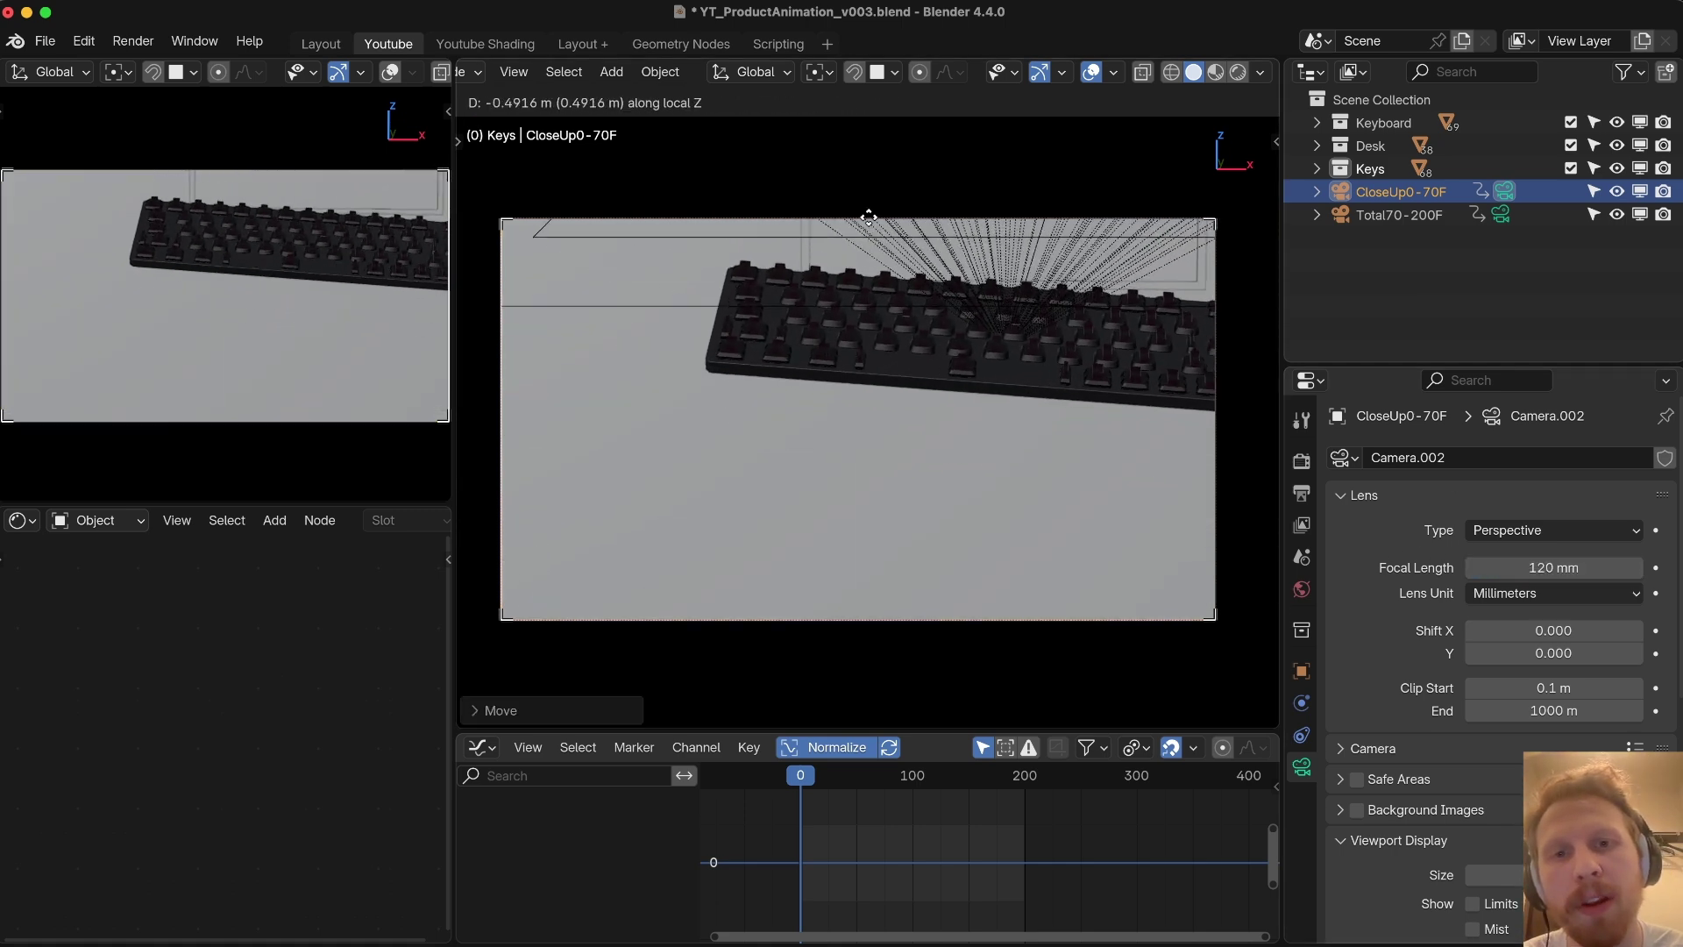
{"action": "left_click", "coordinate": [895, 399]}
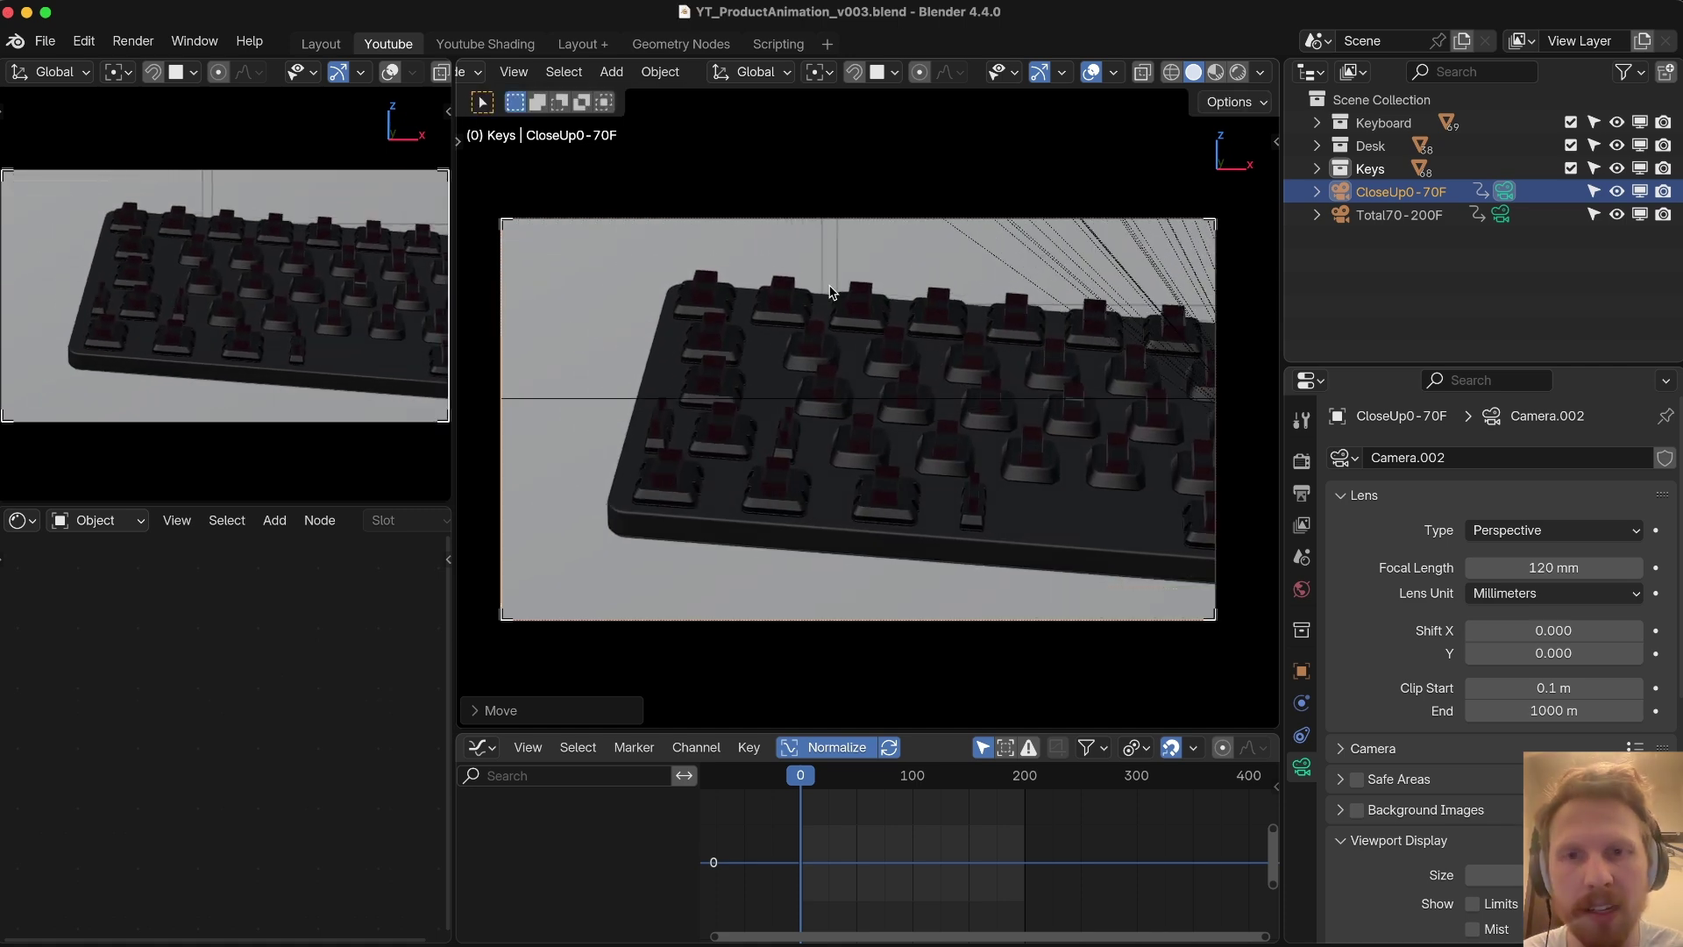
{"action": "key", "text": "super+s"}
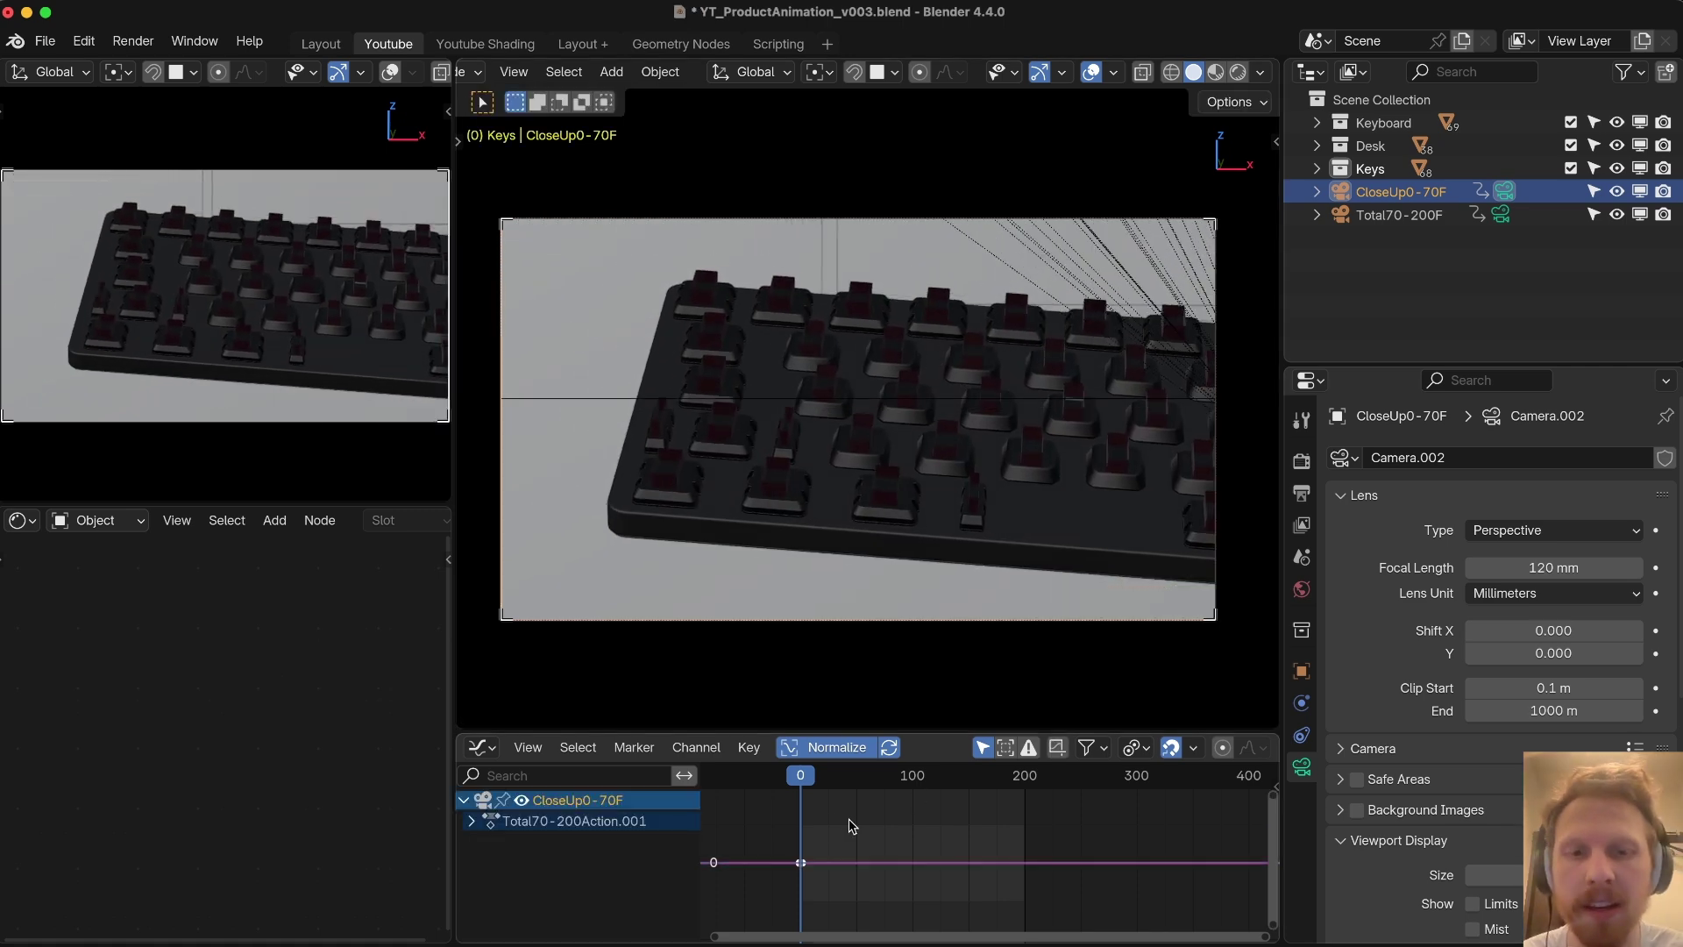
Step: At frame 70, move the close-up camera to reframe the keyboard's left end, keyframe it, and play back the move
{"action": "left_click_drag", "start_coordinate": [809, 783], "coordinate": [879, 792]}
{"action": "key", "text": "g"}
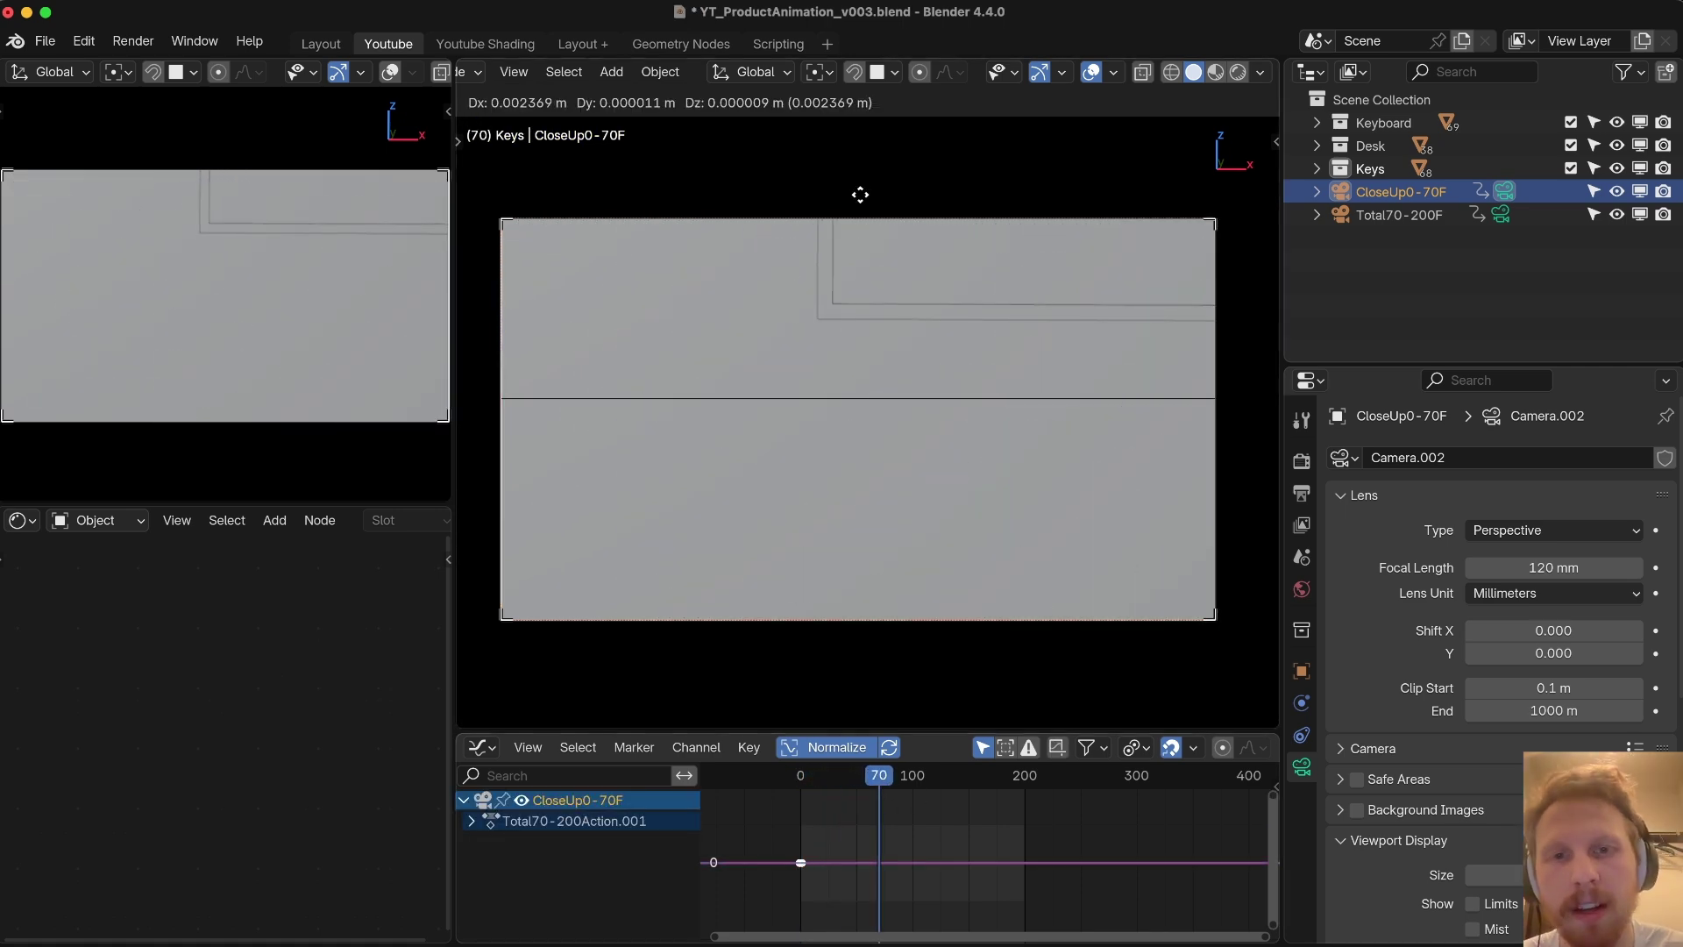
{"action": "left_click", "coordinate": [910, 329]}
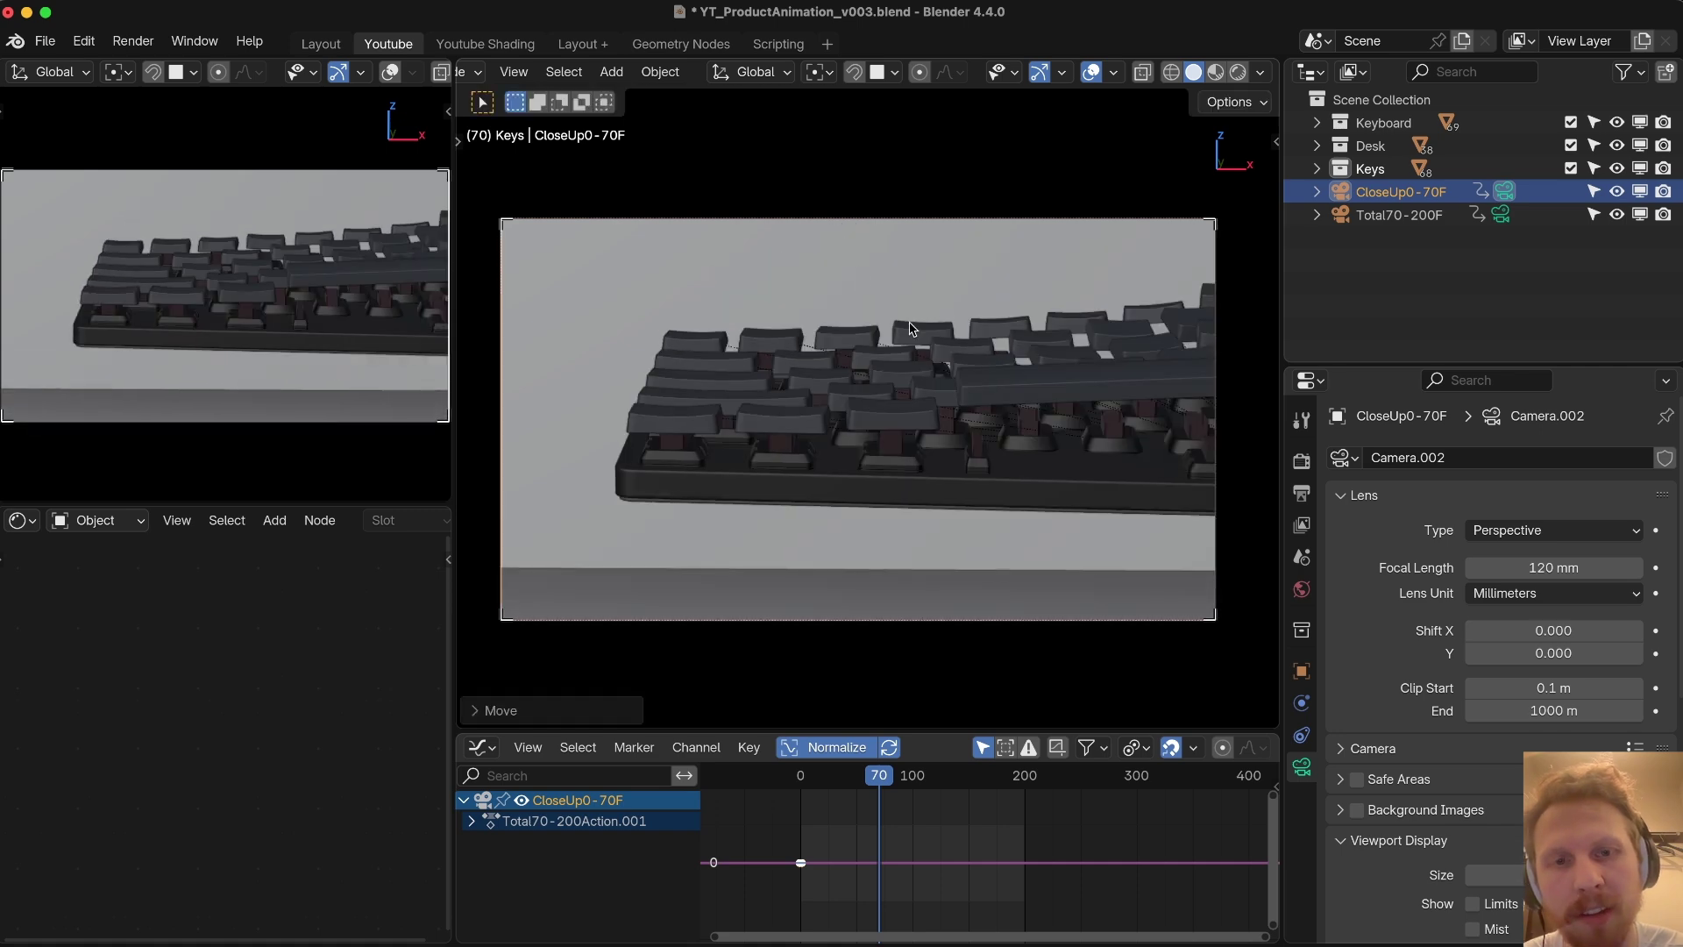
{"action": "key", "text": "i"}
{"action": "key", "text": "space"}
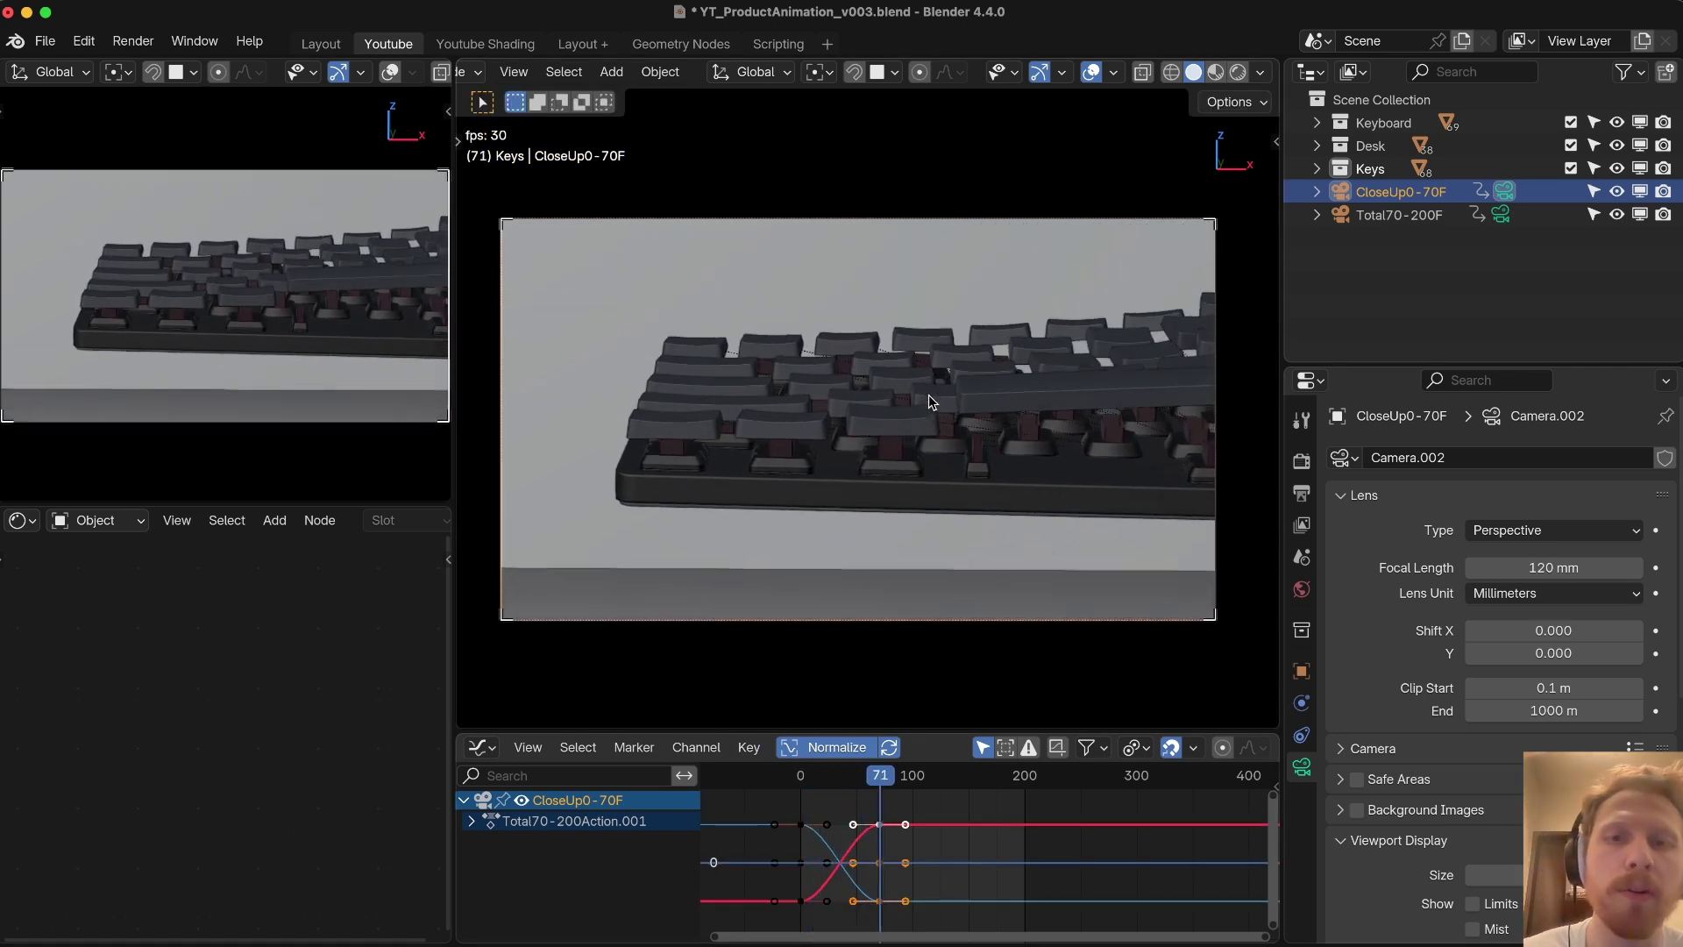
{"action": "key", "text": "Escape"}
{"action": "left_click", "coordinate": [929, 791]}
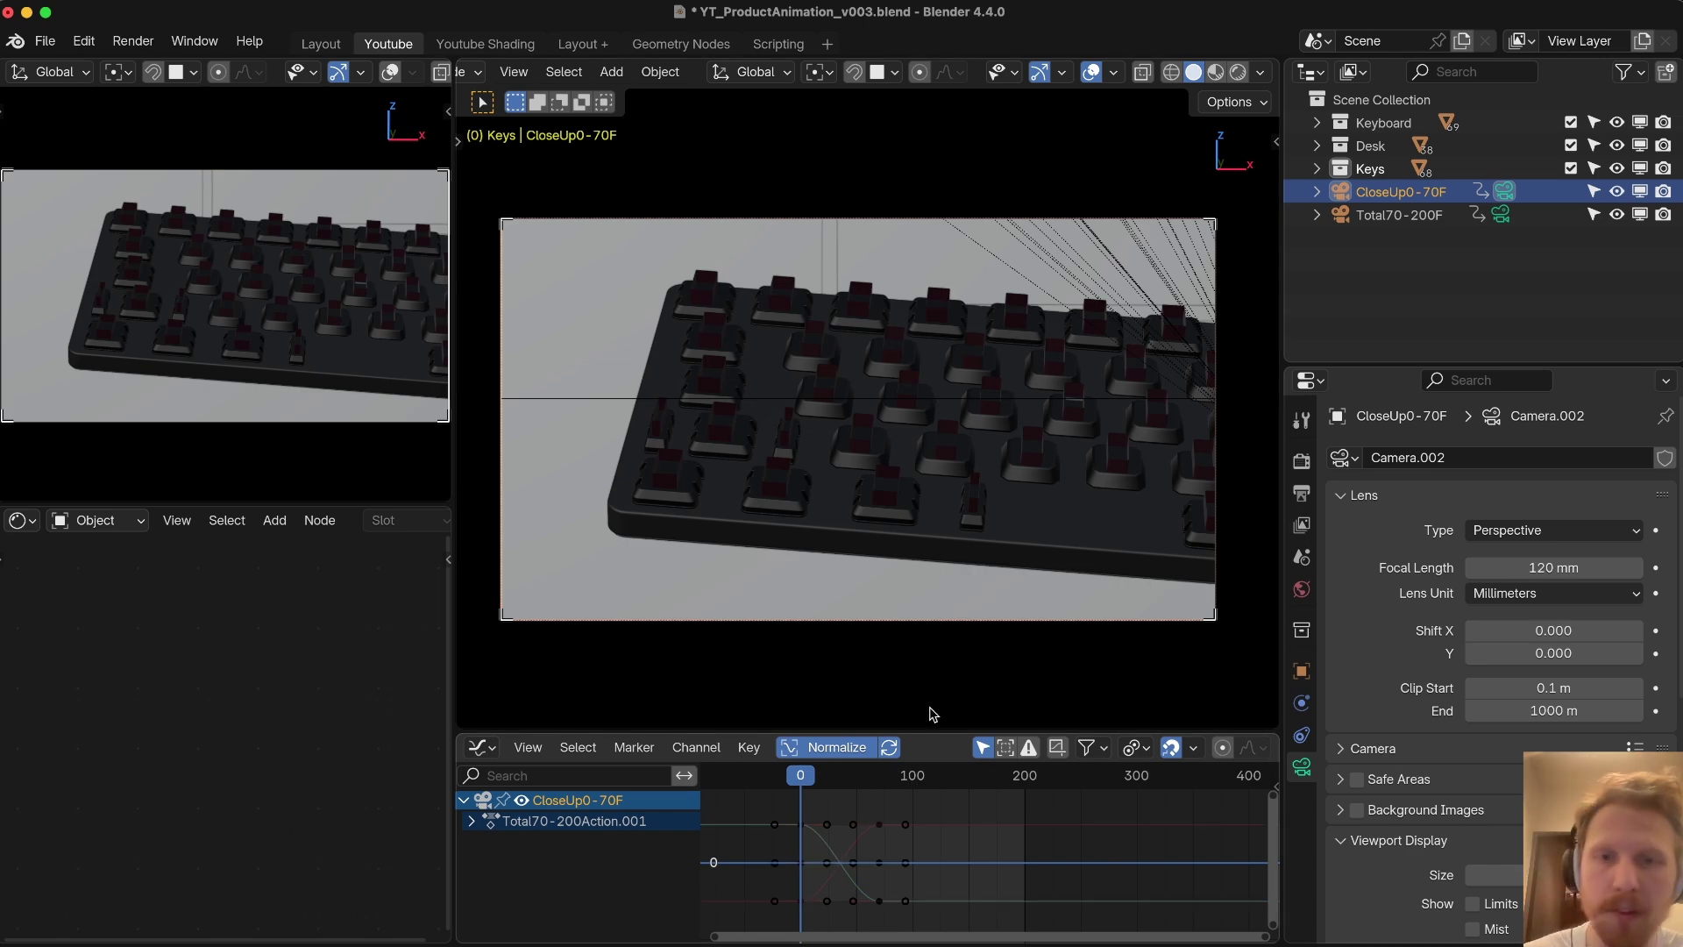
{"action": "key", "text": "space"}
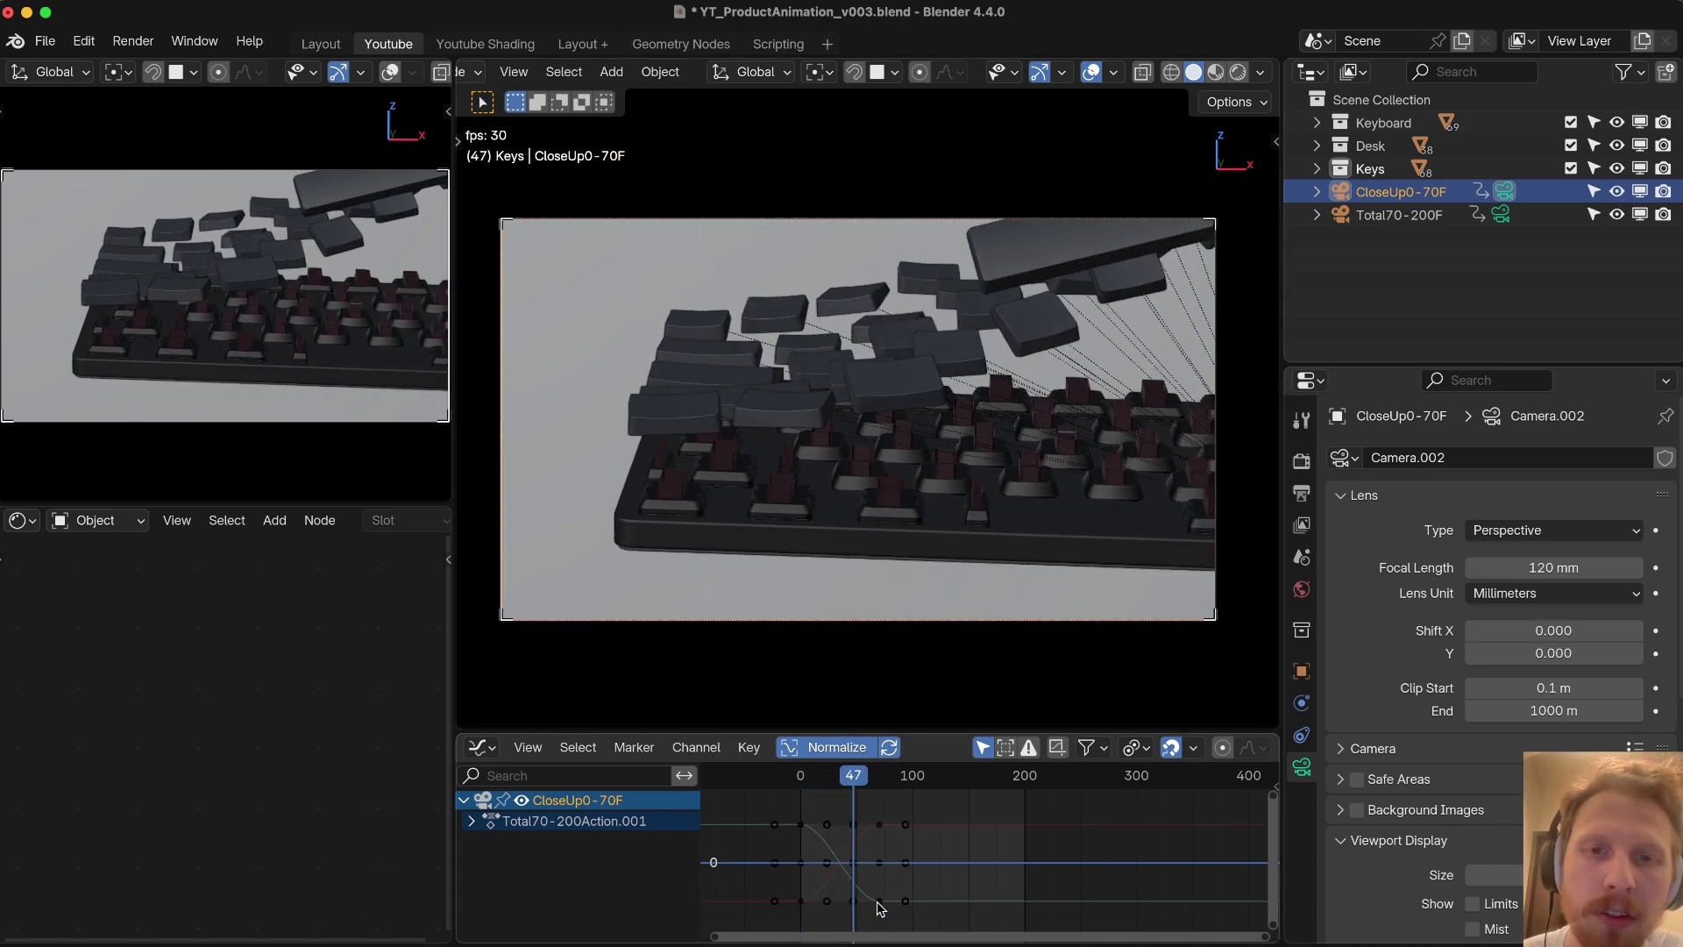
Step: Set all keyframes of the CloseUp0-70F camera to linear interpolation
{"action": "key", "text": "Escape"}
{"action": "key", "text": "space"}
{"action": "left_click_drag", "start_coordinate": [857, 804], "coordinate": [920, 923]}
{"action": "key", "text": "Escape"}
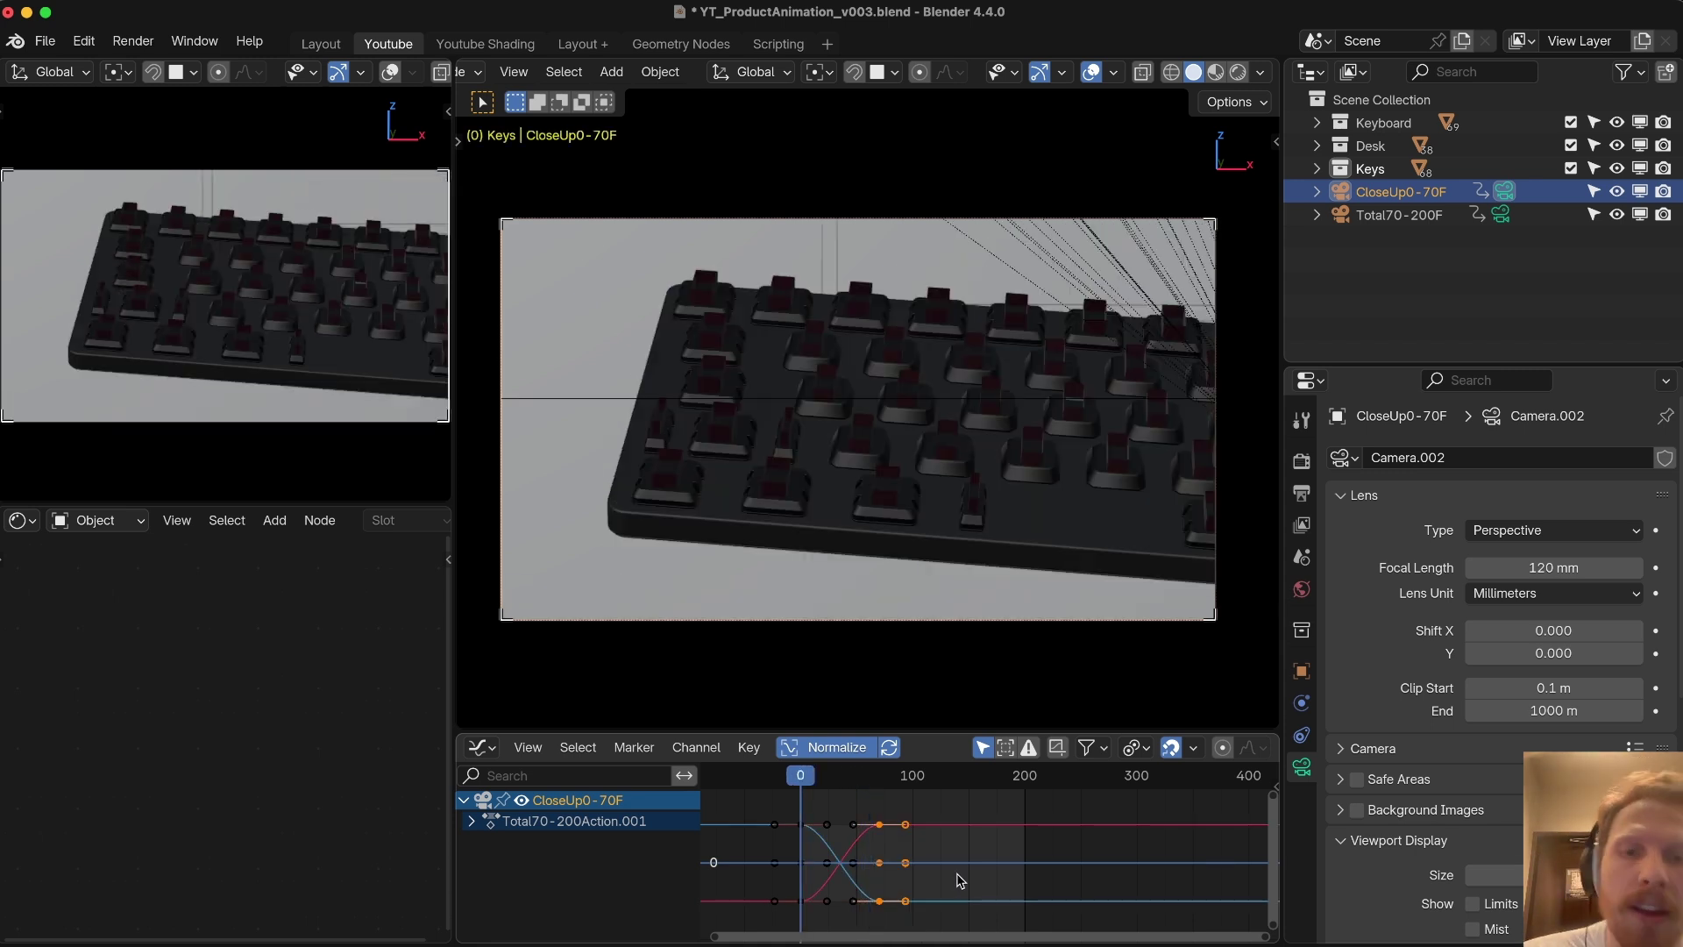
{"action": "key", "text": "a"}
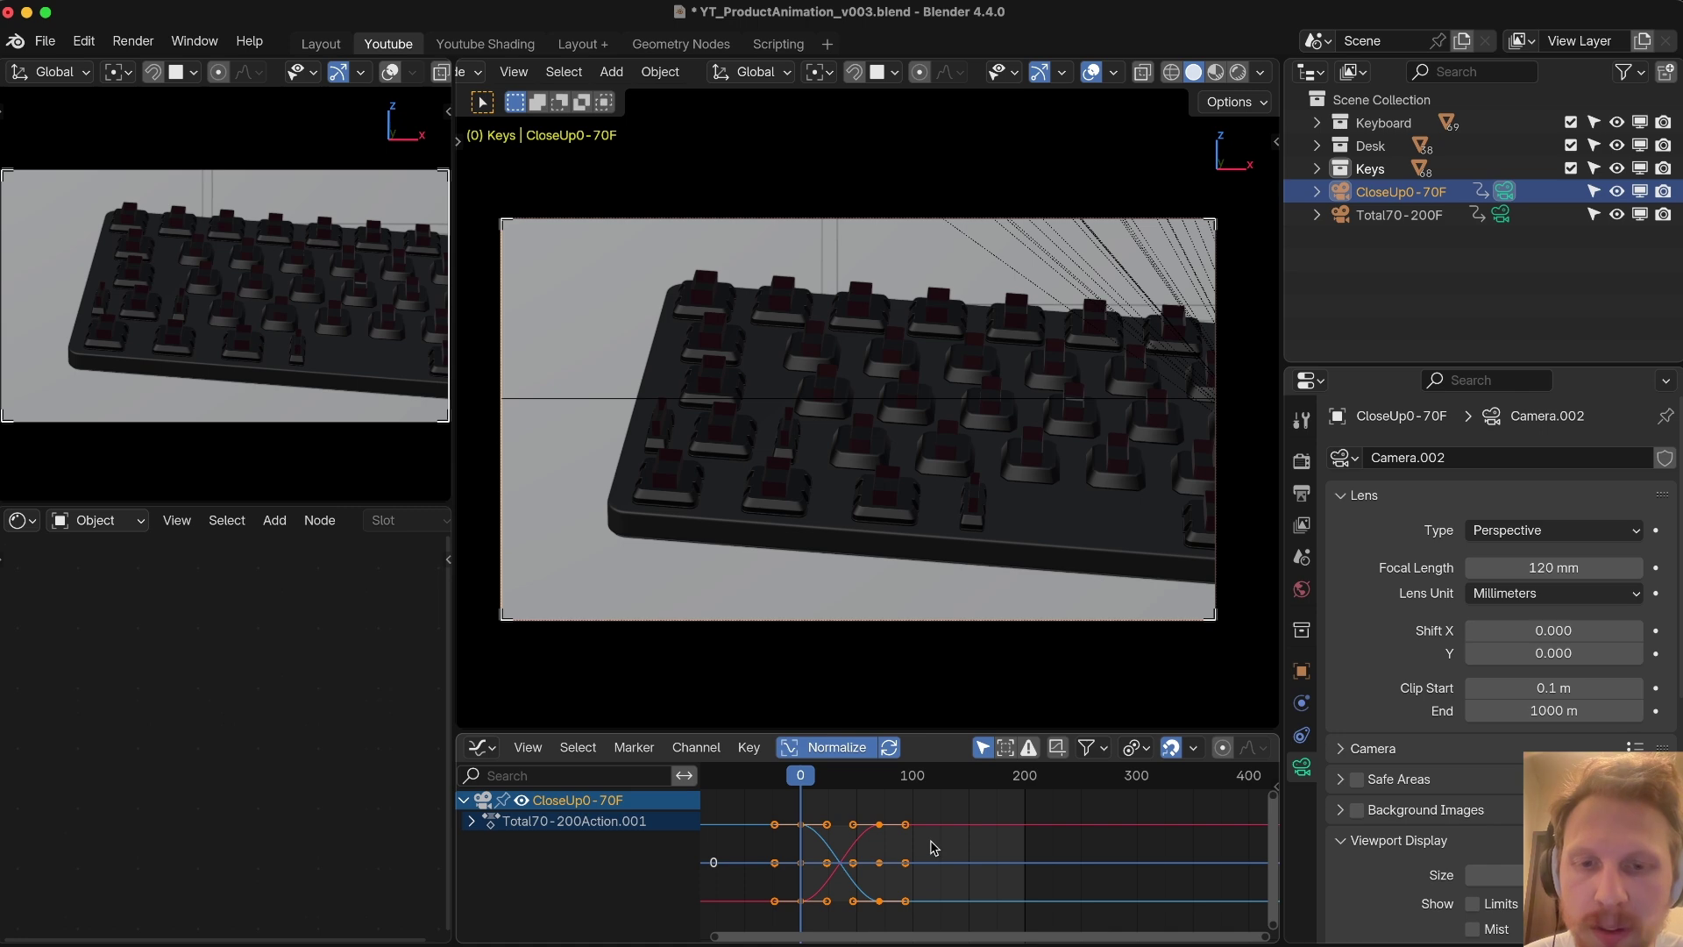
{"action": "key", "text": "t"}
{"action": "left_click", "coordinate": [582, 904]}
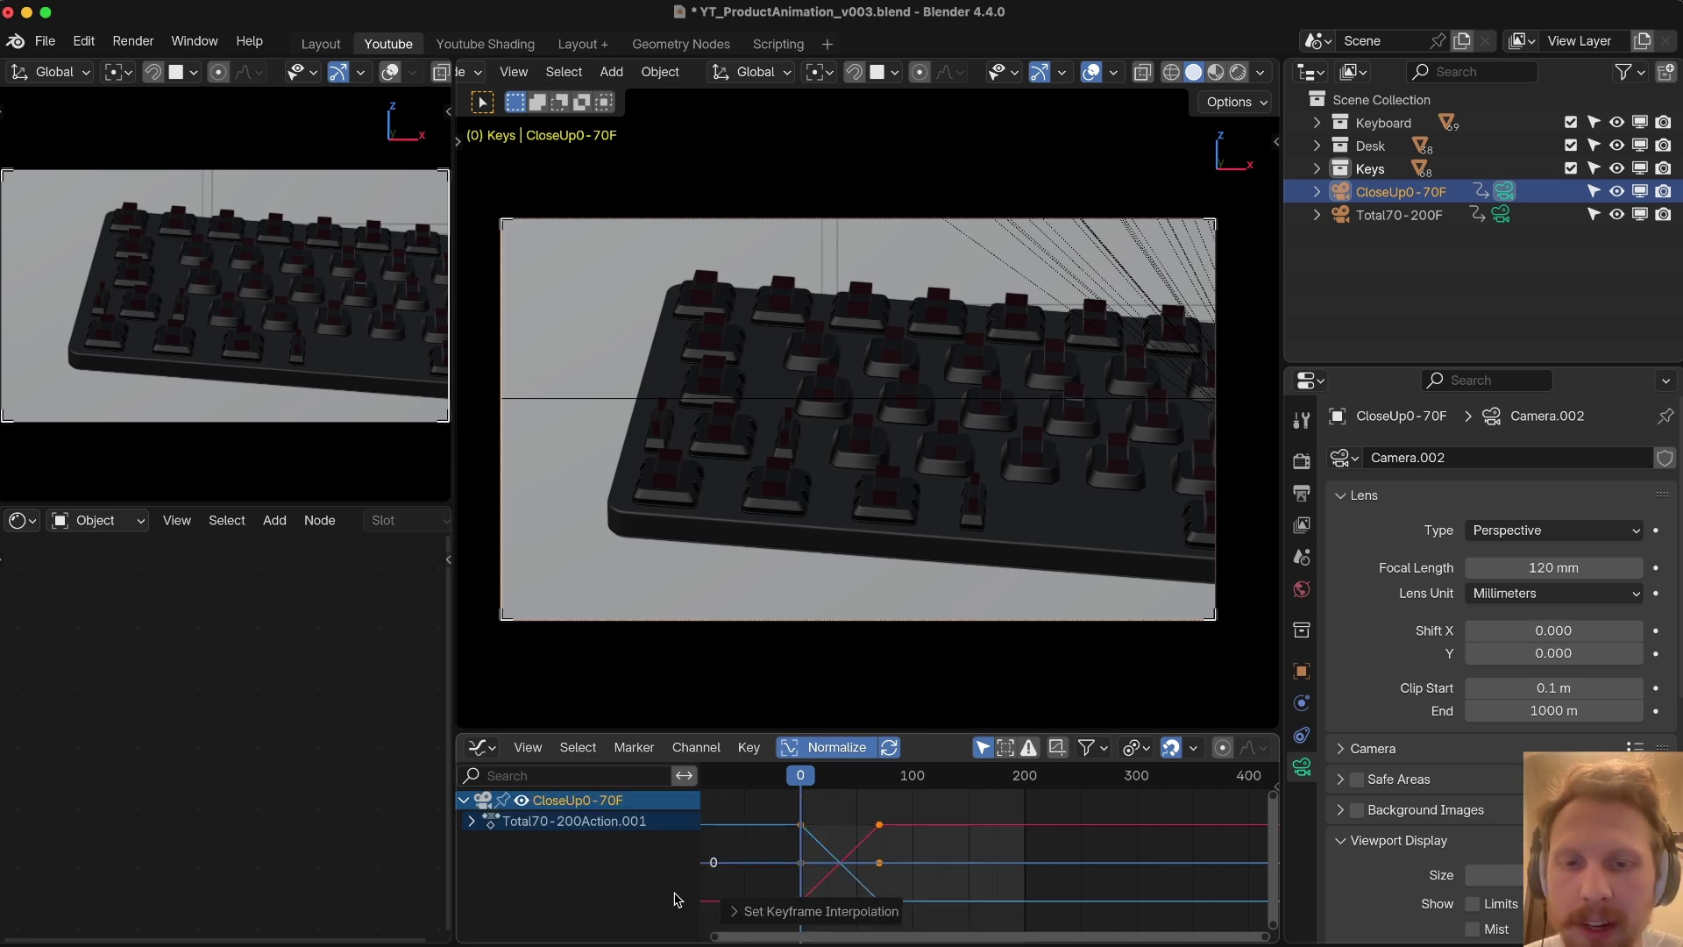
Step: Scrub and play back the close-up camera move from frame 0, and save the file
{"action": "left_click", "coordinate": [945, 818]}
{"action": "left_click_drag", "start_coordinate": [831, 778], "coordinate": [862, 783]}
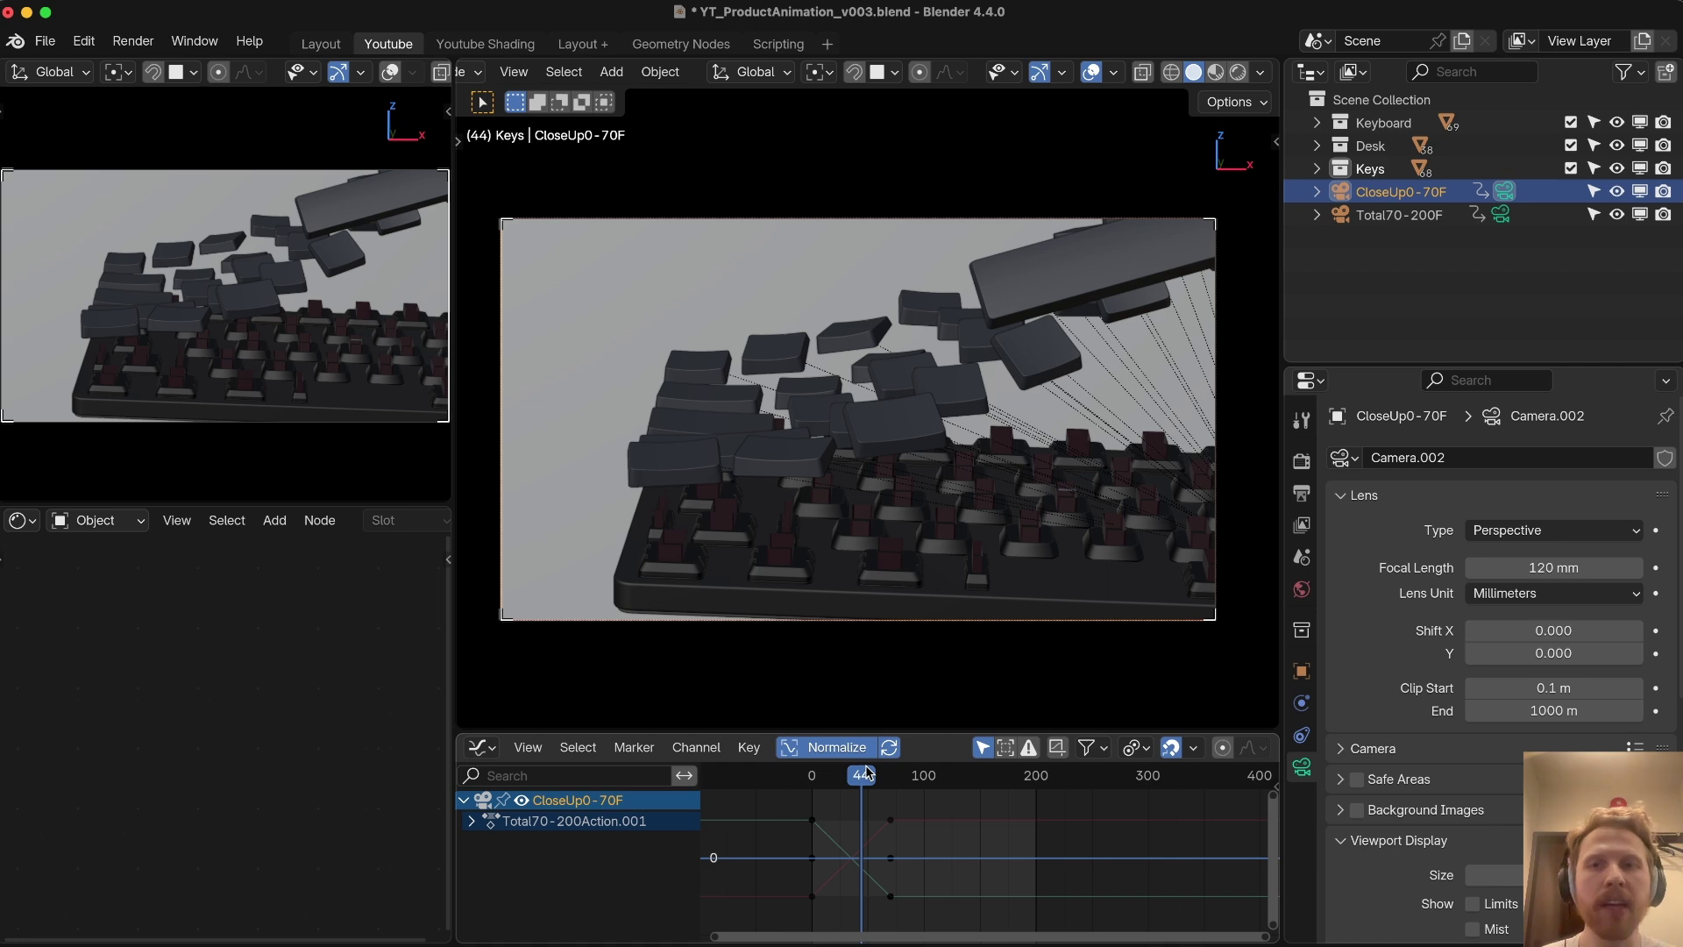
{"action": "left_click", "coordinate": [813, 784]}
{"action": "key", "text": "space"}
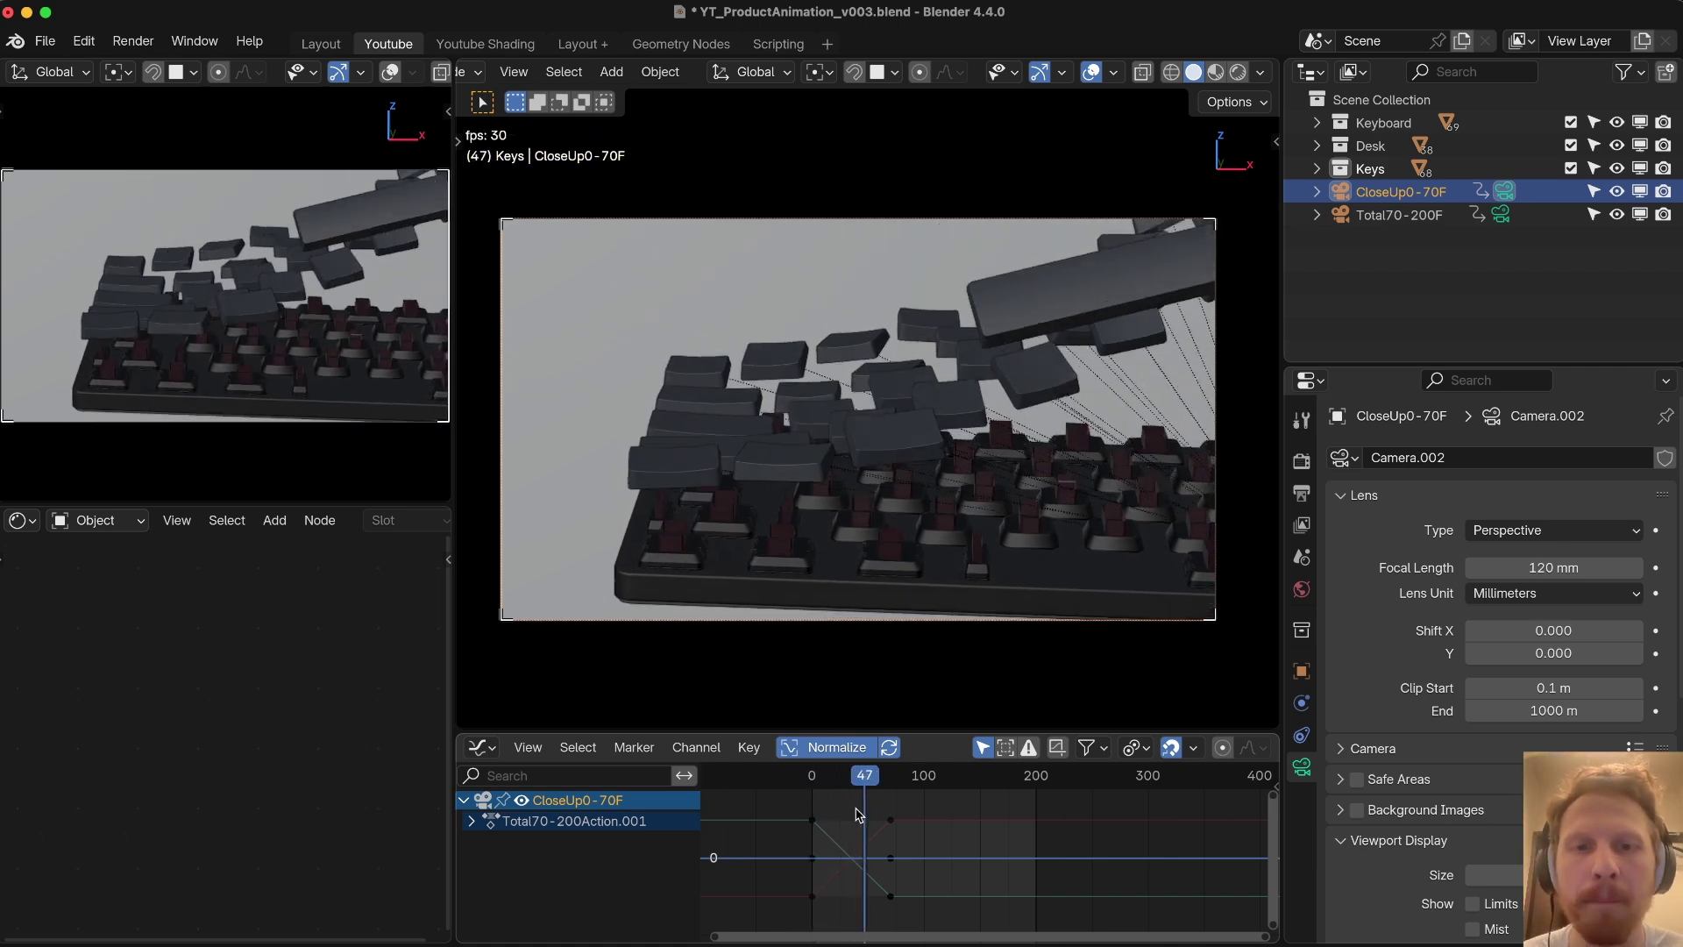
{"action": "key", "text": "Escape"}
{"action": "key", "text": "super+s"}
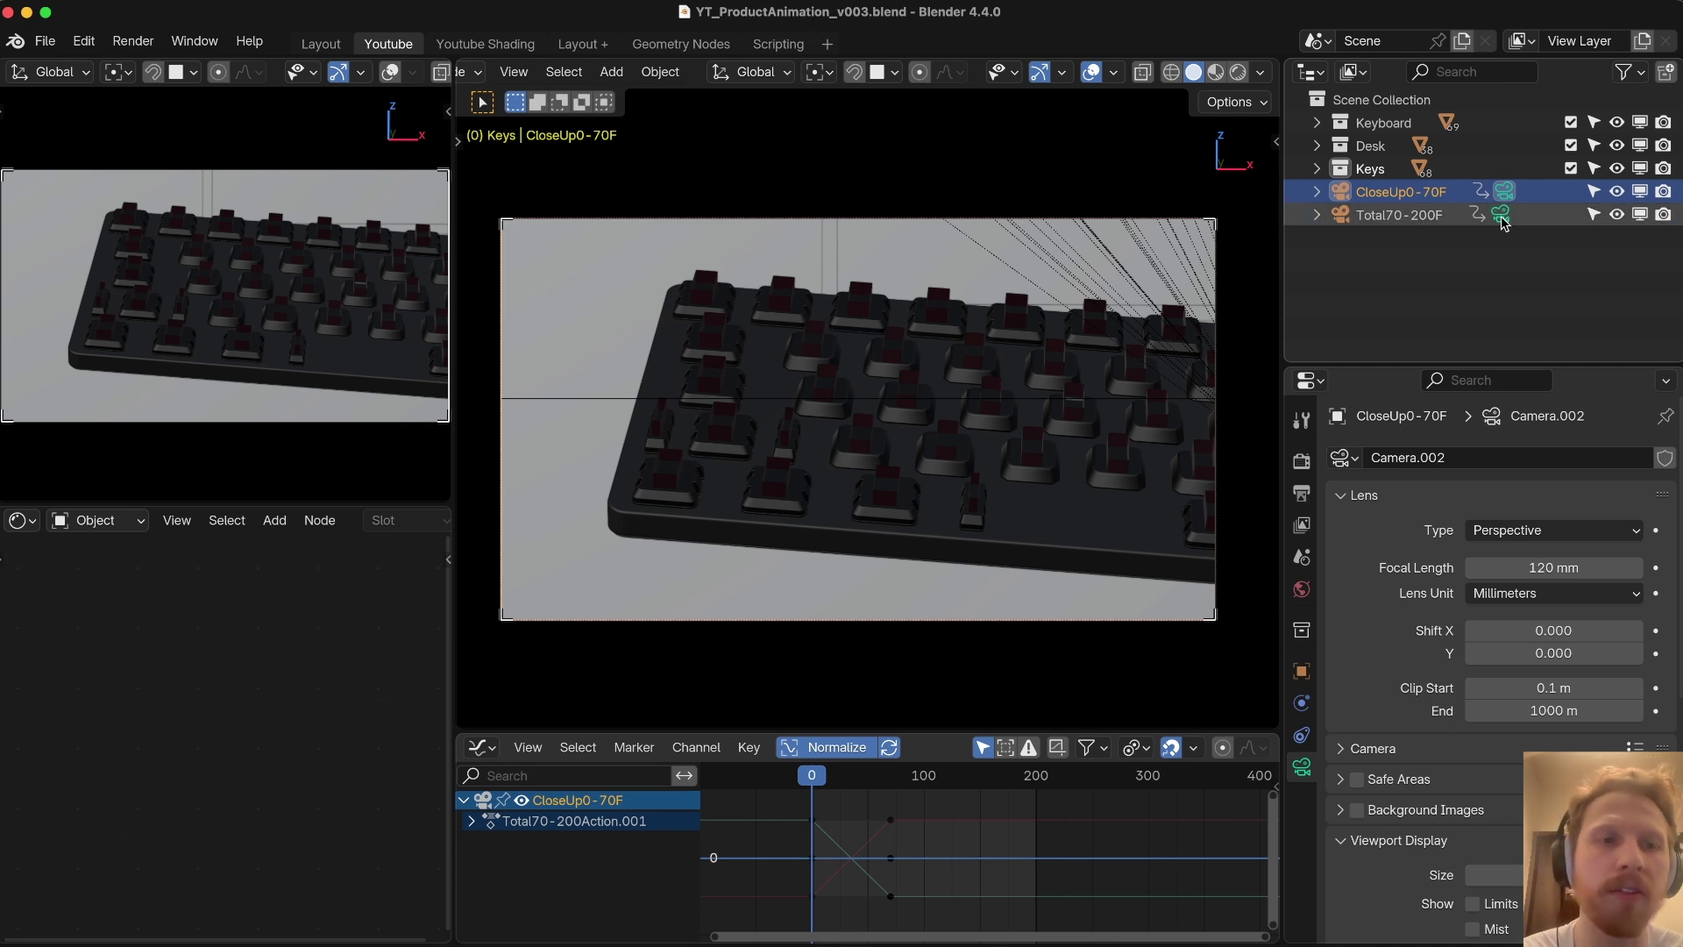
Step: Make Total70-200F the active scene camera, move it closer to the keyboard along its local Z, and keyframe it at frame 70
{"action": "left_click", "coordinate": [1503, 220]}
{"action": "left_click_drag", "start_coordinate": [855, 778], "coordinate": [891, 793]}
{"action": "key", "text": "g"}
{"action": "key", "text": "z"}
{"action": "key", "text": "z"}
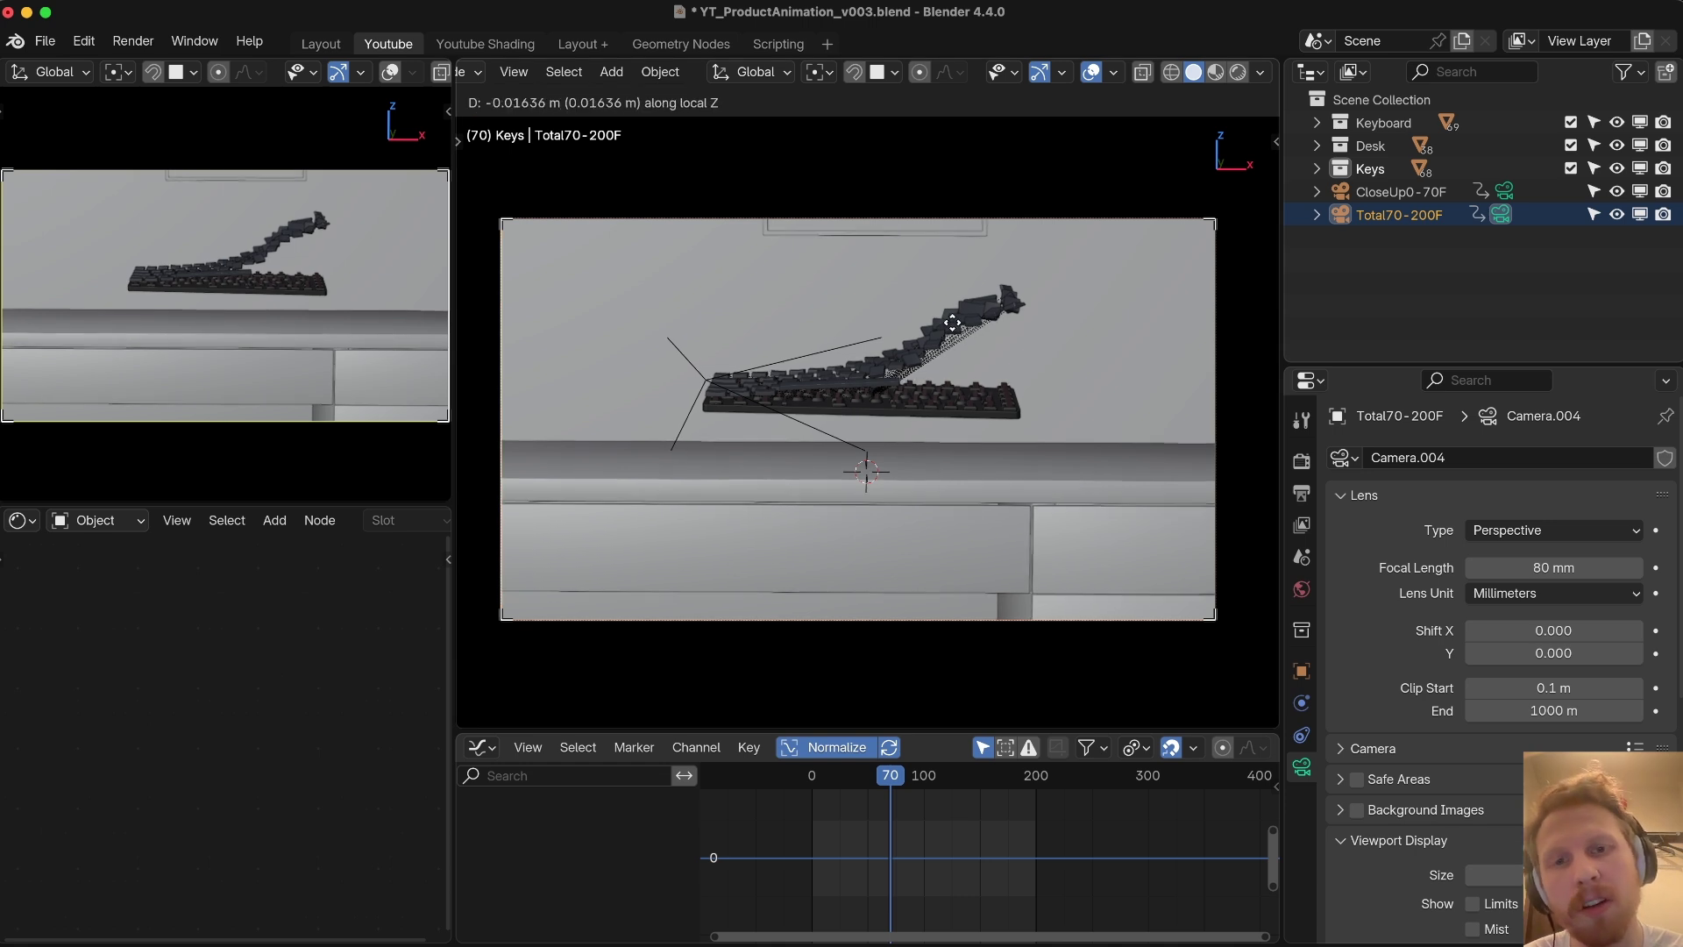
{"action": "left_click", "coordinate": [943, 320]}
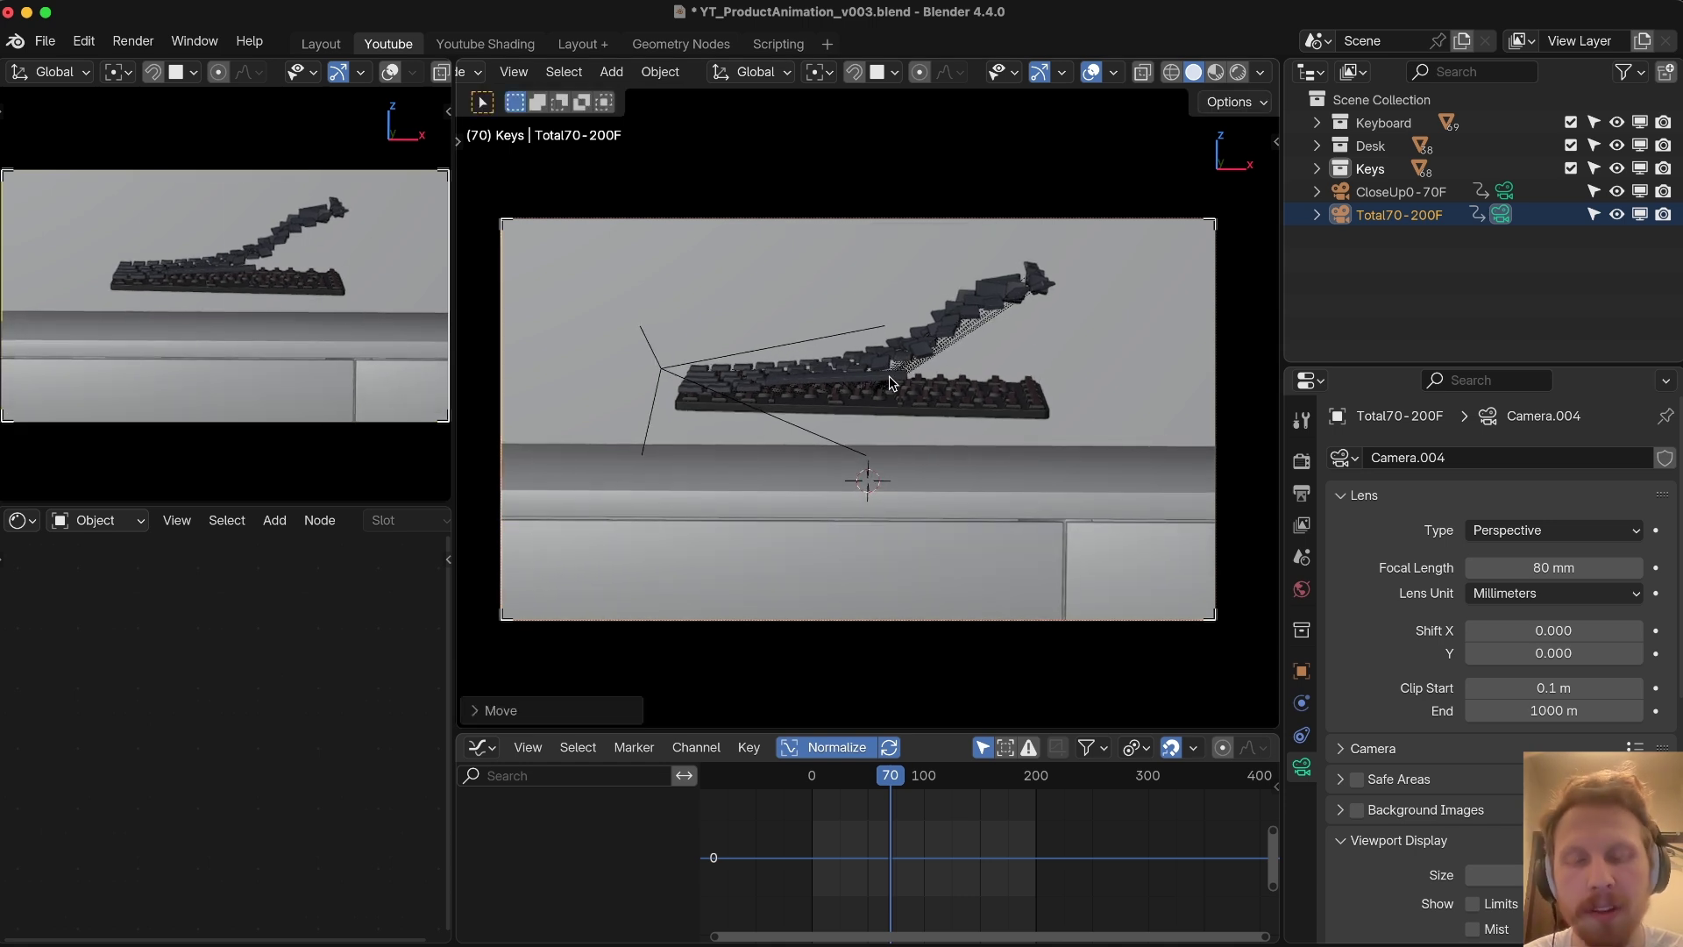
{"action": "key", "text": "i"}
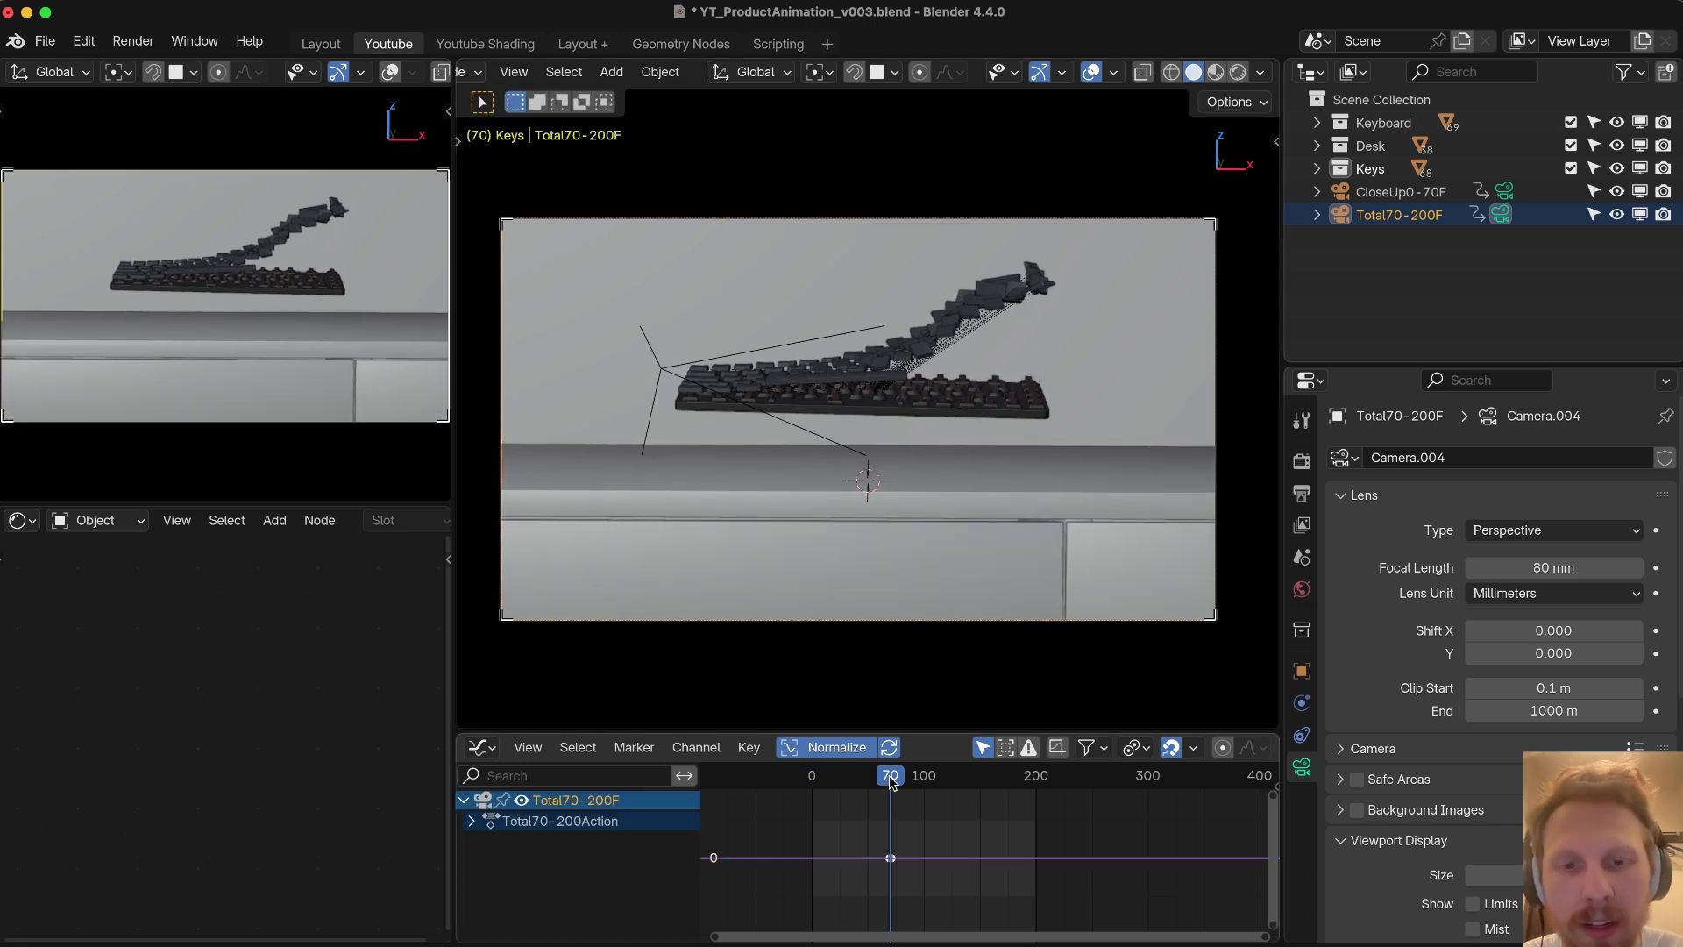
Step: At frame 200, pull the total camera back along its local Z to take in the desk
{"action": "left_click_drag", "start_coordinate": [891, 780], "coordinate": [1036, 780]}
{"action": "key", "text": "g"}
{"action": "key", "text": "z"}
{"action": "key", "text": "z"}
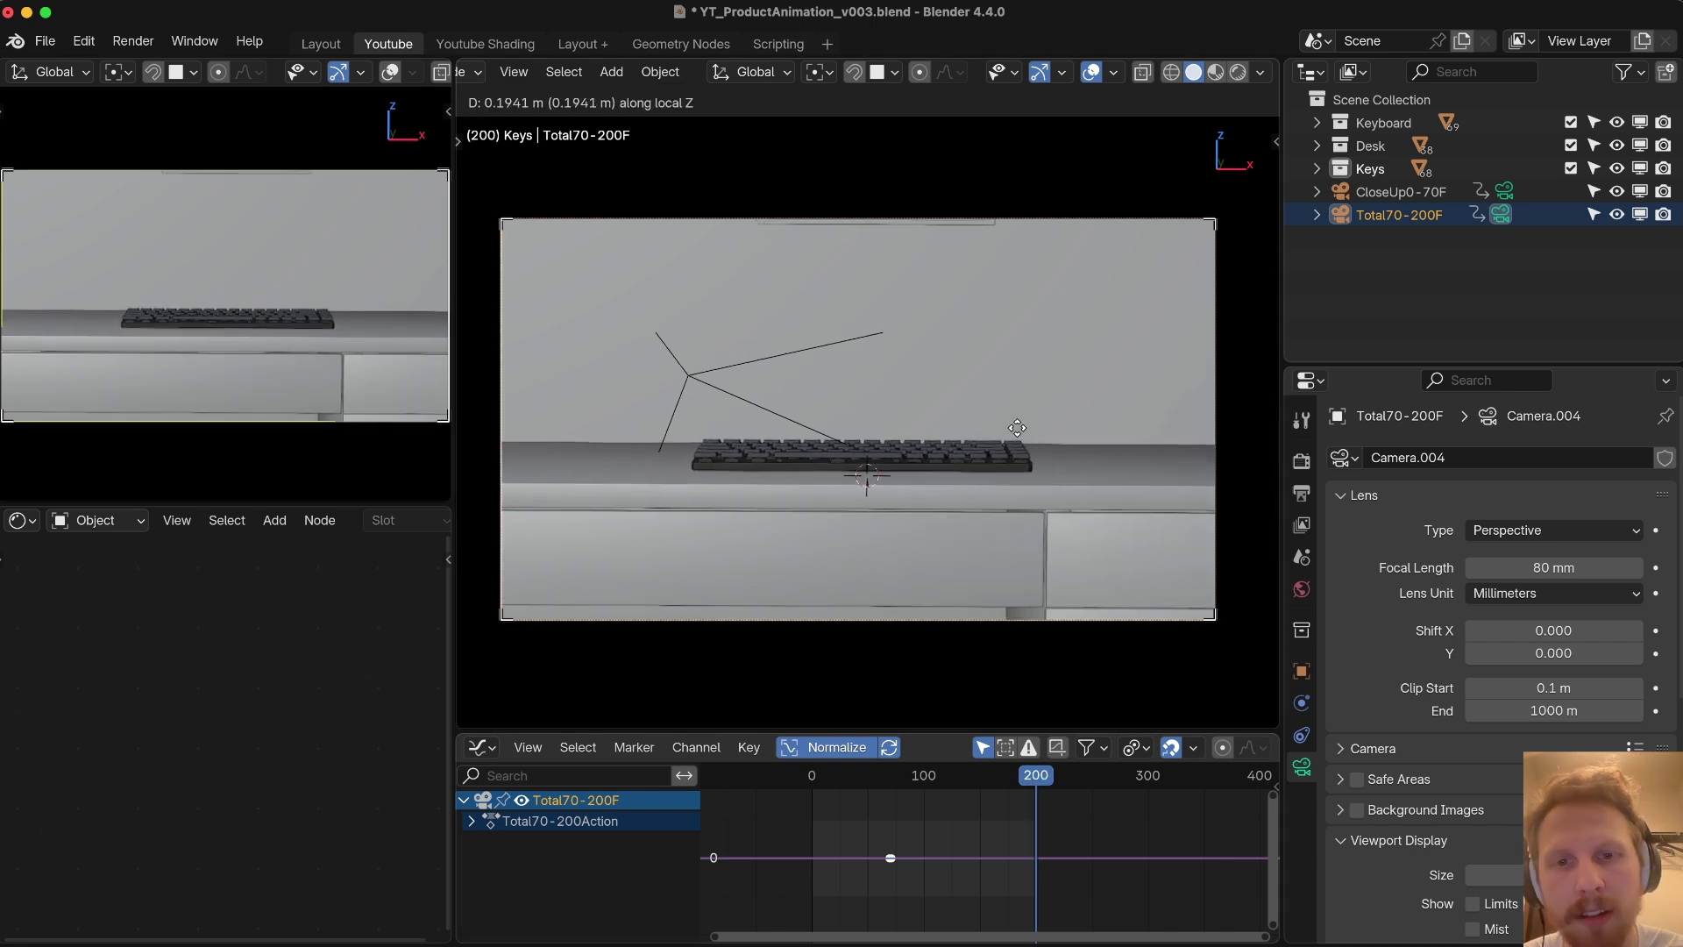
{"action": "left_click", "coordinate": [1020, 377]}
{"action": "key", "text": "g"}
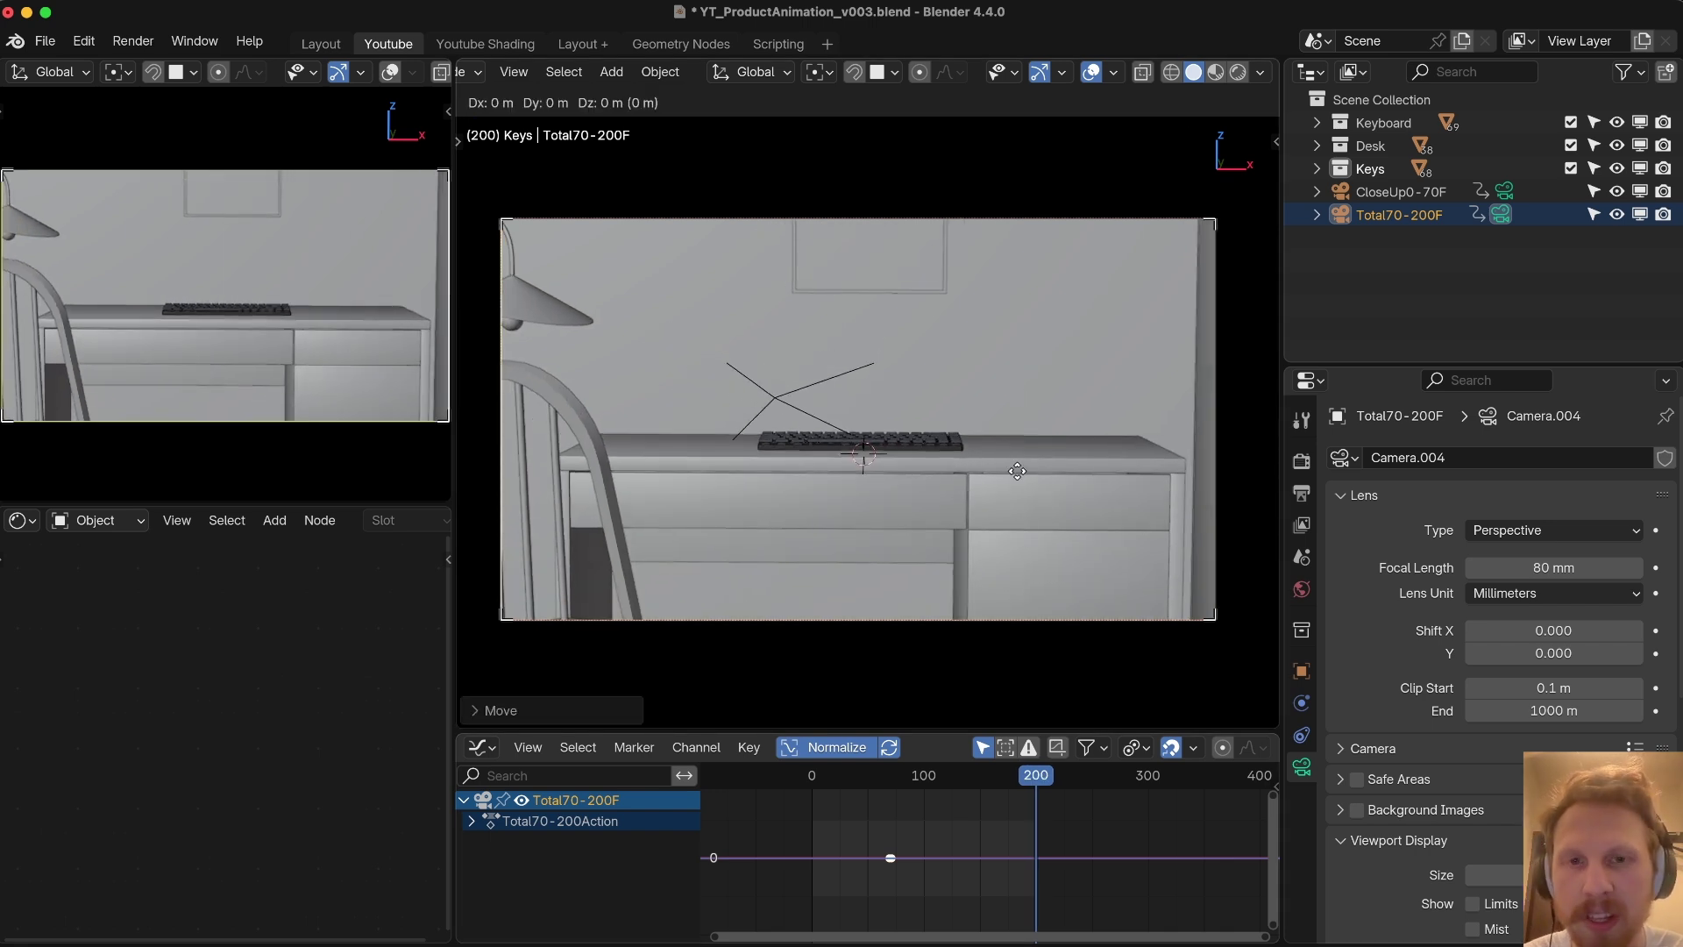
{"action": "key", "text": "z"}
{"action": "key", "text": "z"}
{"action": "right_click", "coordinate": [1019, 441]}
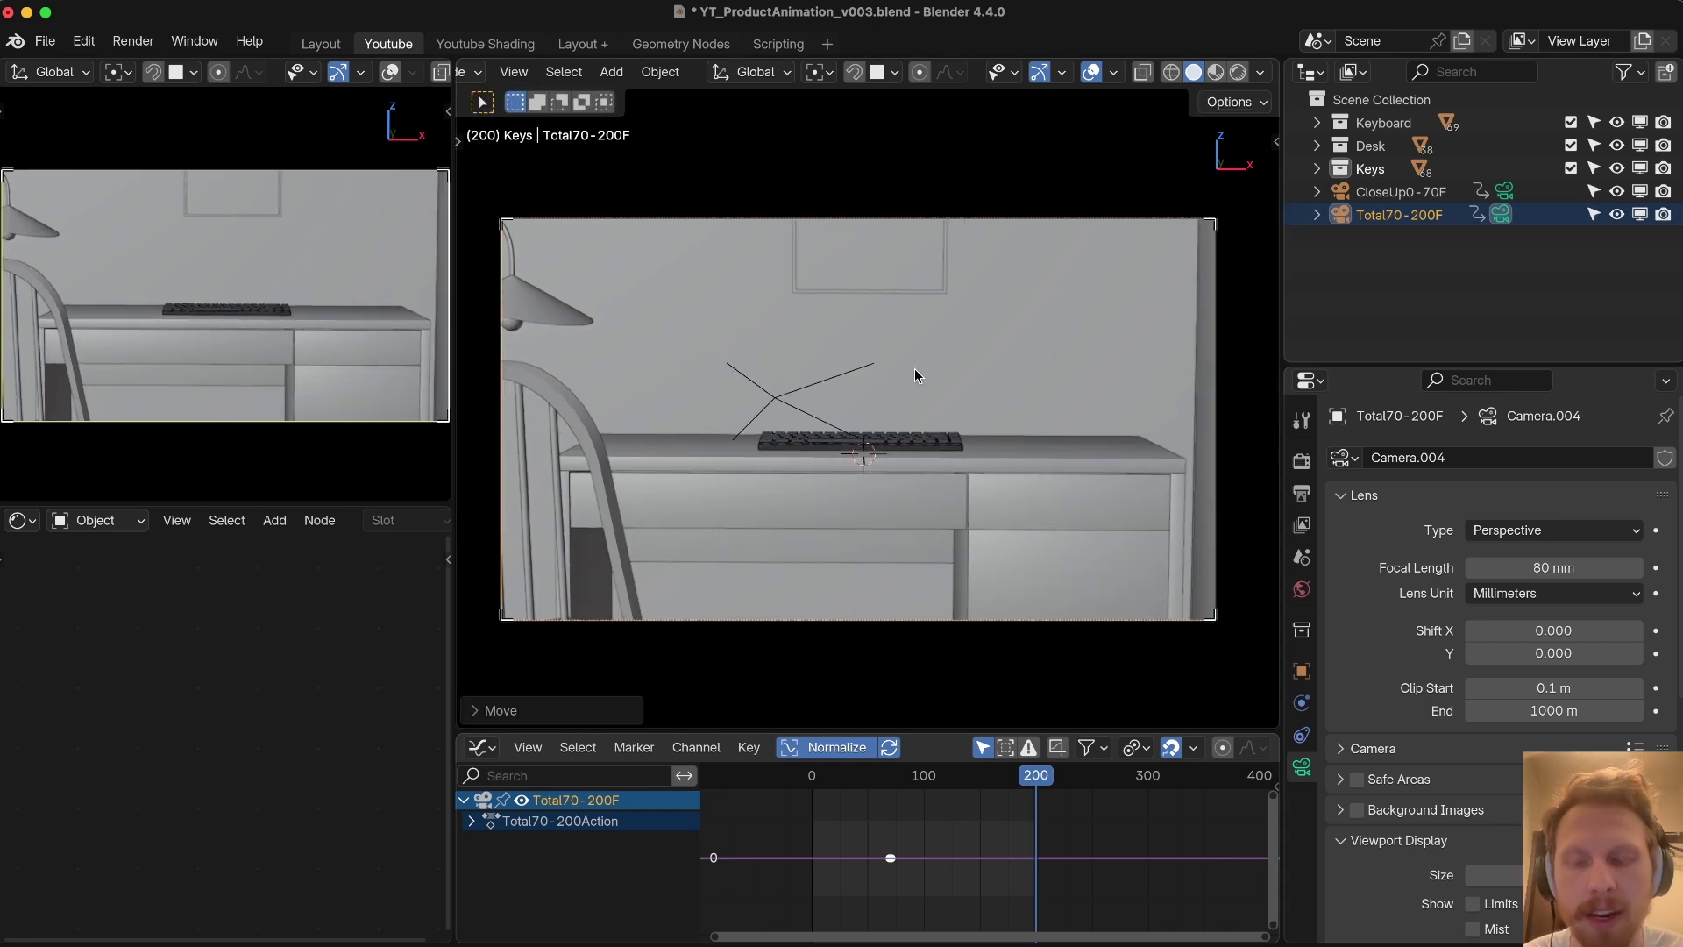
Step: Nudge the total camera slightly closer along its local Z and keyframe it at frame 200
{"action": "key", "text": "g"}
{"action": "key", "text": "z"}
{"action": "key", "text": "z"}
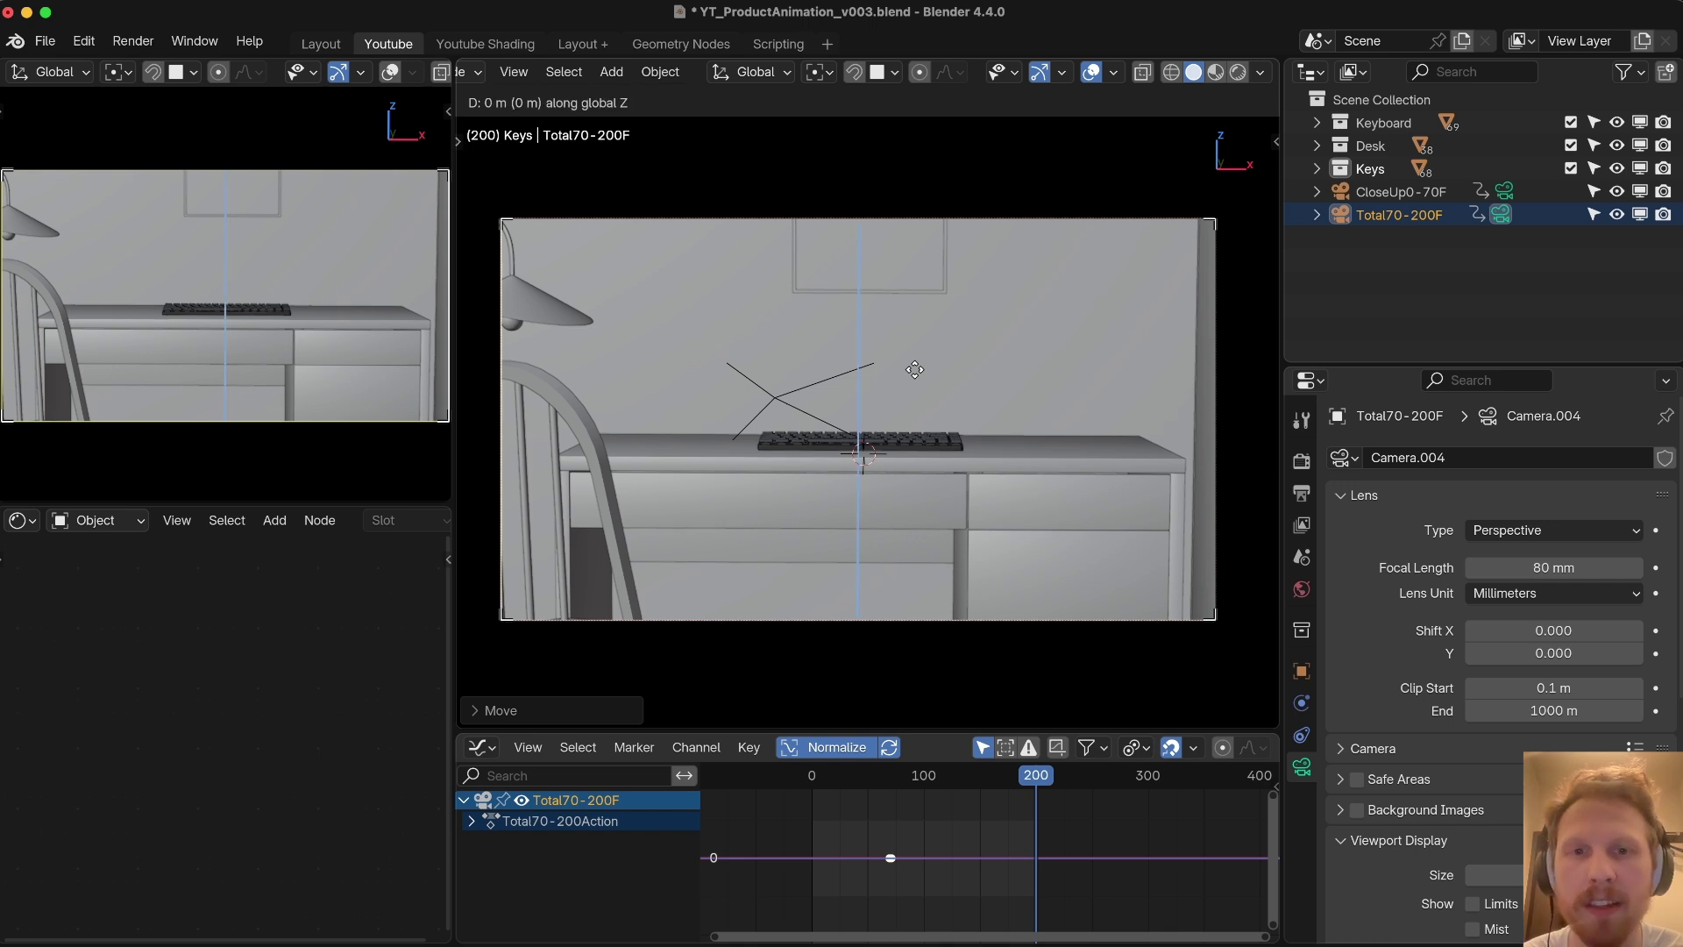
{"action": "left_click", "coordinate": [936, 444]}
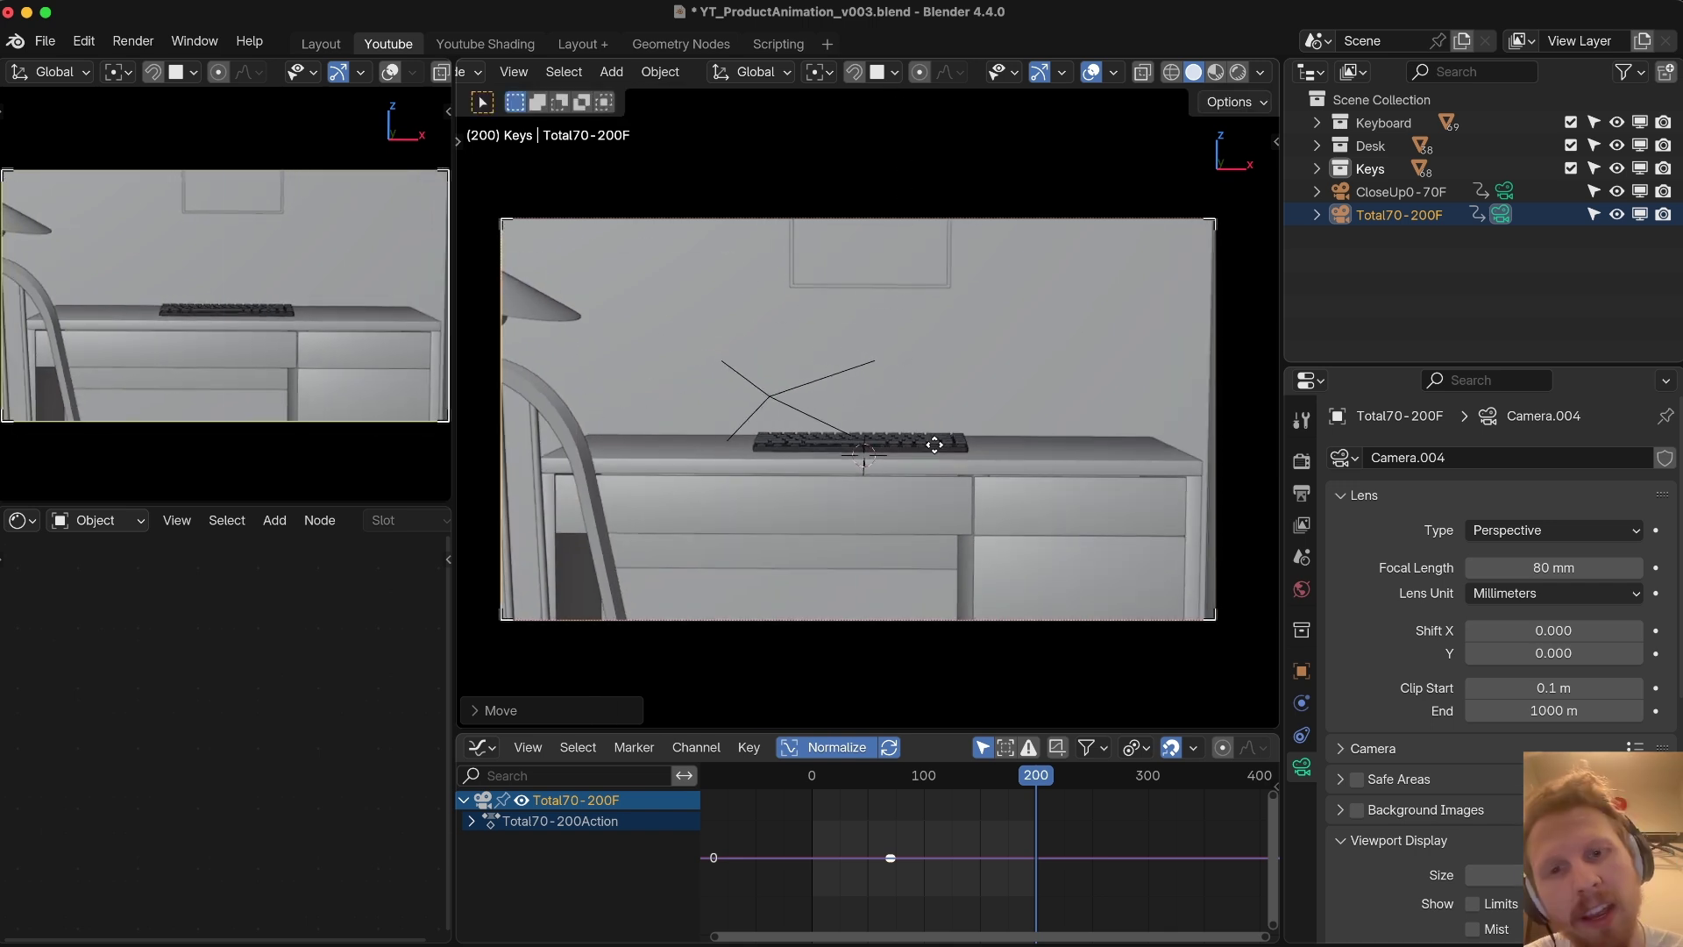
{"action": "key", "text": "g"}
{"action": "key", "text": "z"}
{"action": "key", "text": "z"}
{"action": "left_click", "coordinate": [930, 388]}
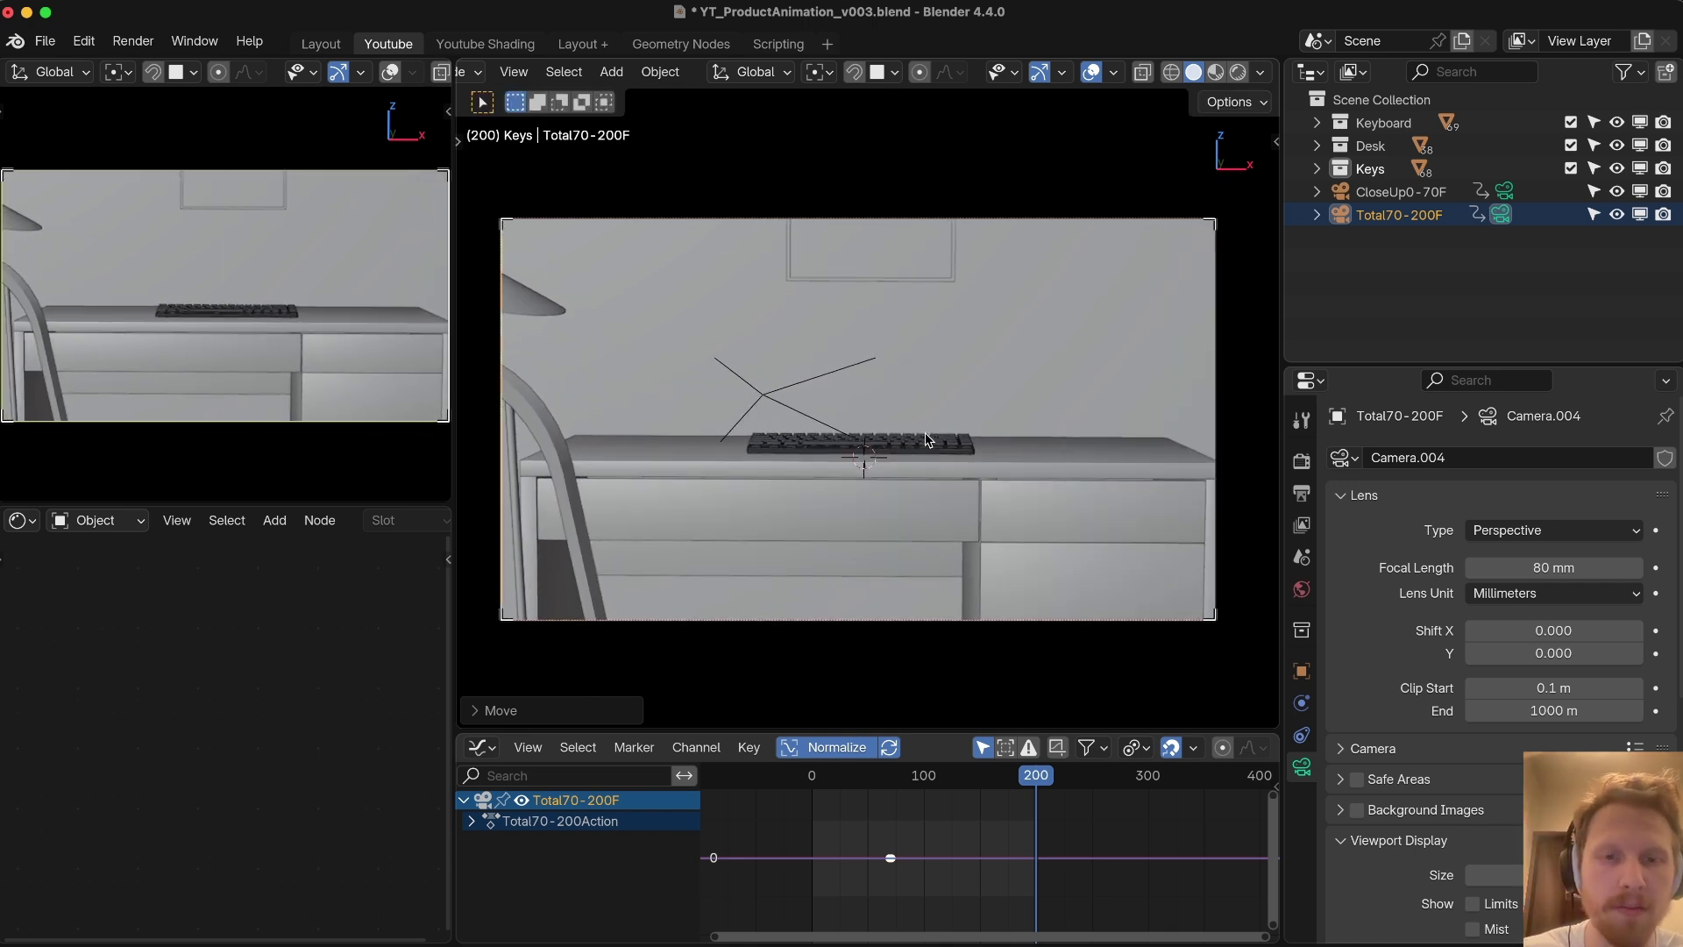
{"action": "key", "text": "i"}
Step: Collapse the handles of the total camera's frame 70 keyframes along X for an abrupt start, and play back the move
{"action": "left_click_drag", "start_coordinate": [882, 779], "coordinate": [1032, 816]}
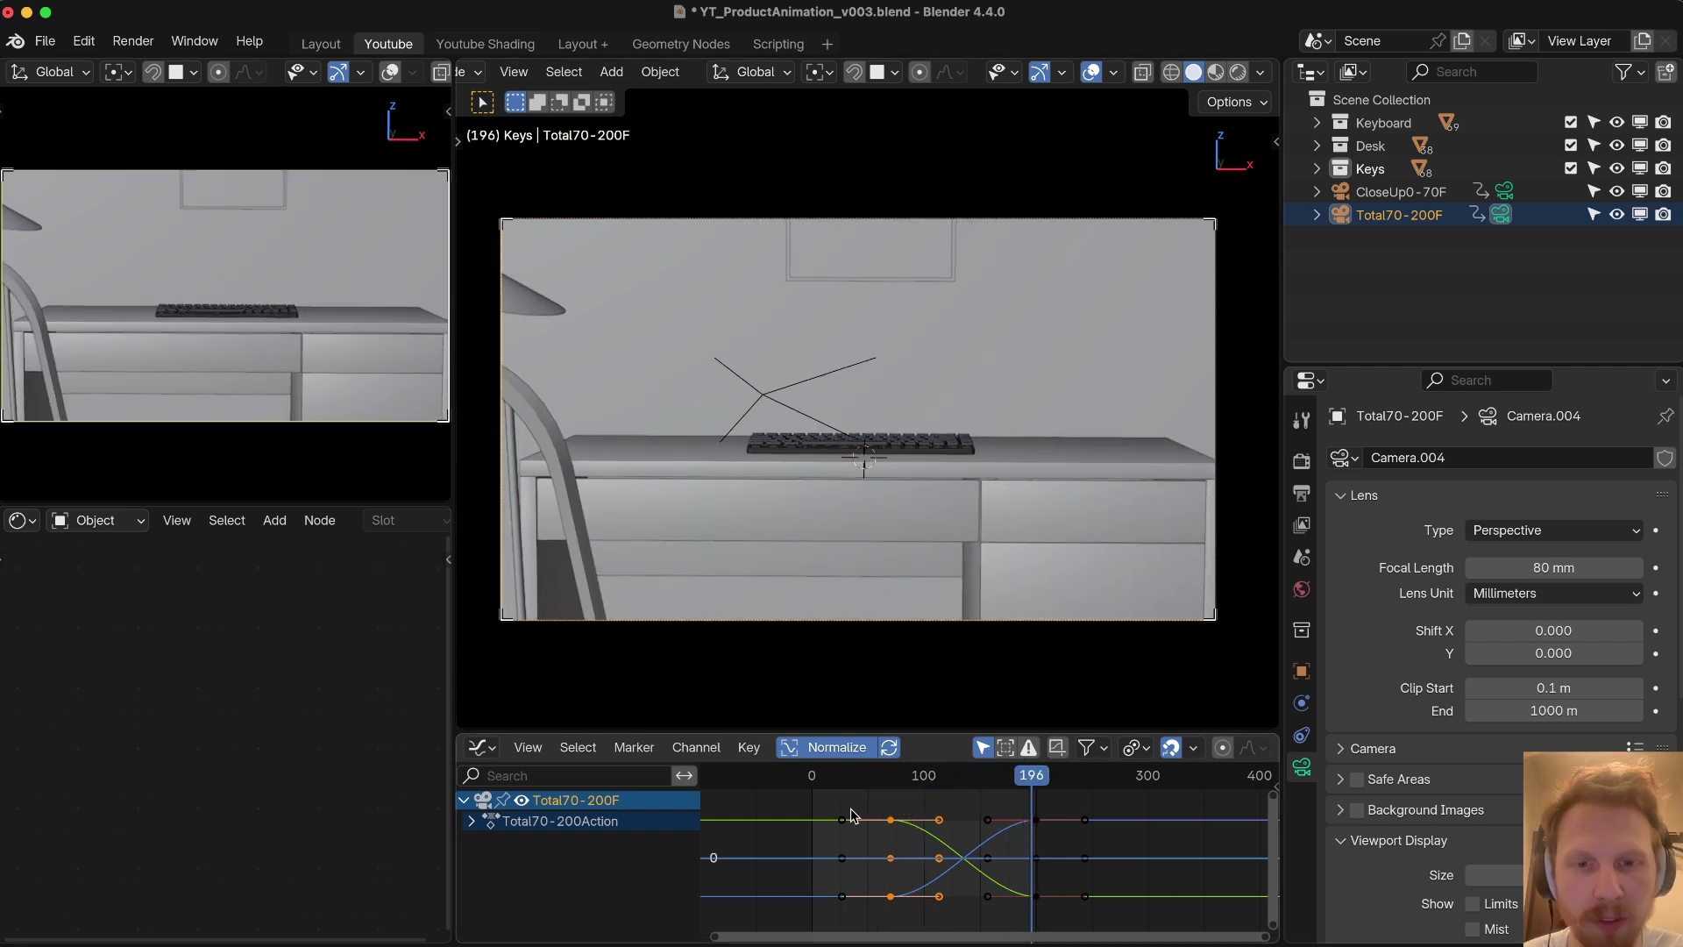
{"action": "left_click_drag", "start_coordinate": [851, 810], "coordinate": [962, 933]}
{"action": "left_click_drag", "start_coordinate": [812, 790], "coordinate": [971, 908]}
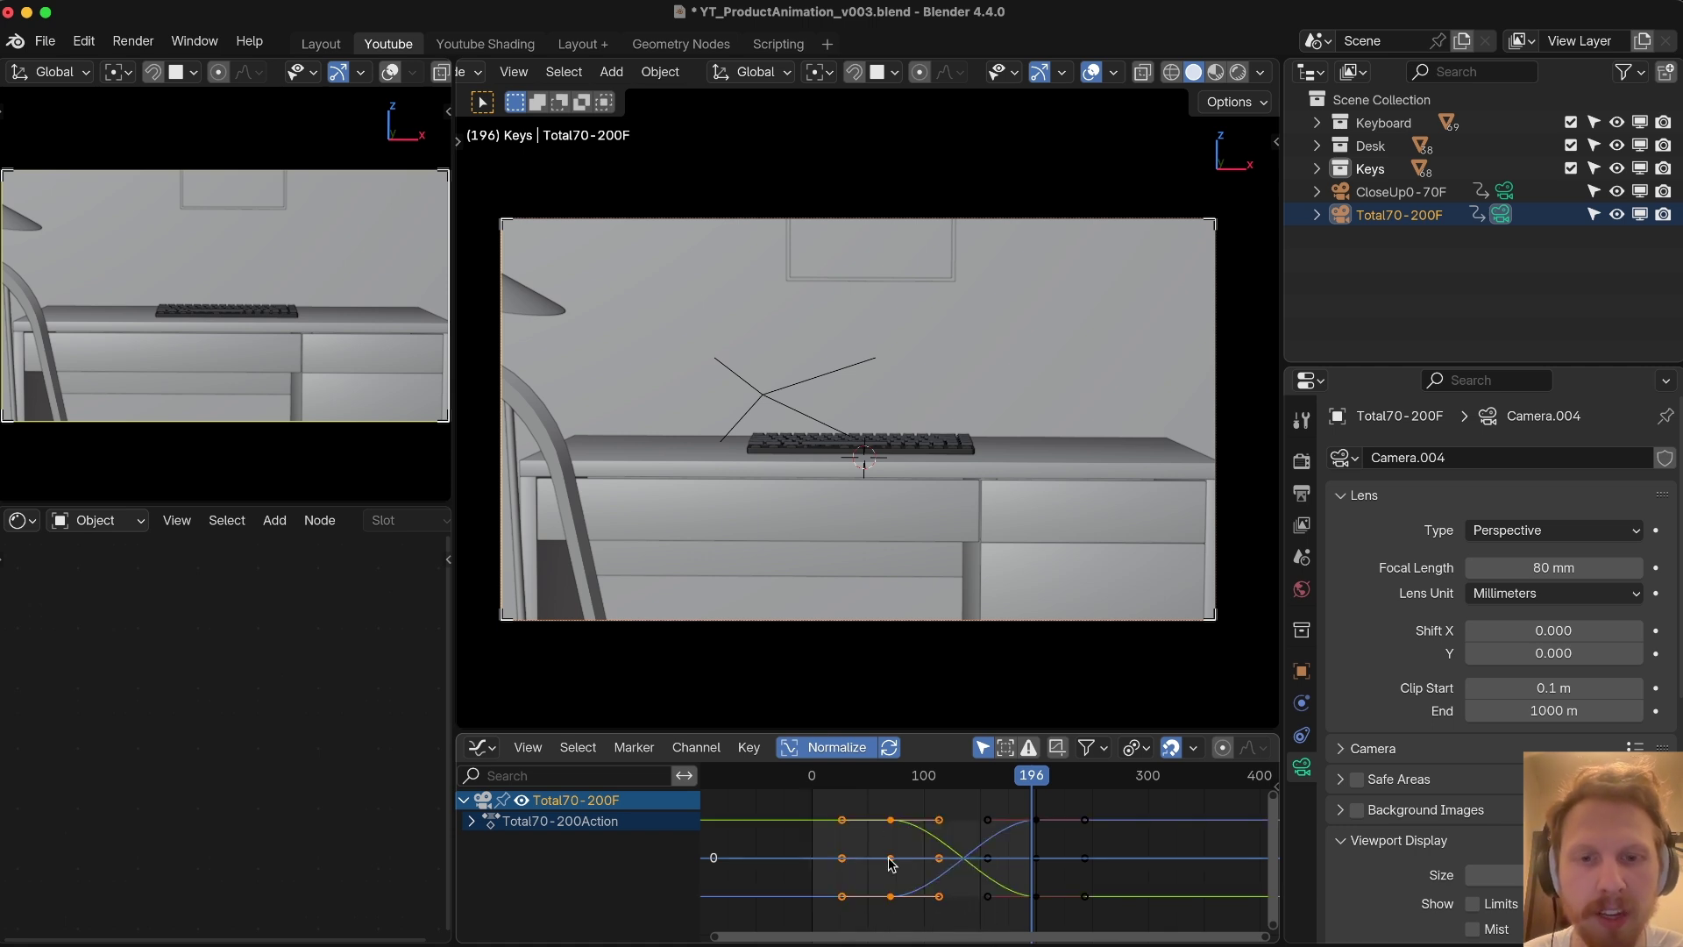
{"action": "key", "text": "s"}
{"action": "key", "text": "x"}
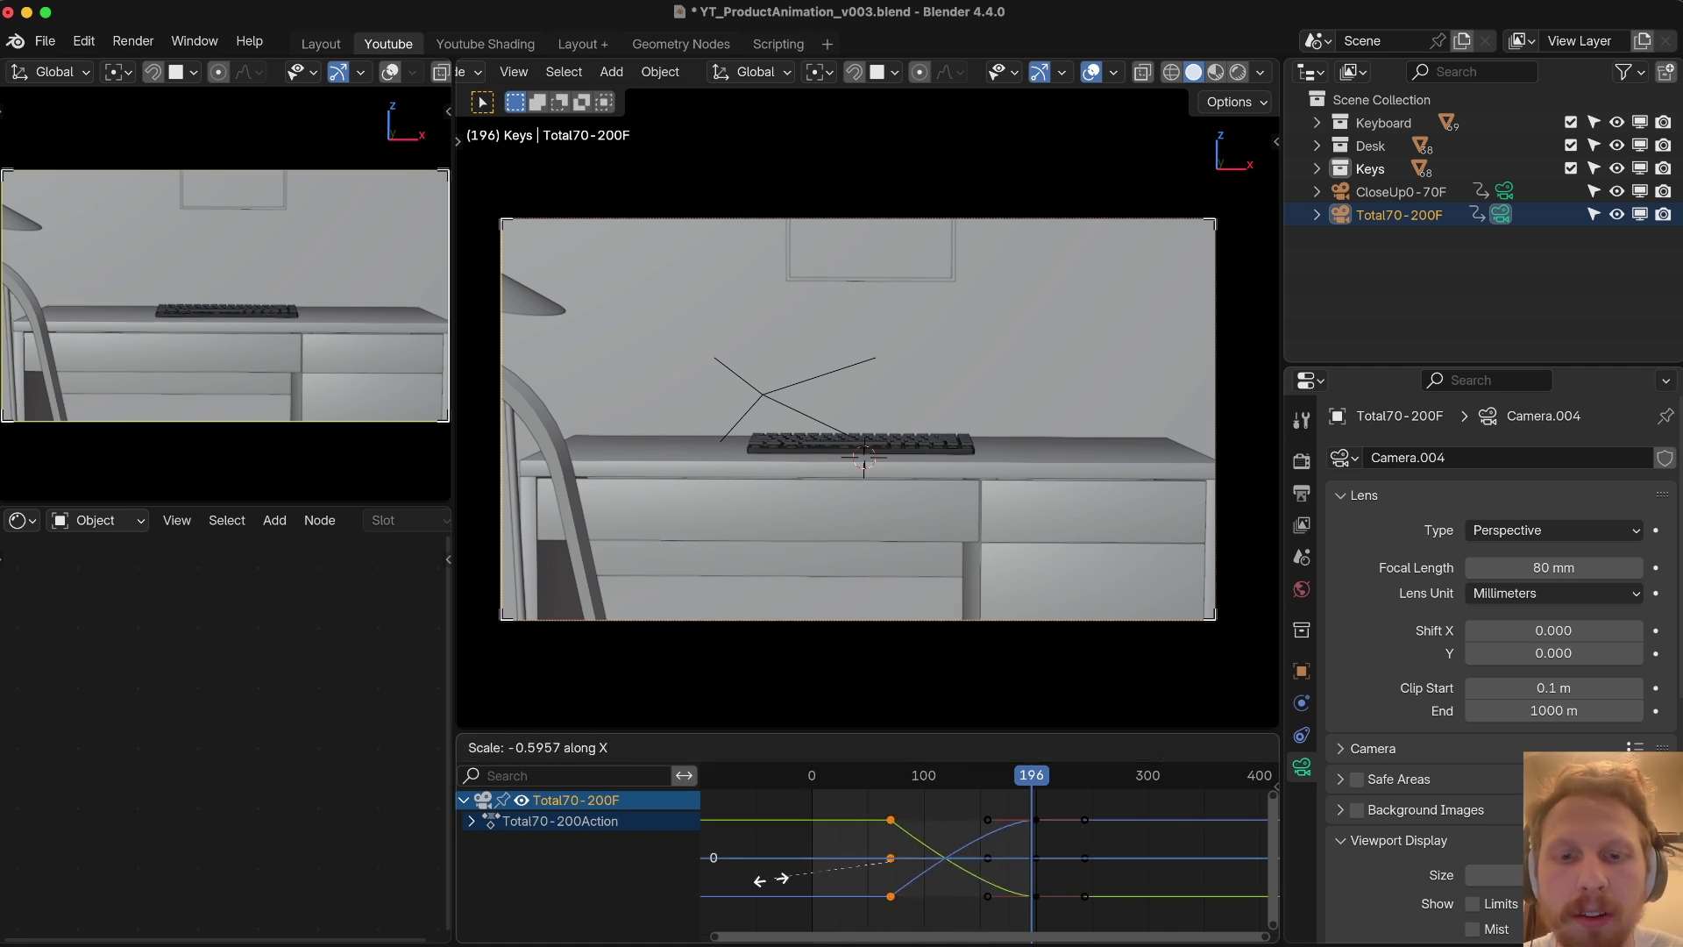
{"action": "left_click", "coordinate": [741, 881]}
{"action": "key", "text": "space"}
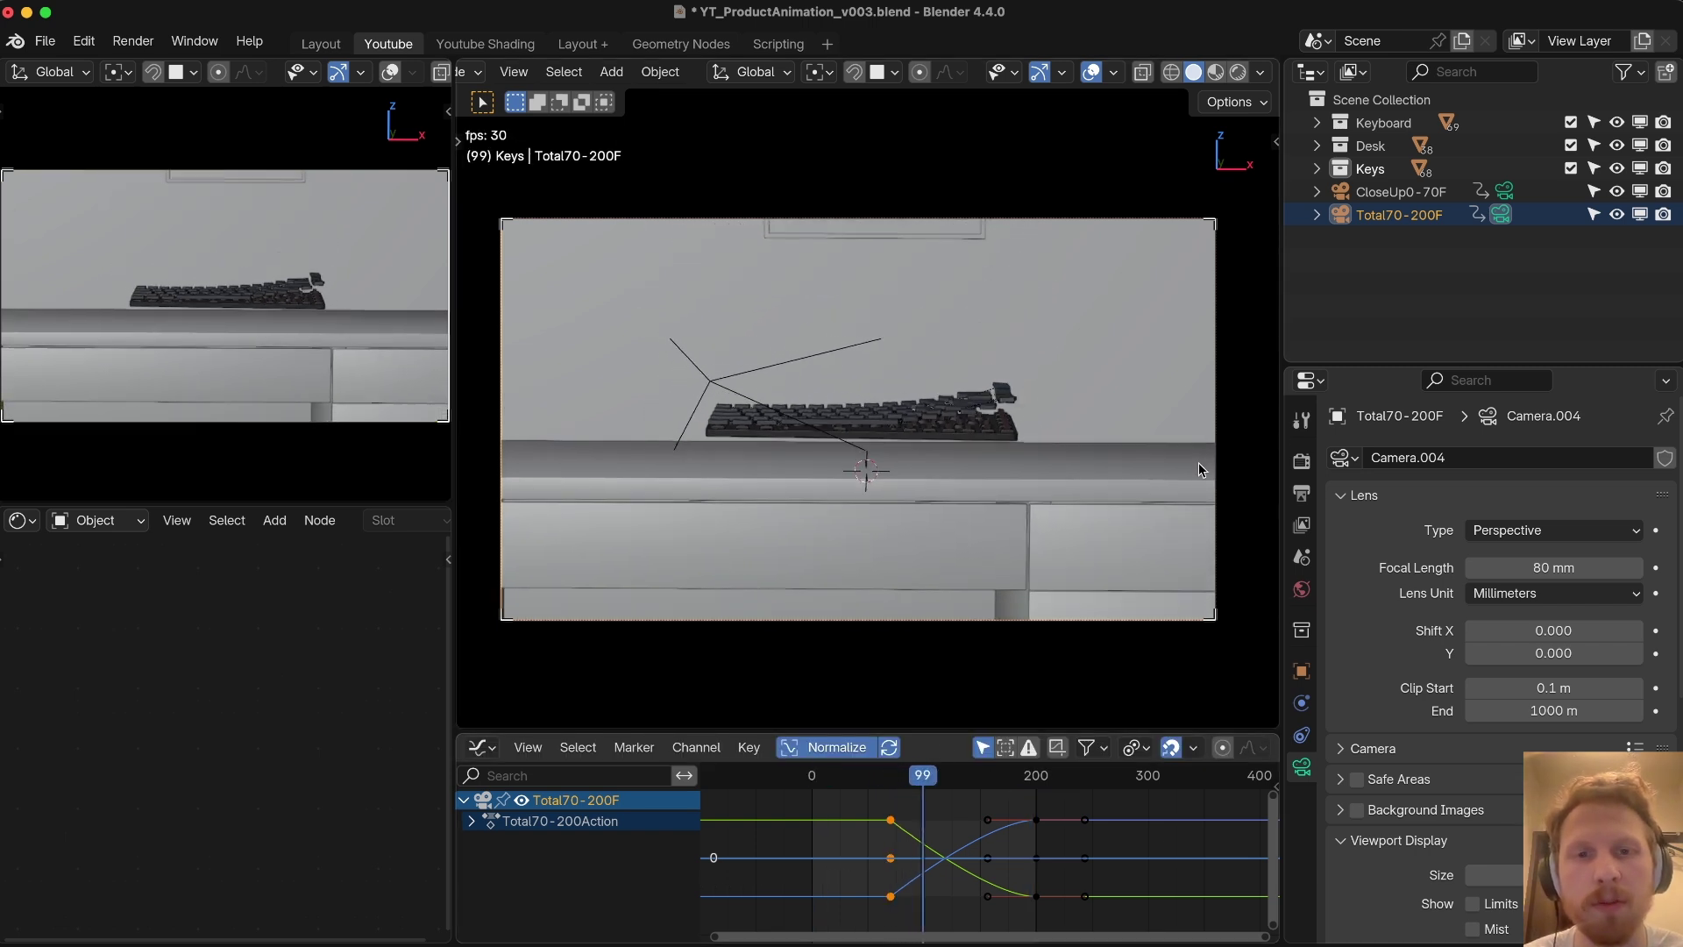
{"action": "key", "text": "Escape"}
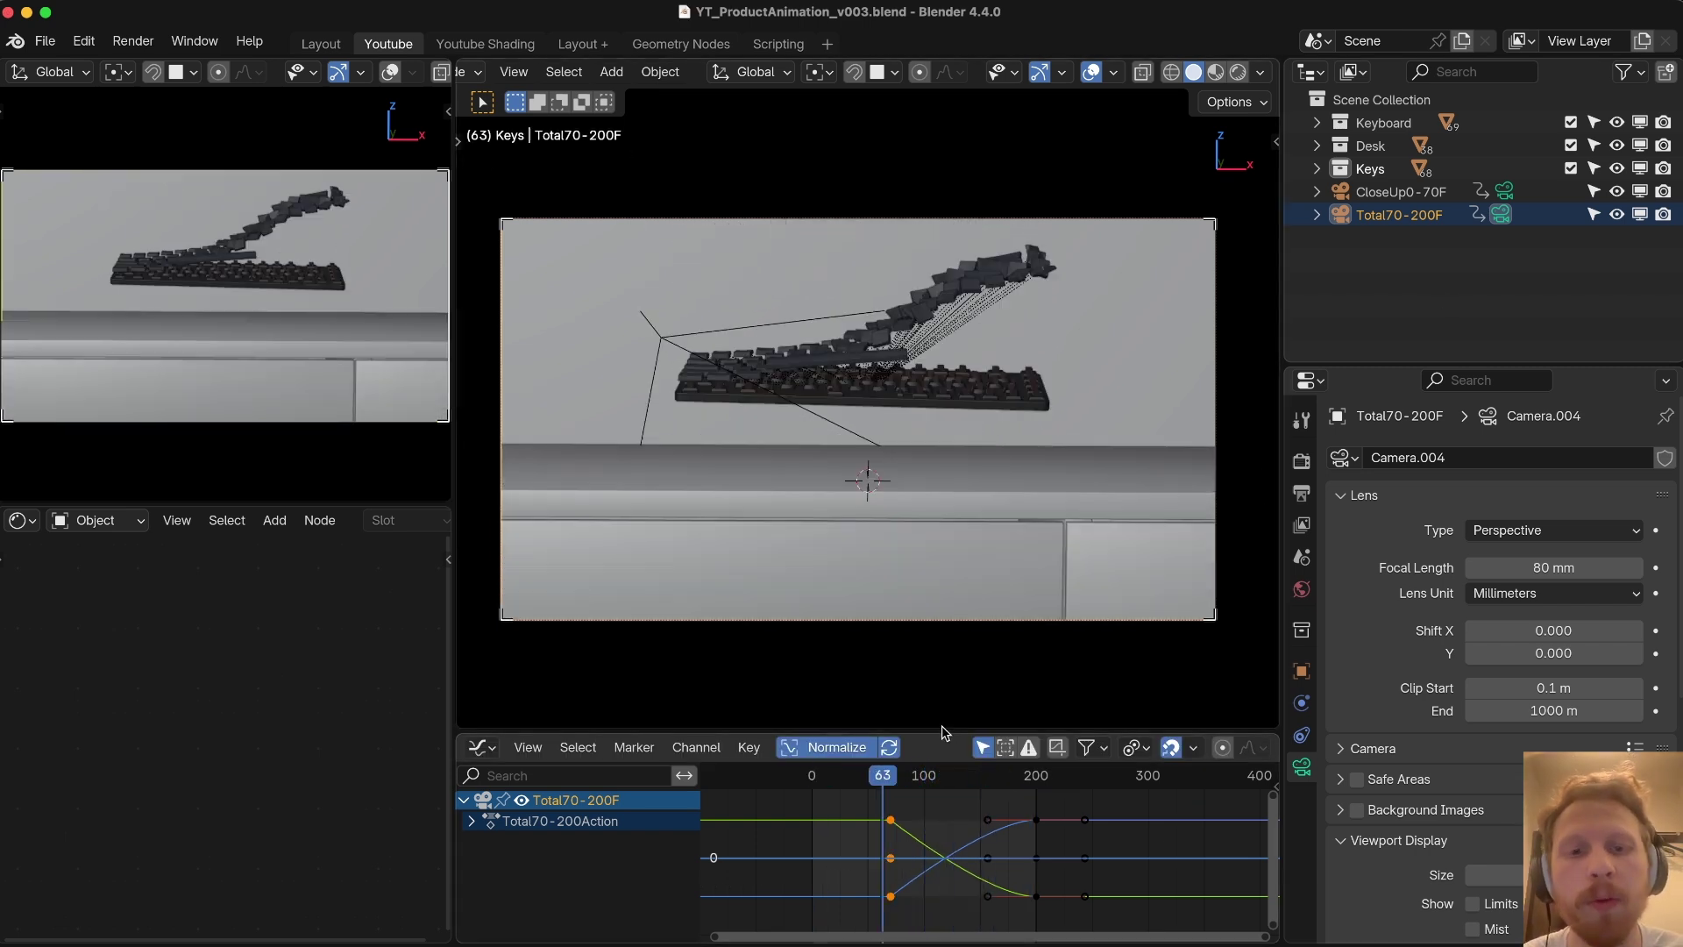
Step: Play the animation from frame 0 through CloseUp0-70F, switch to Total70-200F during playback, and return to the close-up camera
{"action": "left_click_drag", "start_coordinate": [842, 779], "coordinate": [809, 784]}
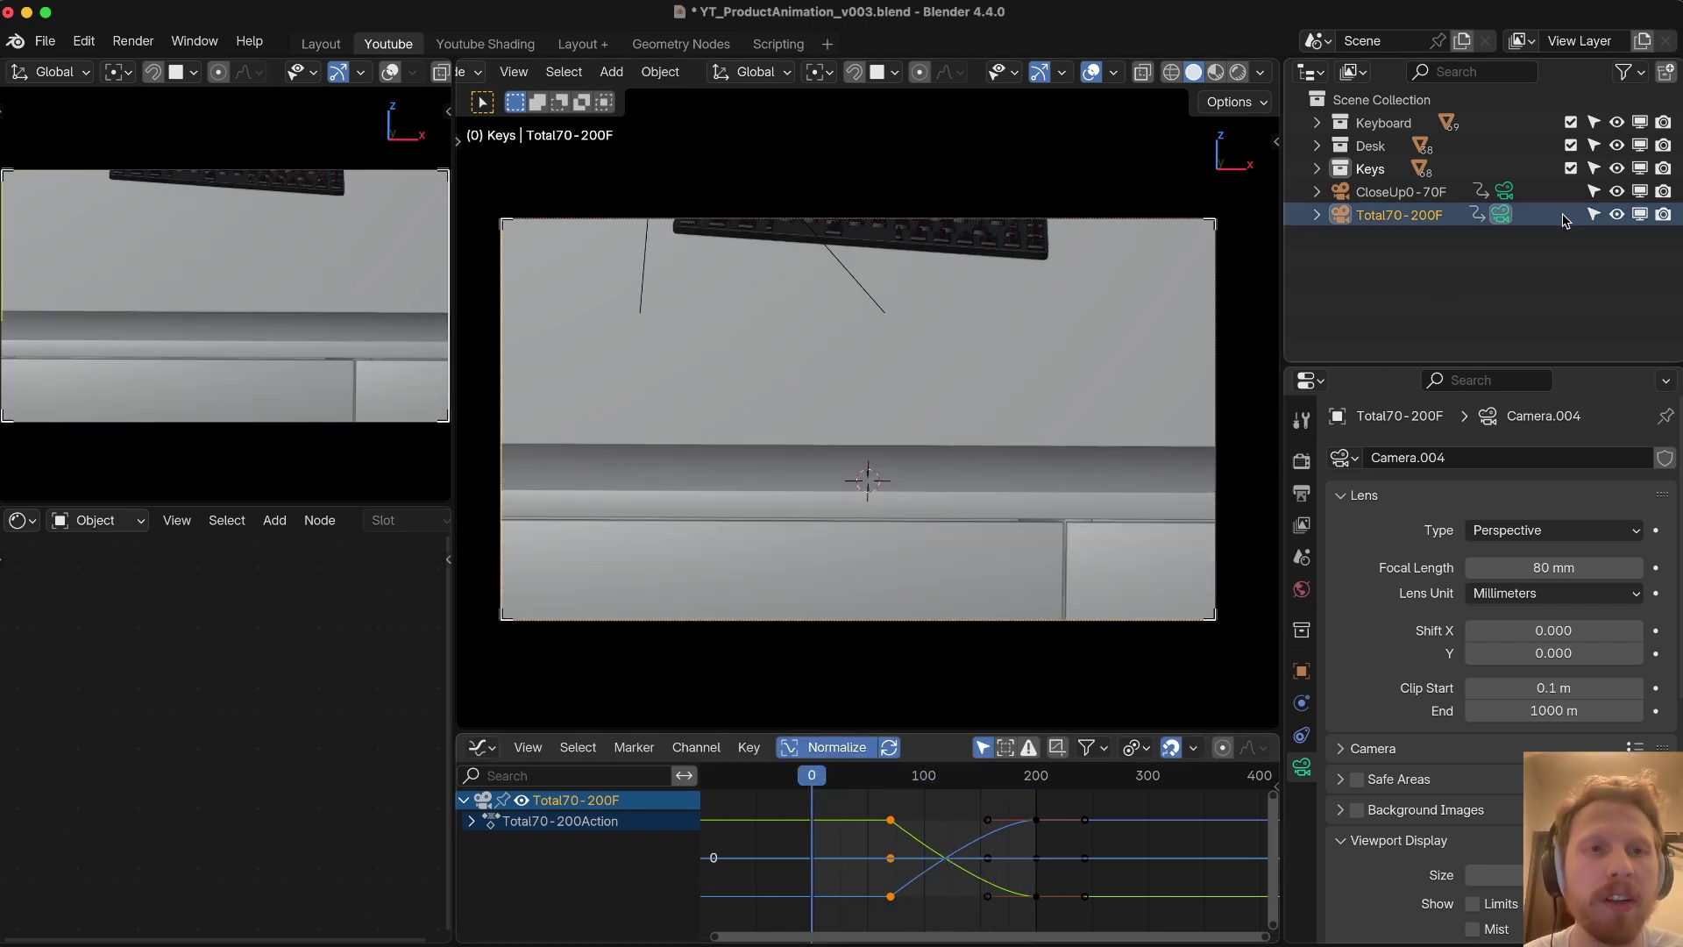
{"action": "left_click", "coordinate": [1504, 192]}
{"action": "key", "text": "space"}
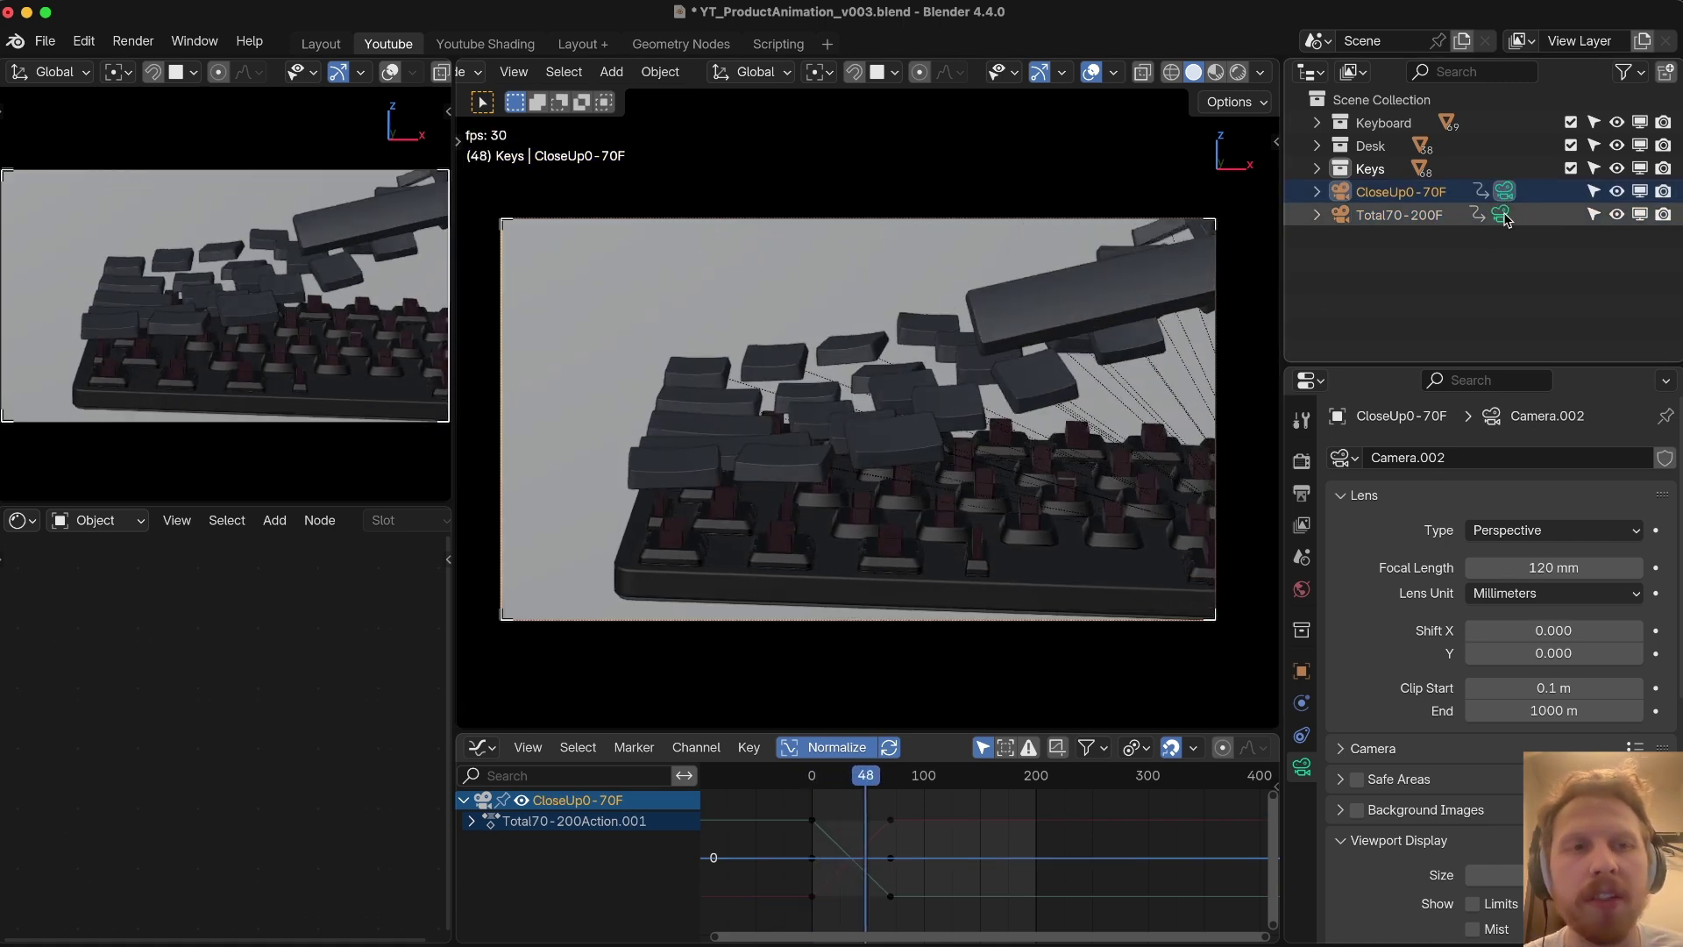
{"action": "left_click", "coordinate": [1502, 215]}
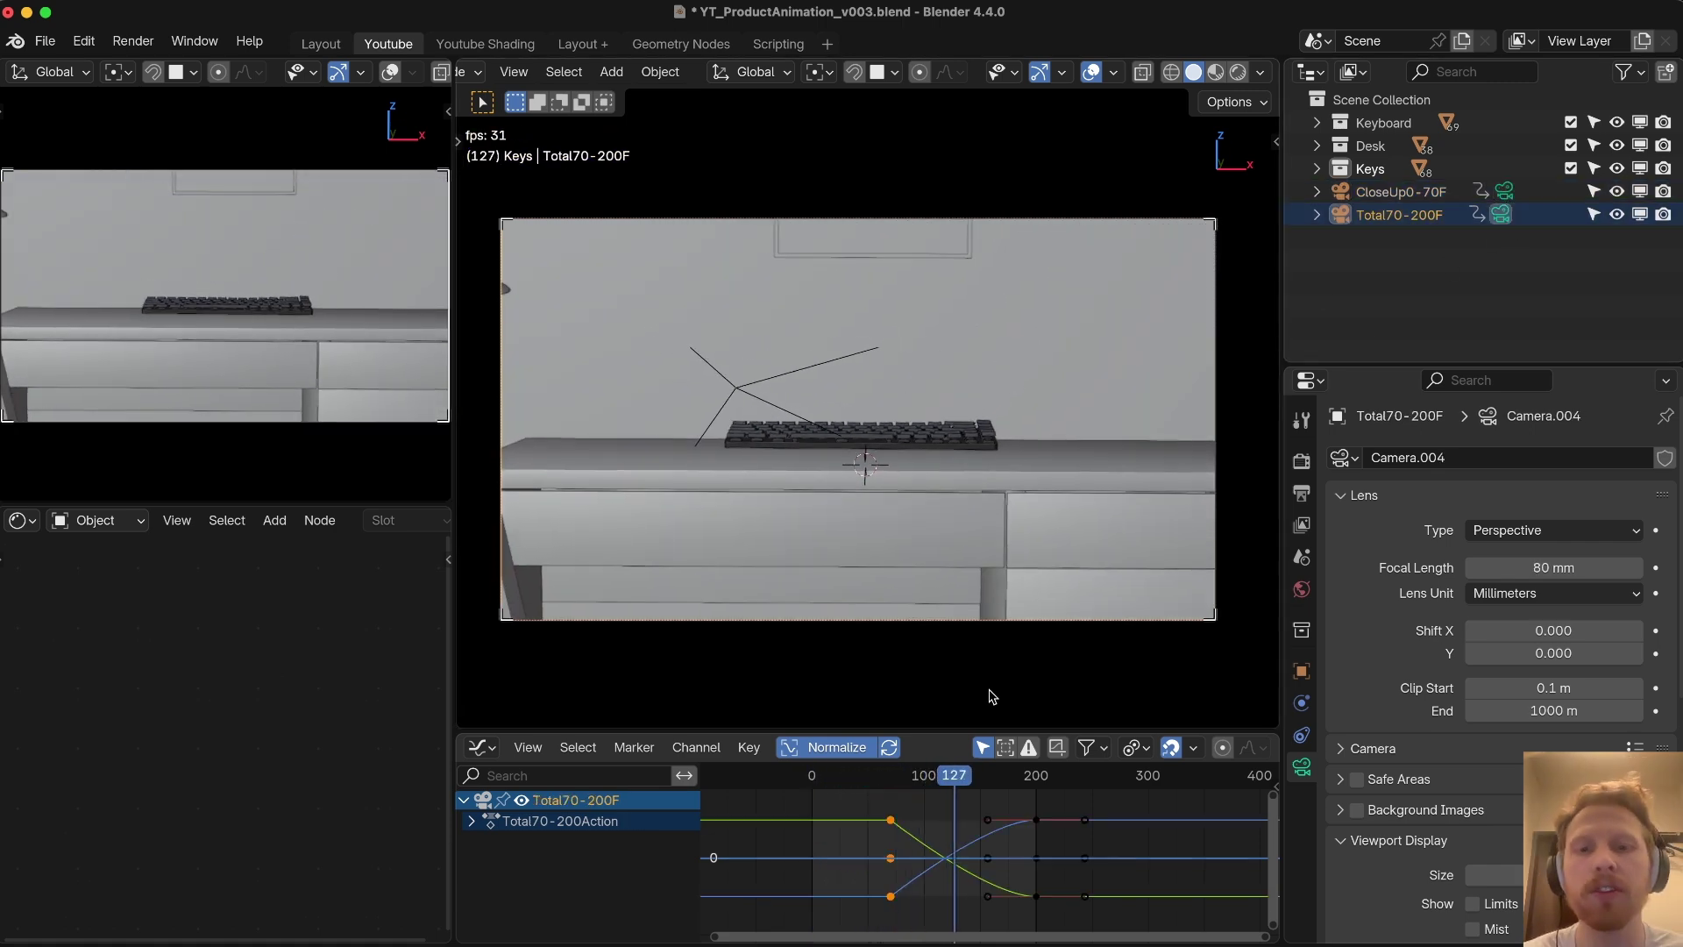
{"action": "left_click", "coordinate": [1505, 191]}
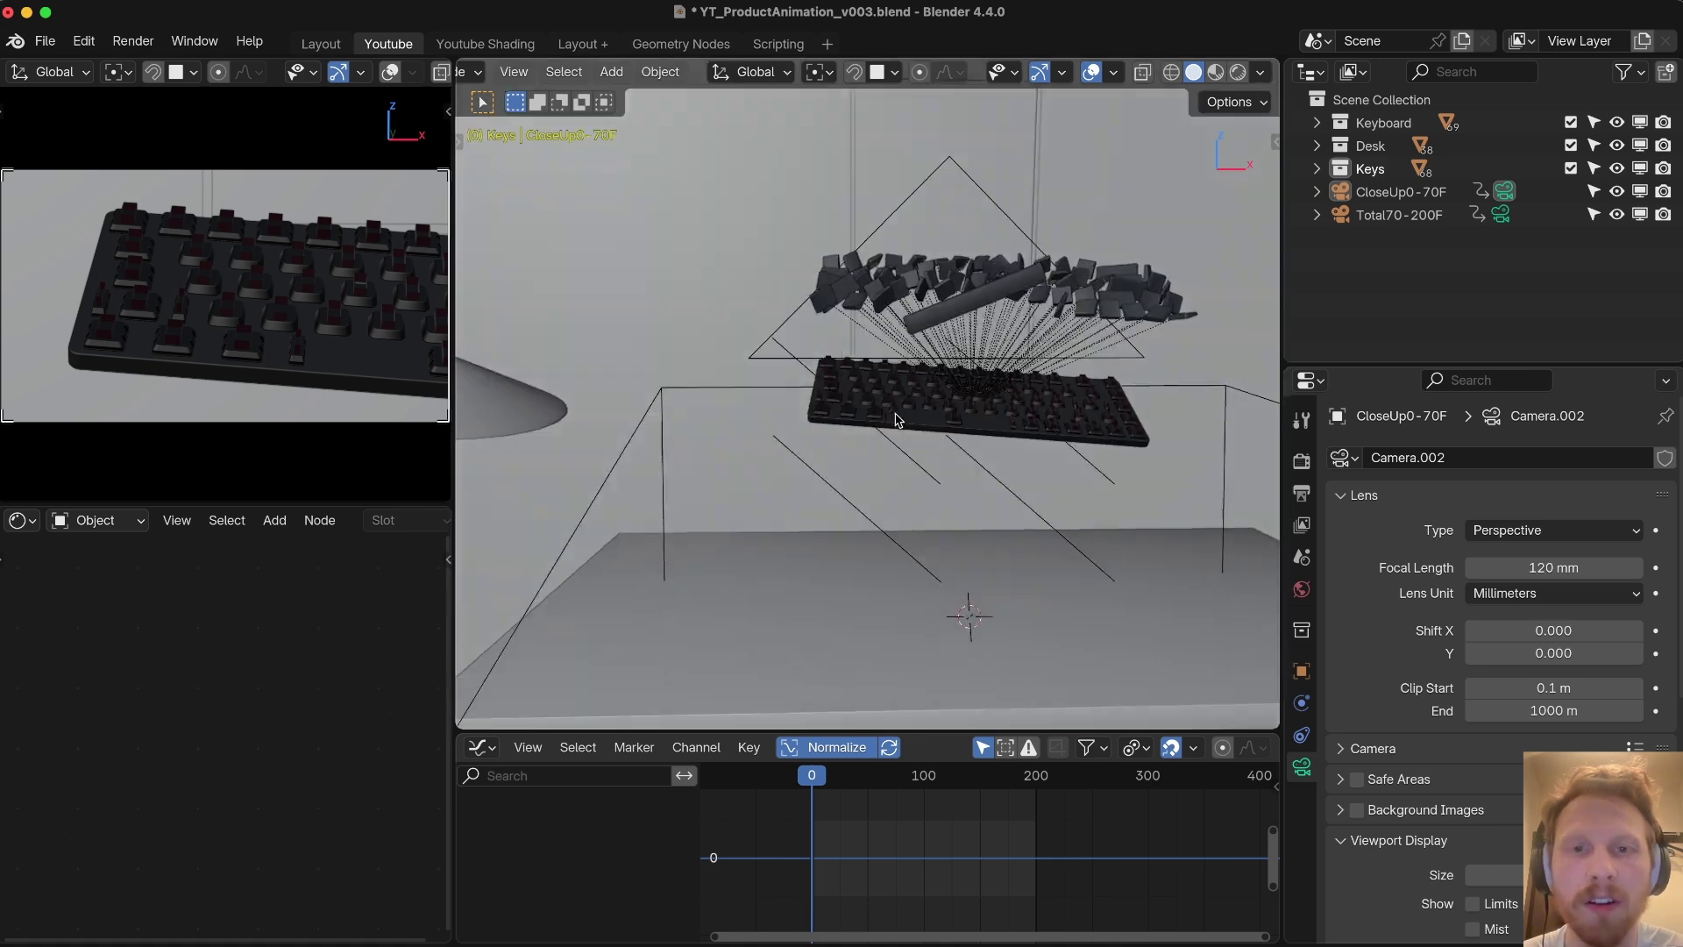
Step: Place the 3D cursor on the desktop beneath the keyboard and add a Plain Axes empty there
{"action": "middle_click_drag", "start_coordinate": [890, 426], "coordinate": [811, 426]}
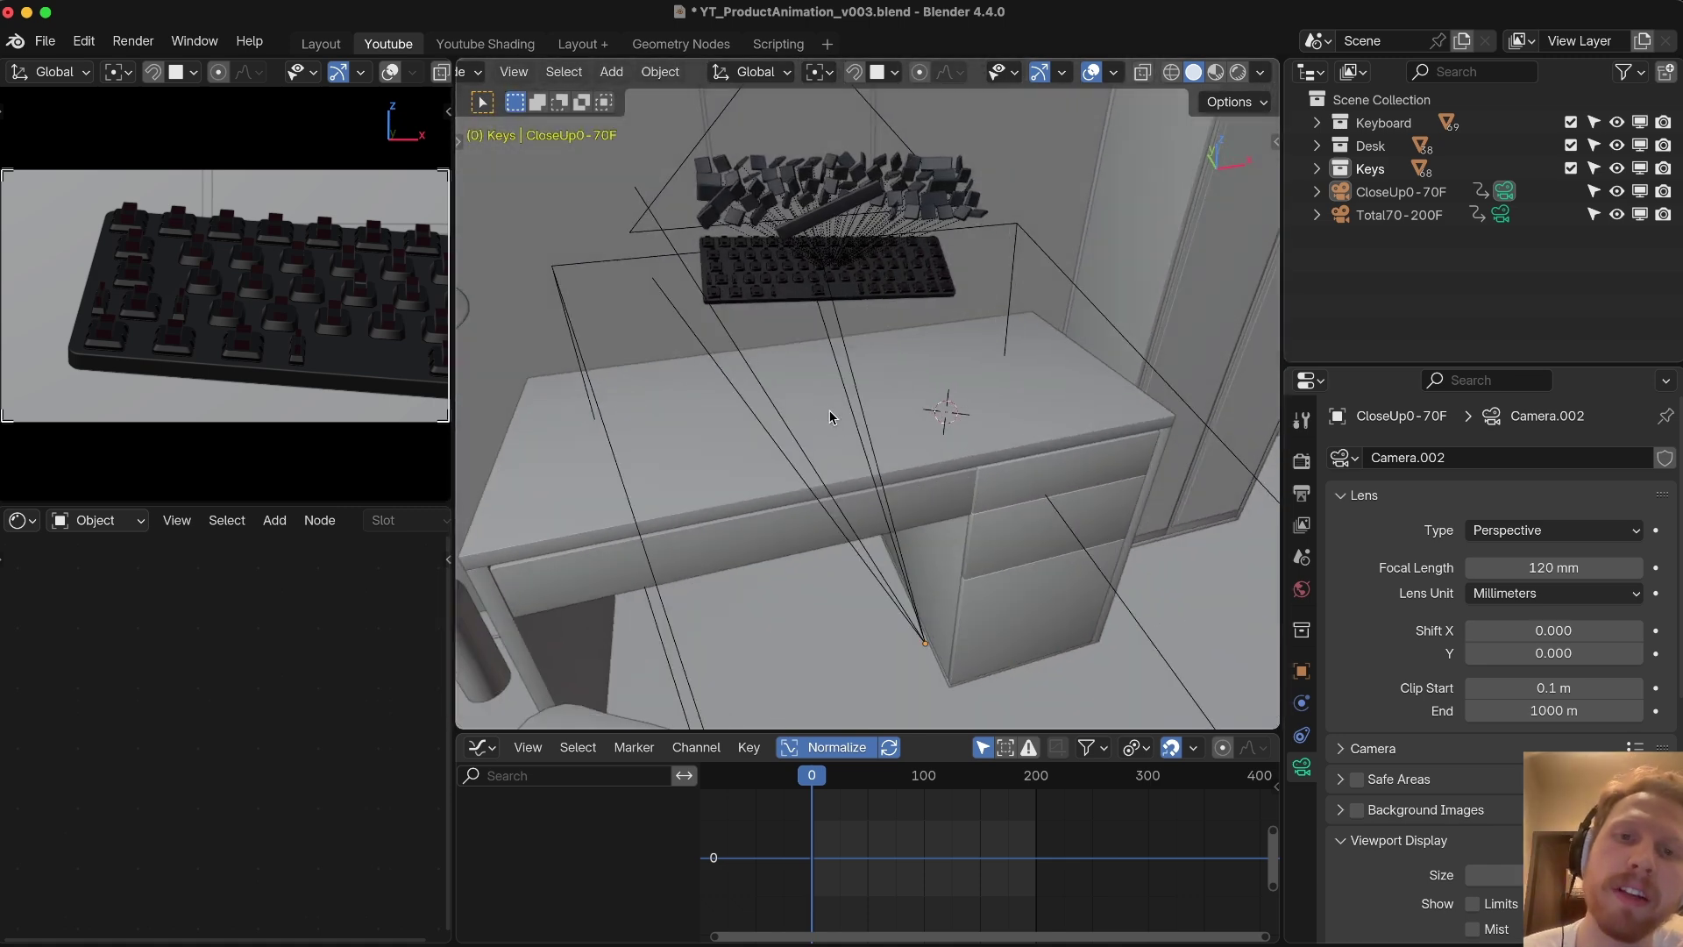
{"action": "middle_click_drag", "start_coordinate": [840, 231], "coordinate": [847, 396]}
{"action": "right_click", "coordinate": [841, 400], "text": "shift"}
{"action": "scroll", "coordinate": [944, 365], "scroll_direction": "up", "scroll_amount": 1}
{"action": "key", "text": "shift+a"}
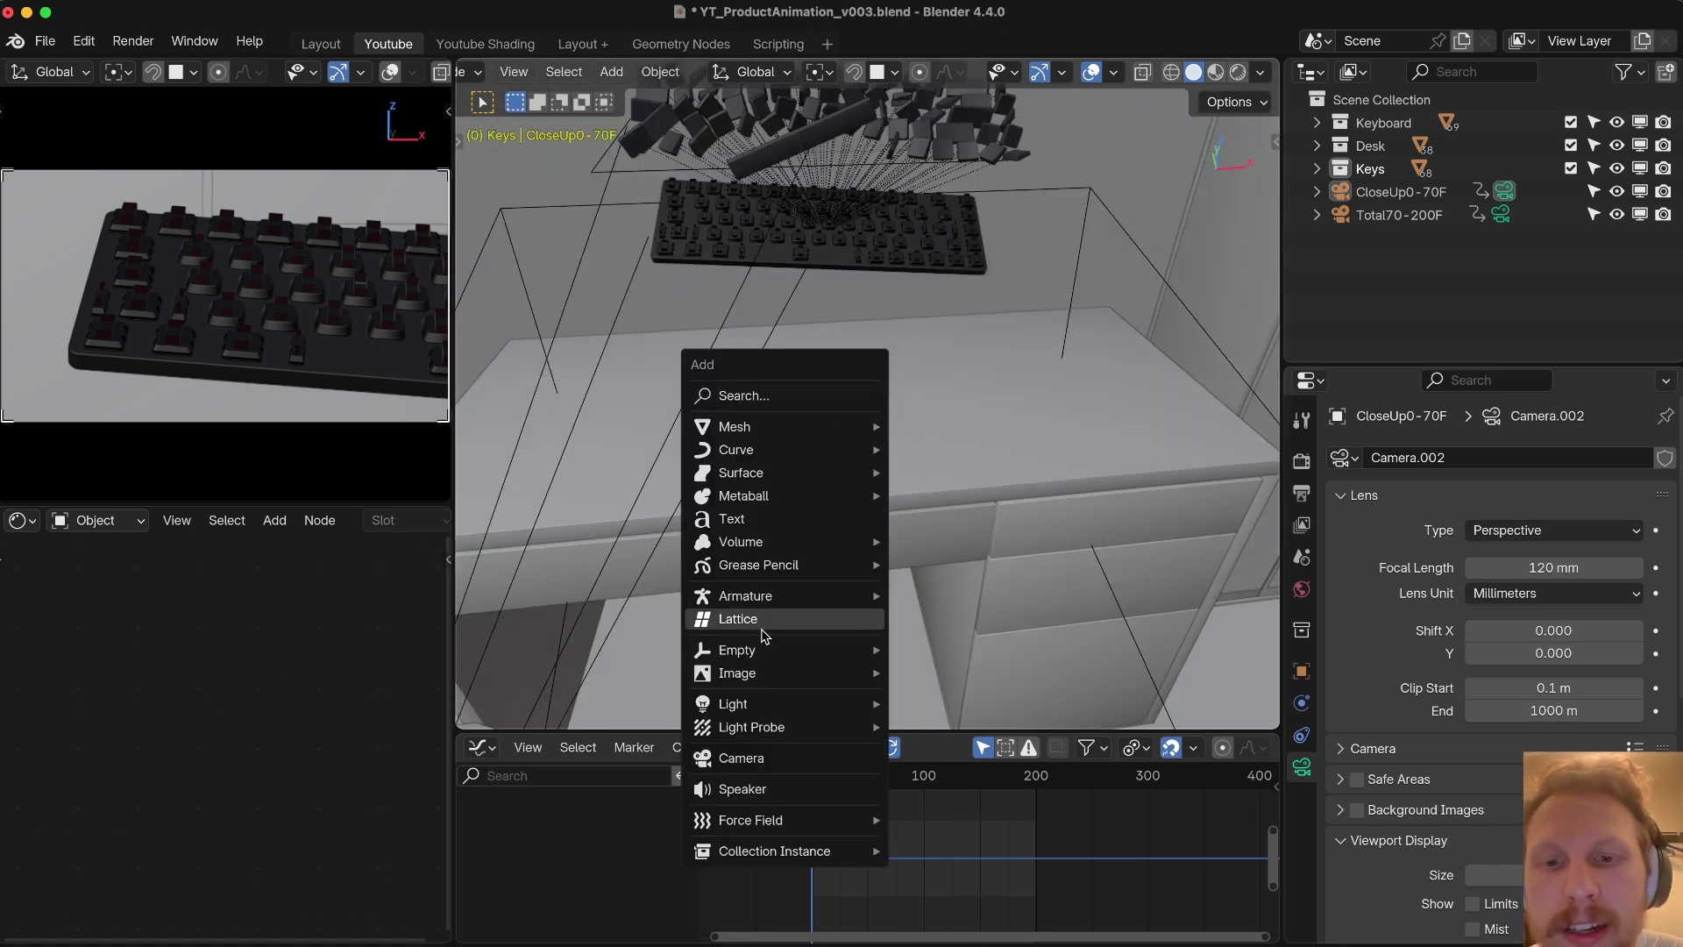
{"action": "mouse_move", "coordinate": [771, 650]}
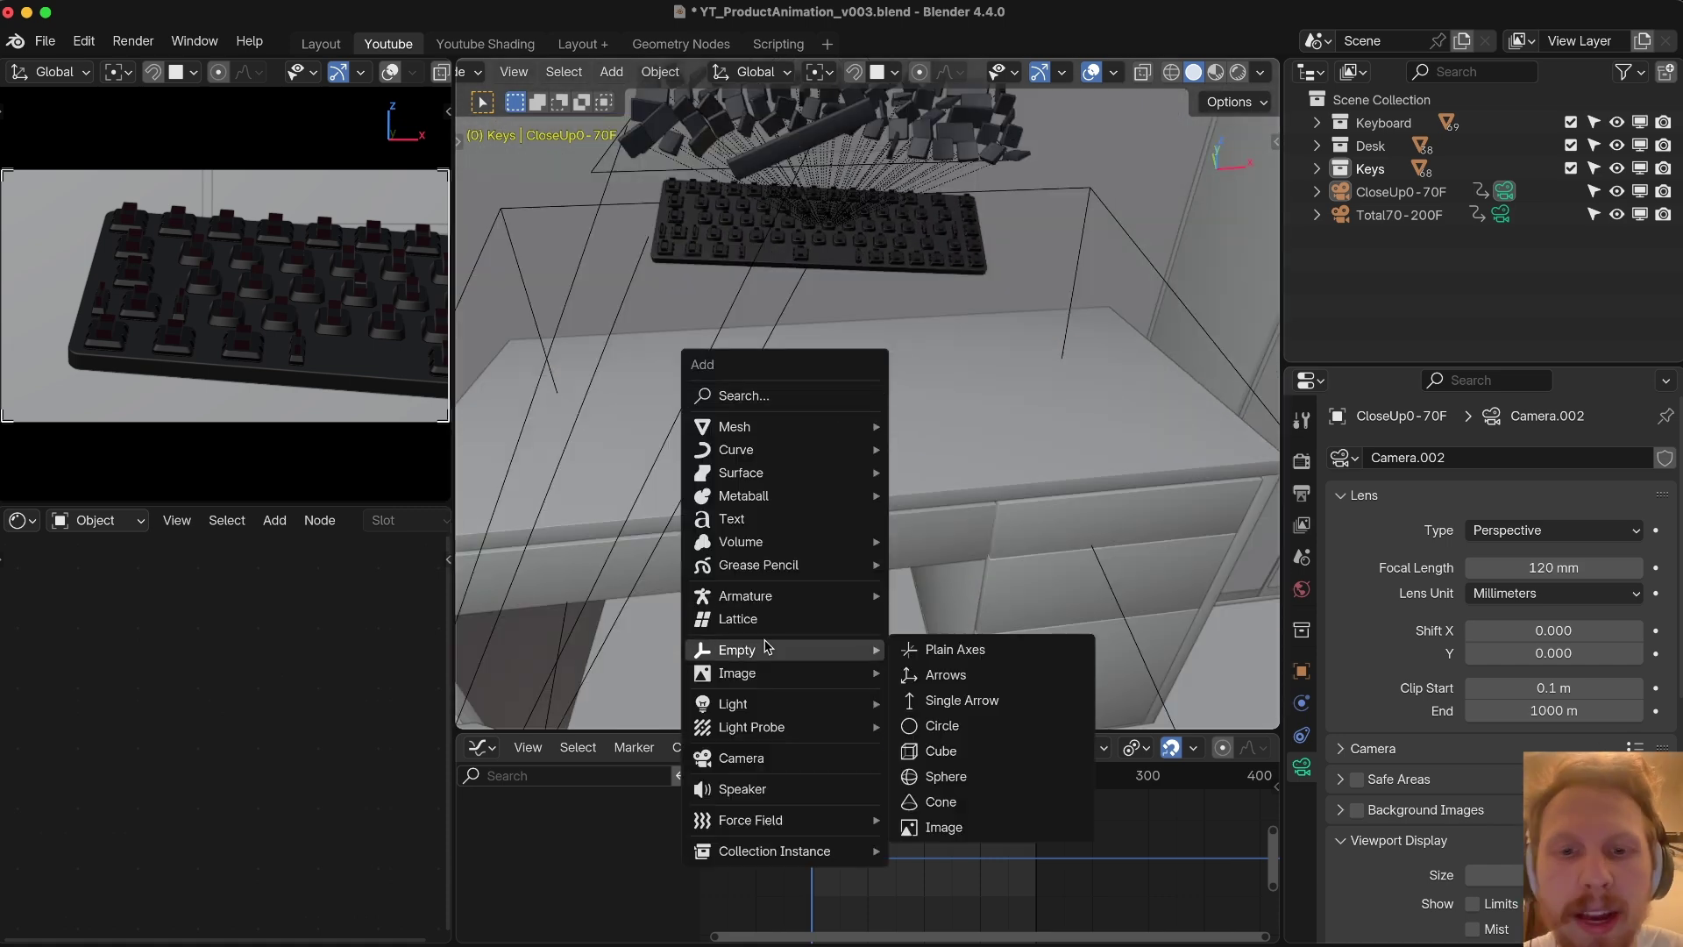
{"action": "left_click", "coordinate": [954, 658]}
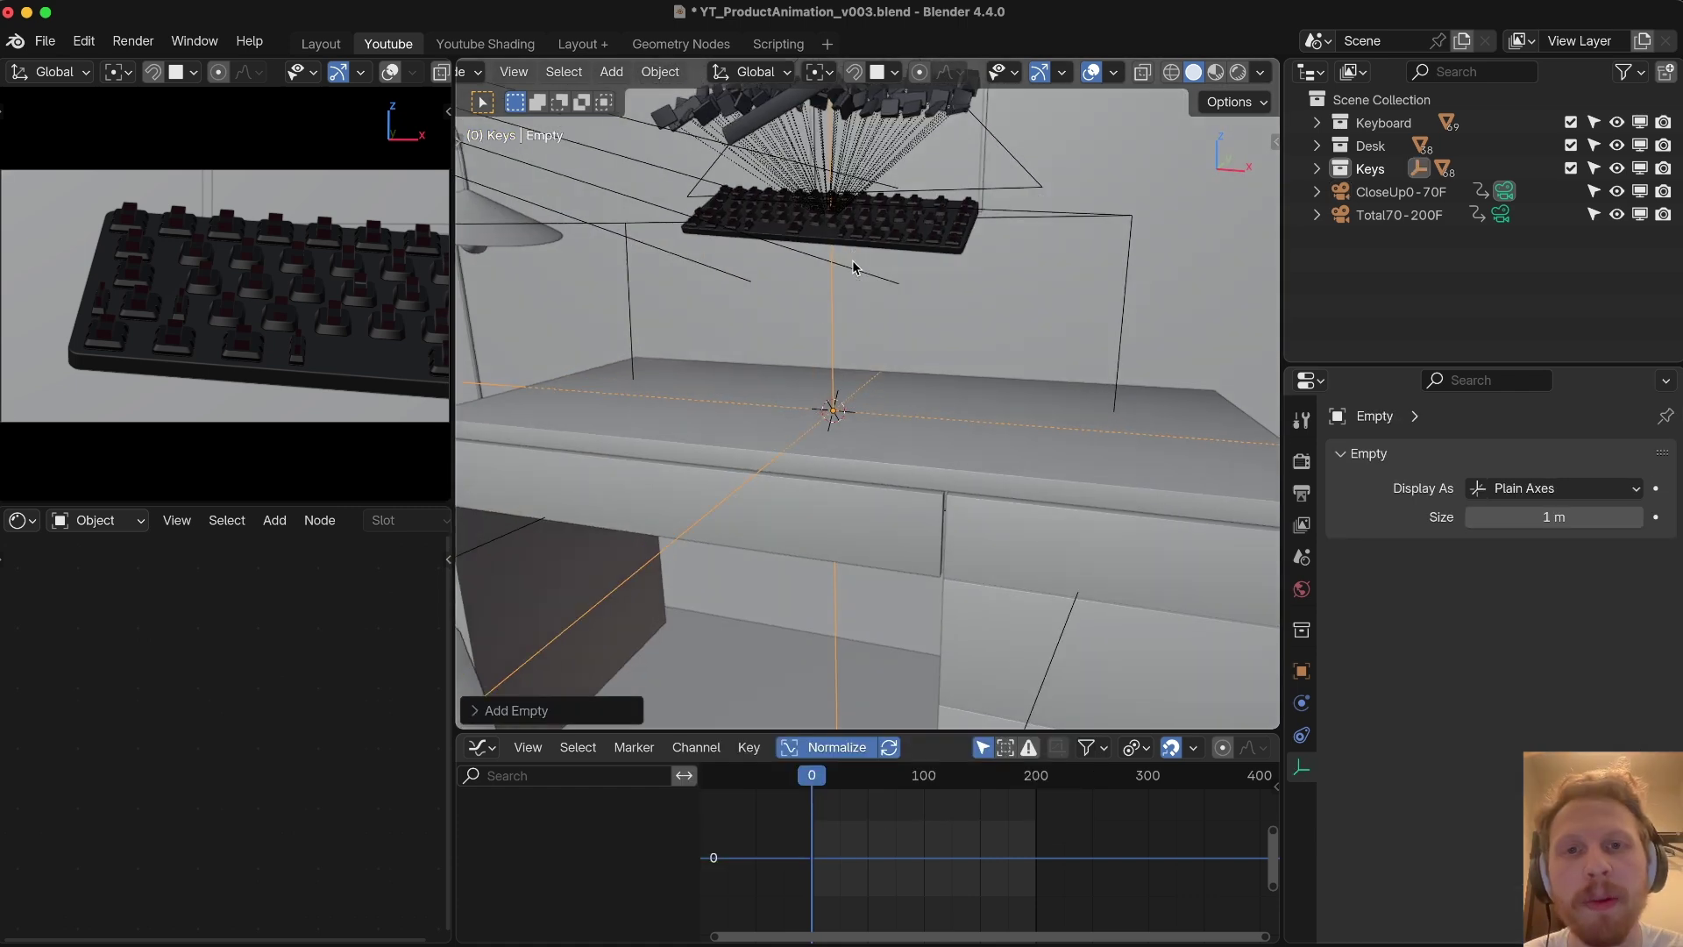
Step: Move the empty out of the Keys collection into the Scene Collection
{"action": "middle_click_drag", "start_coordinate": [853, 267], "coordinate": [1143, 330]}
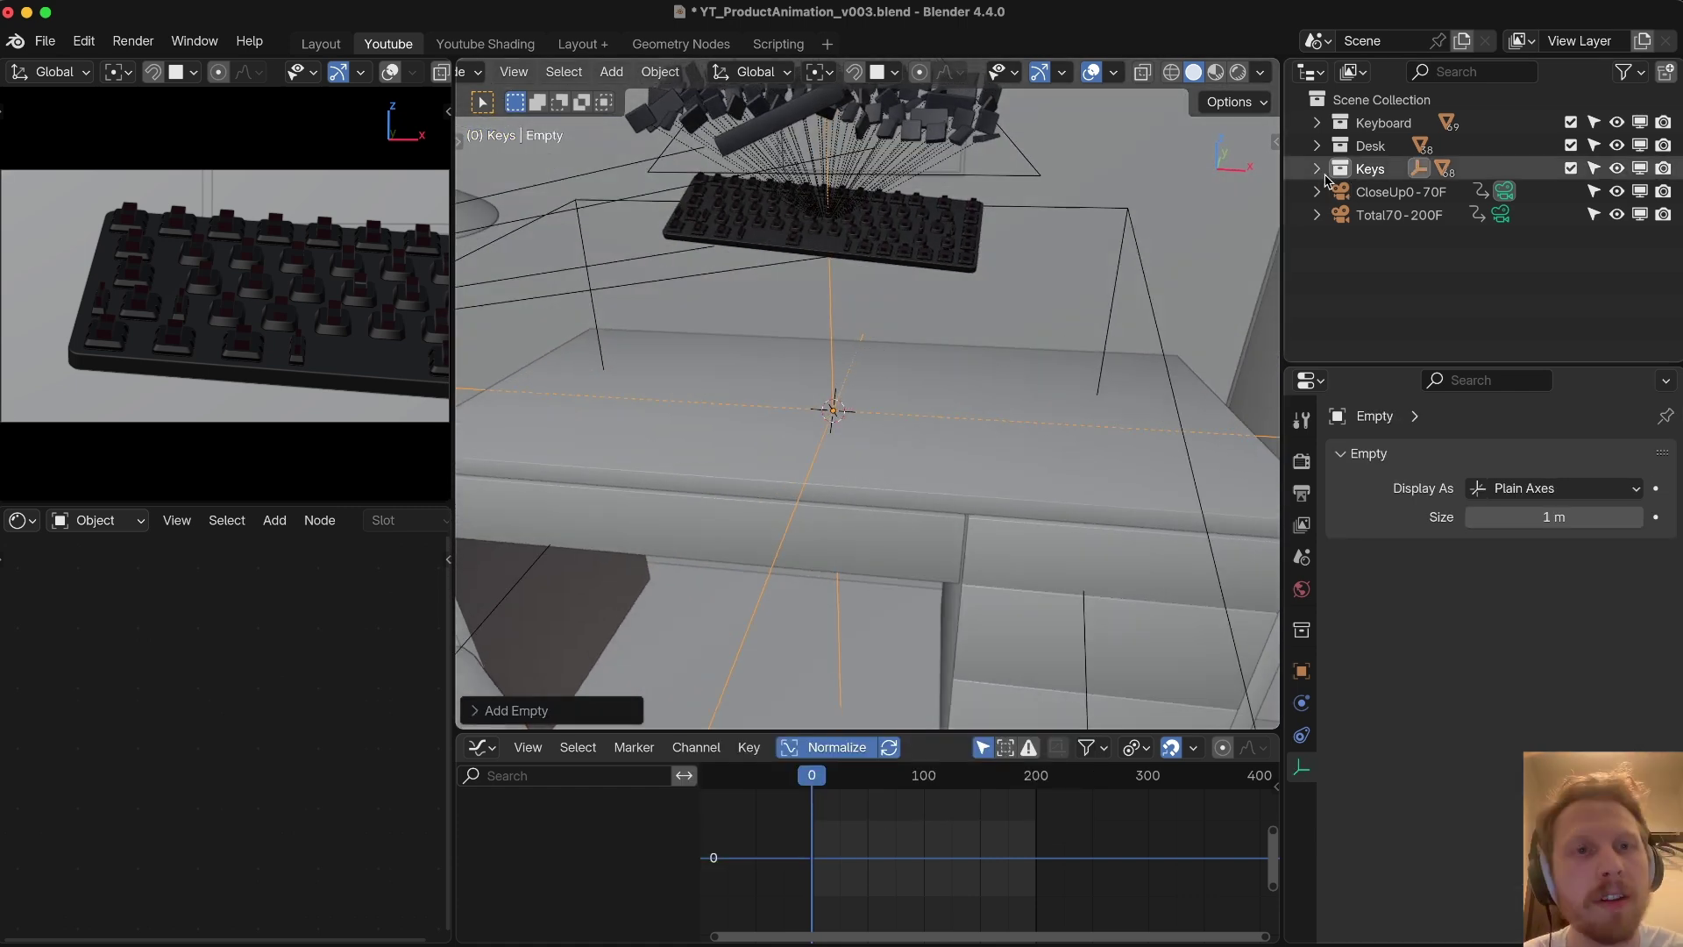
{"action": "left_click", "coordinate": [1317, 168]}
{"action": "left_click_drag", "start_coordinate": [1398, 191], "coordinate": [1400, 102]}
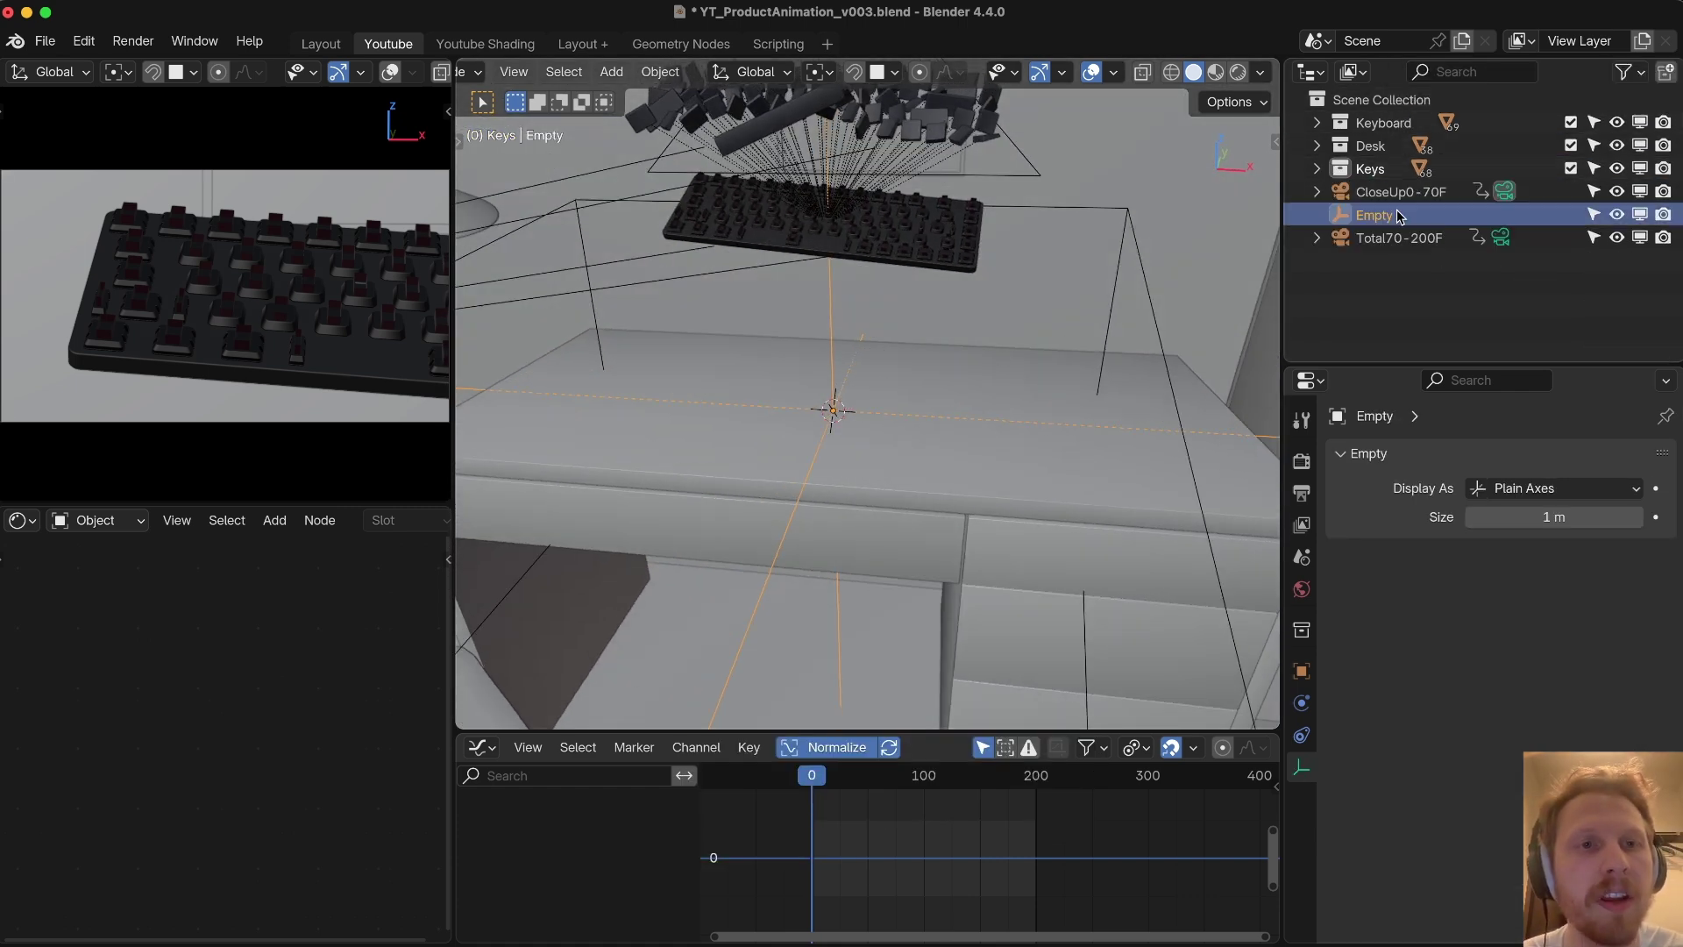
Step: Parent the CloseUp0-70F camera to the empty with the Object option
{"action": "left_click", "coordinate": [1400, 193]}
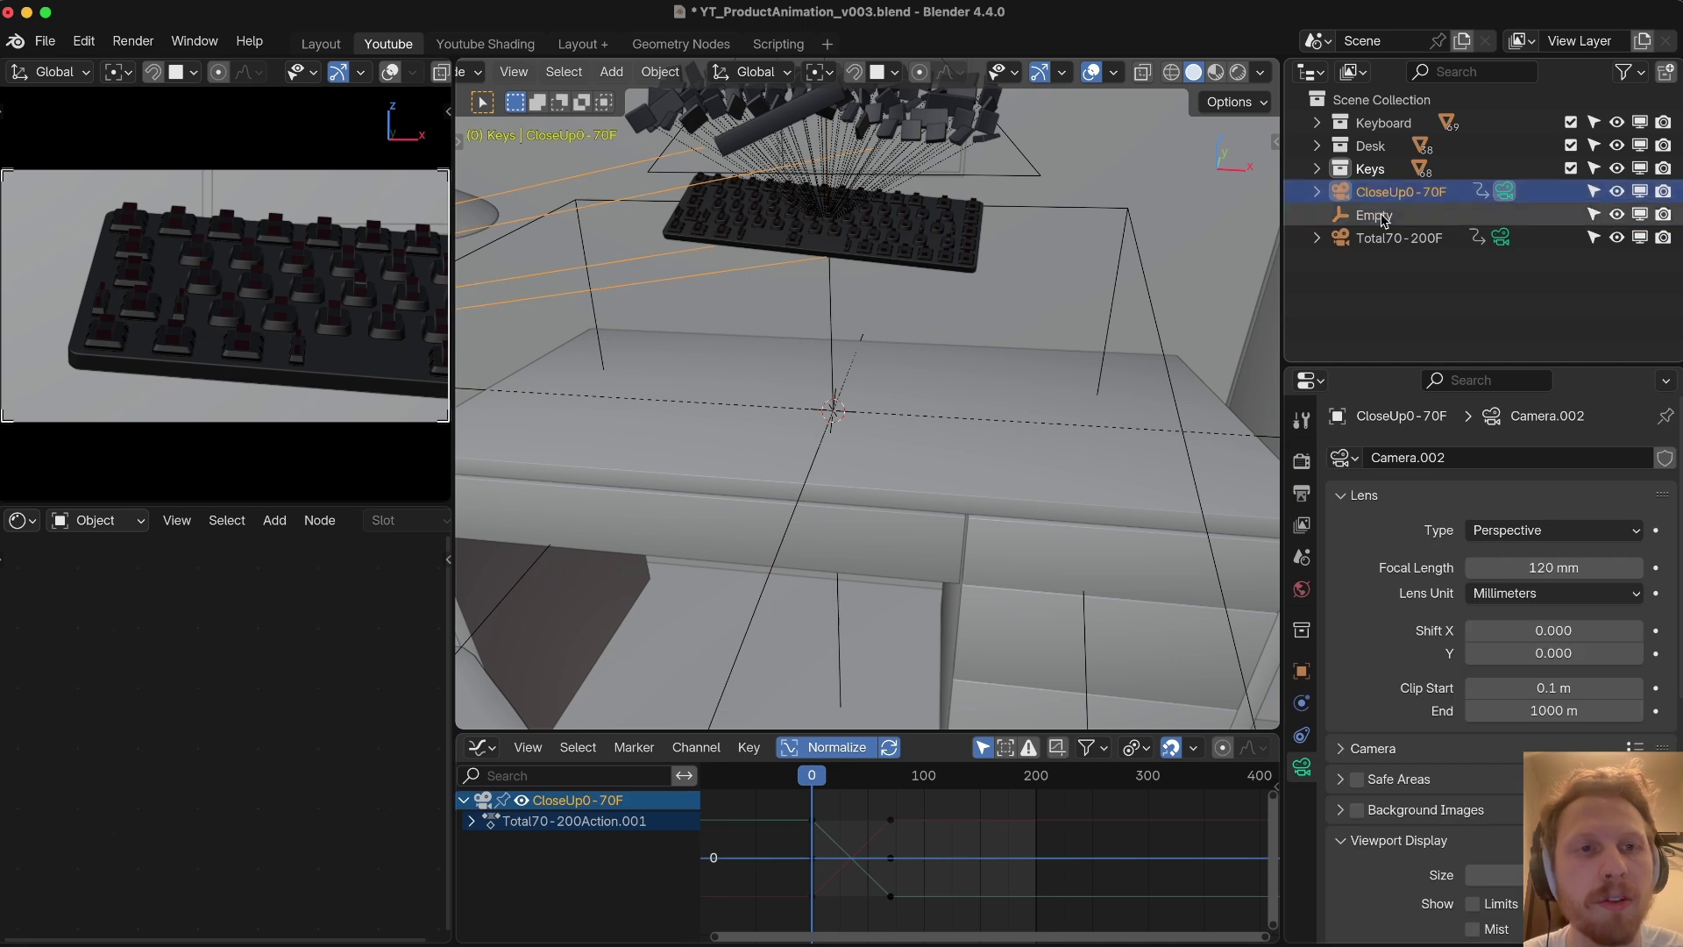
{"action": "left_click", "coordinate": [1382, 216], "text": "ctrl"}
{"action": "key", "text": "ctrl+p"}
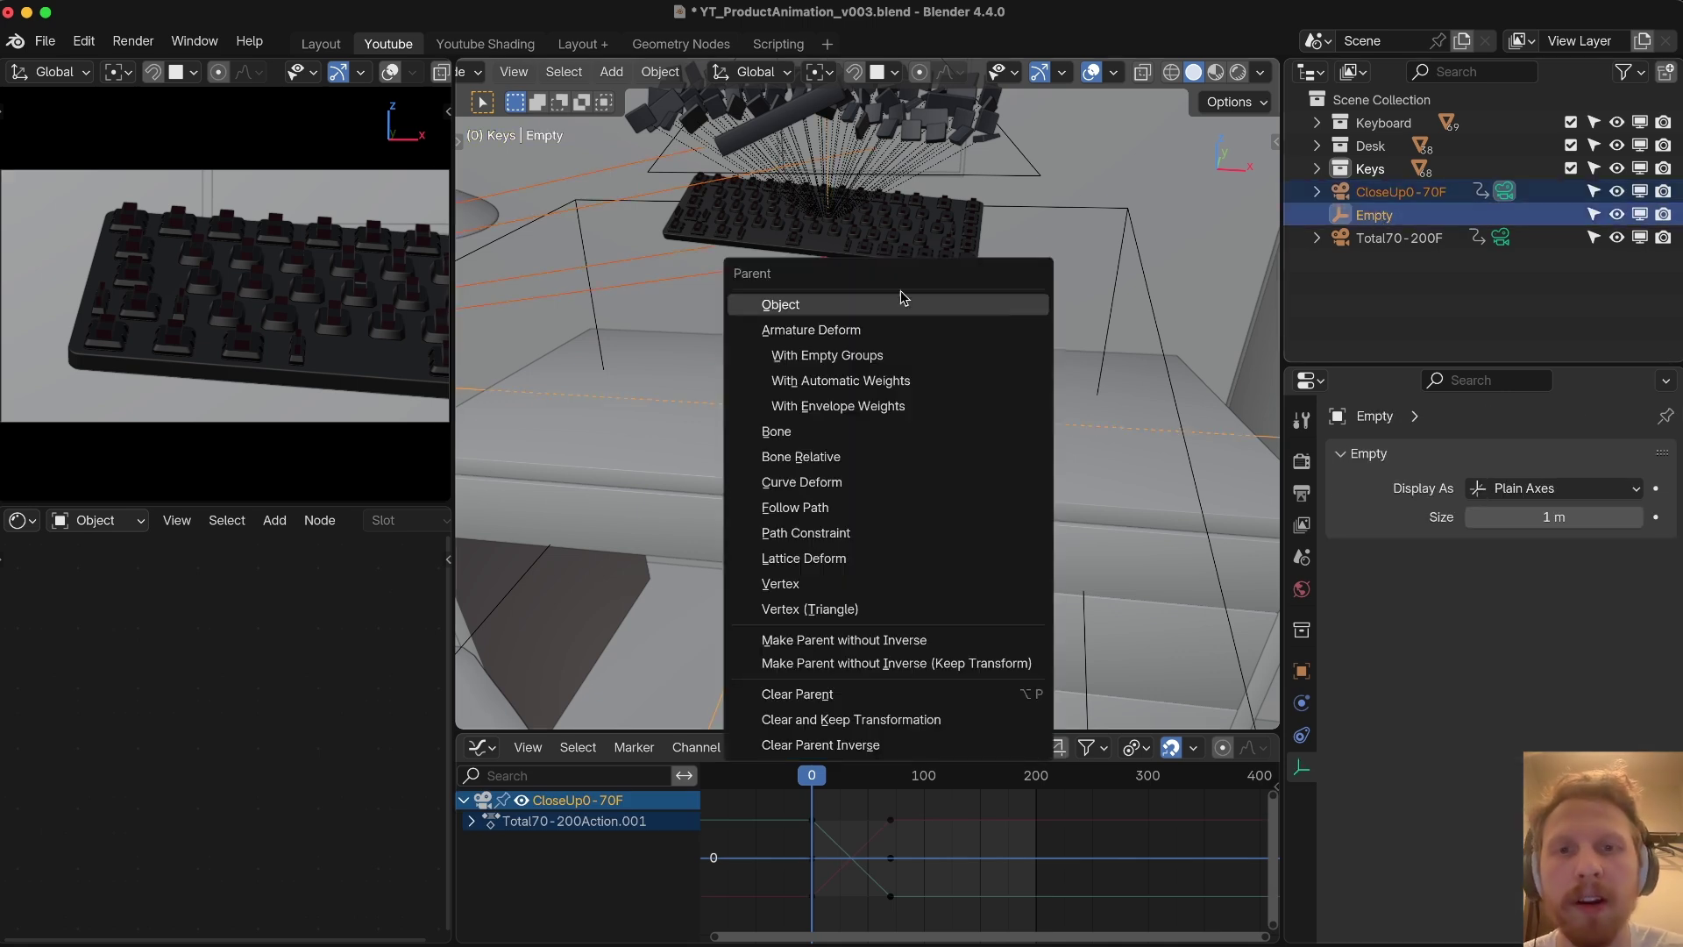
{"action": "left_click", "coordinate": [801, 304]}
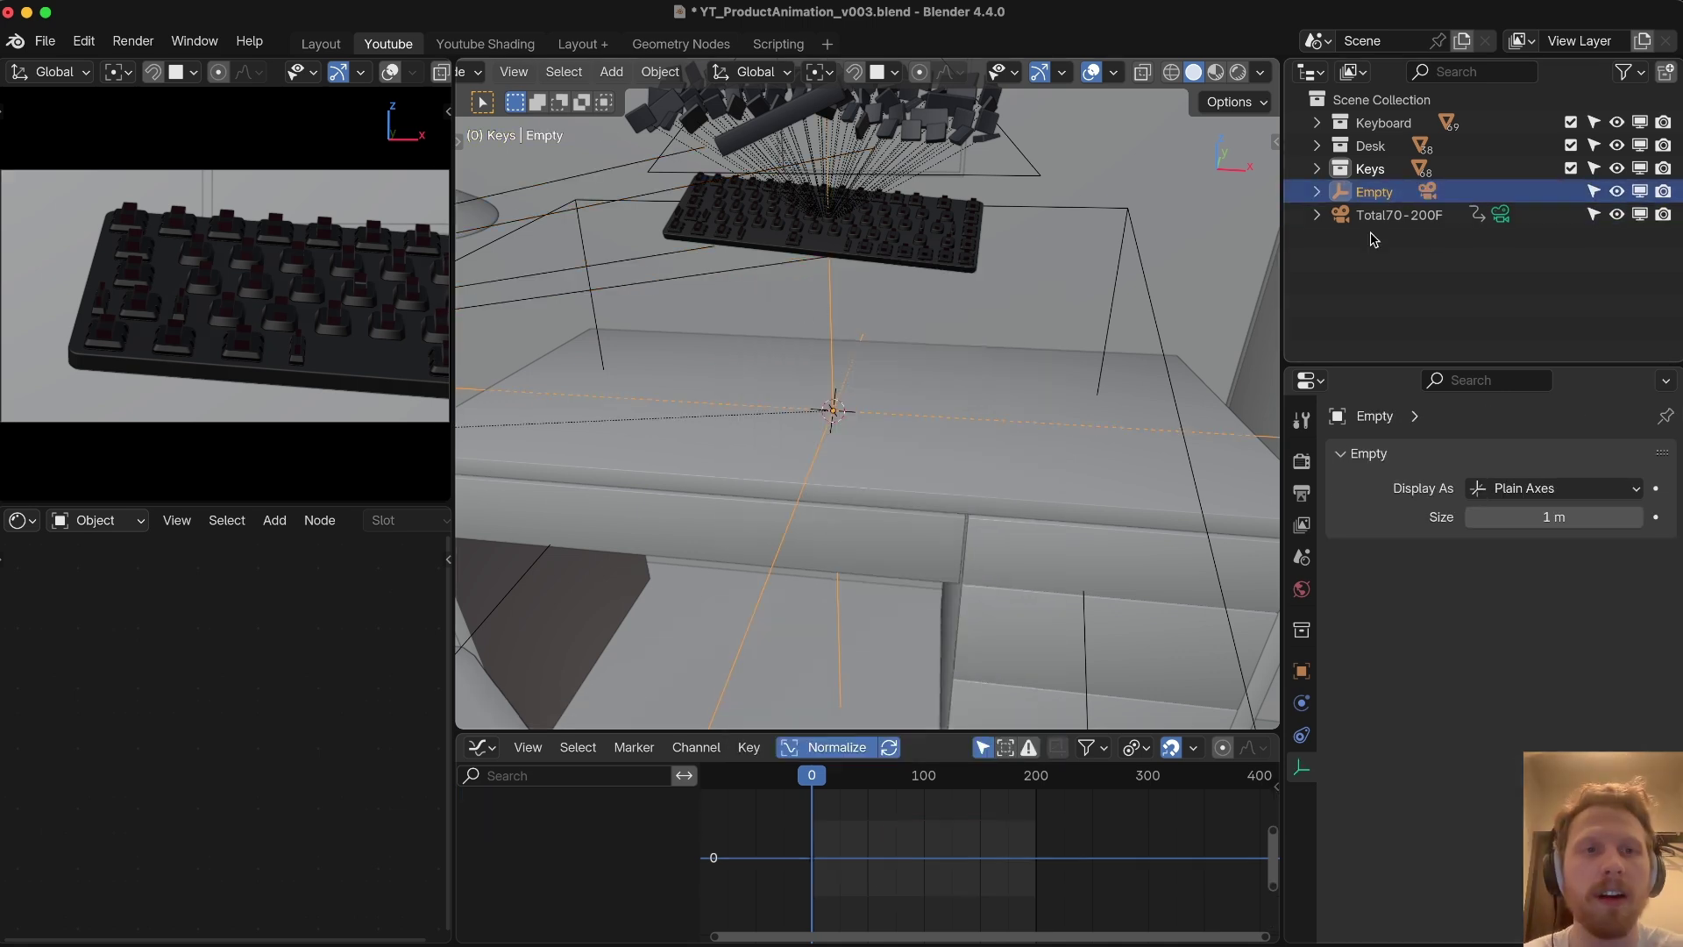
Step: Look through CloseUp0-70F and rotate the empty around Z to swing the camera around the keyboard
{"action": "left_click", "coordinate": [1519, 220]}
{"action": "key", "text": "r"}
{"action": "key", "text": "z"}
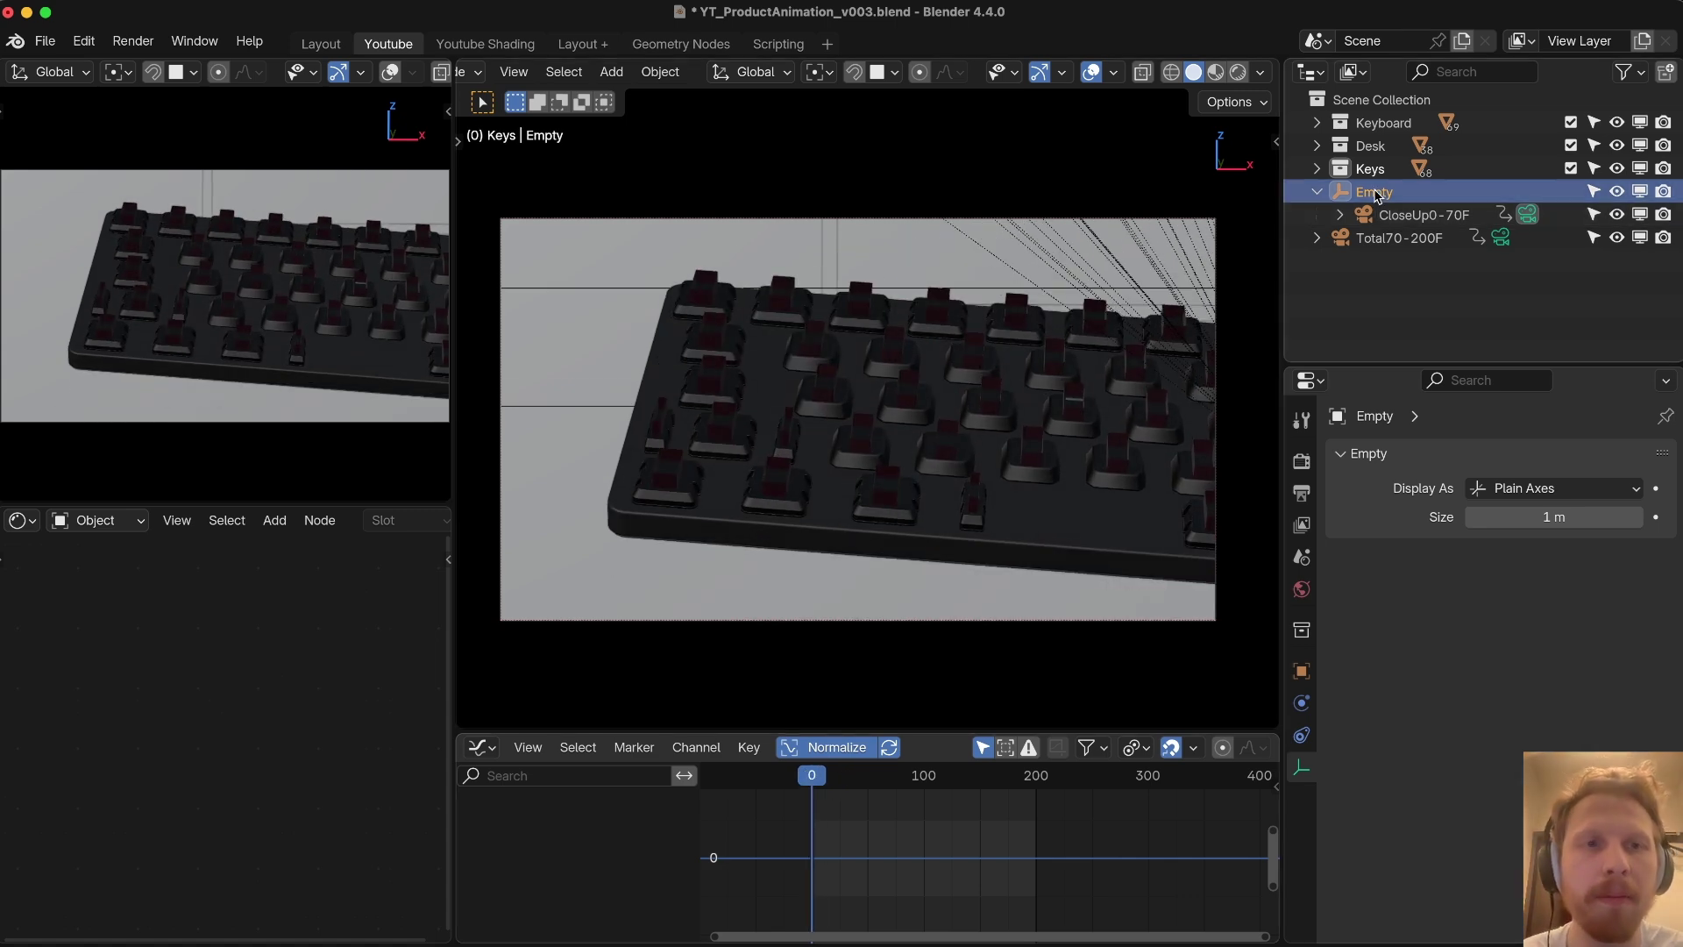
{"action": "key", "text": "r"}
{"action": "key", "text": "z"}
{"action": "left_click", "coordinate": [1011, 350]}
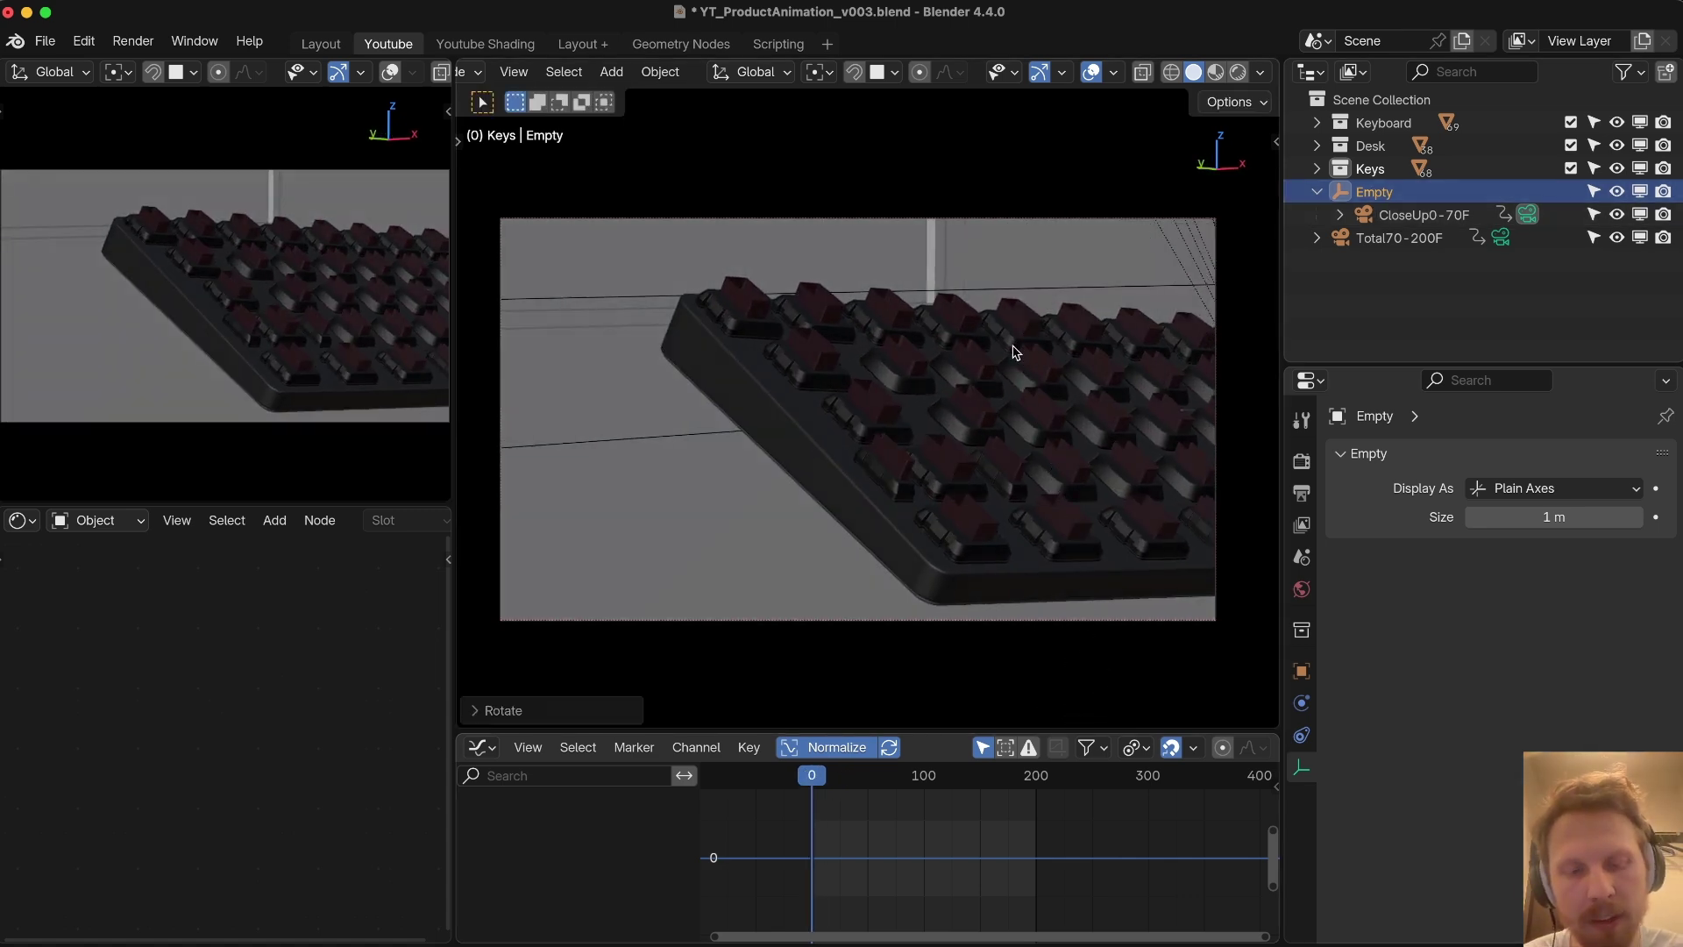
Step: Keyframe the empty at frame 0, and key it rotated around Z at frame 70 to swing the close-up camera around the keyboard
{"action": "key", "text": "i"}
{"action": "left_click", "coordinate": [863, 780]}
{"action": "left_click_drag", "start_coordinate": [863, 783], "coordinate": [890, 783]}
{"action": "key", "text": "r"}
{"action": "key", "text": "z"}
{"action": "left_click", "coordinate": [621, 458]}
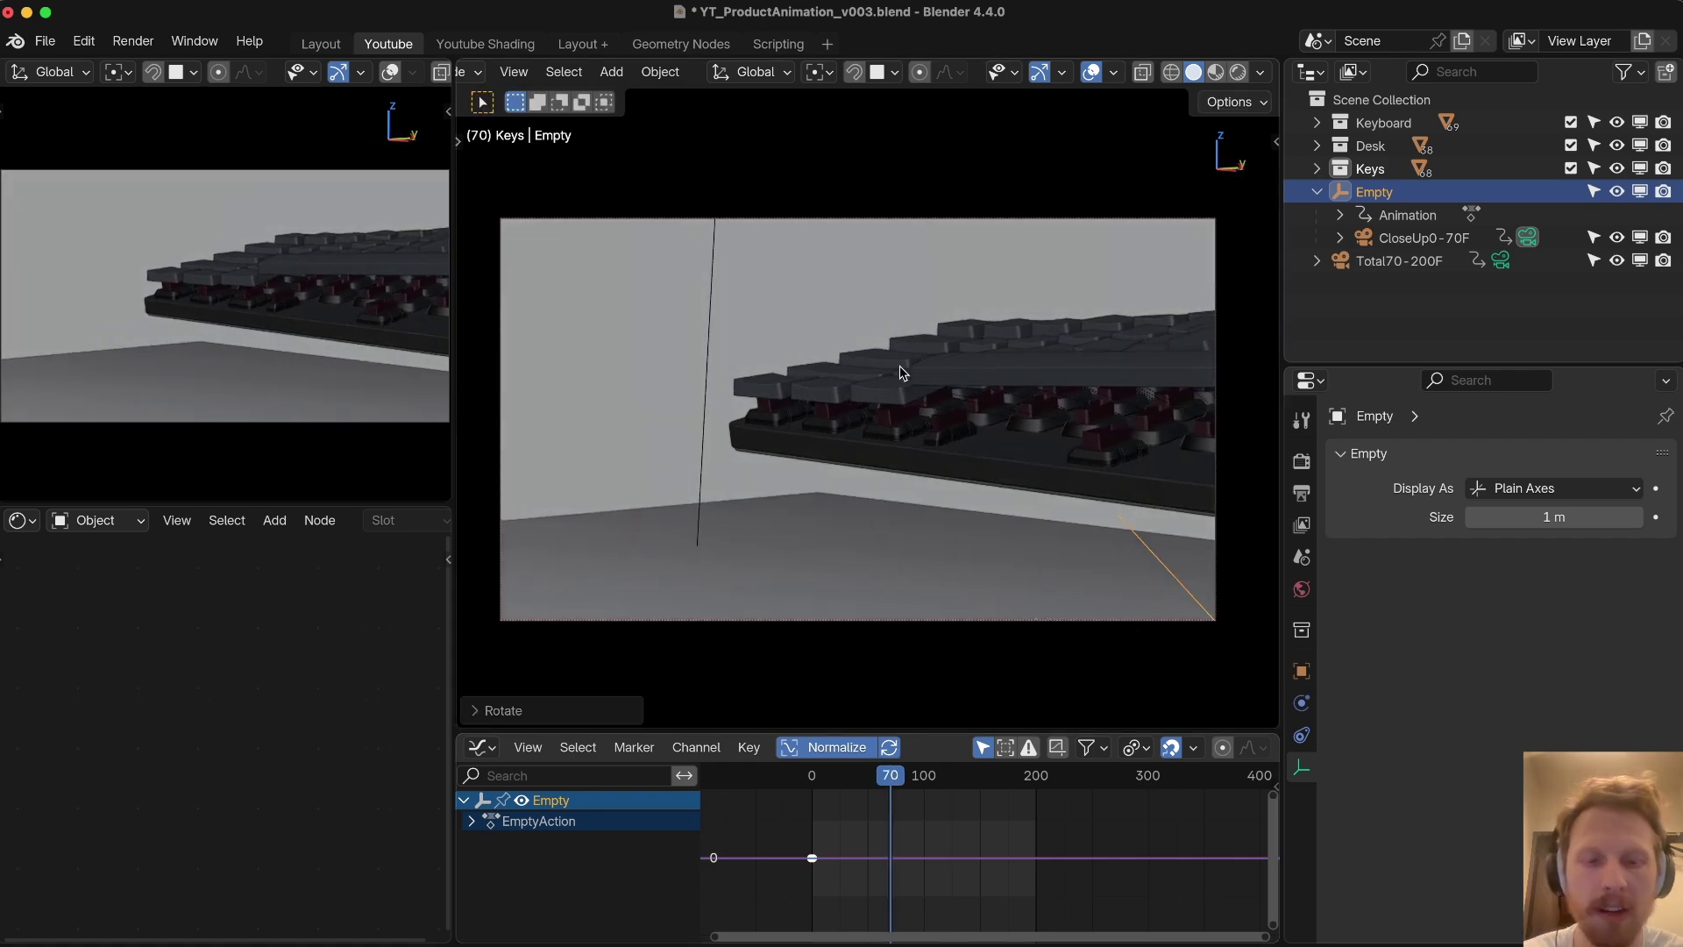
{"action": "key", "text": "i"}
Step: Play back and scrub the close-up camera's orbit to examine the easing between the empty's keyframes
{"action": "left_click", "coordinate": [800, 789]}
{"action": "key", "text": "space"}
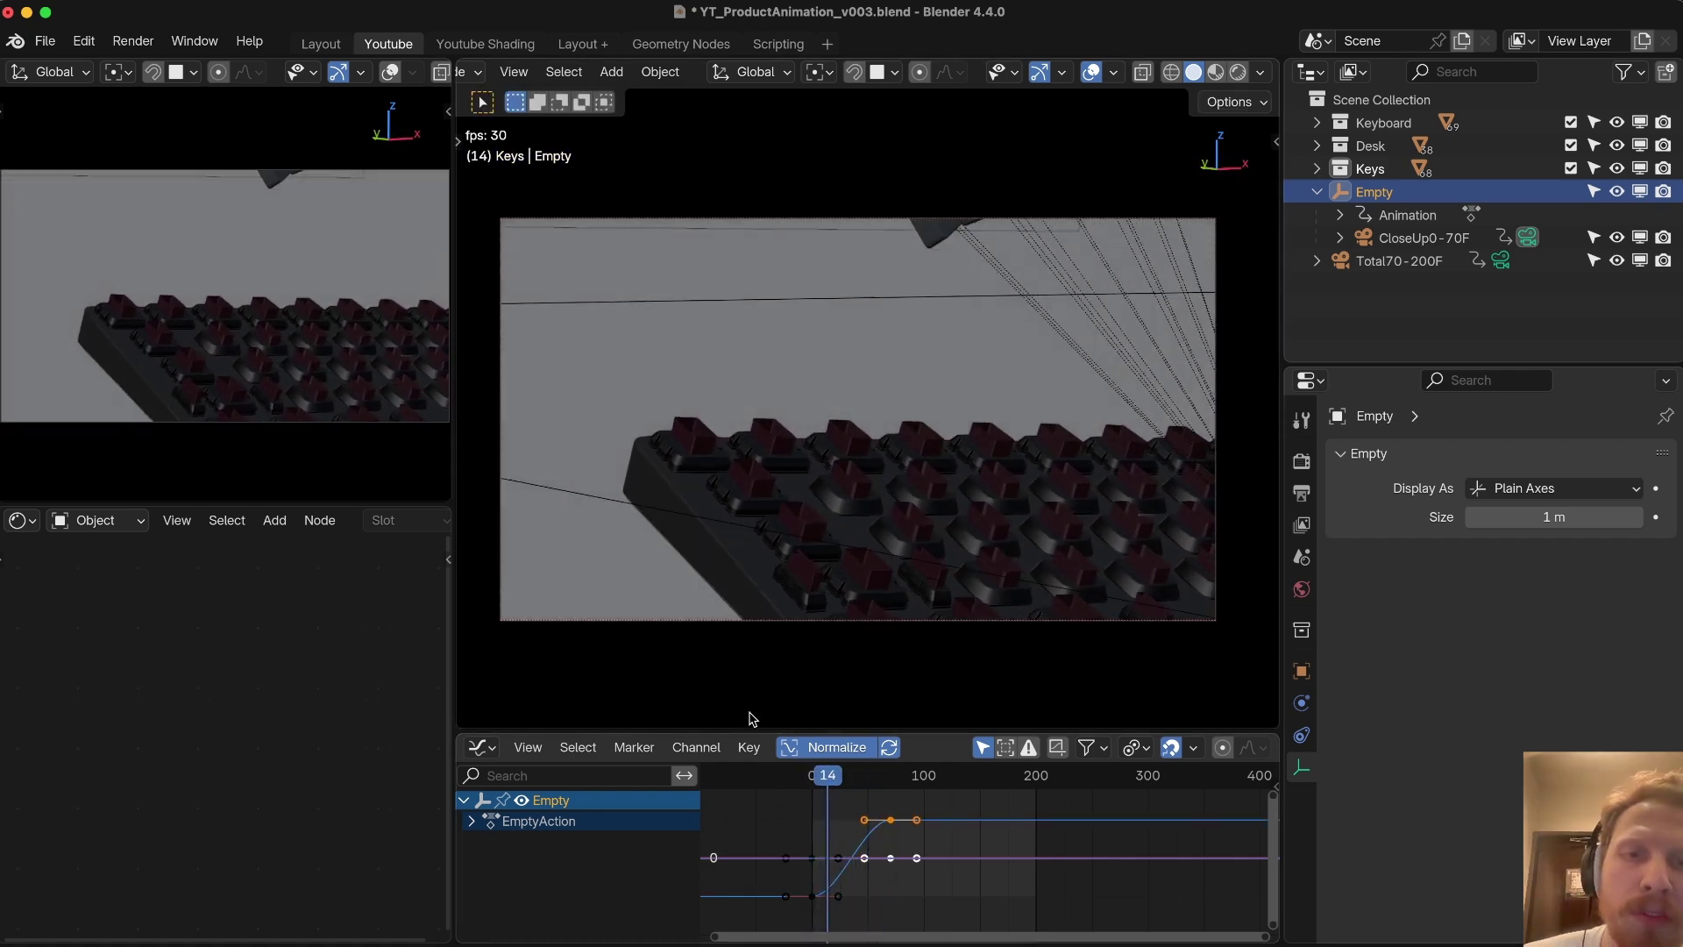
{"action": "key", "text": "Escape"}
{"action": "mouse_move", "coordinate": [879, 782]}
{"action": "left_mouse_down"}
{"action": "mouse_move", "coordinate": [801, 811]}
{"action": "mouse_move", "coordinate": [826, 913]}
{"action": "mouse_move", "coordinate": [848, 783]}
{"action": "left_mouse_up"}
{"action": "left_click", "coordinate": [871, 807]}
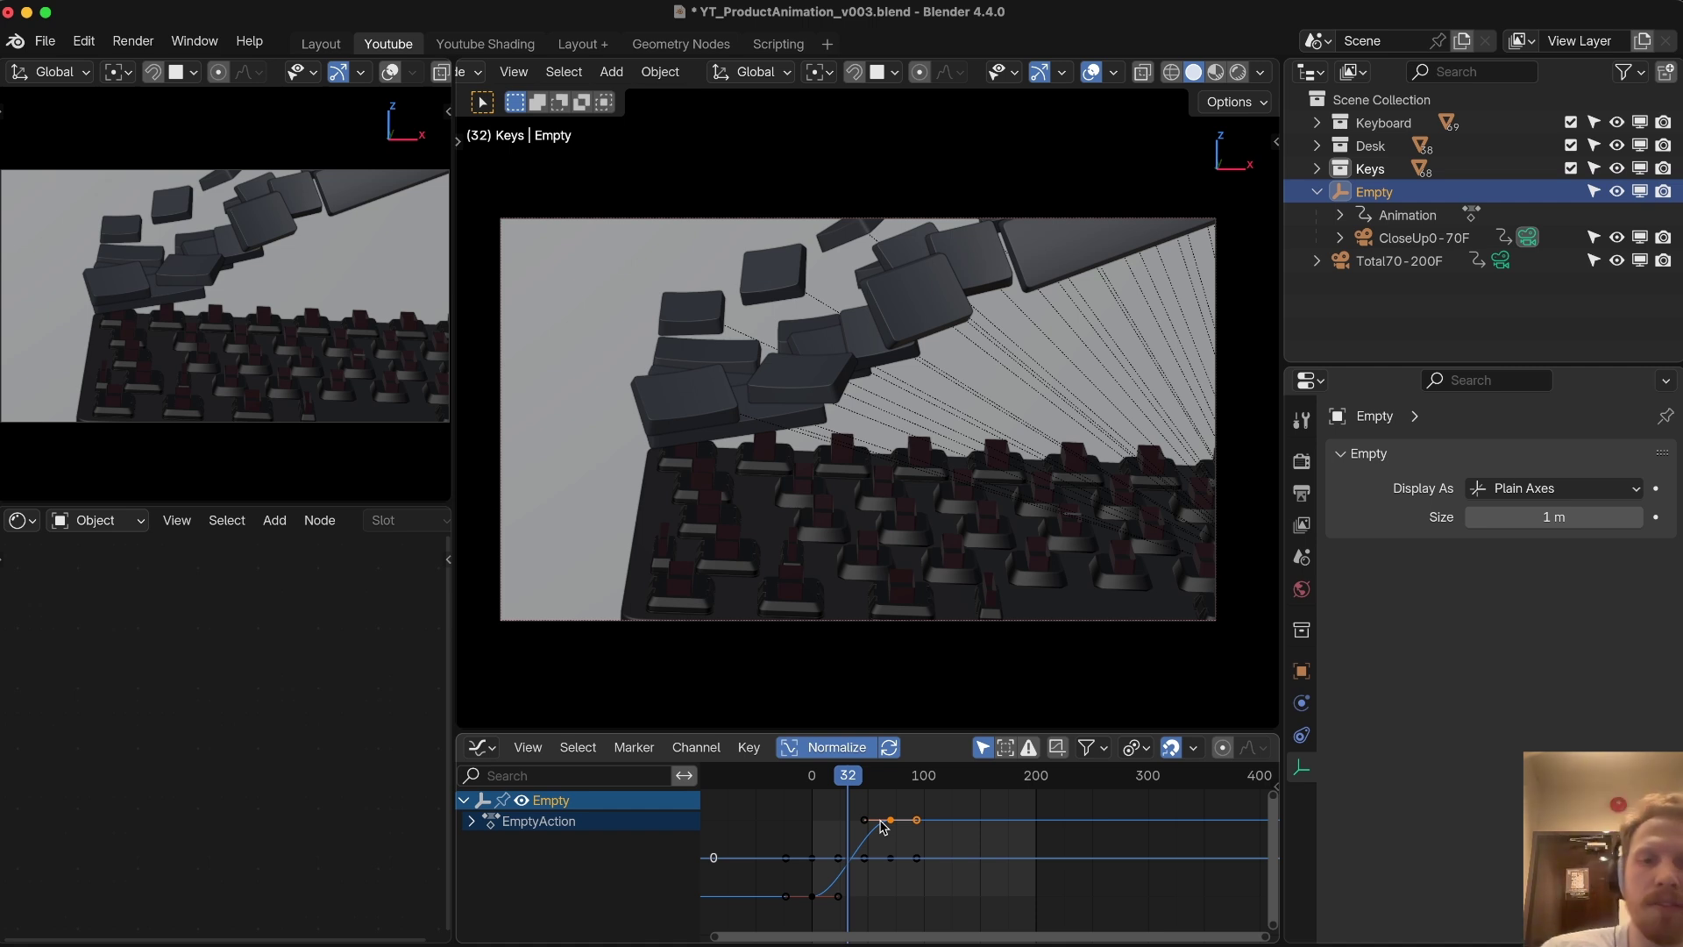
{"action": "left_click", "coordinate": [864, 803]}
{"action": "left_click_drag", "start_coordinate": [852, 780], "coordinate": [865, 790]}
Step: Scale the handles of the empty's frame 0 keyframes to 0 along X
{"action": "left_click_drag", "start_coordinate": [772, 820], "coordinate": [851, 926]}
{"action": "key", "text": "s"}
{"action": "key", "text": "x"}
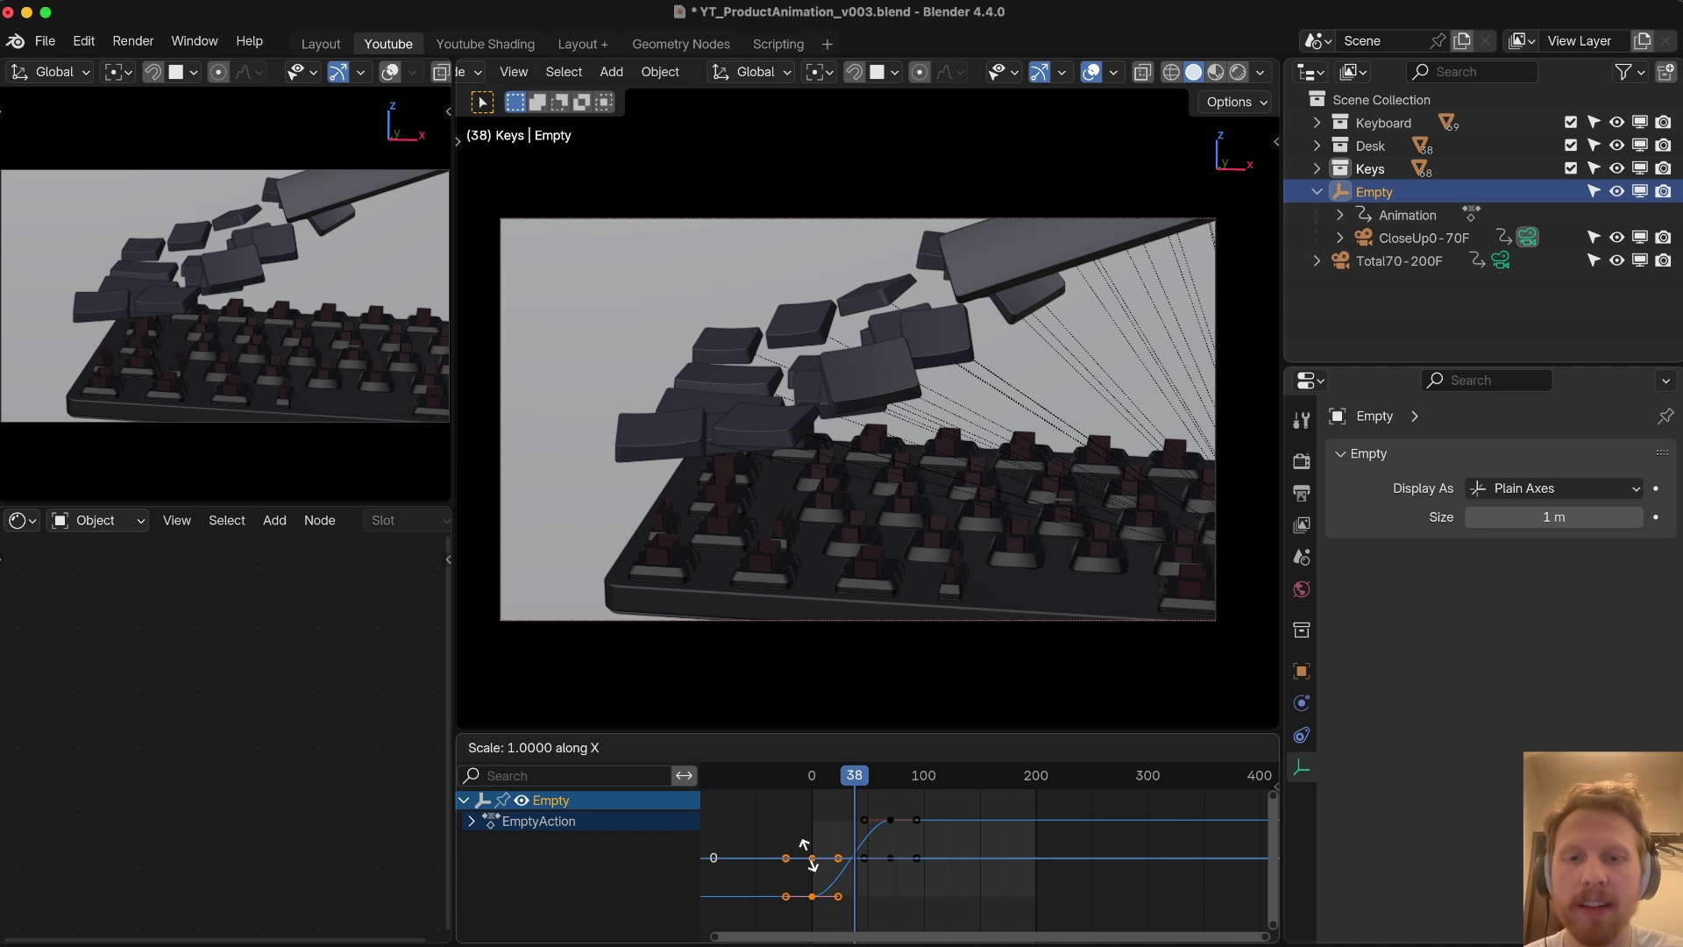
{"action": "key", "text": "0"}
{"action": "key", "text": "Return"}
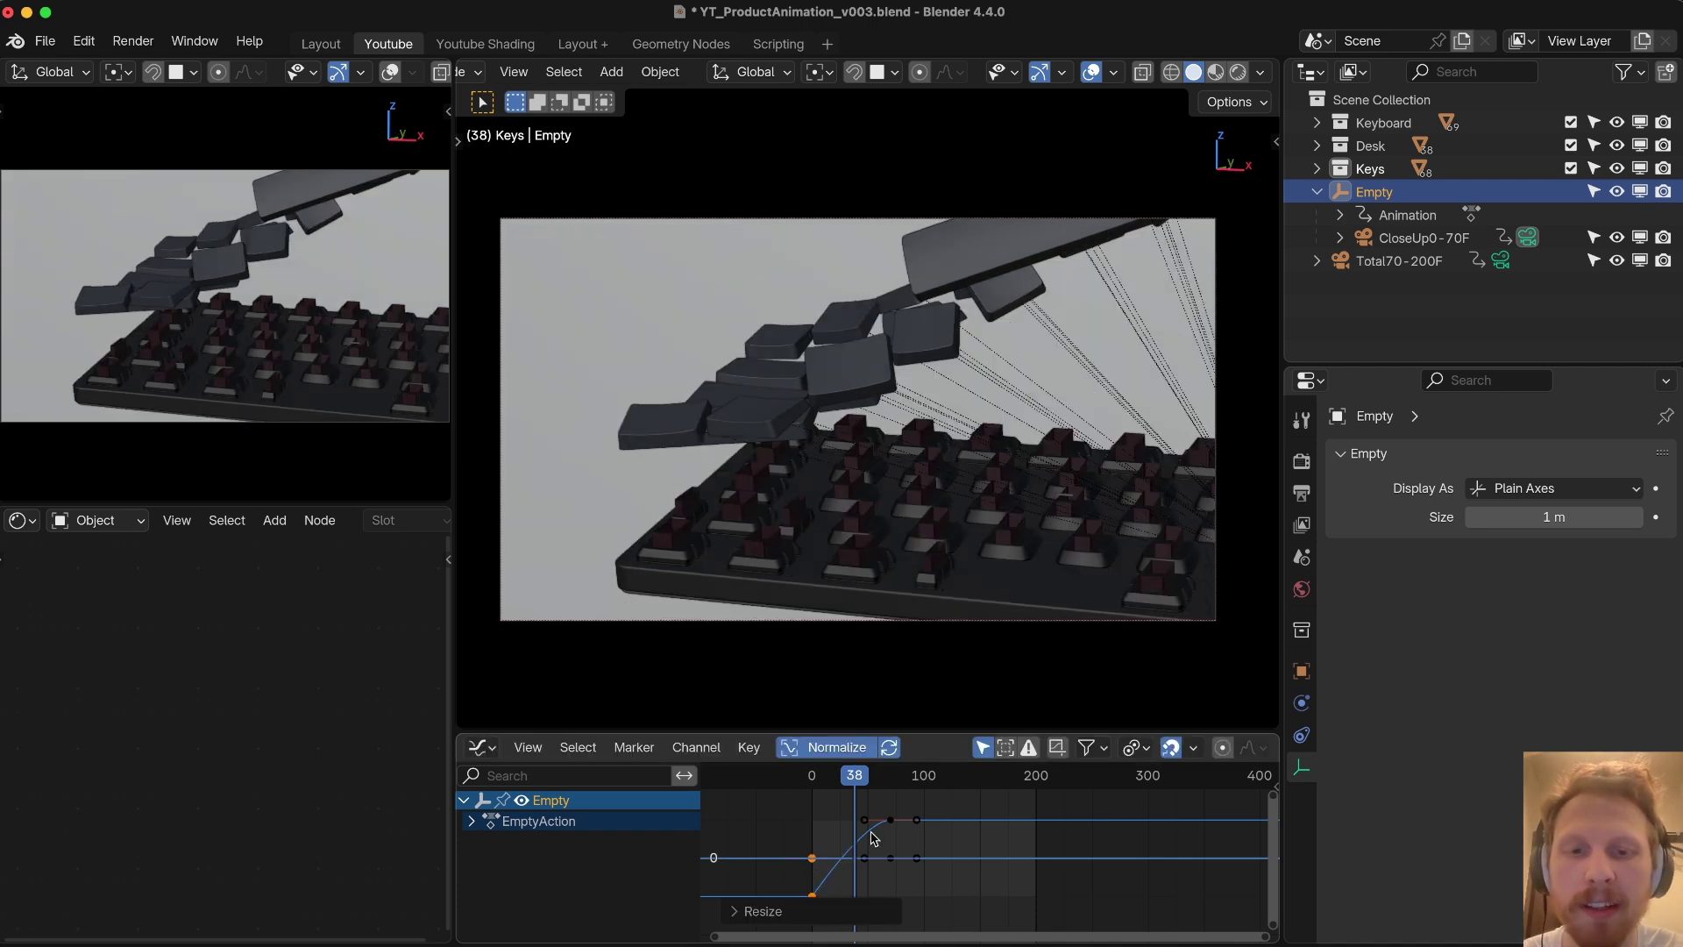
Step: Collapse the handles of the empty's frame 70 keyframes by scaling them to 0 along X
{"action": "left_click_drag", "start_coordinate": [969, 798], "coordinate": [856, 891]}
{"action": "key", "text": "s"}
{"action": "key", "text": "x"}
{"action": "key", "text": "0"}
{"action": "key", "text": "Return"}
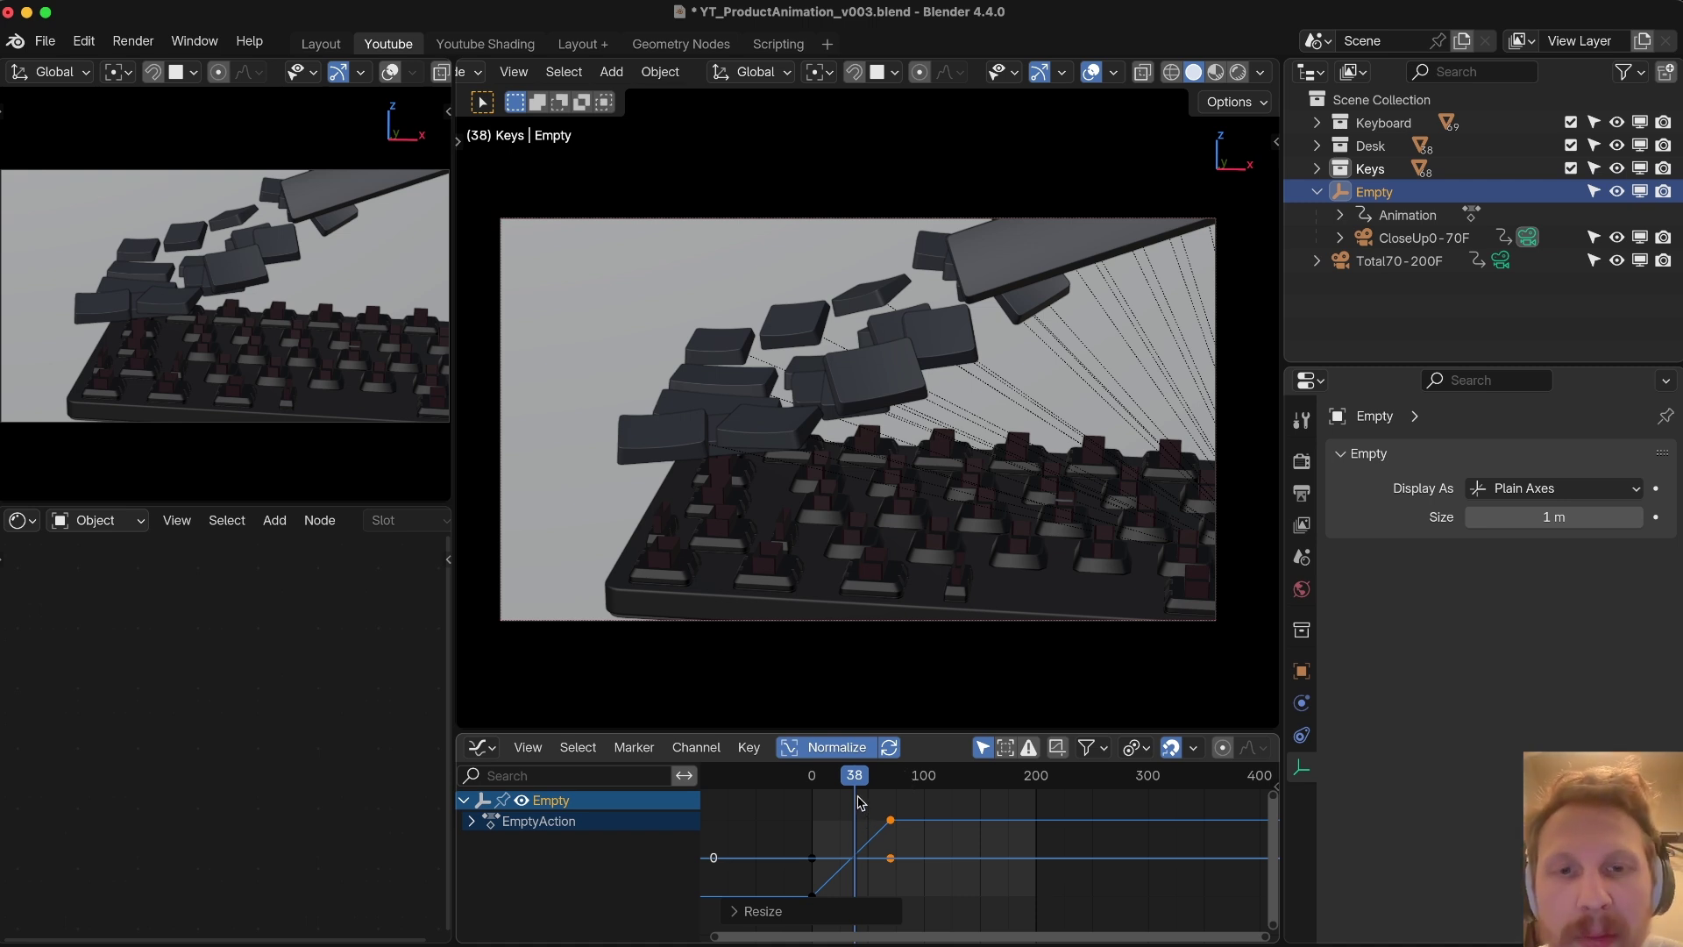
Step: Insert a middle keyframe at frame 35 on the empty's curves with the Only Selected Channels option
{"action": "key", "text": "Left"}
{"action": "key", "text": "Left"}
{"action": "key", "text": "Left"}
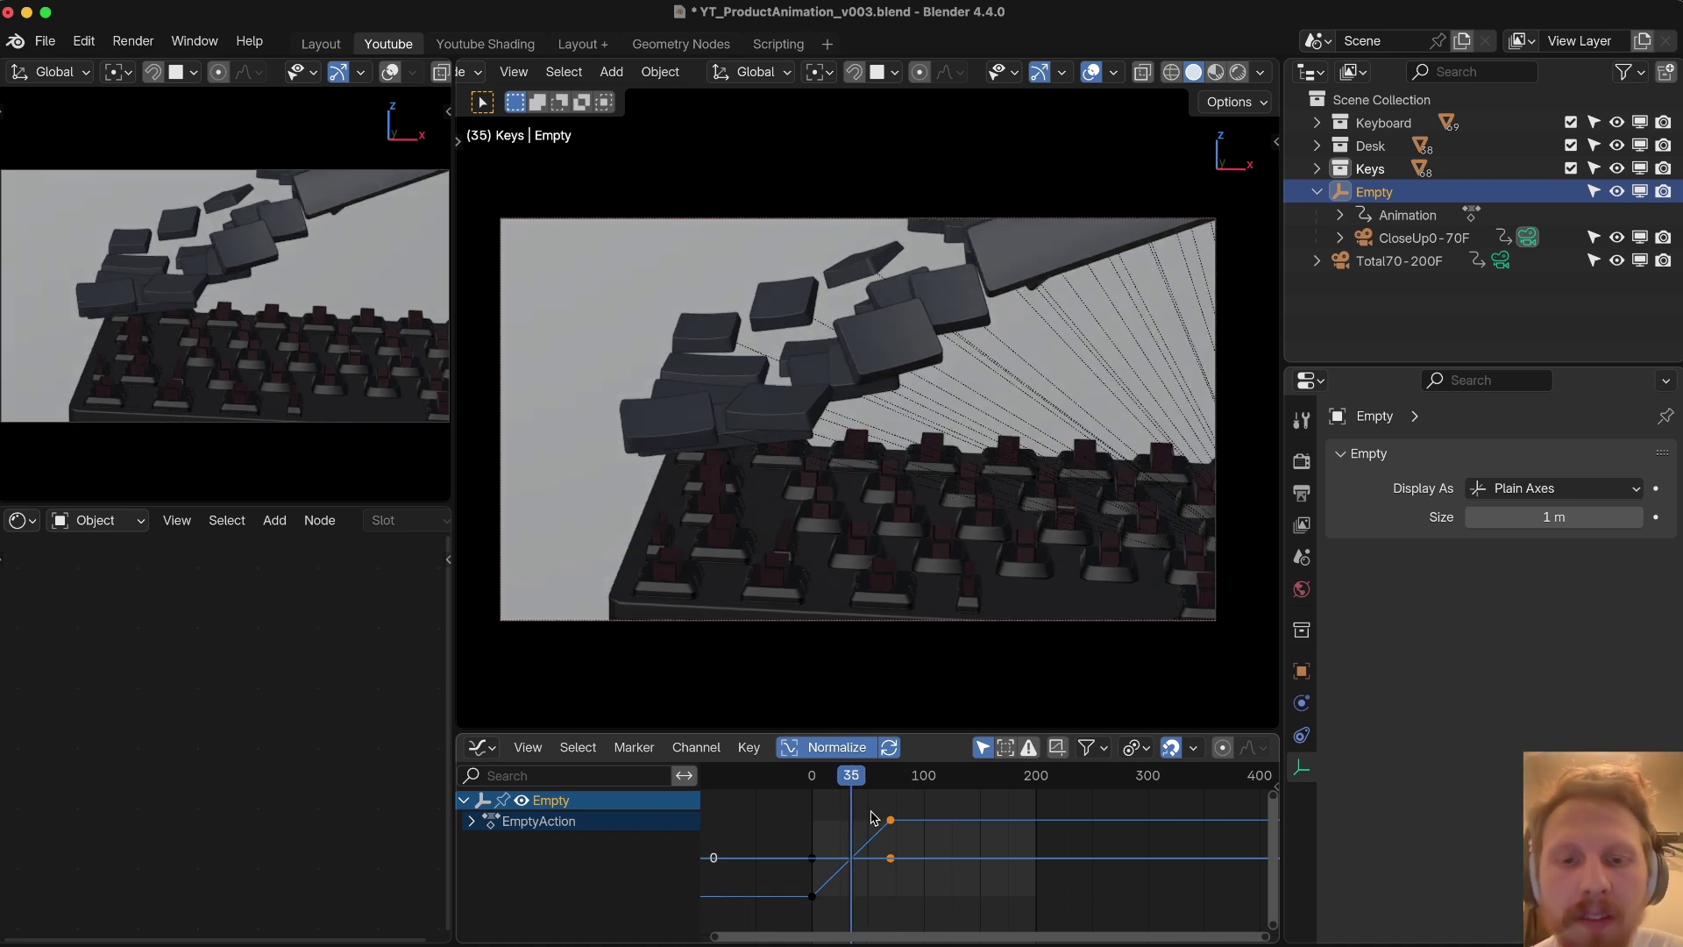
{"action": "left_click_drag", "start_coordinate": [932, 801], "coordinate": [749, 934]}
{"action": "key", "text": "i"}
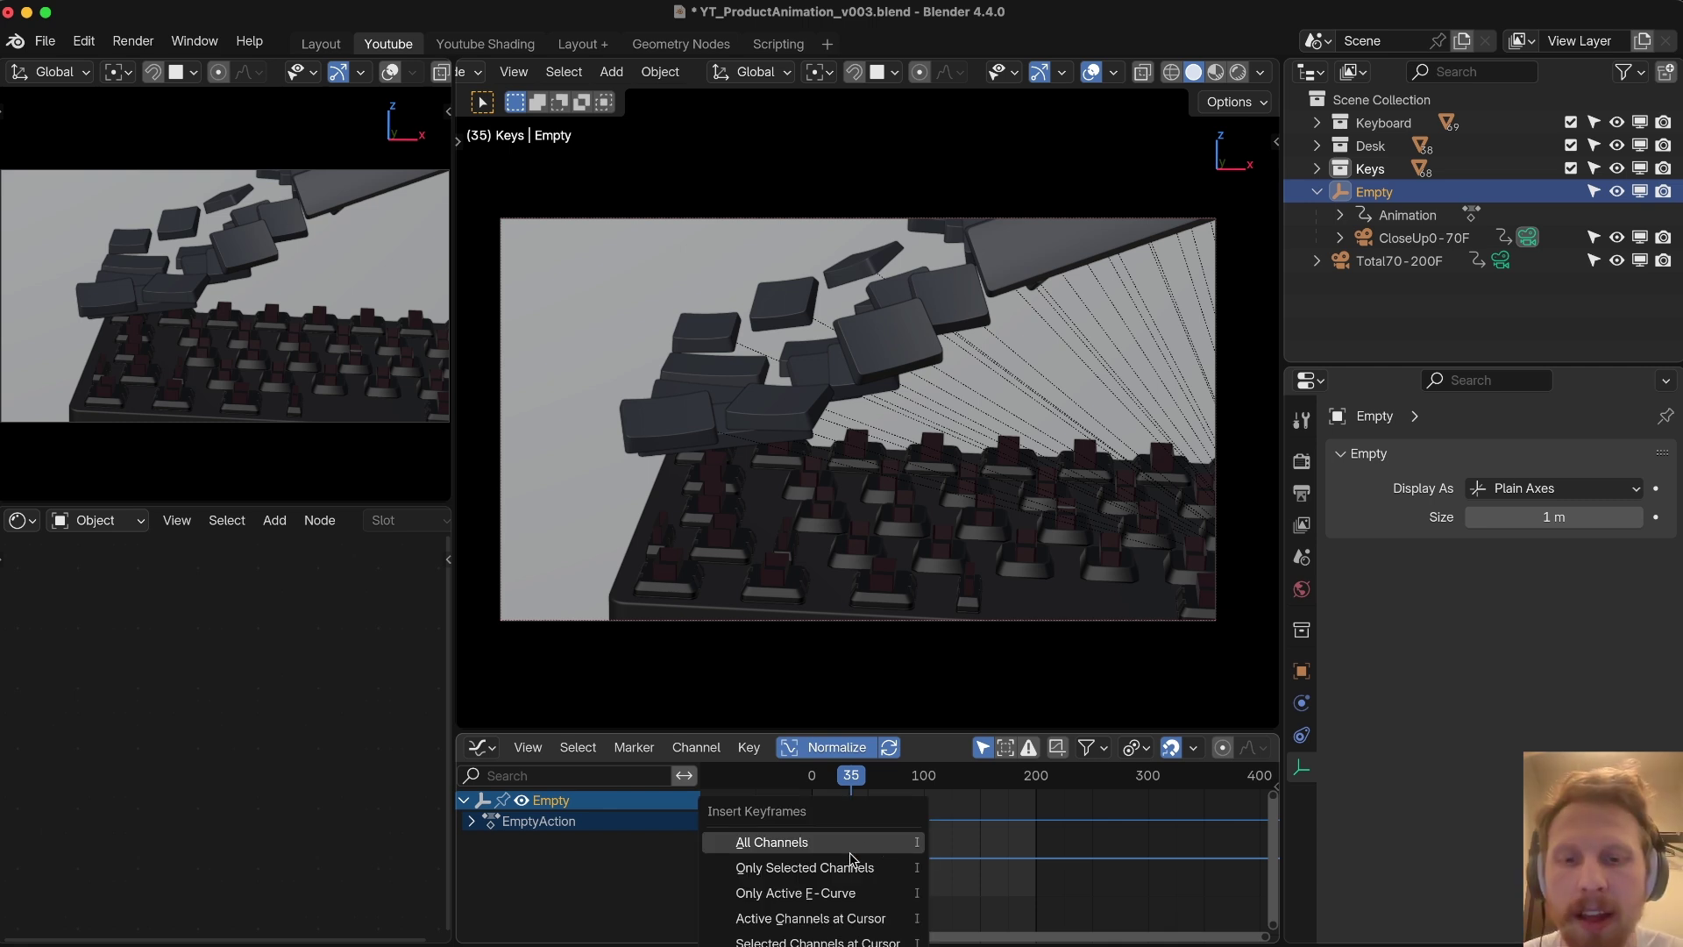
{"action": "left_click", "coordinate": [786, 876]}
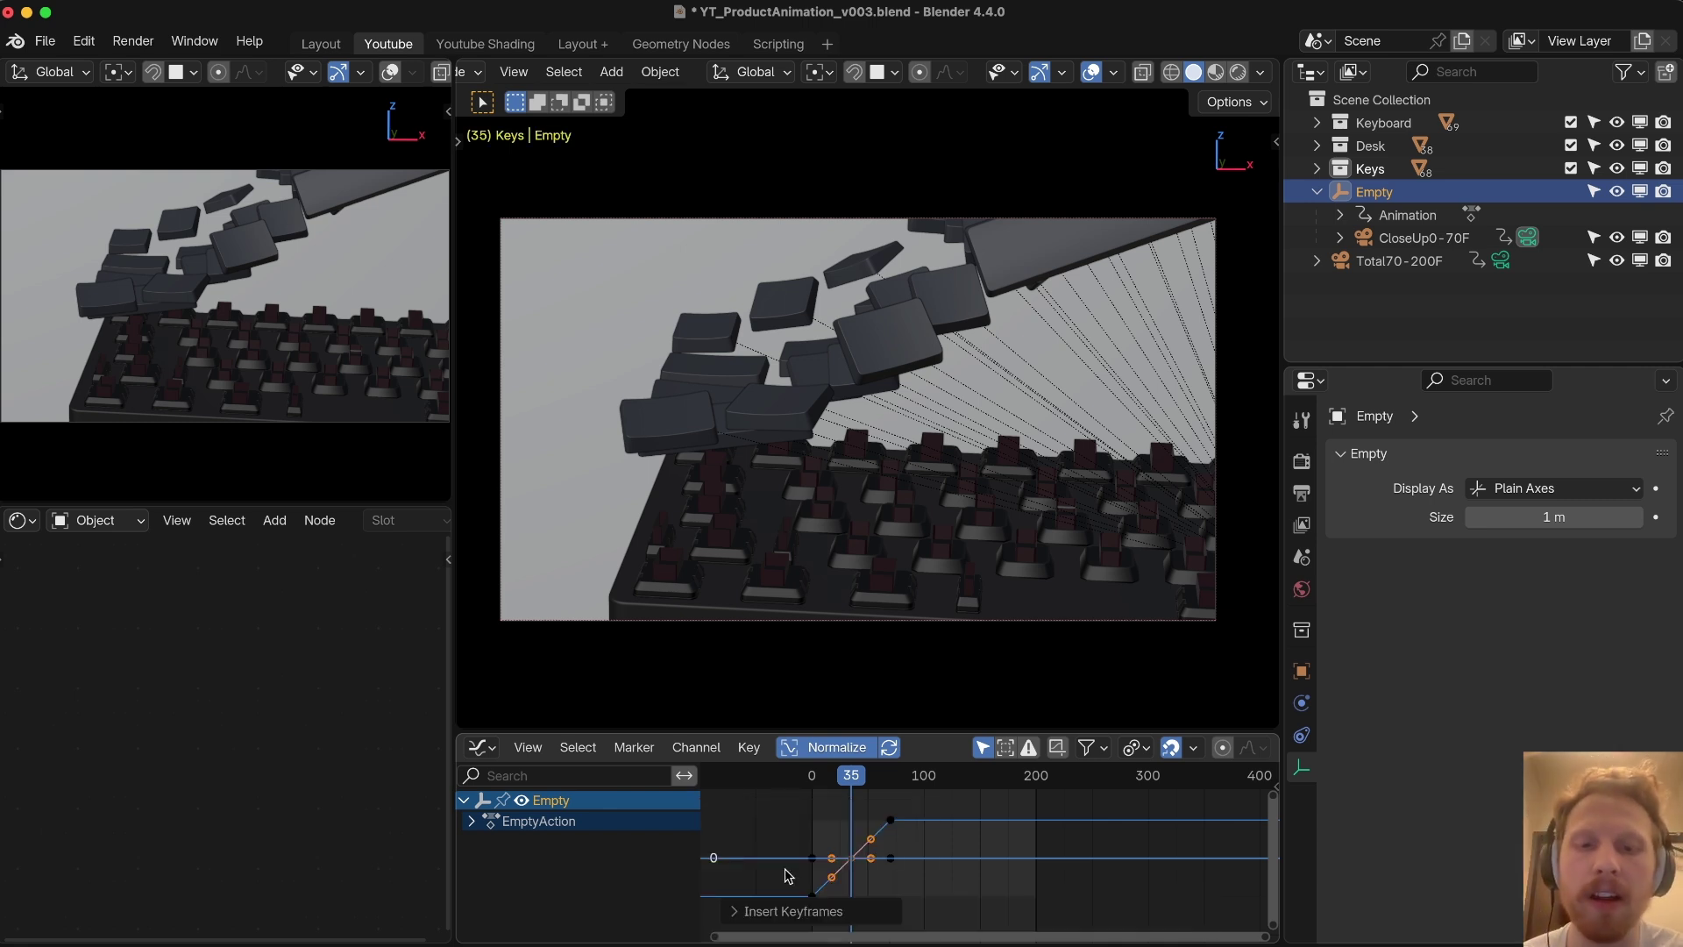
Step: Select the empty's Z rotation curve and hide its other curves in the graph
{"action": "scroll", "coordinate": [788, 875], "scroll_direction": "up", "scroll_amount": 5}
{"action": "left_click", "coordinate": [894, 816]}
{"action": "scroll", "coordinate": [892, 841], "scroll_direction": "up", "scroll_amount": 2}
{"action": "scroll", "coordinate": [890, 849], "scroll_direction": "down", "scroll_amount": 3}
{"action": "middle_click_drag", "start_coordinate": [890, 849], "coordinate": [890, 875]}
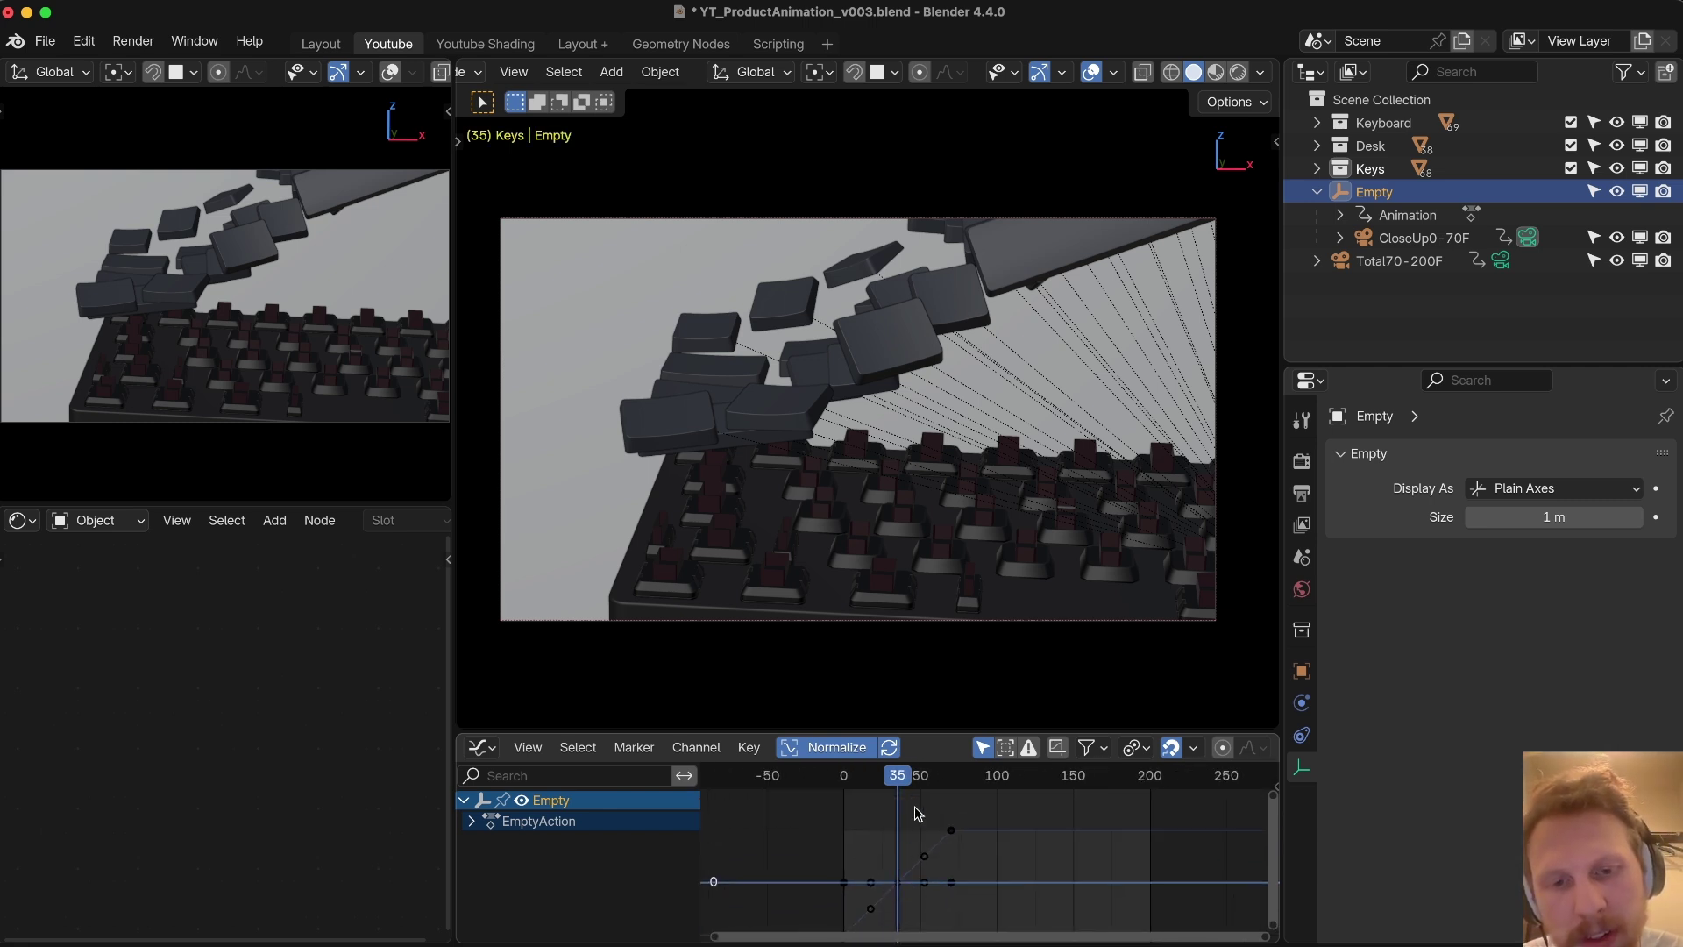
{"action": "left_click_drag", "start_coordinate": [918, 813], "coordinate": [1000, 877]}
{"action": "scroll", "coordinate": [969, 855], "scroll_direction": "up", "scroll_amount": 1}
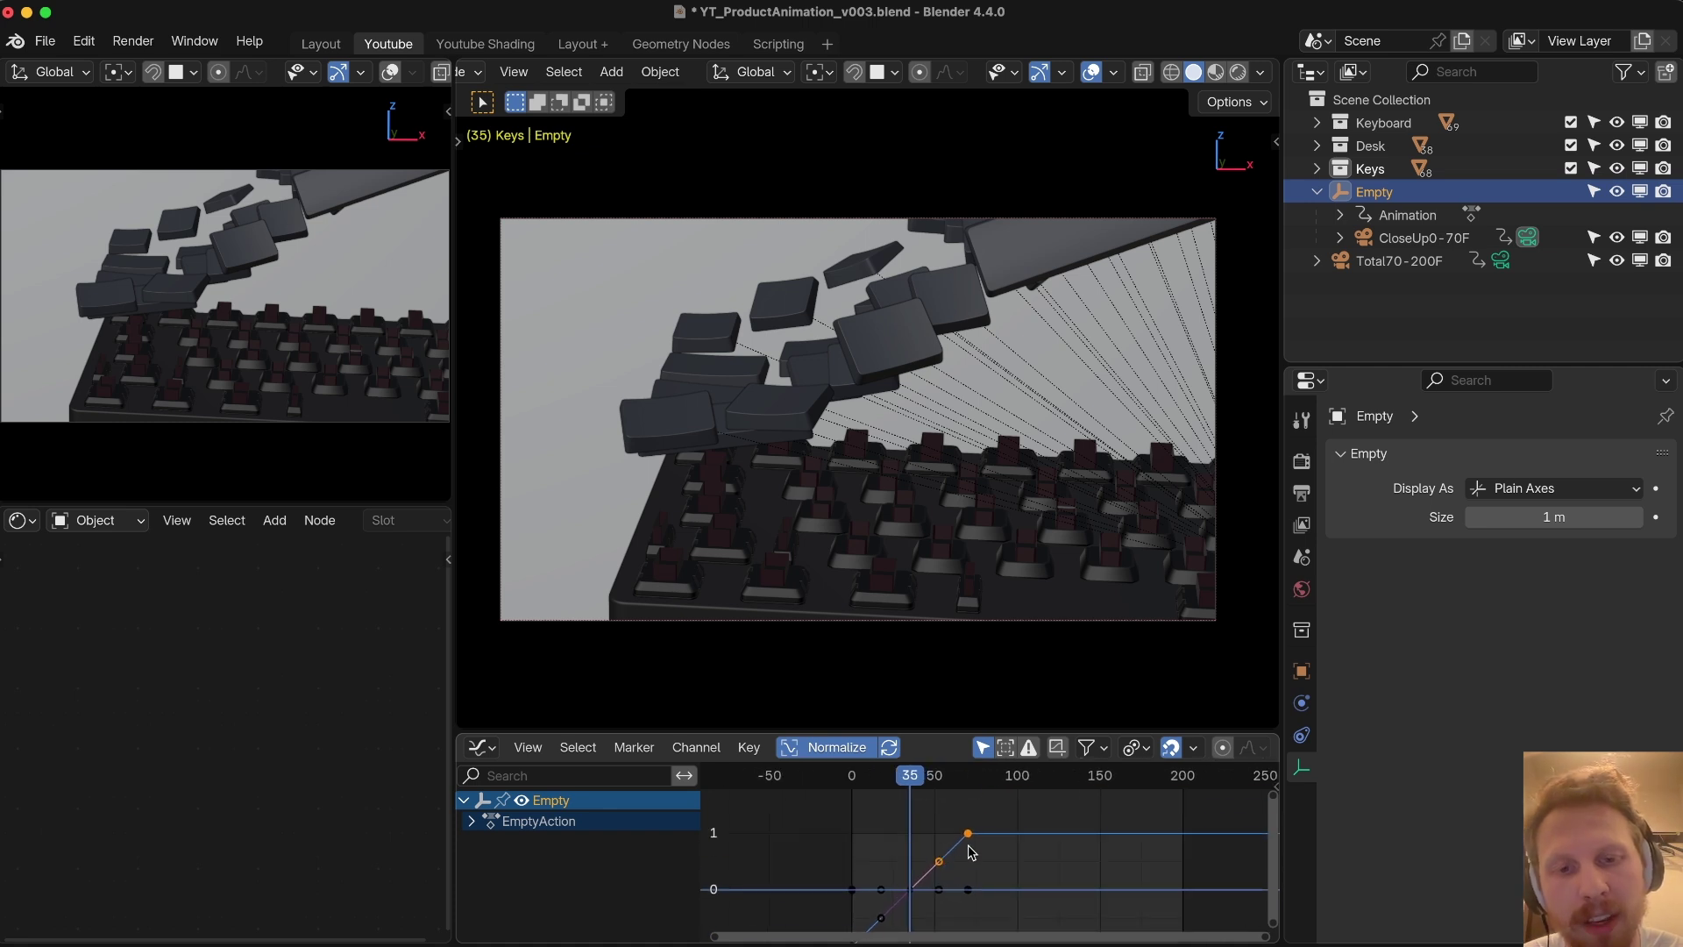
{"action": "scroll", "coordinate": [974, 849], "scroll_direction": "down", "scroll_amount": 1}
{"action": "key", "text": "shift+h"}
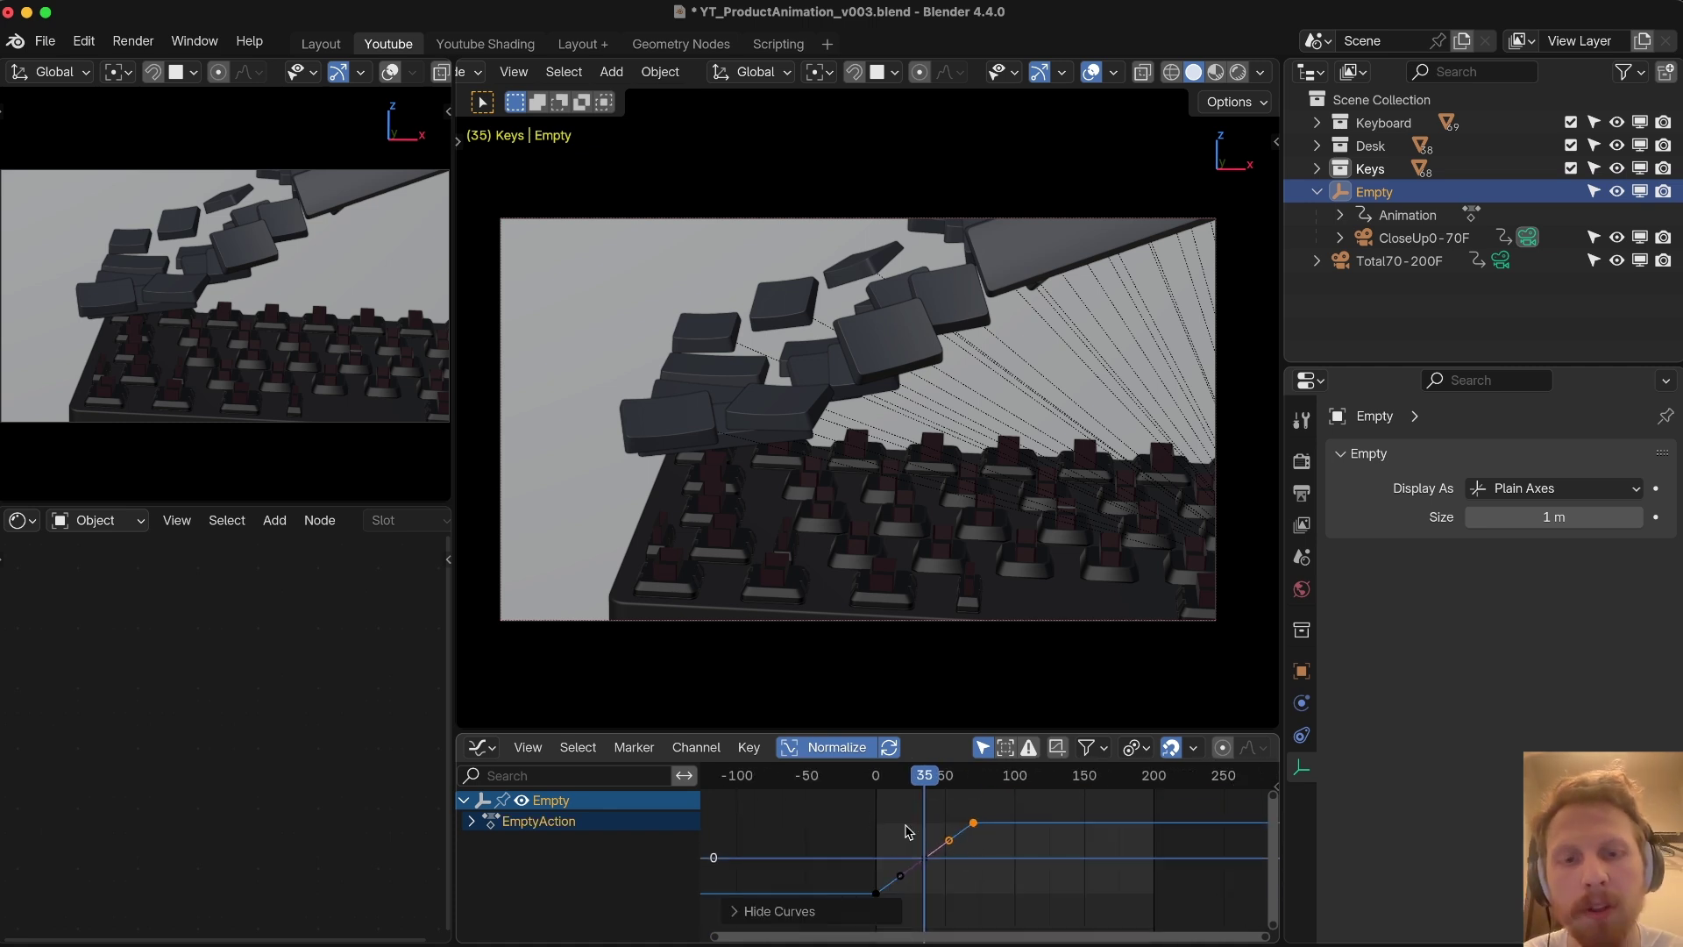
Step: Rotate the frame 35 keyframe's handles on the Z rotation curve to a shallower slope, slowing the orbit mid-way
{"action": "middle_click_drag", "start_coordinate": [907, 831], "coordinate": [897, 864], "text": "ctrl"}
{"action": "left_click_drag", "start_coordinate": [889, 833], "coordinate": [928, 888]}
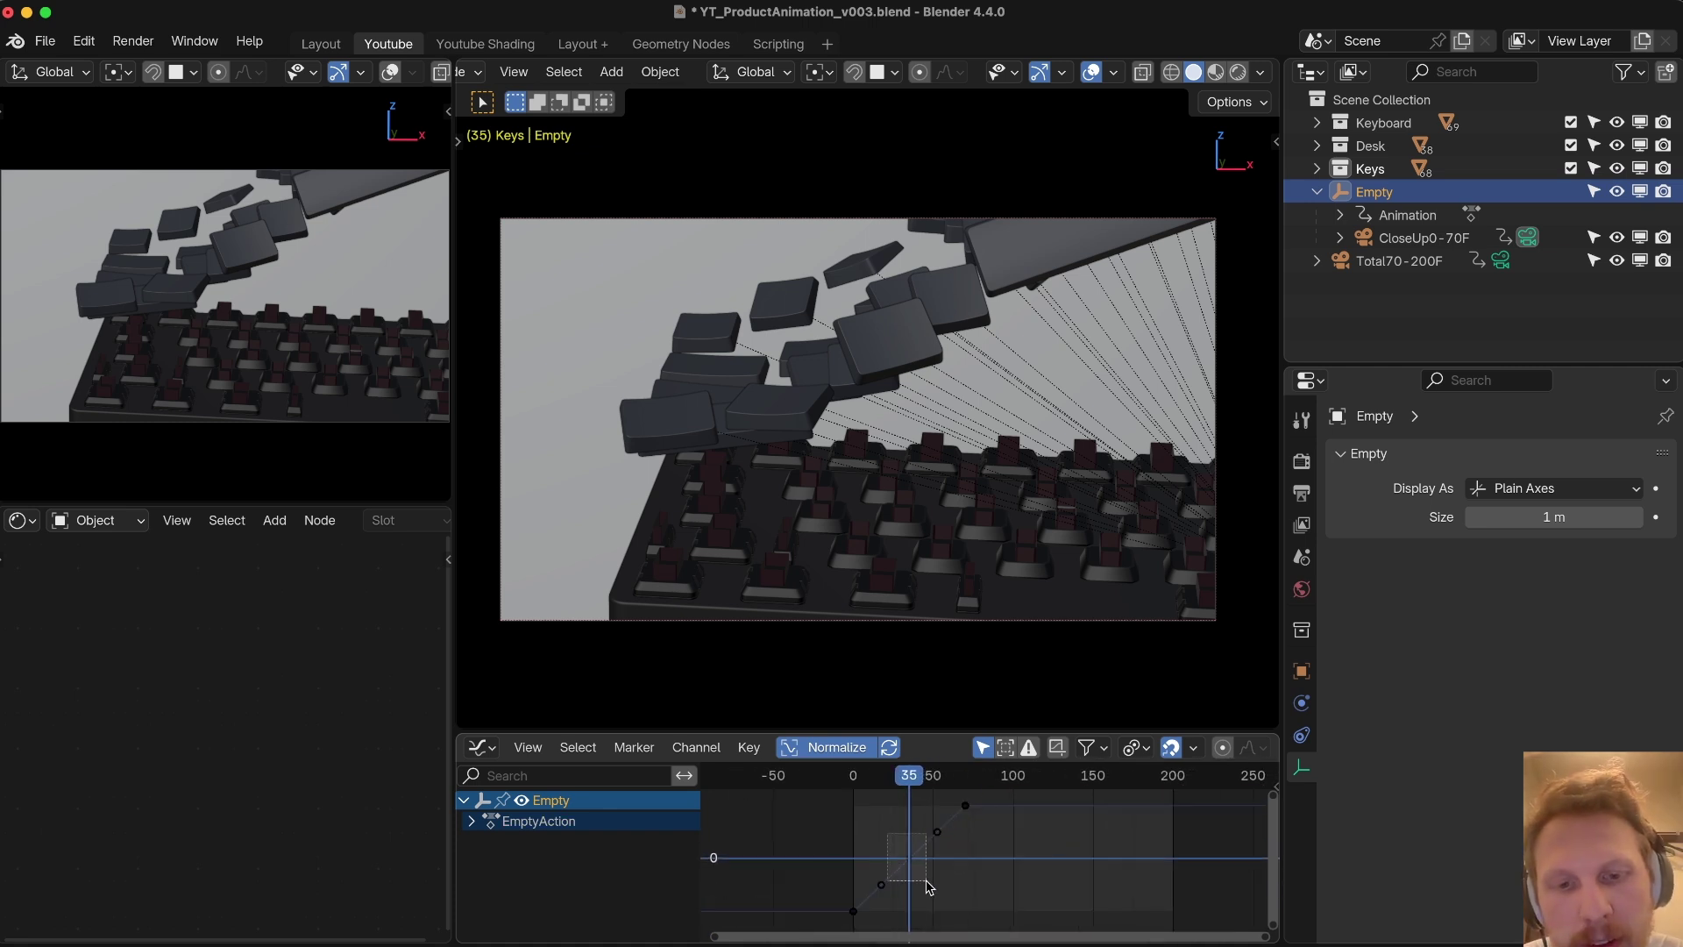
{"action": "key", "text": "r"}
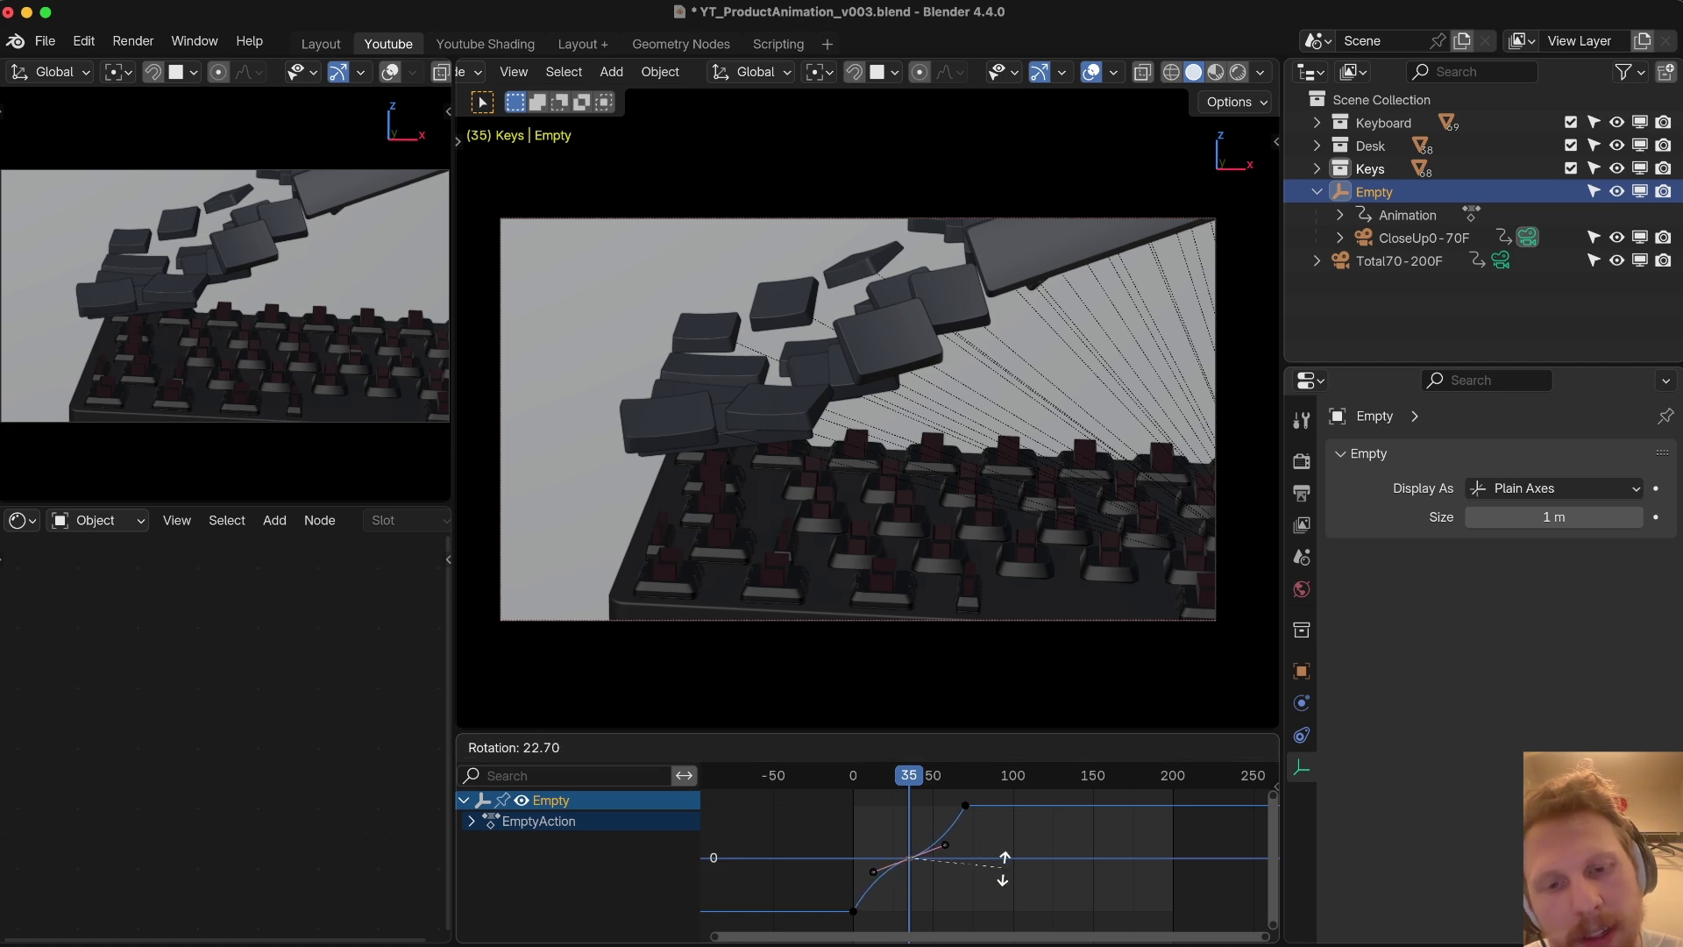
{"action": "left_click", "coordinate": [1006, 864]}
Step: Play back the reshaped close-up orbit from frame 0 and save the file
{"action": "key", "text": "space"}
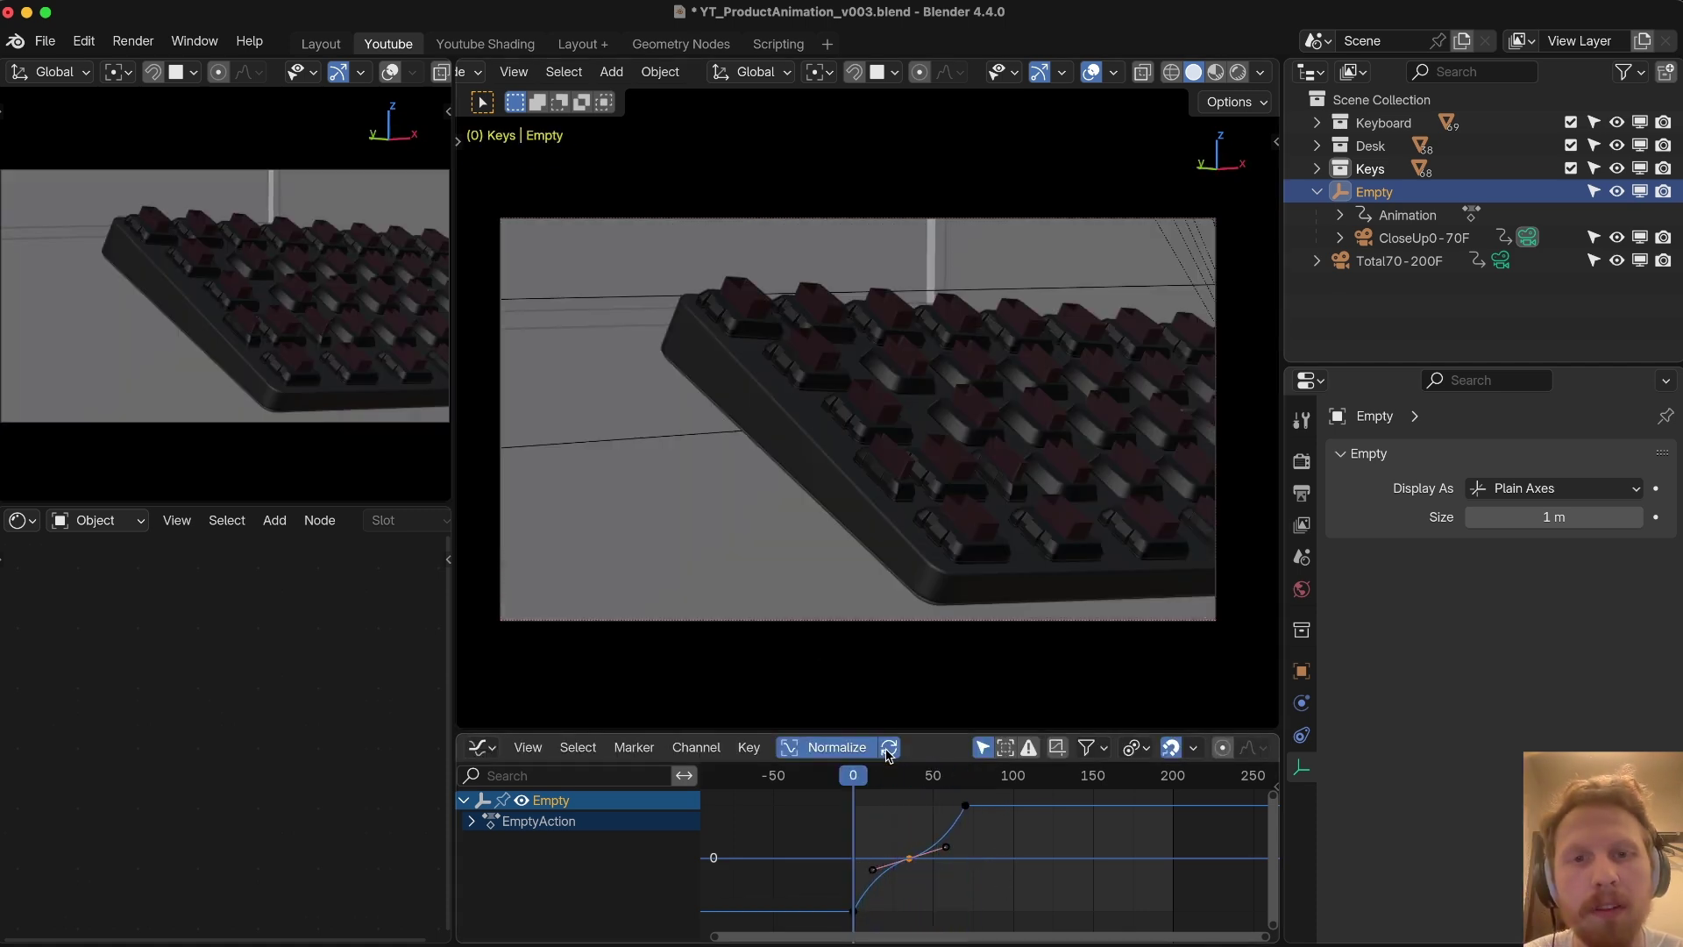
{"action": "key", "text": "Escape"}
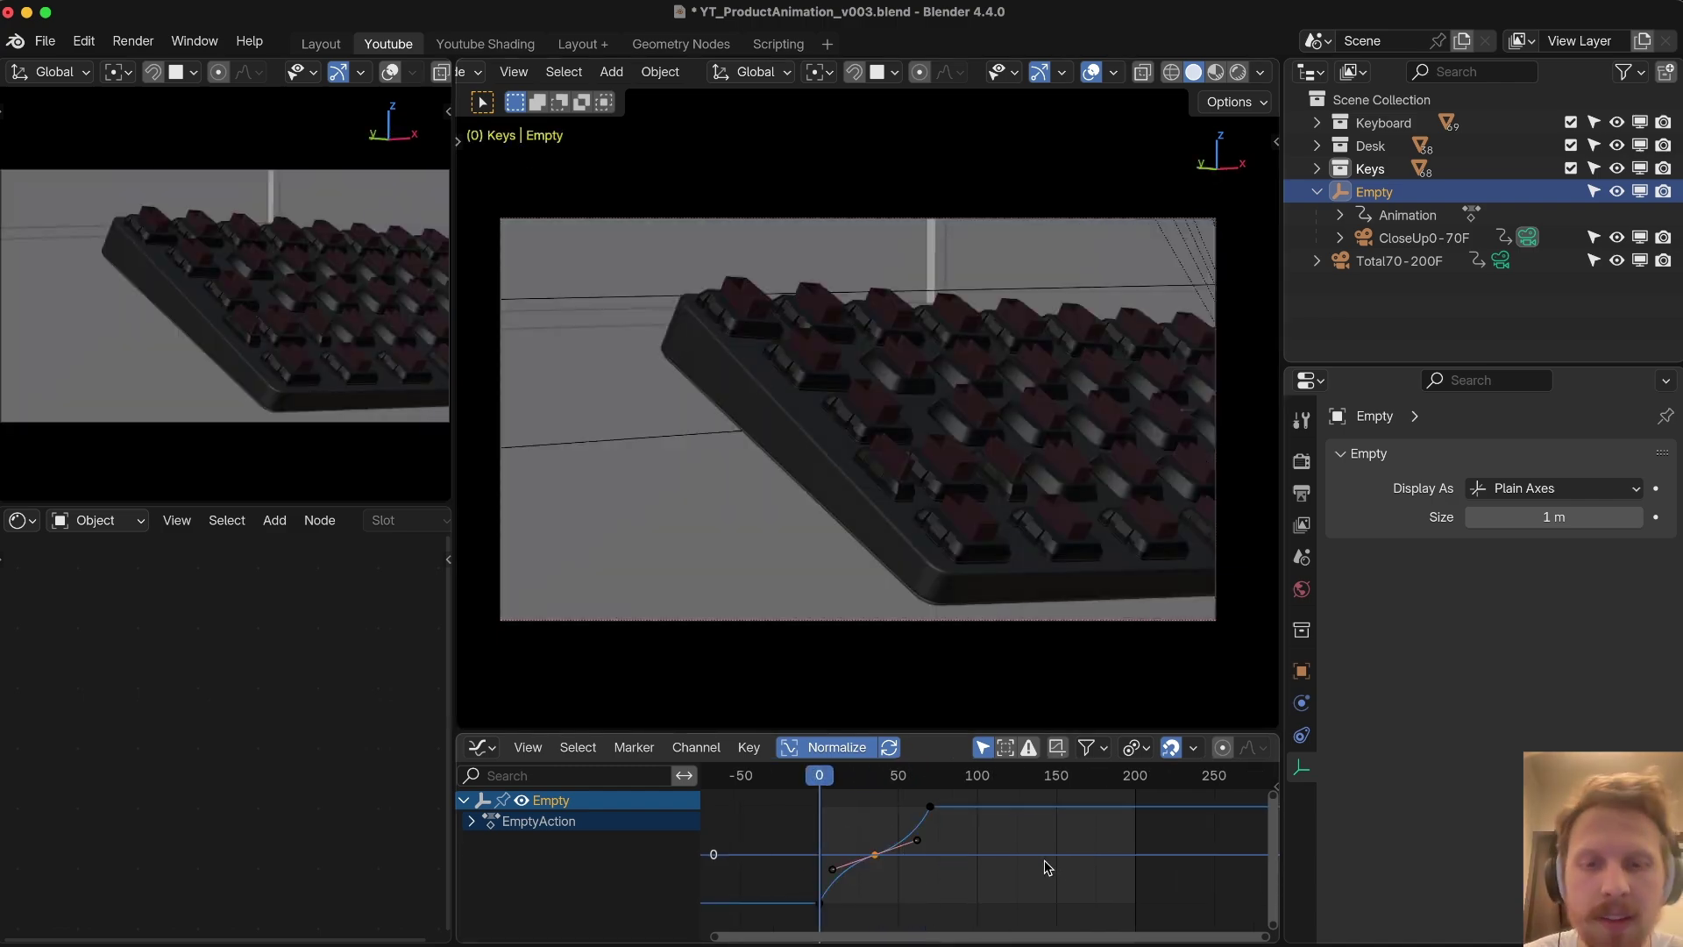
{"action": "key", "text": "space"}
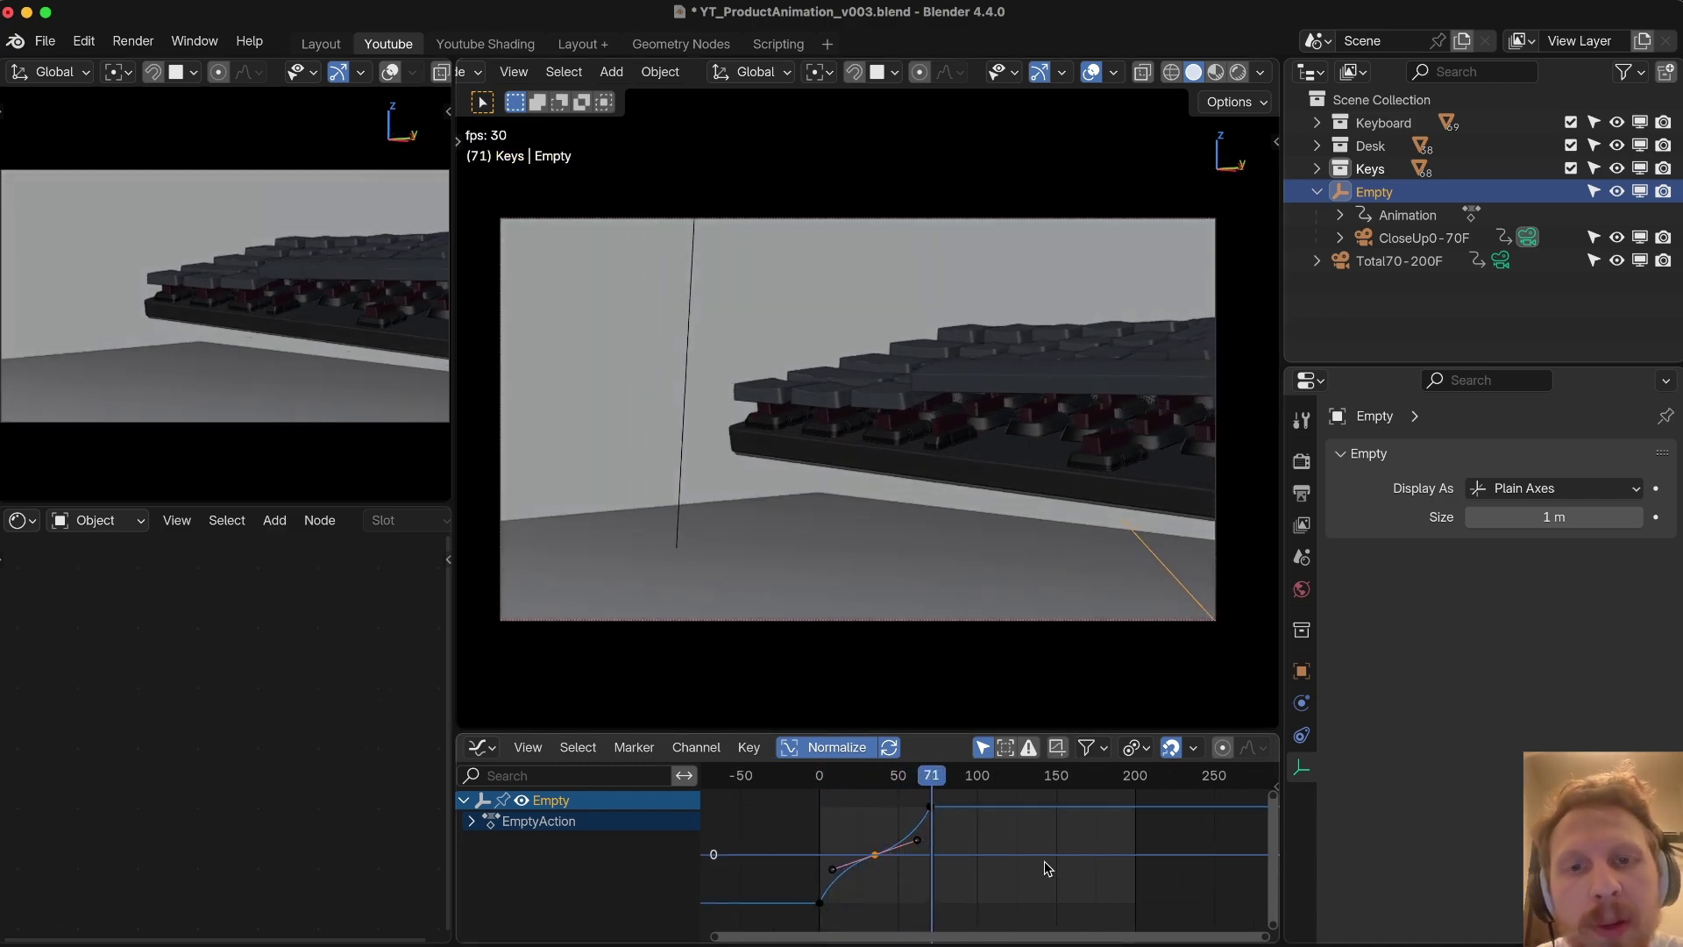
{"action": "key", "text": "Escape"}
{"action": "key", "text": "super+s"}
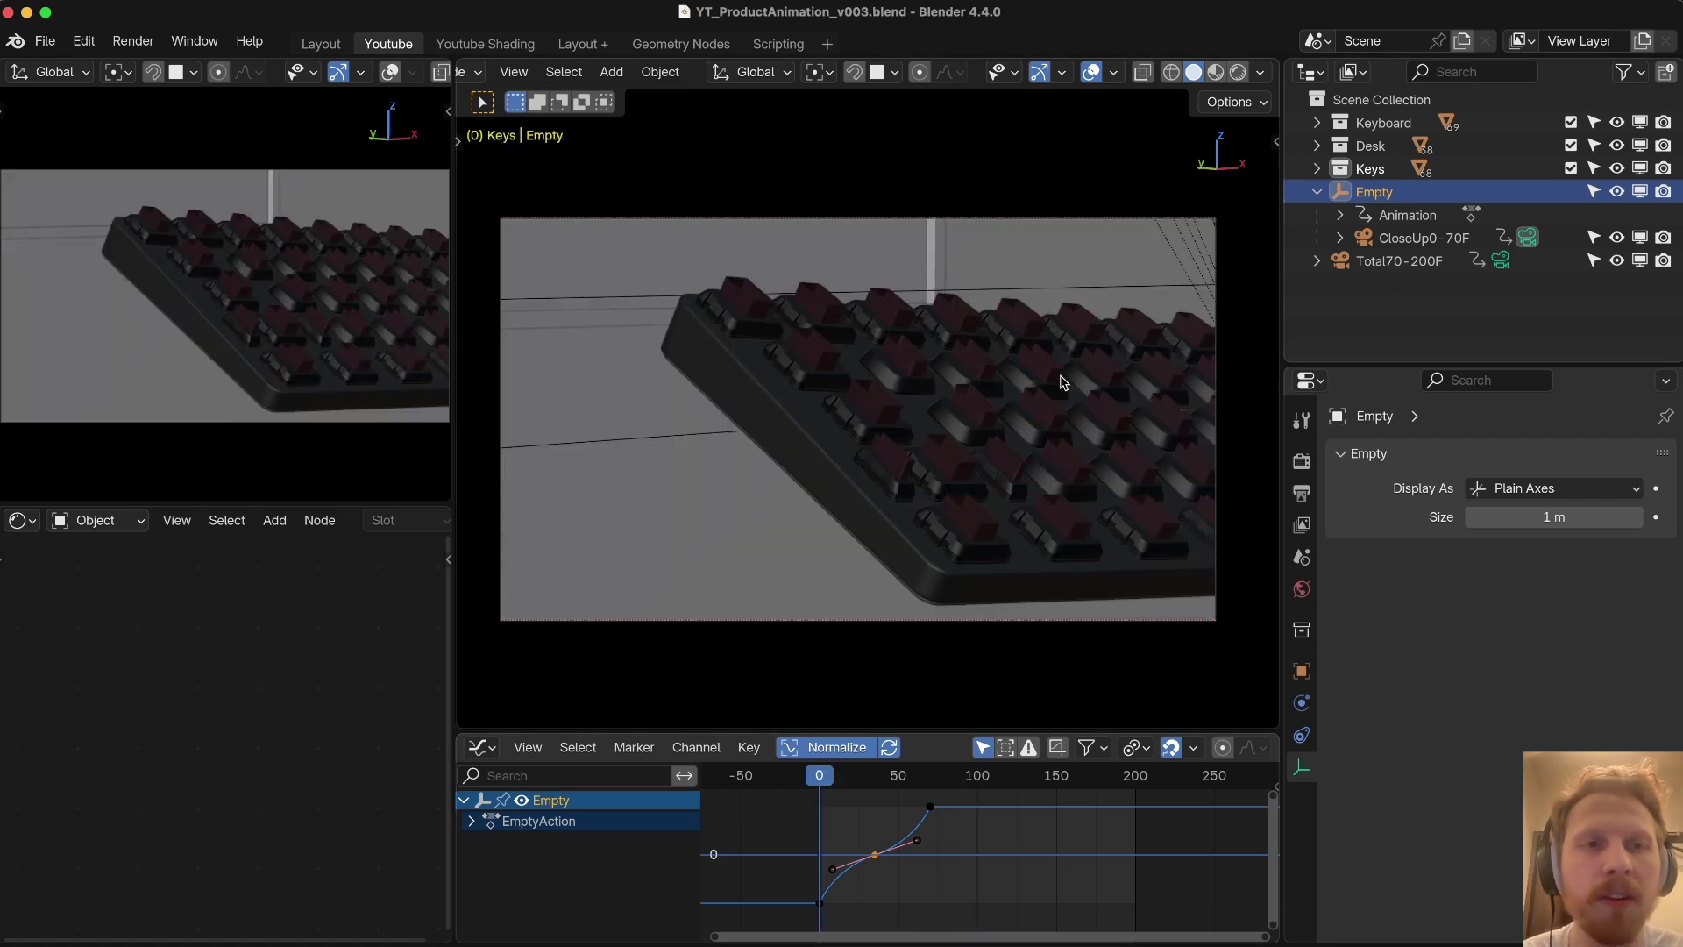
Step: Make Total70-200F the active scene camera and leave the camera view
{"action": "left_click", "coordinate": [1425, 263]}
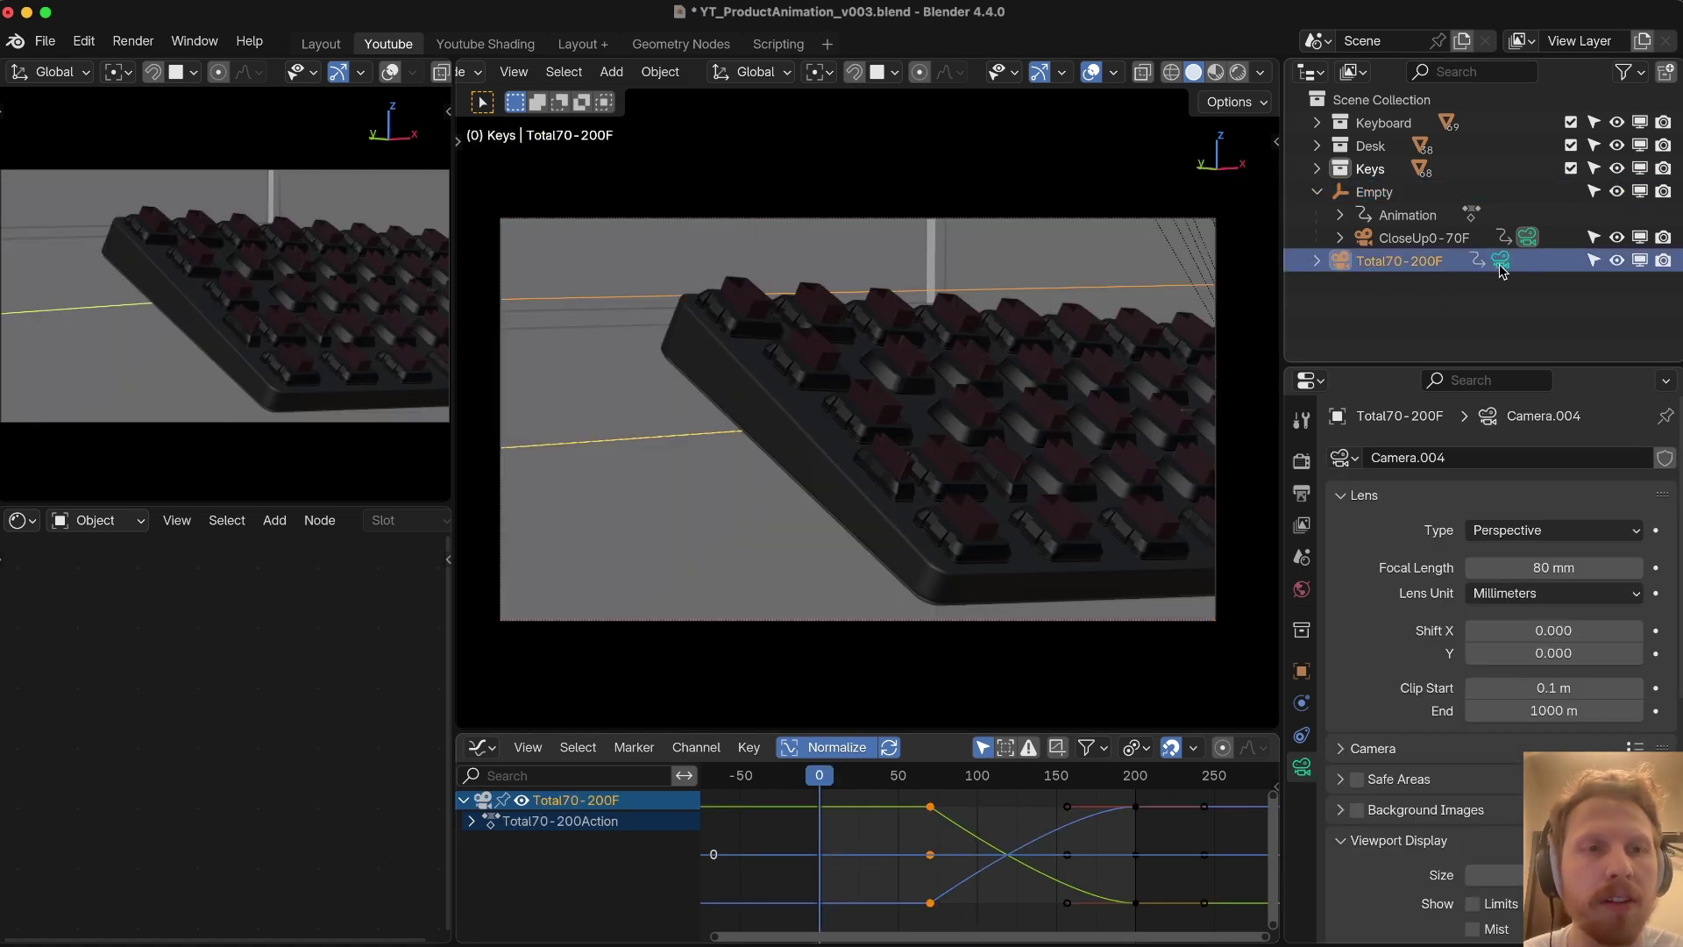
{"action": "left_click", "coordinate": [1501, 261]}
{"action": "key", "text": "KP_0"}
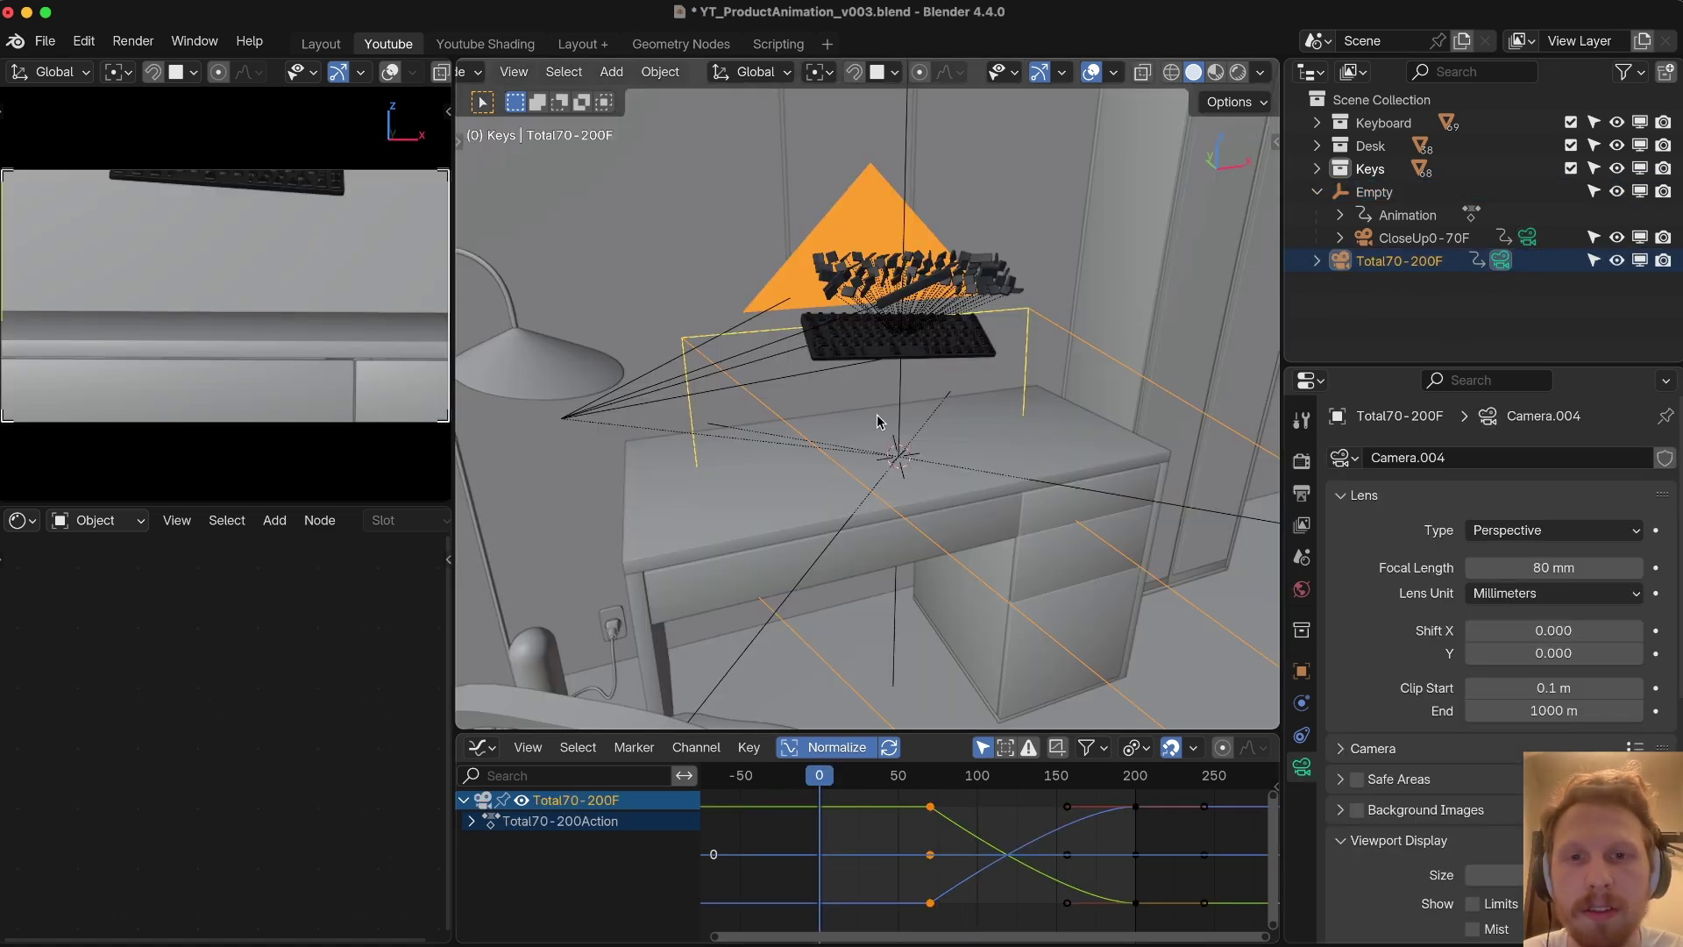
Step: Add a second Plain Axes empty at the 3D cursor and move it into the Scene Collection
{"action": "key", "text": "shift+a"}
{"action": "left_click", "coordinate": [975, 419]}
{"action": "left_click_drag", "start_coordinate": [1375, 195], "coordinate": [1369, 99]}
{"action": "left_click", "coordinate": [1317, 169]}
Step: Rename the close-up camera's empty CloseUpParent and the new empty TotalParent
{"action": "left_click", "coordinate": [1390, 193]}
{"action": "double_click", "coordinate": [1390, 192]}
{"action": "type", "text": "C"}
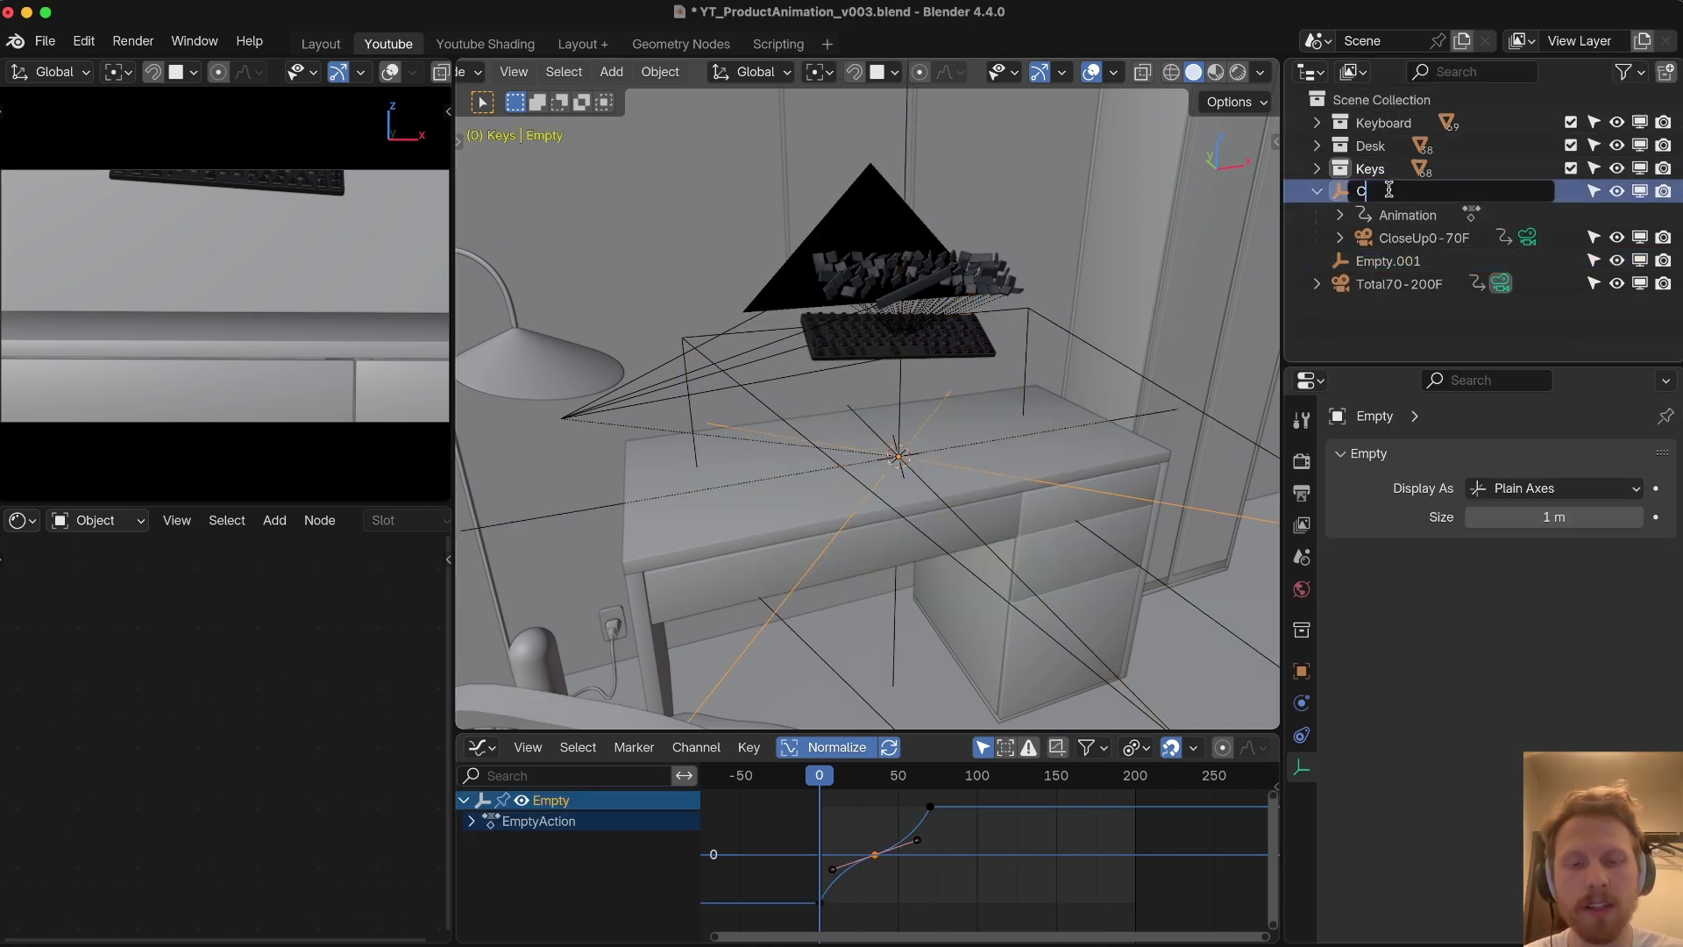
{"action": "type", "text": "loseUpParent"}
{"action": "key", "text": "Return"}
{"action": "double_click", "coordinate": [1390, 261]}
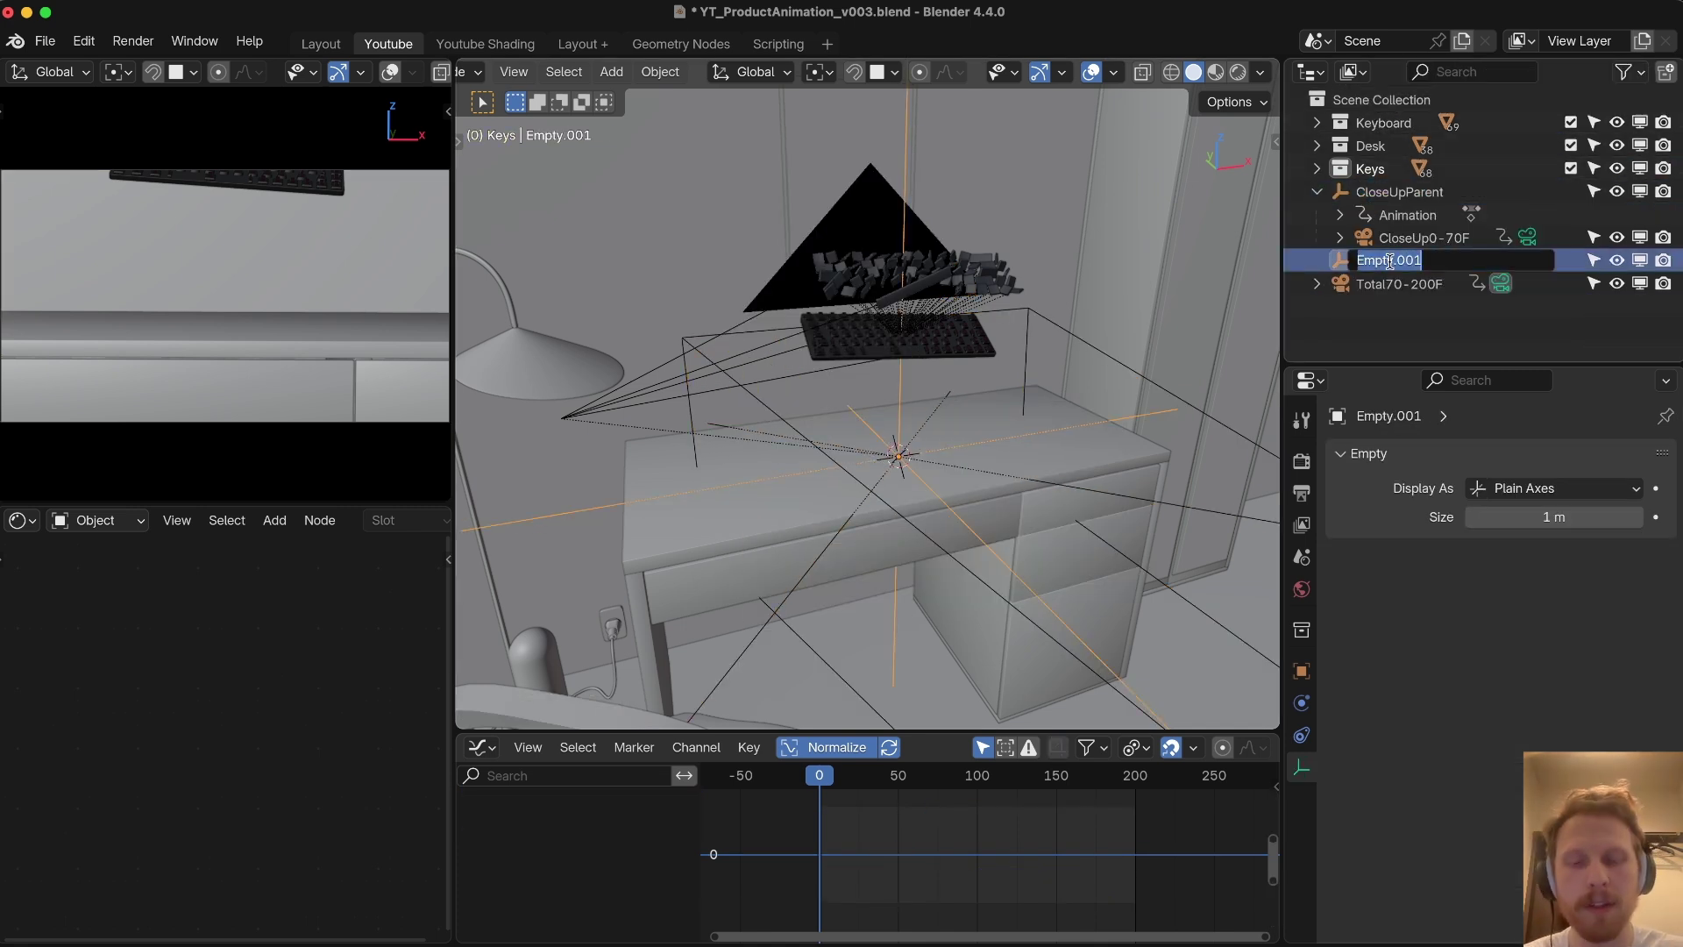
{"action": "type", "text": "TotalParent"}
{"action": "key", "text": "Return"}
Step: Parent the Total70-200F camera to TotalParent with the Object option
{"action": "left_click", "coordinate": [1375, 260]}
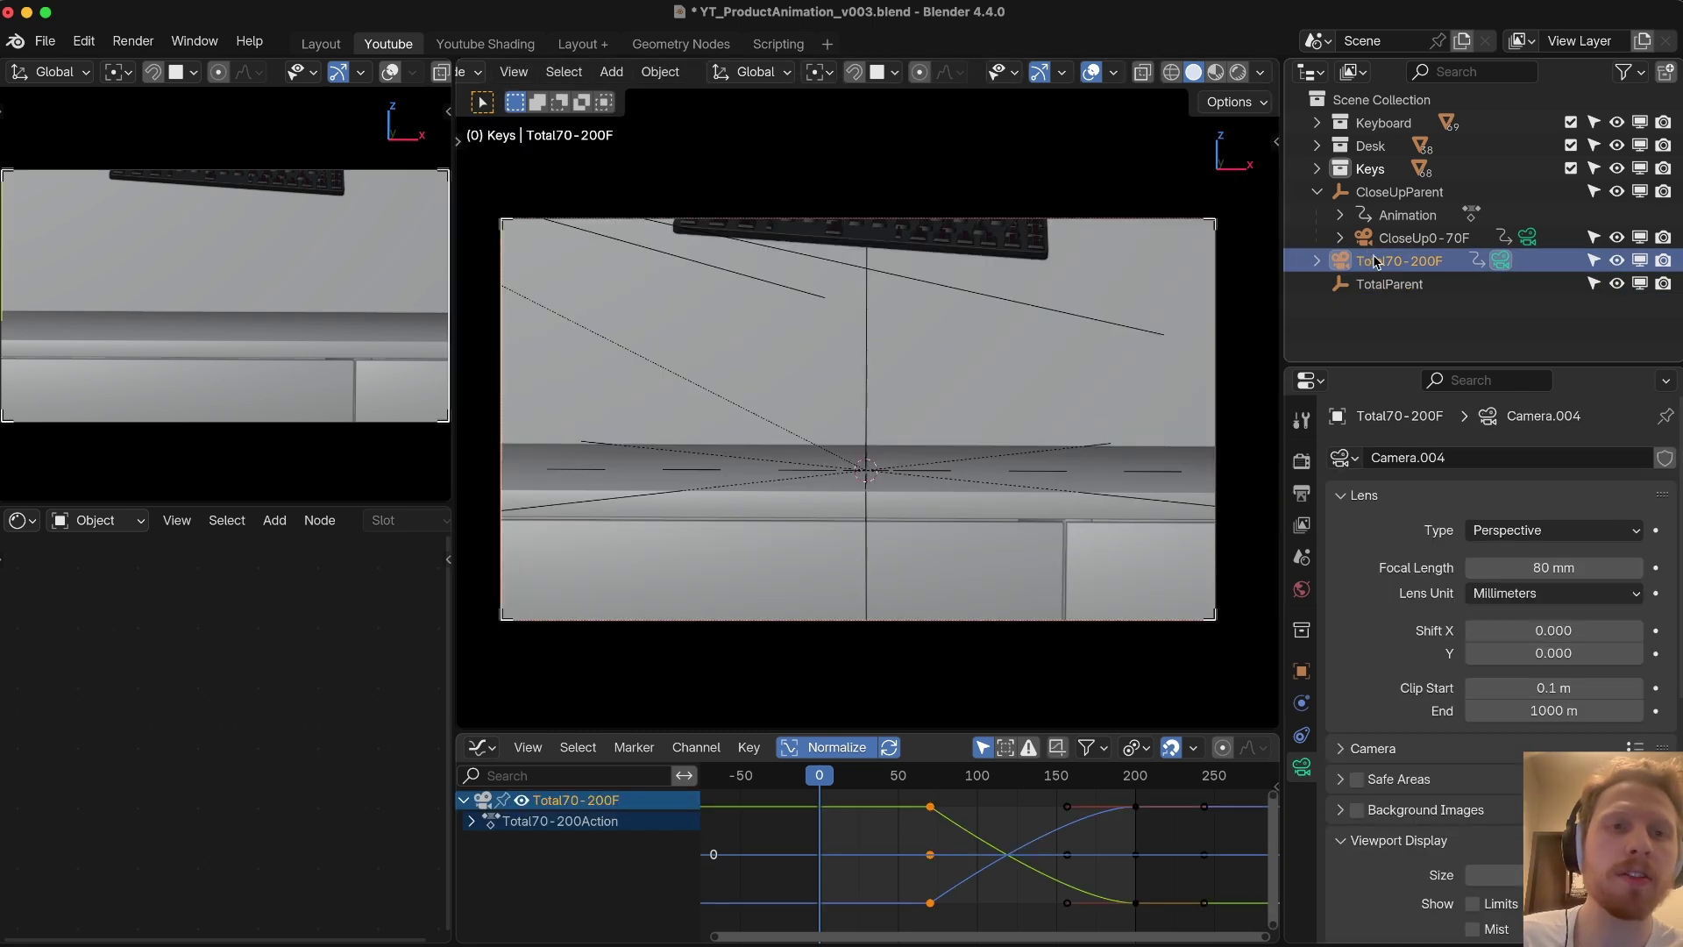
{"action": "left_click", "coordinate": [1383, 284]}
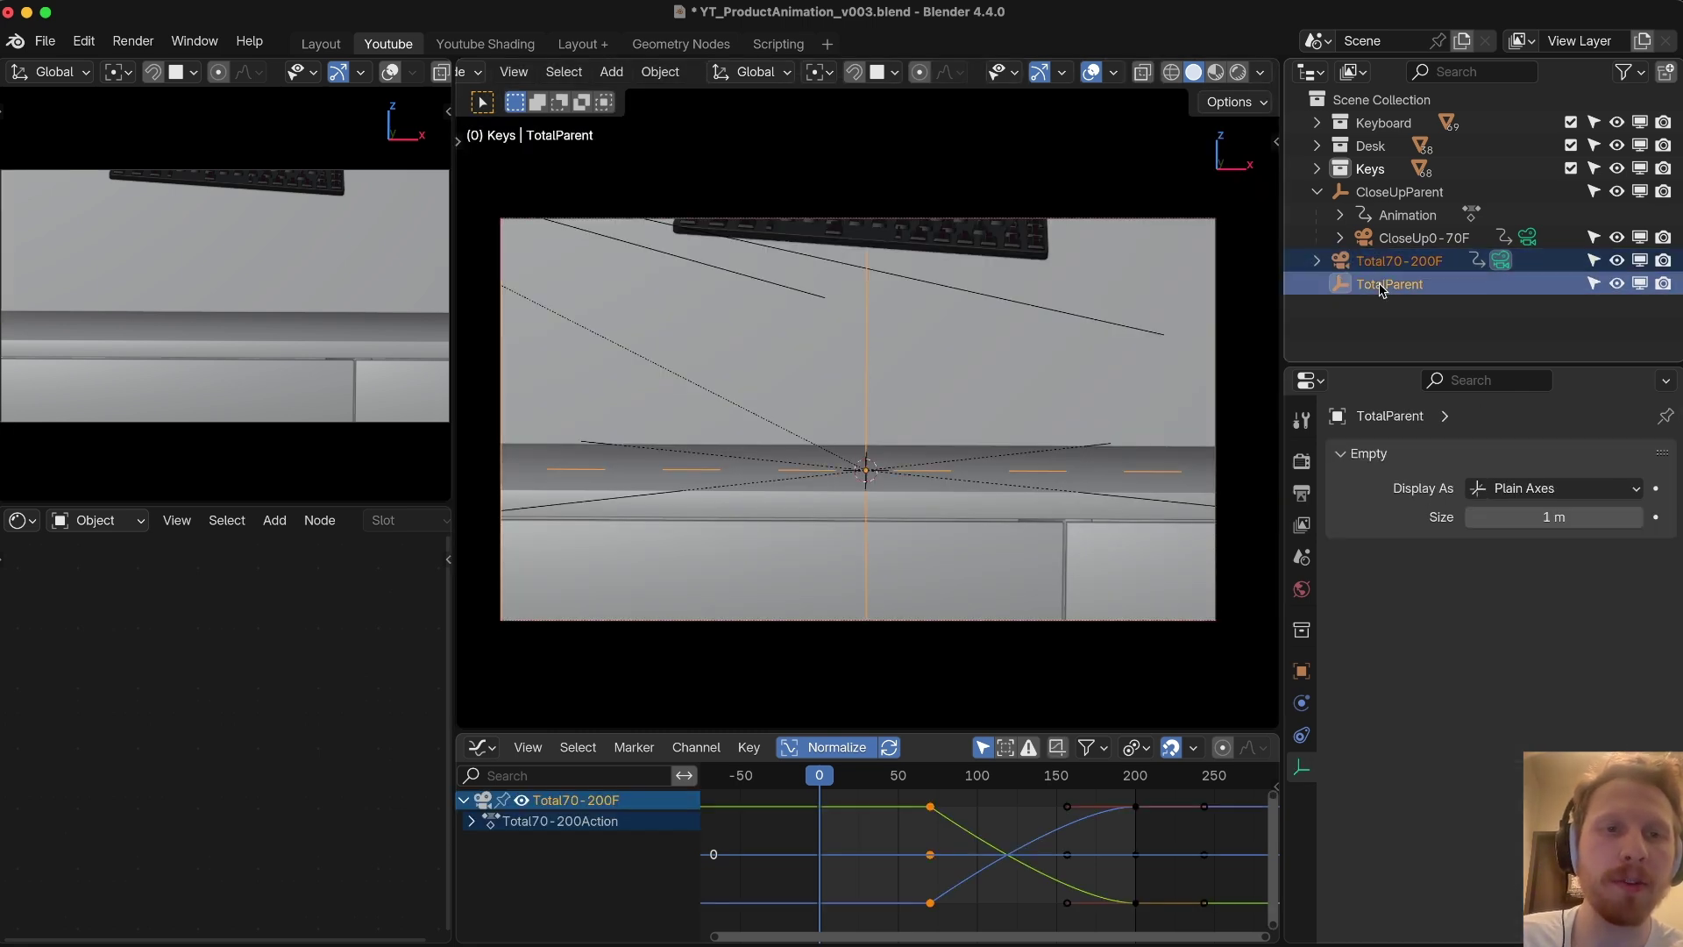
{"action": "key", "text": "ctrl+p"}
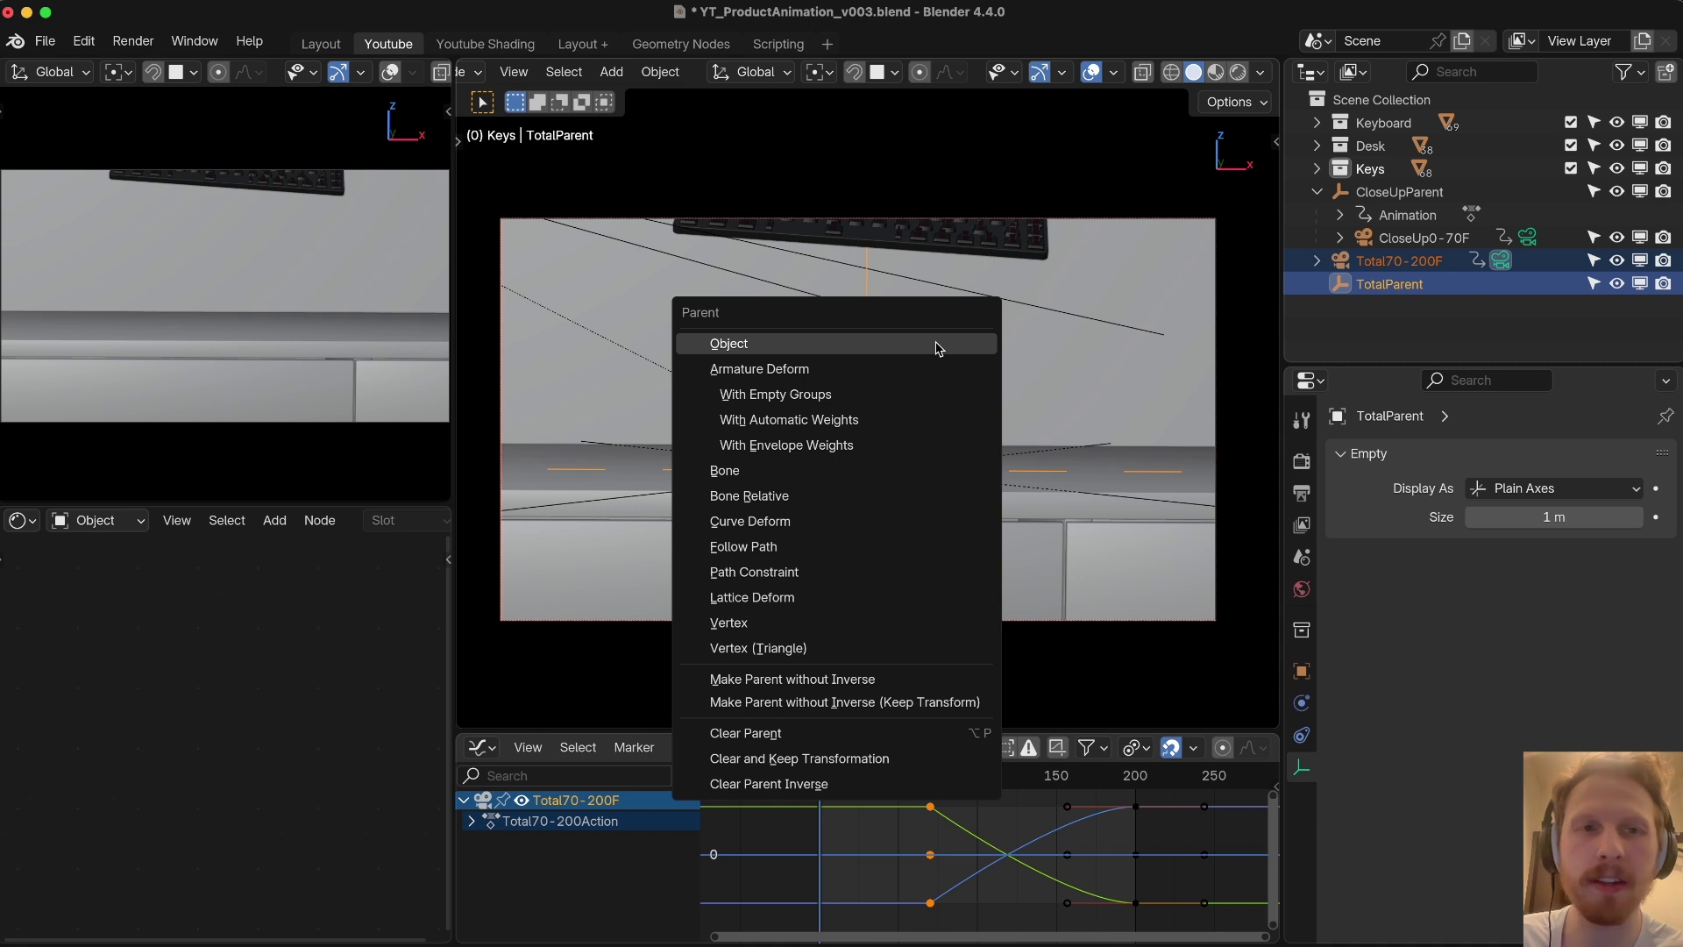
{"action": "left_click", "coordinate": [937, 344]}
{"action": "left_click", "coordinate": [1344, 270]}
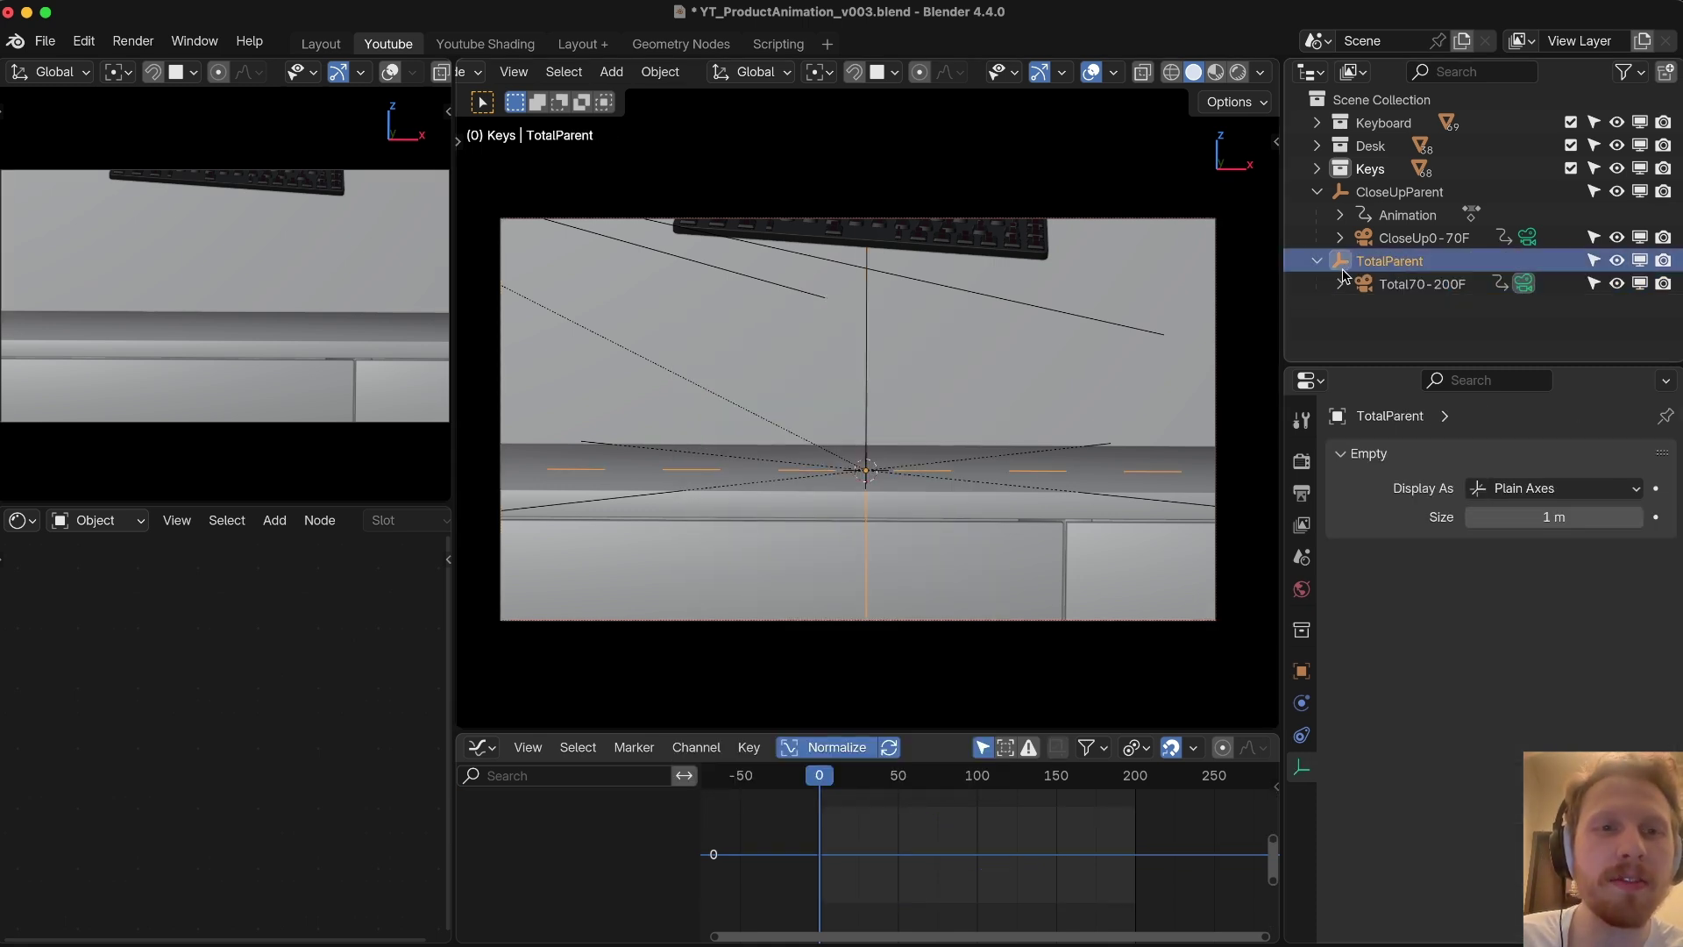
{"action": "key", "text": "z"}
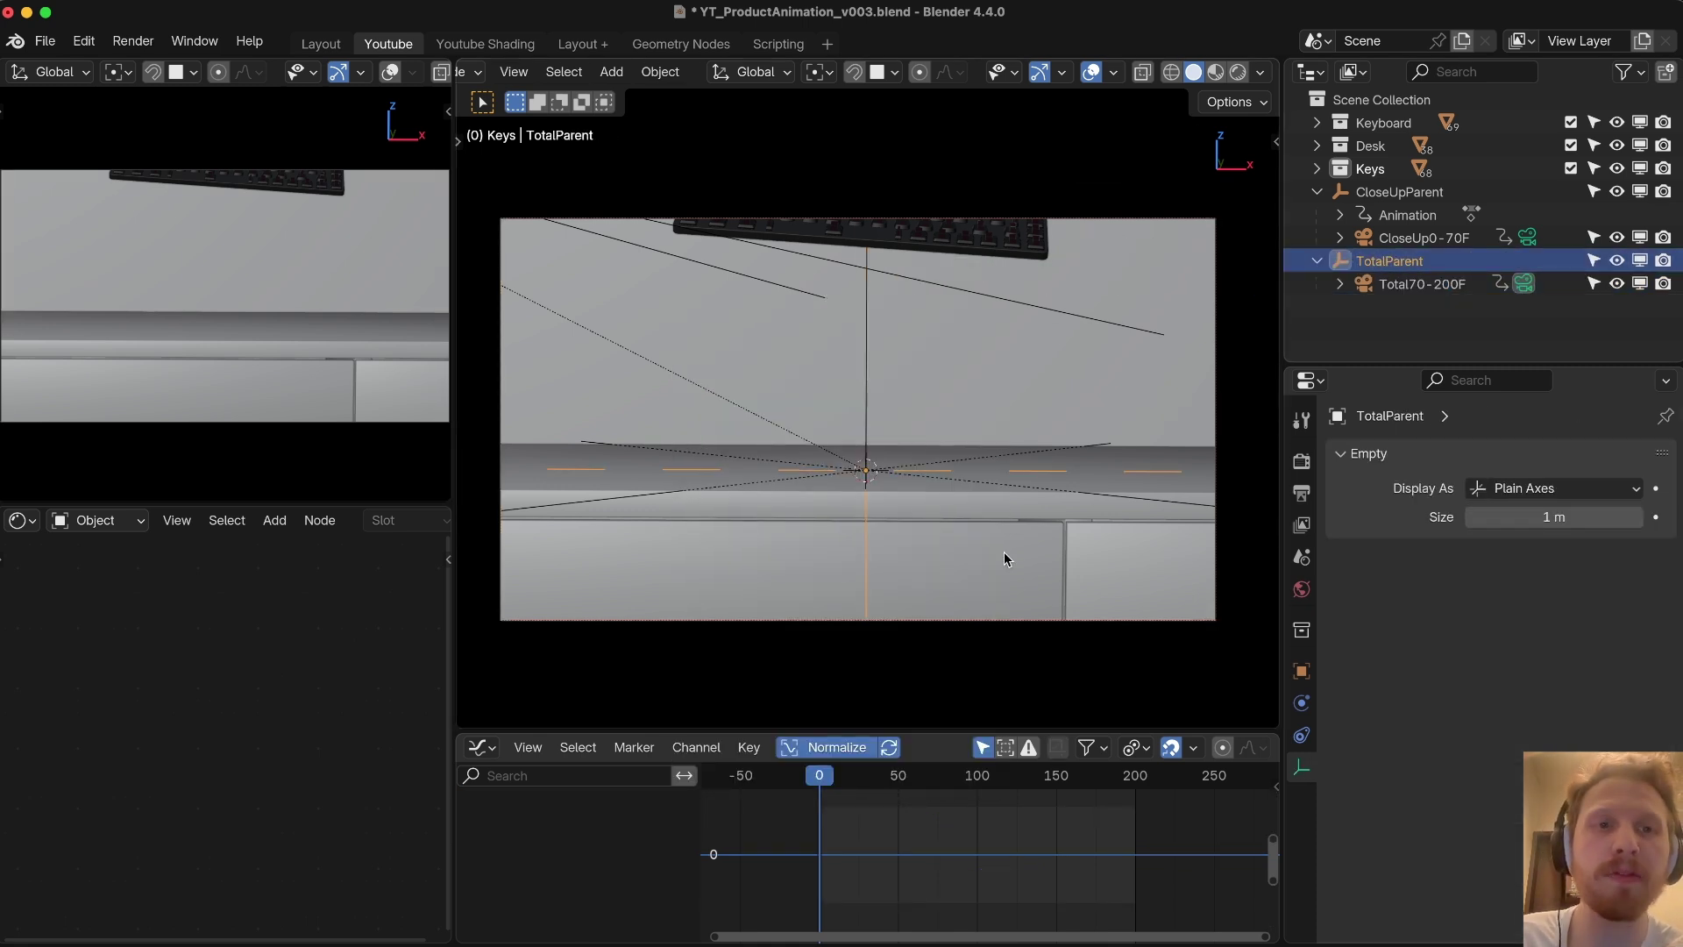
Step: Keyframe TotalParent's unrotated pose at frame 200
{"action": "left_click", "coordinate": [1075, 780]}
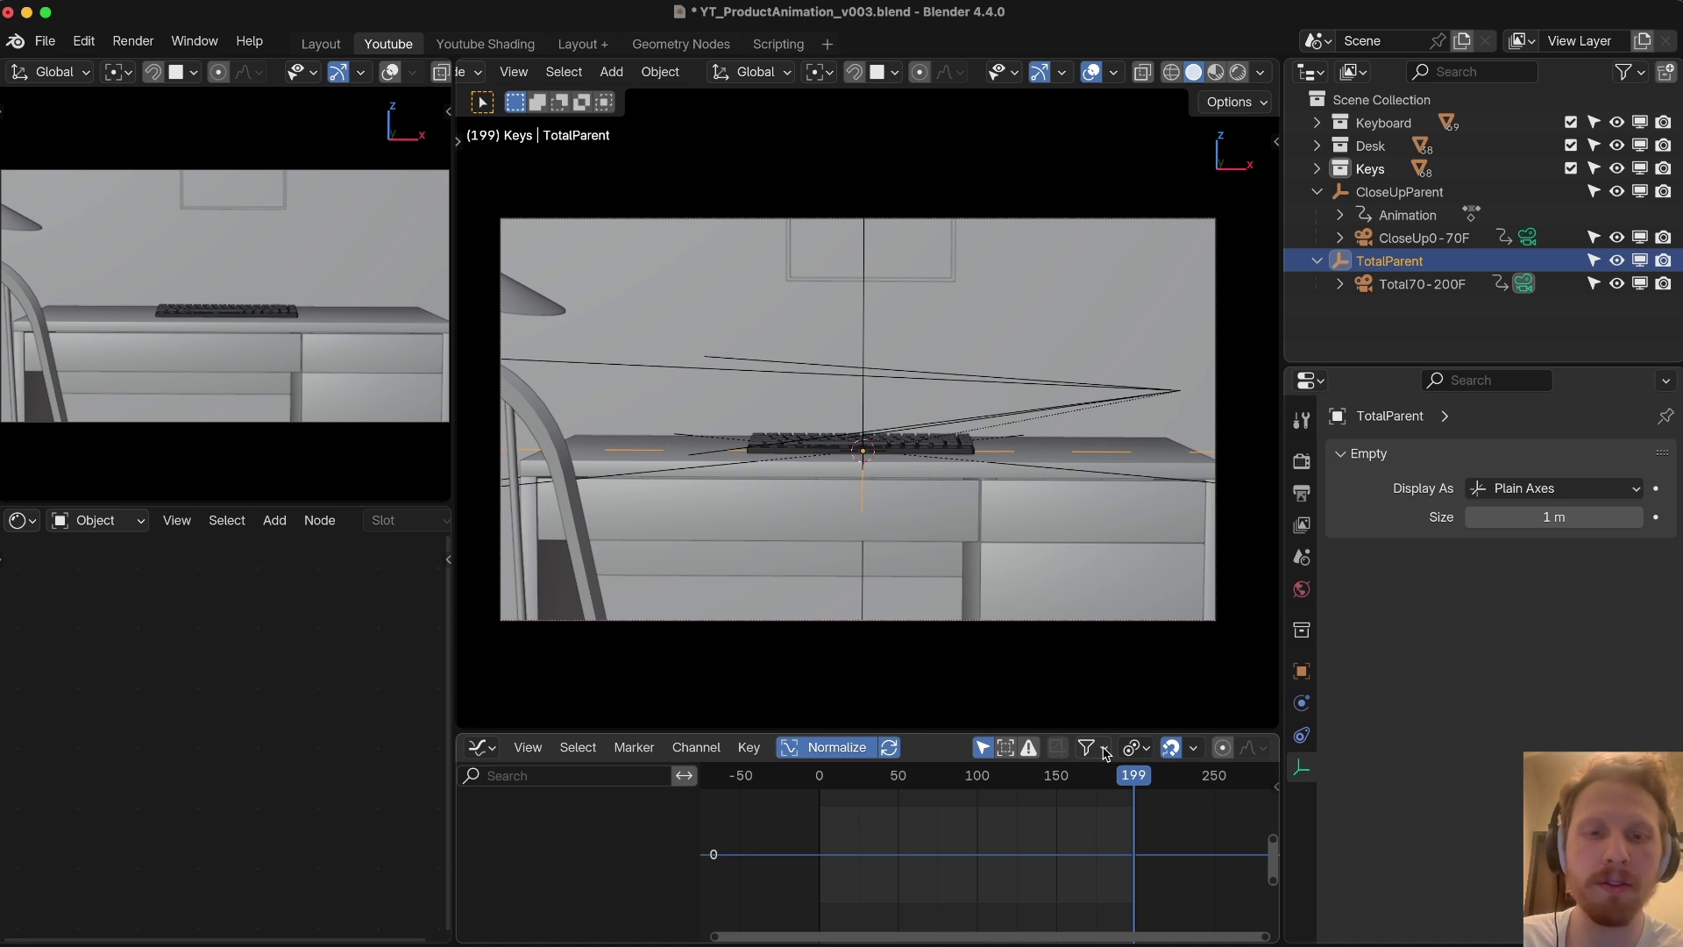
{"action": "key", "text": "Right"}
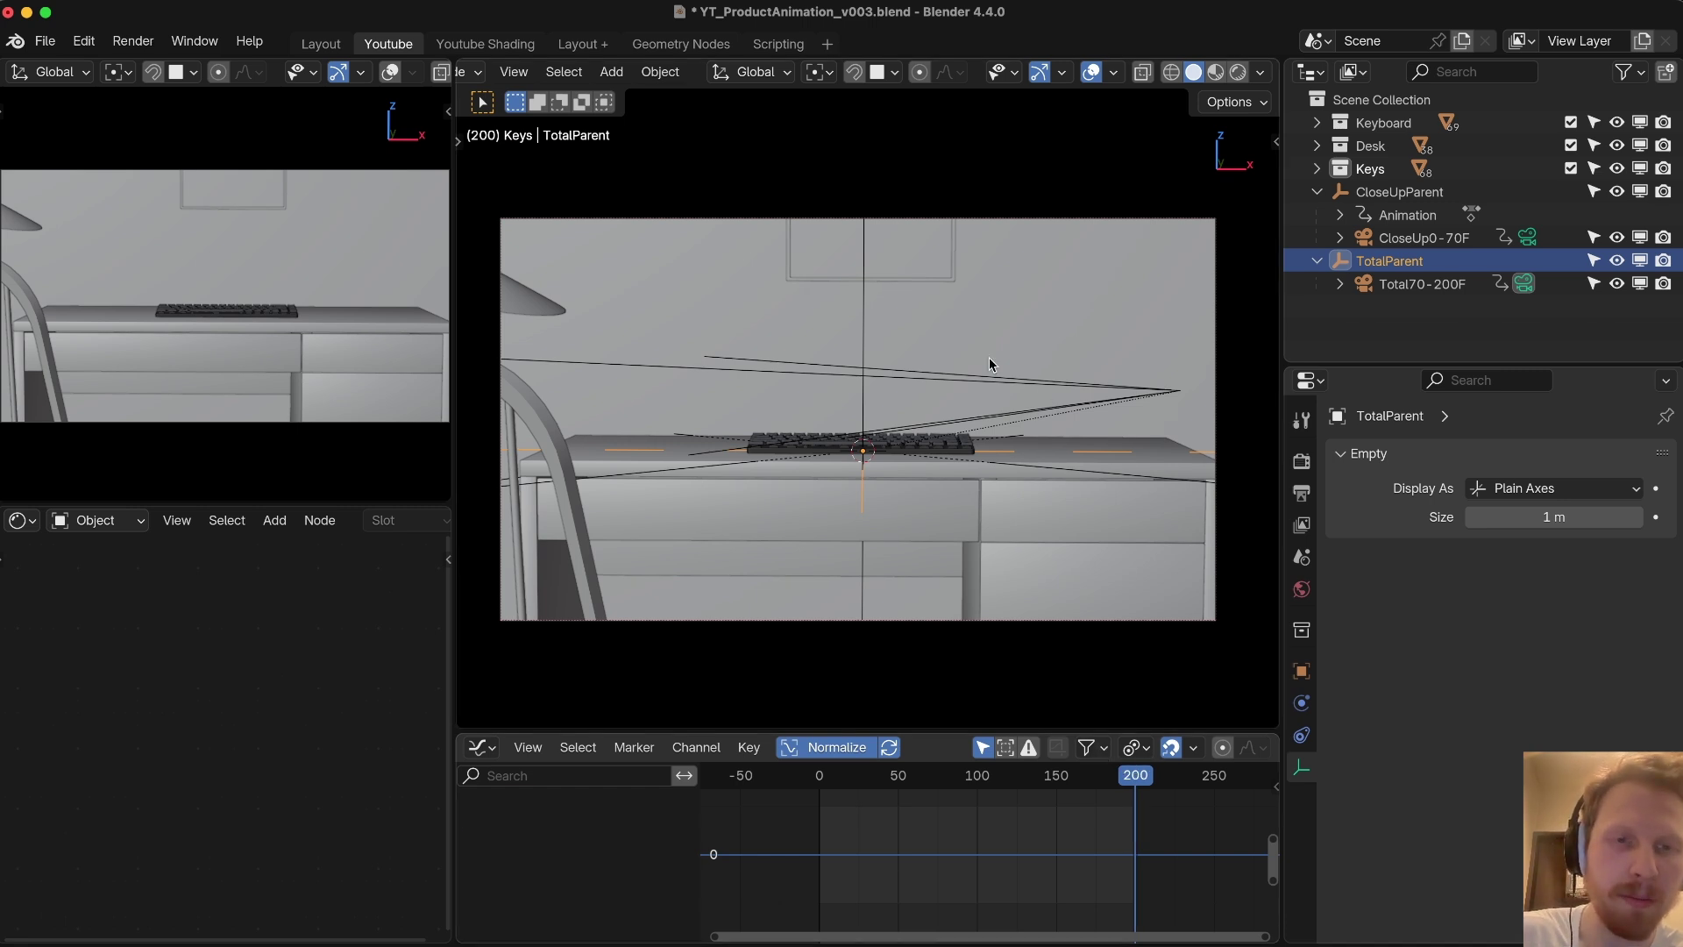
{"action": "key", "text": "i"}
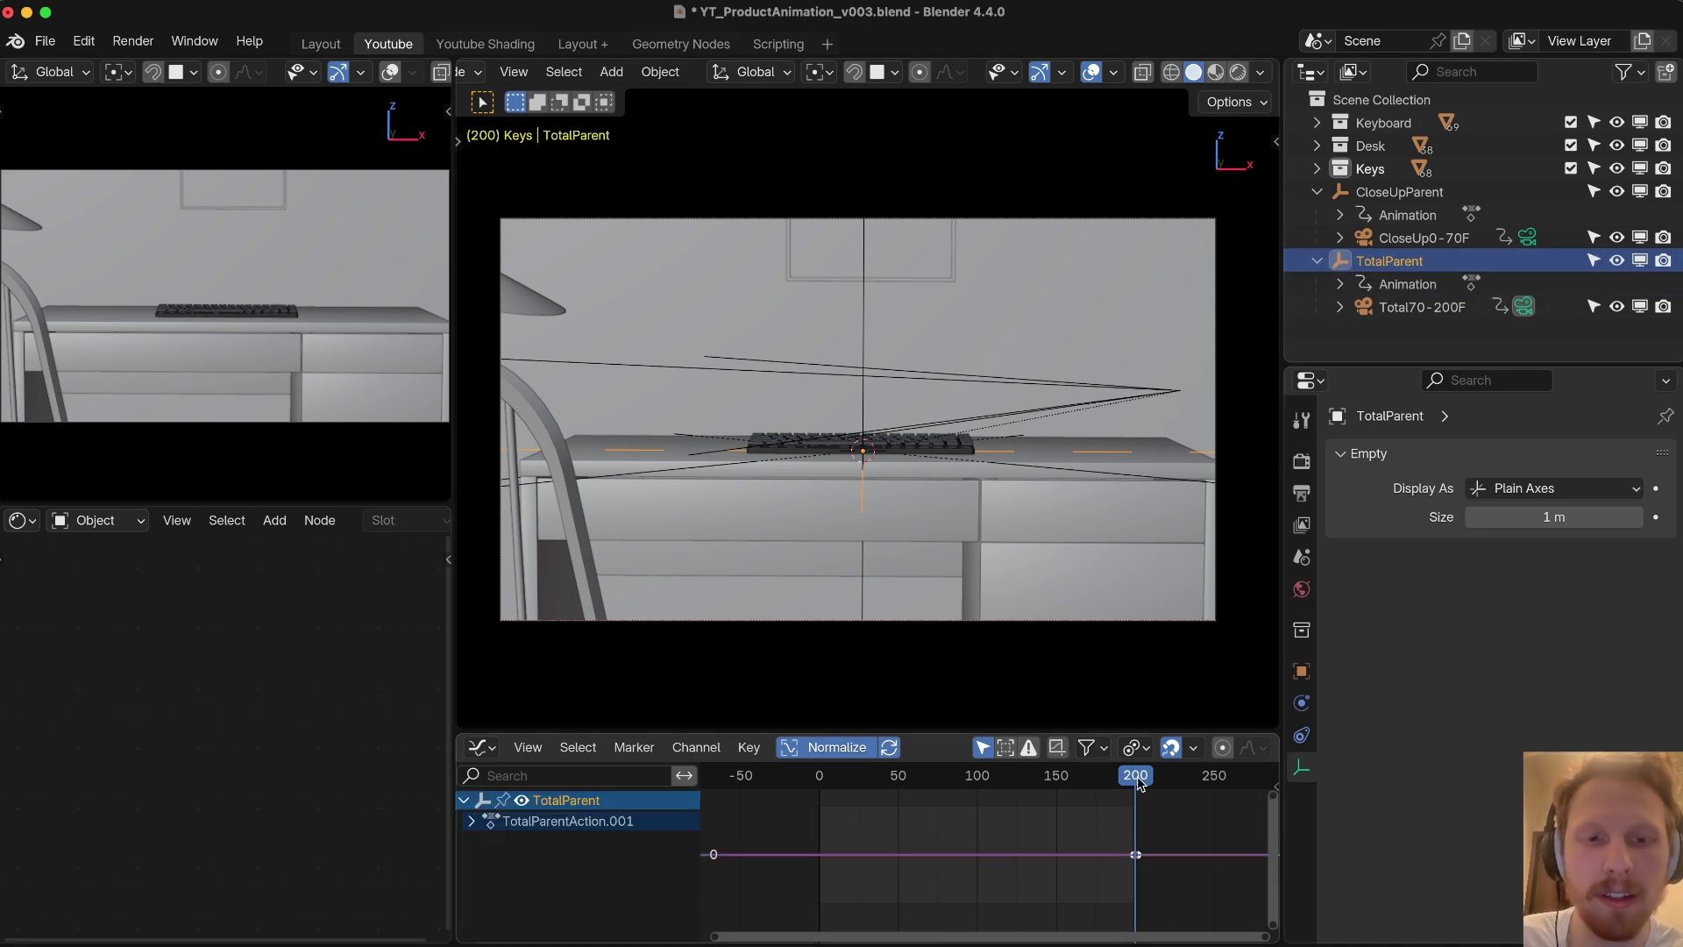
Step: Rotate TotalParent around Z at frame 70 until the camera view clears the chair, keyframe it, and play back the orbit
{"action": "left_click_drag", "start_coordinate": [1139, 783], "coordinate": [951, 801]}
{"action": "key", "text": "r"}
{"action": "key", "text": "z"}
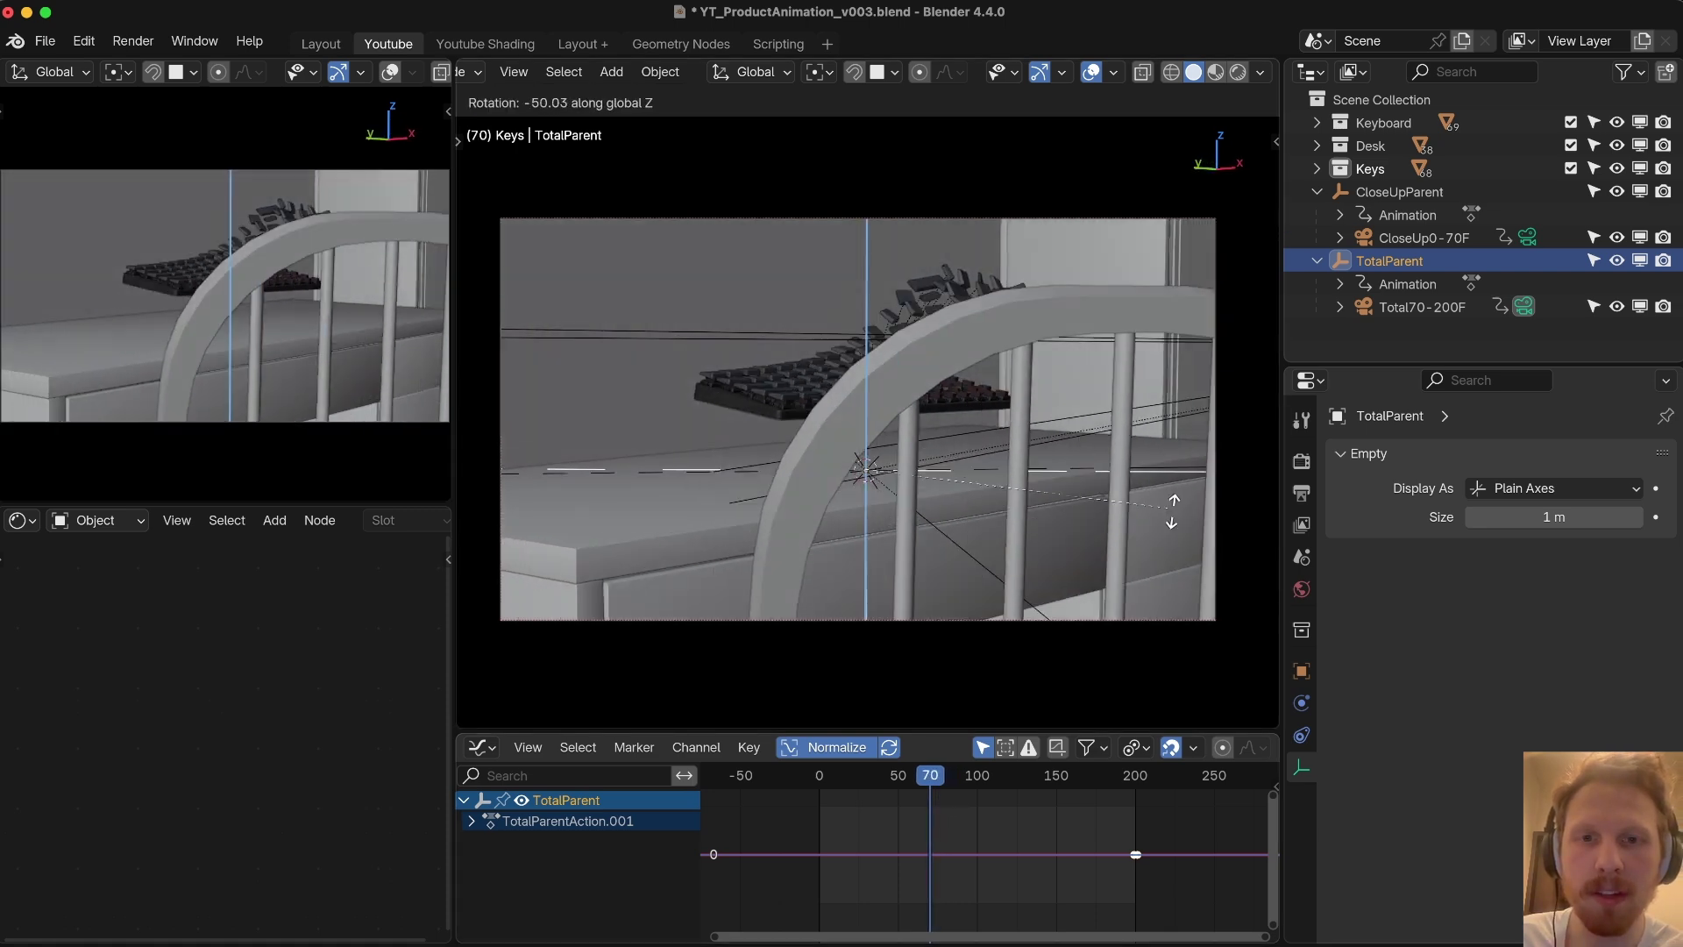
{"action": "left_click", "coordinate": [1154, 577]}
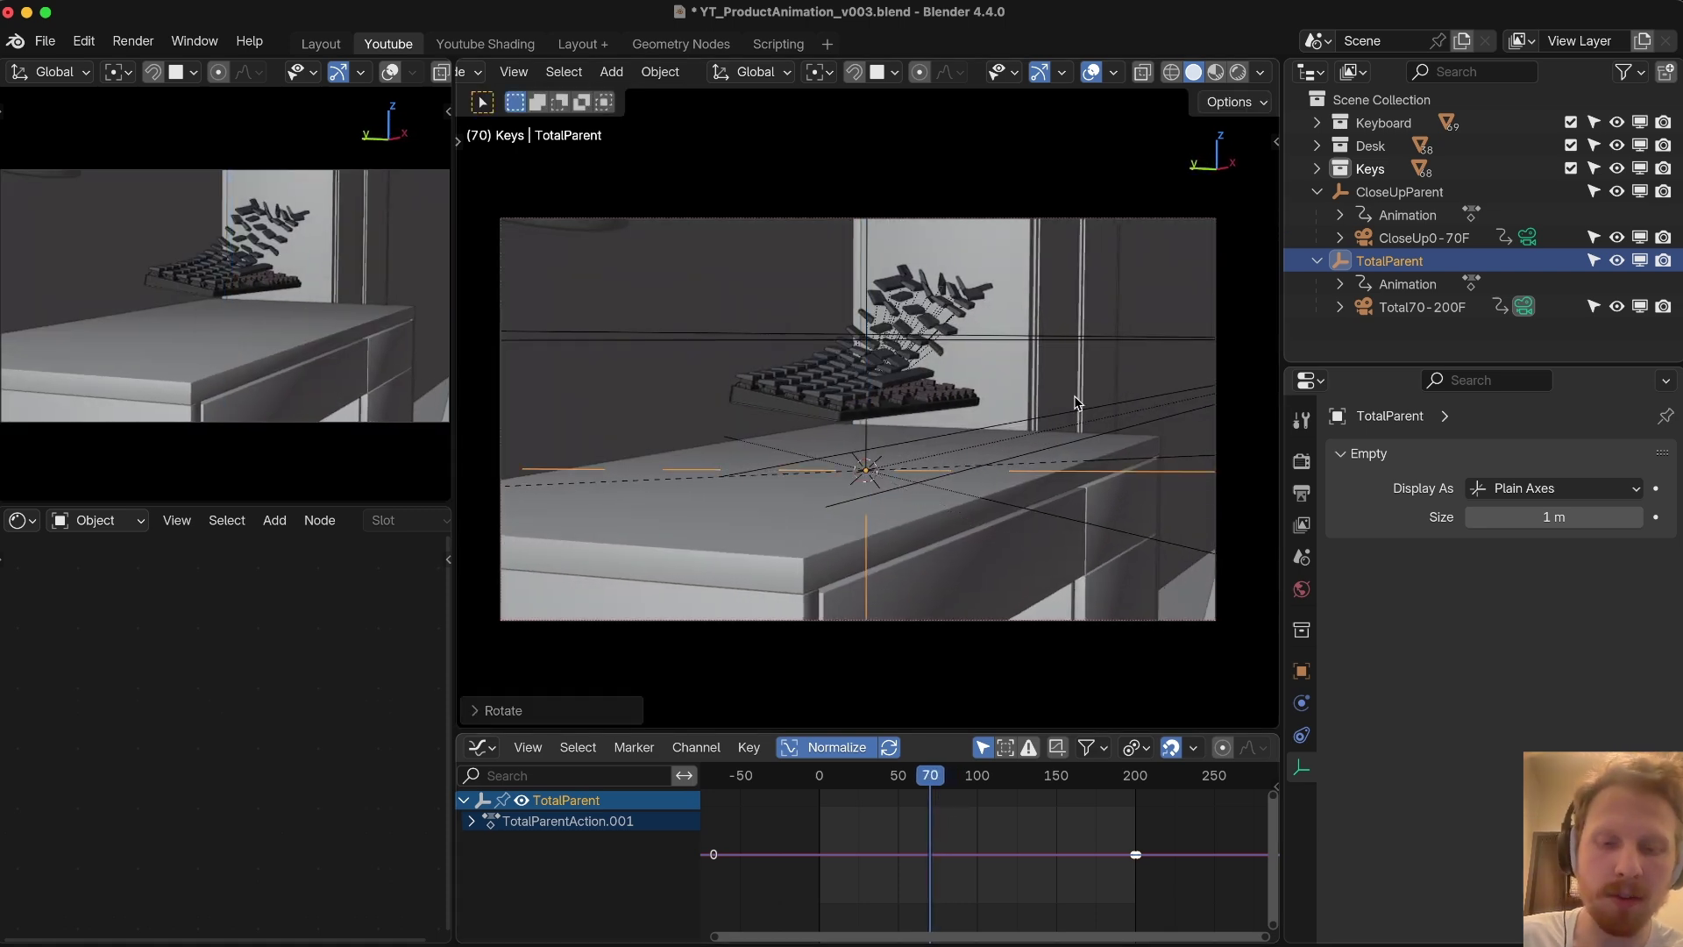
{"action": "key", "text": "i"}
{"action": "key", "text": "space"}
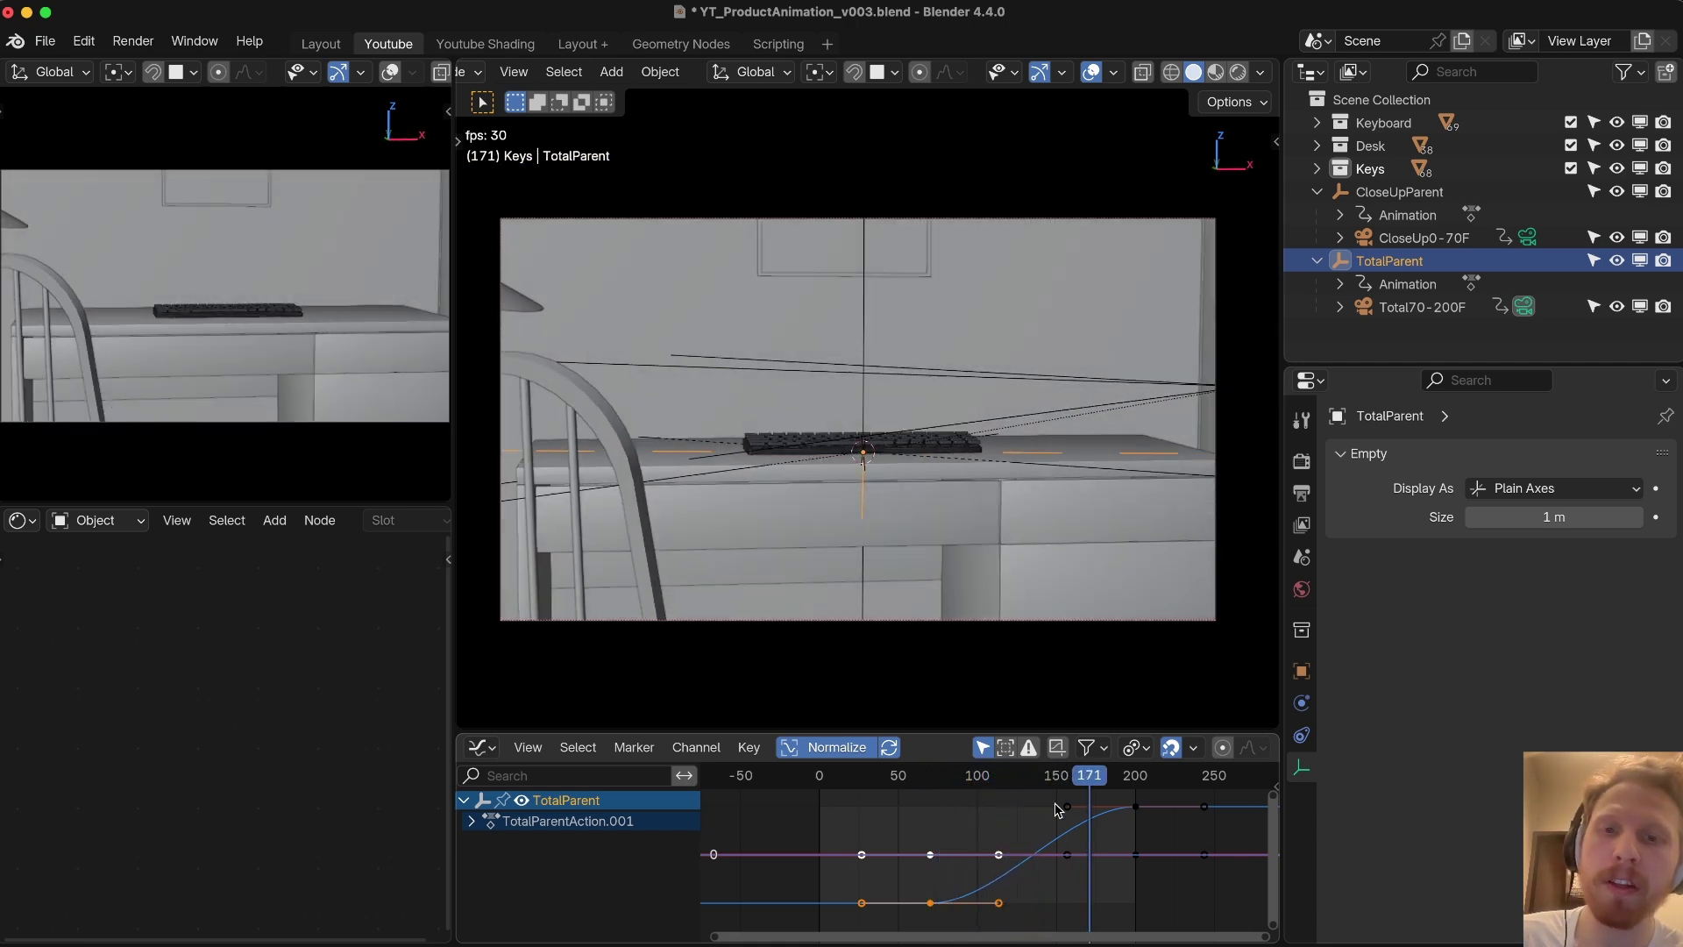
{"action": "key", "text": "Escape"}
Step: Make CloseUp0-70F the active camera and play back its shot
{"action": "left_click", "coordinate": [1528, 237]}
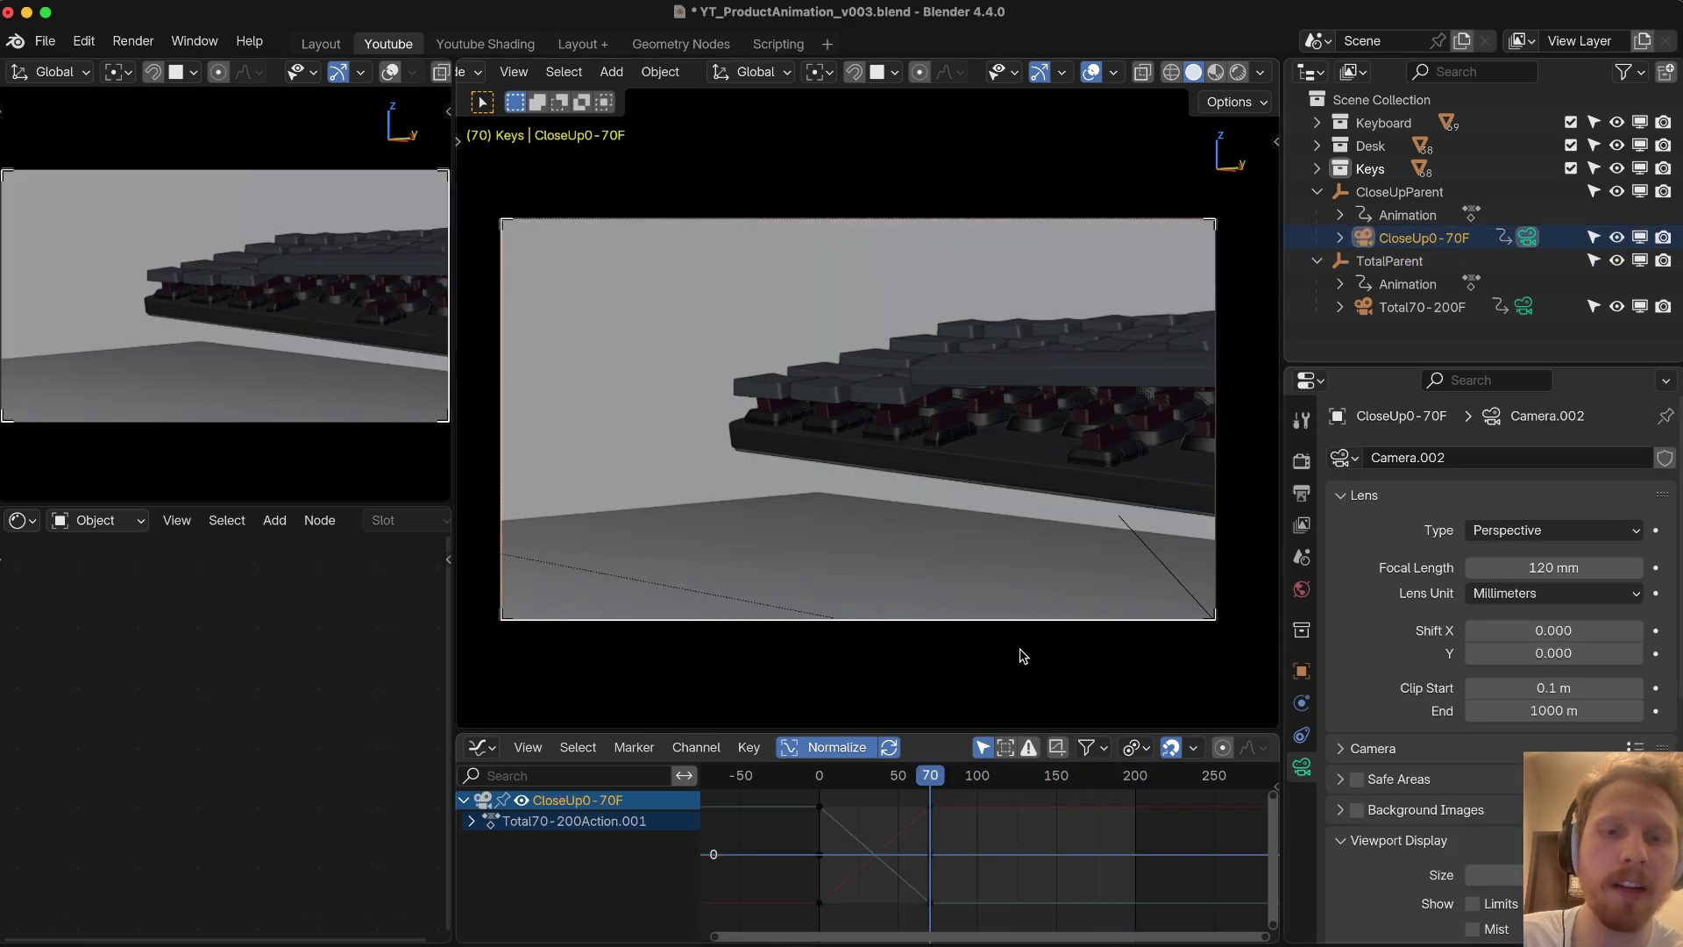
{"action": "left_click_drag", "start_coordinate": [928, 778], "coordinate": [898, 781]}
{"action": "key", "text": "space"}
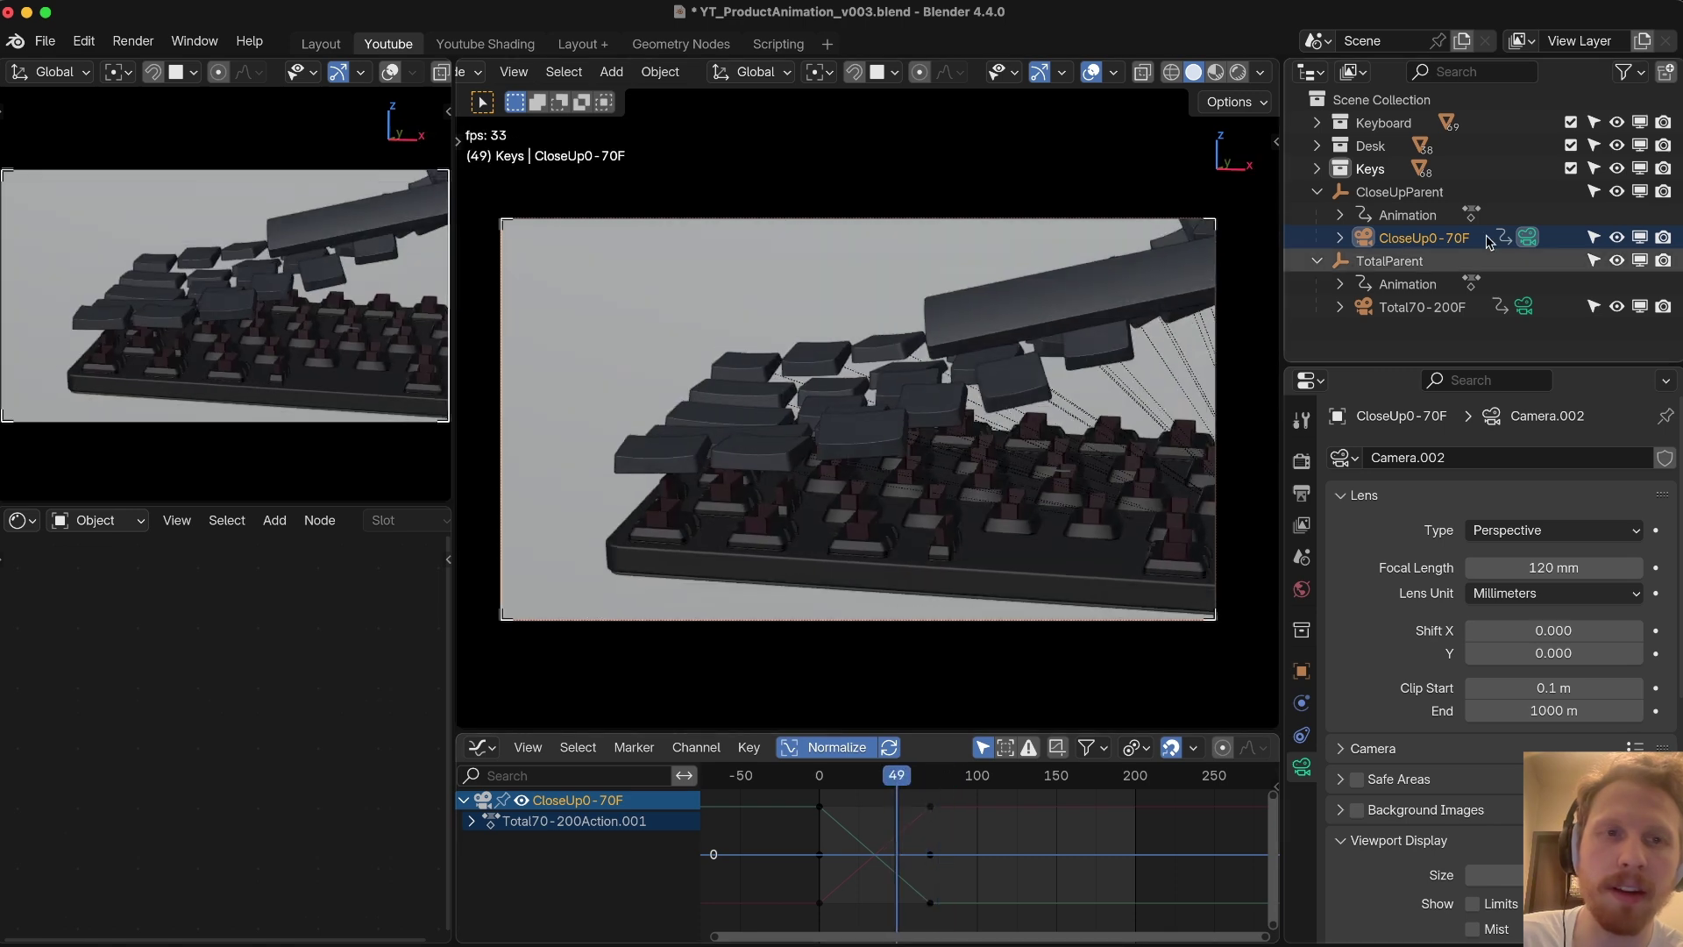
Step: Select CloseUpParent to inspect its animation curve during playback, and stop the playback
{"action": "left_click", "coordinate": [1404, 193]}
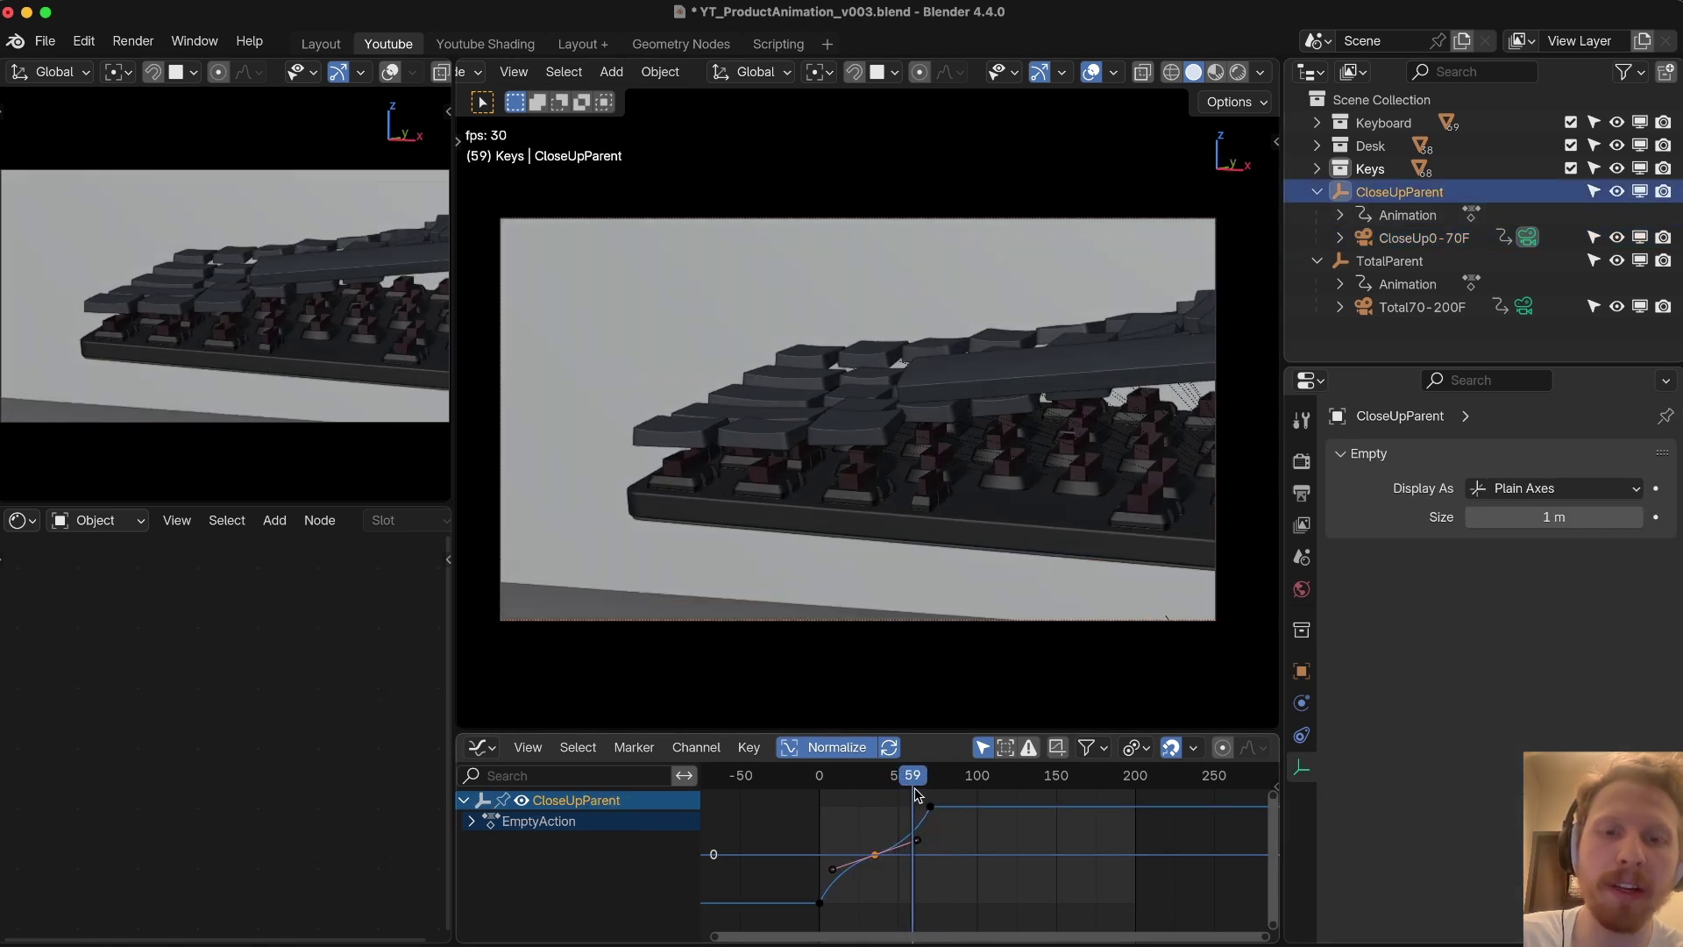
{"action": "key", "text": "Escape"}
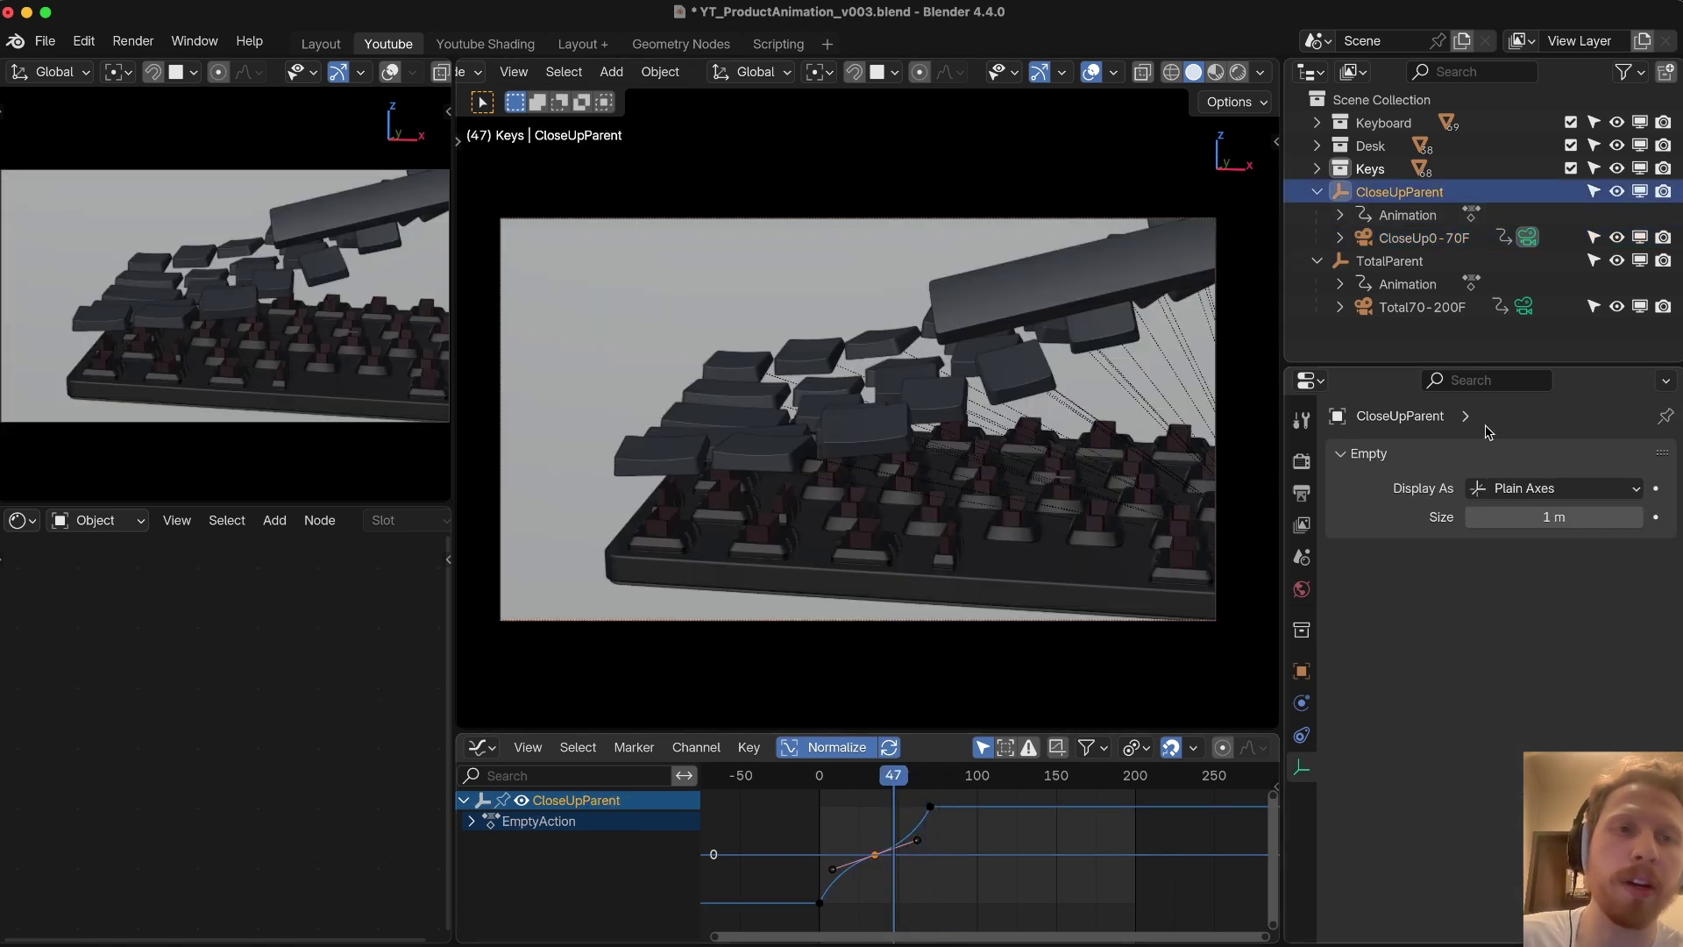
Step: Make Total70-200F the active camera and collapse the handles of TotalParent's frame 70 keyframes along X
{"action": "left_click", "coordinate": [1526, 307]}
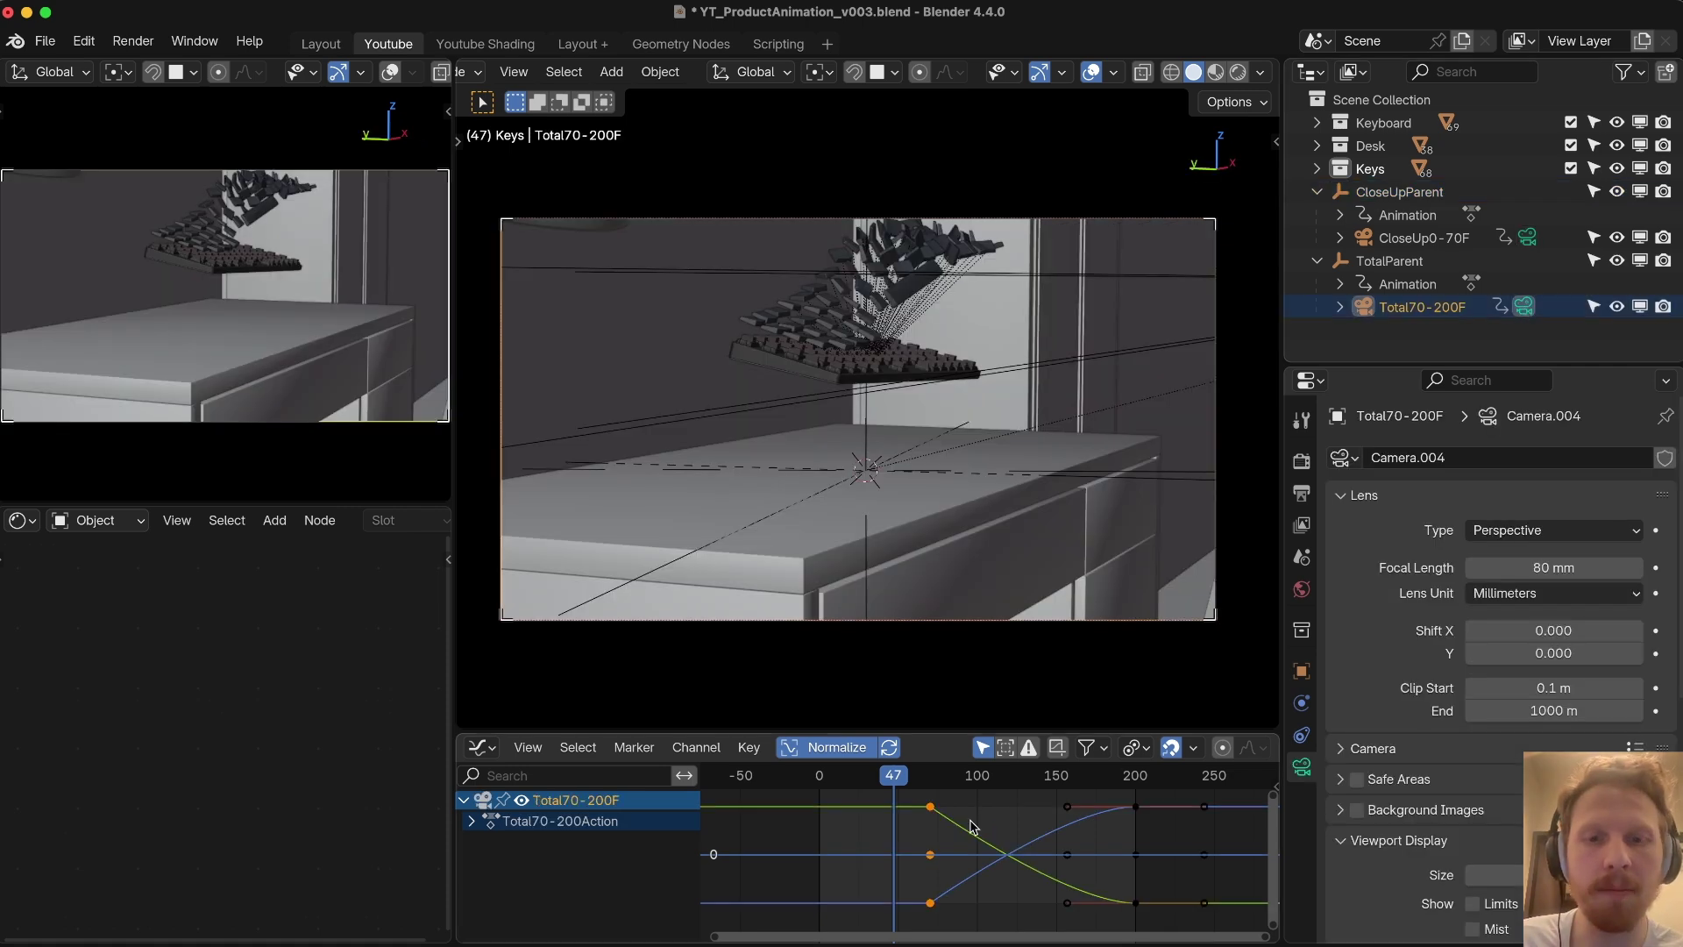
{"action": "left_click", "coordinate": [1396, 263]}
{"action": "left_click_drag", "start_coordinate": [897, 822], "coordinate": [965, 929]}
{"action": "key", "text": "s"}
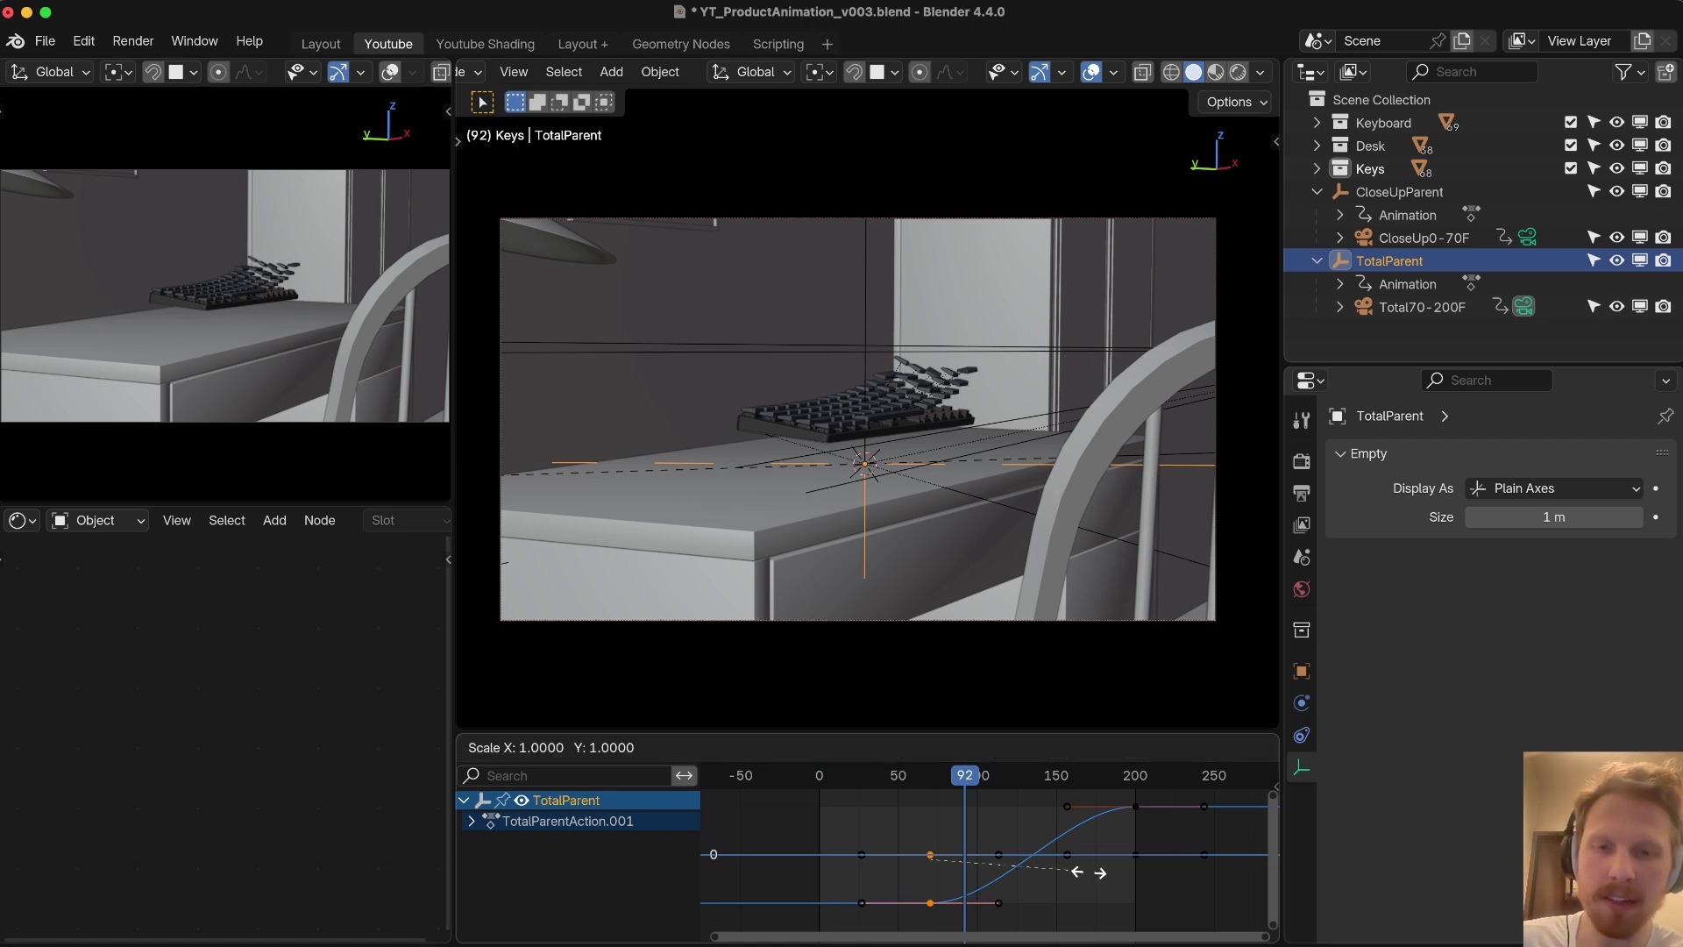
{"action": "key", "text": "x"}
{"action": "left_click", "coordinate": [1062, 881]}
Step: Stretch the handles of TotalParent's frame 200 keyframes along X back to about frame 70 and play back the eased orbit
{"action": "left_click", "coordinate": [1138, 822]}
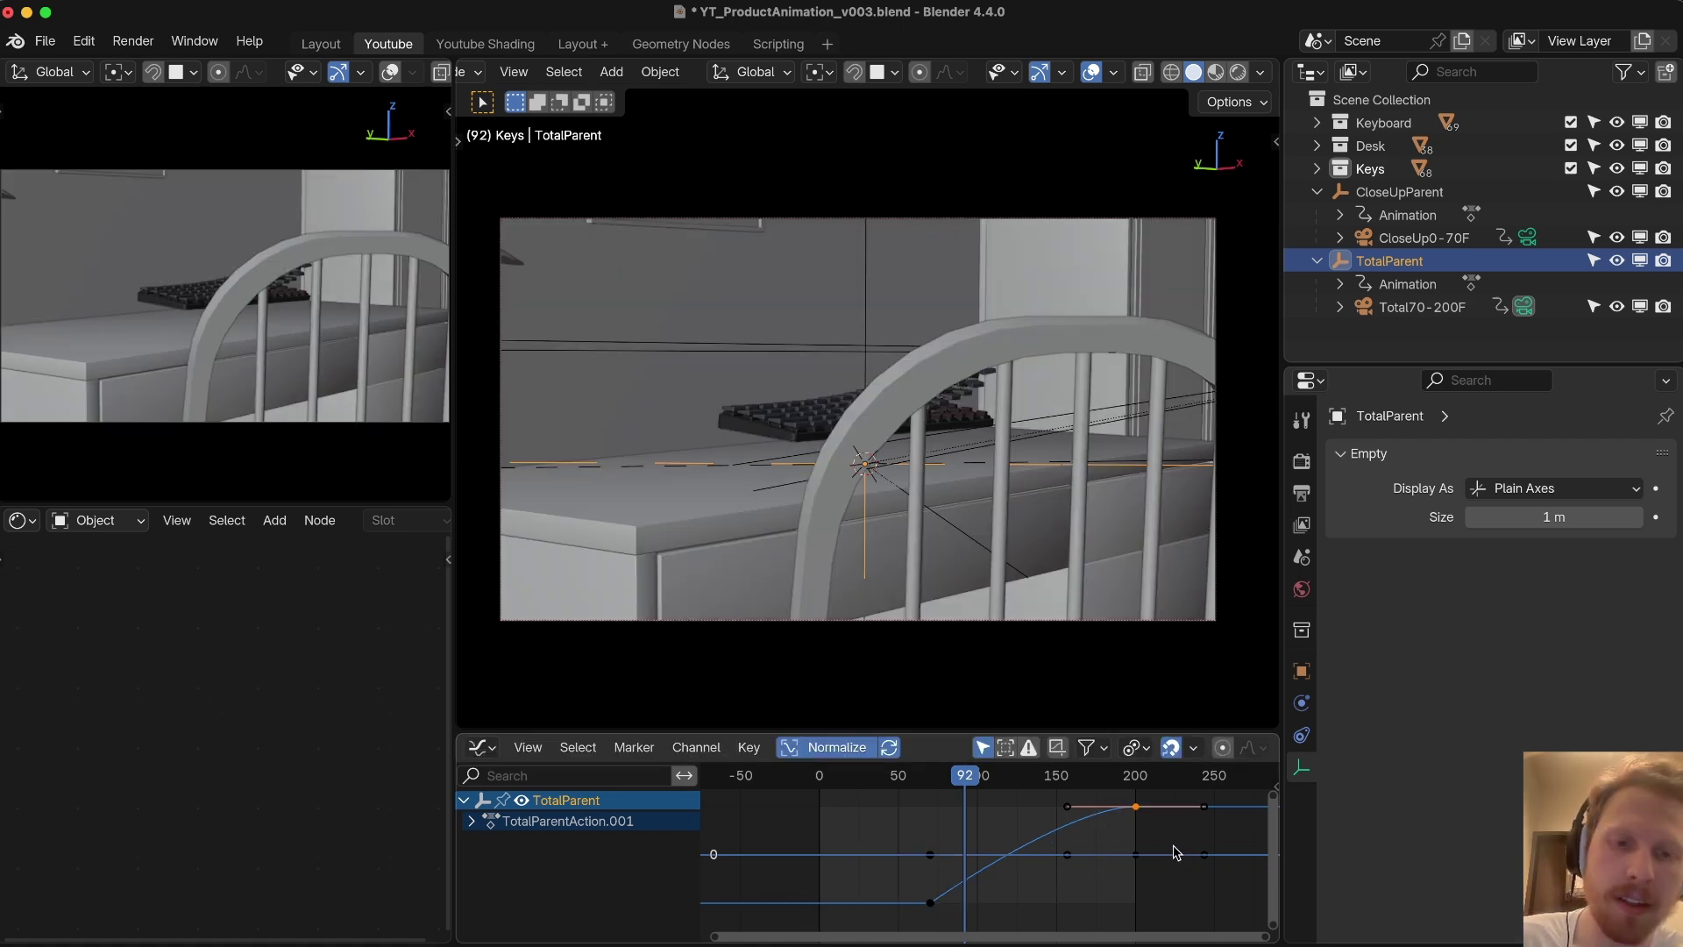
{"action": "left_click_drag", "start_coordinate": [1170, 839], "coordinate": [1117, 786]}
{"action": "key", "text": "s"}
{"action": "key", "text": "x"}
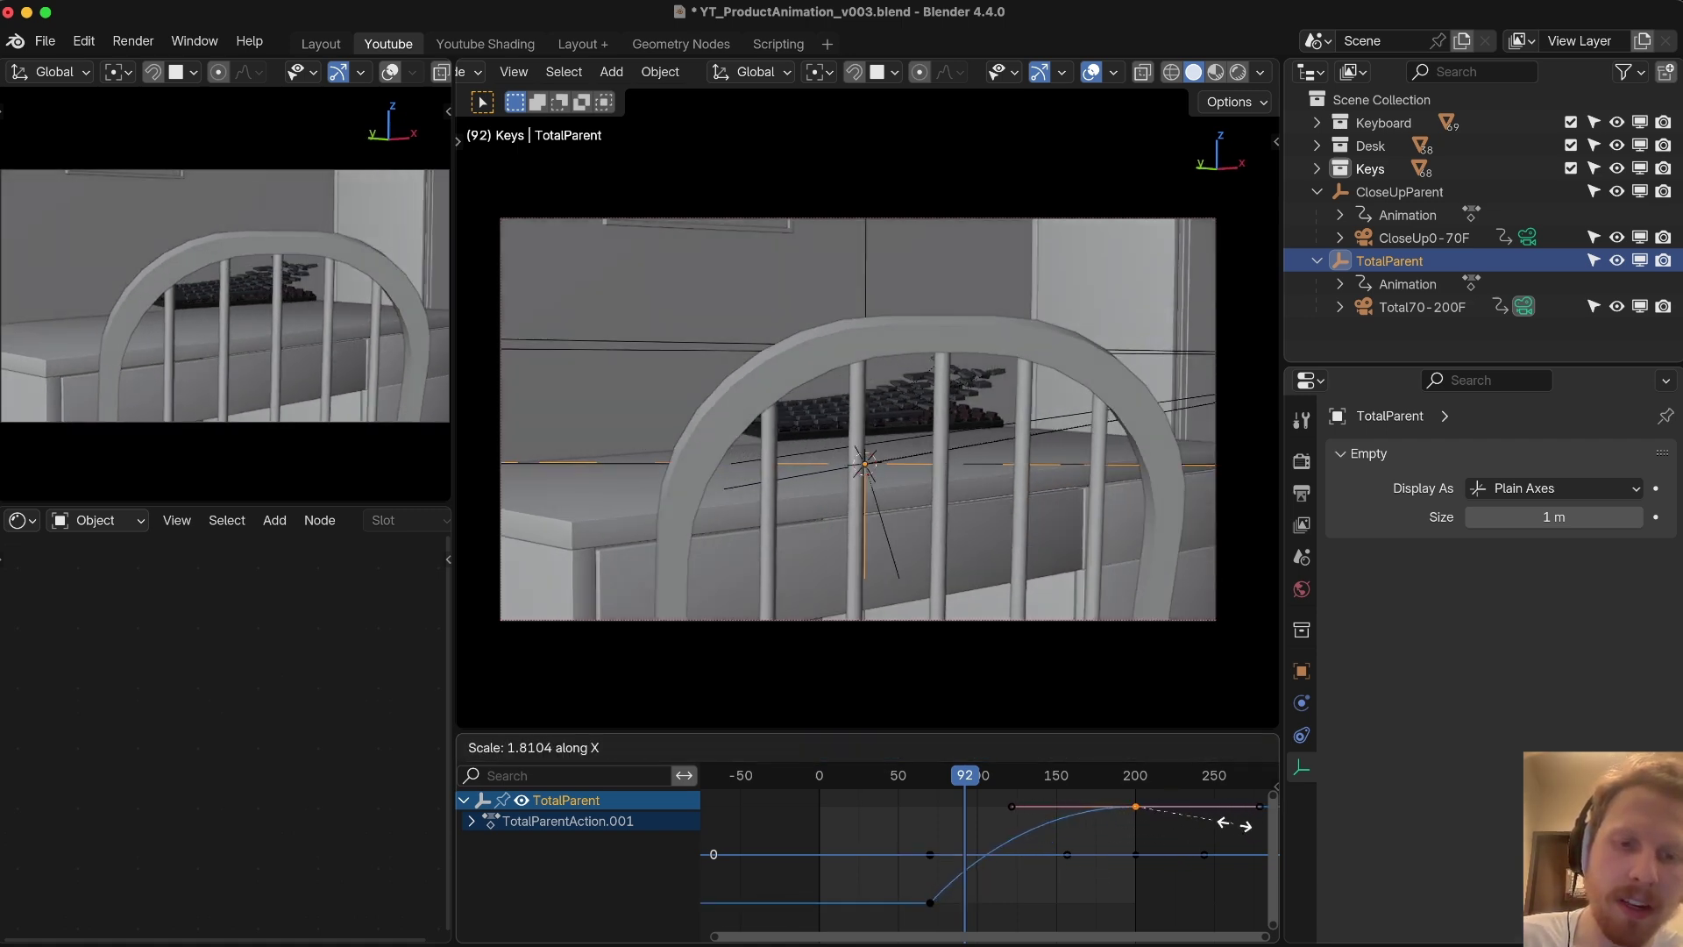
{"action": "left_click", "coordinate": [728, 832]}
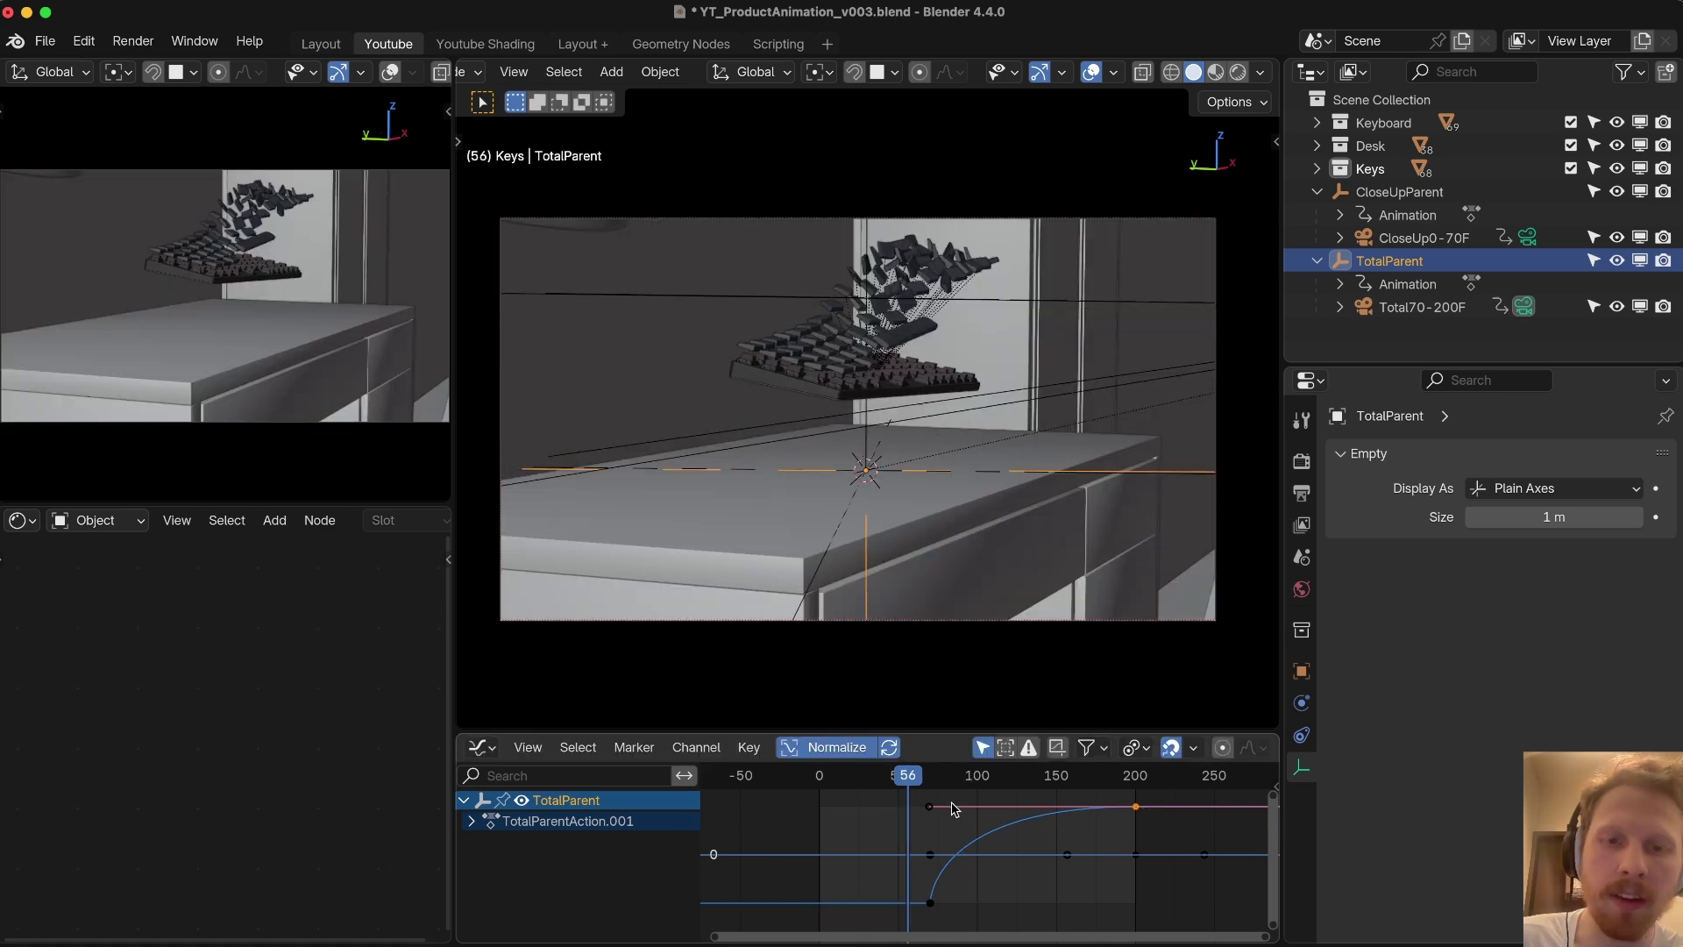
{"action": "key", "text": "space"}
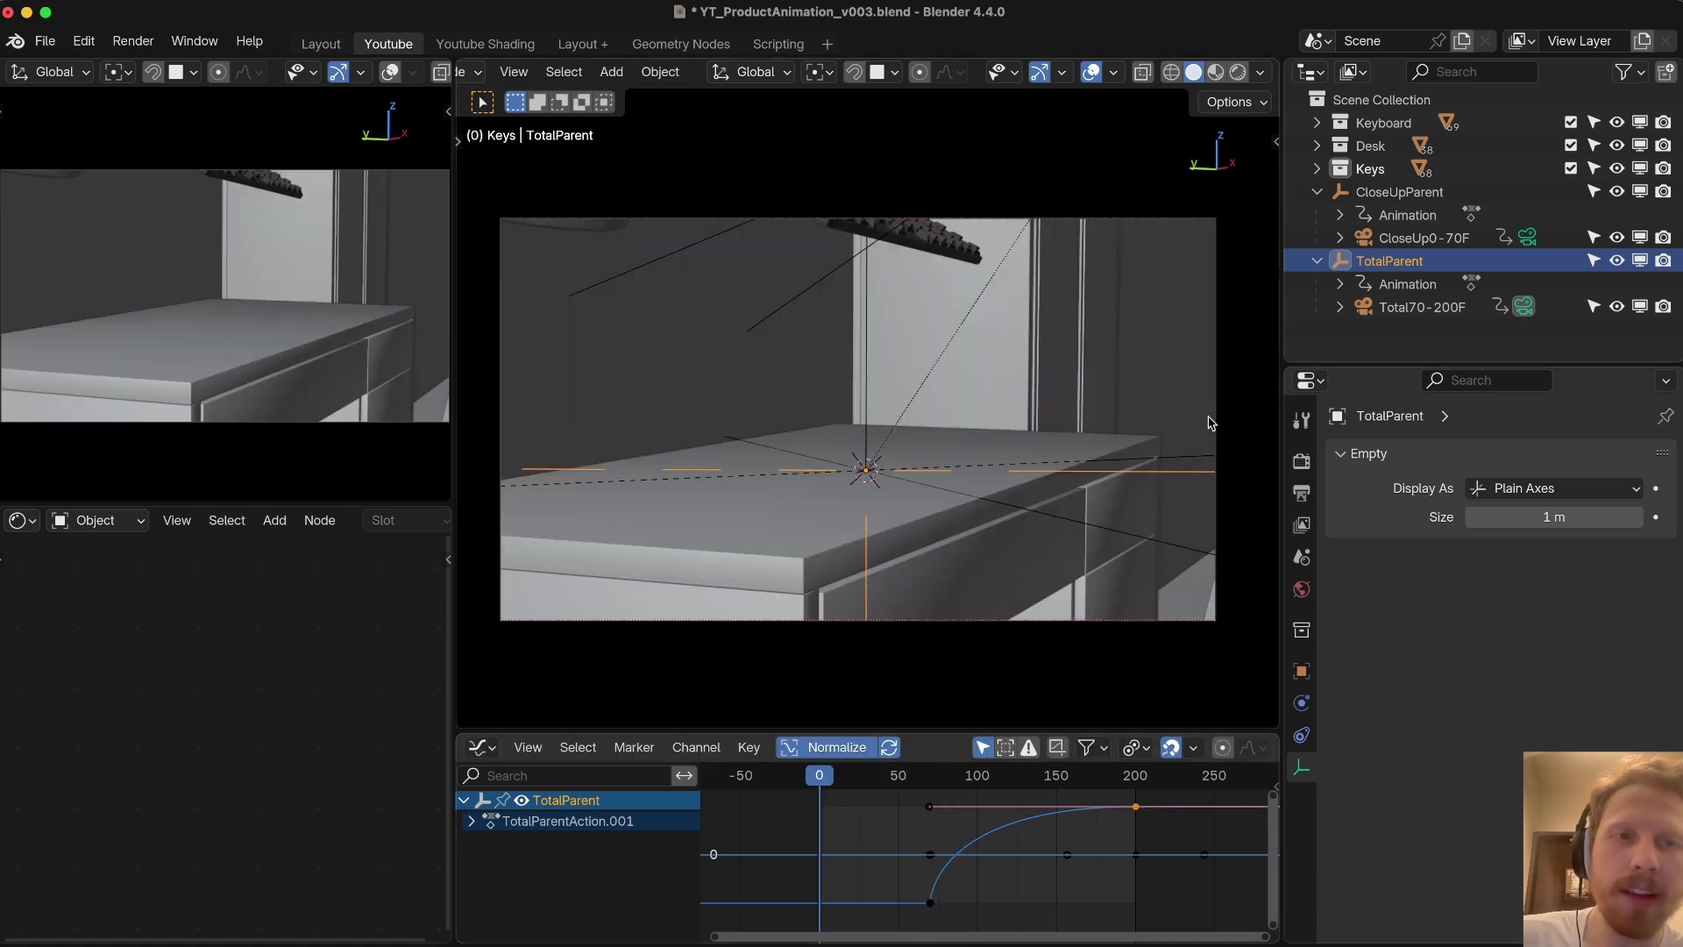
Step: Play back the shot through CloseUp0-70F and return to Total70-200F as the active camera
{"action": "left_click", "coordinate": [1535, 241]}
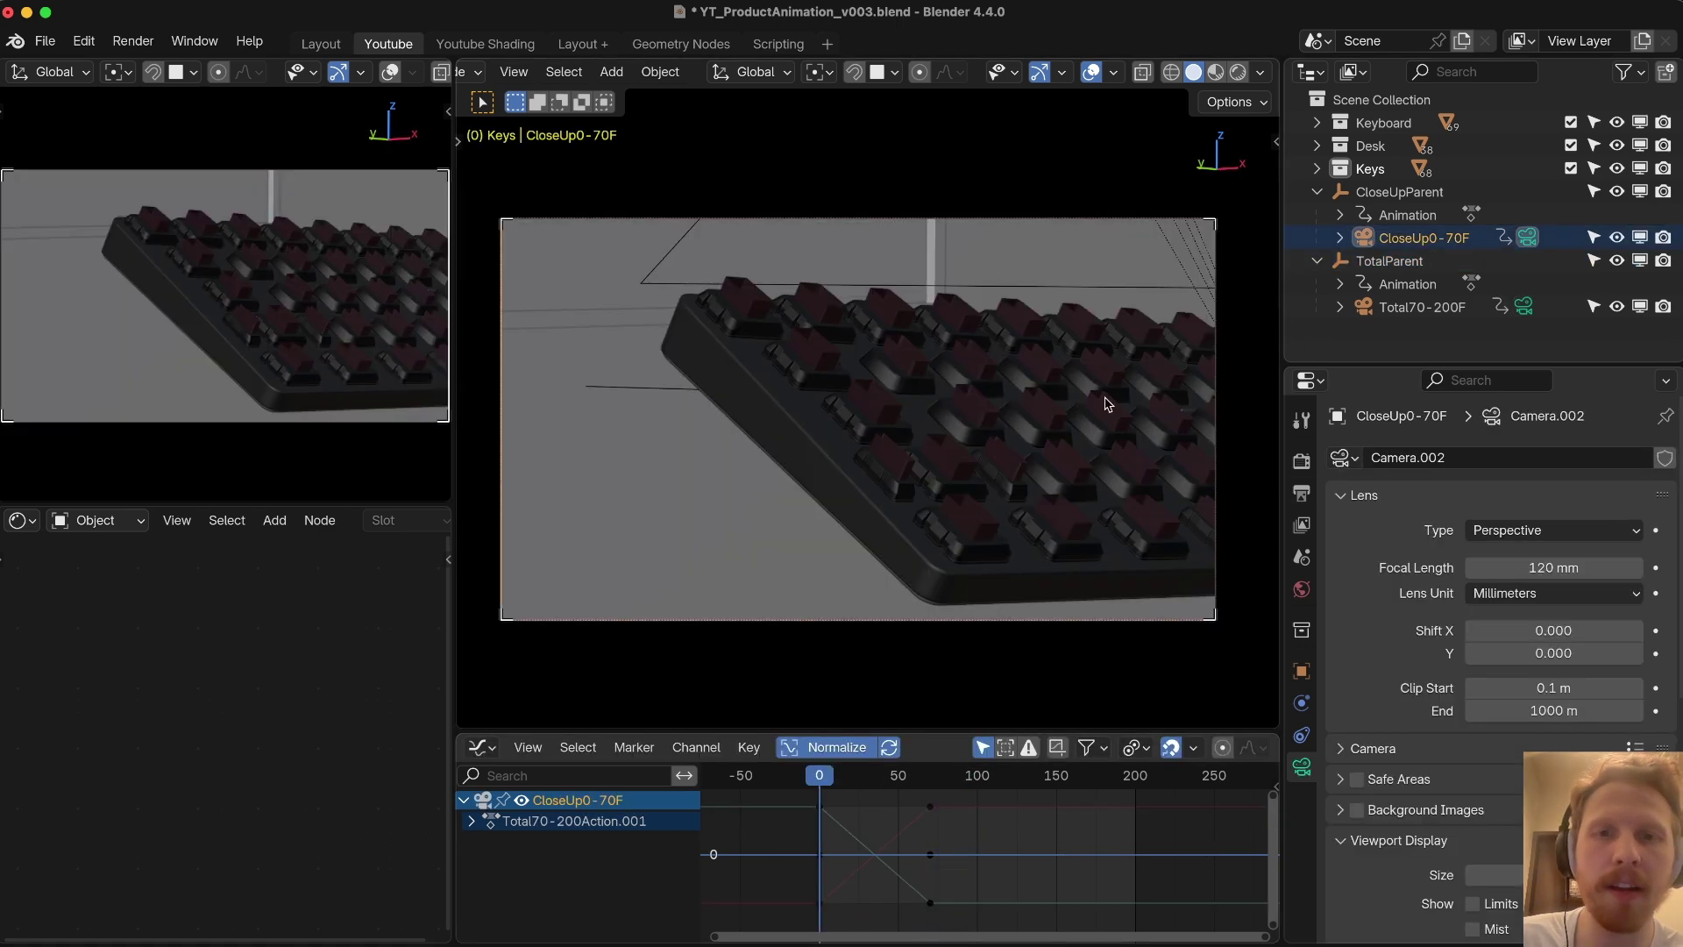
{"action": "key", "text": "space"}
{"action": "left_click", "coordinate": [1525, 307]}
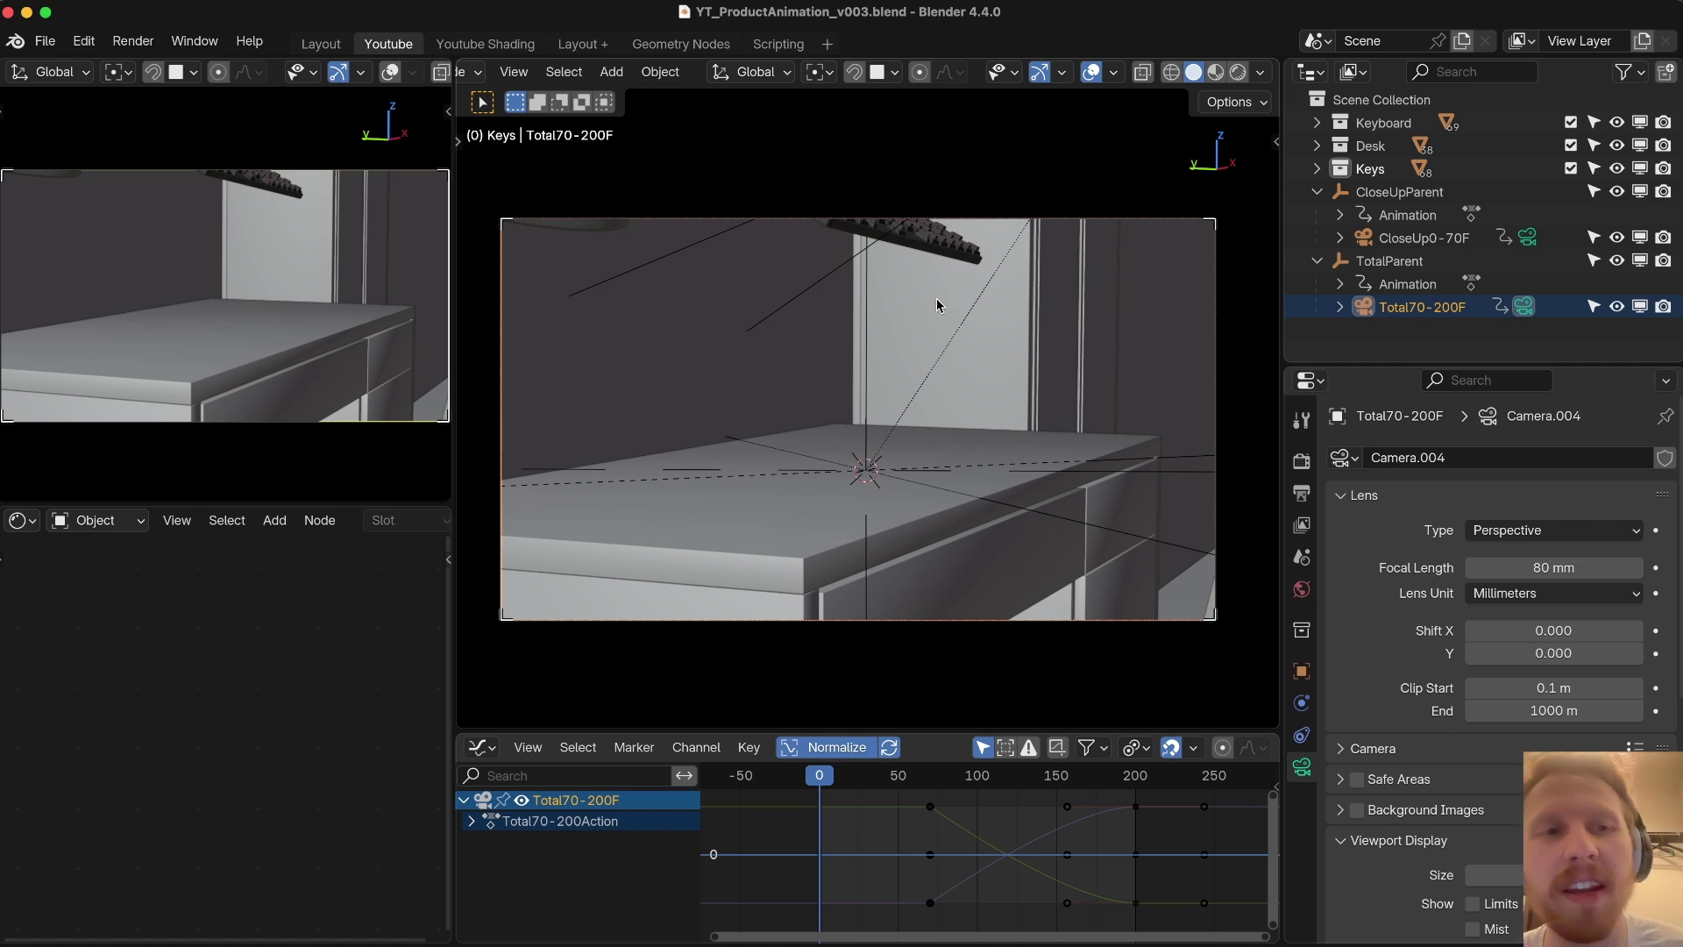
Step: Create a new collection in the Scene Collection and name it Lighting
{"action": "left_click", "coordinate": [1318, 105]}
{"action": "key", "text": "c"}
{"action": "left_click", "coordinate": [1408, 191]}
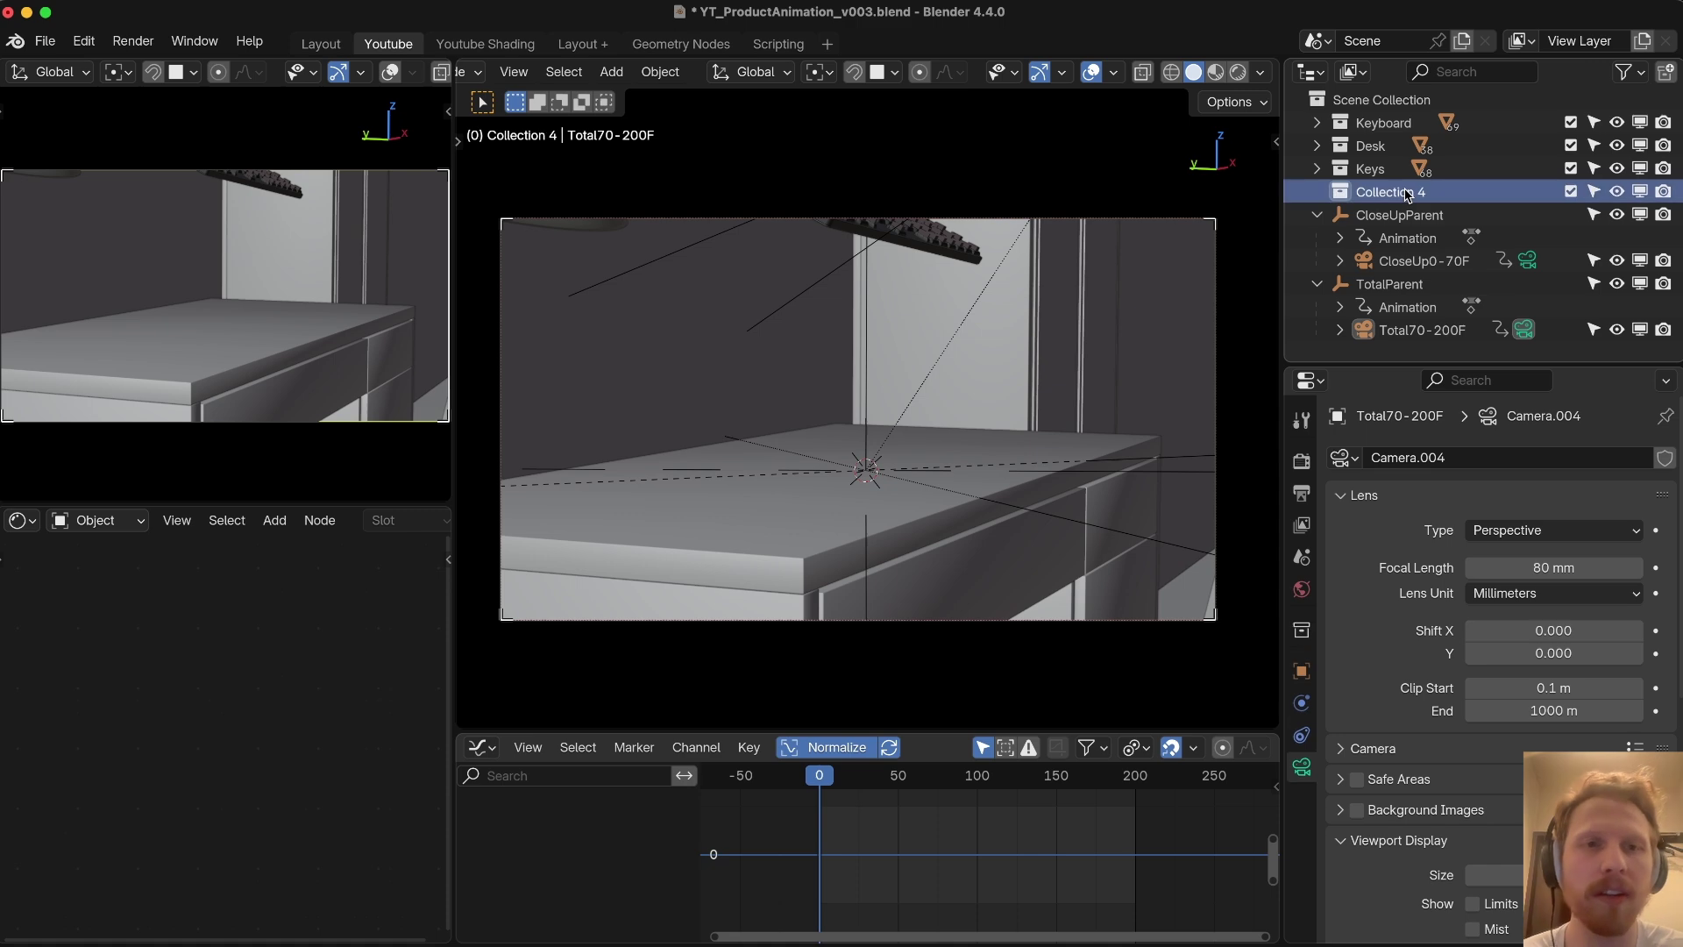
{"action": "double_click", "coordinate": [1406, 191]}
{"action": "type", "text": "Lighting"}
{"action": "key", "text": "Return"}
Step: Save the file at frame 201 and preview the camera view in rendered shading, keeping the Lighting collection active
{"action": "left_click_drag", "start_coordinate": [886, 786], "coordinate": [1138, 780]}
{"action": "key", "text": "super+s"}
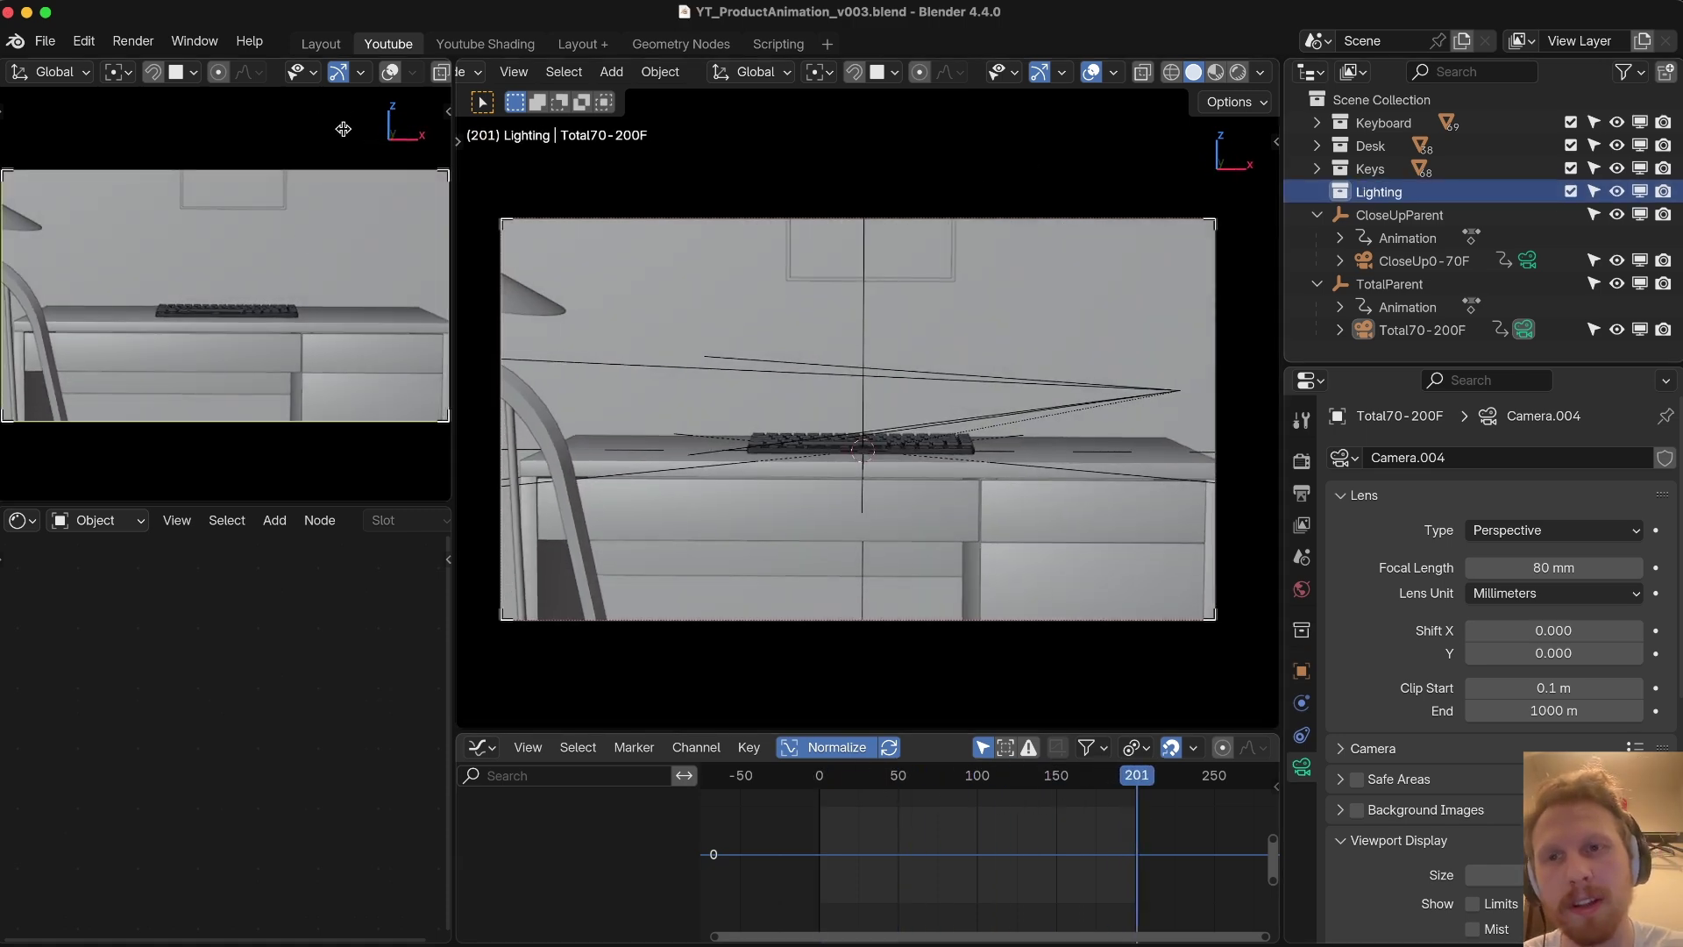
{"action": "left_click", "coordinate": [1241, 76]}
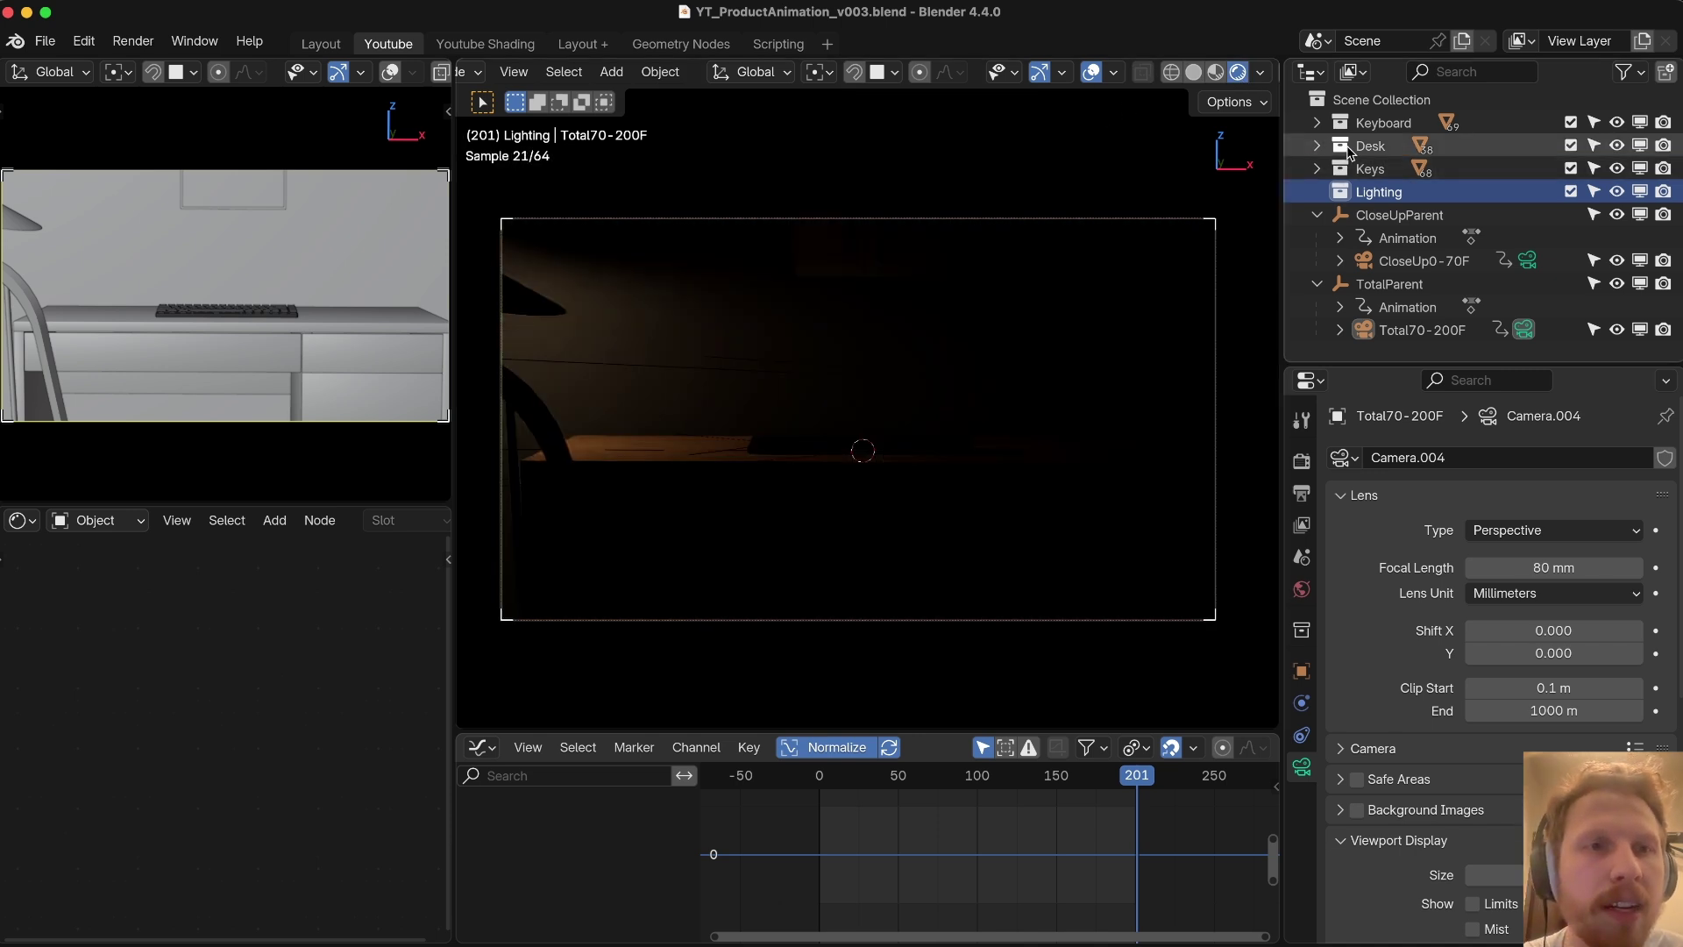
{"action": "left_click", "coordinate": [1369, 147]}
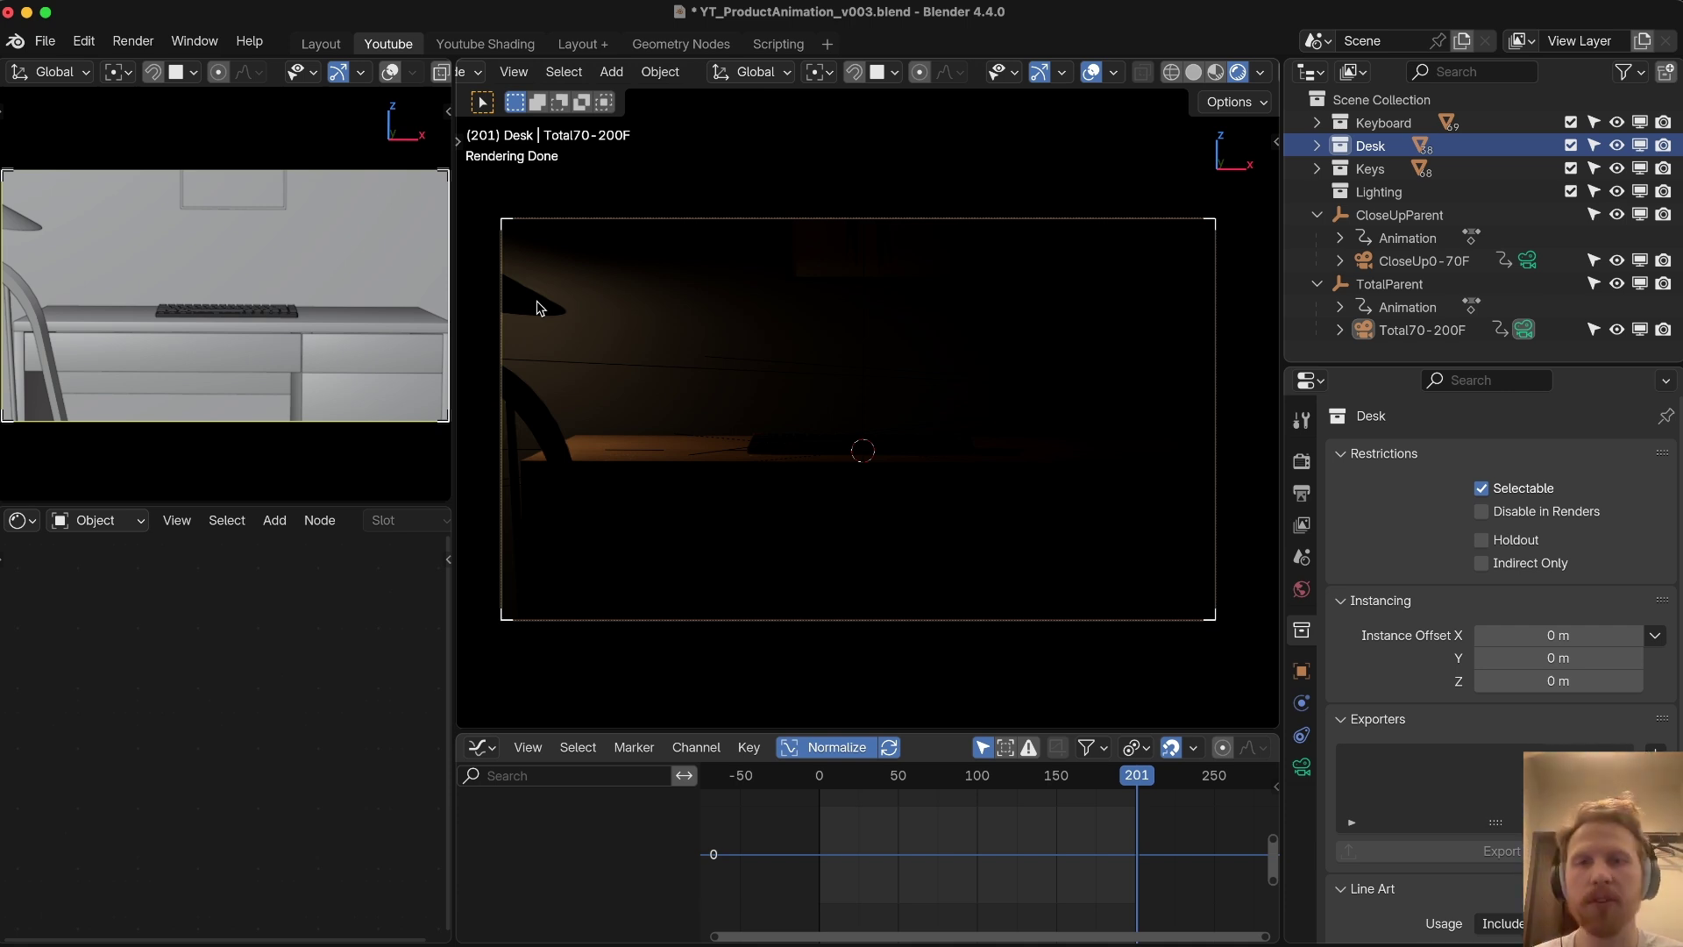
{"action": "key", "text": "ctrl+z"}
Step: Add an area light to the Lighting collection and raise it about 0.7 m along Z above the keyboard
{"action": "key", "text": "shift+a"}
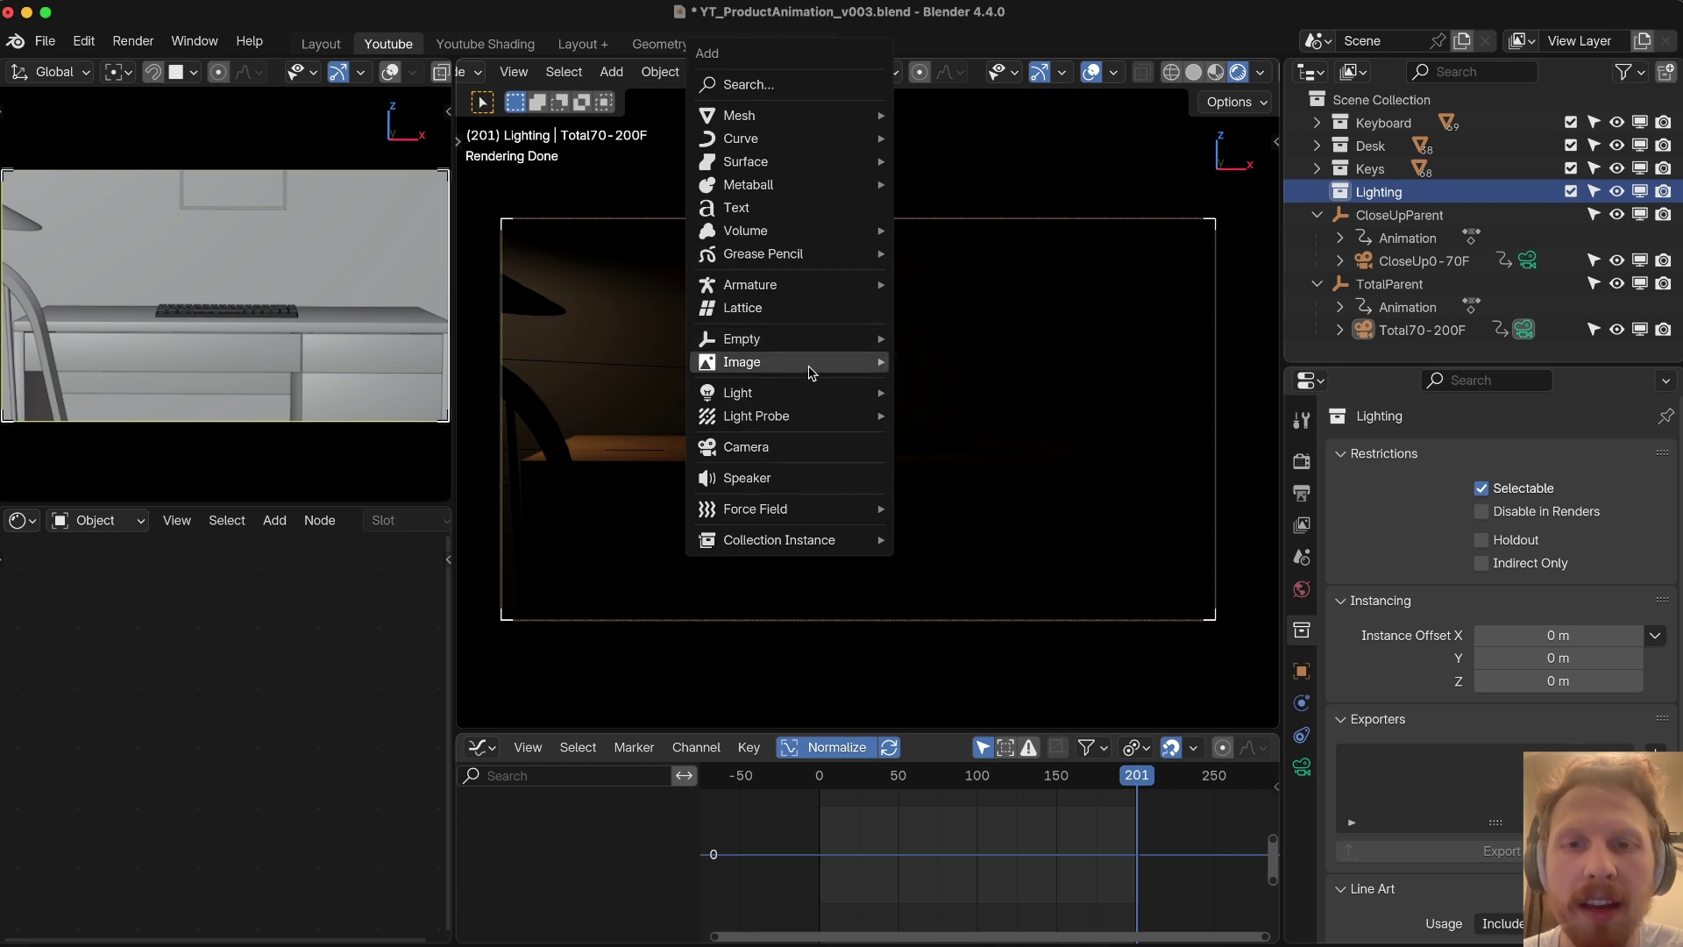
{"action": "mouse_move", "coordinate": [841, 387]}
{"action": "left_click", "coordinate": [939, 470]}
{"action": "key", "text": "g"}
{"action": "key", "text": "z"}
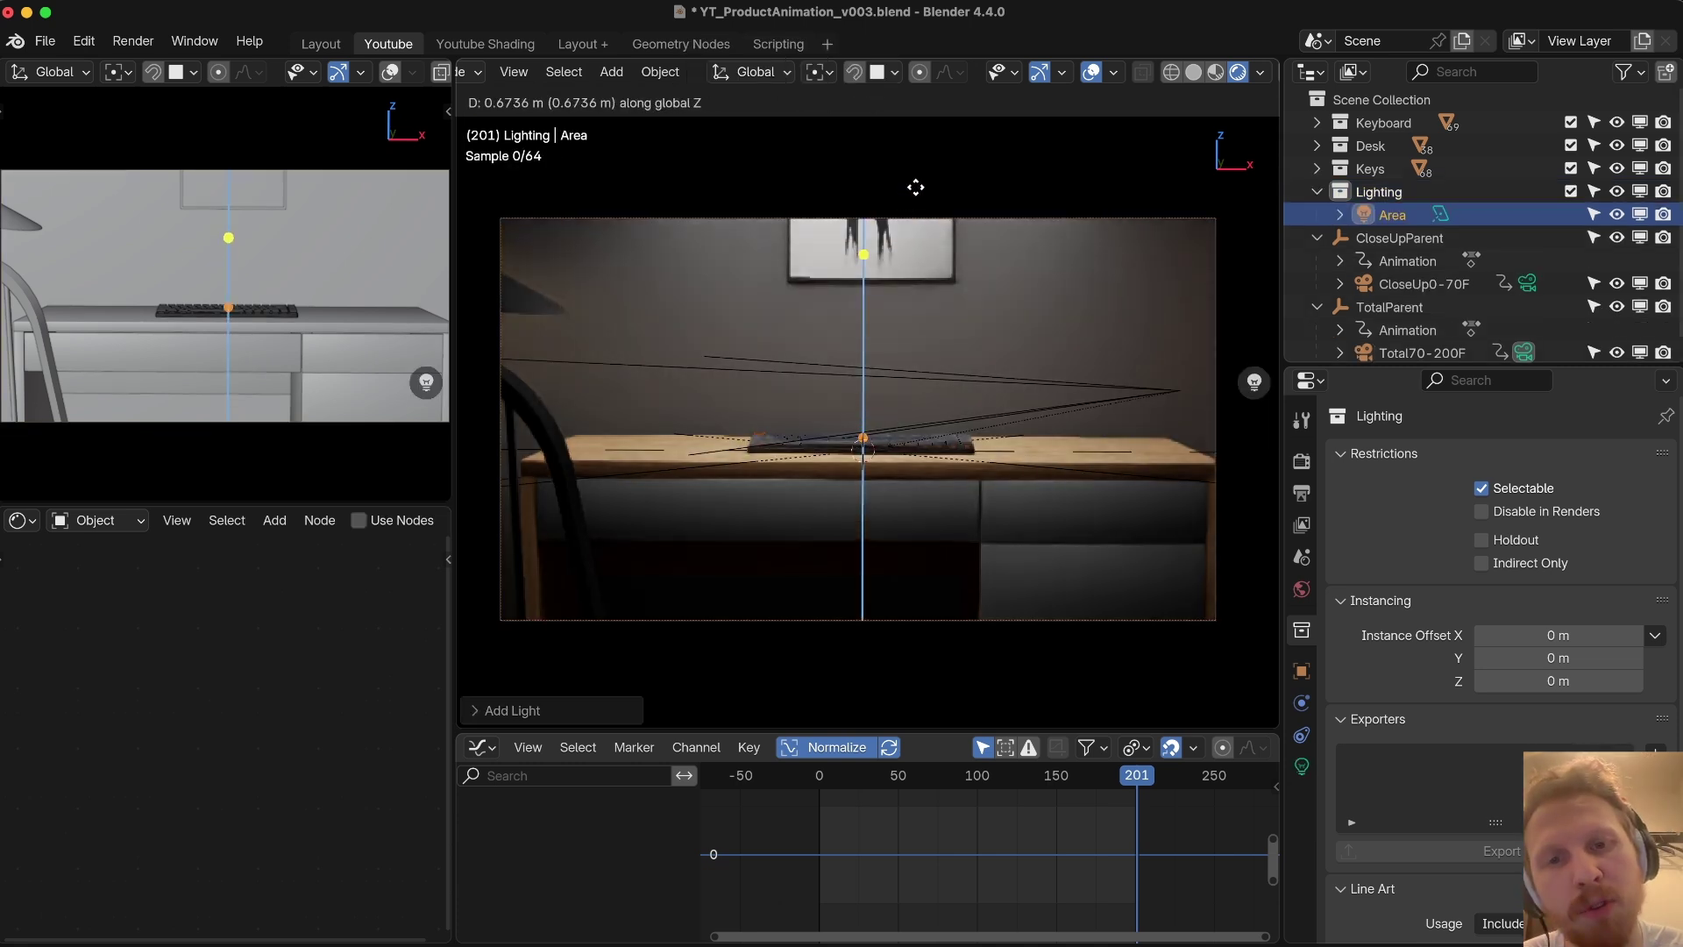
{"action": "left_click", "coordinate": [917, 187]}
Step: Set the main viewport to solid shading outside the camera view and the small camera viewport to rendered shading
{"action": "left_click", "coordinate": [820, 74]}
{"action": "left_click", "coordinate": [838, 126]}
{"action": "middle_click_drag", "start_coordinate": [821, 279], "coordinate": [964, 350]}
{"action": "left_click", "coordinate": [1201, 77]}
{"action": "middle_click_drag", "start_coordinate": [925, 271], "coordinate": [1048, 386]}
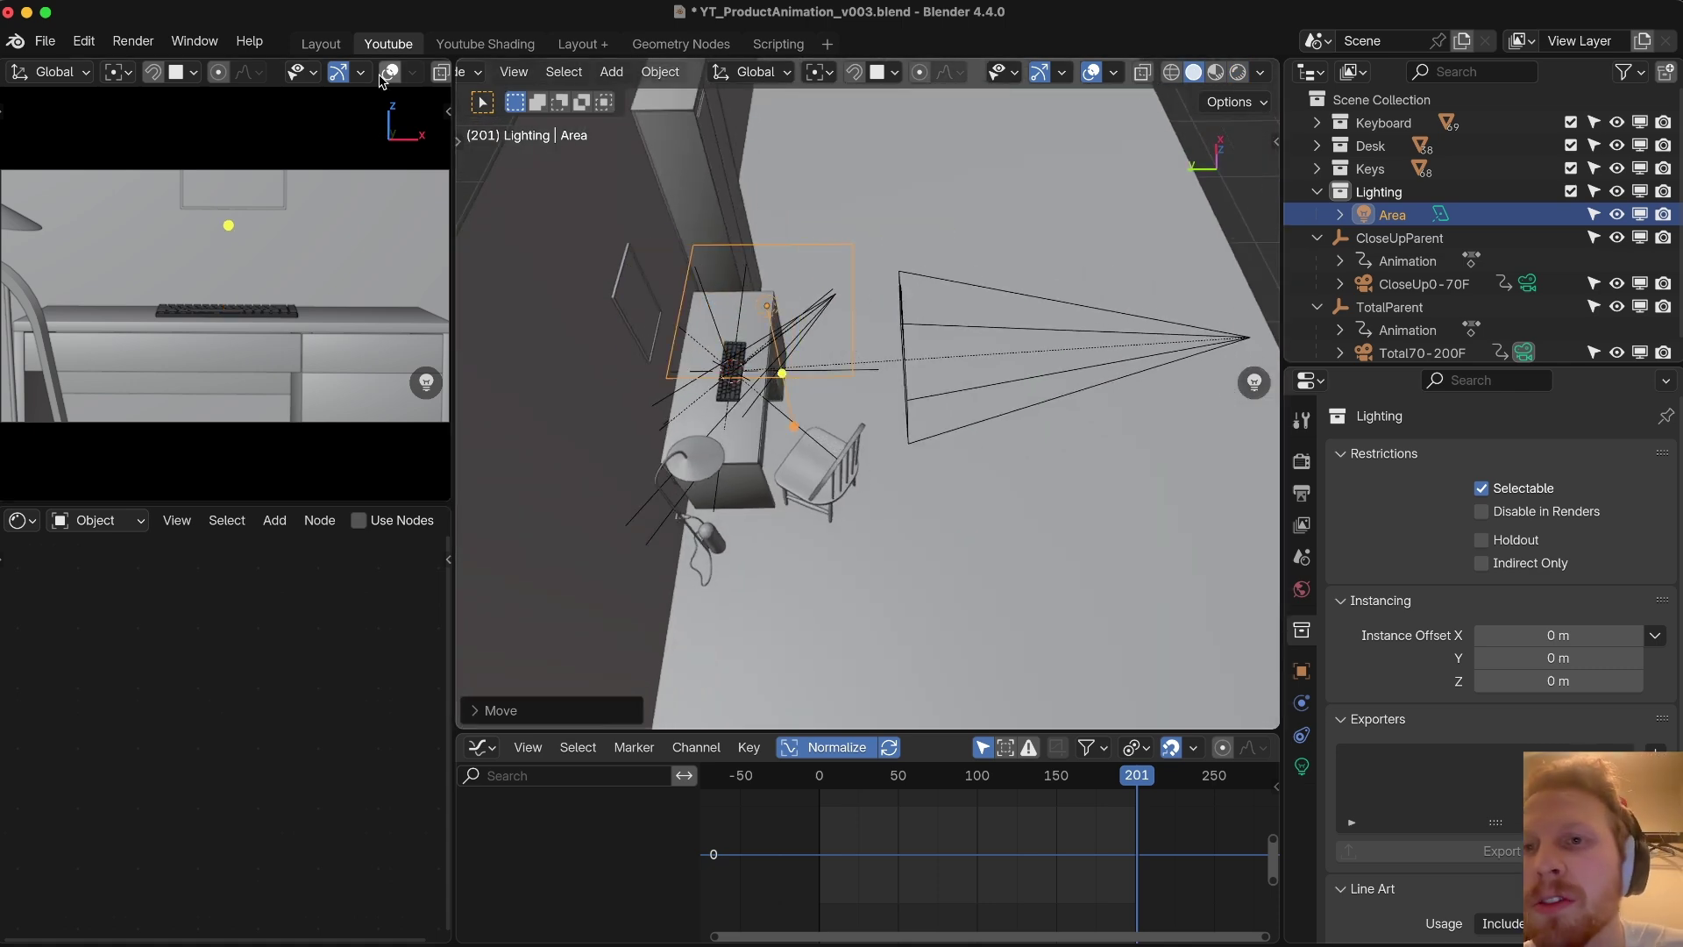
{"action": "scroll", "coordinate": [382, 79], "scroll_direction": "down", "scroll_amount": 3}
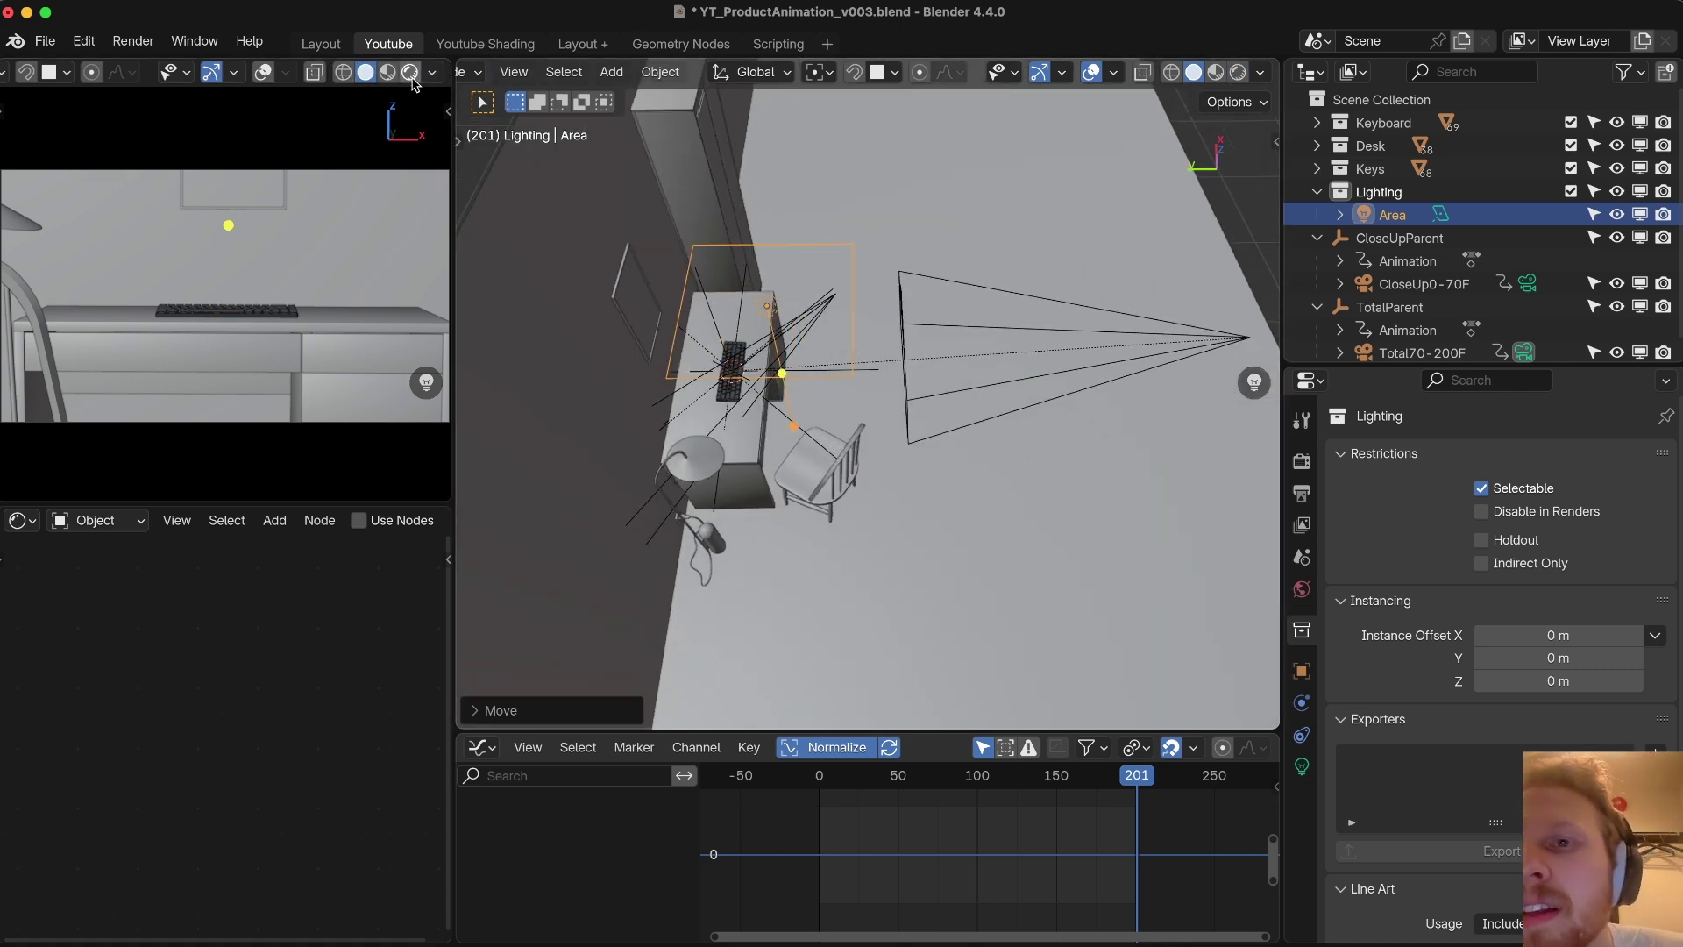
{"action": "left_click", "coordinate": [409, 72]}
Step: Tilt the area light about its local X axis and move it up near the wardrobe, aimed across the desk
{"action": "middle_click_drag", "start_coordinate": [643, 277], "coordinate": [1006, 263]}
{"action": "key", "text": "r"}
{"action": "key", "text": "x"}
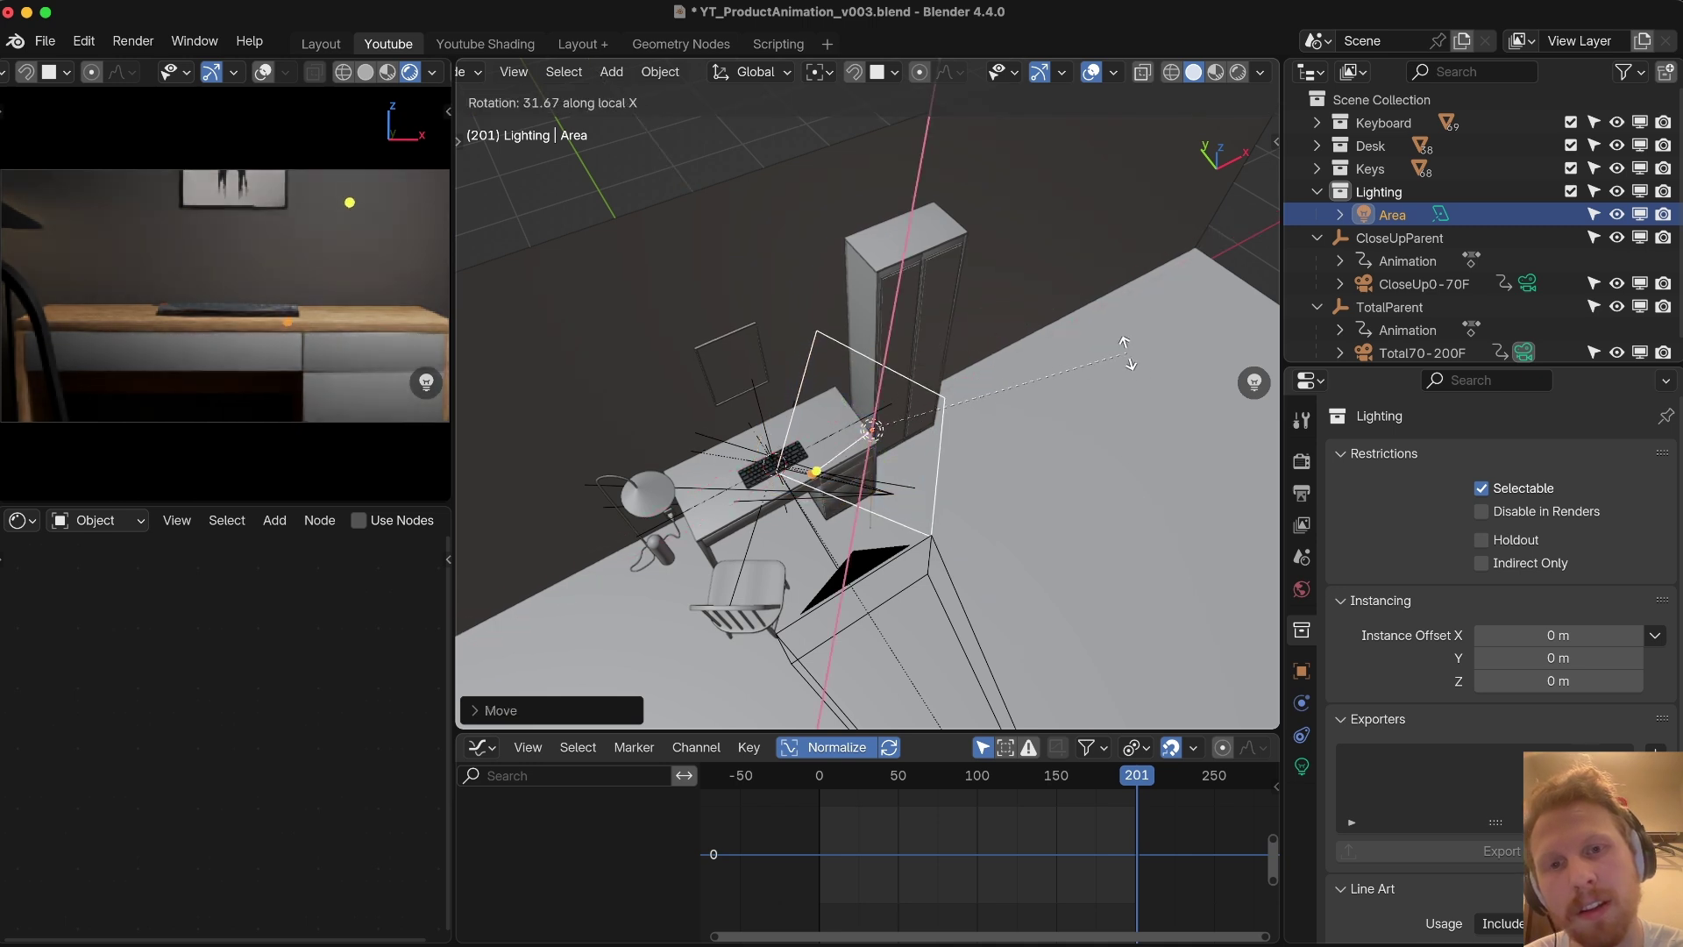
{"action": "left_click", "coordinate": [1128, 419]}
{"action": "key", "text": "g"}
{"action": "left_click", "coordinate": [1084, 358]}
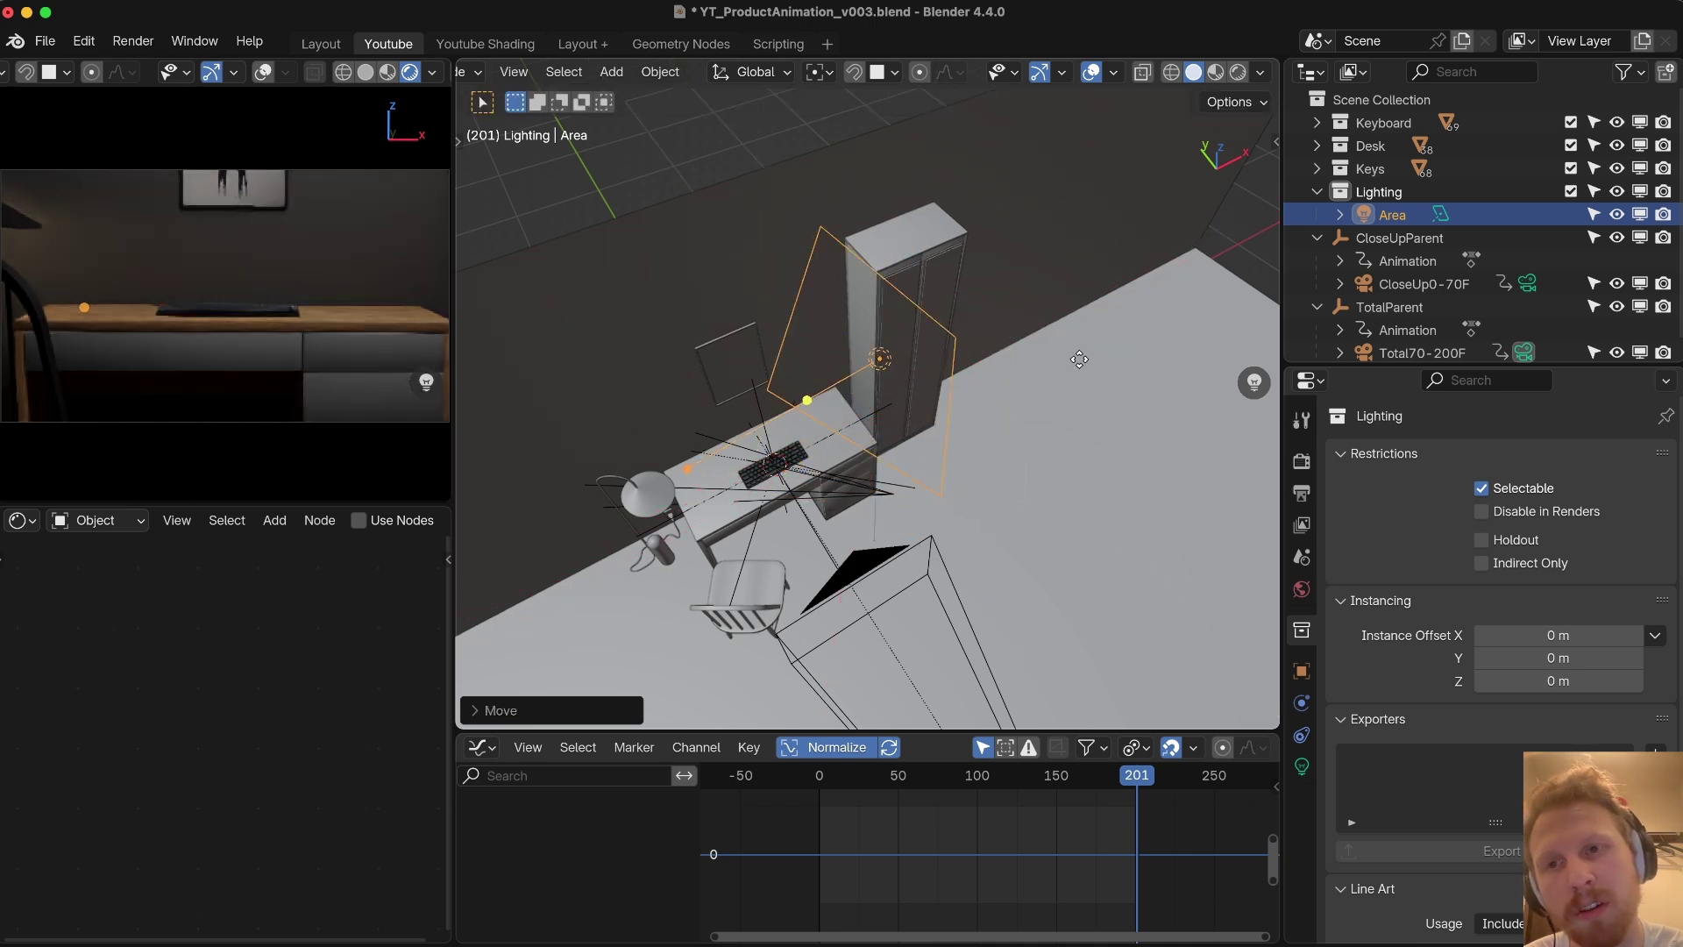
Step: Set the area light's power to 50 W, shift it slightly farther from the desk, and save the file
{"action": "left_click", "coordinate": [1579, 612]}
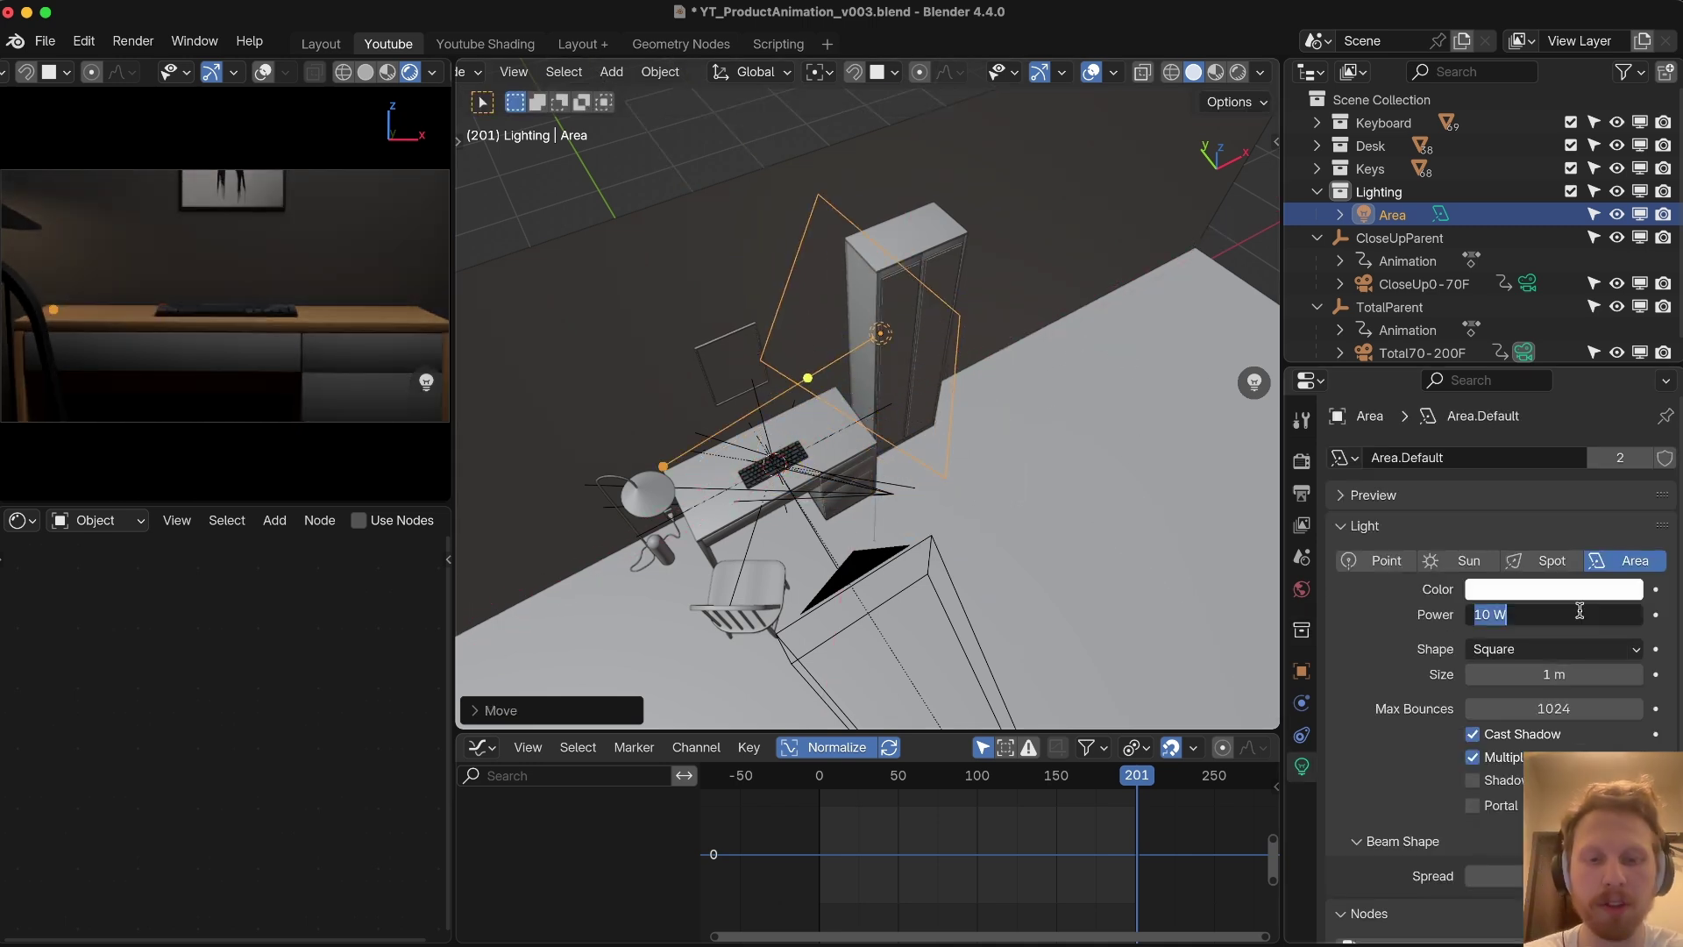
{"action": "type", "text": "50"}
{"action": "key", "text": "Return"}
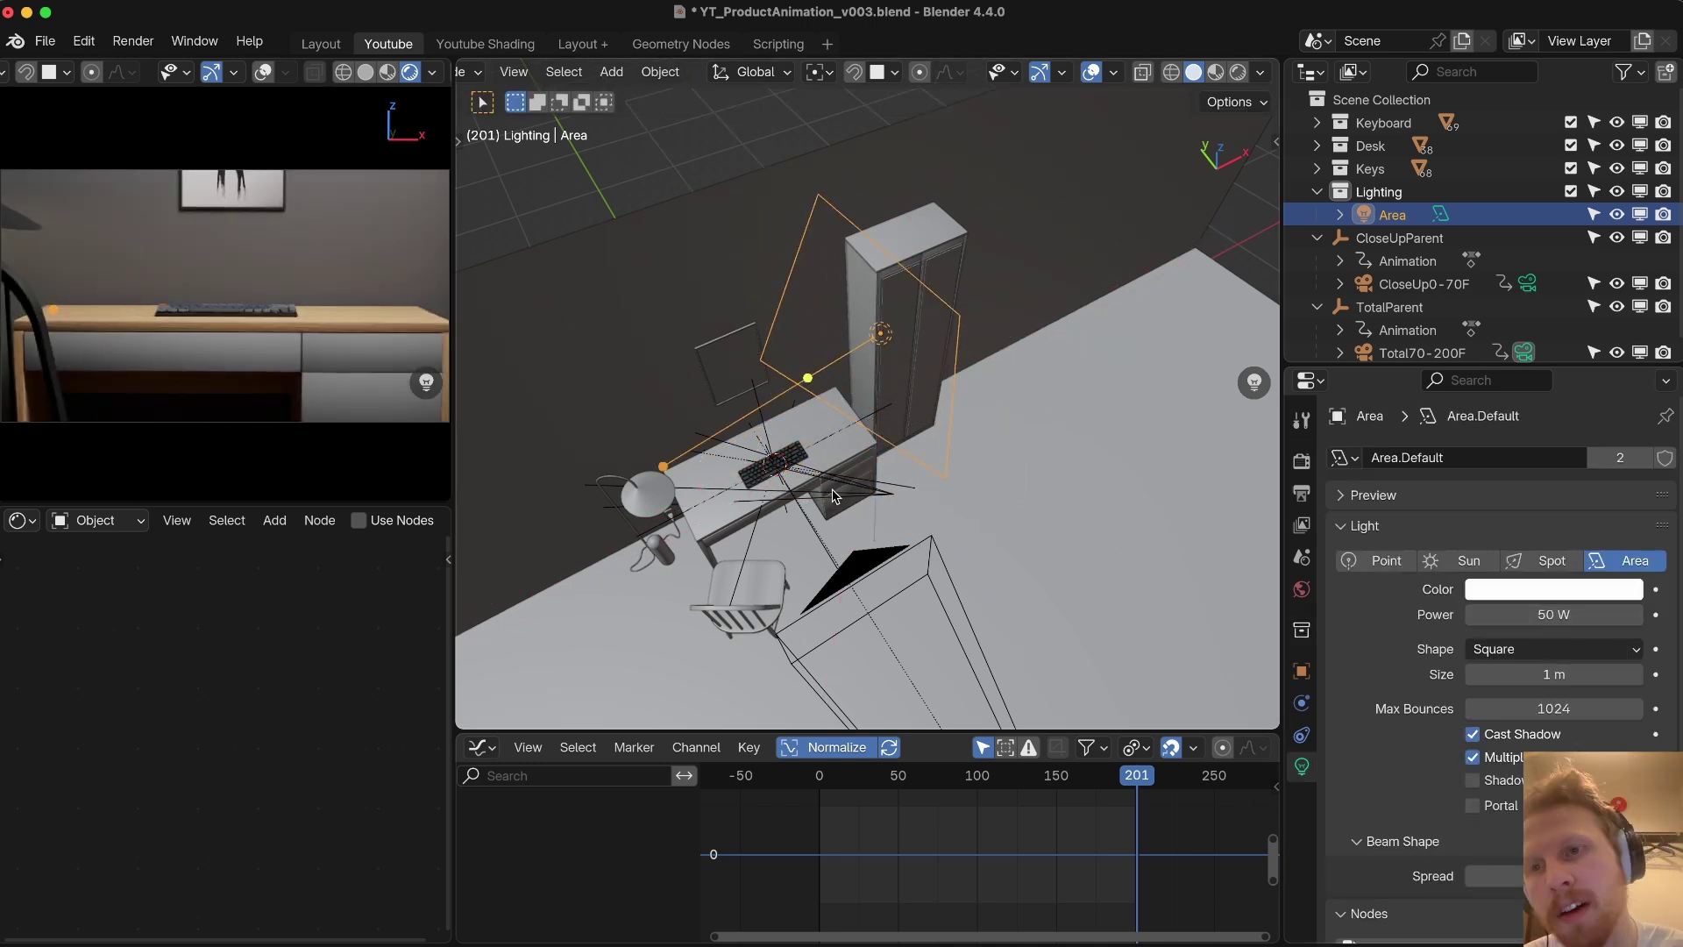
{"action": "key", "text": "g"}
{"action": "left_click", "coordinate": [1152, 398]}
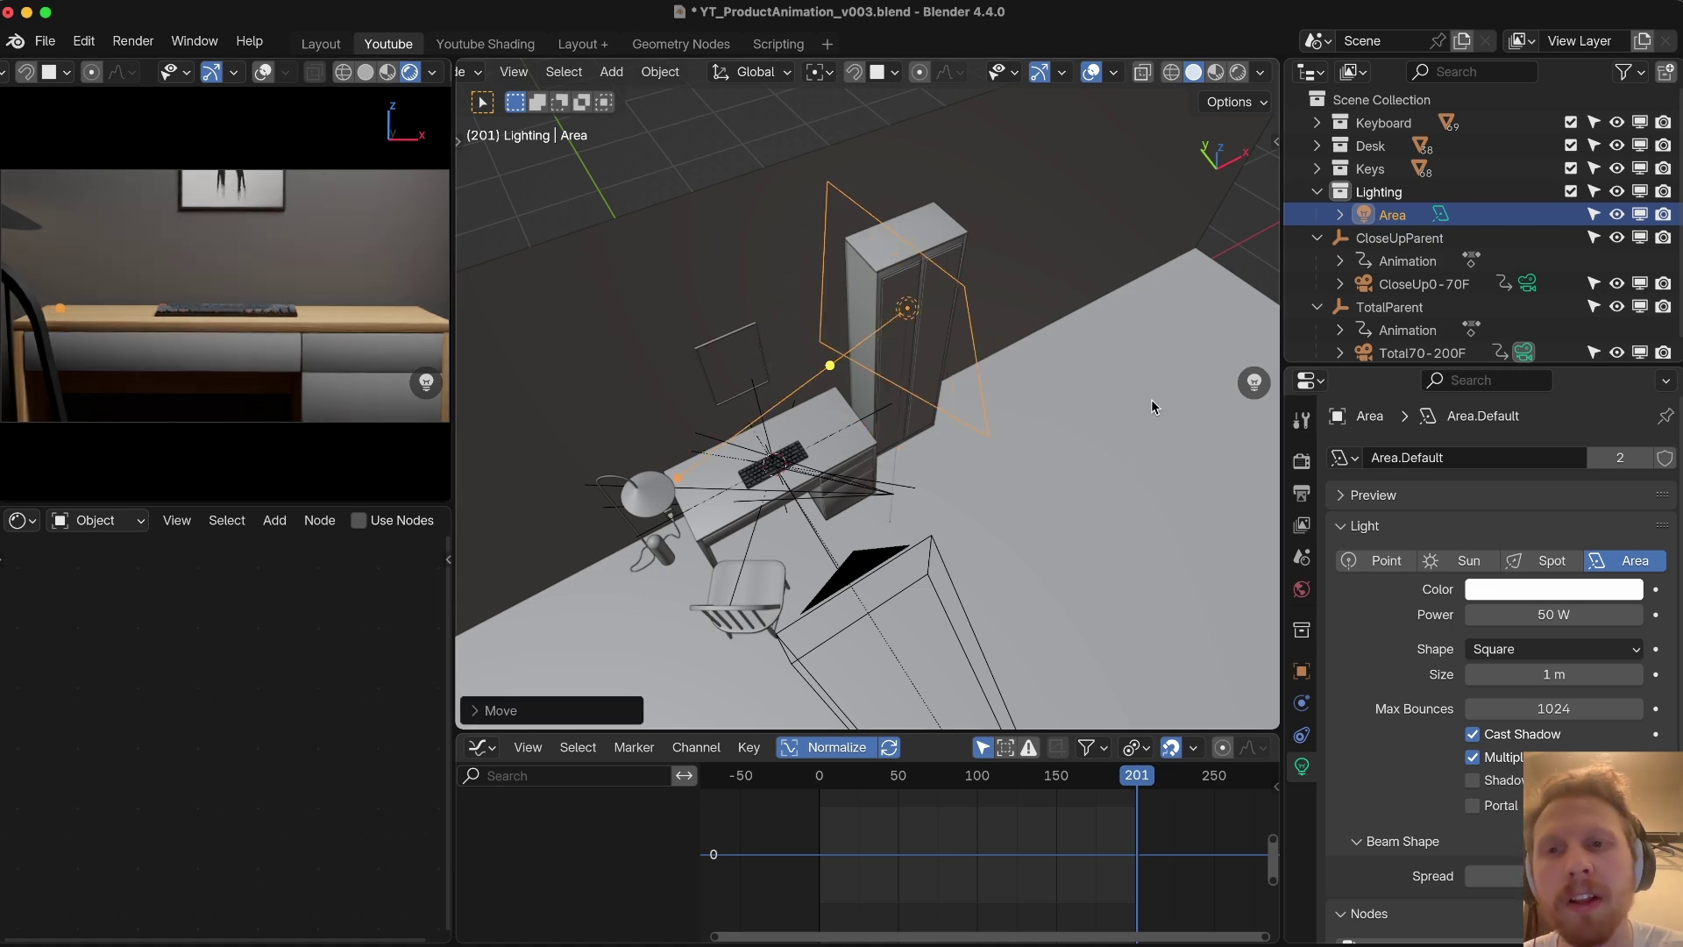
{"action": "key", "text": "super+s"}
Step: Check the total shot's lighting at earlier frames, make CloseUp0-70F the active camera at frame 3, and save the file
{"action": "middle_click_drag", "start_coordinate": [1019, 432], "coordinate": [1017, 408]}
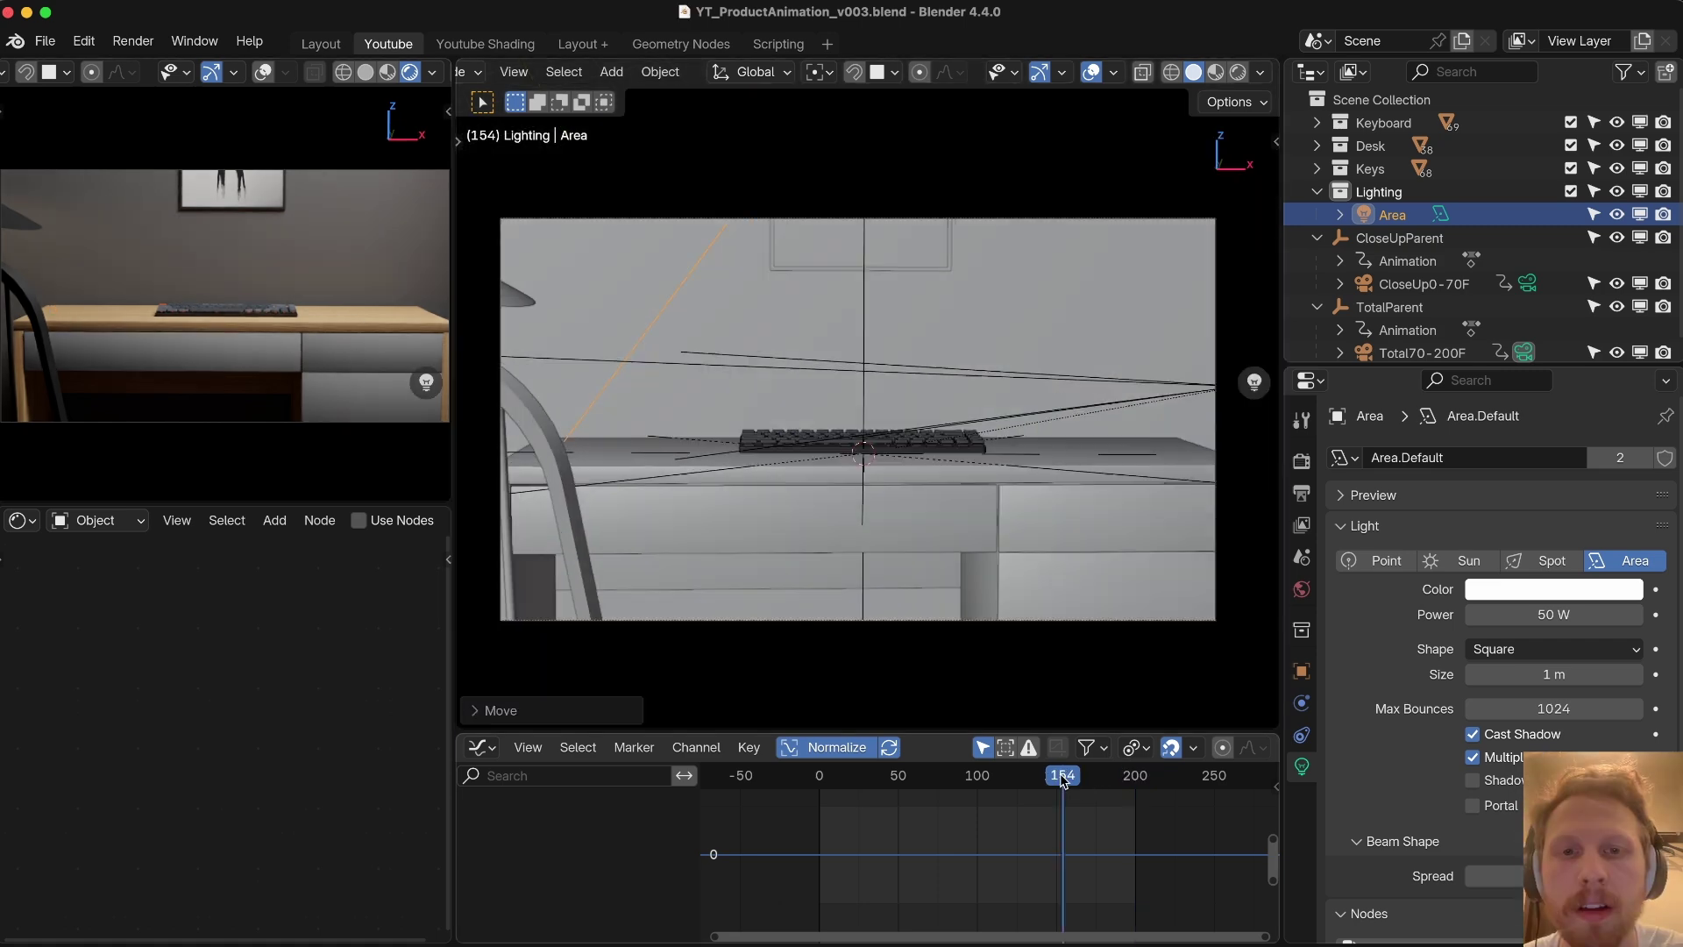
{"action": "left_click_drag", "start_coordinate": [1063, 781], "coordinate": [958, 776]}
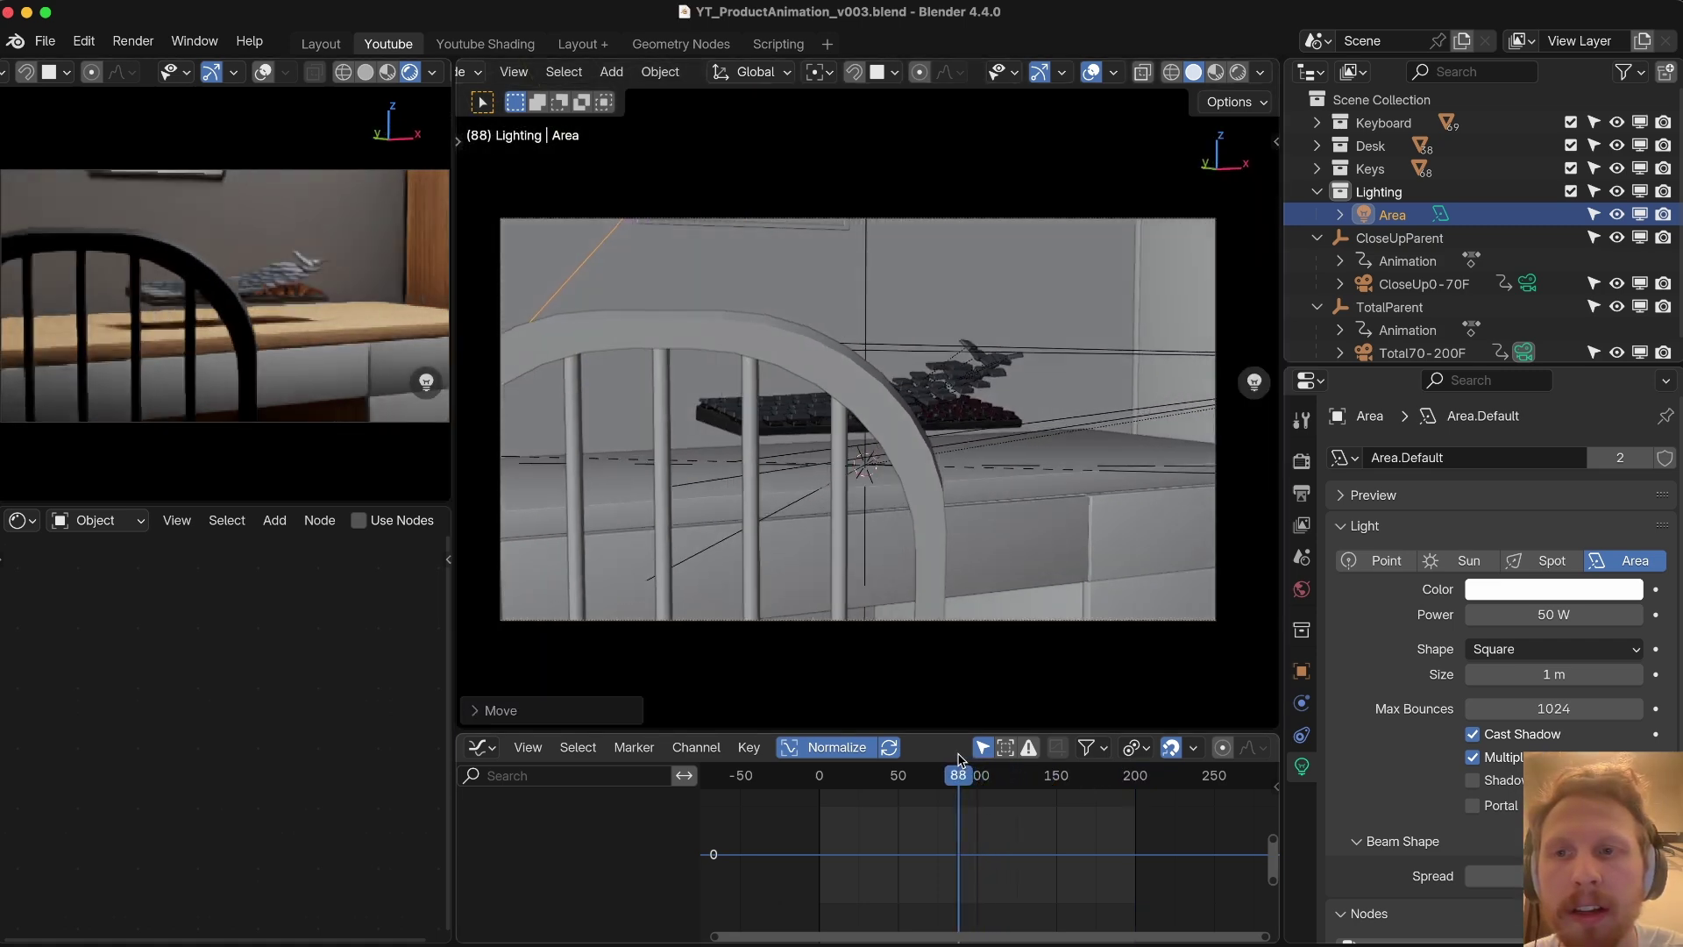
{"action": "left_click", "coordinate": [1528, 283]}
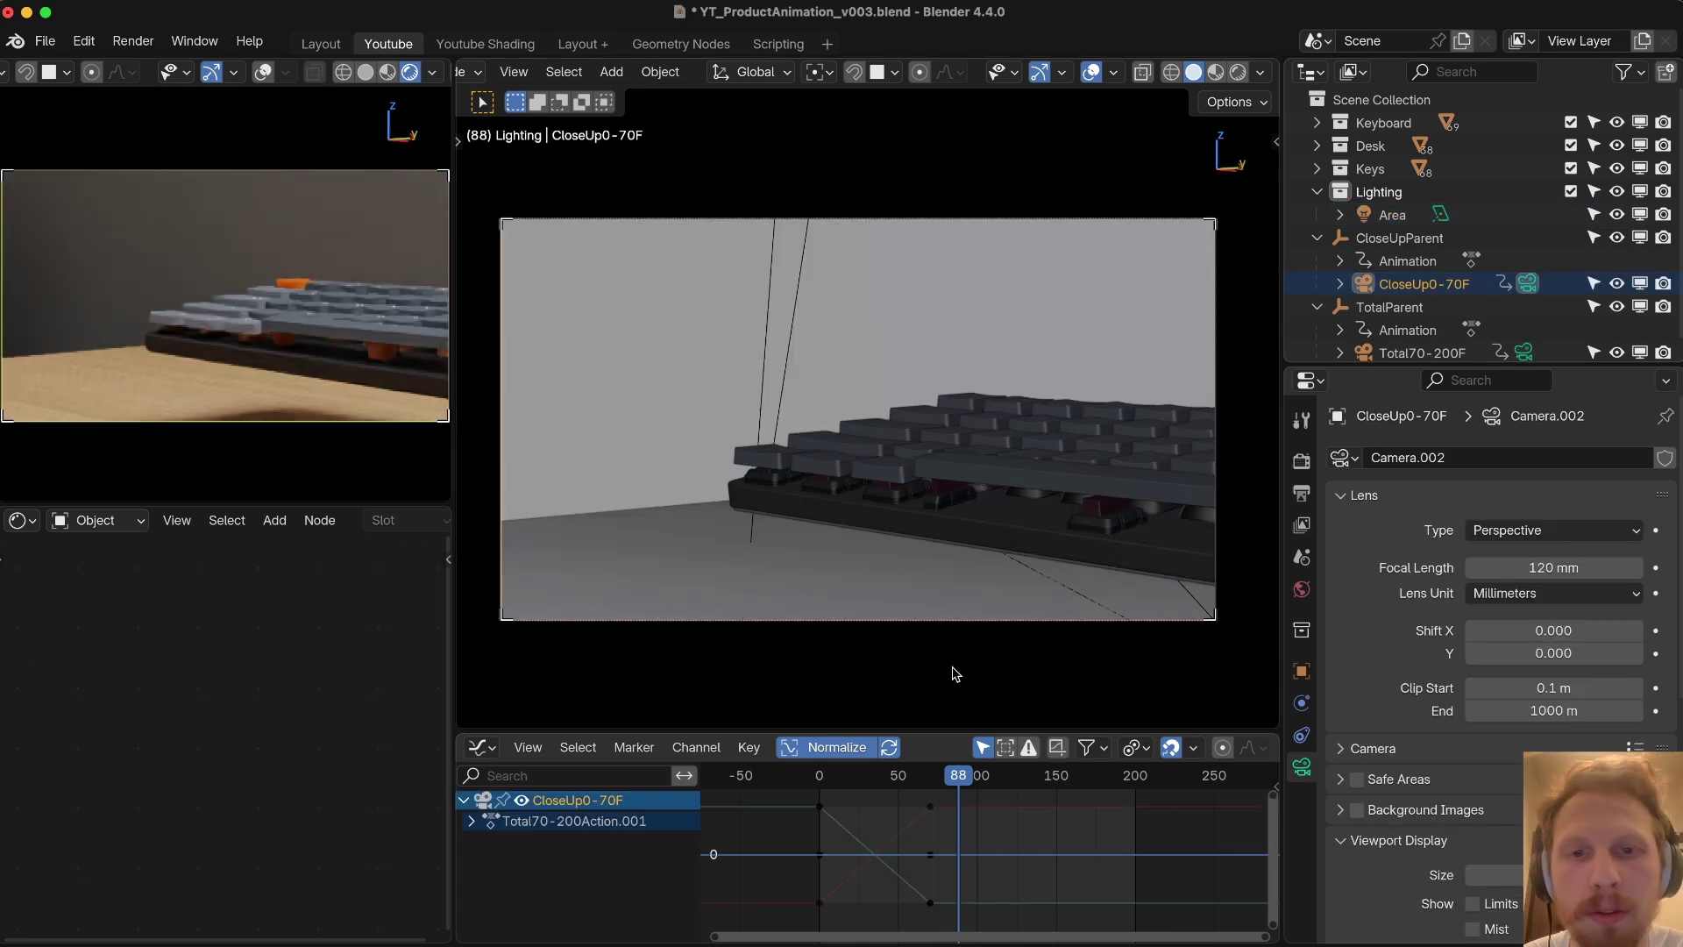
{"action": "left_click", "coordinate": [839, 778]}
{"action": "left_click_drag", "start_coordinate": [839, 777], "coordinate": [824, 778]}
{"action": "key", "text": "super+s"}
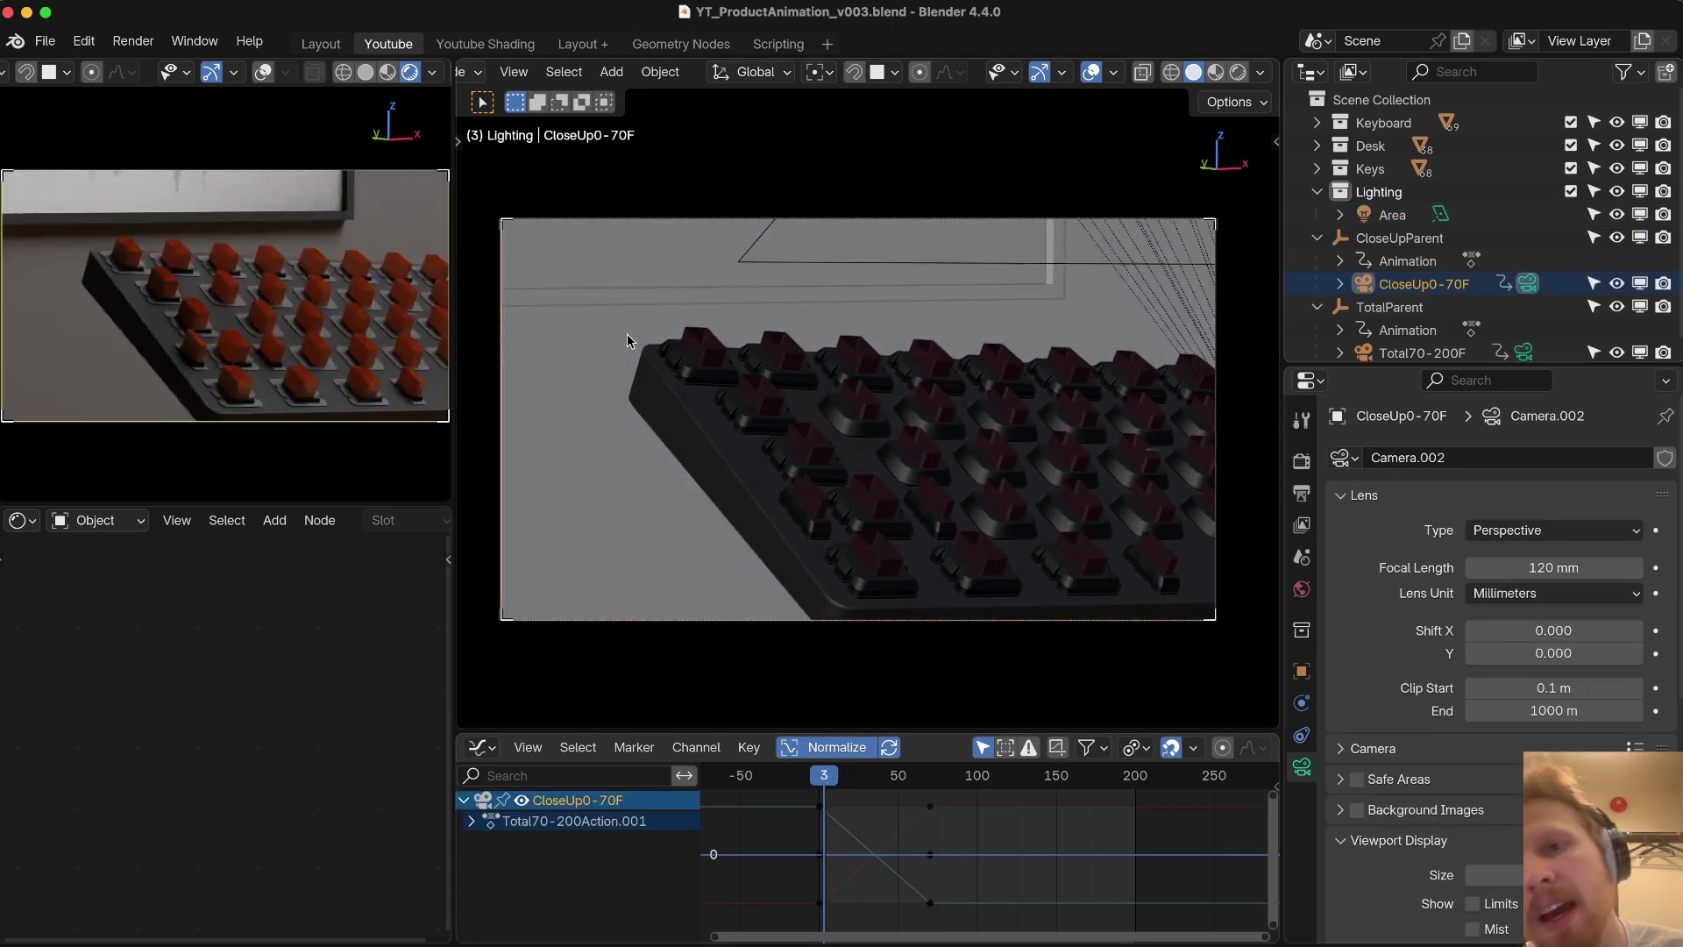
Step: Darken the wall material's base color to near-black grey, hex #191919FF
{"action": "left_click", "coordinate": [35, 303]}
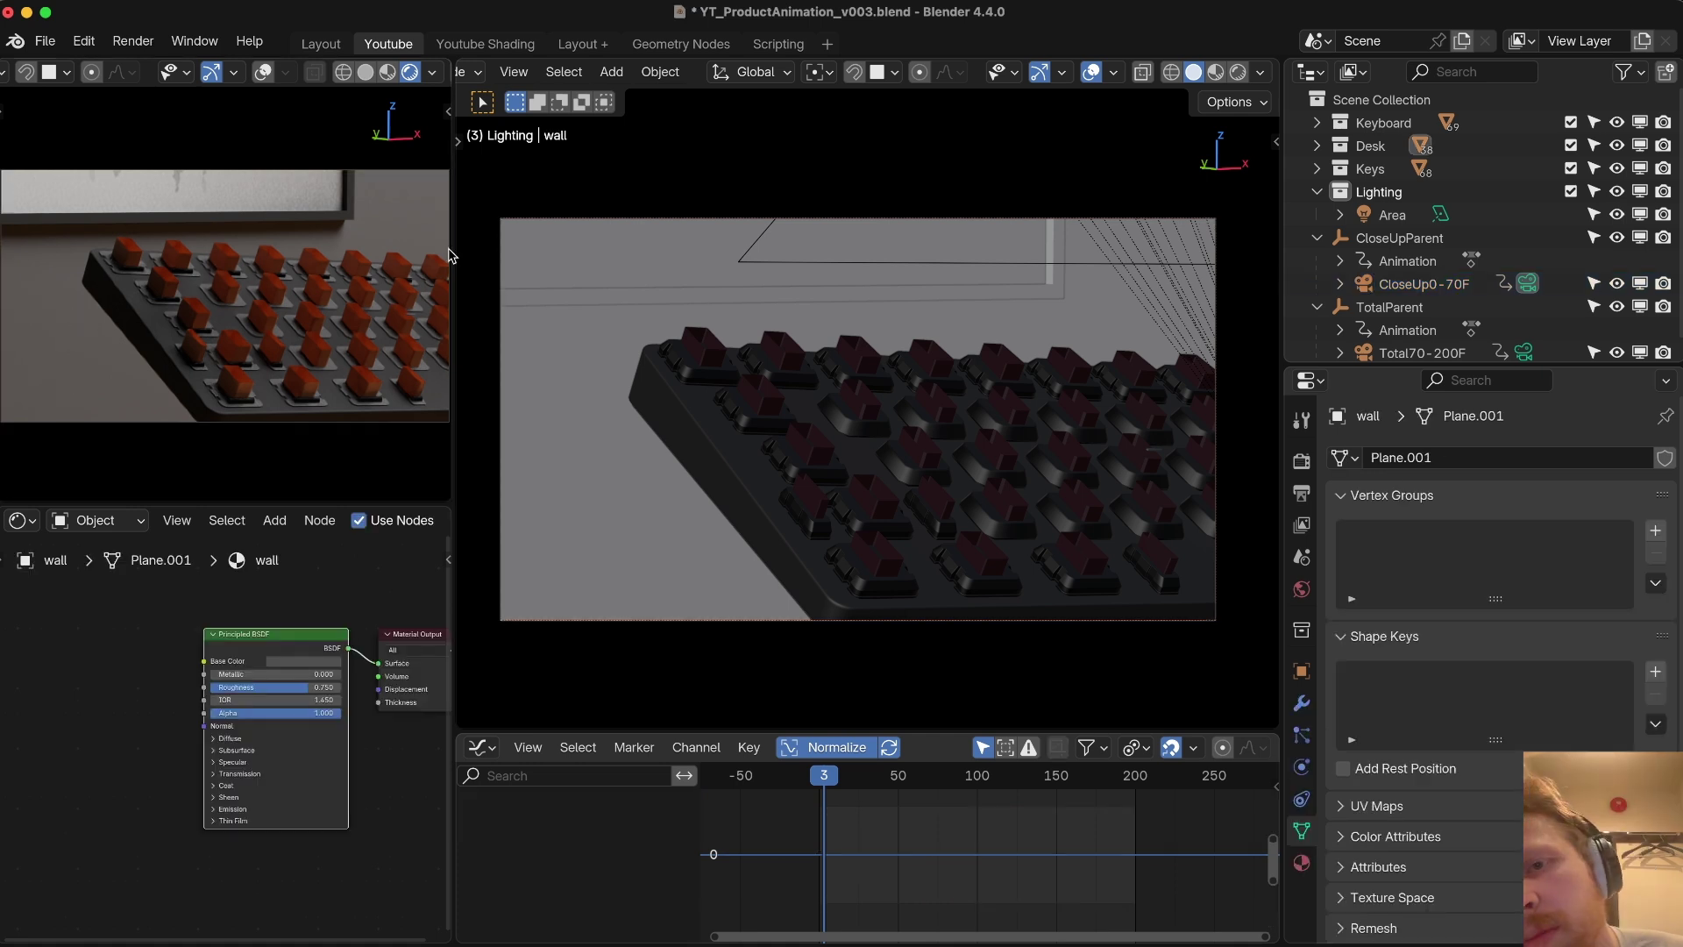
{"action": "left_click", "coordinate": [297, 662]}
{"action": "mouse_move", "coordinate": [379, 558]}
{"action": "left_mouse_down"}
{"action": "mouse_move", "coordinate": [377, 517]}
{"action": "mouse_move", "coordinate": [376, 561]}
{"action": "left_mouse_up"}
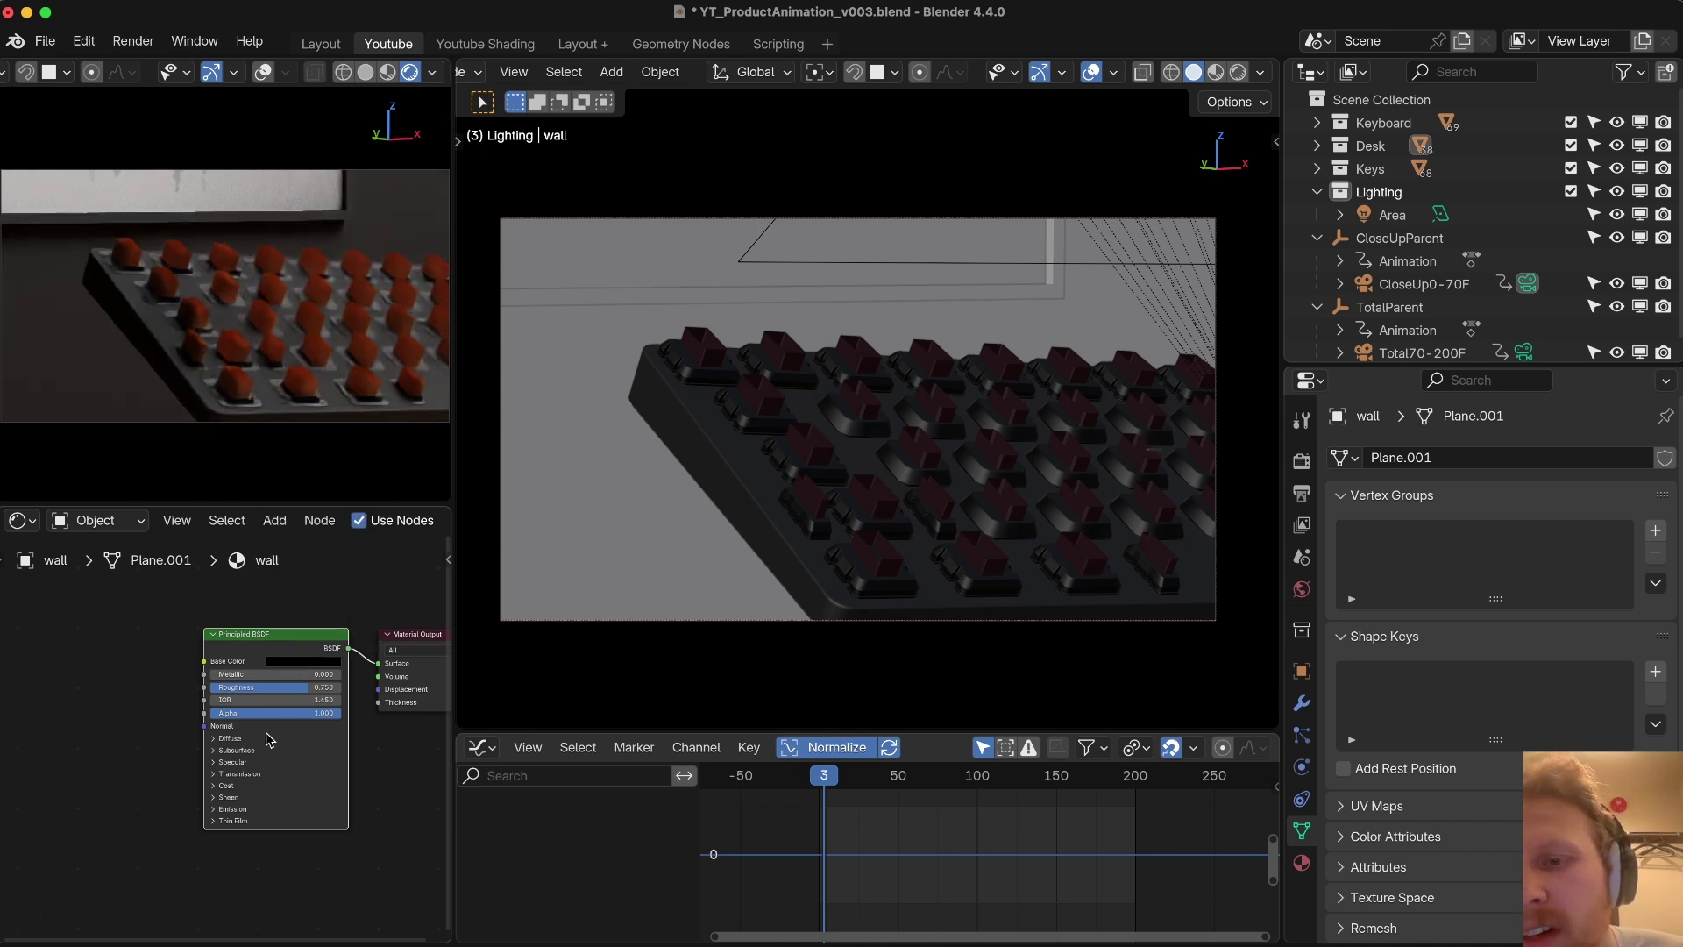
{"action": "left_click", "coordinate": [305, 662]}
{"action": "left_click", "coordinate": [352, 613]}
{"action": "key", "text": "Return"}
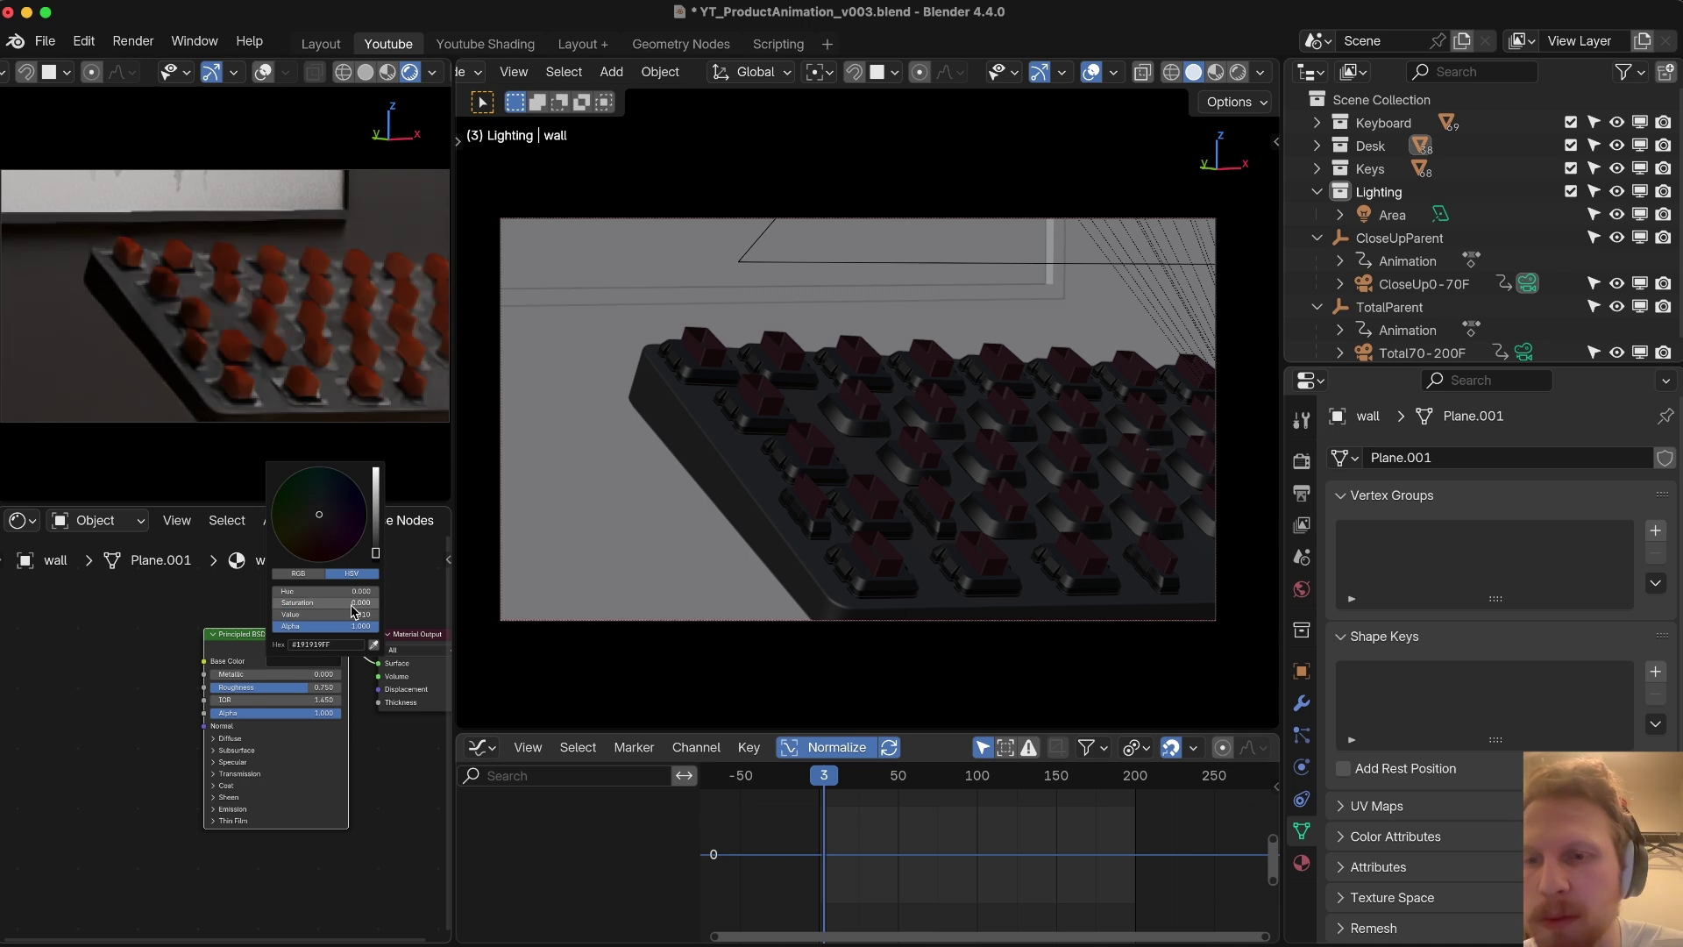
Step: Set the wall material's specular IOR Level to 0.05
{"action": "left_click", "coordinate": [214, 762]}
{"action": "left_click", "coordinate": [224, 791]}
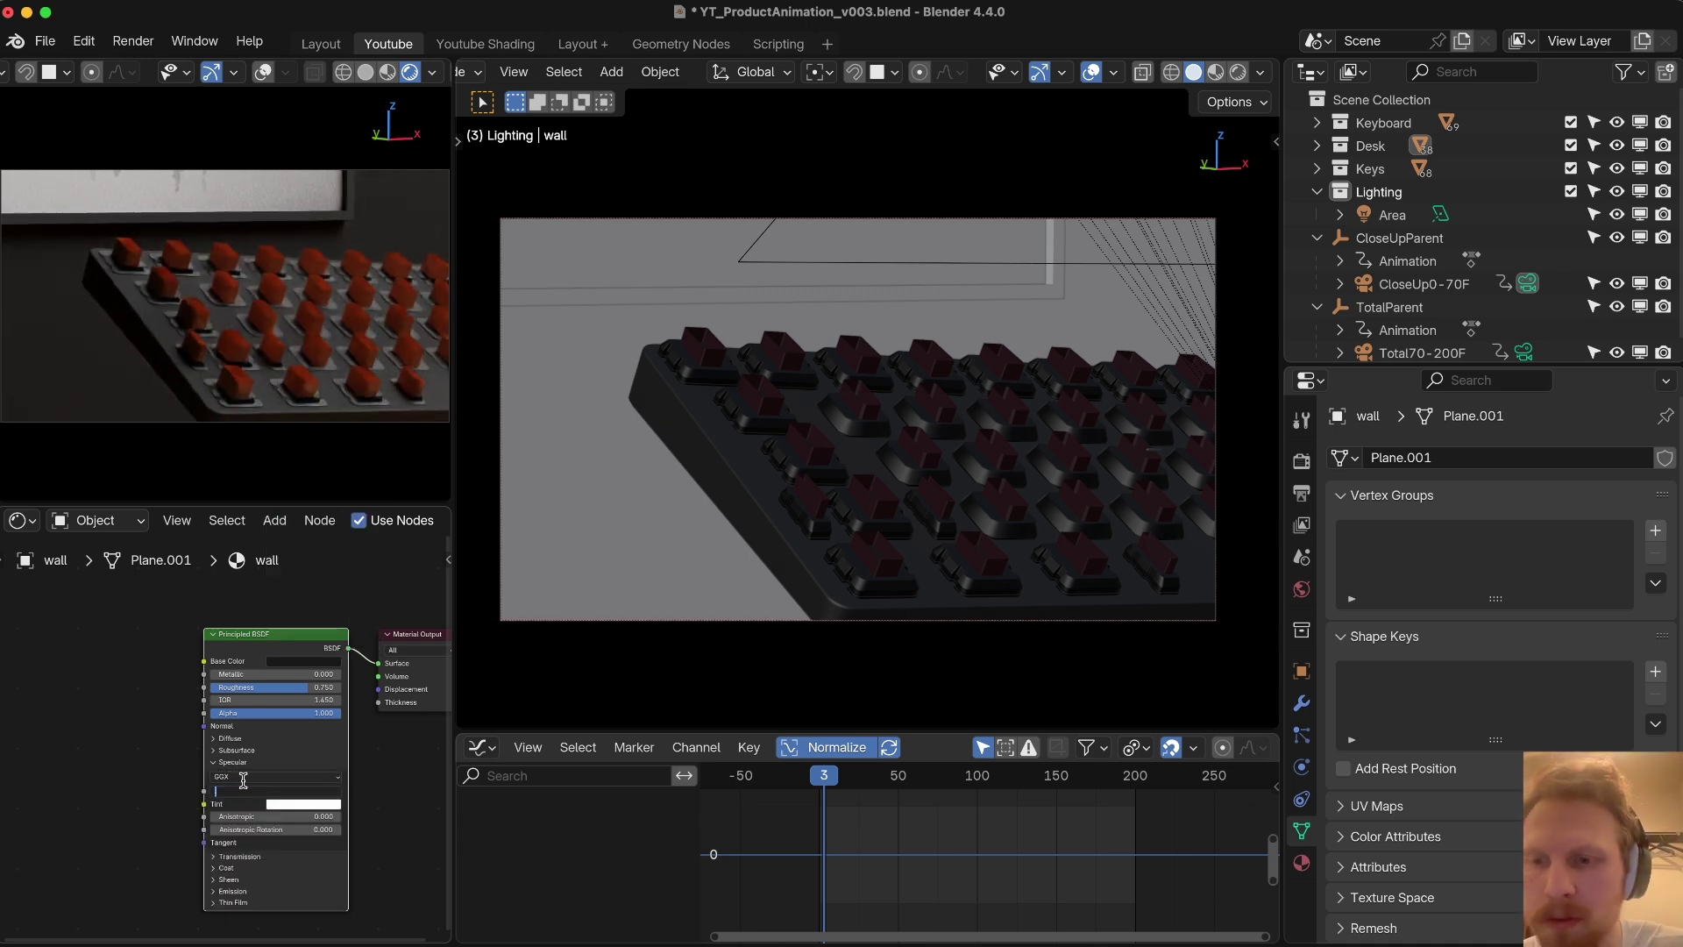
{"action": "type", "text": ".05"}
{"action": "key", "text": "Return"}
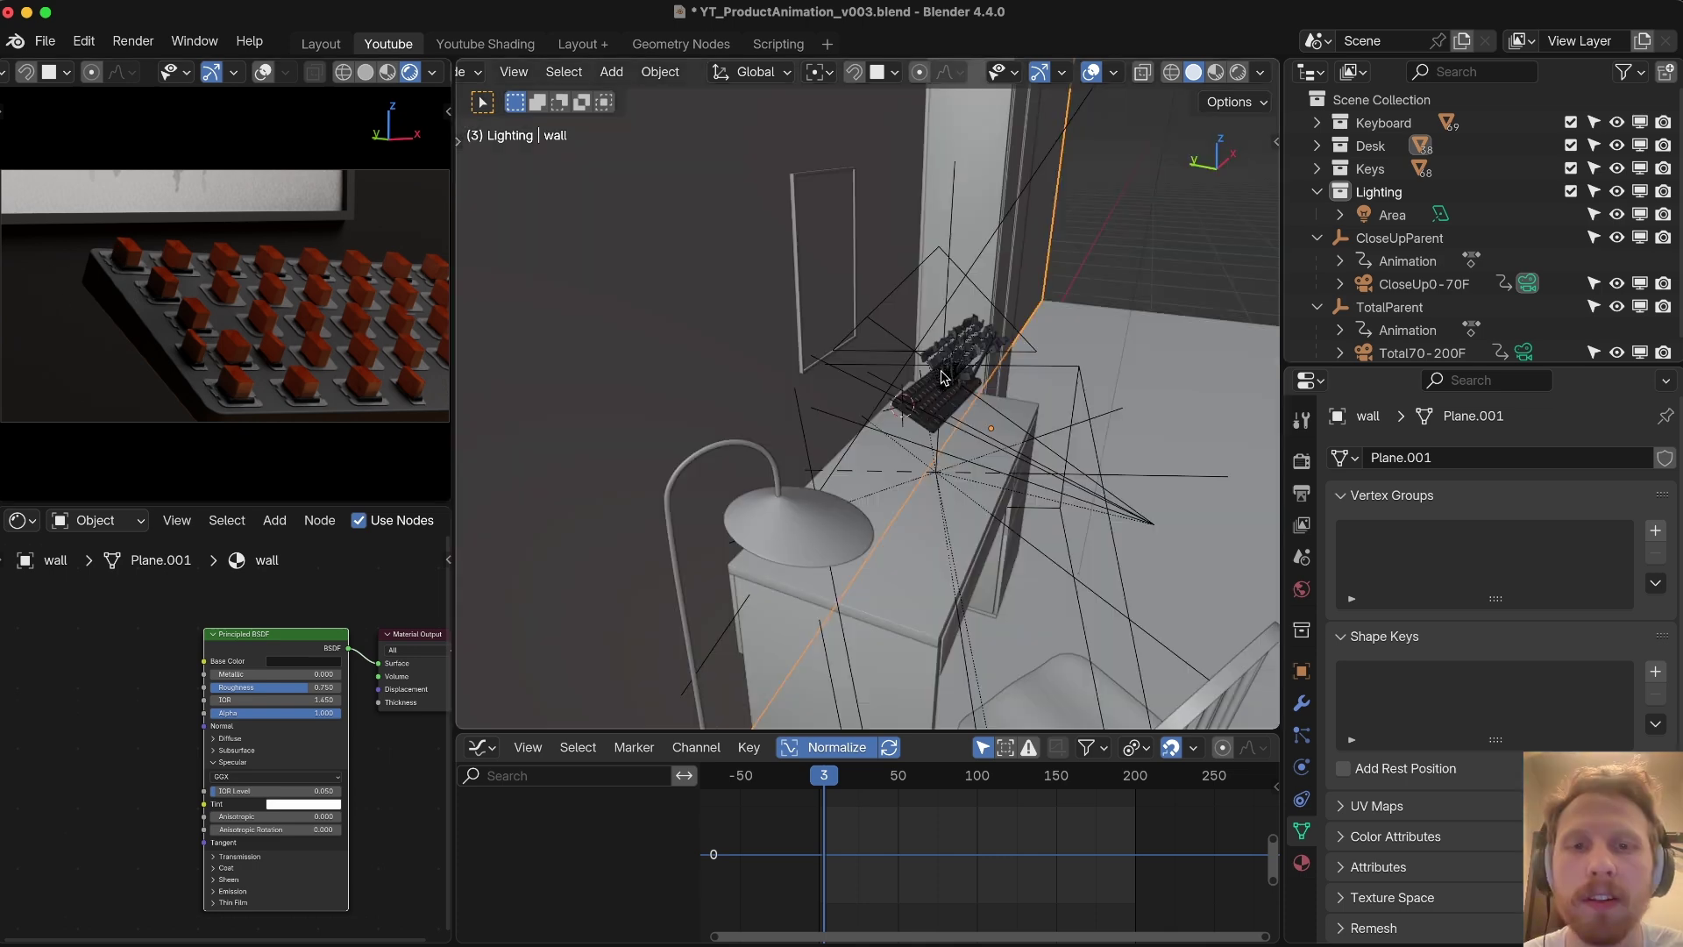
Step: Add a second area light to the Lighting collection and raise it along Z above the keyboard
{"action": "middle_click_drag", "start_coordinate": [929, 377], "coordinate": [797, 409]}
{"action": "scroll", "coordinate": [798, 409], "scroll_direction": "up", "scroll_amount": 3}
{"action": "key", "text": "shift+a"}
{"action": "mouse_move", "coordinate": [797, 408]}
{"action": "left_click", "coordinate": [912, 487]}
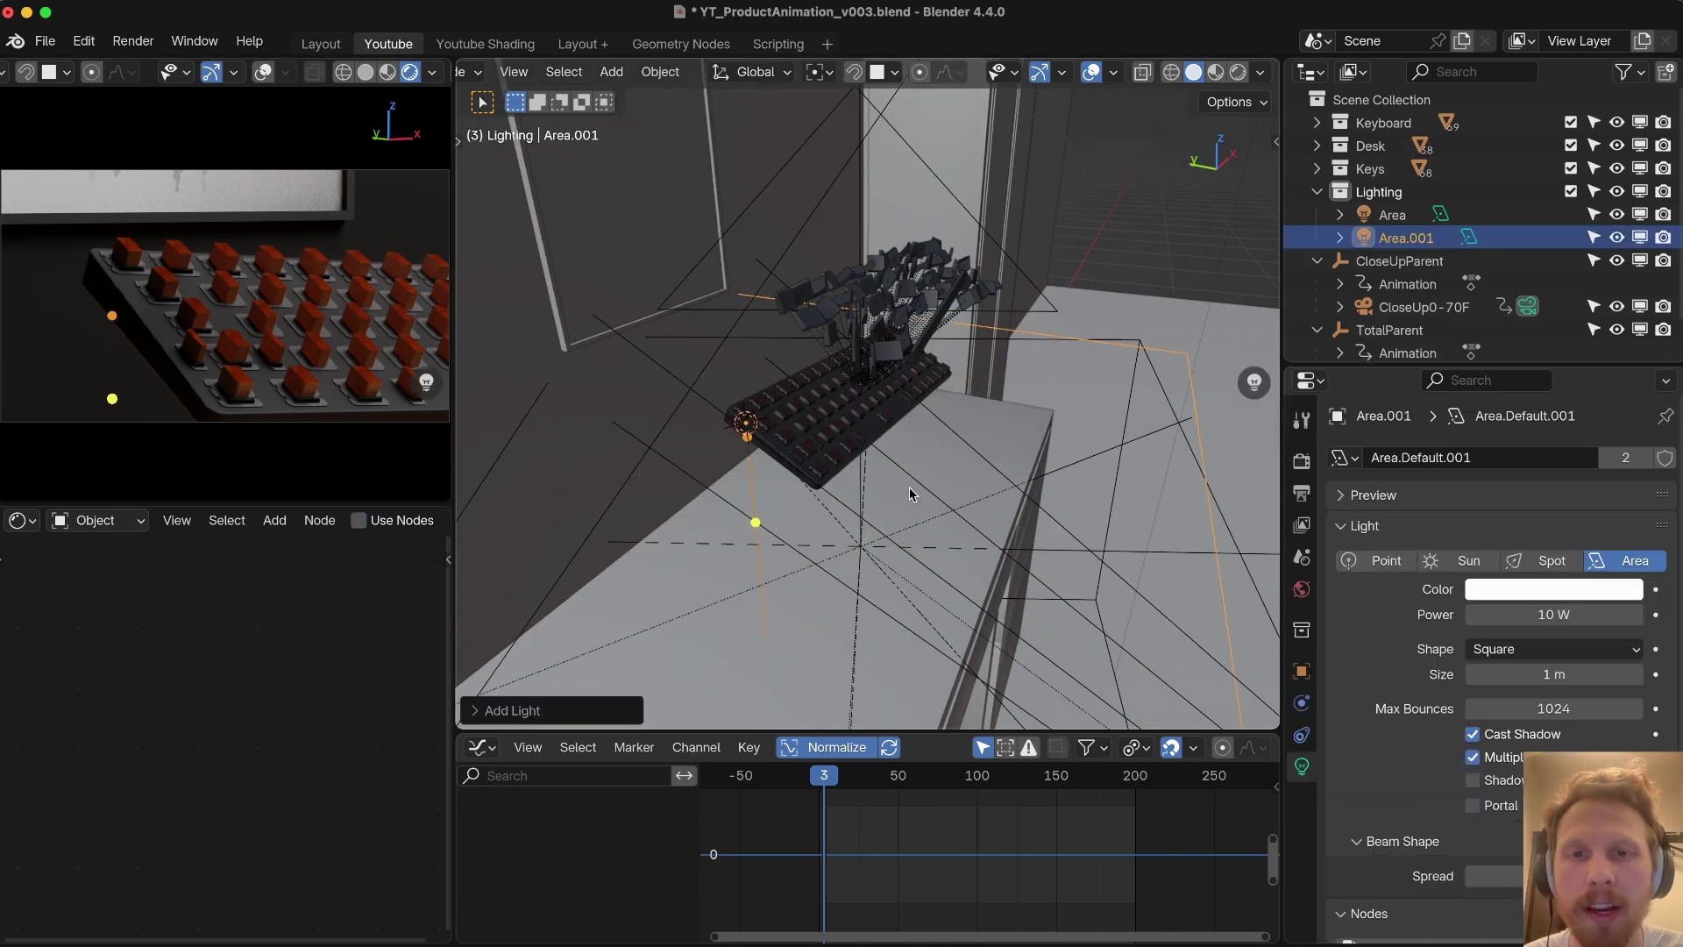
{"action": "key", "text": "g"}
{"action": "key", "text": "z"}
{"action": "left_click", "coordinate": [868, 368]}
Step: Set the second area light's size to 0.1 m
{"action": "scroll", "coordinate": [868, 368], "scroll_direction": "down", "scroll_amount": 6}
{"action": "double_click", "coordinate": [1567, 674]}
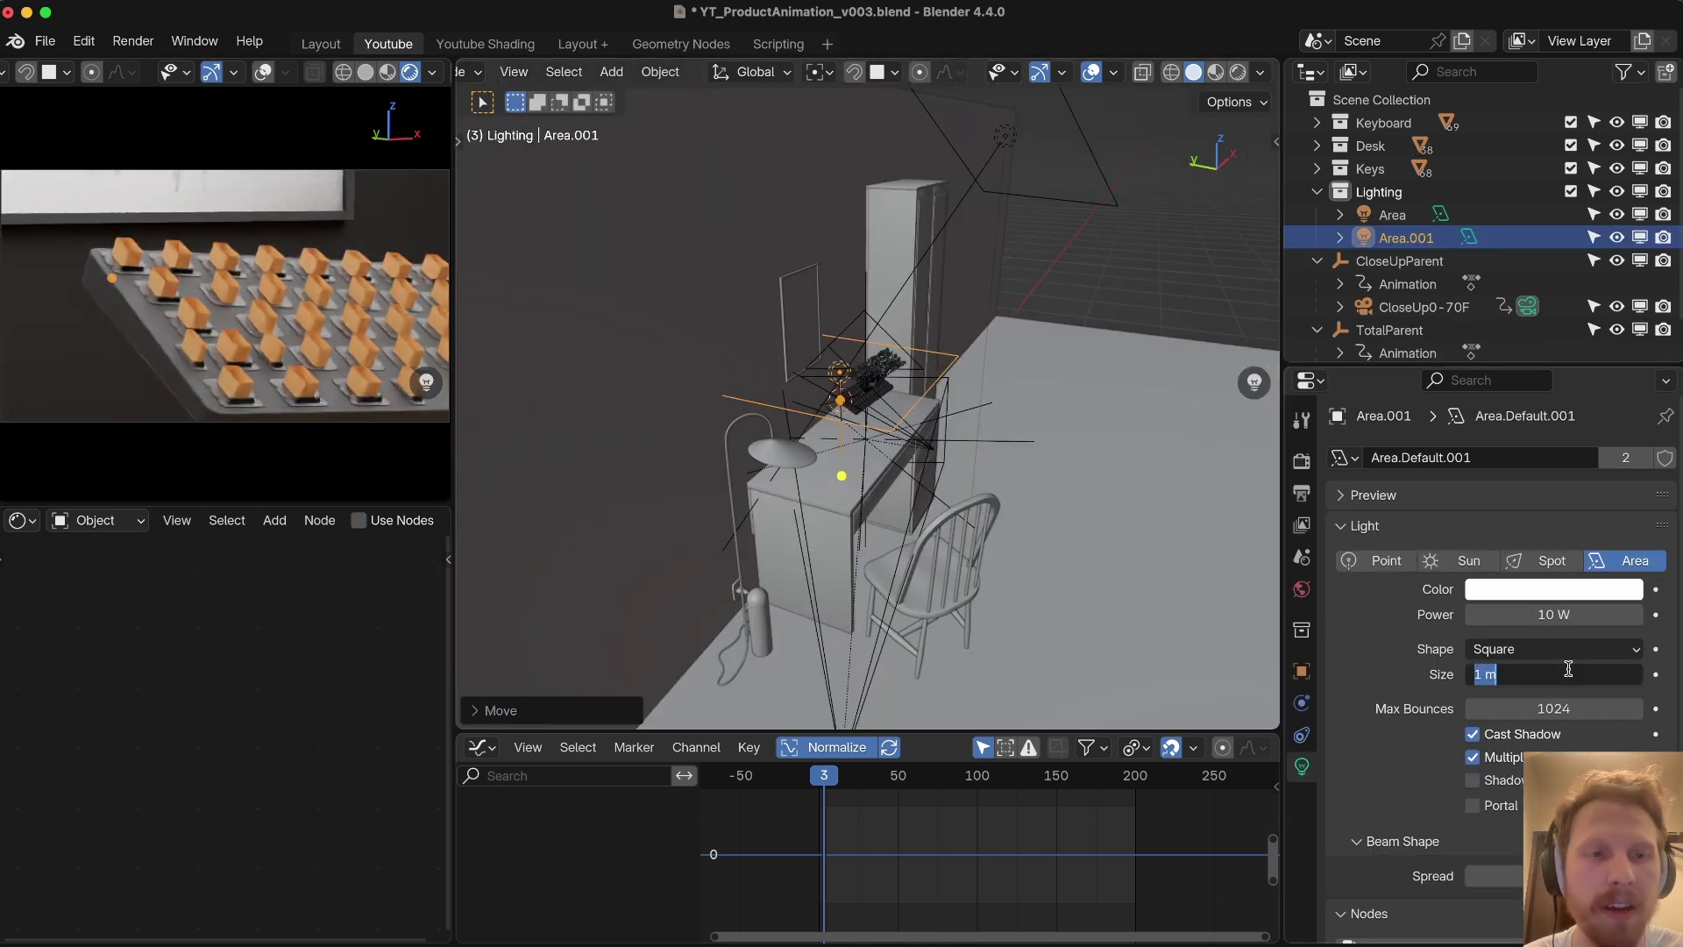
{"action": "type", "text": ".1"}
{"action": "key", "text": "Return"}
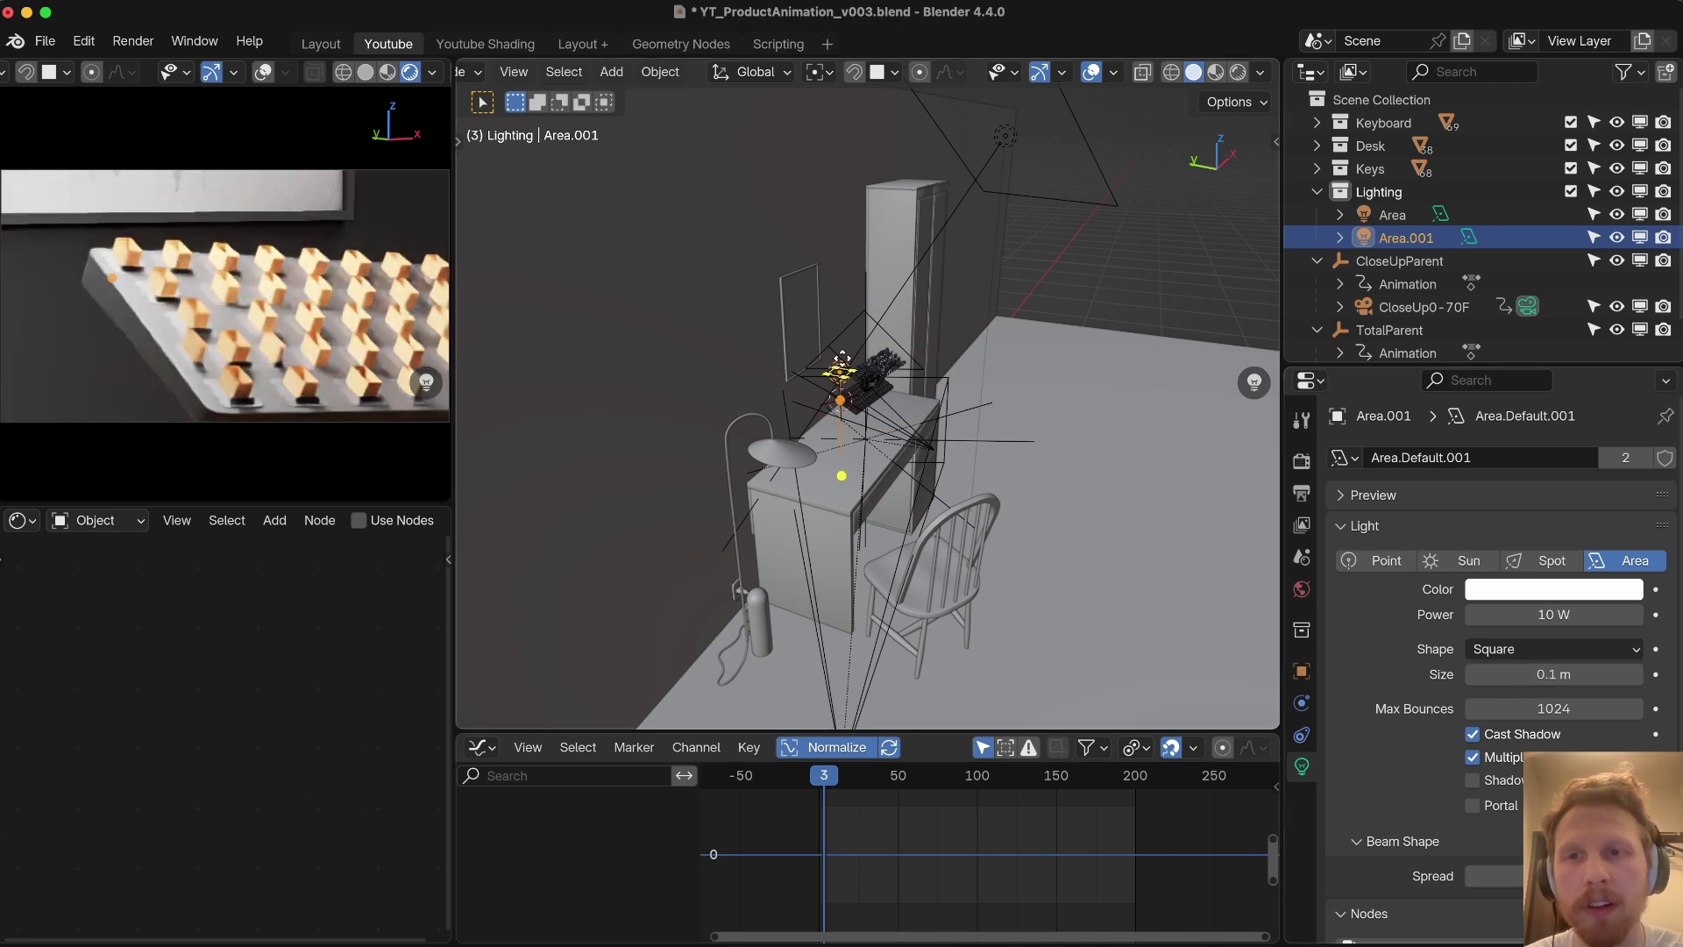
Step: Set the second area light's power to 0.1 W
{"action": "scroll", "coordinate": [841, 355], "scroll_direction": "up", "scroll_amount": 3}
{"action": "left_click", "coordinate": [1543, 614]}
{"action": "type", "text": ".1"}
{"action": "key", "text": "Return"}
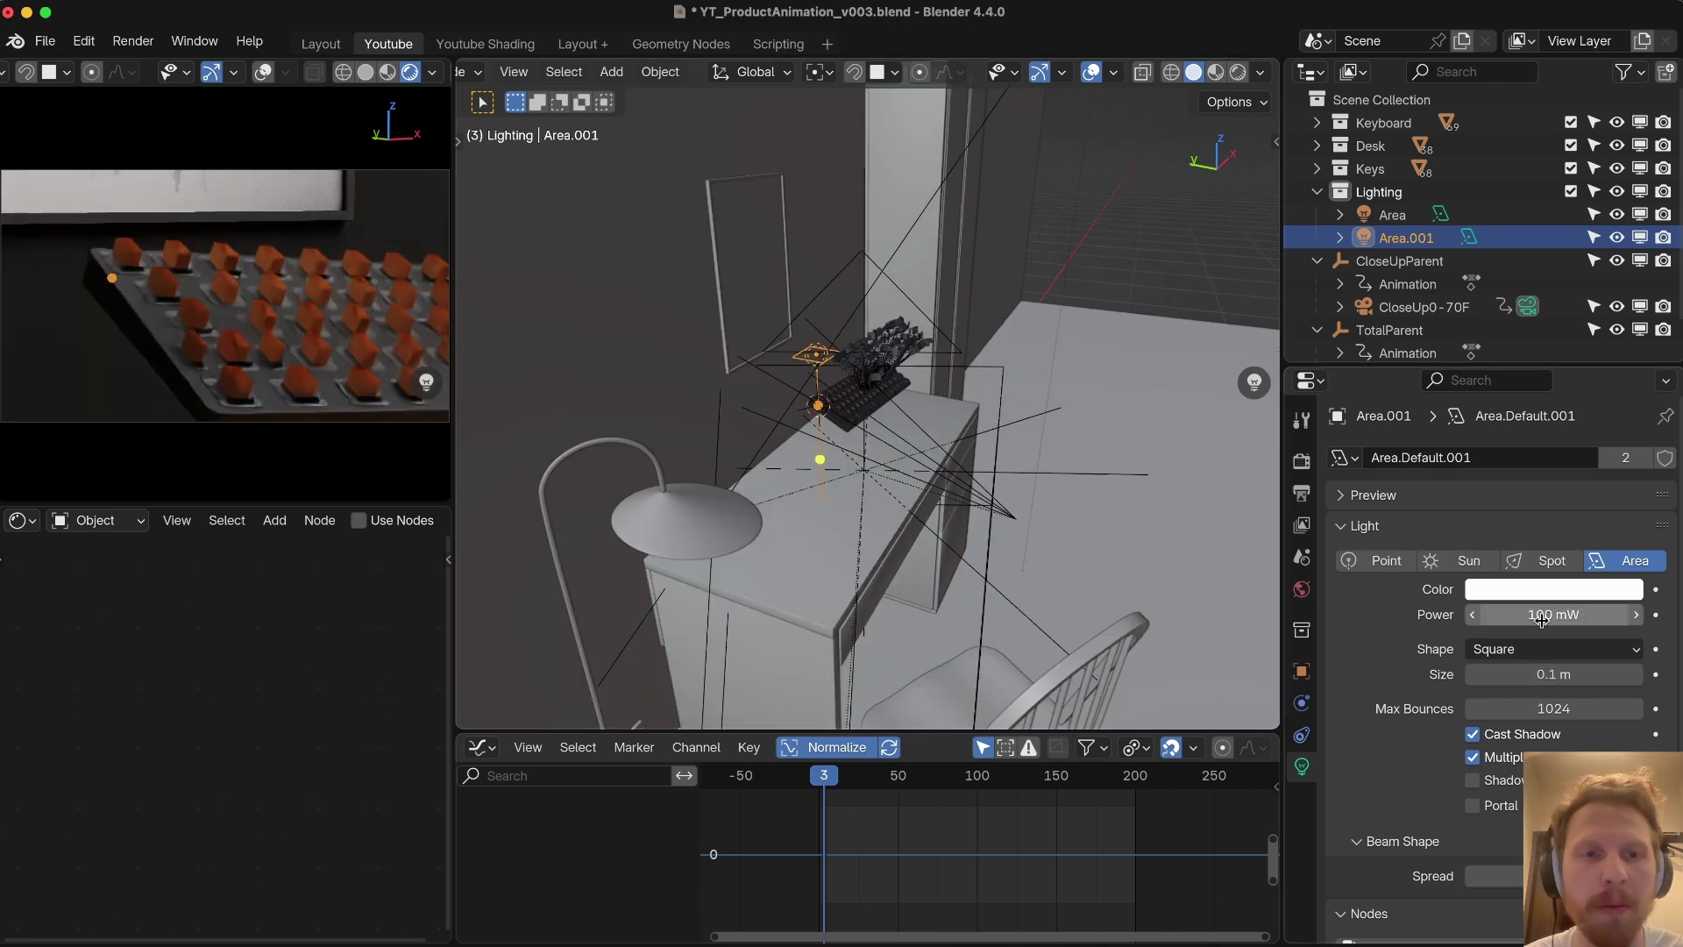
Step: Move the second area light horizontally to the wall side of the keyboard and angle it toward the keys
{"action": "key", "text": "g"}
{"action": "key", "text": "shift+z"}
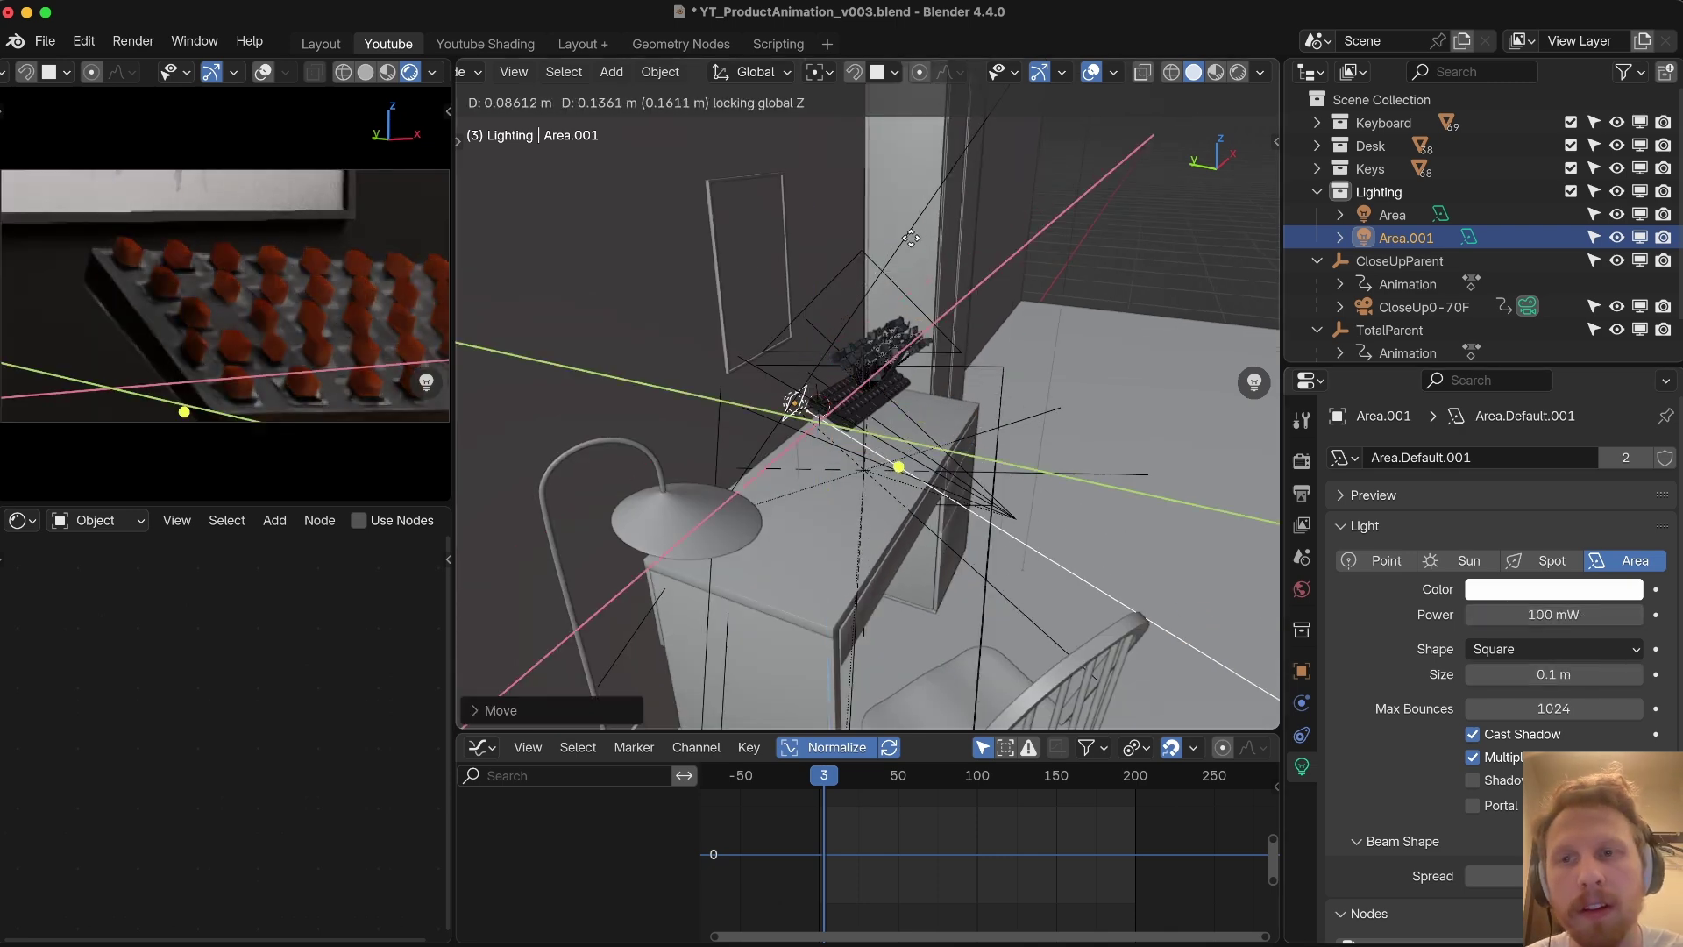
{"action": "left_click", "coordinate": [877, 421]}
{"action": "middle_click_drag", "start_coordinate": [863, 408], "coordinate": [874, 443]}
{"action": "scroll", "coordinate": [874, 443], "scroll_direction": "up", "scroll_amount": 4}
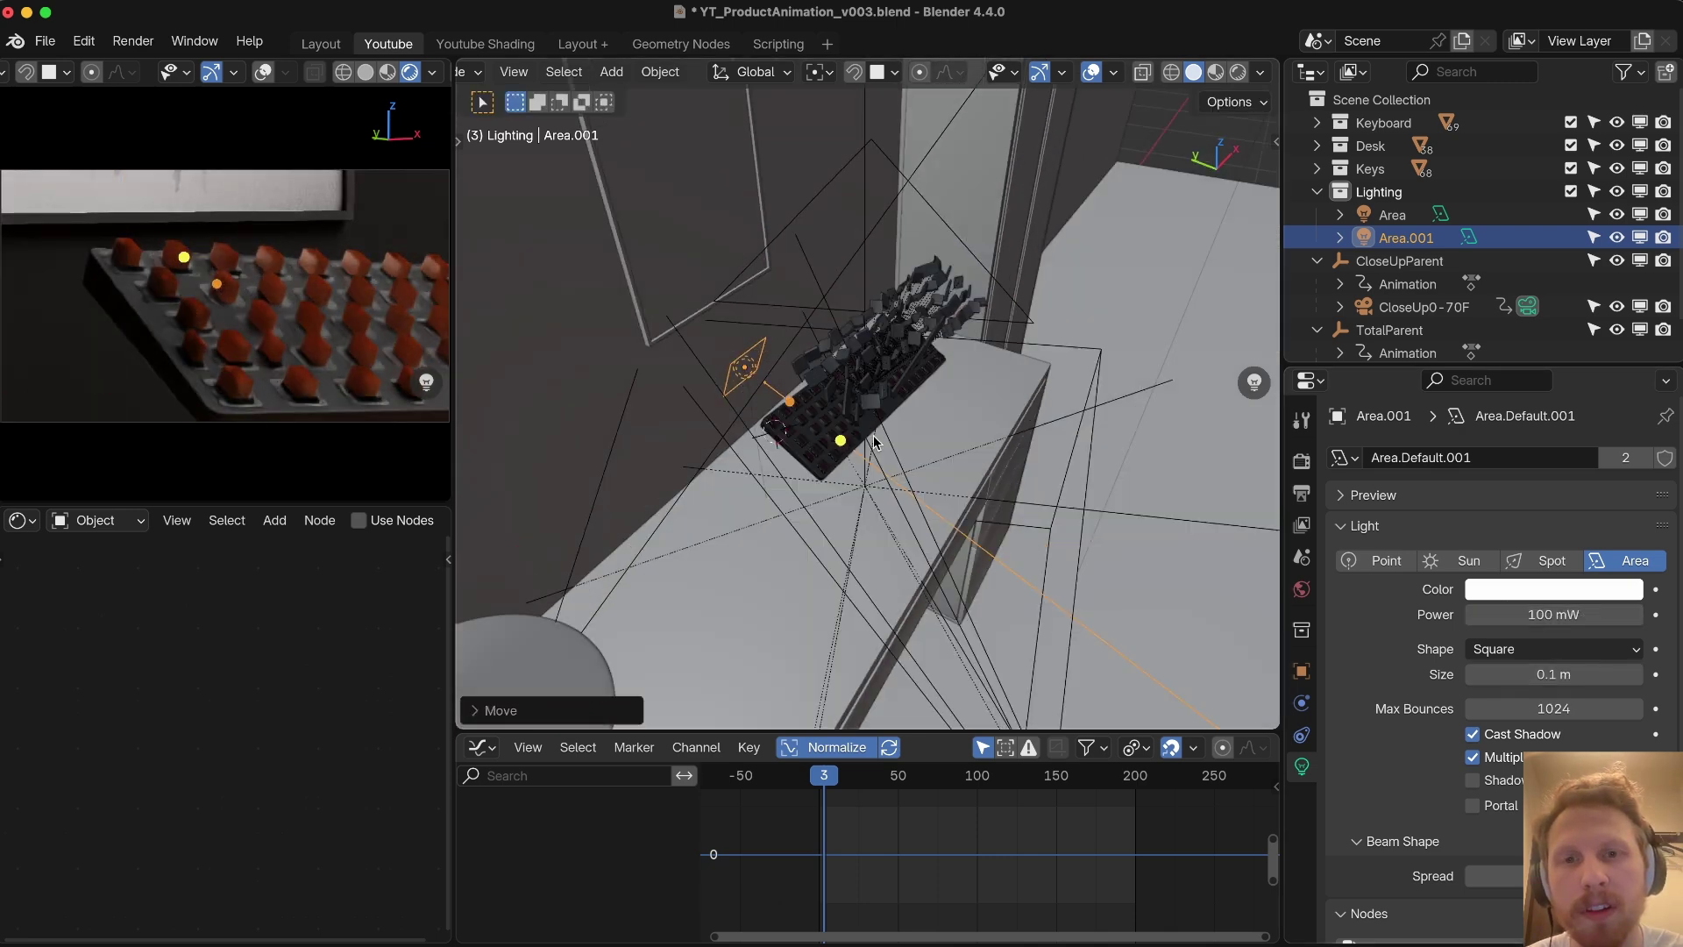
{"action": "key", "text": "g"}
{"action": "key", "text": "shift+z"}
{"action": "left_click", "coordinate": [883, 394]}
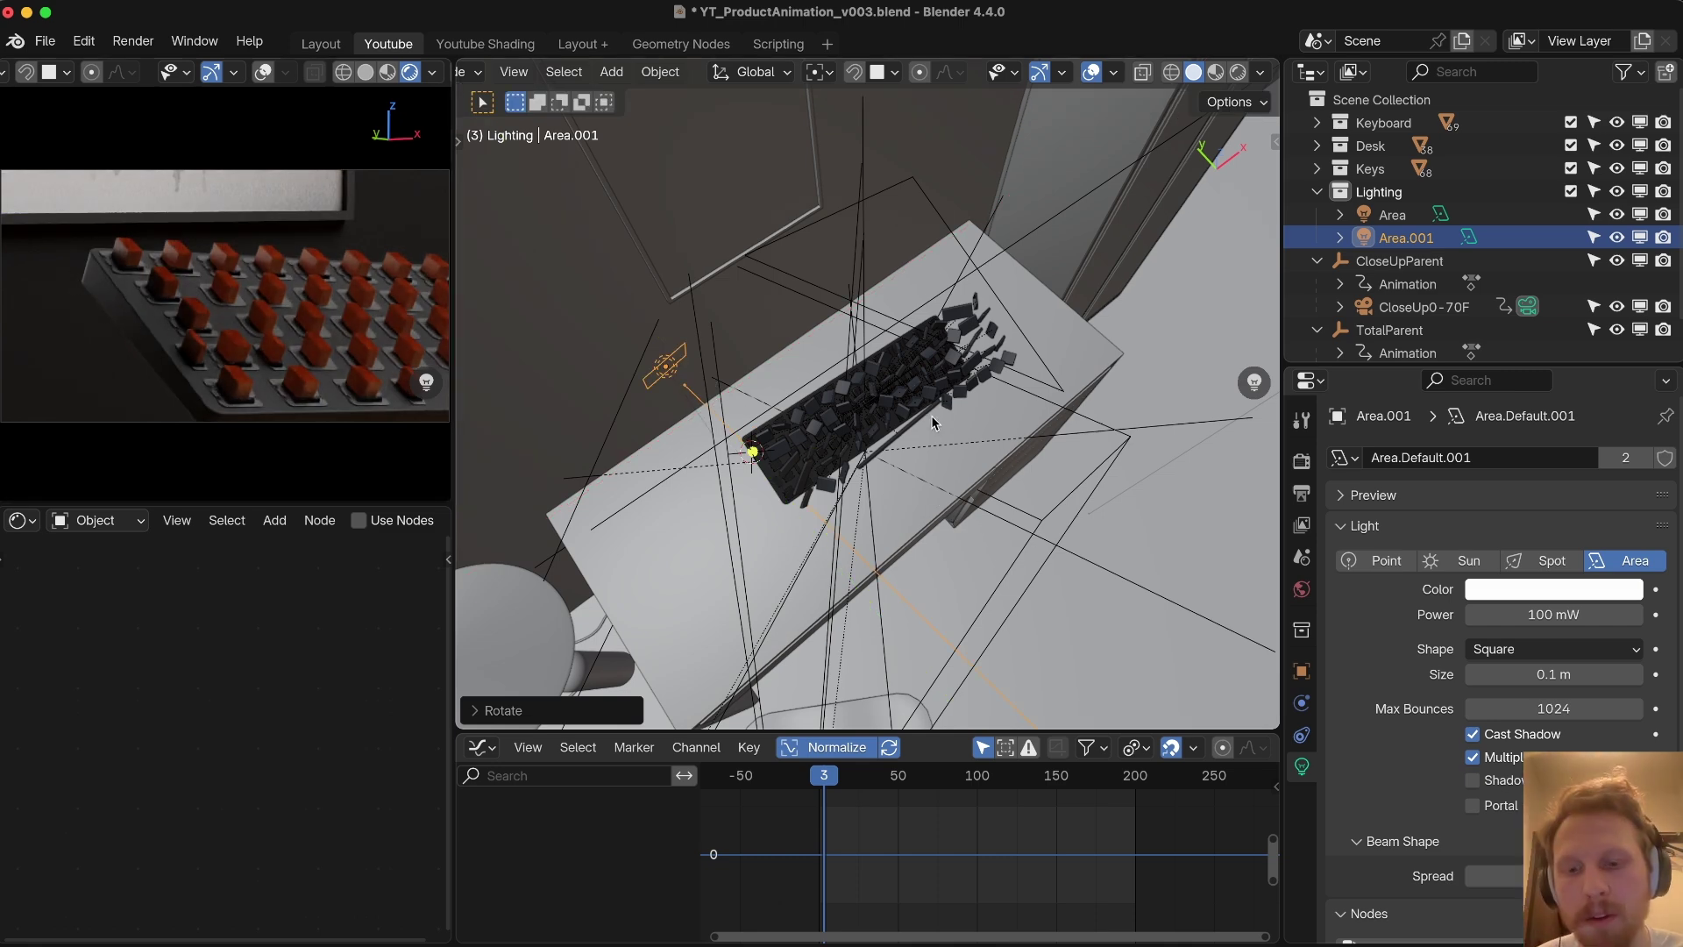
Step: Fine-tune the second area light's position along the Y and X axes so it rims the keyboard's edge in the close-up
{"action": "key", "text": "g"}
{"action": "key", "text": "y"}
{"action": "left_click", "coordinate": [77, 263]}
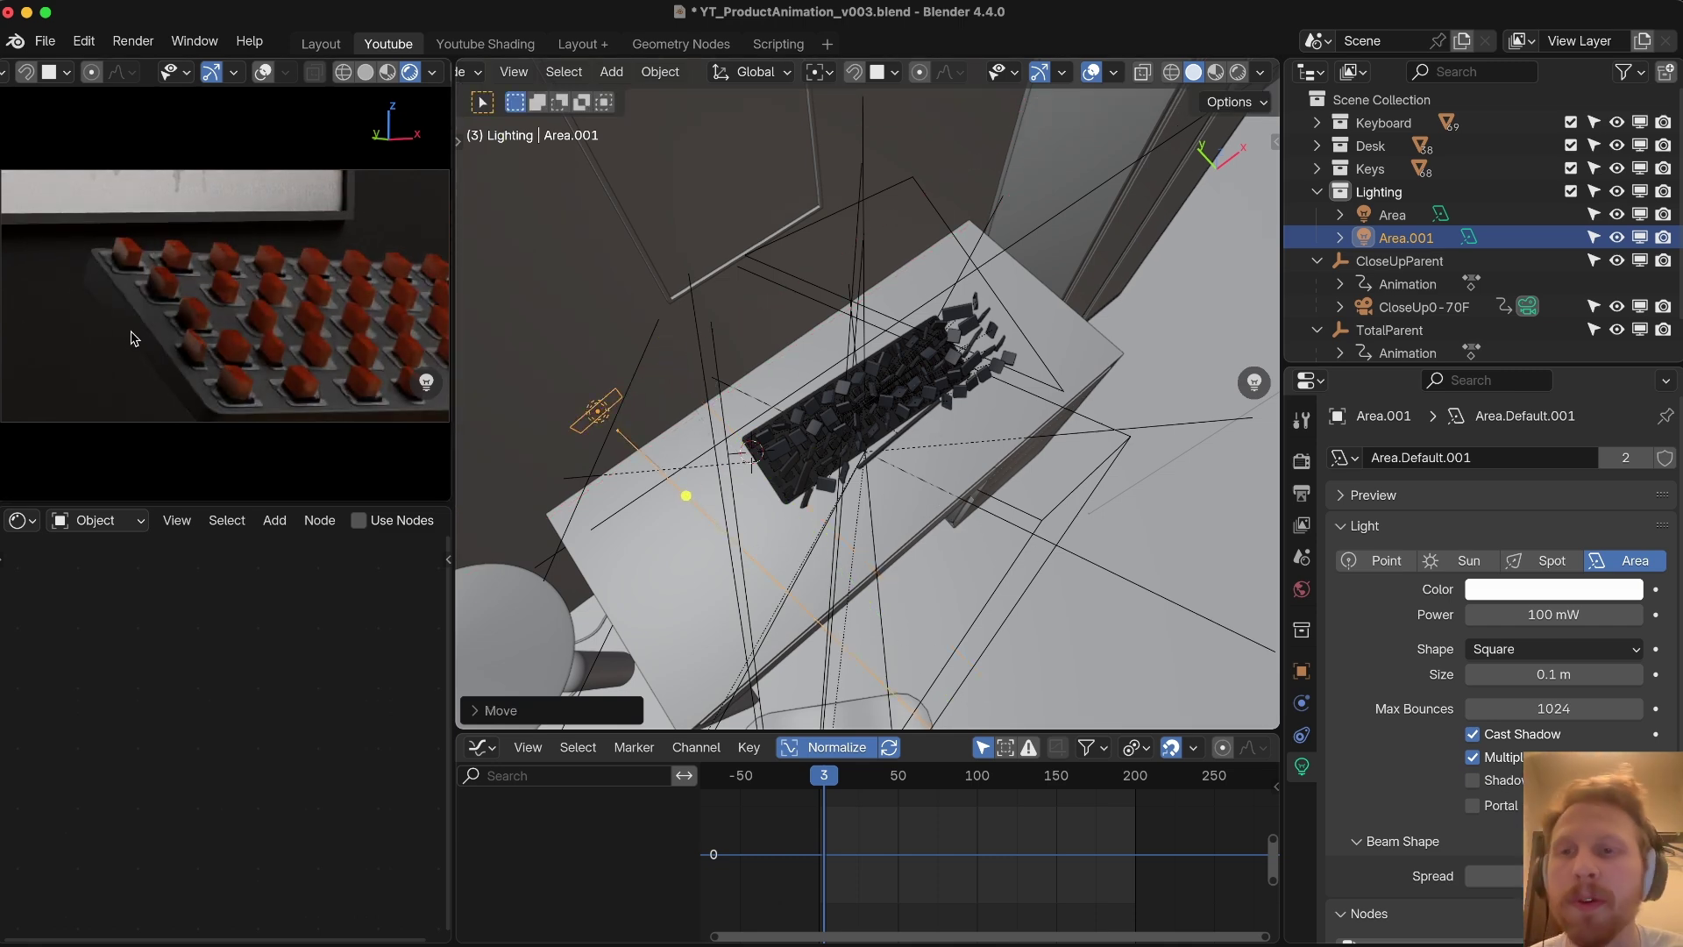
{"action": "middle_click_drag", "start_coordinate": [820, 467], "coordinate": [772, 376]}
{"action": "key", "text": "g"}
{"action": "key", "text": "x"}
{"action": "left_click", "coordinate": [775, 368]}
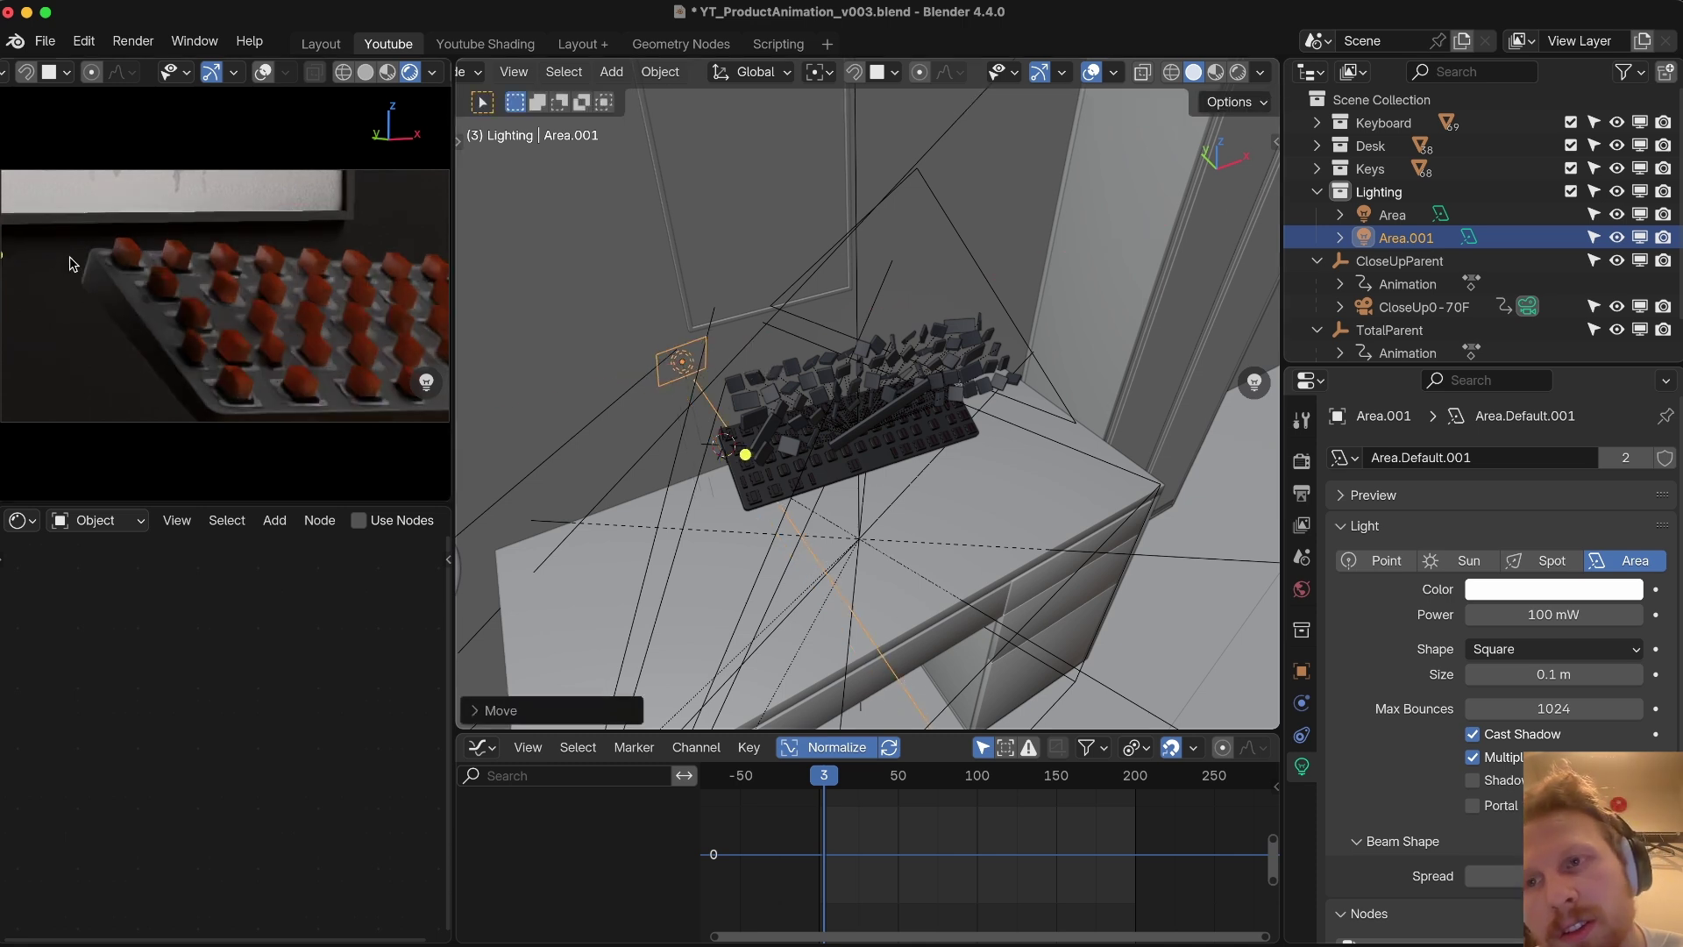
{"action": "key", "text": "g"}
{"action": "key", "text": "y"}
{"action": "left_click", "coordinate": [97, 271]}
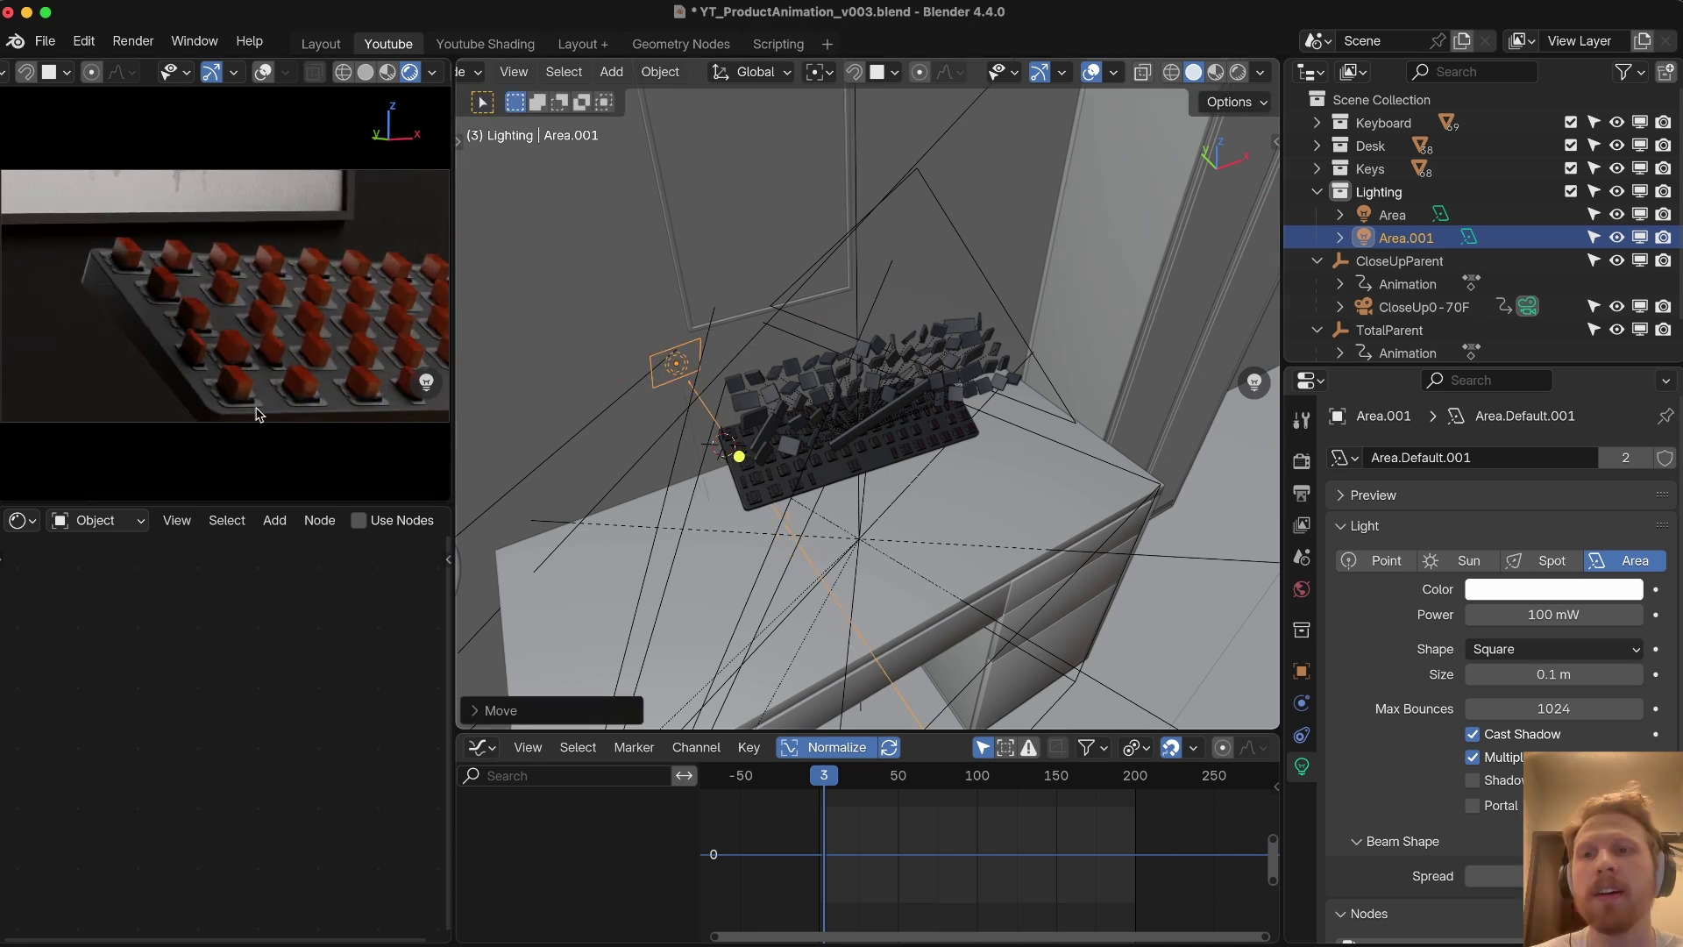
{"action": "middle_click_drag", "start_coordinate": [858, 397], "coordinate": [822, 336]}
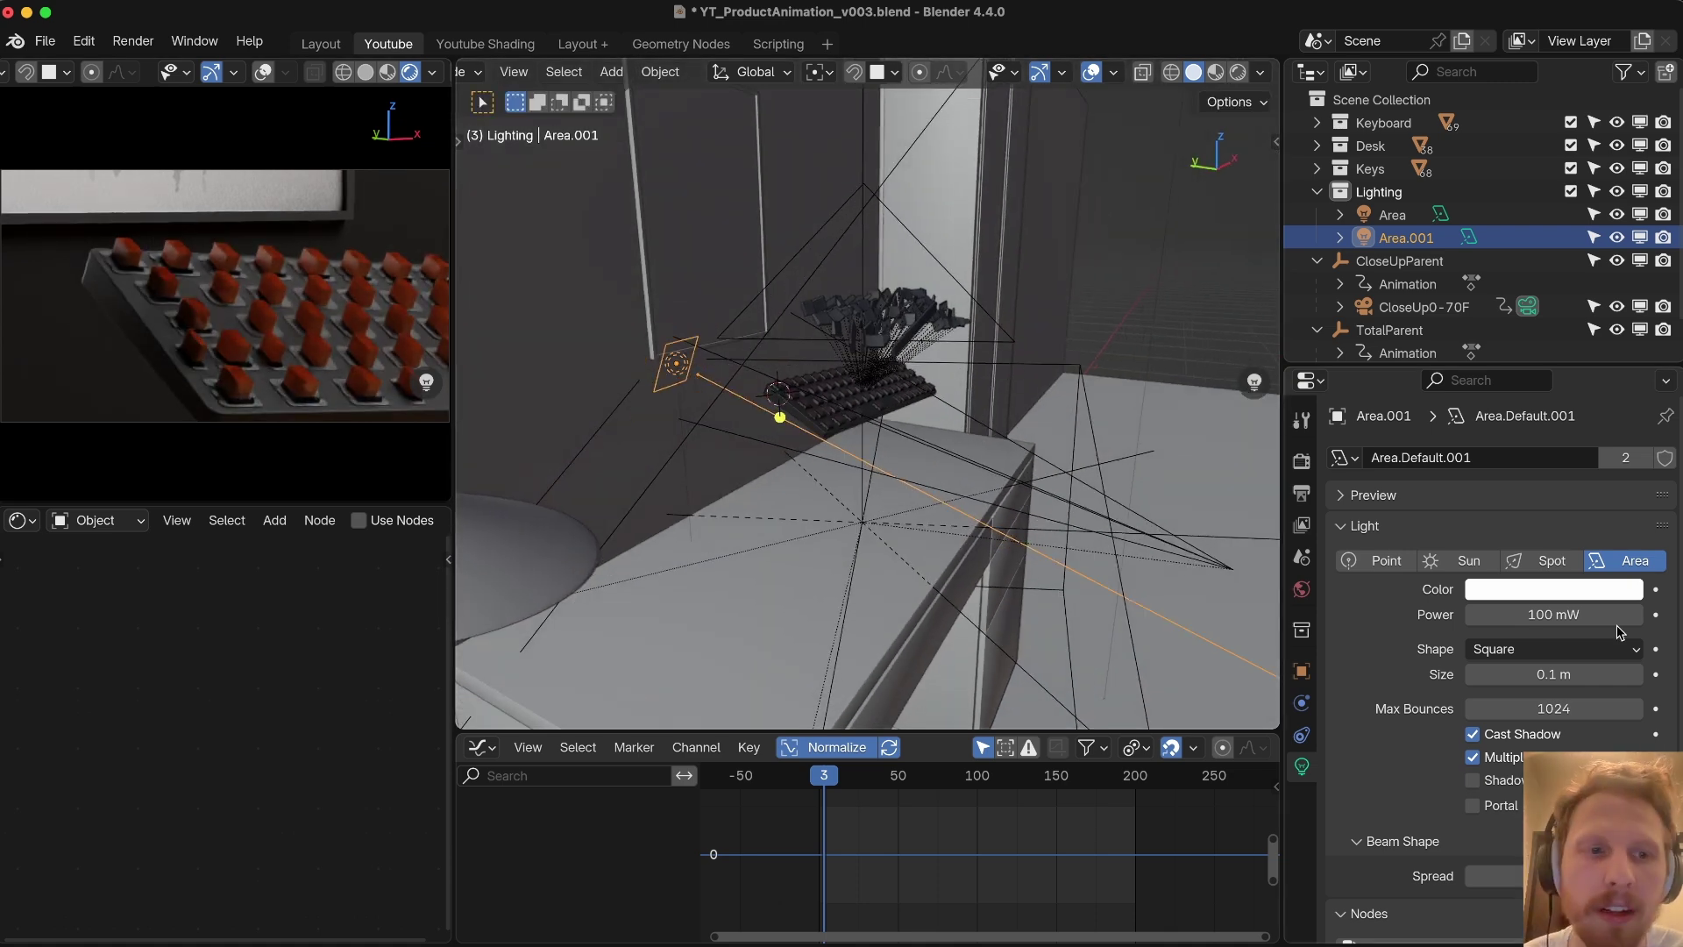
Step: Multiply the second area light's power by 1.5 to reach 150 mW
{"action": "left_click", "coordinate": [1554, 616]}
{"action": "key", "text": "Return"}
{"action": "left_click", "coordinate": [1615, 619]}
{"action": "key", "text": "Right"}
{"action": "type", "text": "*1.5"}
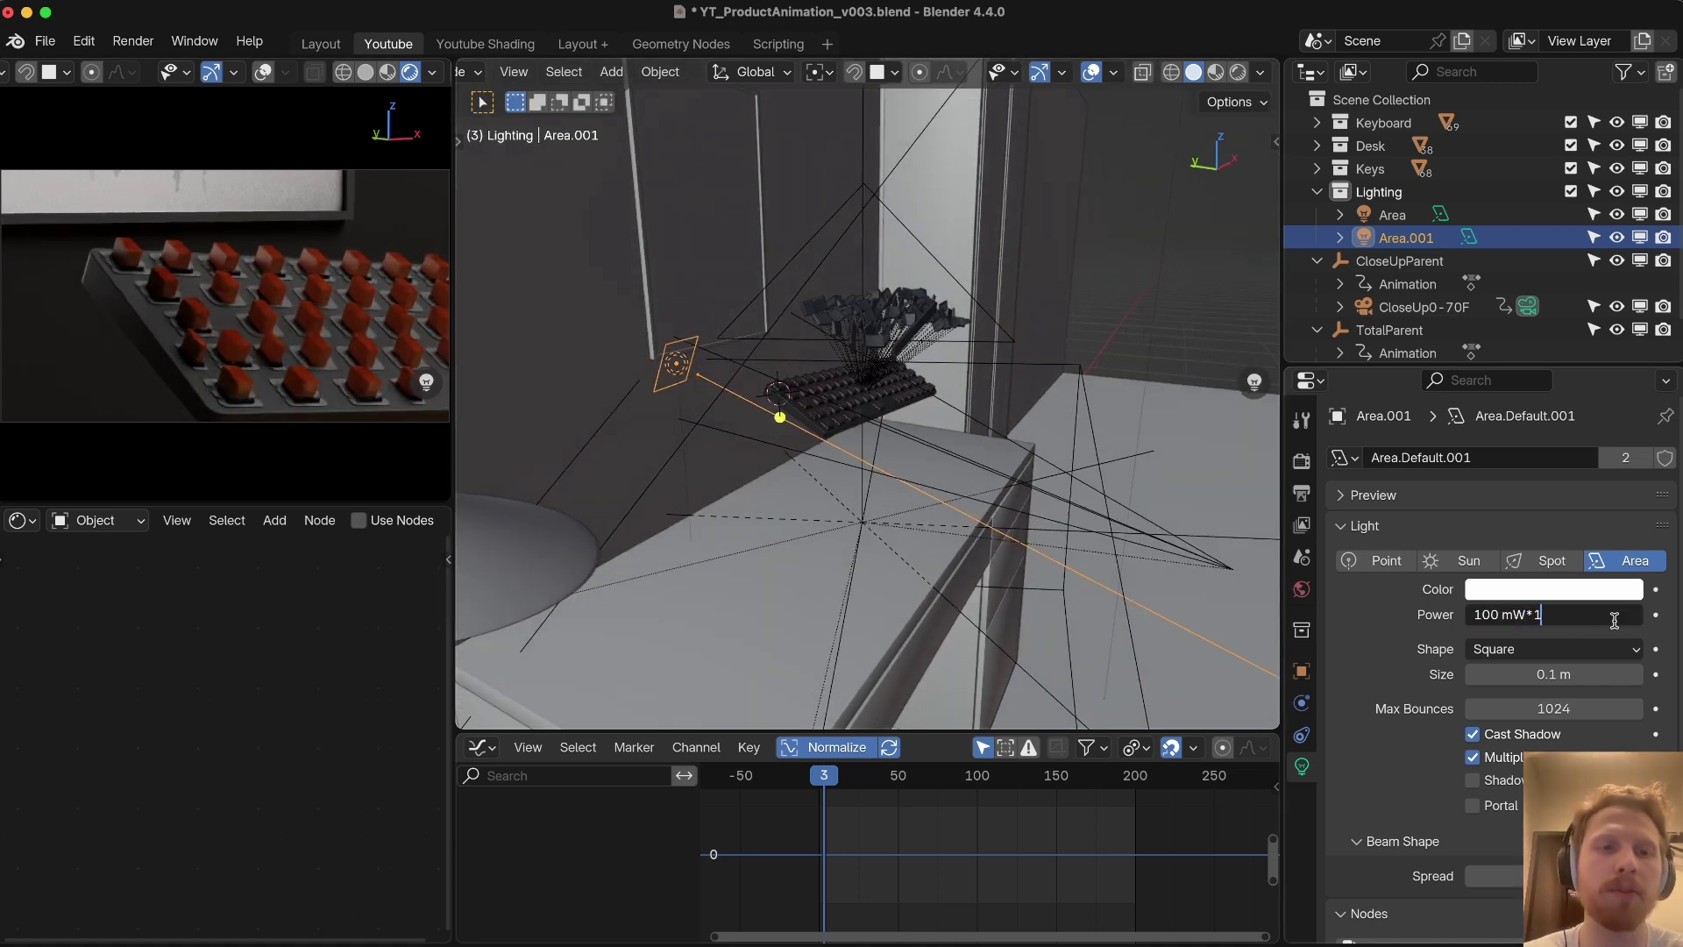
{"action": "key", "text": "Return"}
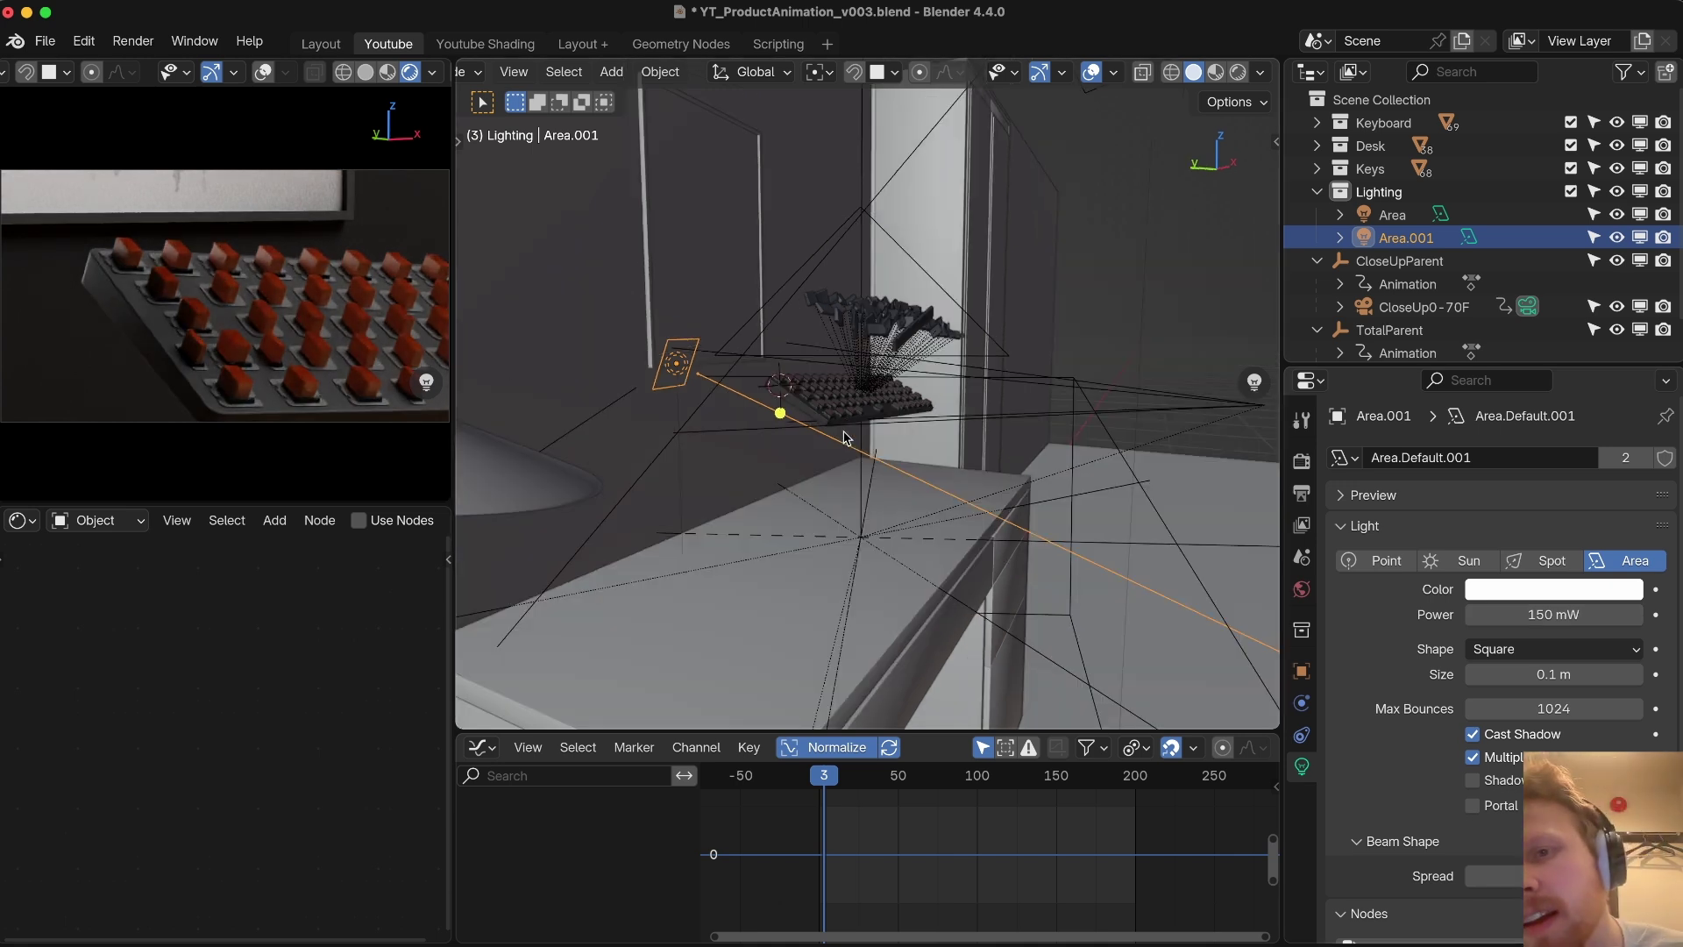
Step: Duplicate the area light straight down along Z and rotate the copy about X so it aims up at the keyboard
{"action": "key", "text": "shift+d"}
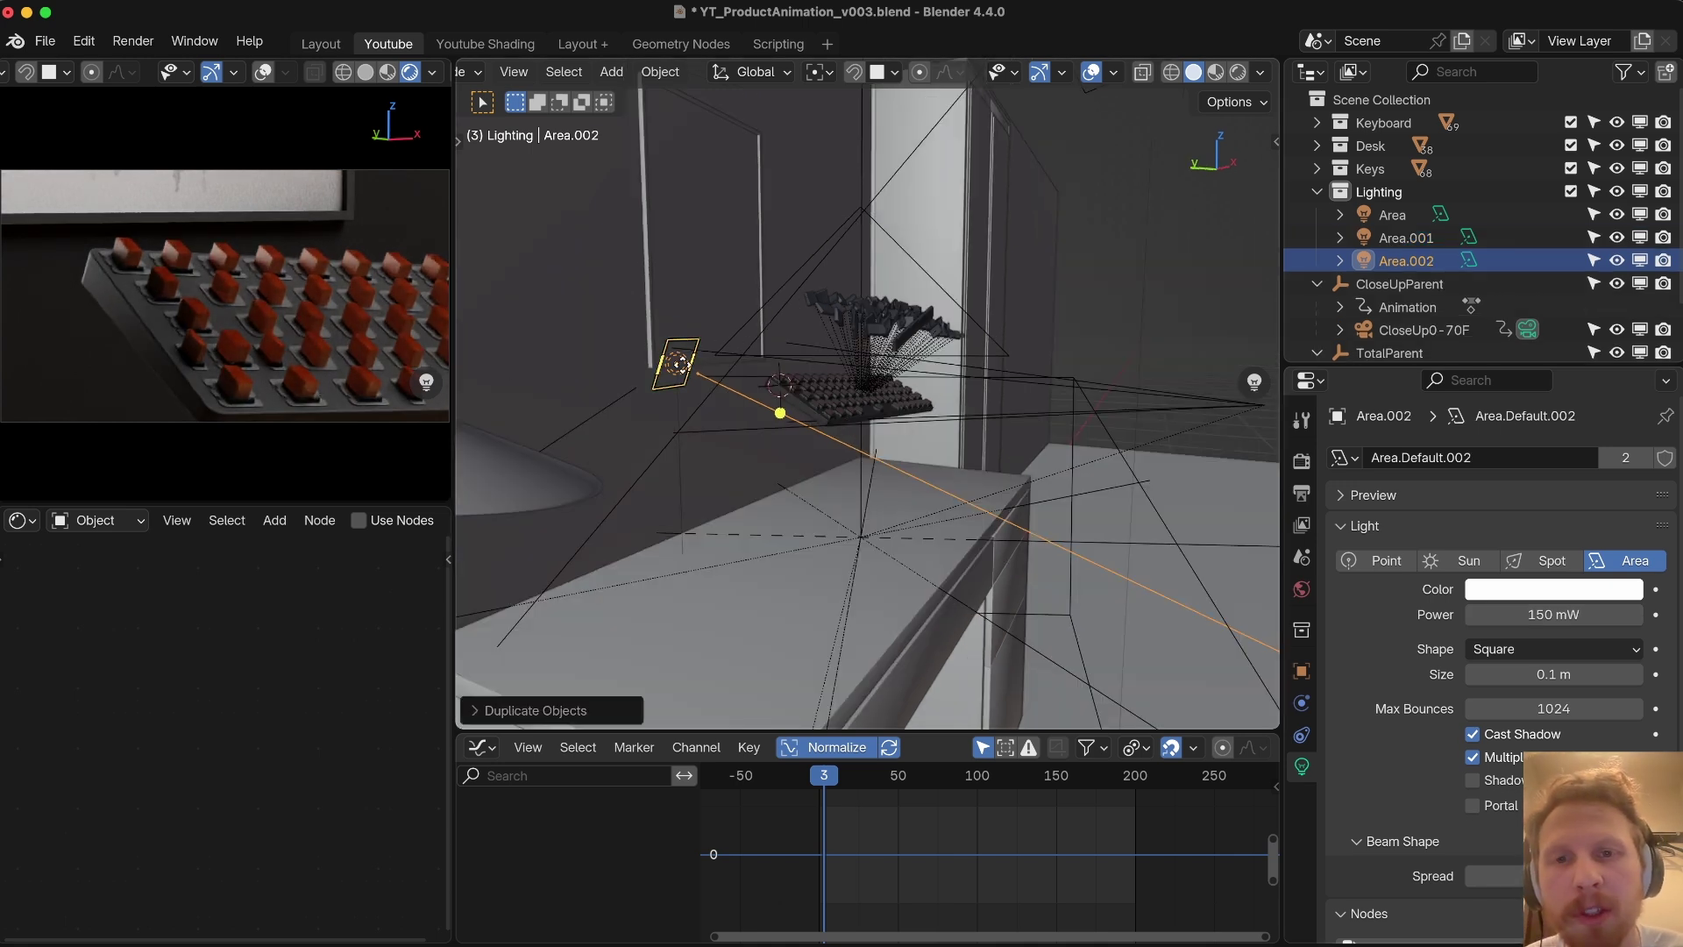
{"action": "key", "text": "z"}
{"action": "left_click", "coordinate": [924, 470]}
{"action": "key", "text": "r"}
{"action": "key", "text": "x"}
{"action": "left_click", "coordinate": [840, 318]}
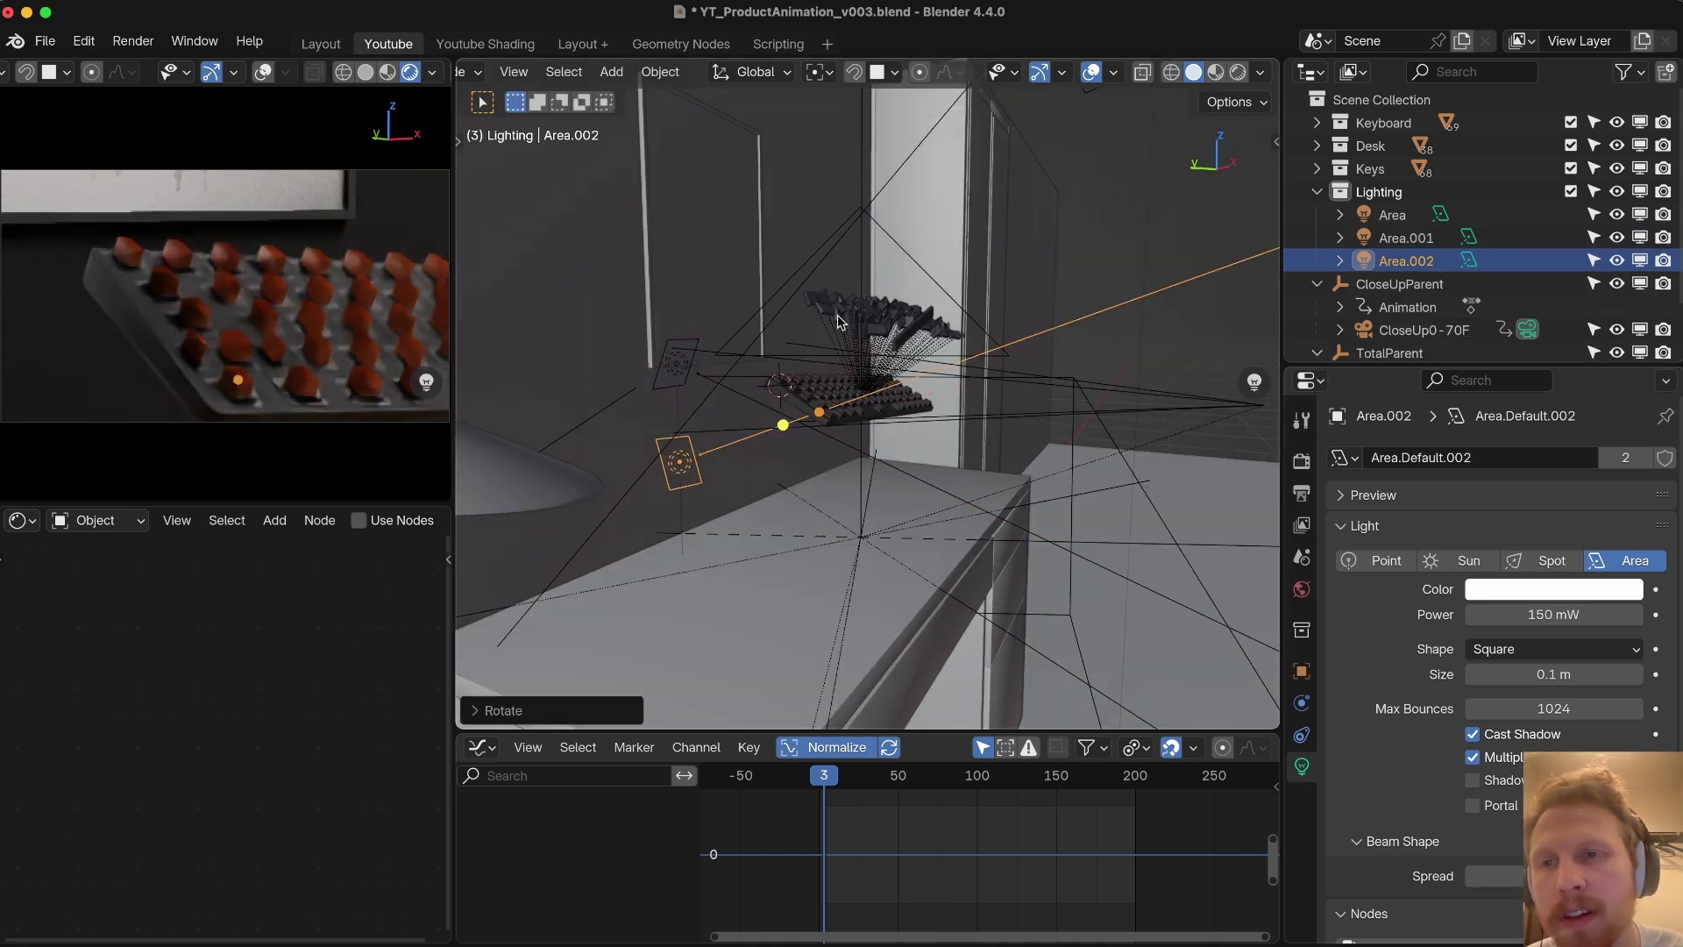
Step: Divide the lower area light's power by 3 to reach 50 mW and save the file
{"action": "left_click", "coordinate": [1578, 614]}
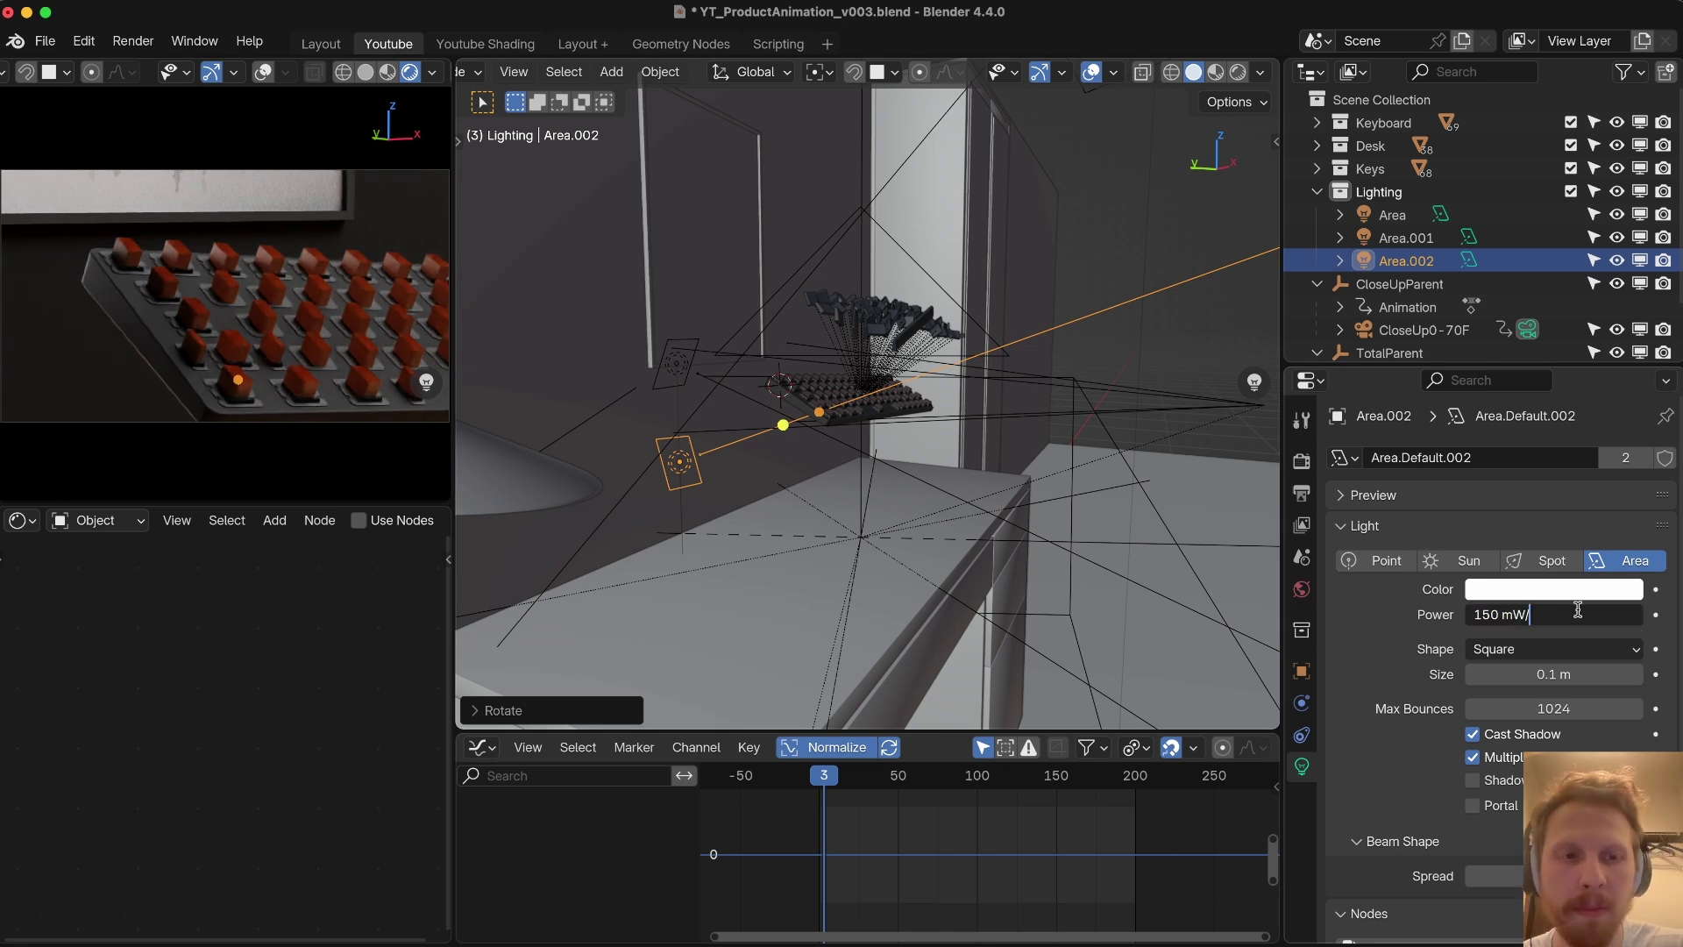
{"action": "type", "text": "/3"}
{"action": "key", "text": "Return"}
{"action": "key", "text": "super+s"}
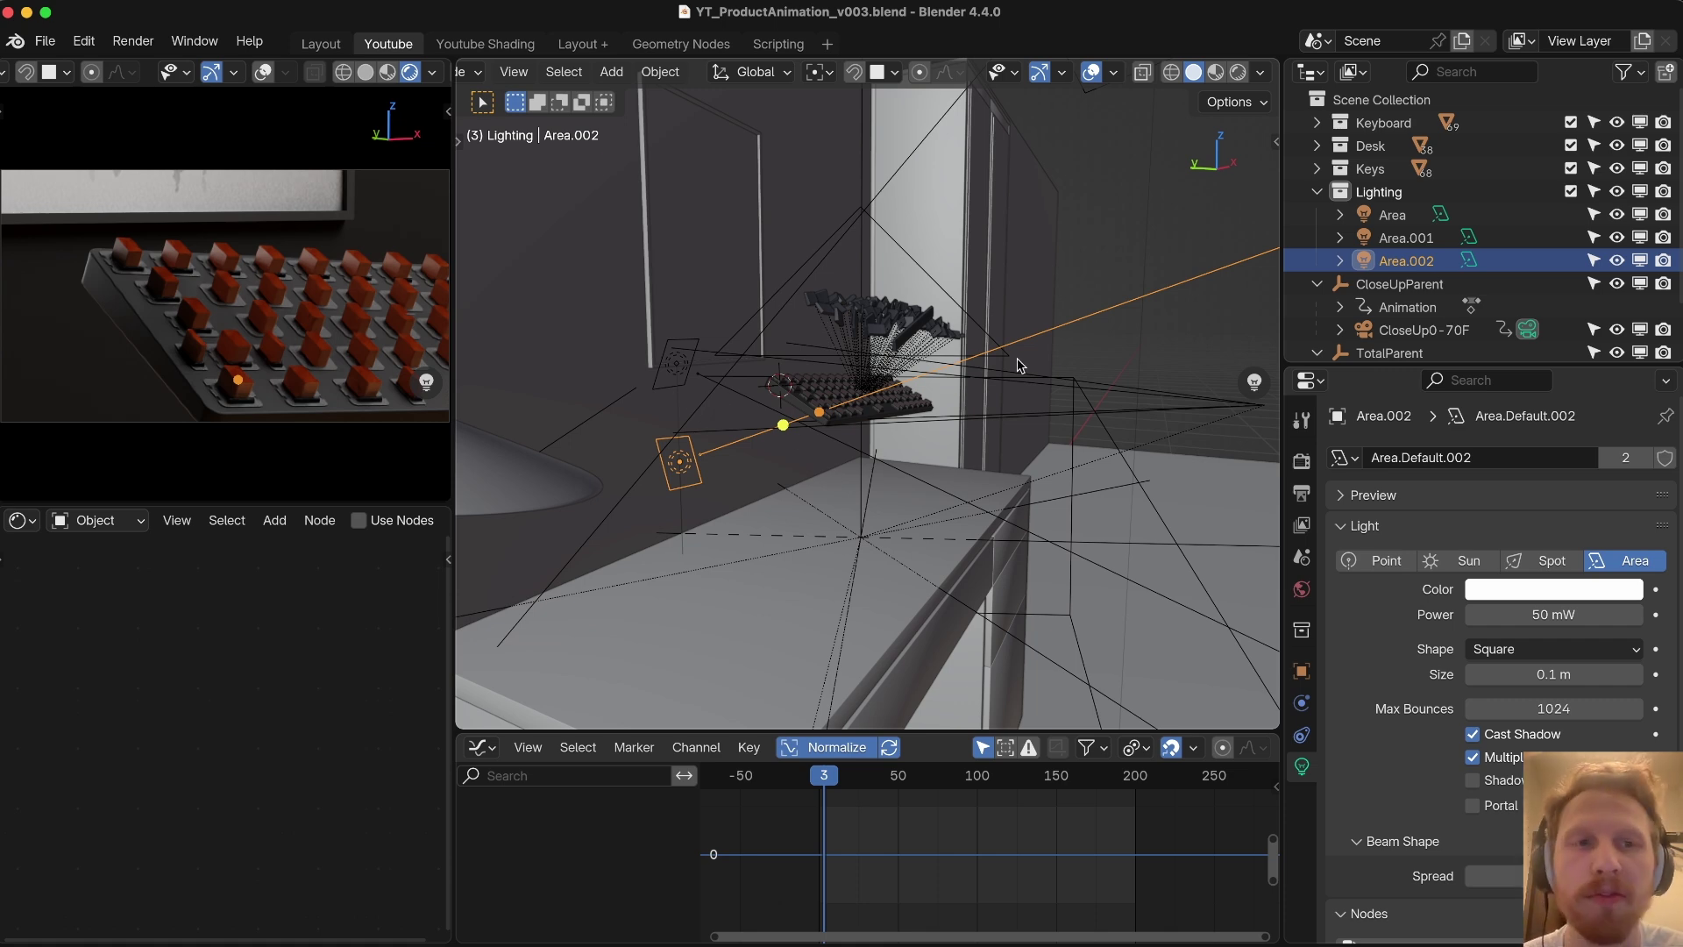
Step: Make Total70-200F the active scene camera and go to frame 111
{"action": "scroll", "coordinate": [1403, 287], "scroll_direction": "down", "scroll_amount": 3}
{"action": "left_click_drag", "start_coordinate": [833, 781], "coordinate": [884, 801]}
{"action": "left_click", "coordinate": [1524, 340]}
{"action": "left_click_drag", "start_coordinate": [995, 776], "coordinate": [975, 731]}
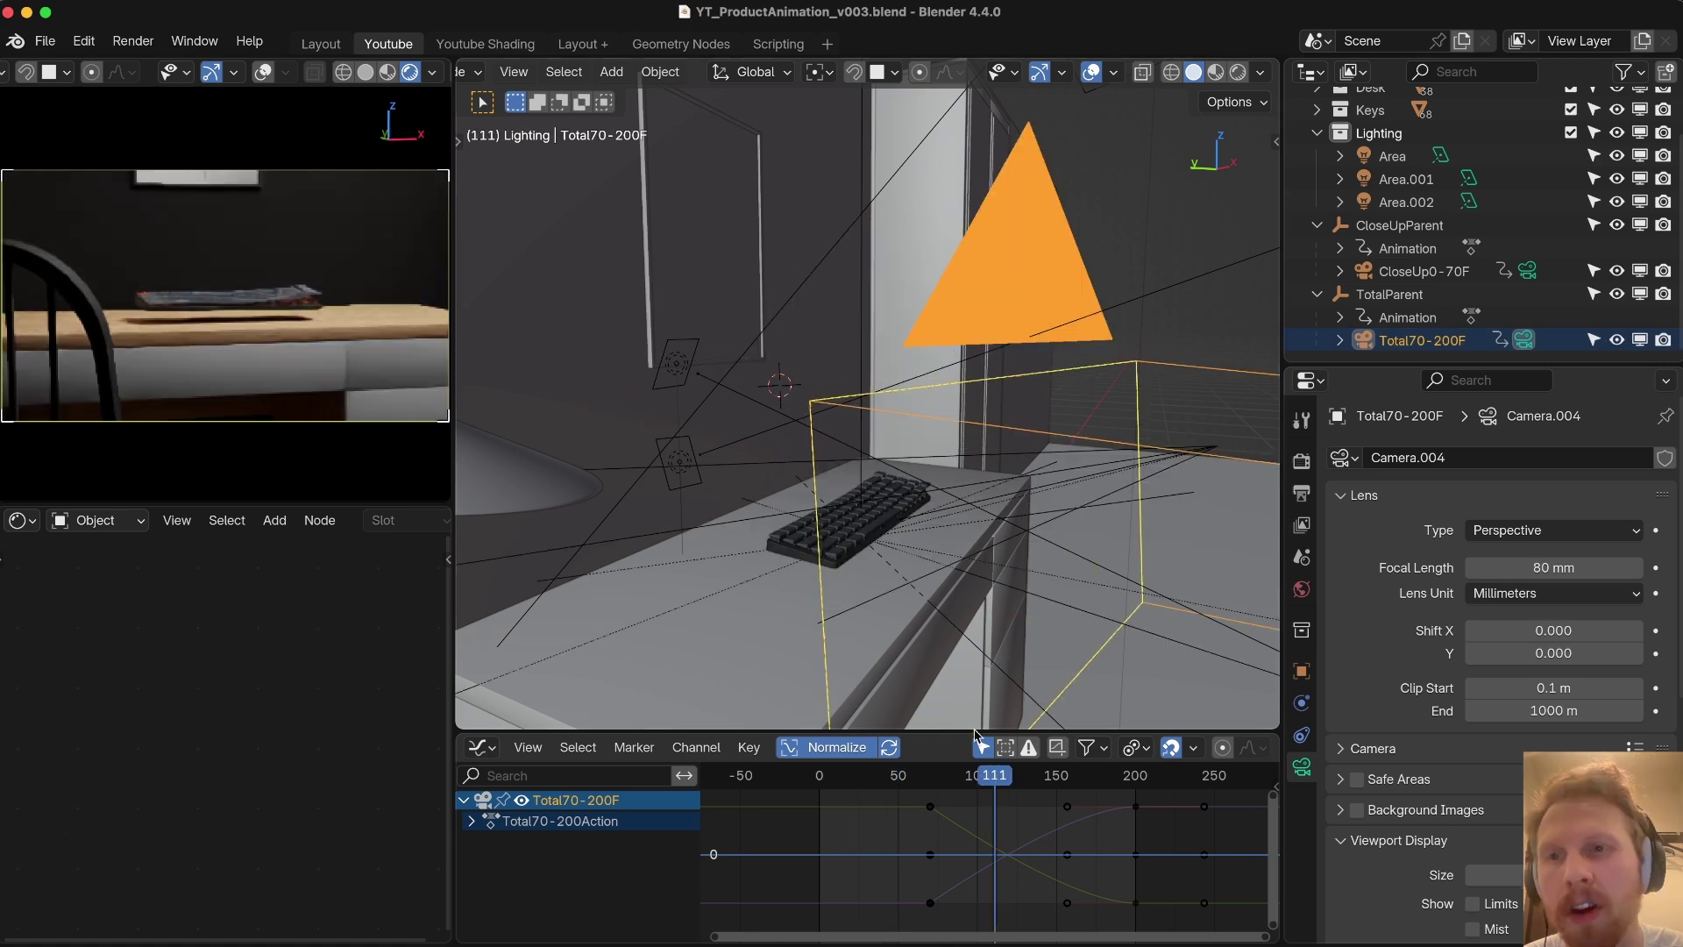
Step: Insert a Hue/Saturation/Value node before the Principled BSDF base color in the desk top's wood material
{"action": "left_click", "coordinate": [699, 613]}
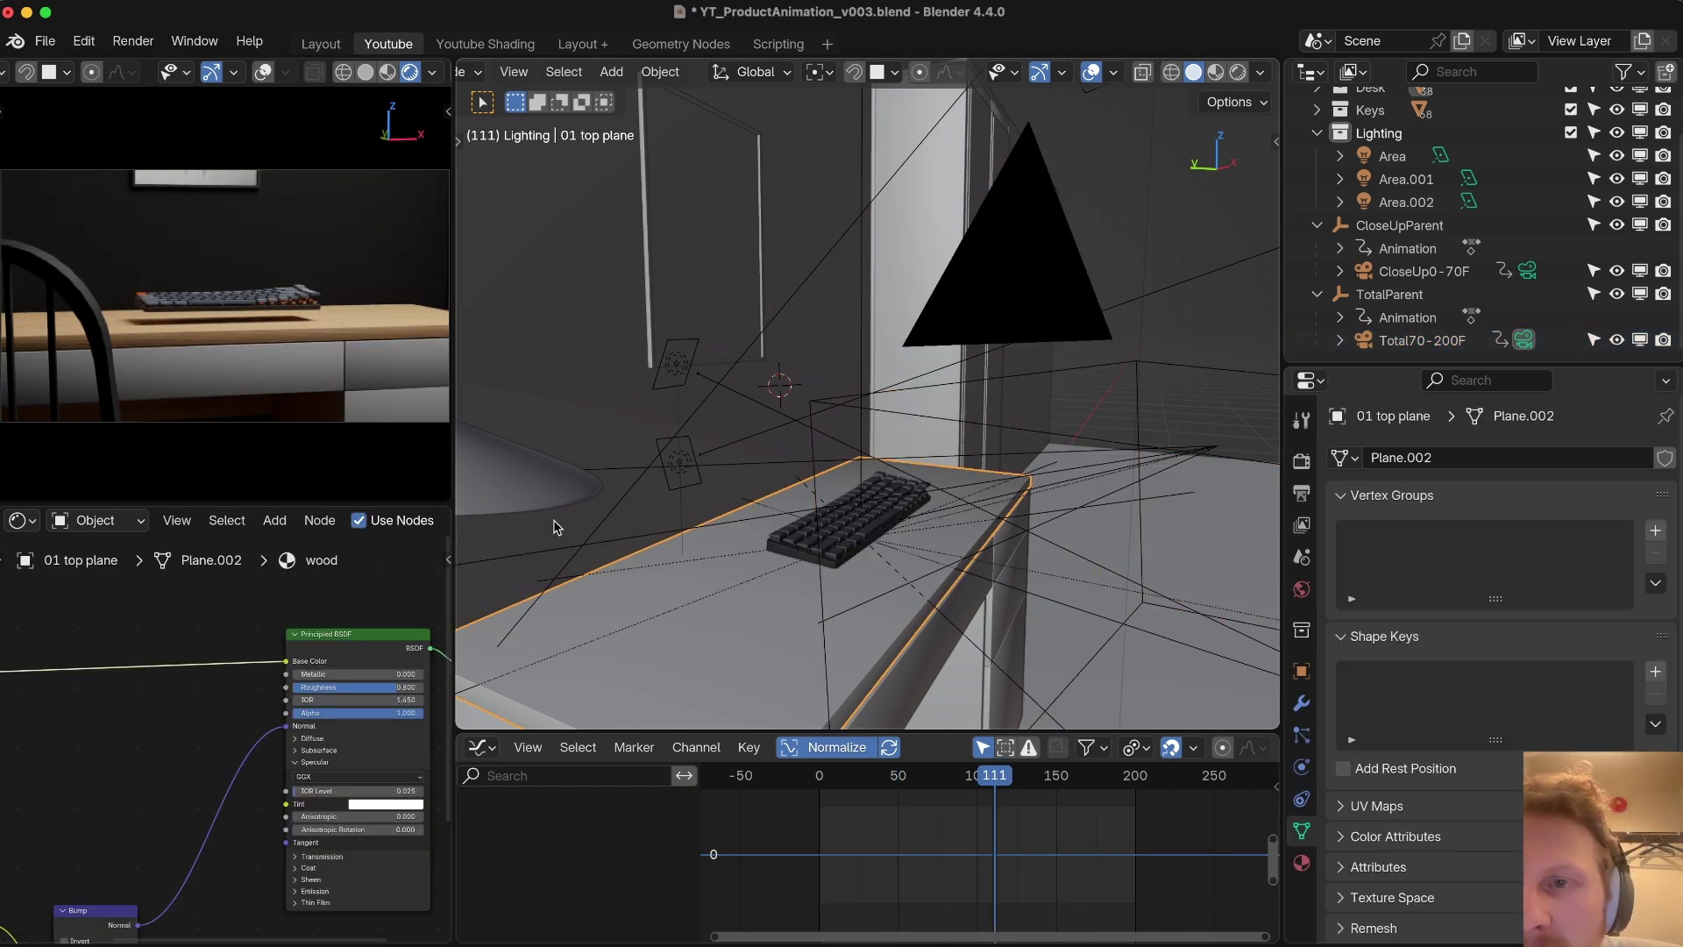
{"action": "scroll", "coordinate": [191, 661], "scroll_direction": "down", "scroll_amount": 2}
{"action": "key", "text": "shift+a"}
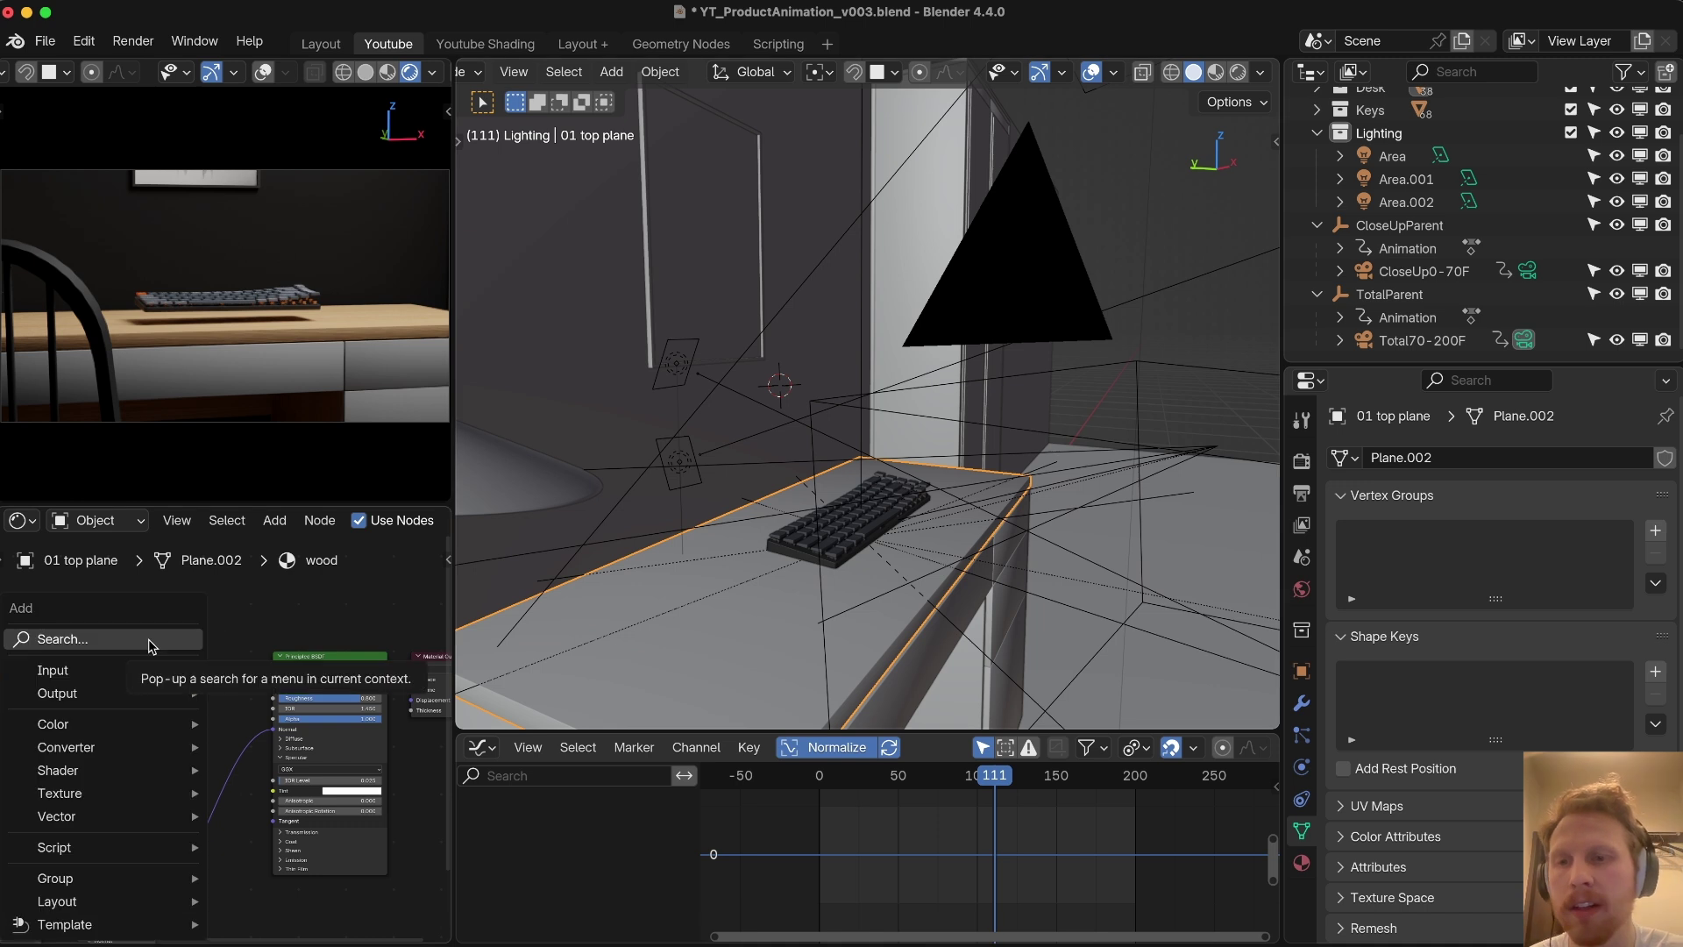
{"action": "type", "text": "sa"}
{"action": "key", "text": "Return"}
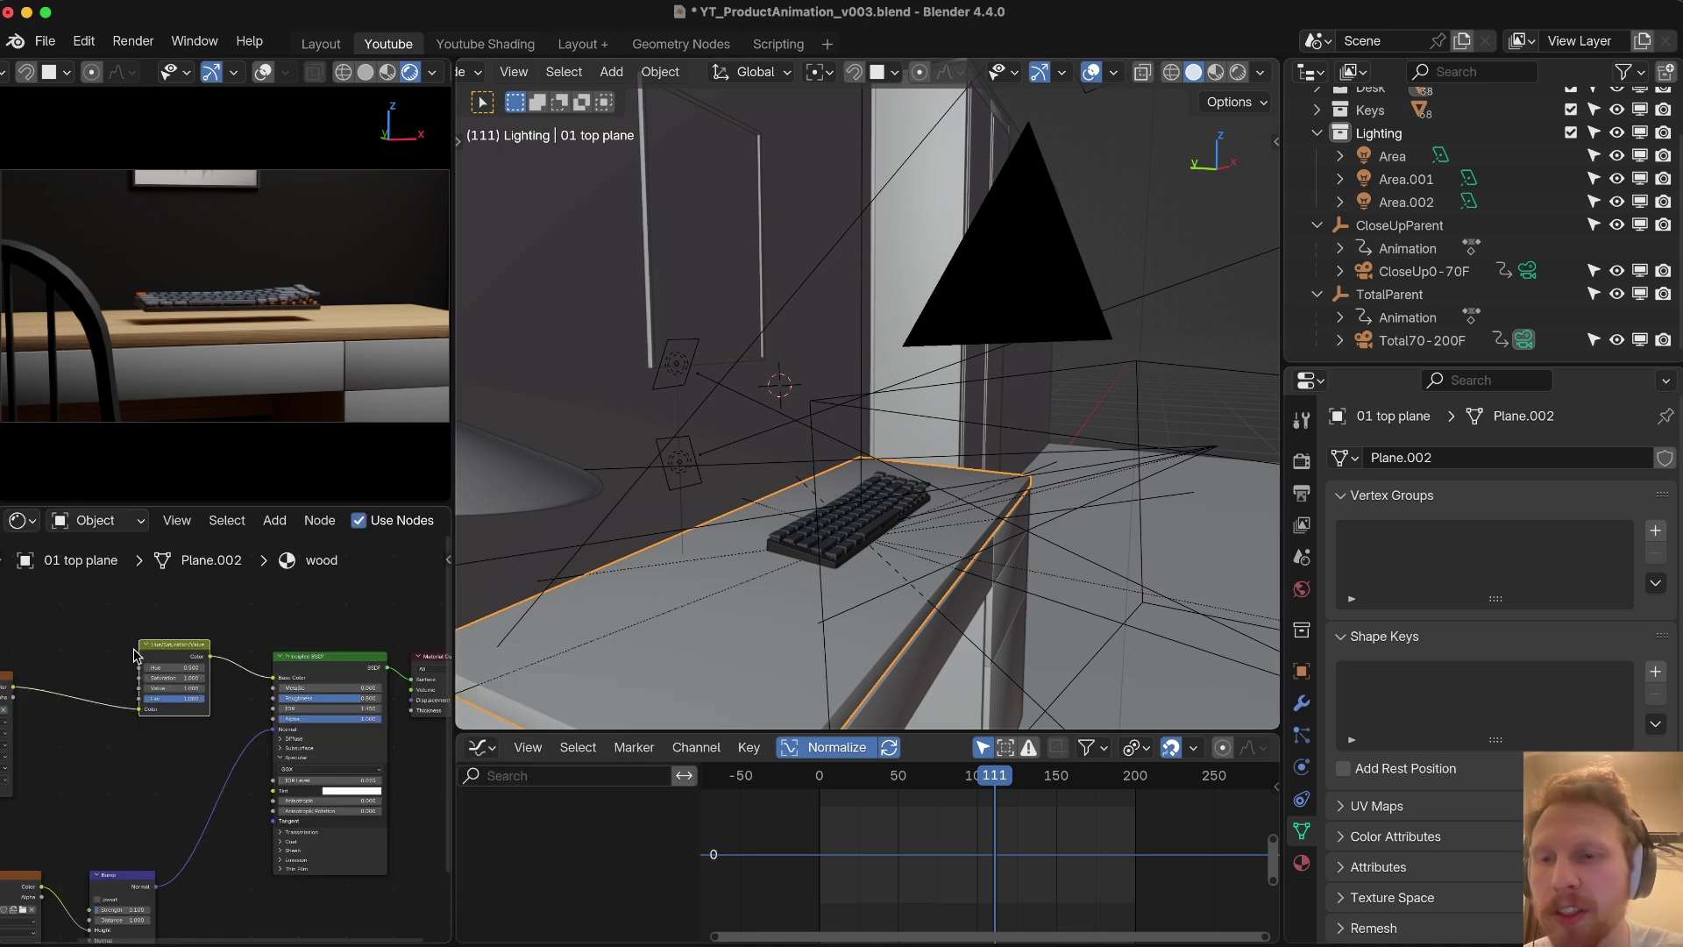
Step: Set the wood material's Hue/Saturation/Value node to saturation 0 and value 0.05
{"action": "scroll", "coordinate": [225, 721], "scroll_direction": "up", "scroll_amount": 3}
{"action": "double_click", "coordinate": [226, 721]}
{"action": "type", "text": "0"}
{"action": "key", "text": "Return"}
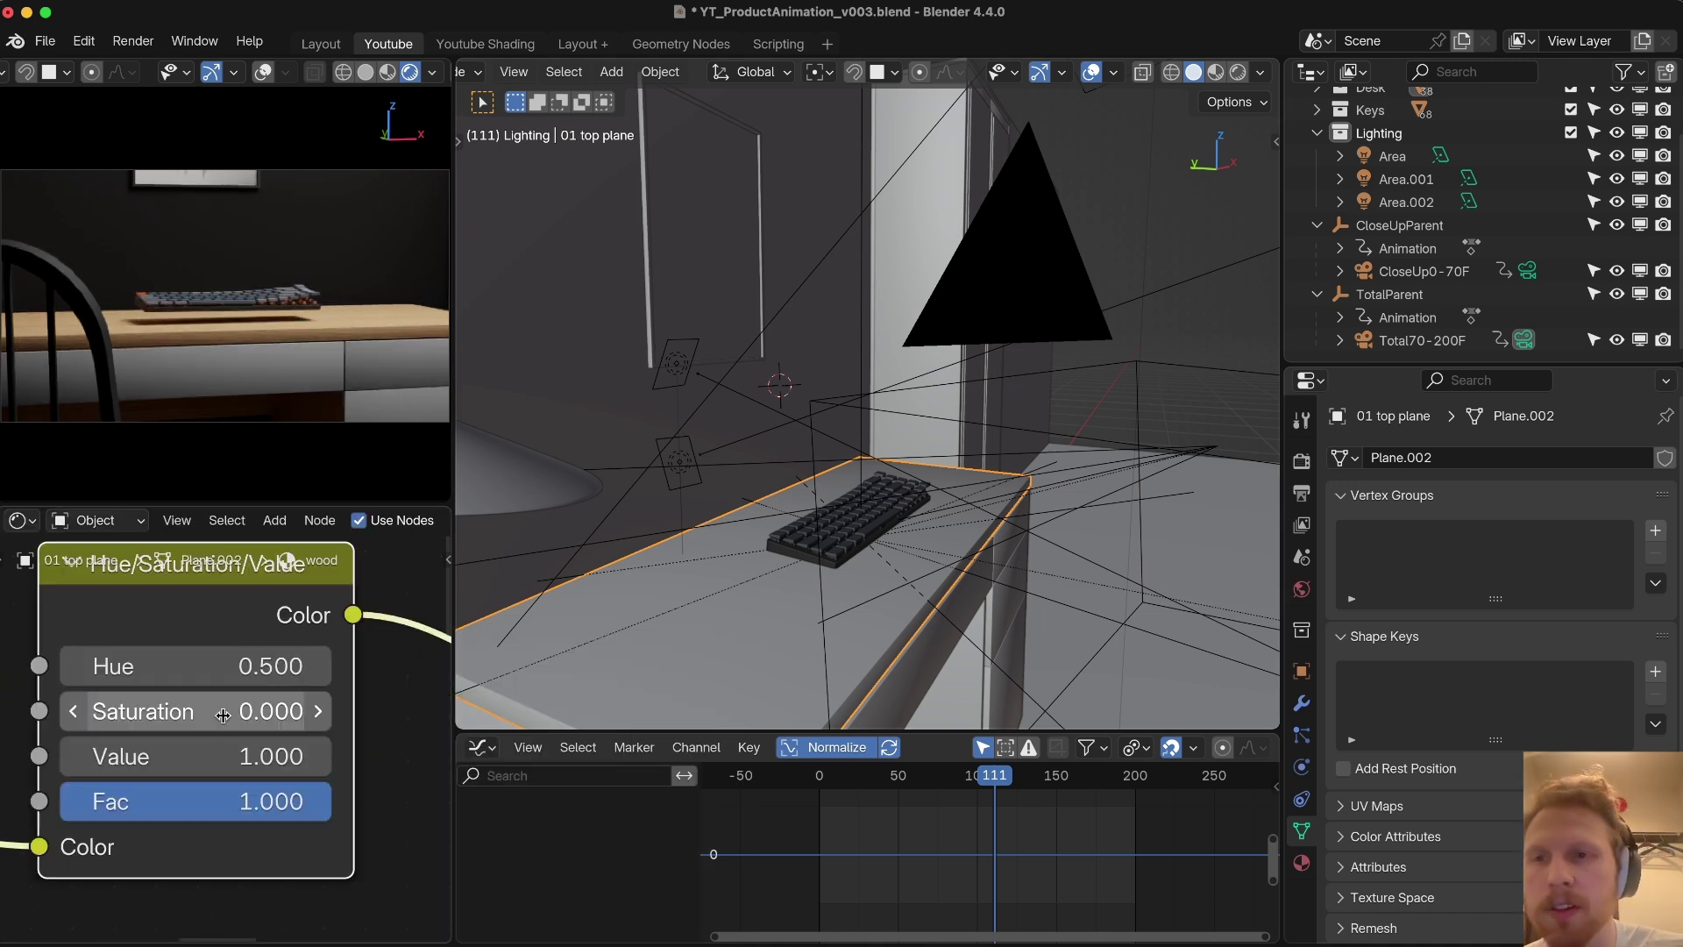
{"action": "double_click", "coordinate": [225, 742]}
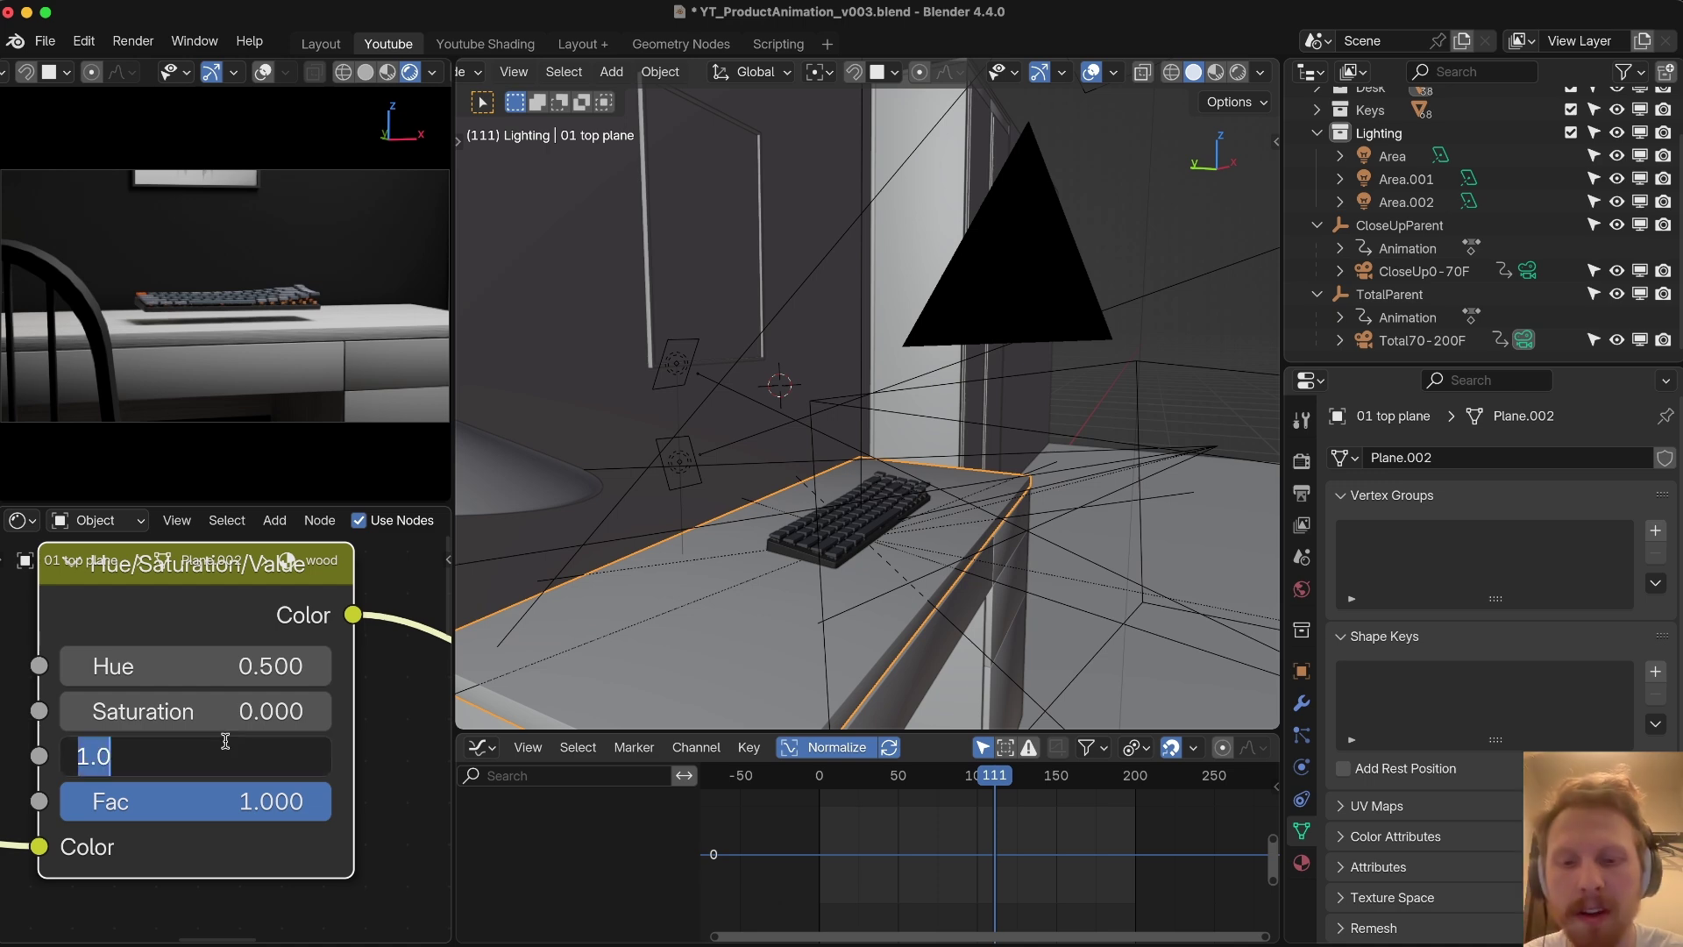
{"action": "type", "text": "0.05"}
{"action": "key", "text": "Return"}
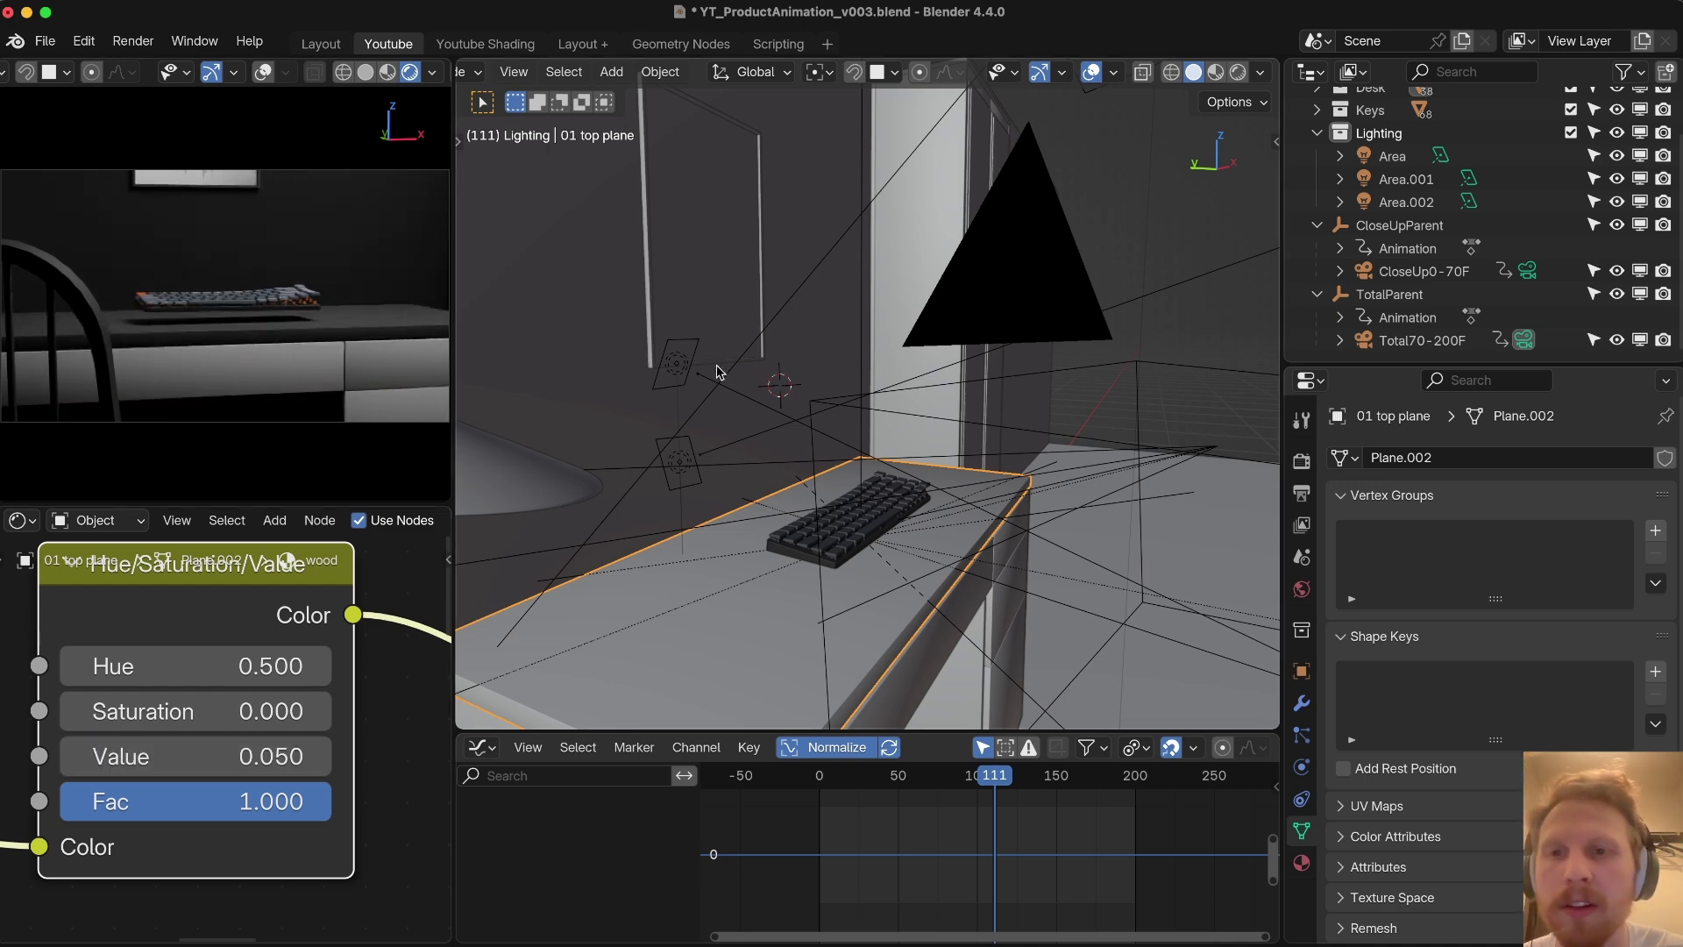
Step: Darken the base color of the desk drawers' white wood material to dark grey
{"action": "middle_click_drag", "start_coordinate": [914, 633], "coordinate": [936, 572]}
{"action": "left_click", "coordinate": [867, 586]}
{"action": "scroll", "coordinate": [937, 573], "scroll_direction": "down", "scroll_amount": 5}
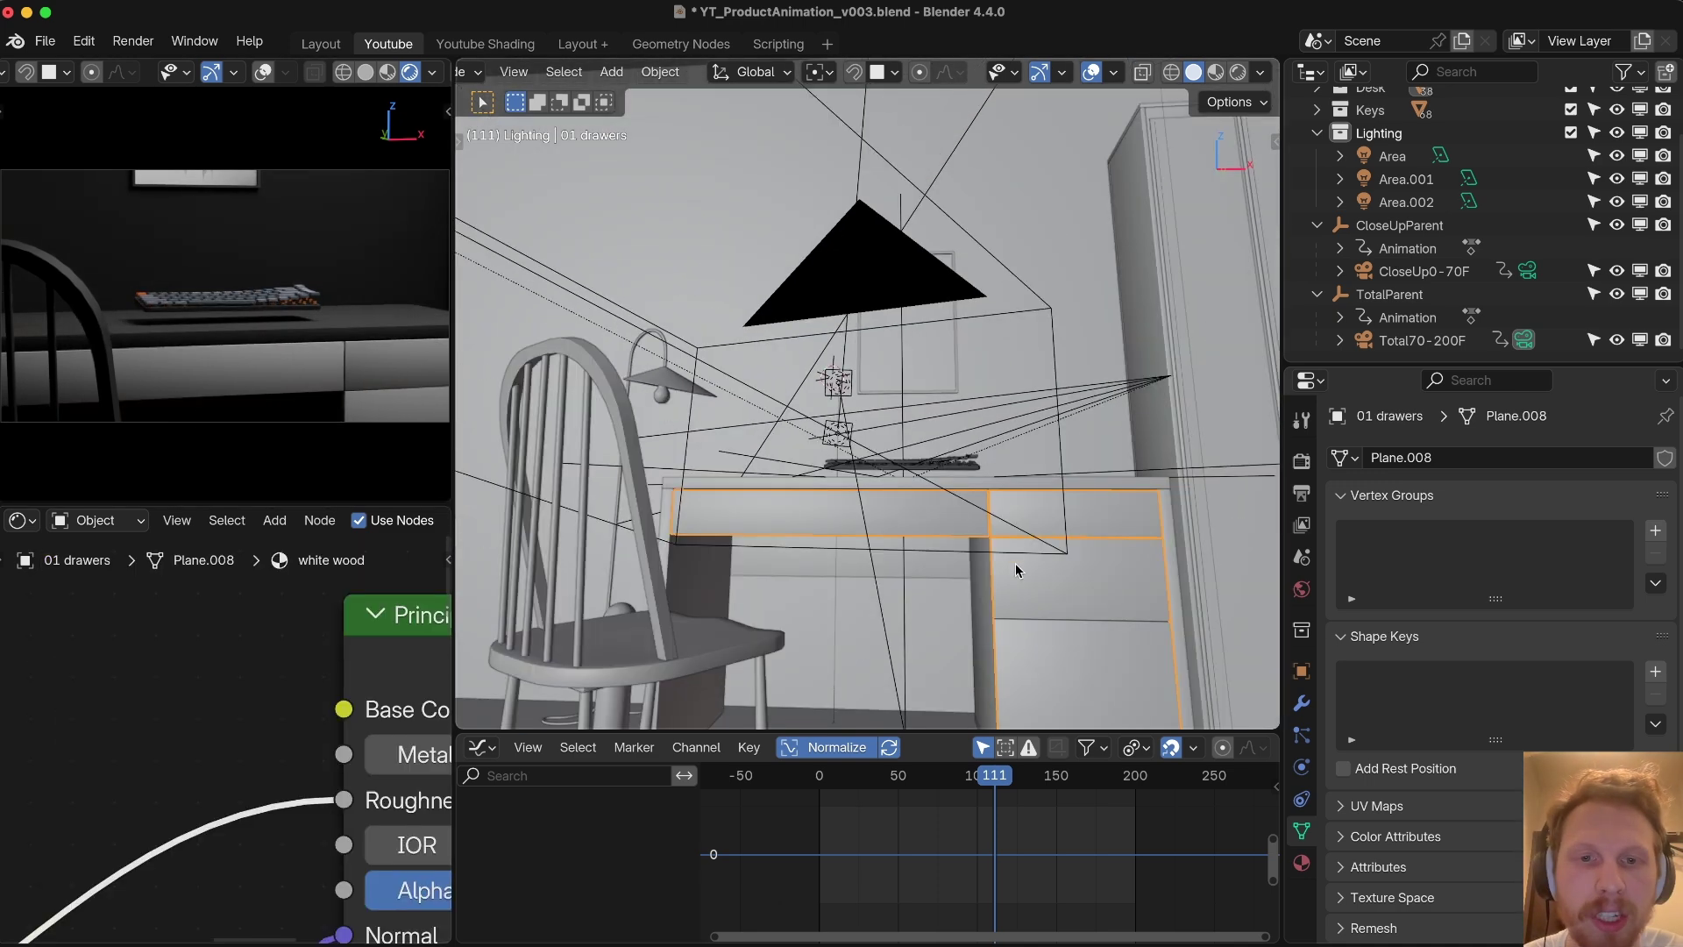
{"action": "scroll", "coordinate": [325, 707], "scroll_direction": "down", "scroll_amount": 1}
{"action": "middle_click_drag", "start_coordinate": [325, 707], "coordinate": [282, 695]}
{"action": "left_click", "coordinate": [281, 694]}
{"action": "left_click_drag", "start_coordinate": [391, 554], "coordinate": [279, 554]}
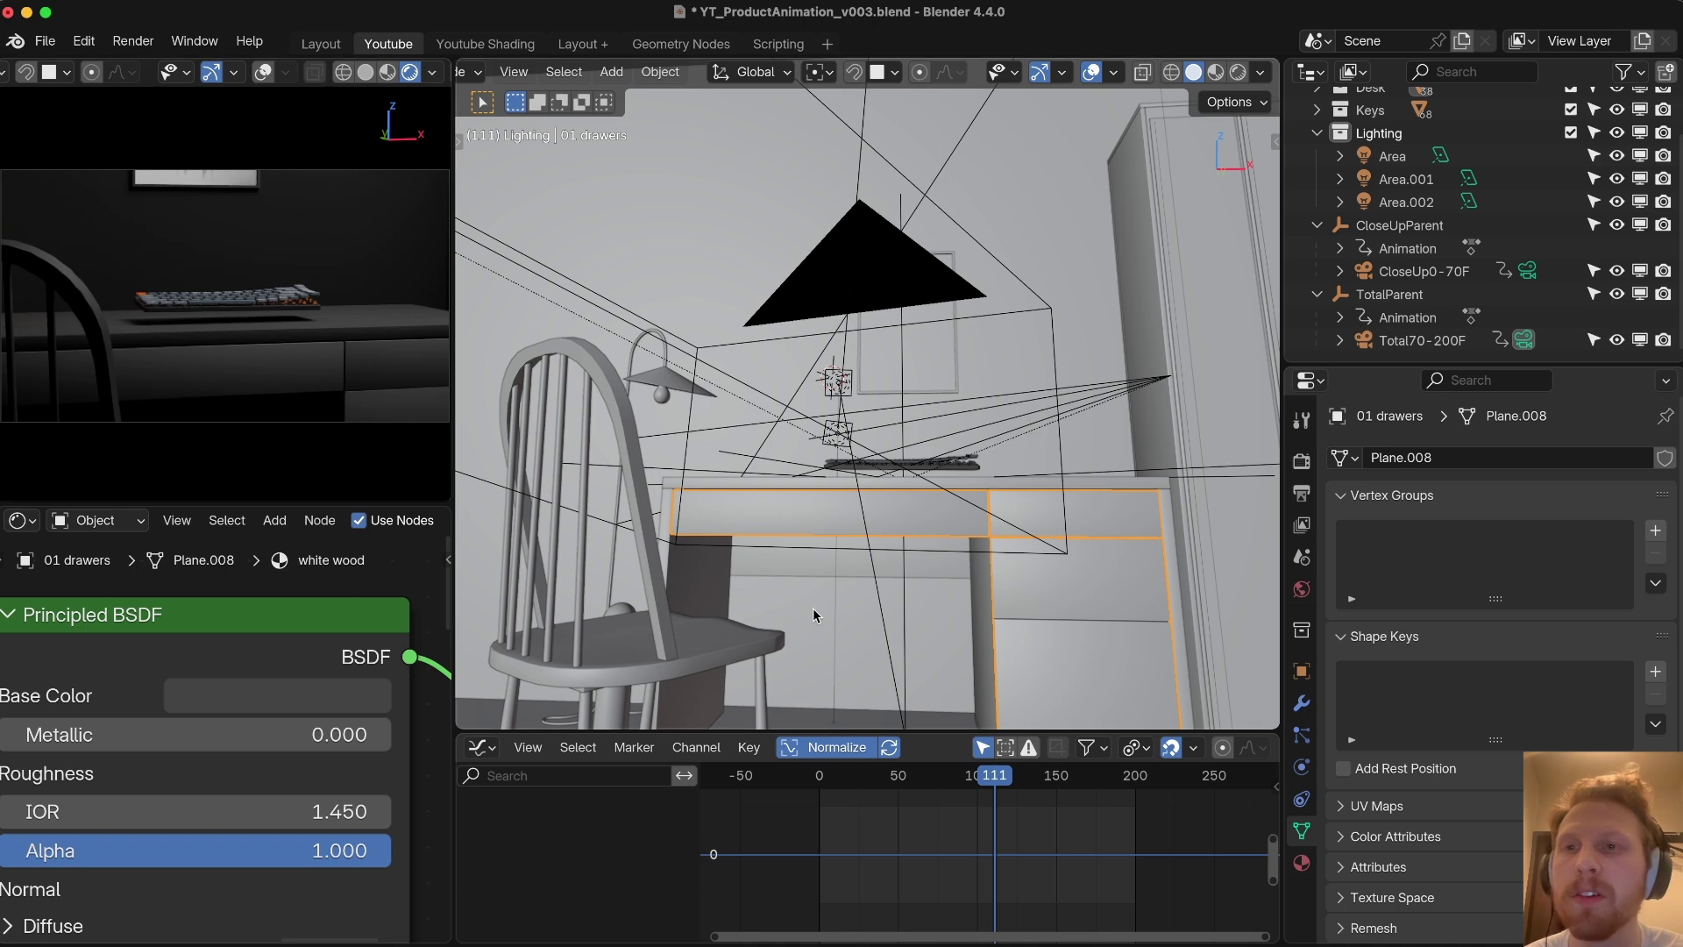
Step: Make CloseUp0-70F the active scene camera and shift the keyboard's Key_Holder base color to a brighter orange
{"action": "key", "text": "space"}
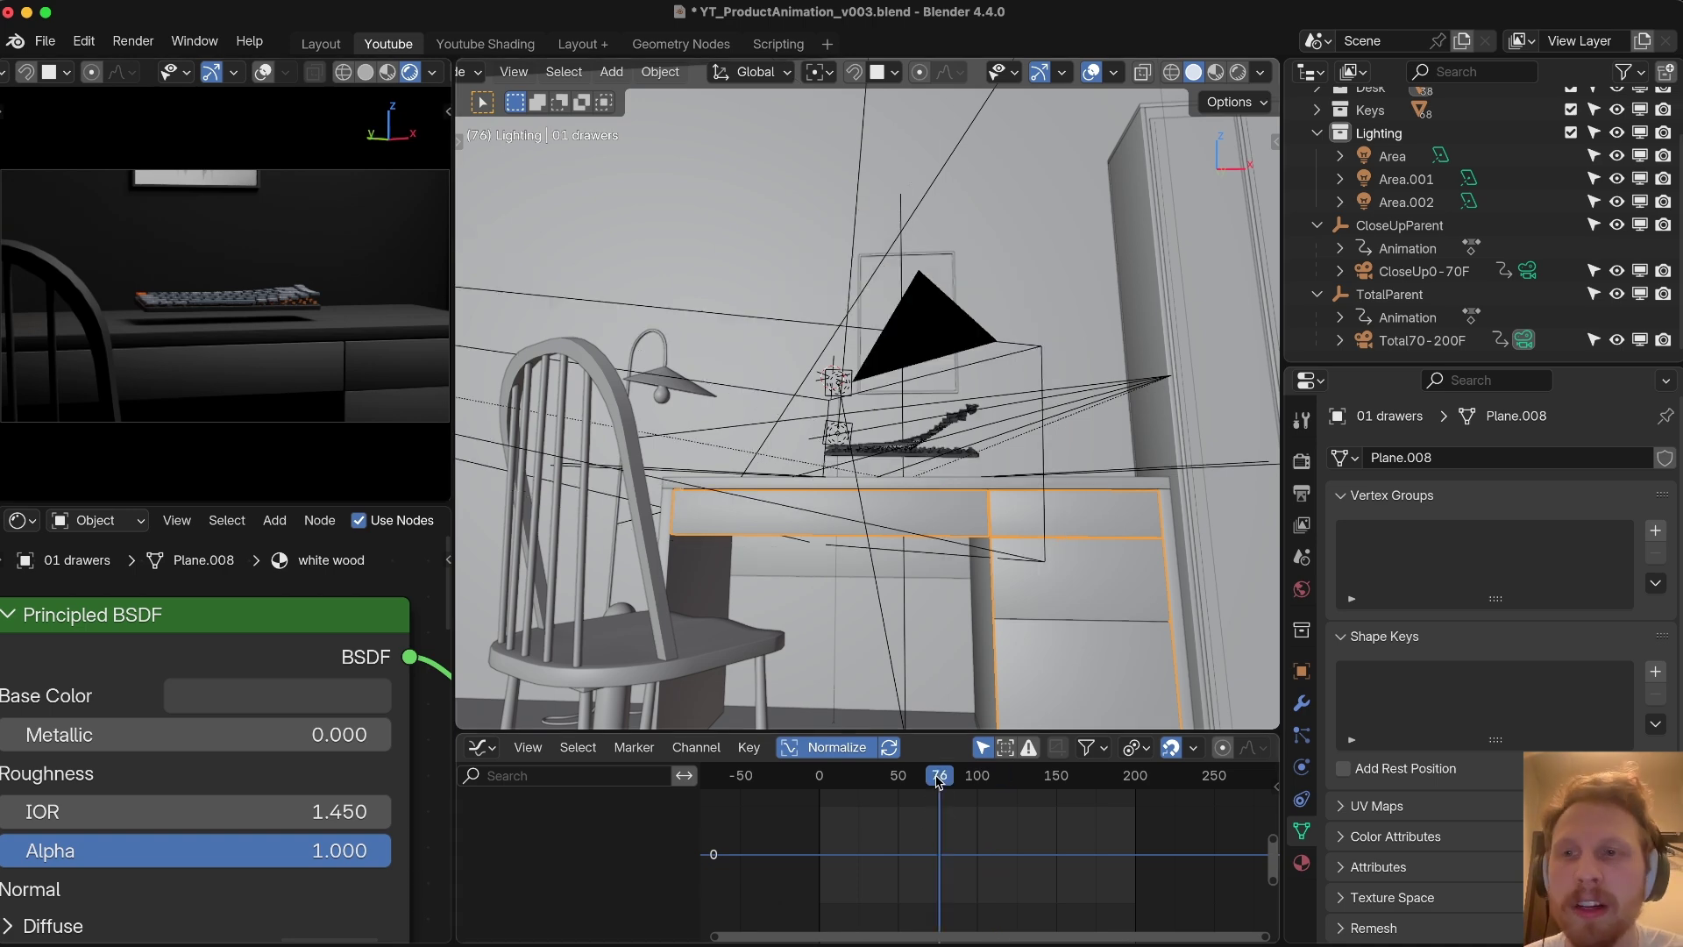
{"action": "left_click", "coordinate": [1522, 277]}
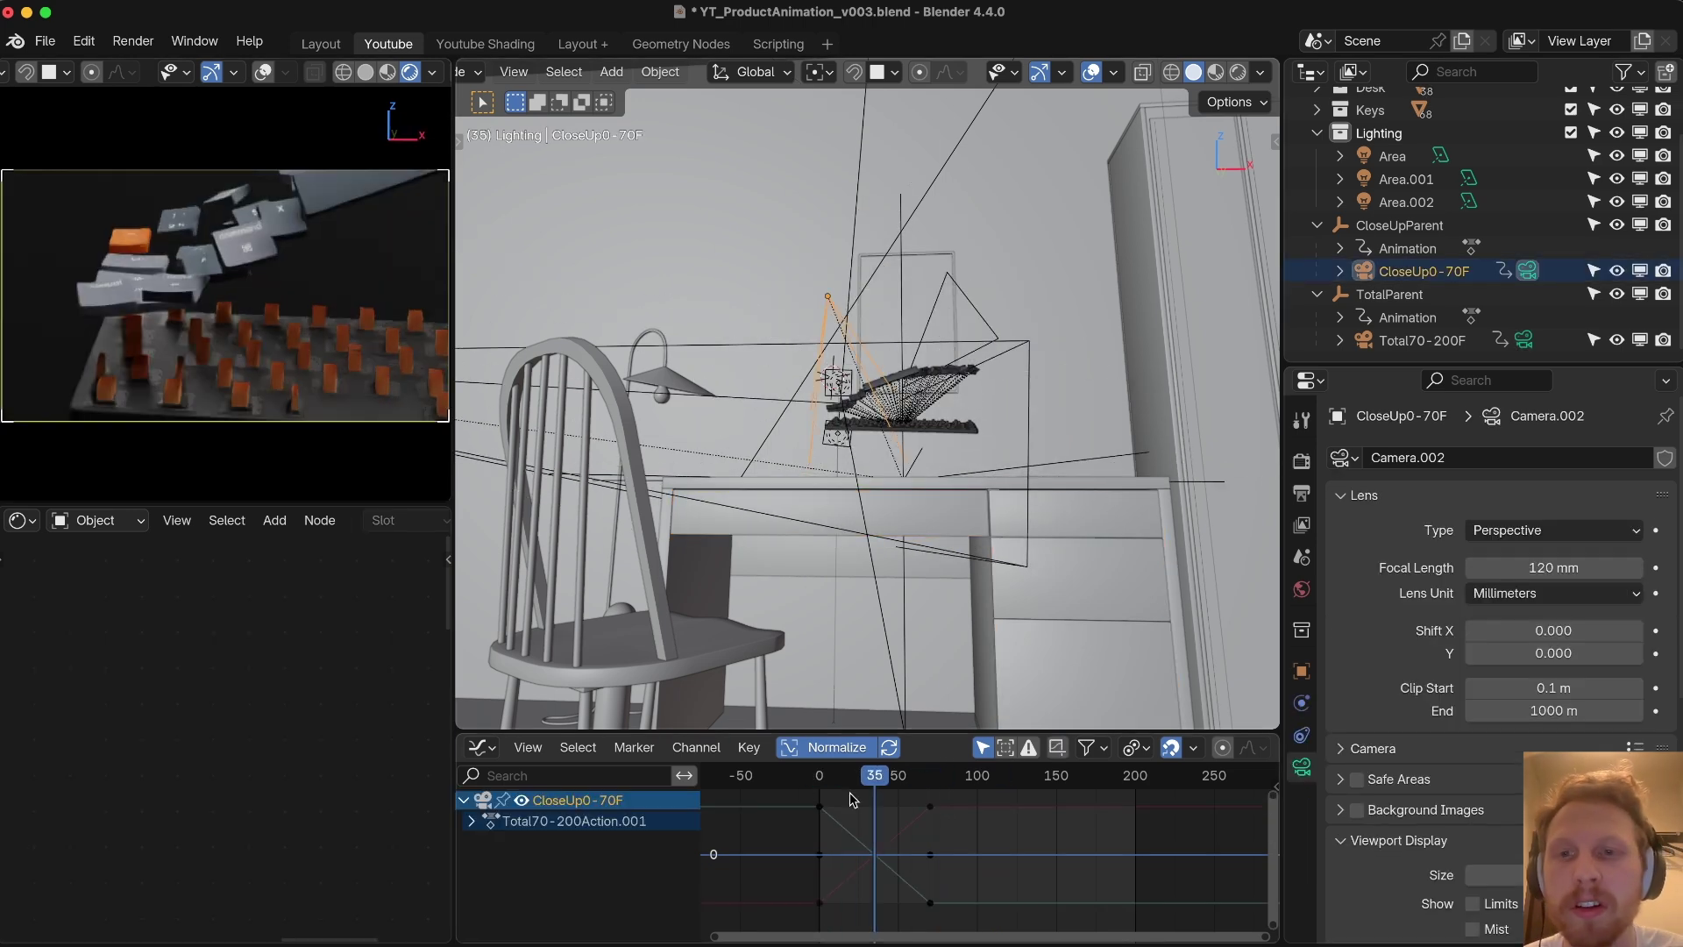
{"action": "left_click_drag", "start_coordinate": [847, 786], "coordinate": [1082, 801]}
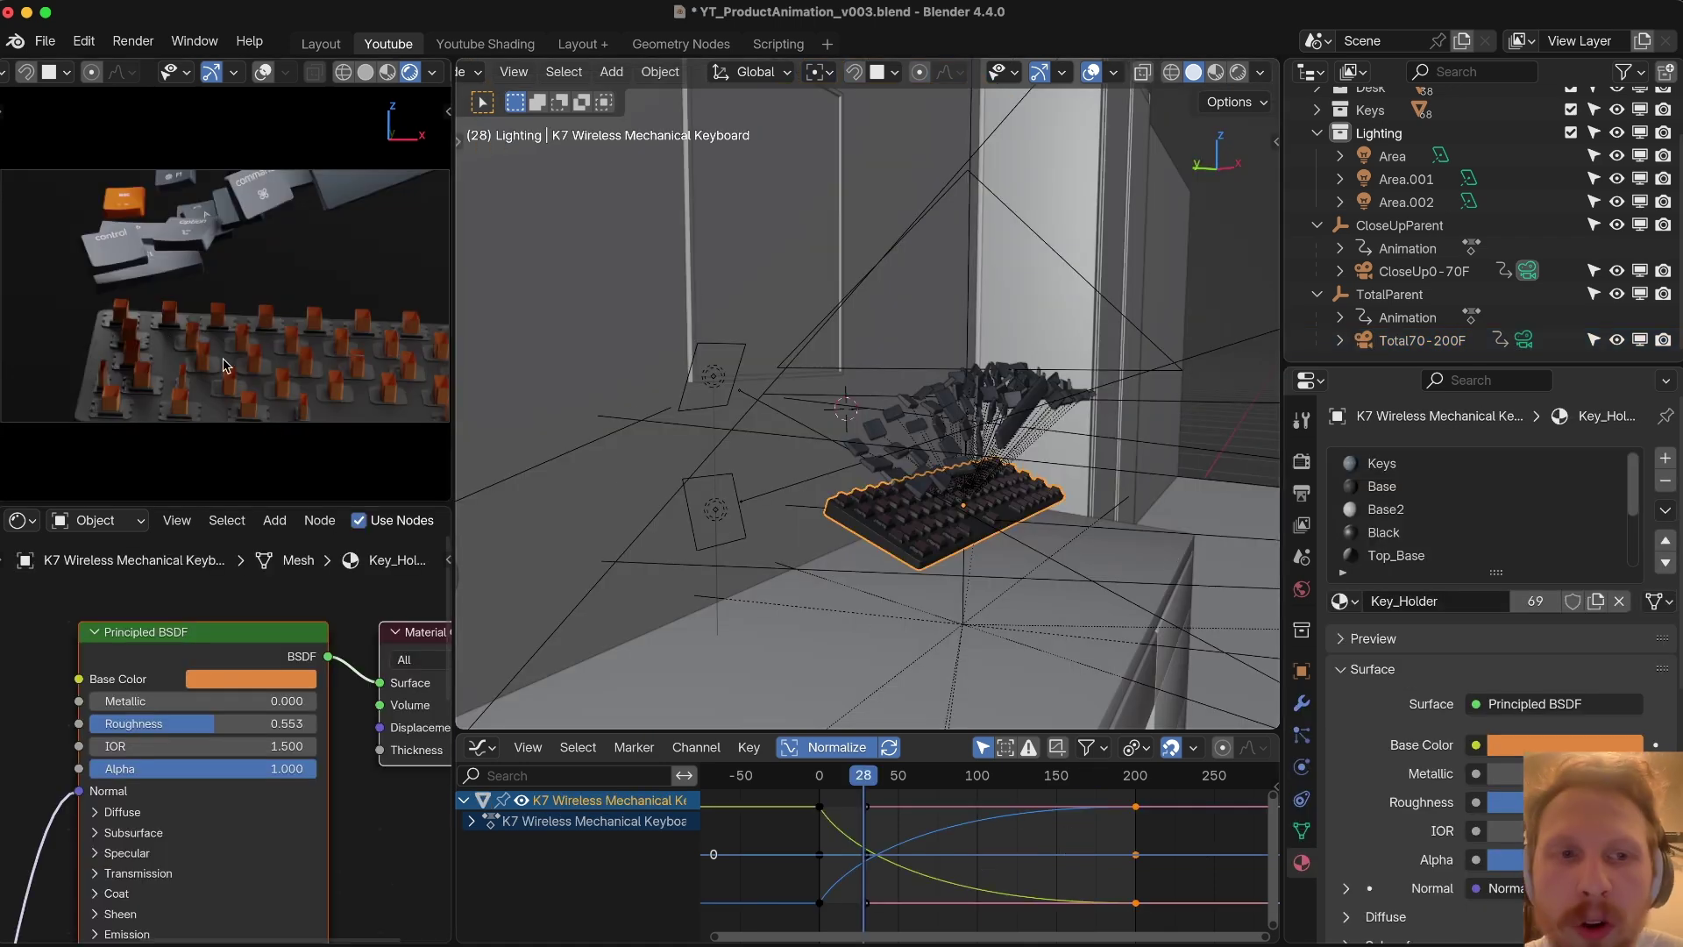
{"action": "left_click", "coordinate": [283, 682]}
{"action": "left_click", "coordinate": [316, 379]}
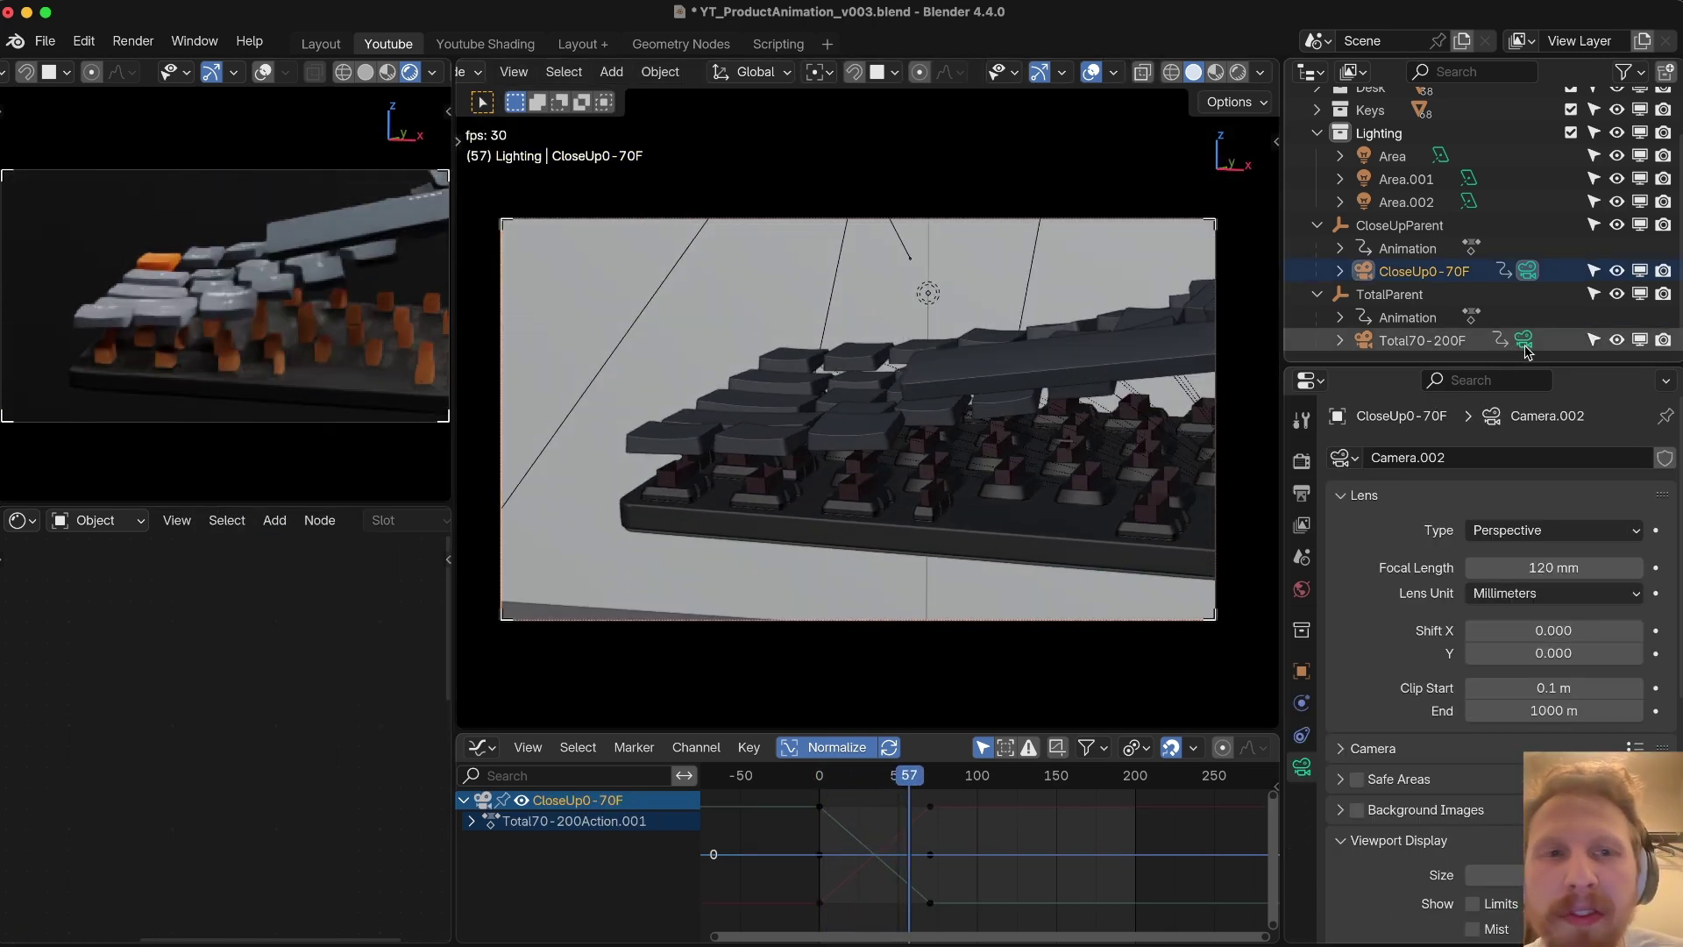
Step: Preview the animation through the Total70-200F camera and save the file
{"action": "left_click", "coordinate": [1526, 347]}
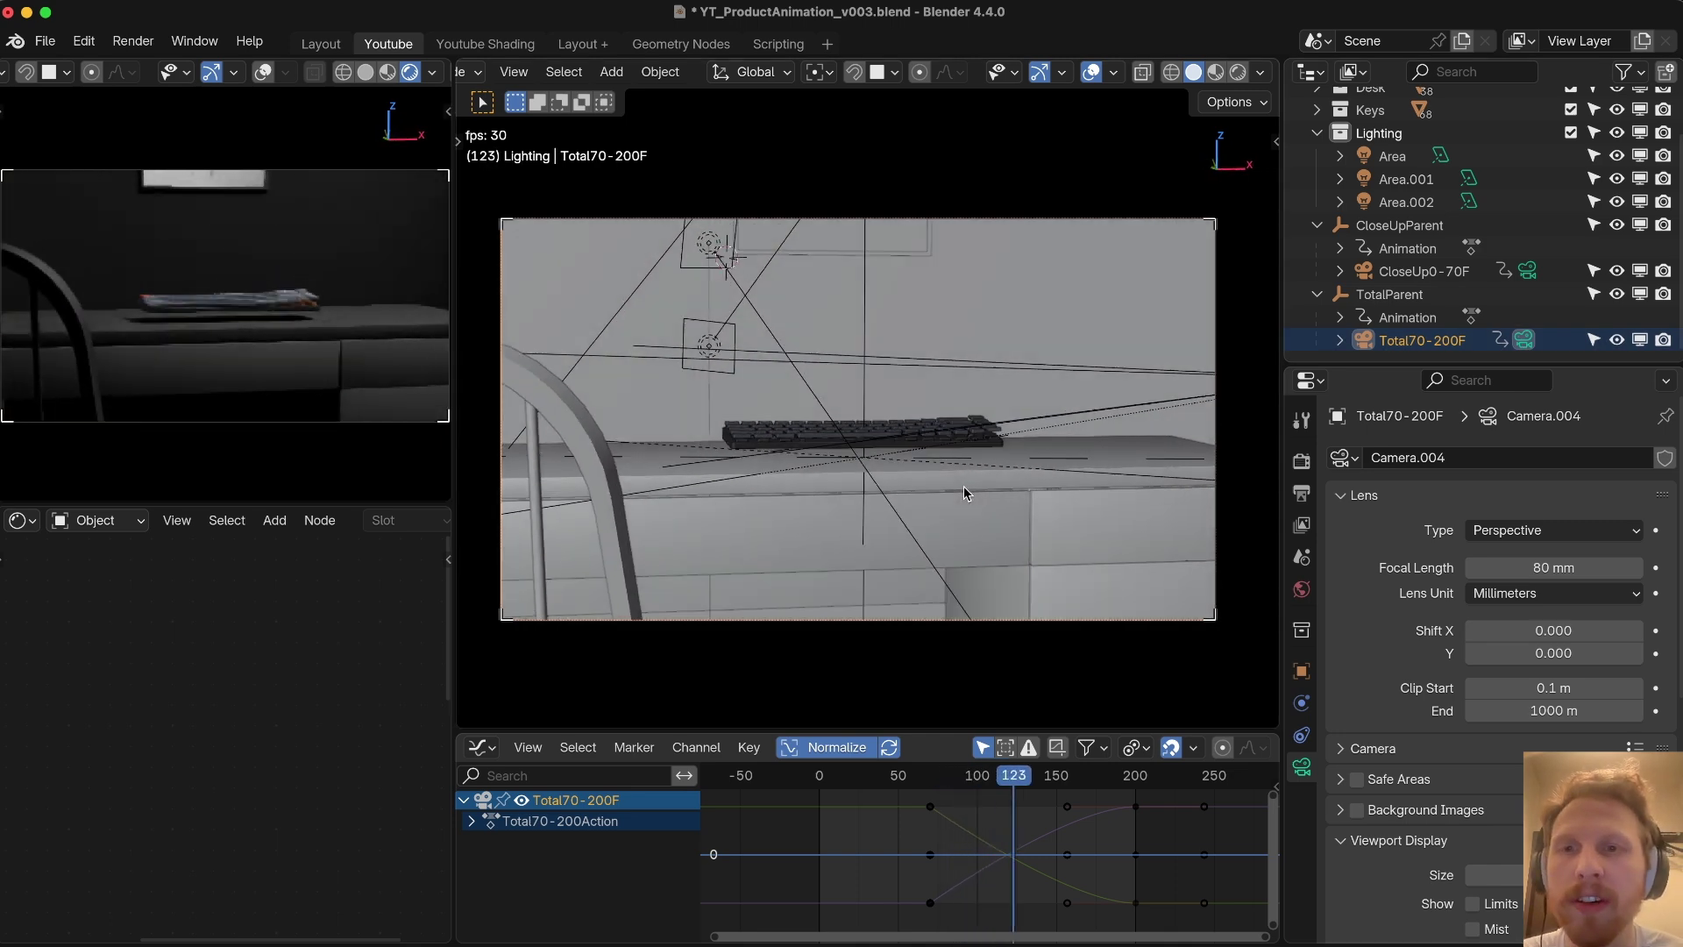
{"action": "key", "text": "Escape"}
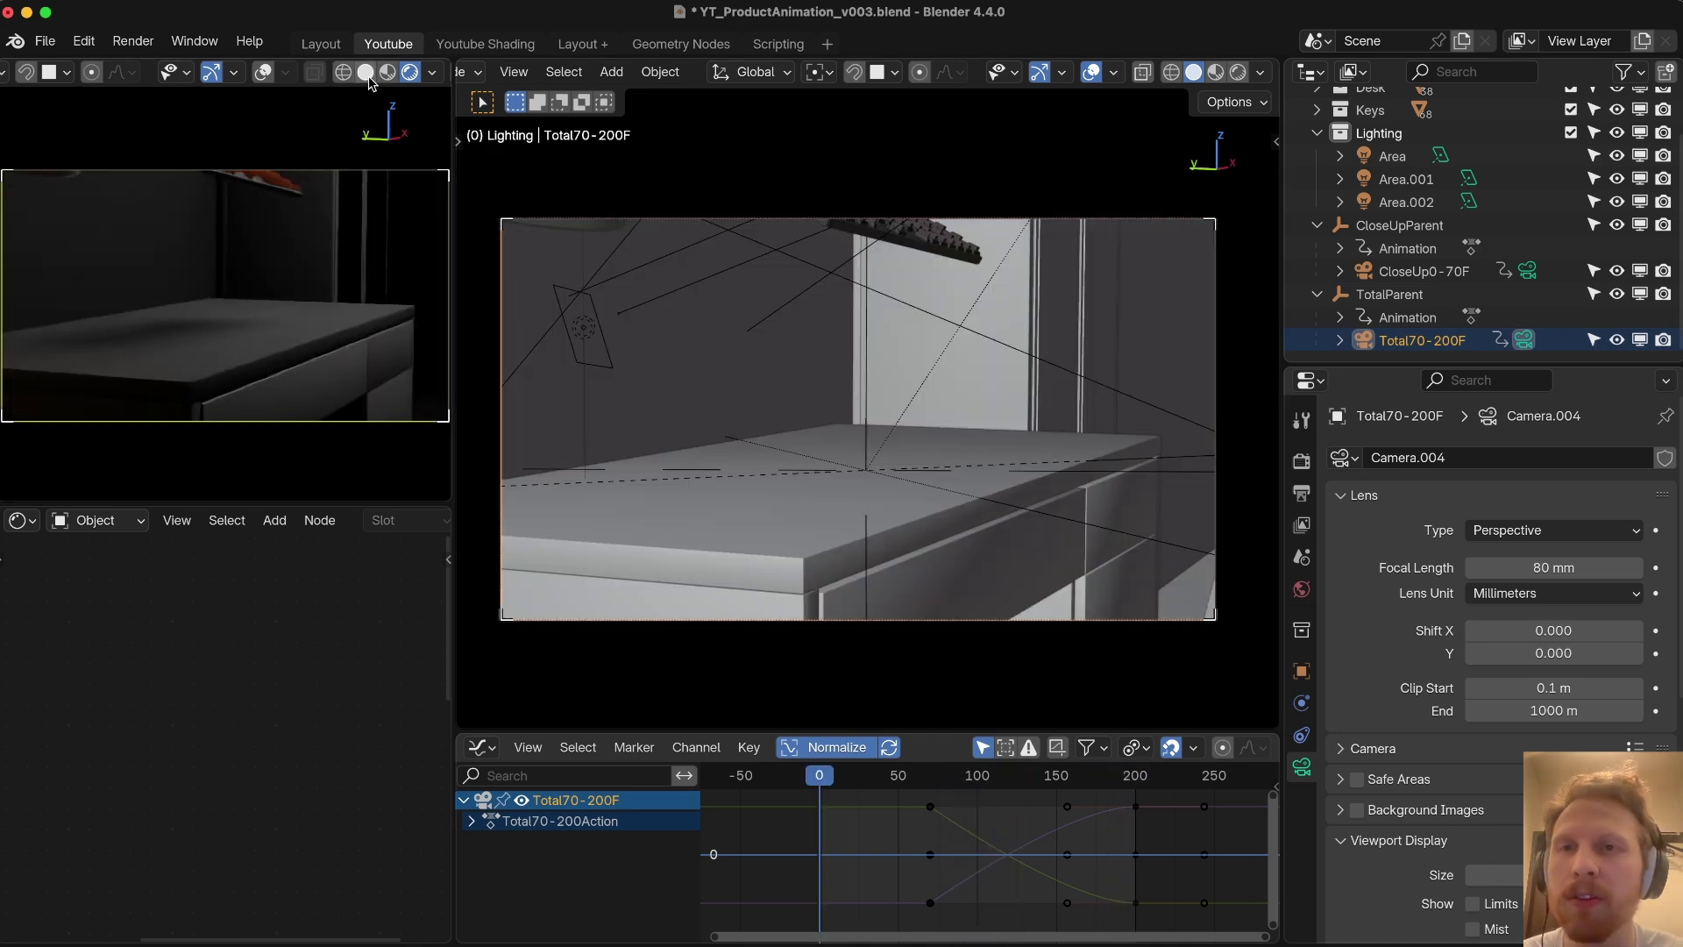
{"action": "key", "text": "super+s"}
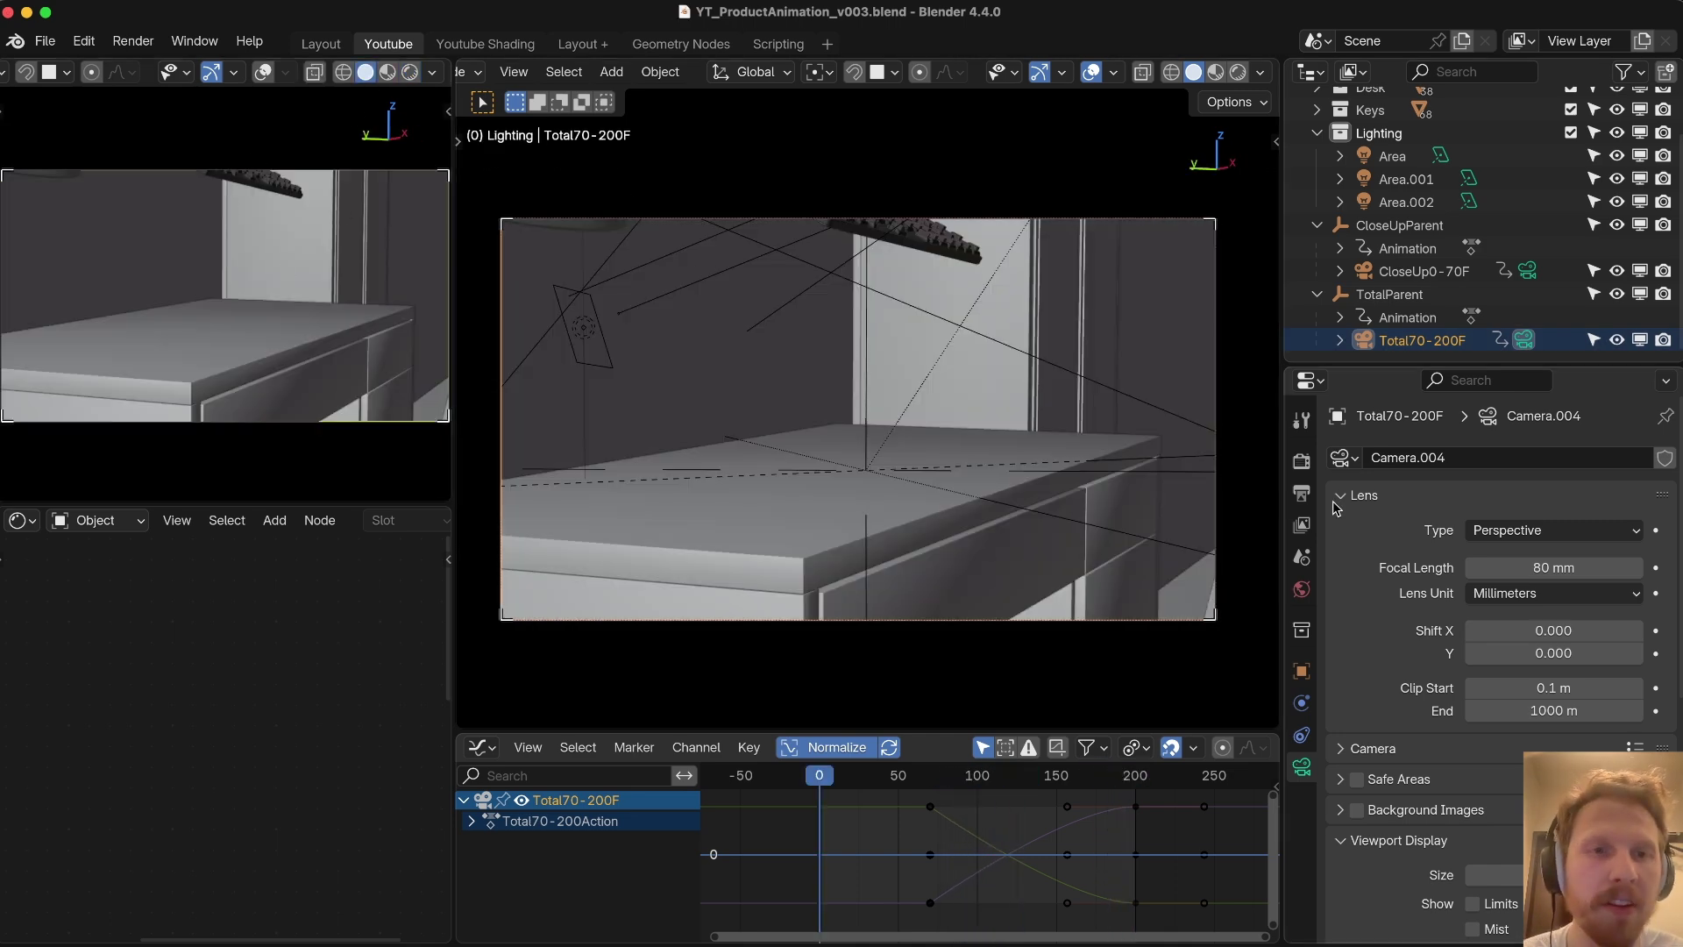
Step: Set the render output file format to PNG and keep the output path //../RENDER/Render_
{"action": "left_click", "coordinate": [1302, 493]}
{"action": "scroll", "coordinate": [1464, 561], "scroll_direction": "down", "scroll_amount": 6}
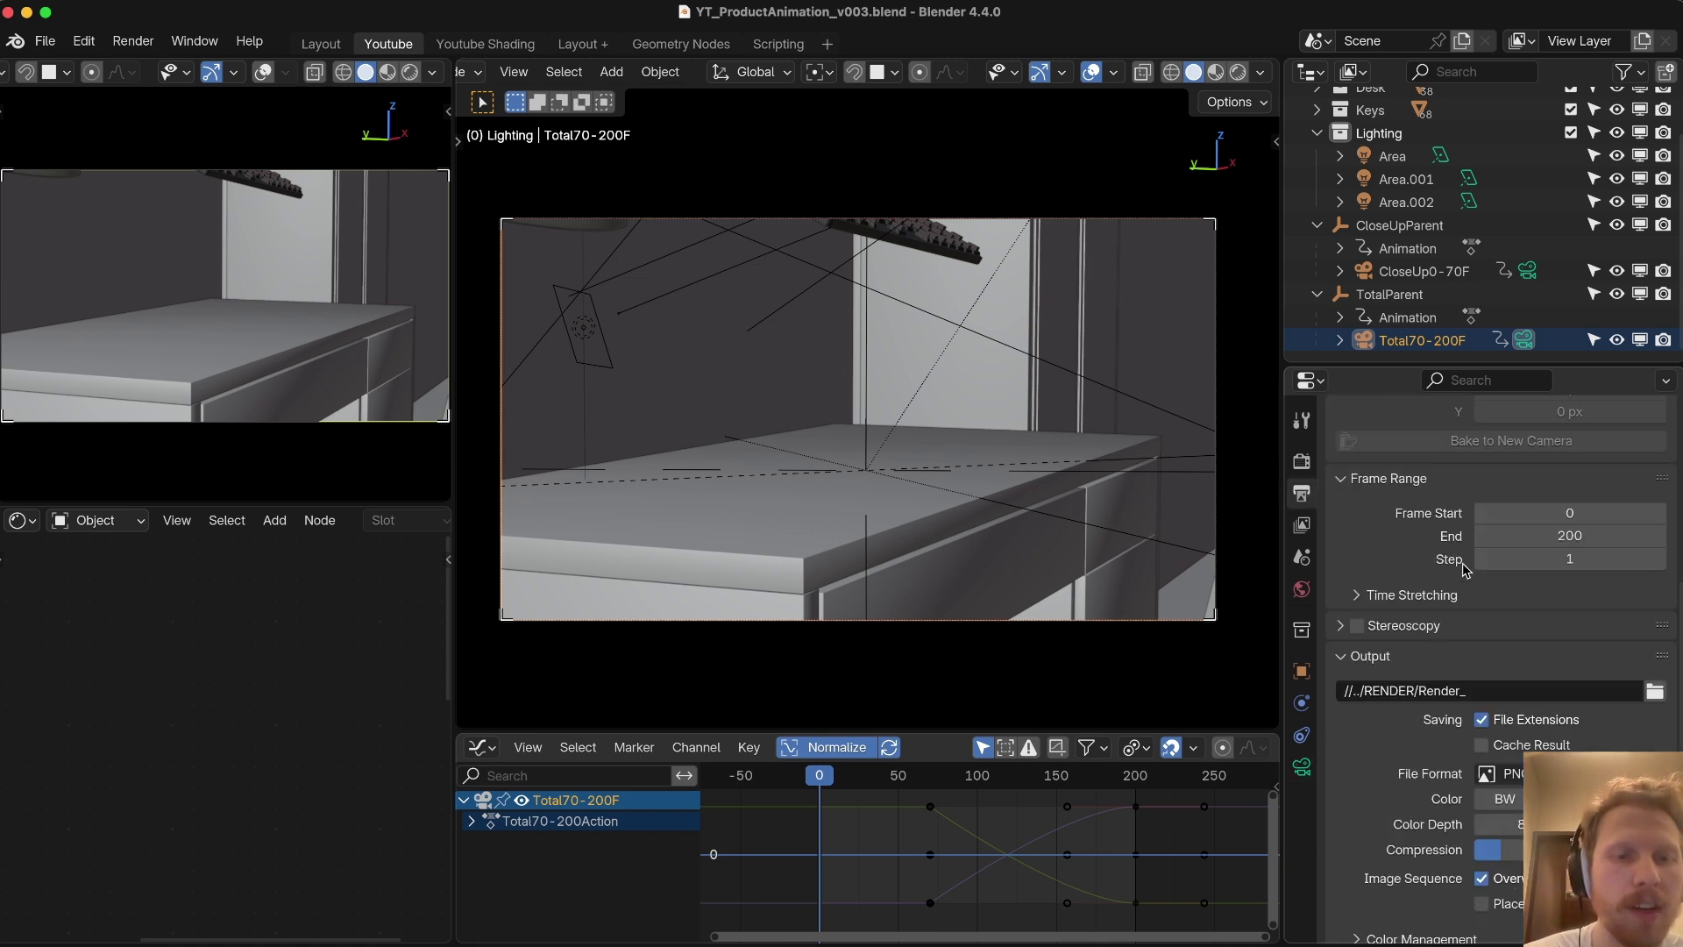
{"action": "scroll", "coordinate": [1464, 566], "scroll_direction": "down", "scroll_amount": 2}
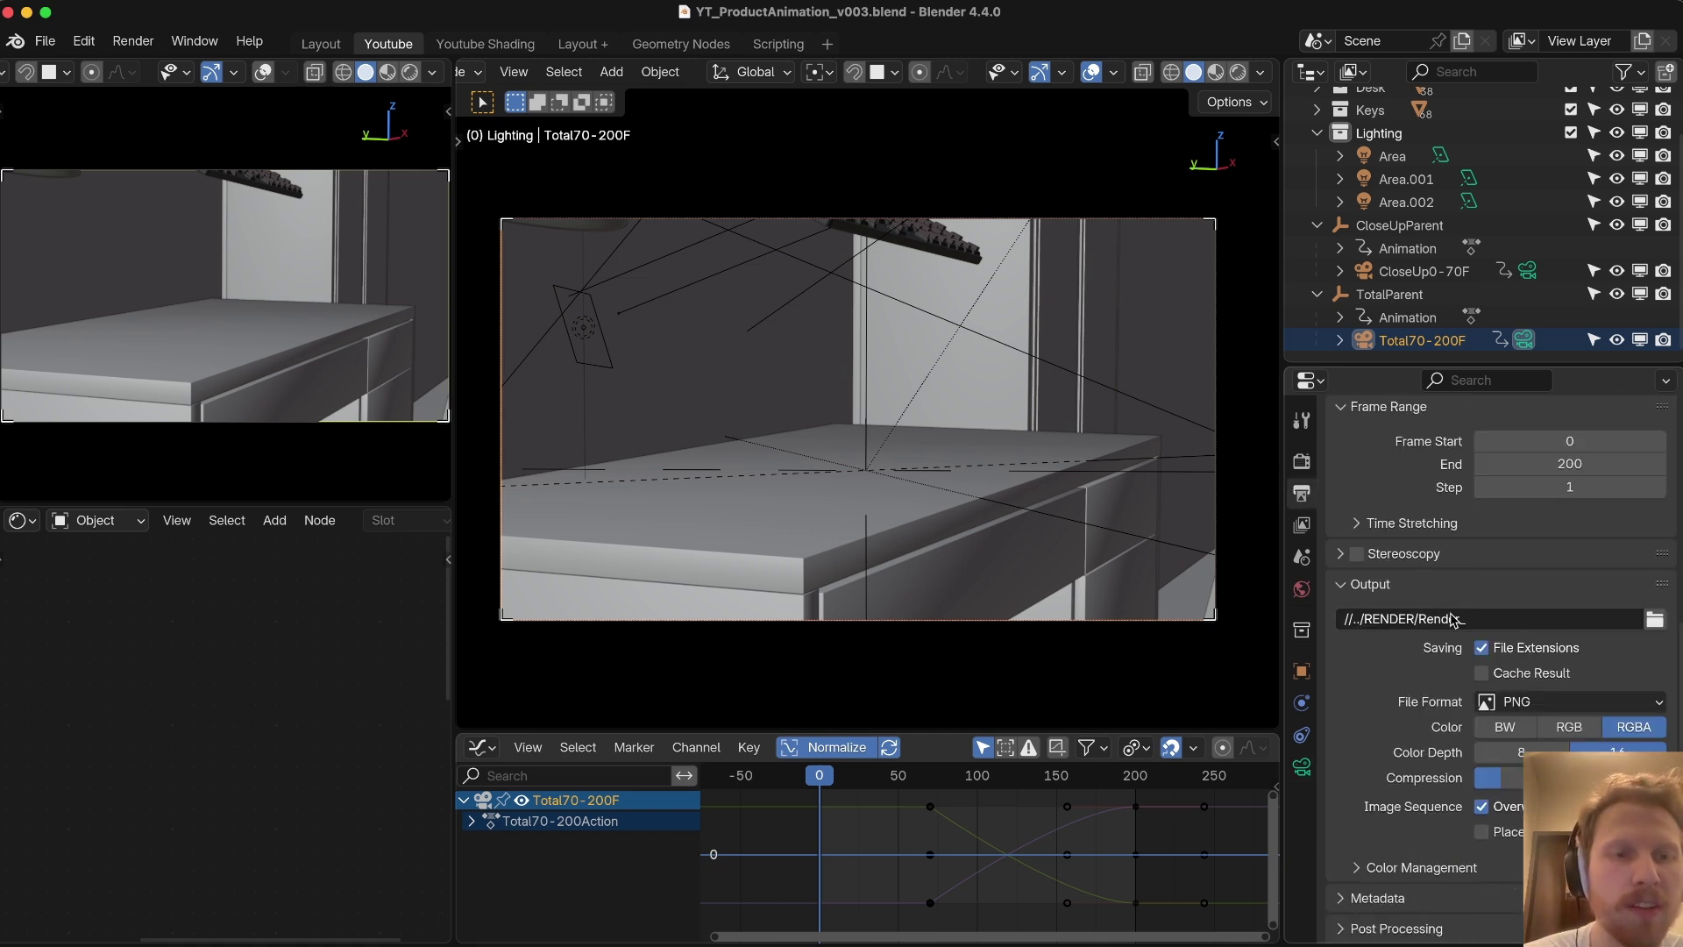
{"action": "left_click", "coordinate": [1536, 708]}
{"action": "left_click", "coordinate": [1525, 705]}
{"action": "left_click", "coordinate": [1521, 705]}
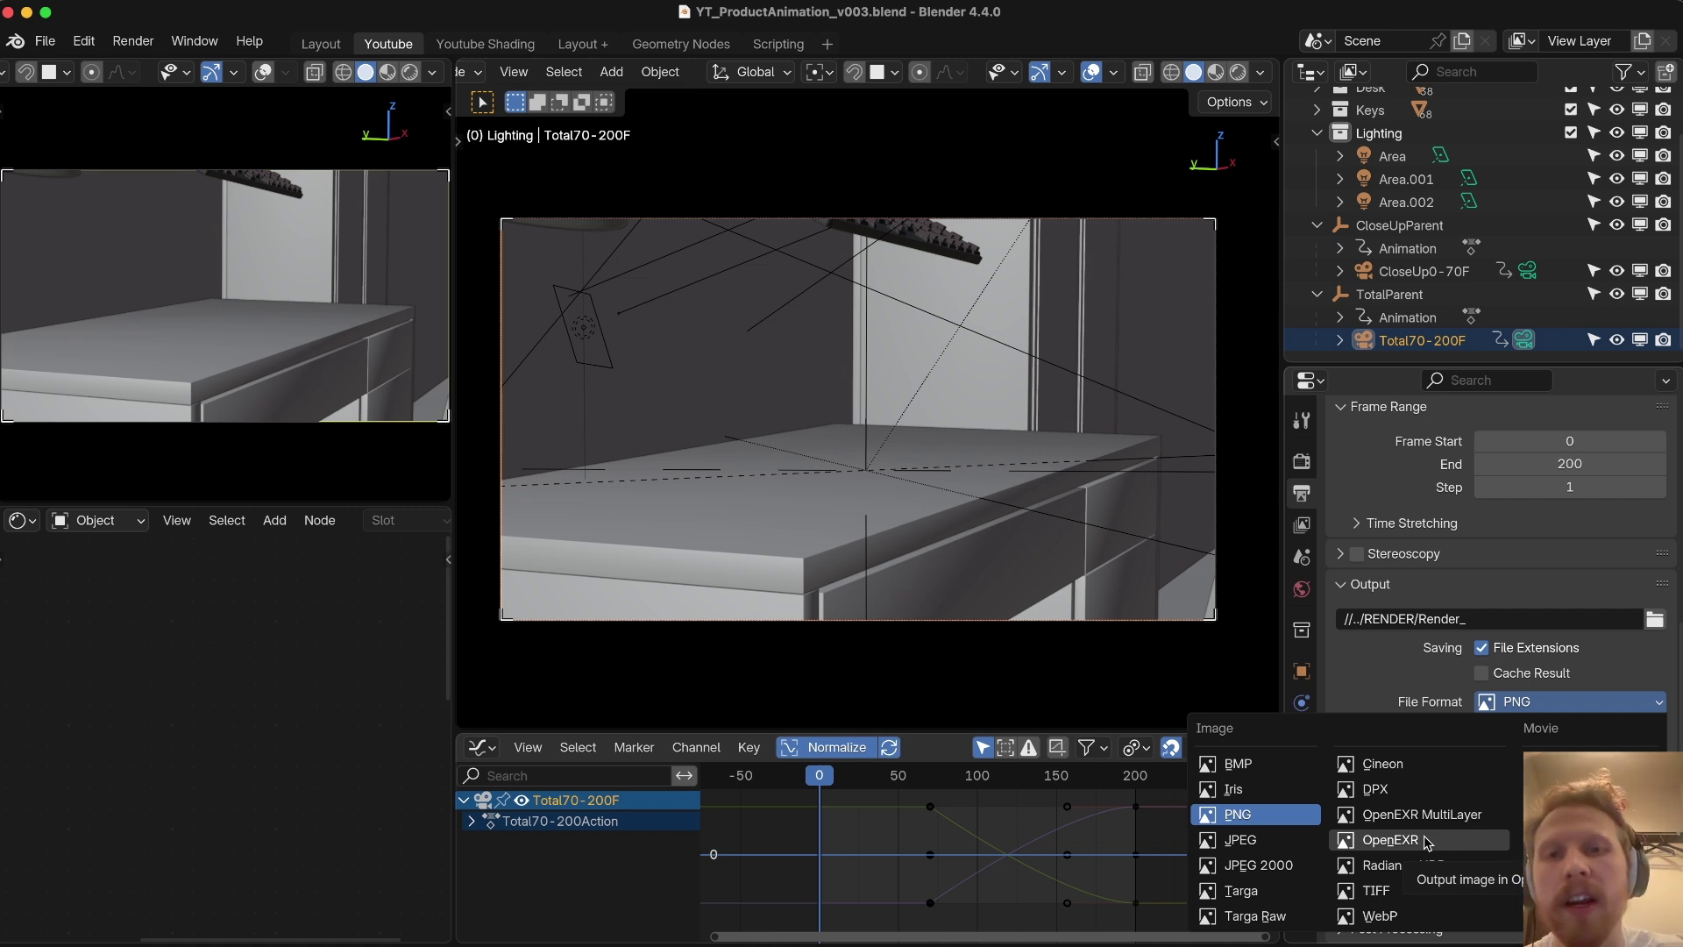
{"action": "left_click", "coordinate": [1250, 815]}
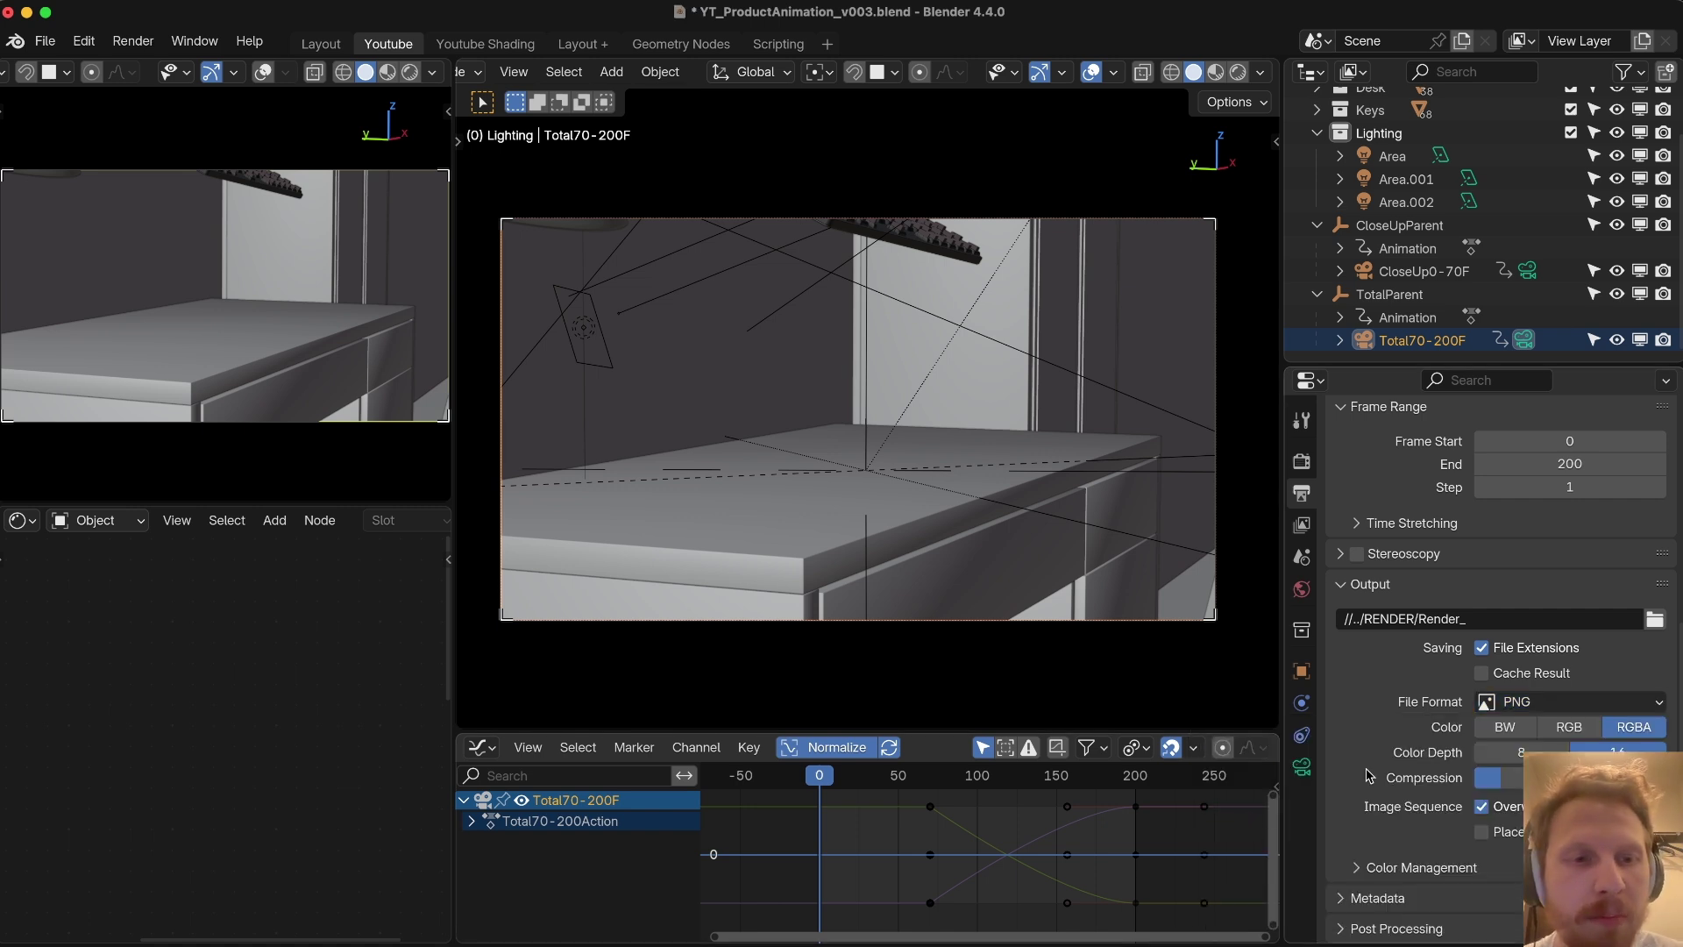
{"action": "left_click", "coordinate": [1436, 616]}
{"action": "key", "text": "Return"}
Step: Make CloseUp0-70F the active scene camera and set the frame range's end to 70
{"action": "left_click", "coordinate": [1510, 272]}
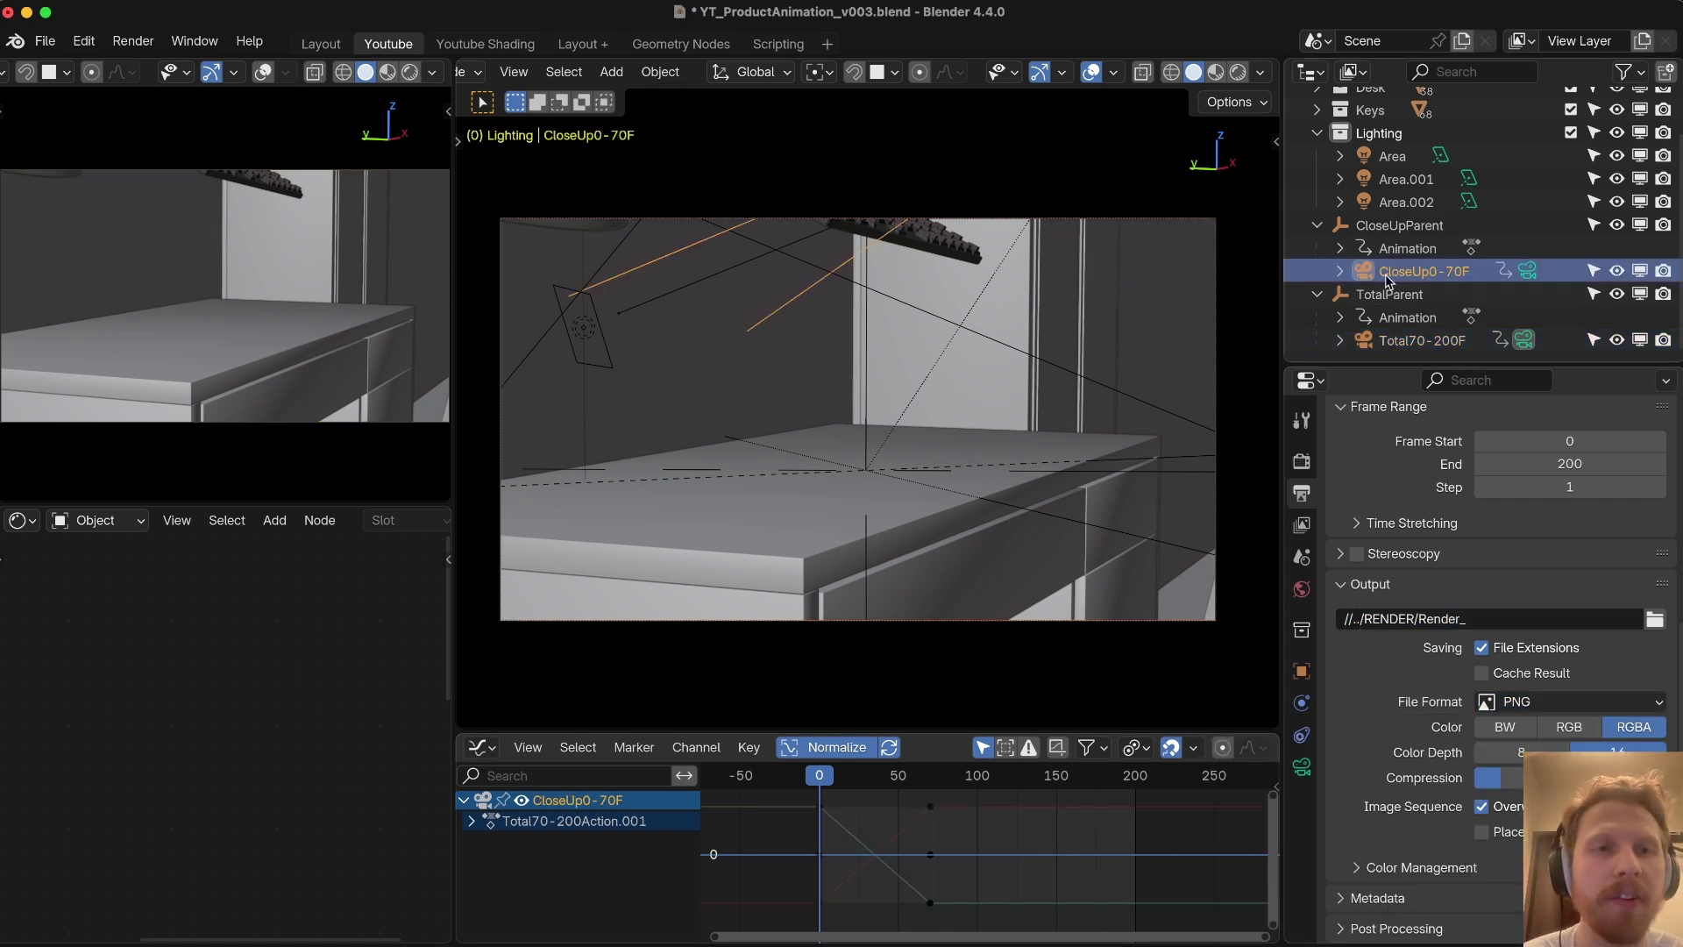
{"action": "left_click", "coordinate": [1527, 274]}
{"action": "left_click", "coordinate": [1303, 493]}
{"action": "scroll", "coordinate": [1581, 508], "scroll_direction": "up", "scroll_amount": 3}
{"action": "scroll", "coordinate": [1569, 535], "scroll_direction": "down", "scroll_amount": 5}
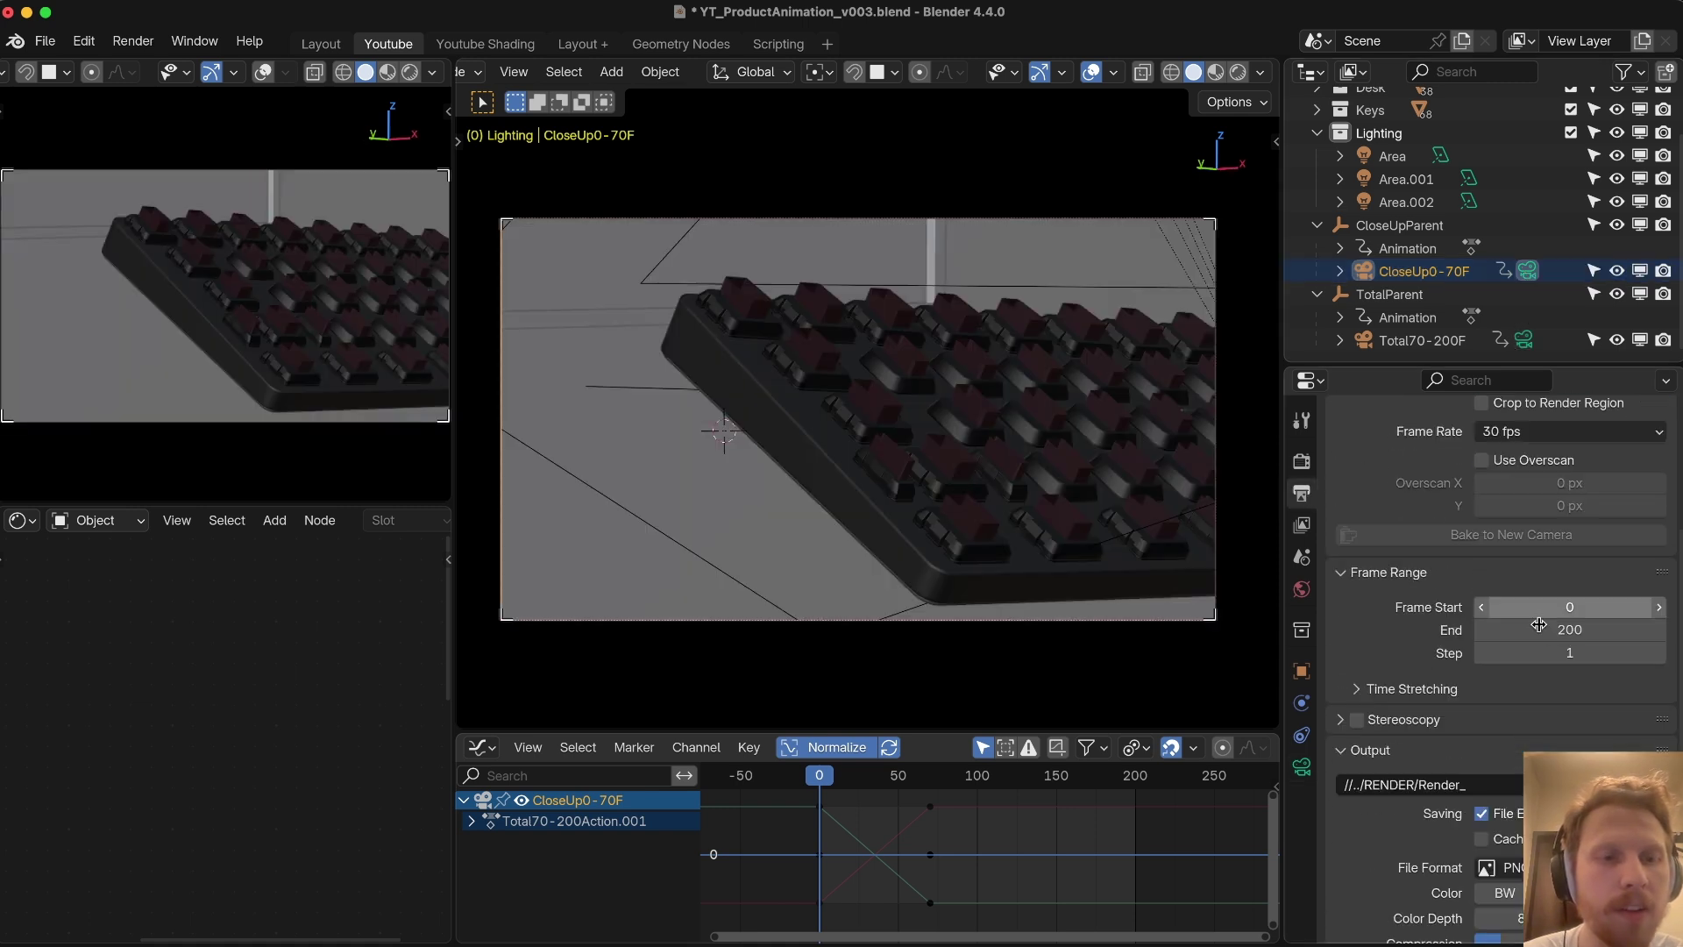
{"action": "left_click", "coordinate": [1544, 628]}
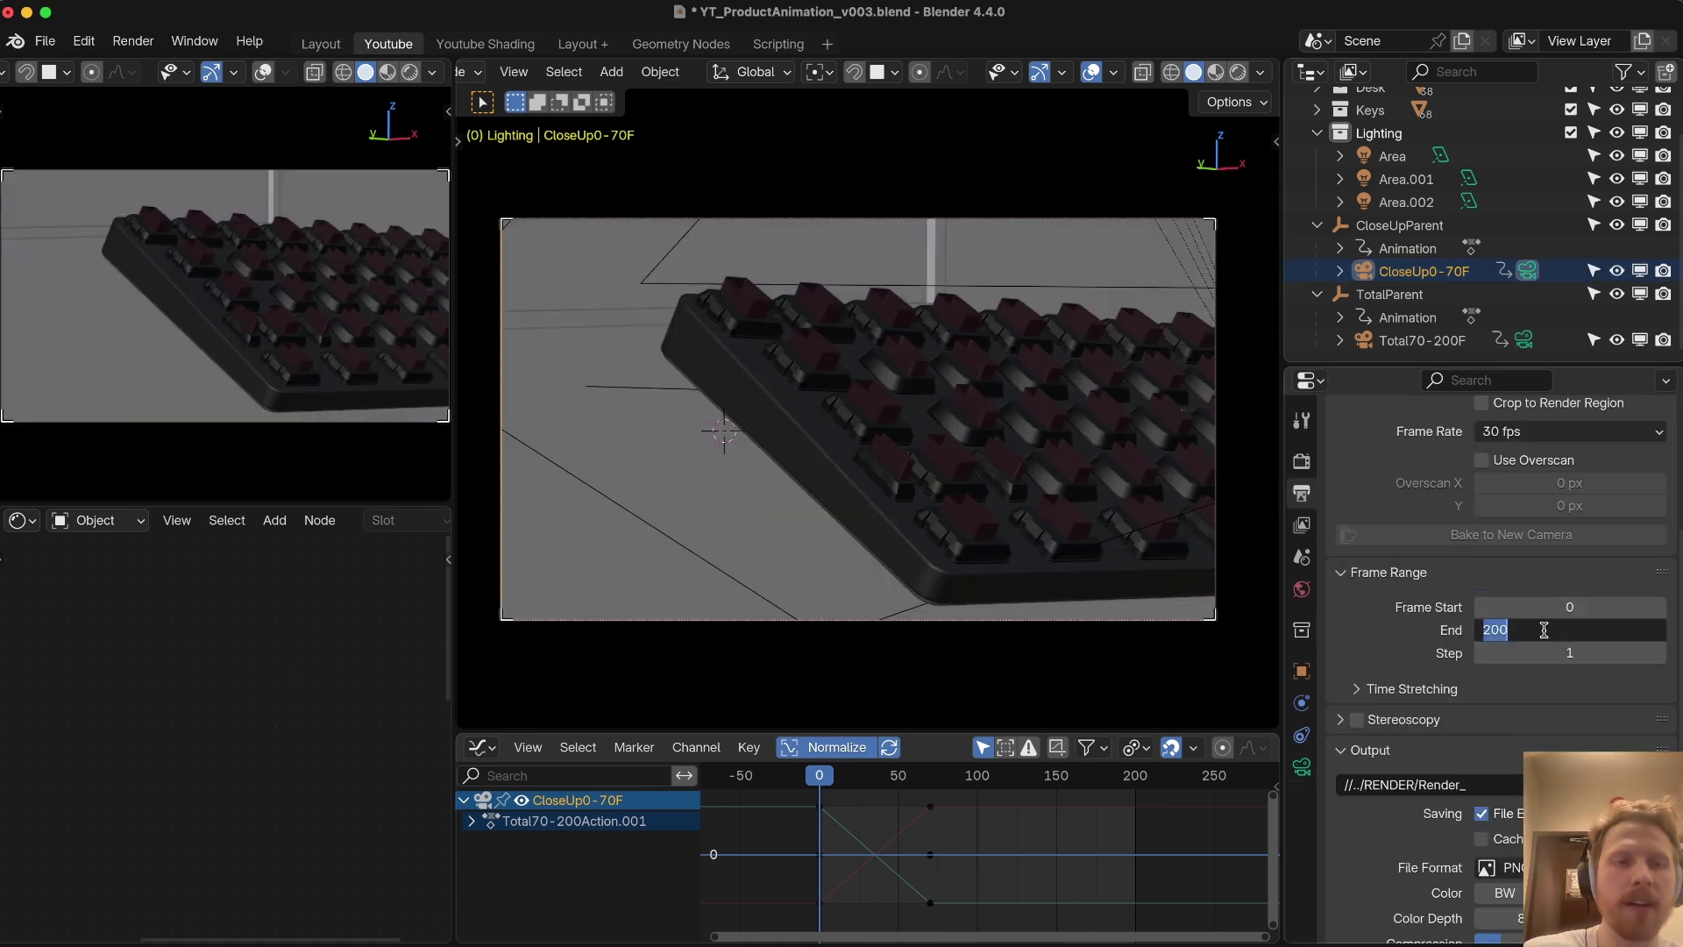
{"action": "type", "text": "70"}
{"action": "key", "text": "Return"}
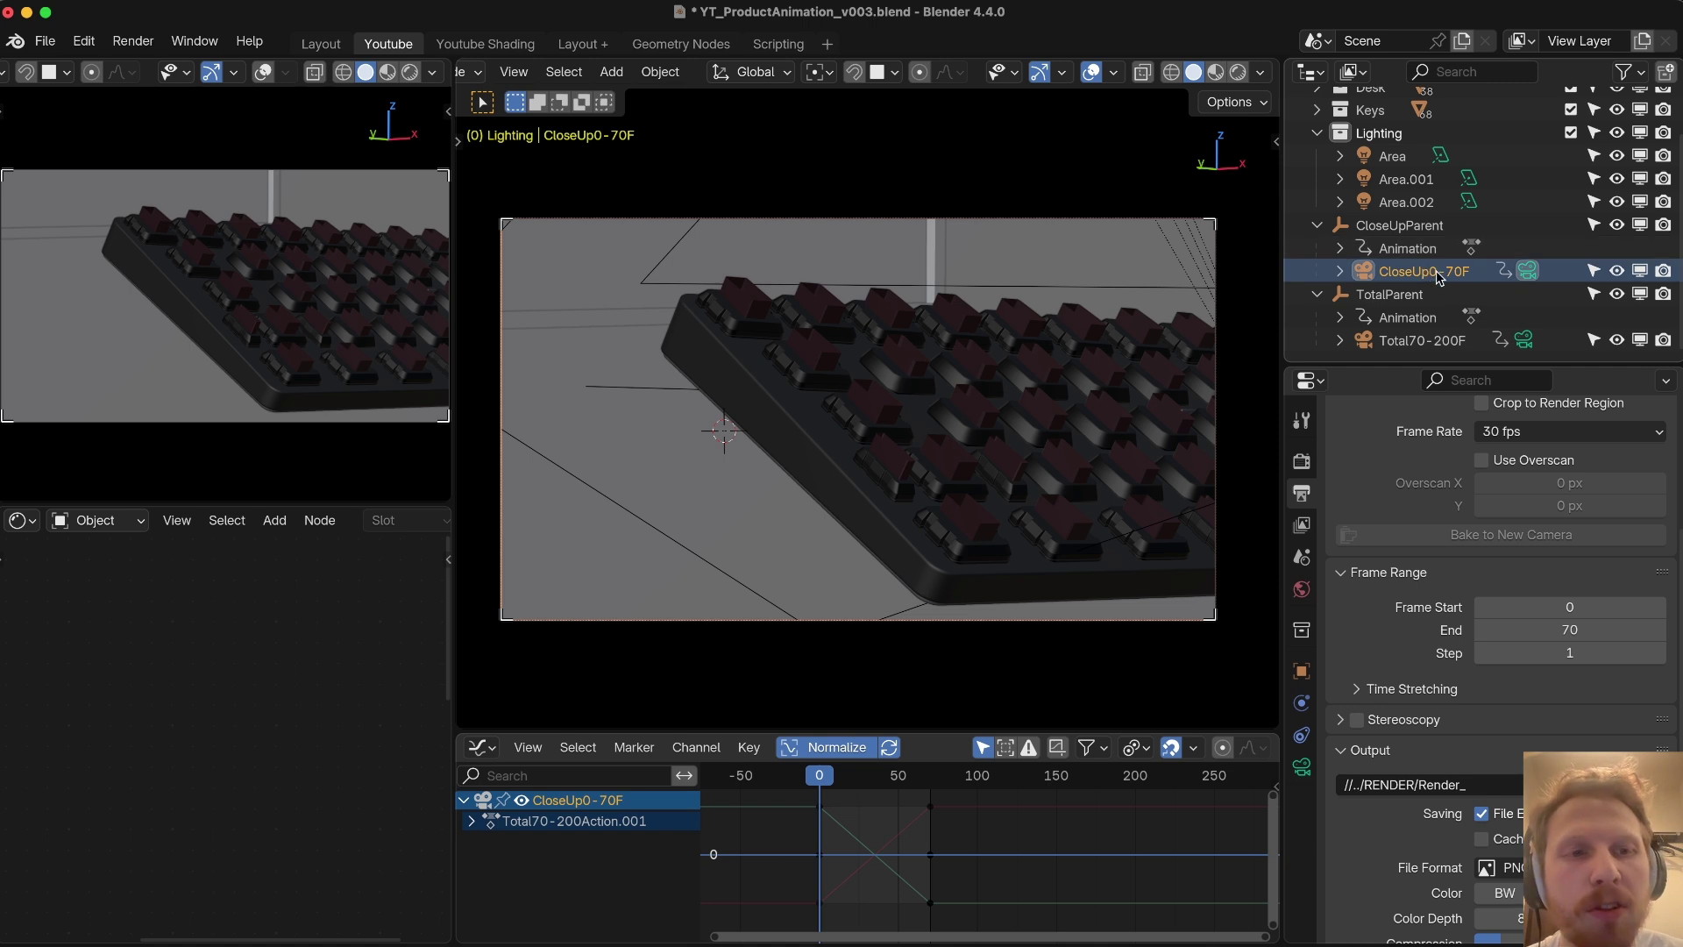
Step: Change the render output path to //../RENDER/CloseUp_v001_
{"action": "double_click", "coordinate": [1421, 785]}
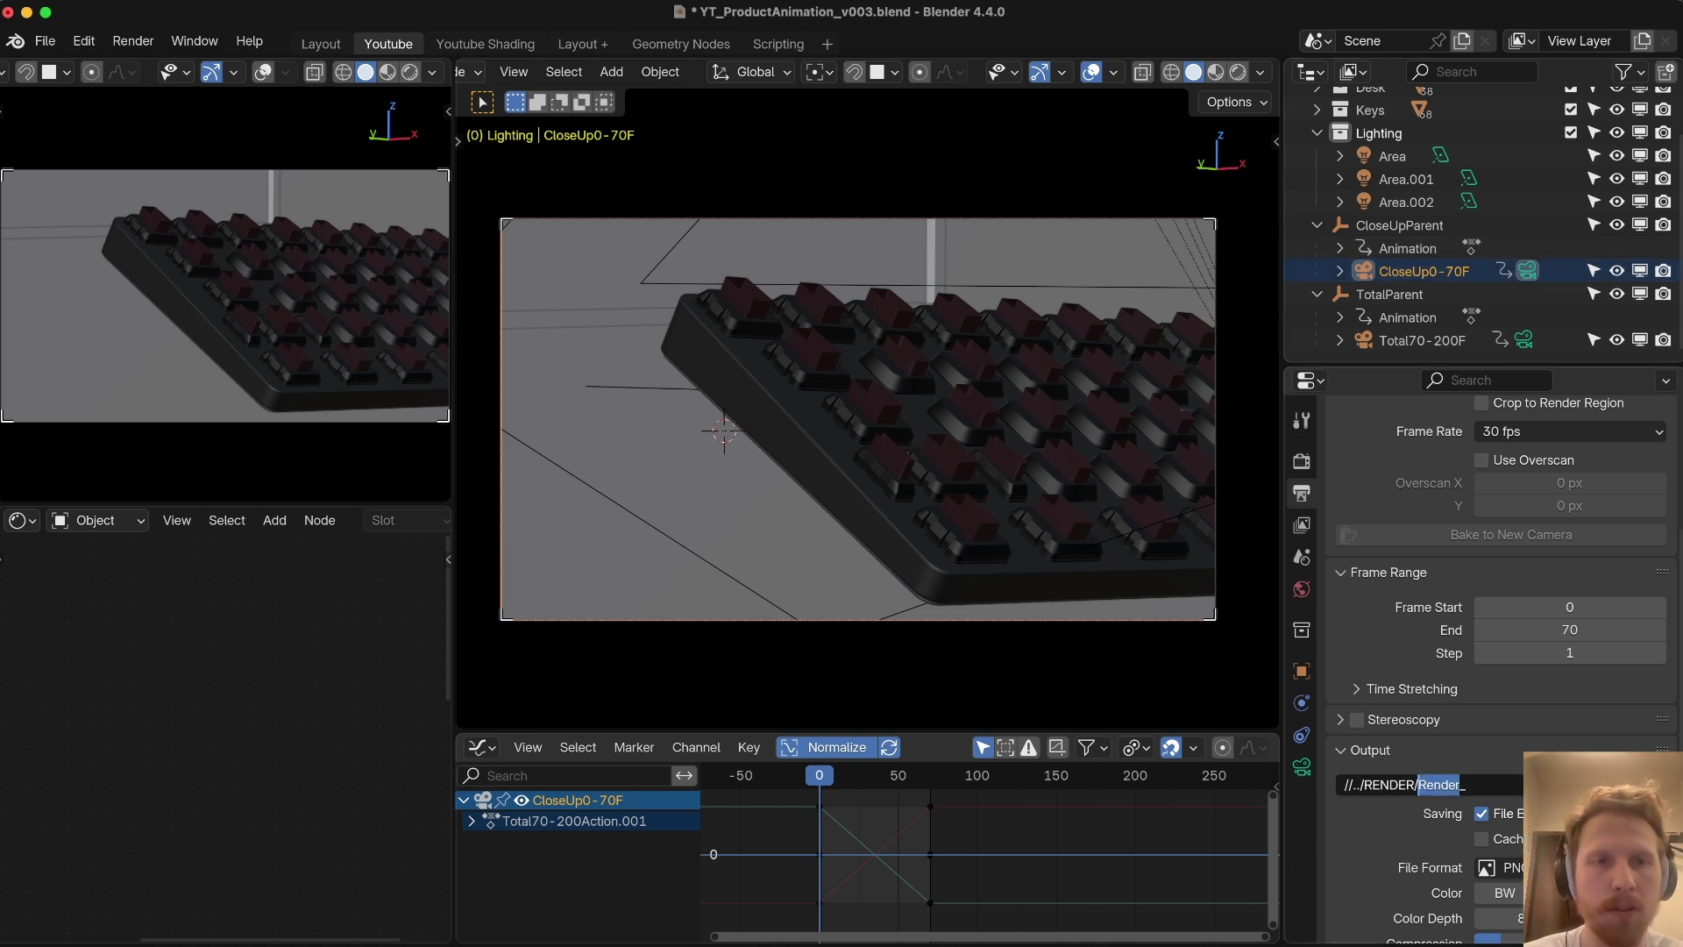
{"action": "type", "text": "CloseUp"}
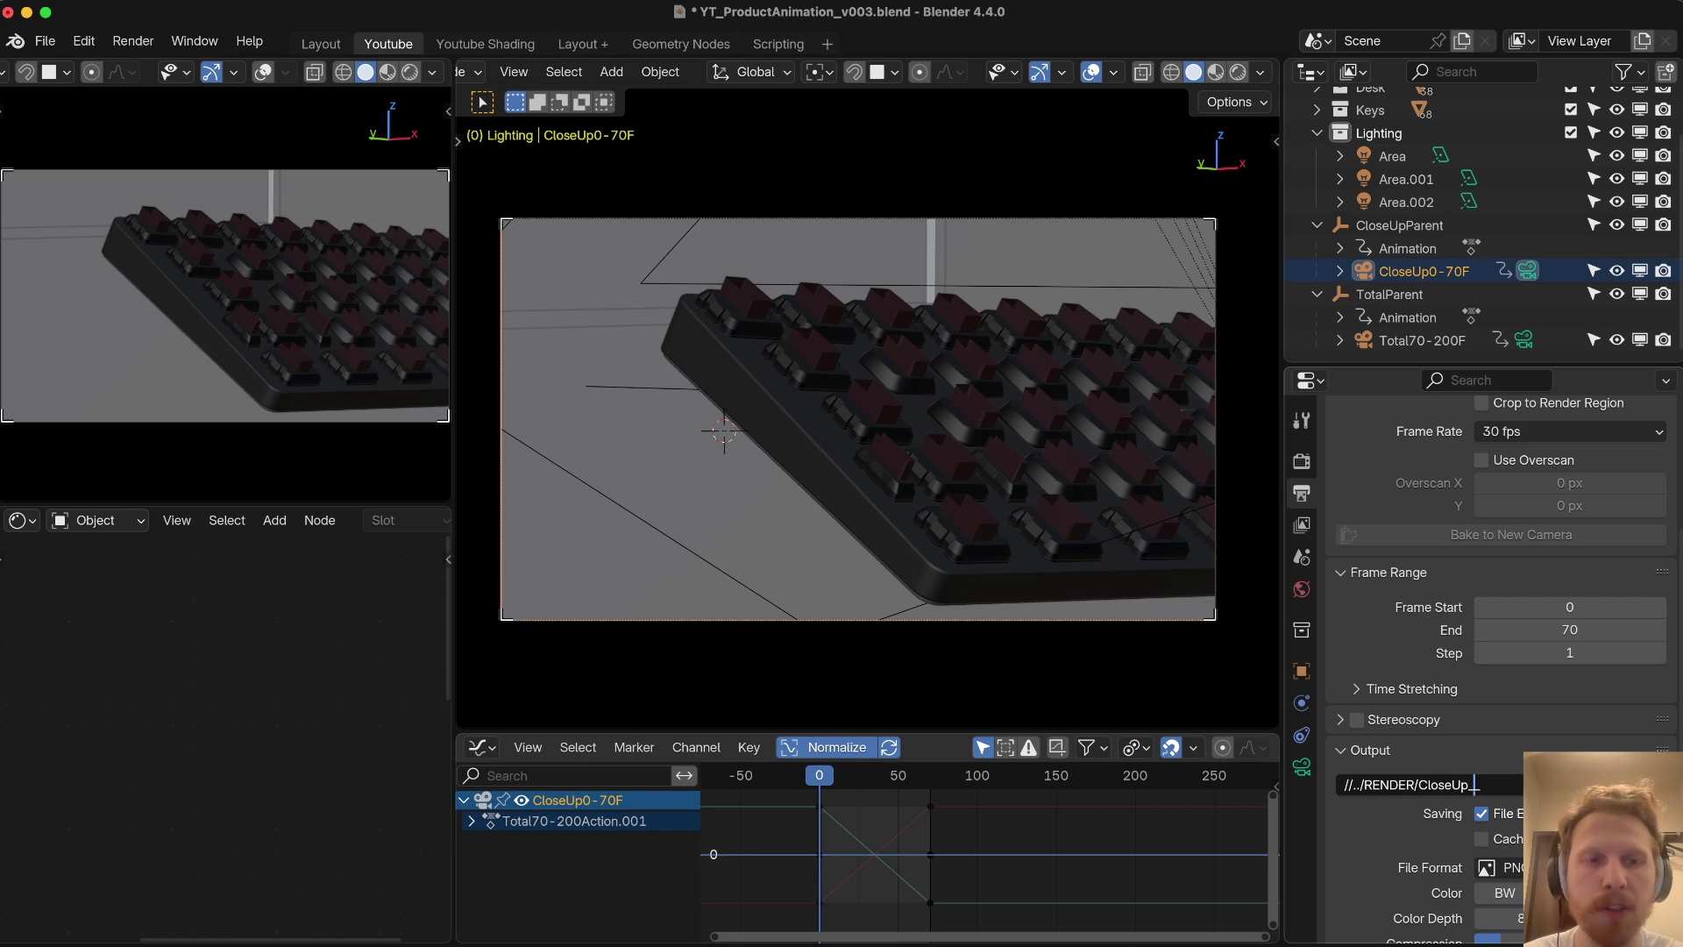
{"action": "key", "text": "Return"}
Step: Save the file and render the close-up camera's animation
{"action": "key", "text": "super+s"}
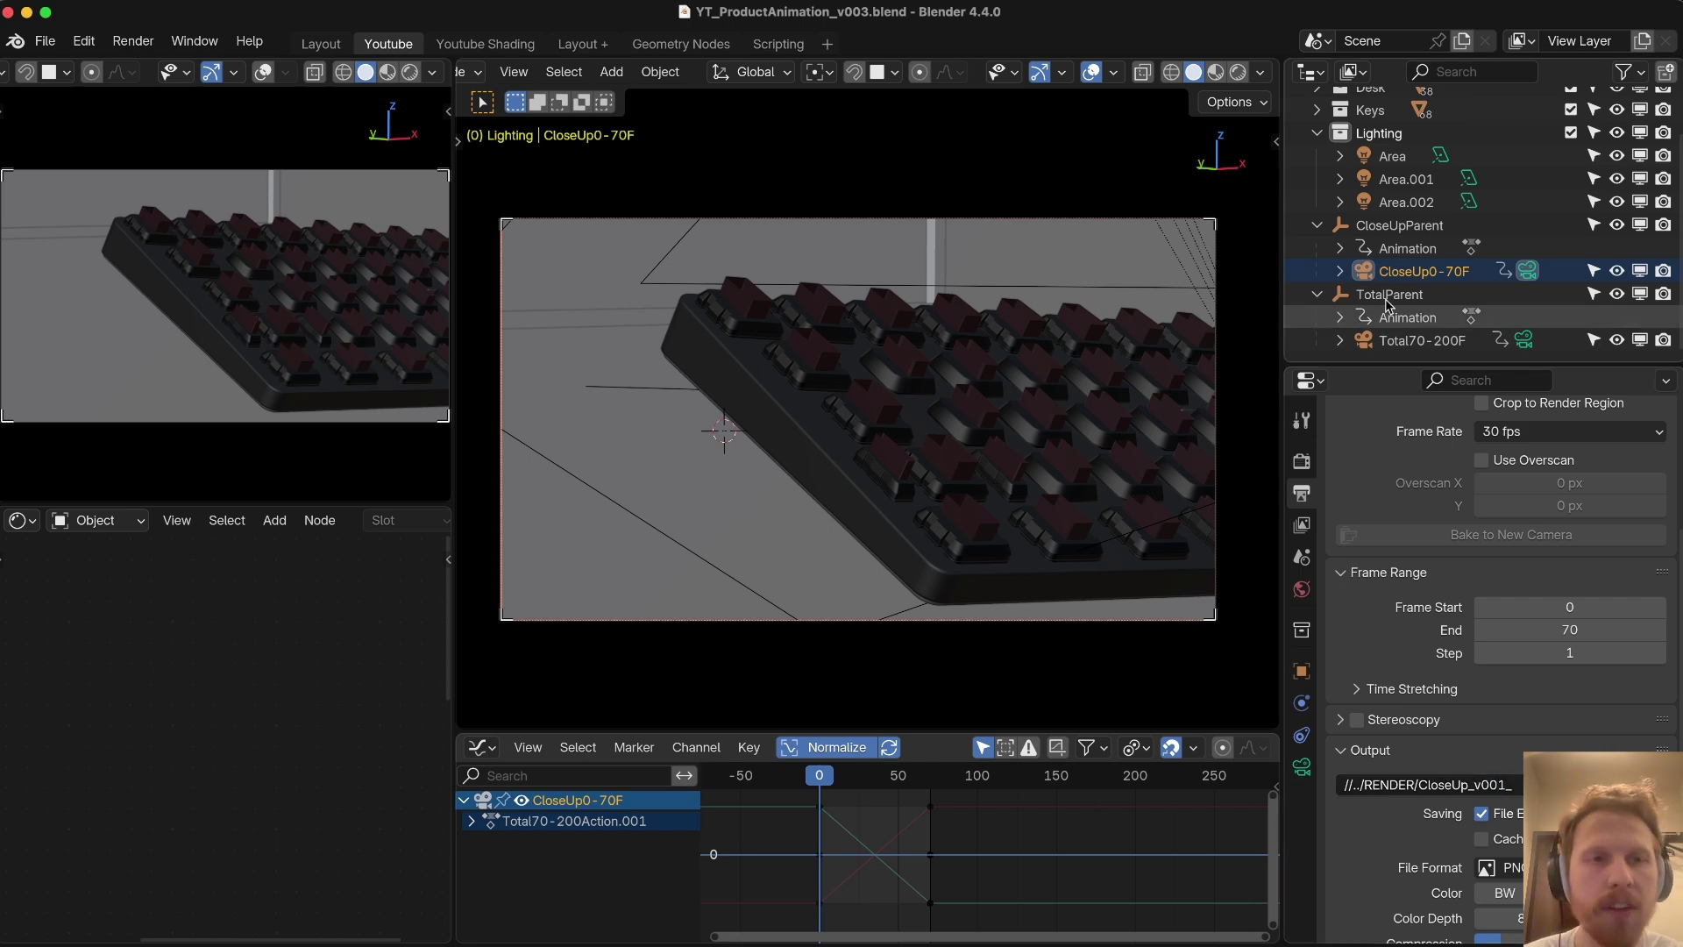
{"action": "left_click", "coordinate": [133, 41]}
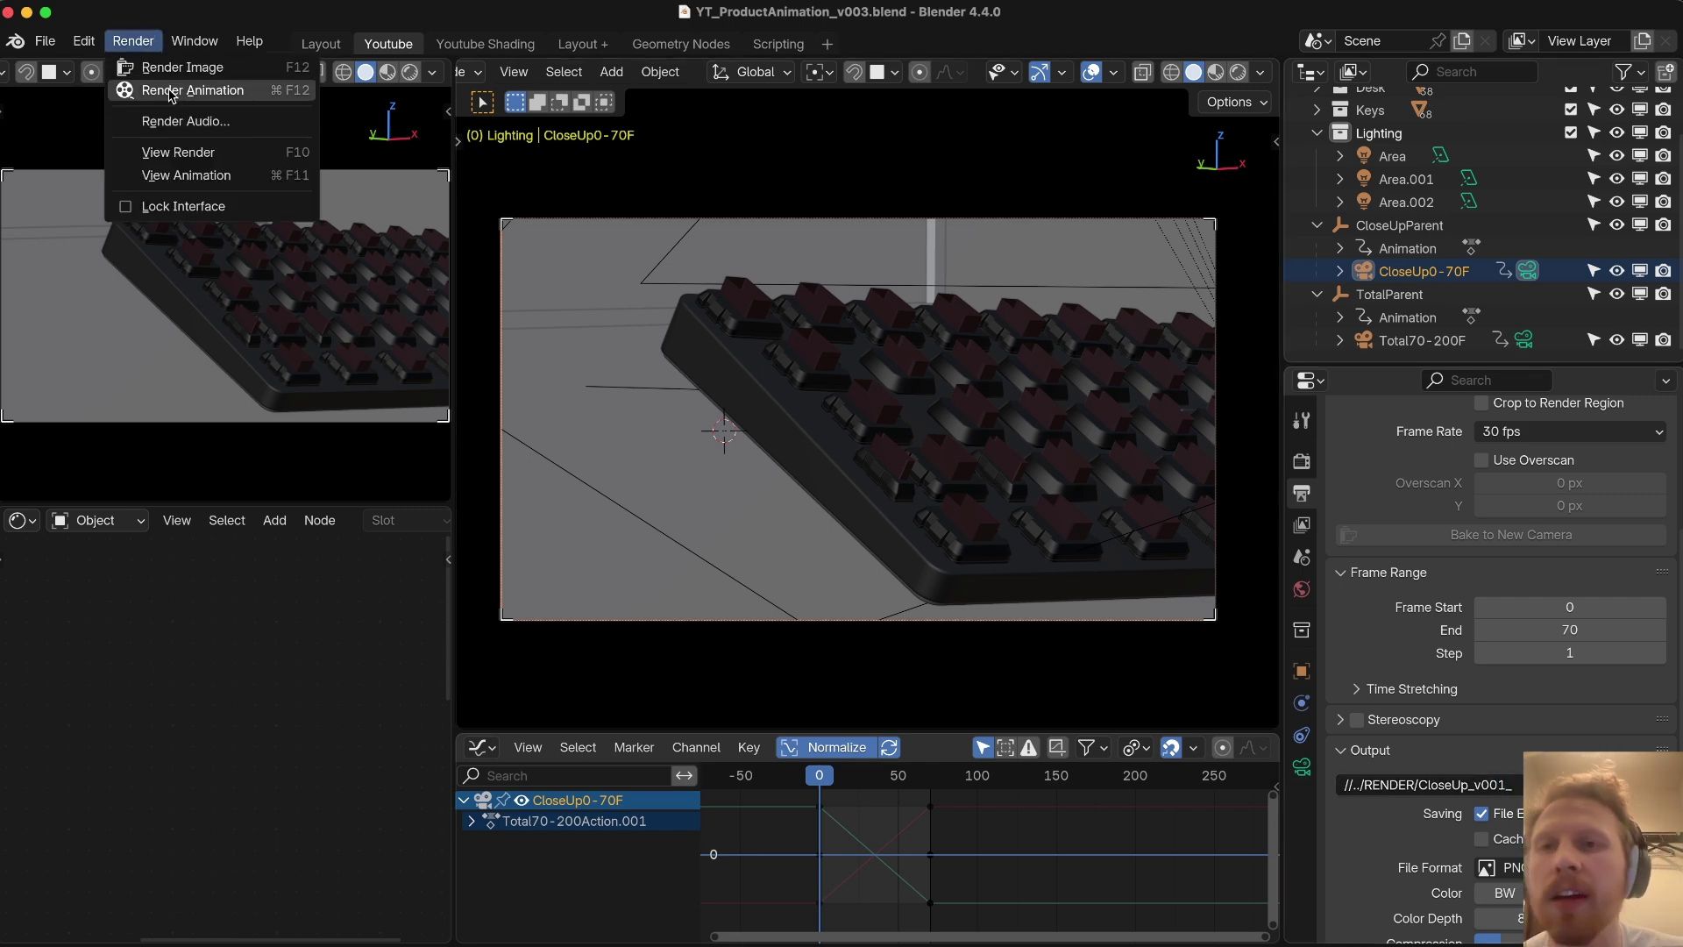
{"action": "left_click", "coordinate": [192, 90]}
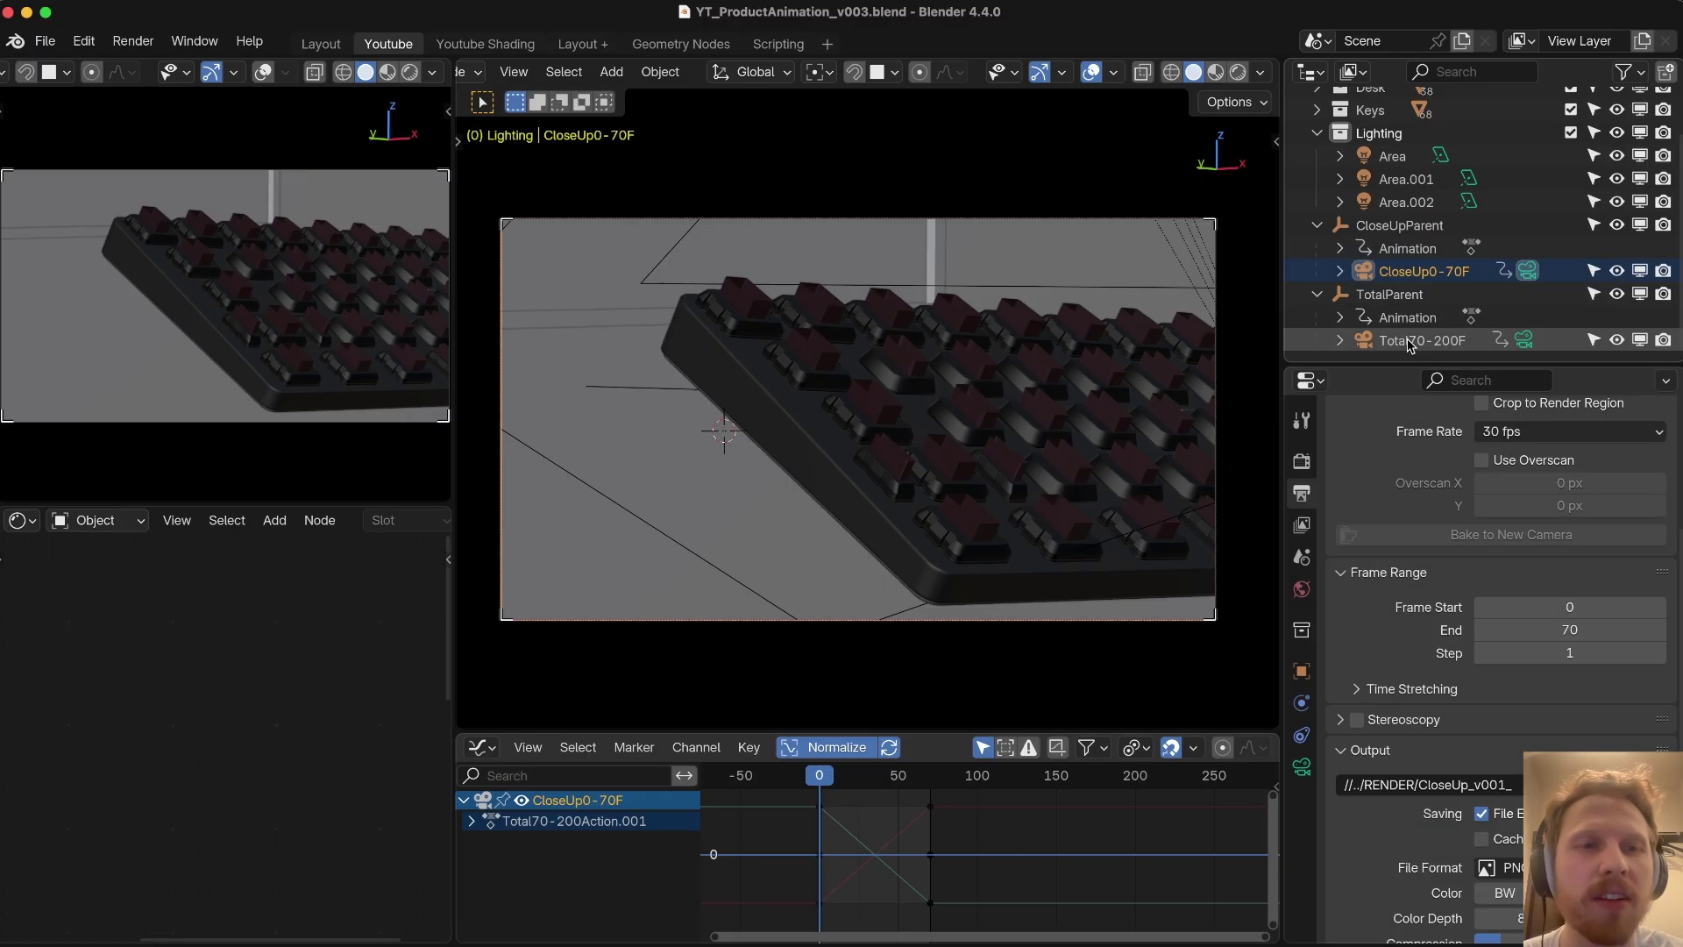
Step: Make Total70-200F the active scene camera and set the frame range to start at 70 and end at 200
{"action": "left_click", "coordinate": [1380, 349]}
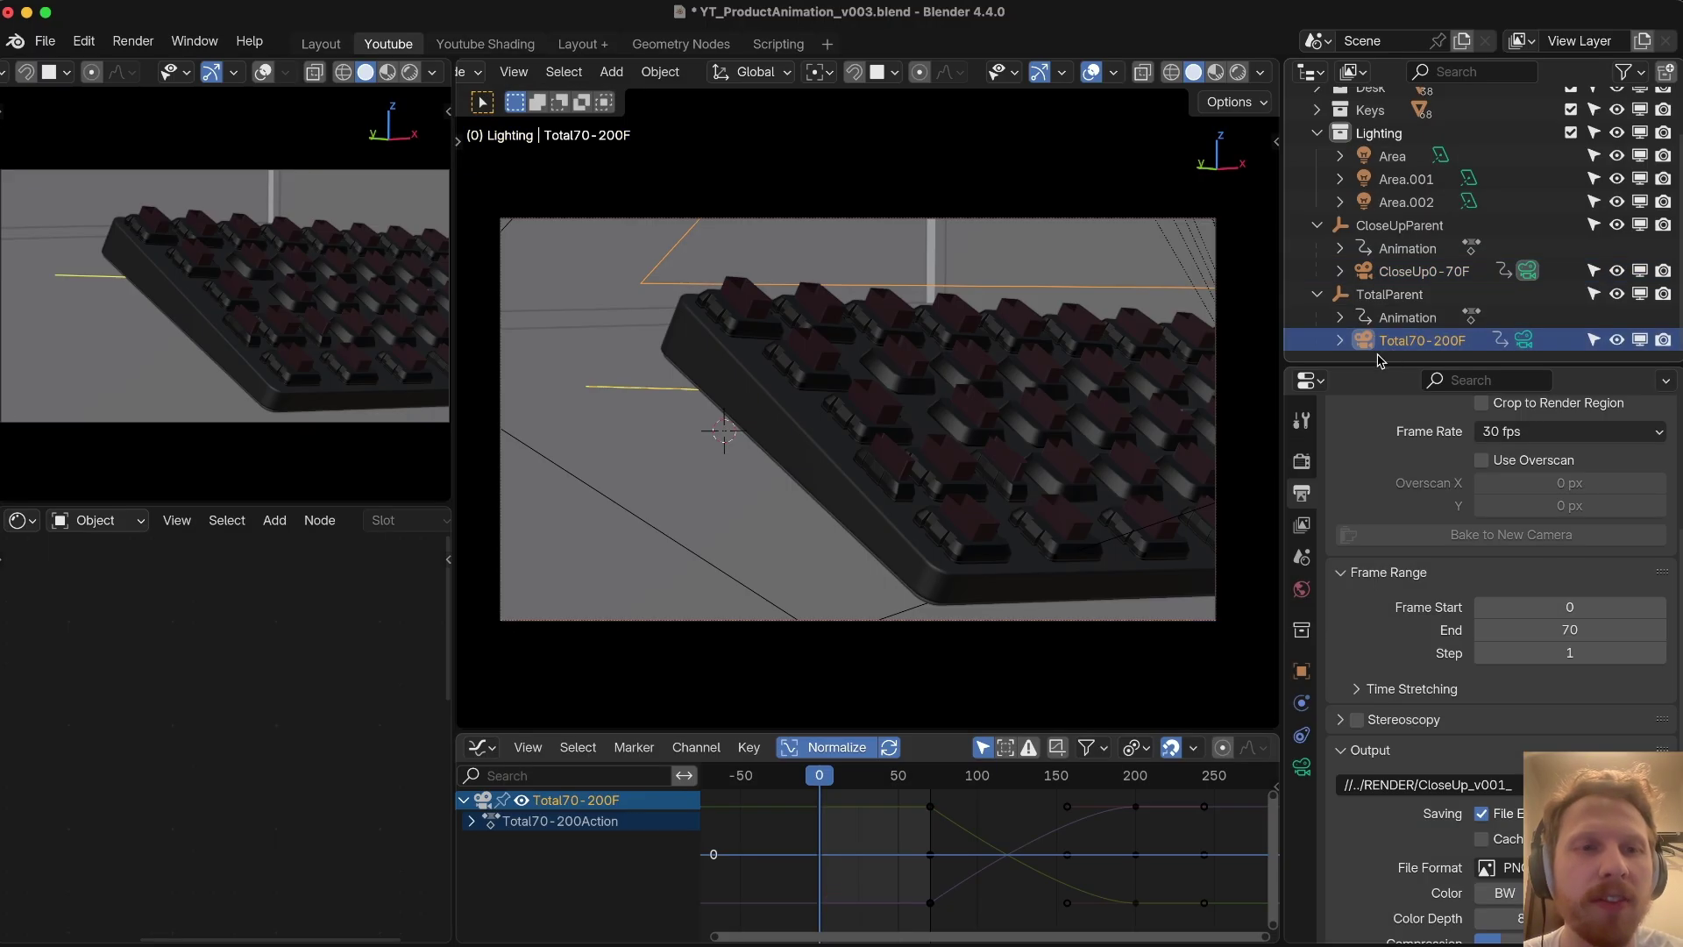
{"action": "left_click", "coordinate": [1530, 341]}
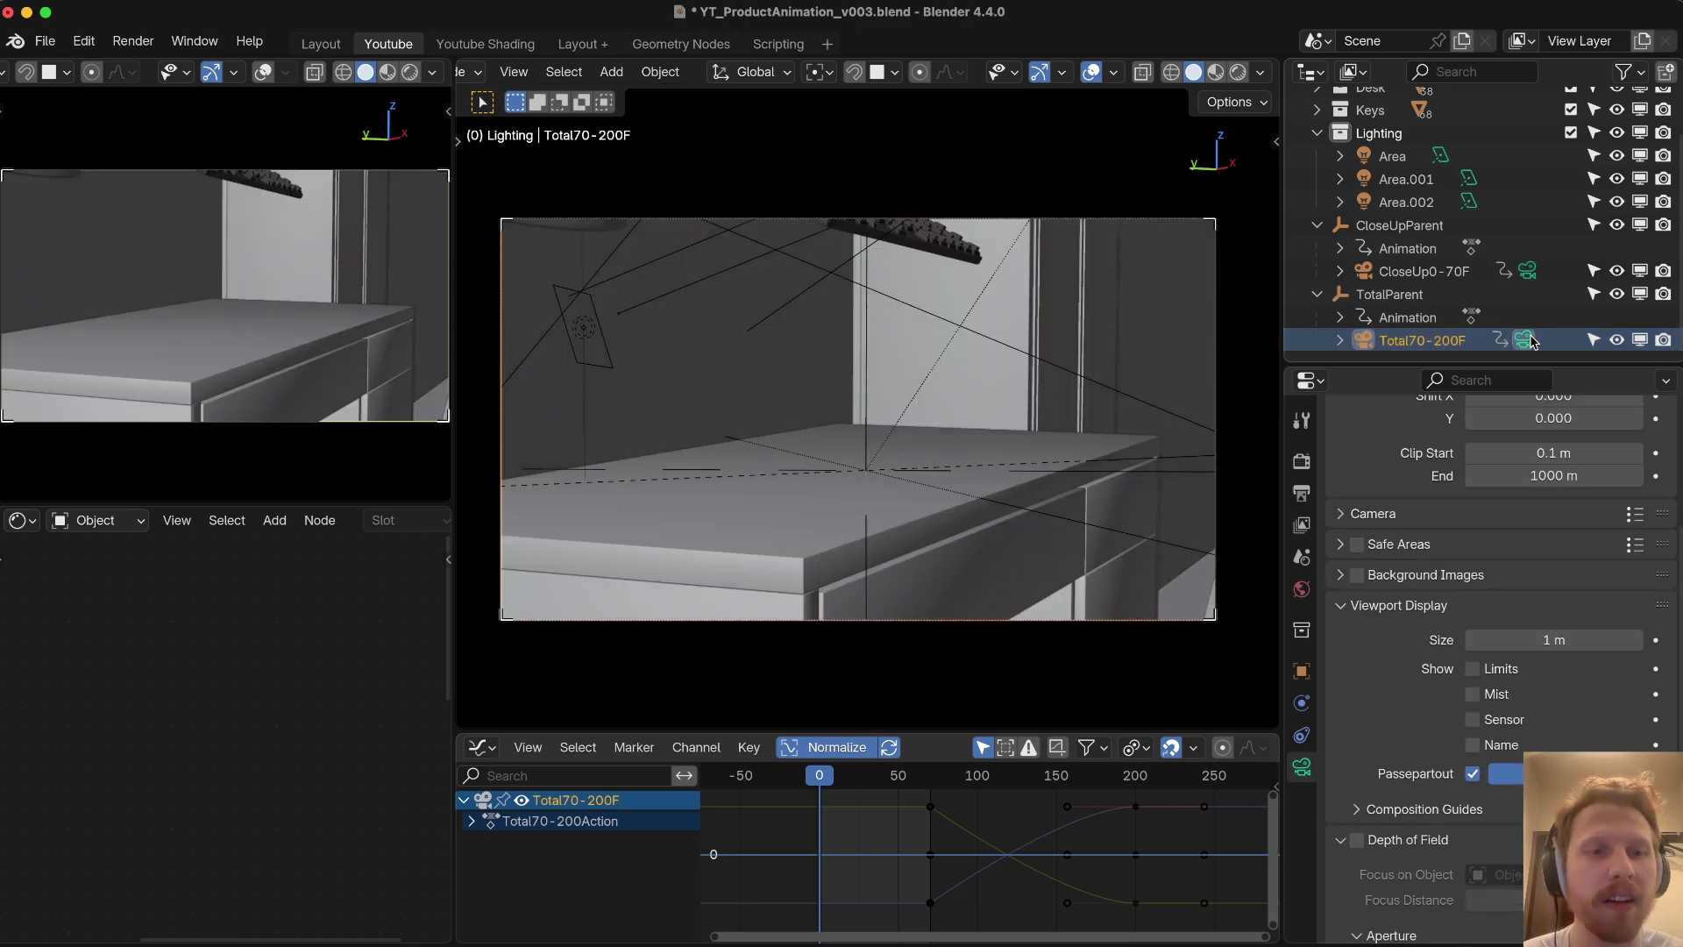
{"action": "left_click", "coordinate": [1302, 494]}
{"action": "left_click", "coordinate": [1586, 614]}
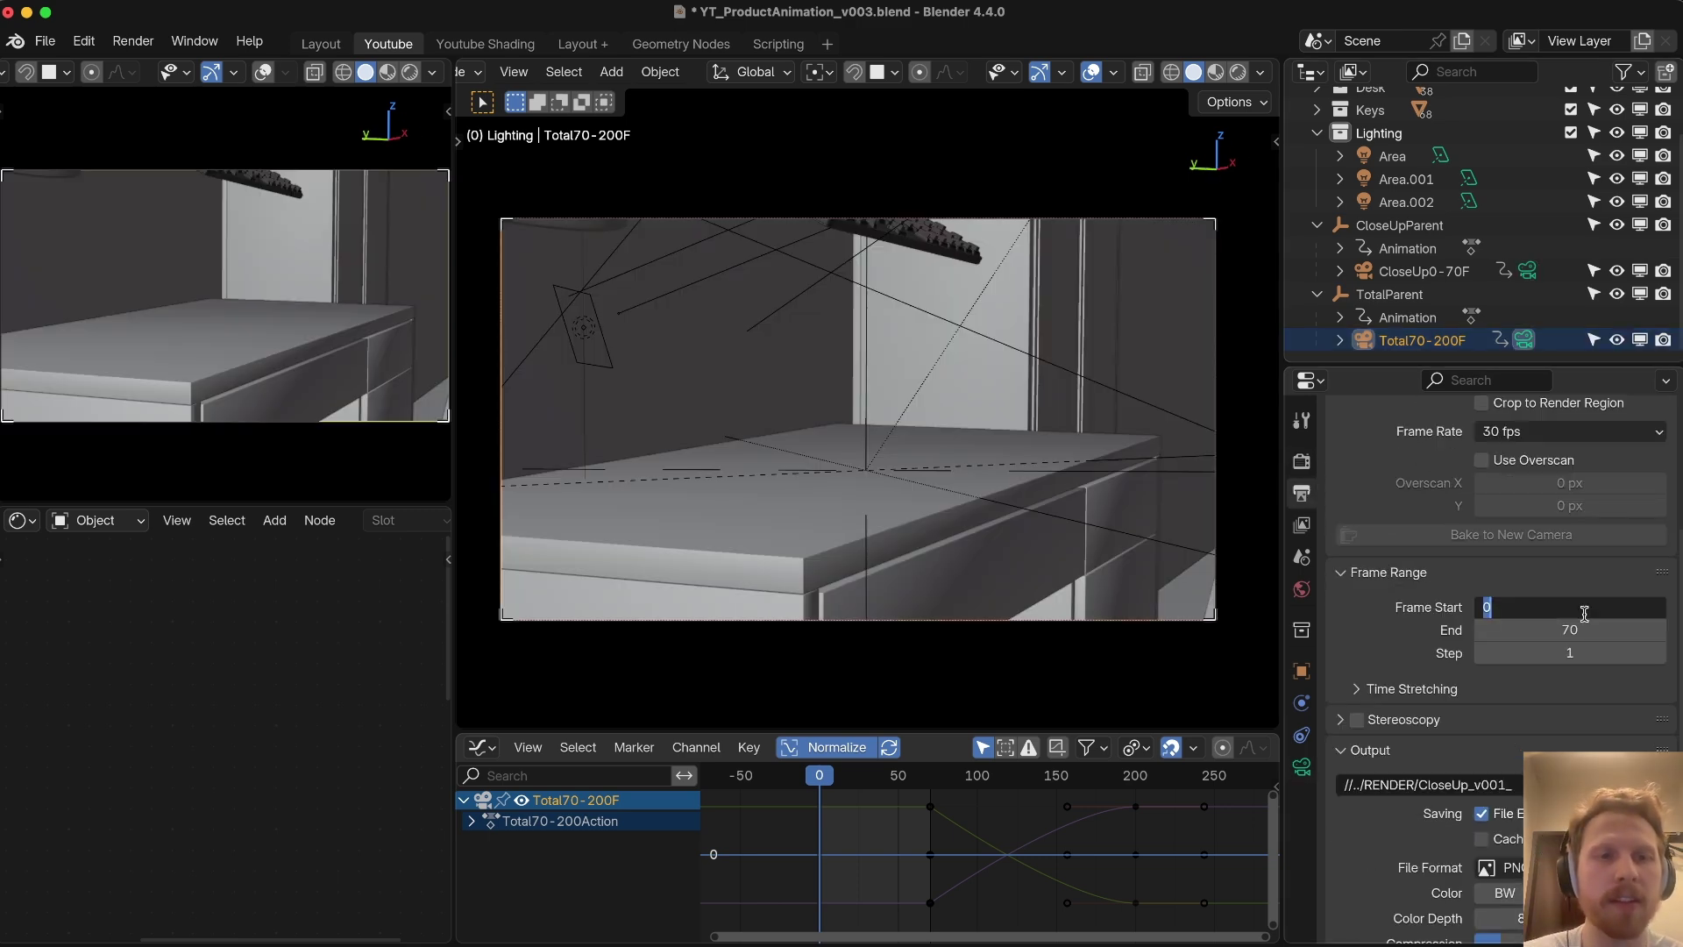
{"action": "type", "text": "70"}
{"action": "key", "text": "Tab"}
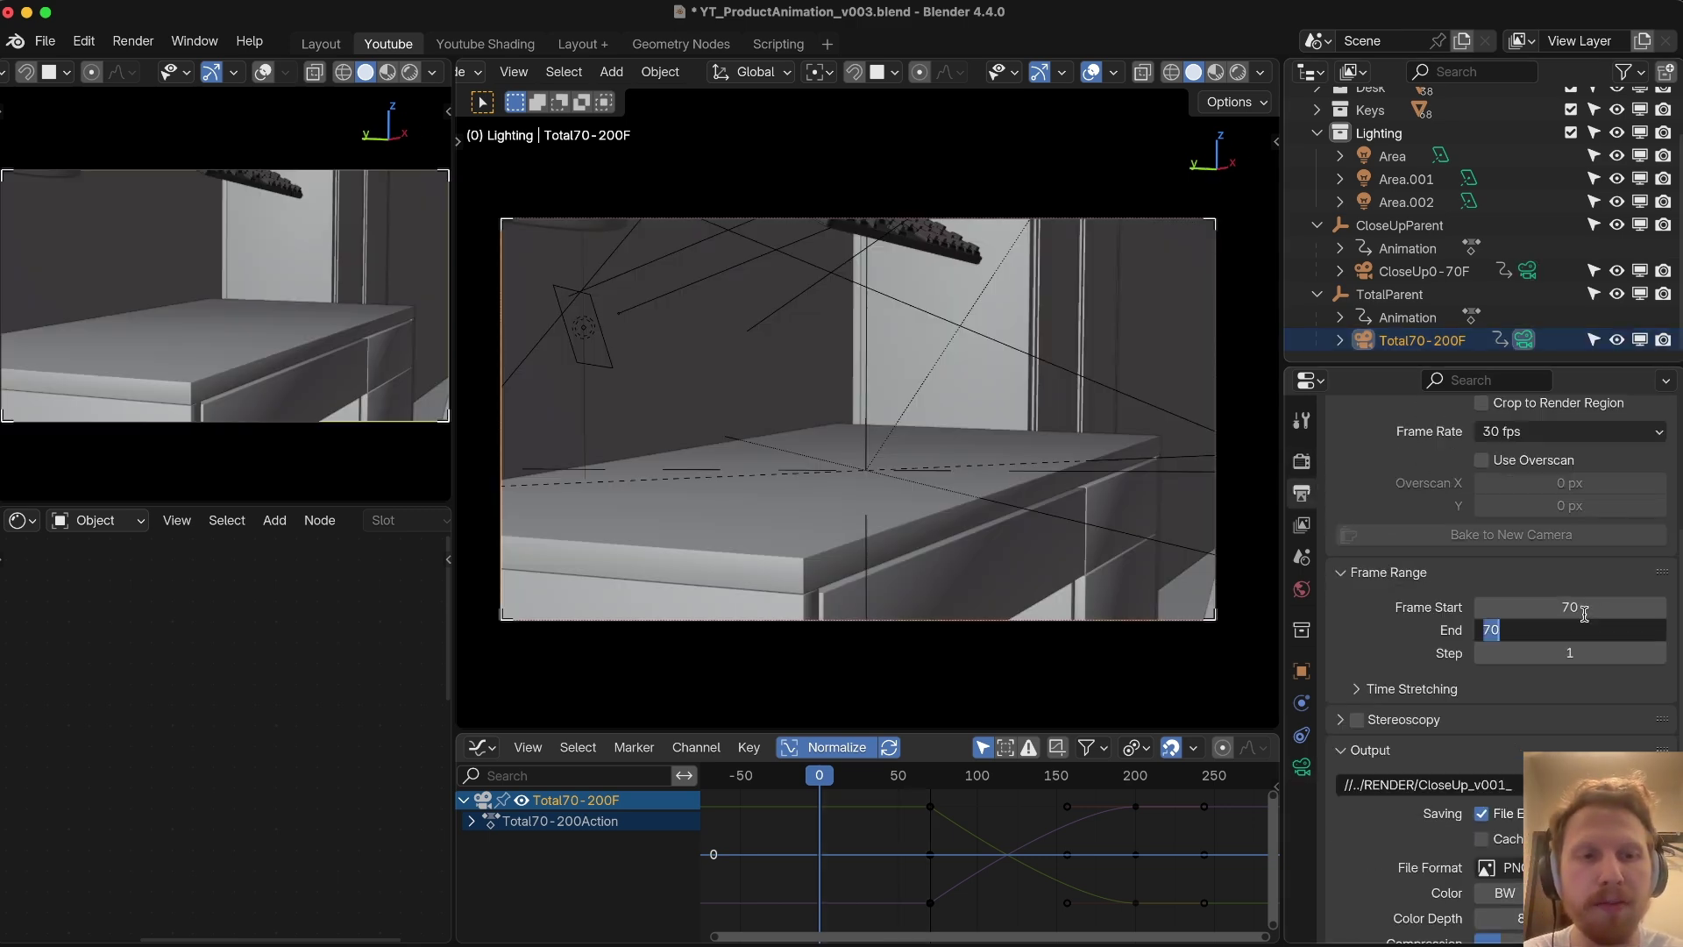
{"action": "type", "text": "200"}
{"action": "key", "text": "Return"}
Step: Change the render output path to //../RENDER/Total_v001_
{"action": "left_click_drag", "start_coordinate": [1475, 785], "coordinate": [1422, 783]}
{"action": "type", "text": "Total"}
{"action": "key", "text": "Return"}
Step: Save the file and render the Total70-200F camera's animation
{"action": "key", "text": "super+s"}
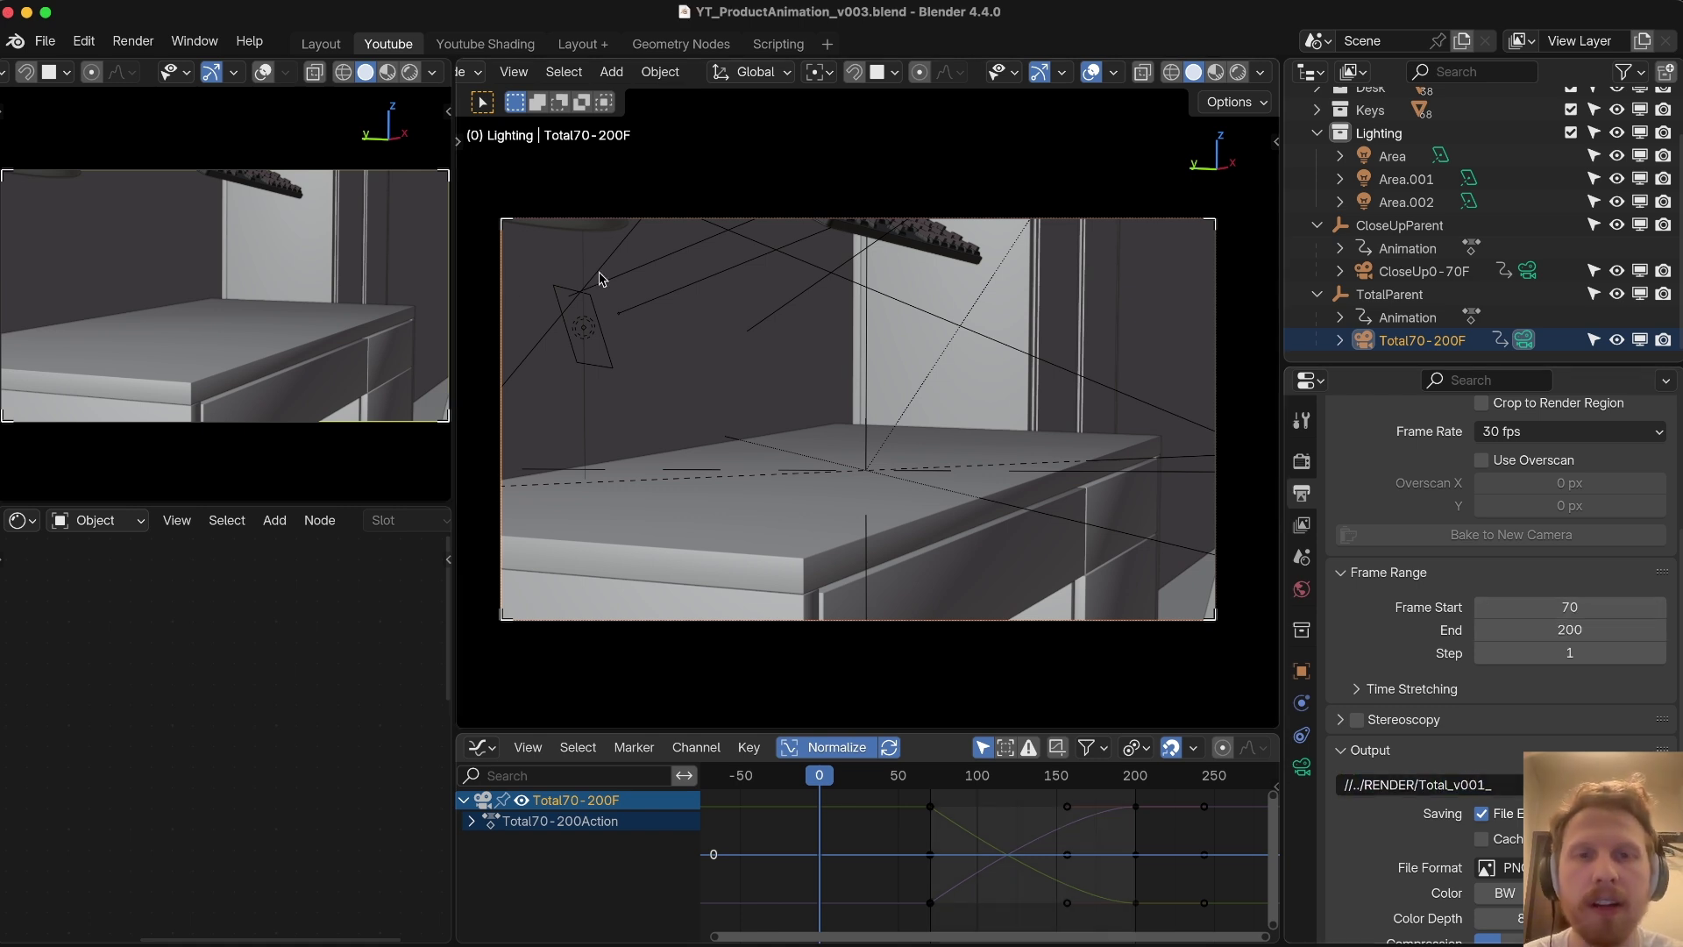
{"action": "left_click", "coordinate": [114, 43]}
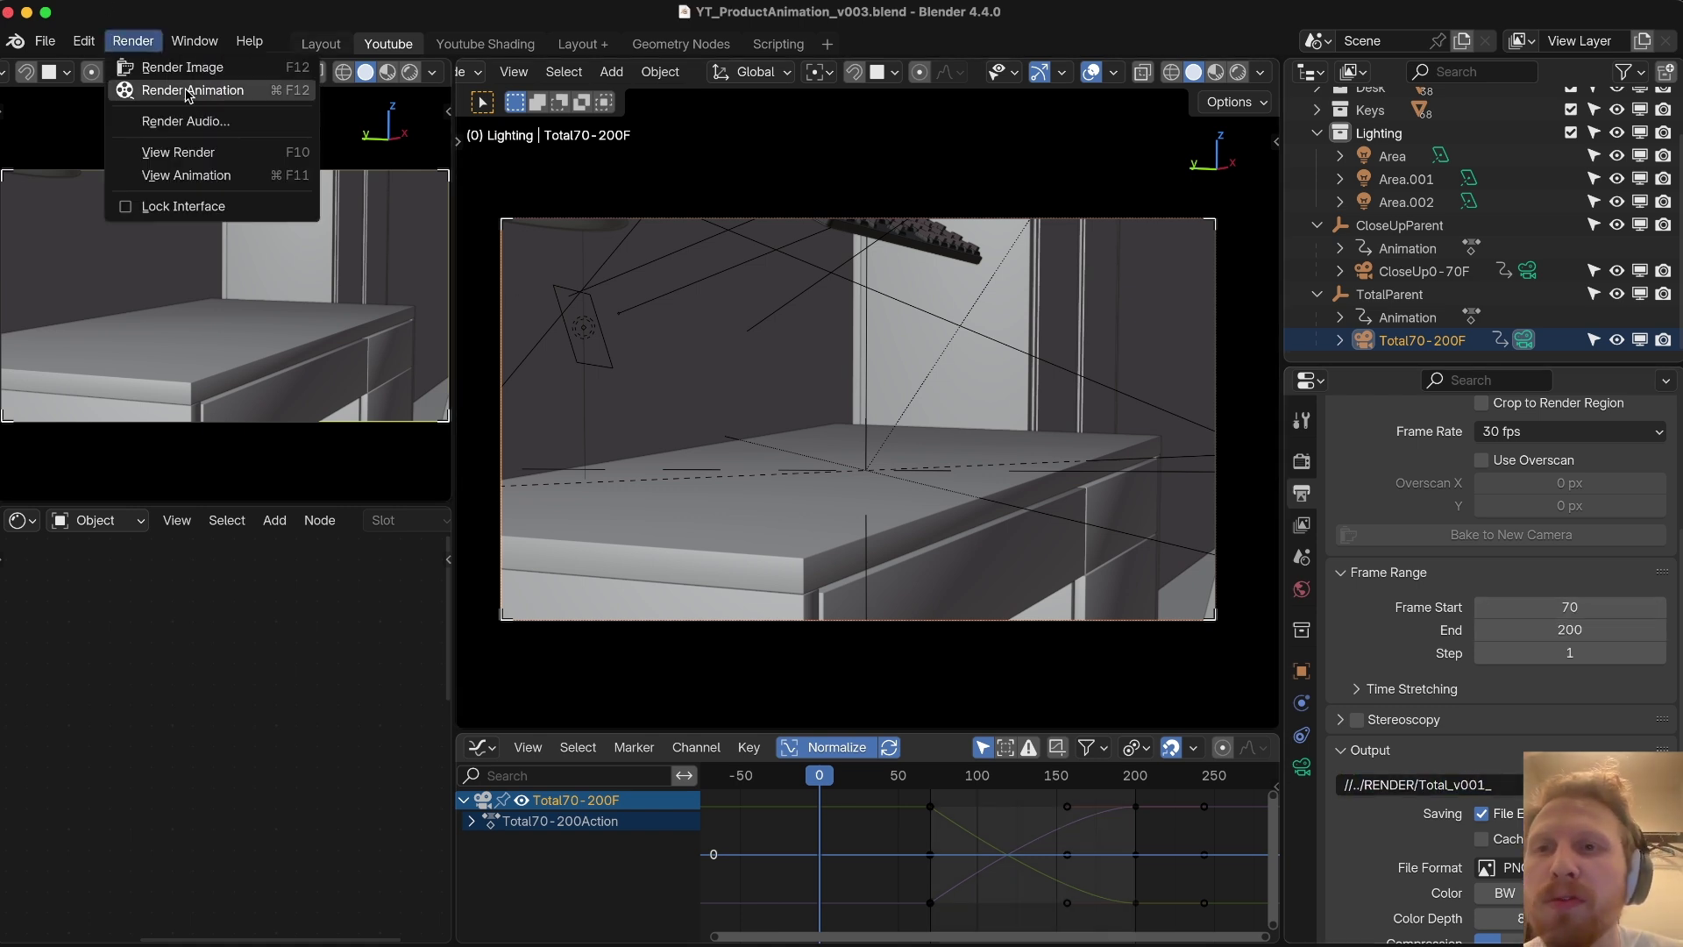
{"action": "left_click", "coordinate": [187, 91]}
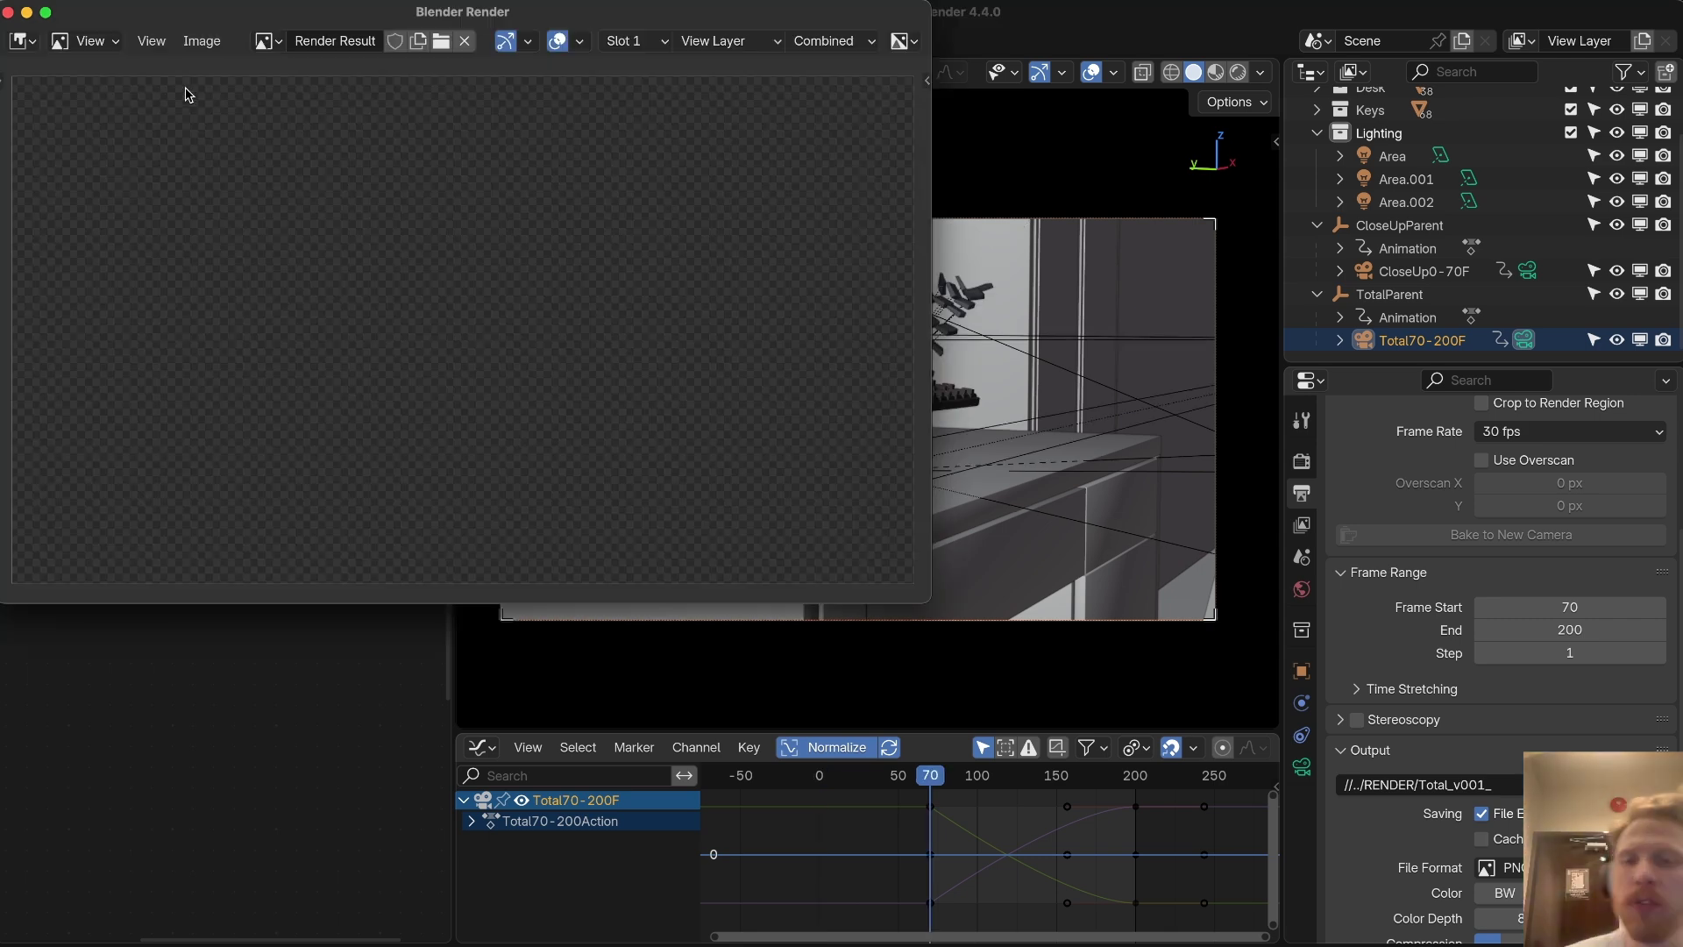